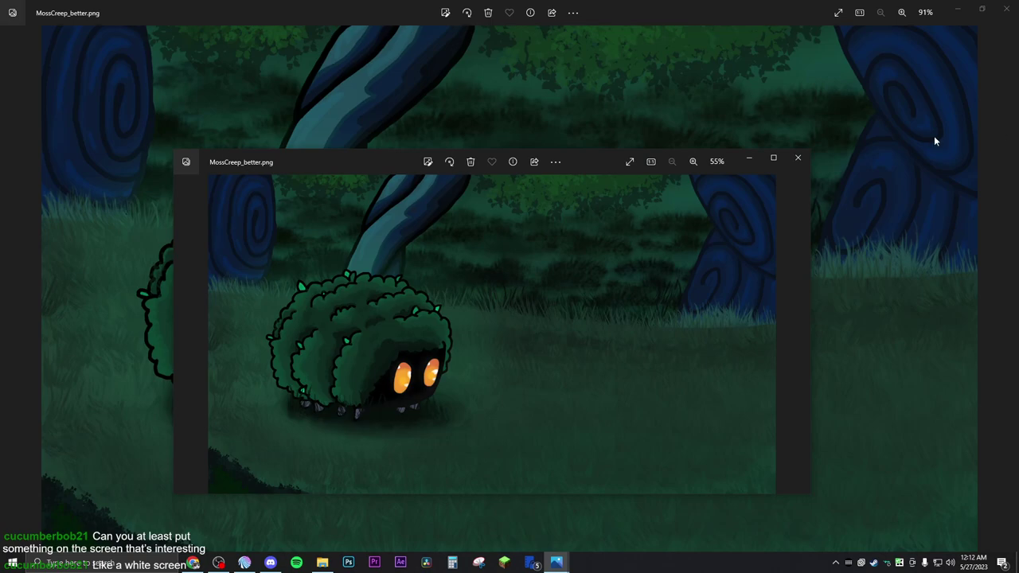
- Close the maximized copy of MossCreep_better.png and move the remaining MossCreep window to the desktop's upper right
{"action": "left_click", "coordinate": [1000, 11]}
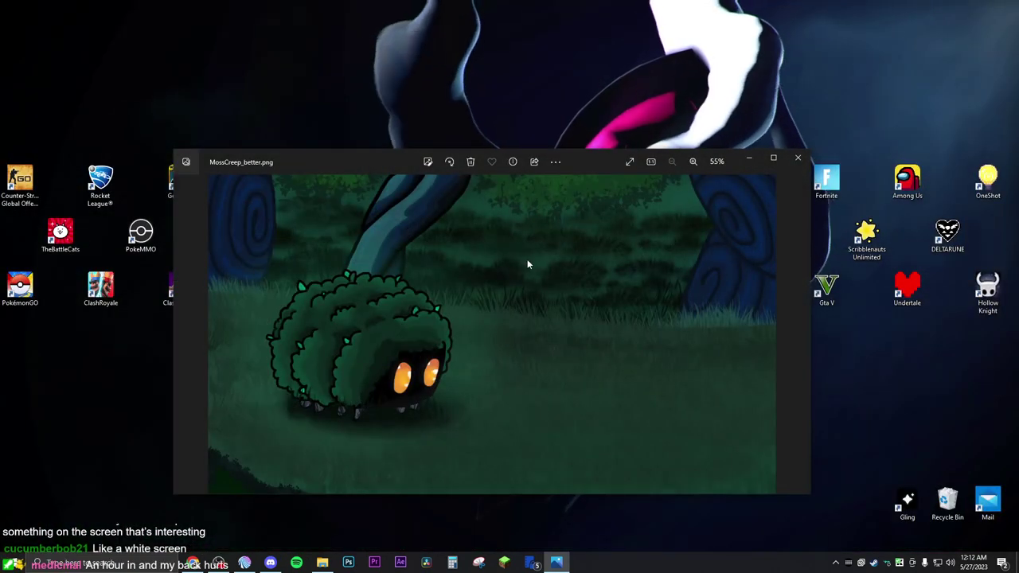
{"action": "left_click_drag", "start_coordinate": [613, 162], "coordinate": [595, 100]}
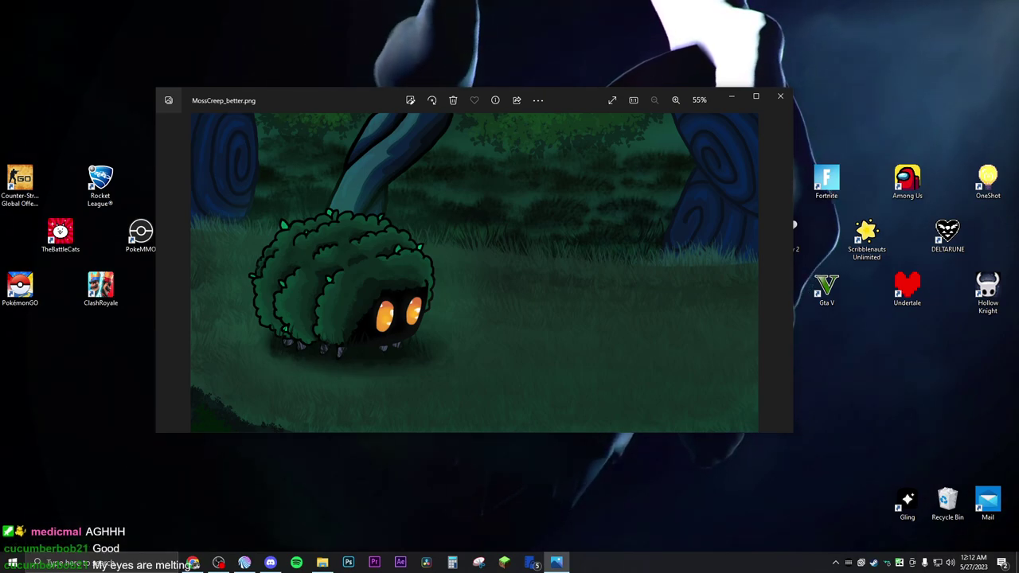
{"action": "left_click_drag", "start_coordinate": [586, 98], "coordinate": [513, 151]}
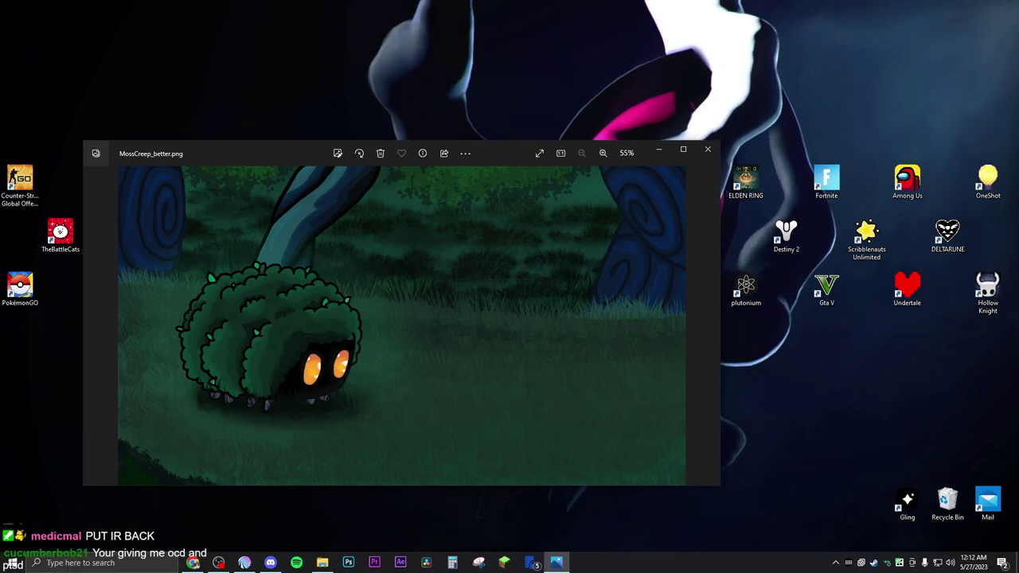
{"action": "left_click_drag", "start_coordinate": [511, 153], "coordinate": [475, 187]}
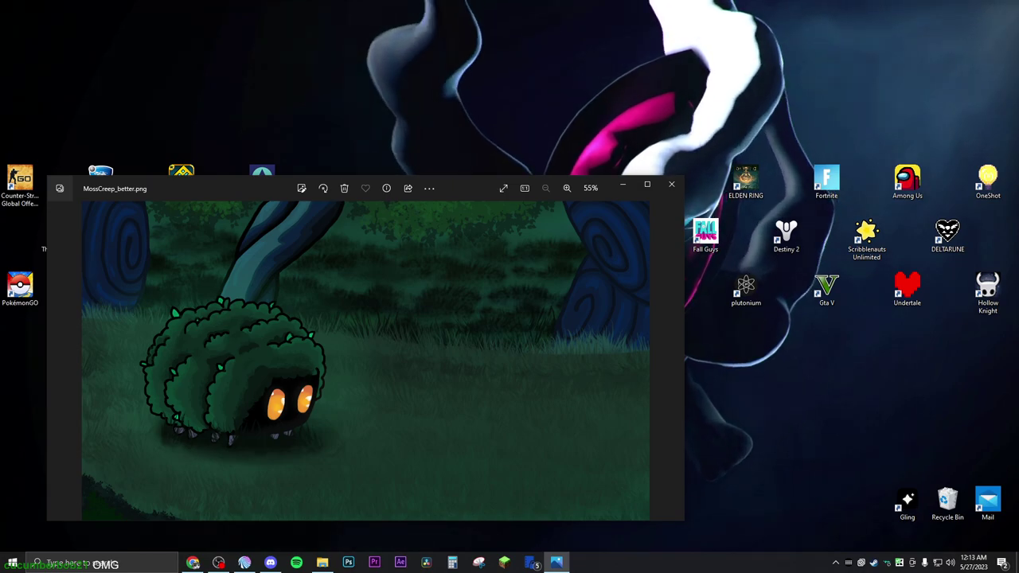
{"action": "left_click_drag", "start_coordinate": [440, 190], "coordinate": [765, 25]}
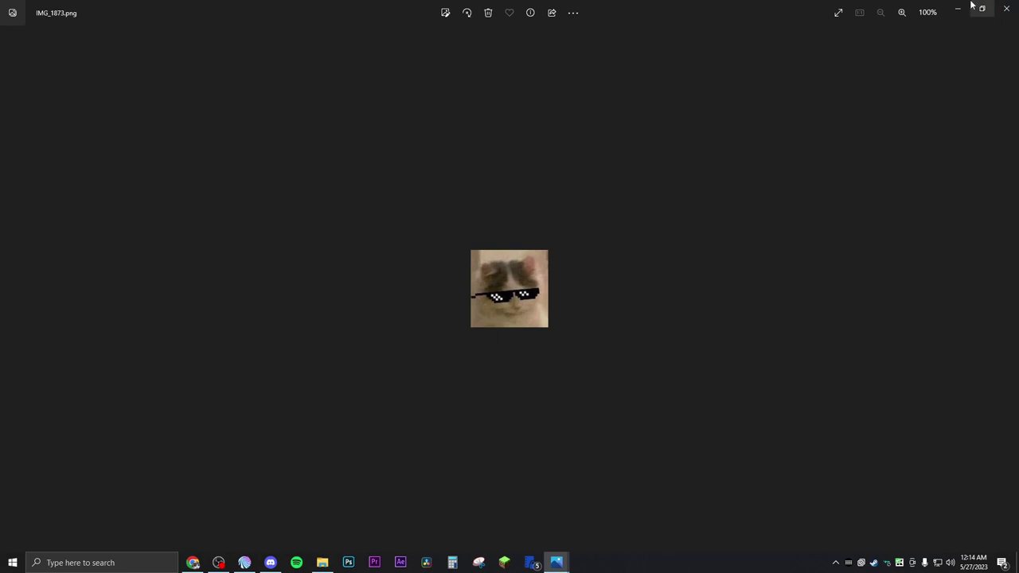
- Restore the maximized IMG_1873.png window, separate it from the MossCreep window, and shrink it around the cat picture
{"action": "left_click", "coordinate": [973, 7]}
{"action": "left_click_drag", "start_coordinate": [787, 21], "coordinate": [707, 125]}
{"action": "left_click_drag", "start_coordinate": [276, 155], "coordinate": [159, 161]}
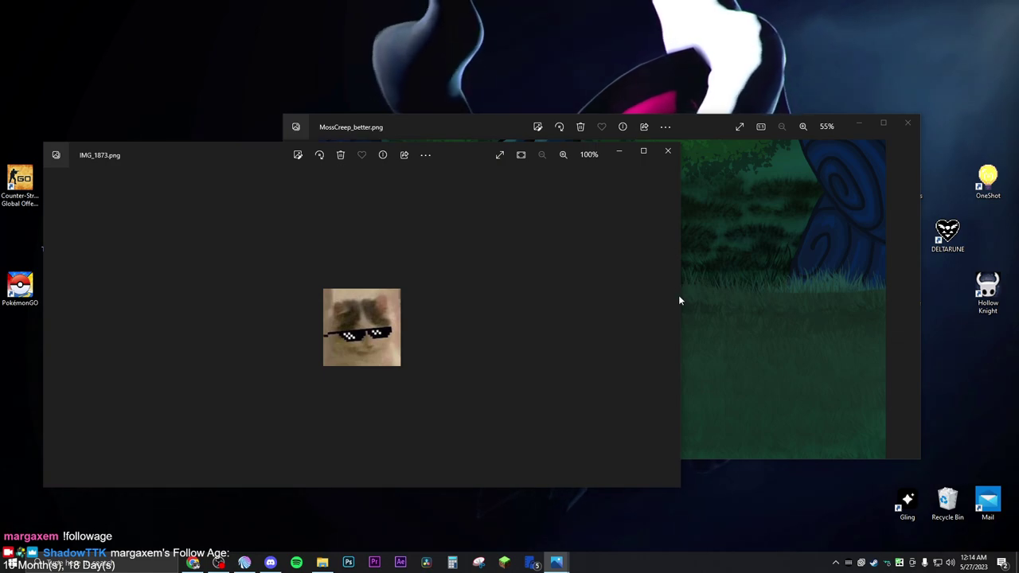
{"action": "left_click_drag", "start_coordinate": [681, 306], "coordinate": [309, 333]}
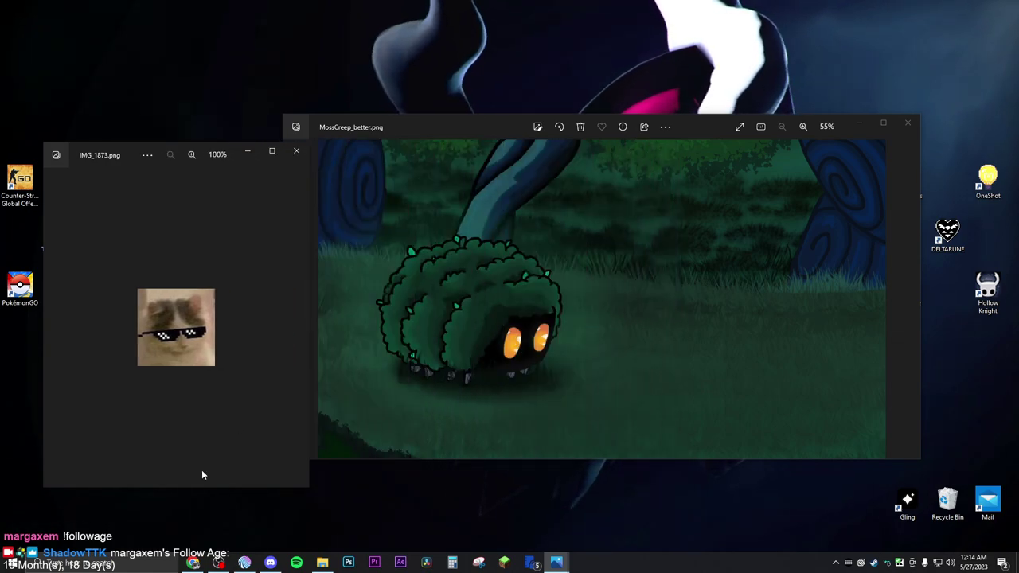
{"action": "left_click_drag", "start_coordinate": [200, 488], "coordinate": [201, 311]}
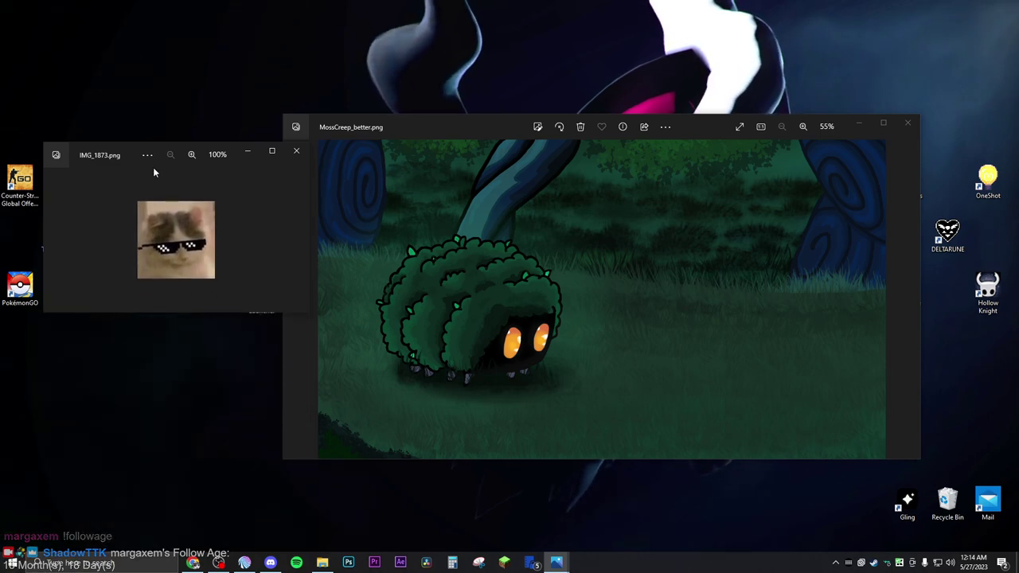
- Shift the MossCreep window toward the desktop's left and place the small cat picture window on top of it
{"action": "left_click_drag", "start_coordinate": [130, 152], "coordinate": [658, 166]}
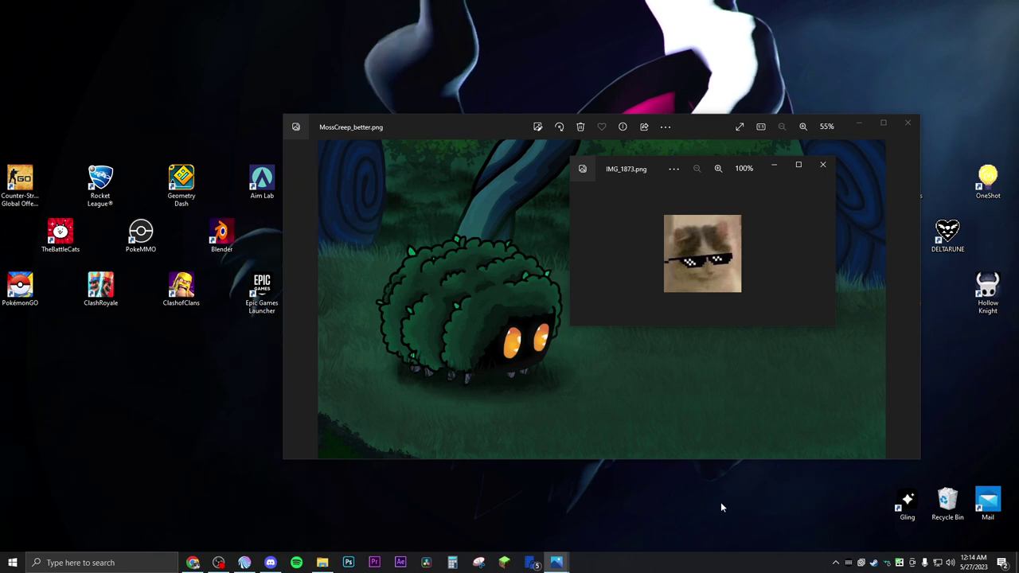
{"action": "left_click_drag", "start_coordinate": [485, 130], "coordinate": [329, 148]}
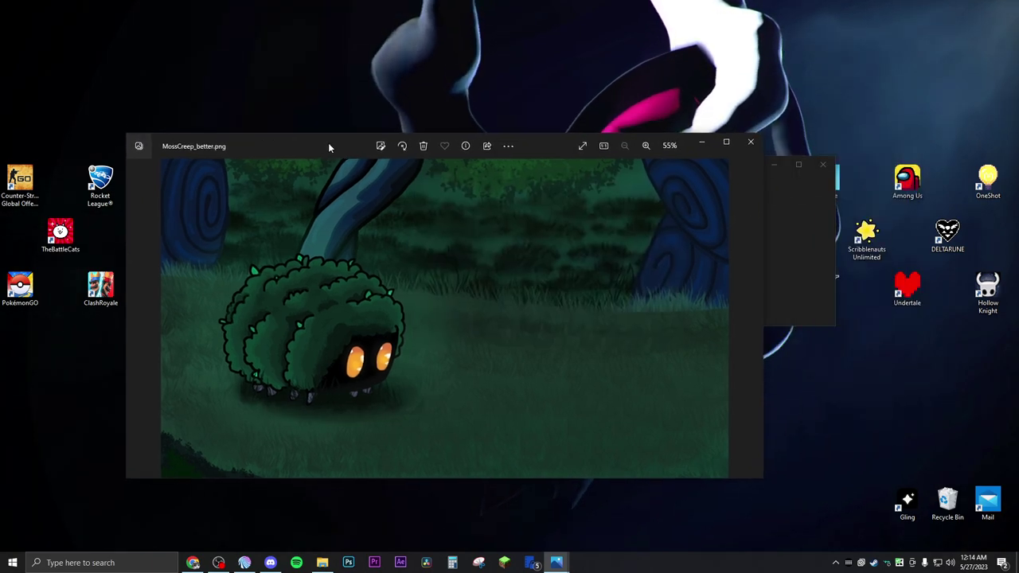
{"action": "left_click", "coordinate": [770, 175]}
{"action": "left_click_drag", "start_coordinate": [657, 168], "coordinate": [507, 161]}
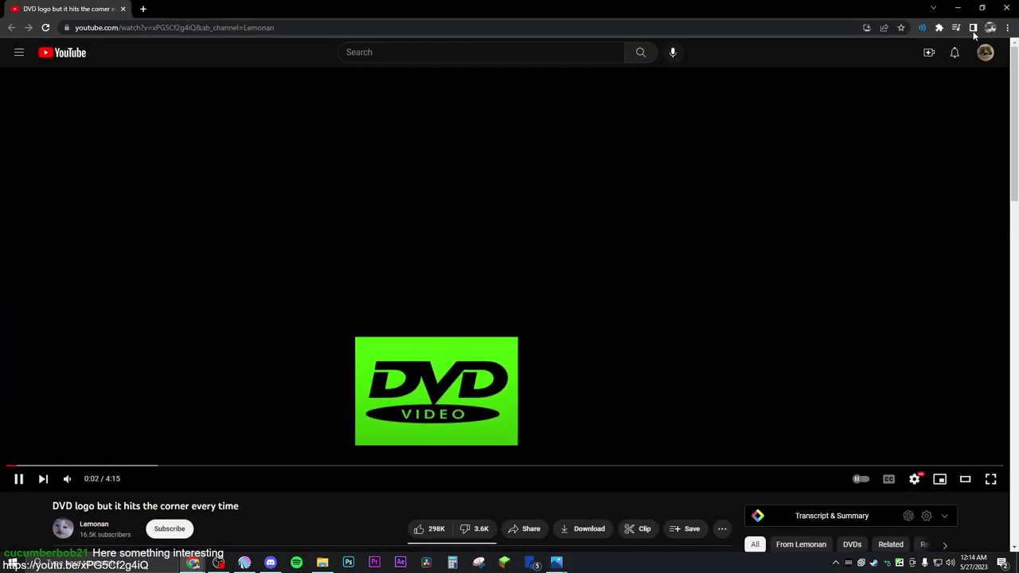
- Restore the DVD logo video's browser window from full size, widen it, and move the MossCreep window below it
{"action": "left_click", "coordinate": [982, 7]}
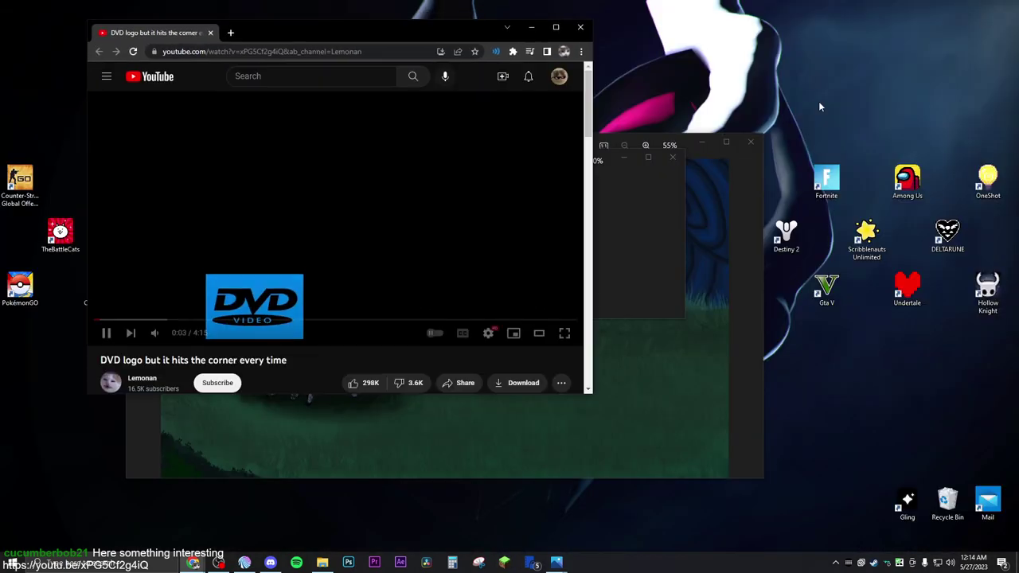
{"action": "left_click", "coordinate": [716, 179]}
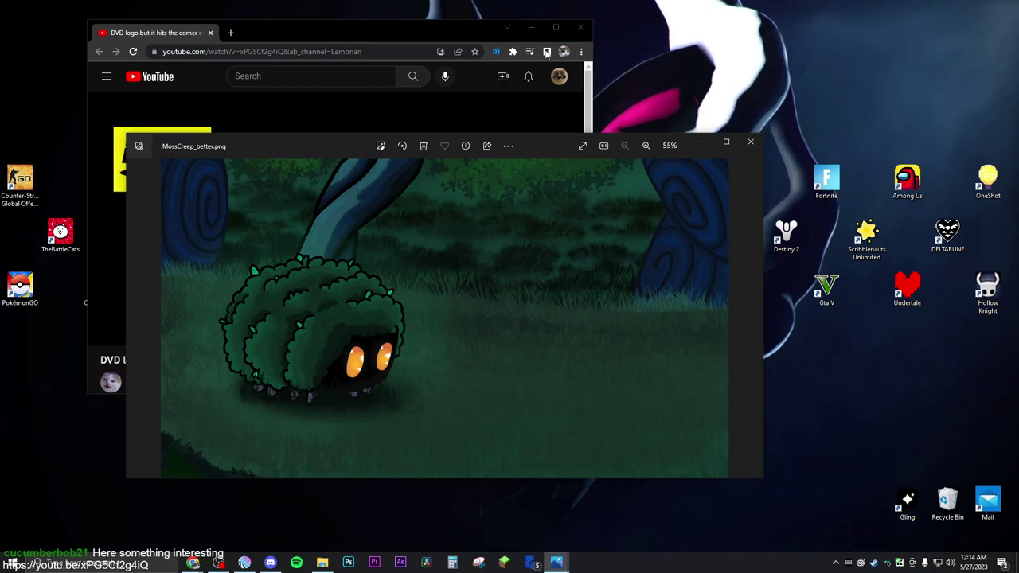
{"action": "left_click_drag", "start_coordinate": [552, 143], "coordinate": [670, 247]}
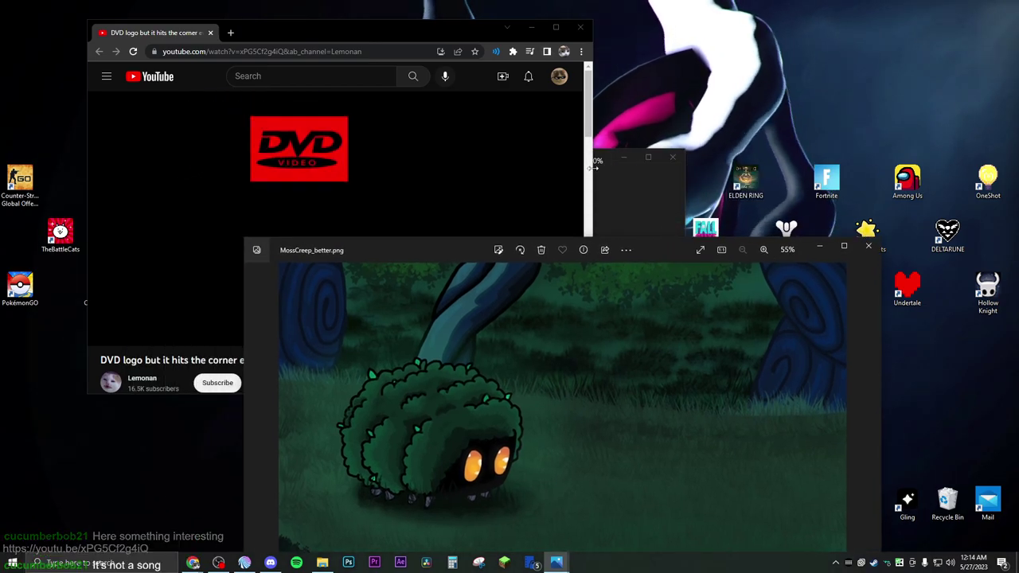
{"action": "left_click_drag", "start_coordinate": [593, 191], "coordinate": [884, 191]}
- Place the cat picture window in the desktop's upper-right corner and return the browser window to the upper part of the desktop
{"action": "left_click_drag", "start_coordinate": [640, 41], "coordinate": [502, 246]}
{"action": "left_click_drag", "start_coordinate": [507, 160], "coordinate": [799, 25]}
{"action": "left_click_drag", "start_coordinate": [449, 252], "coordinate": [552, 39]}
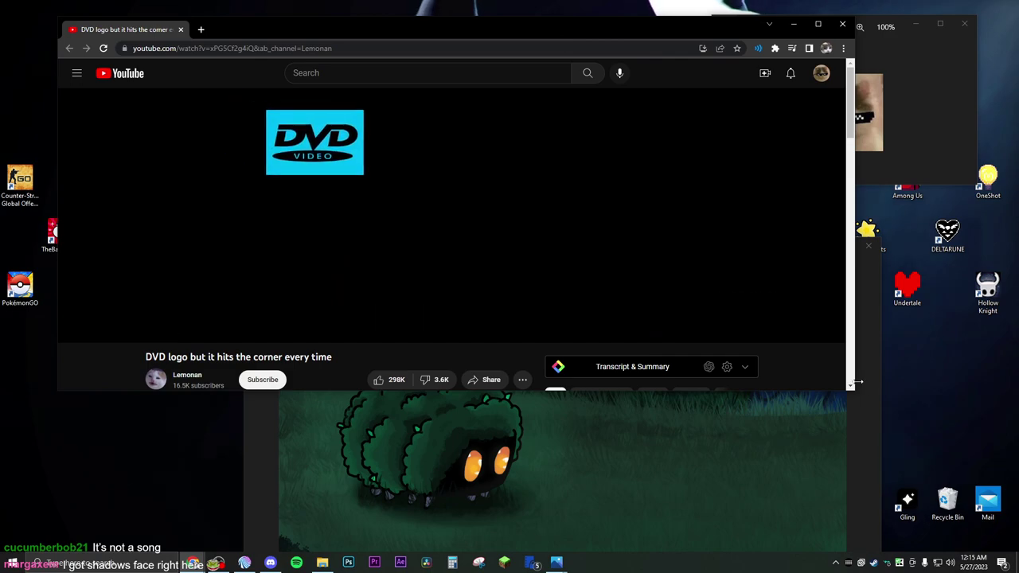
- Move the MossCreep window to the desktop's lower left and fit the browser window into the upper-left corner above it
{"action": "left_click", "coordinate": [868, 326]}
{"action": "left_click_drag", "start_coordinate": [645, 250], "coordinate": [423, 307]}
{"action": "left_click_drag", "start_coordinate": [652, 38], "coordinate": [591, 18]}
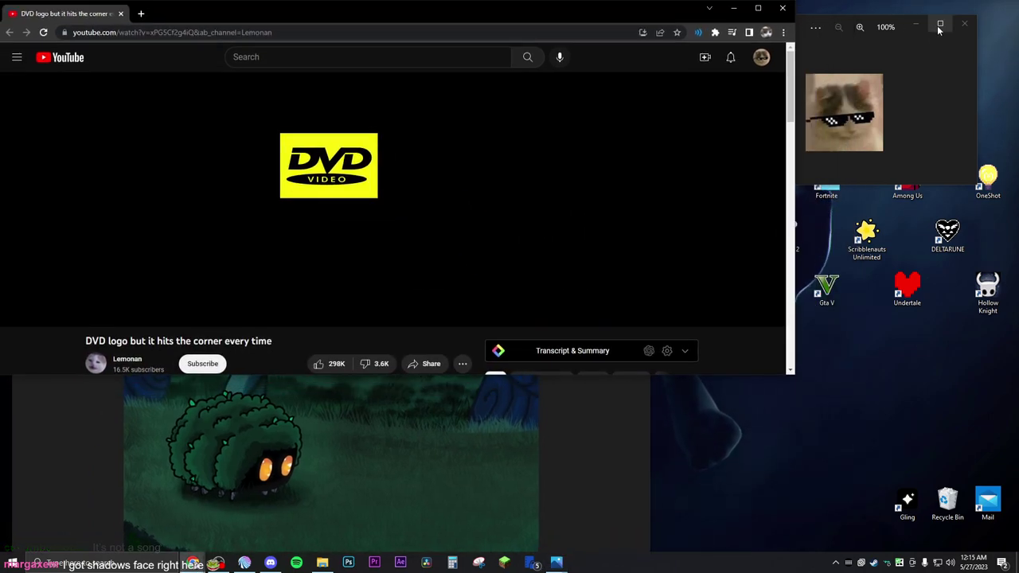
- Place the cat picture window directly below the browser, beside the moss creature in the MossCreep image
{"action": "left_click", "coordinate": [842, 24]}
{"action": "left_click_drag", "start_coordinate": [842, 24], "coordinate": [615, 383]}
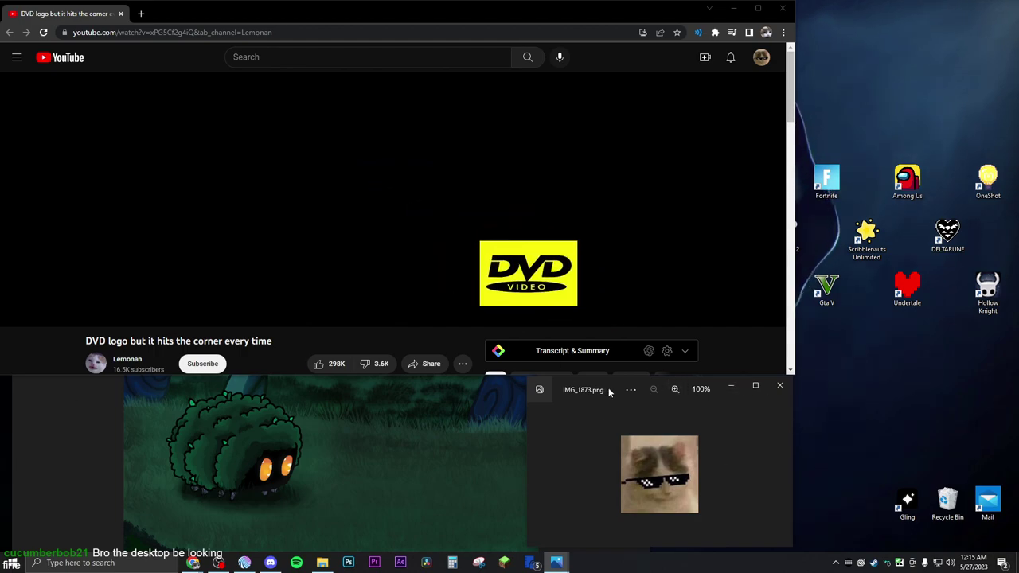
{"action": "left_click_drag", "start_coordinate": [615, 388], "coordinate": [612, 386]}
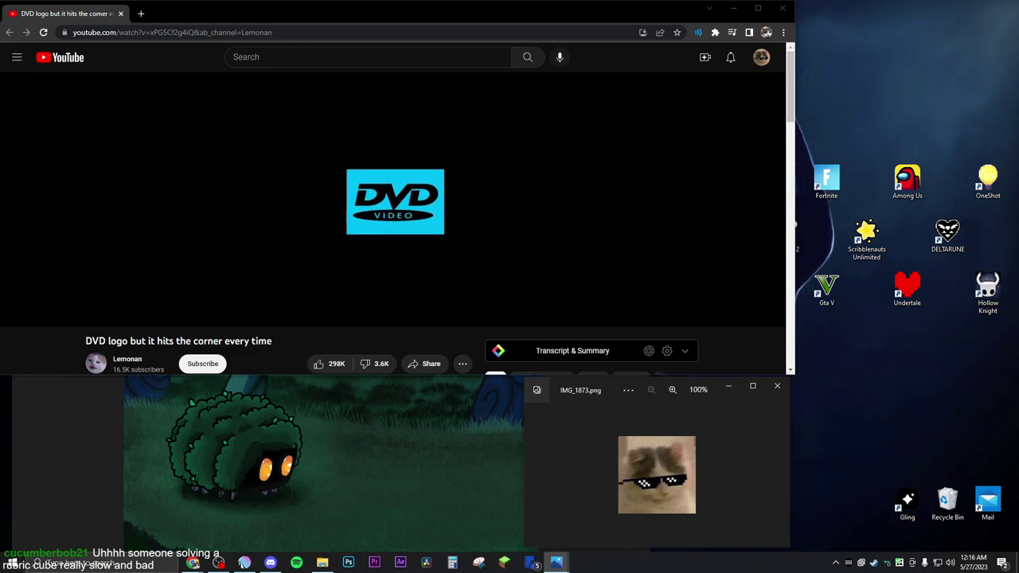
- Open YouTube in a new browser tab and search for "solving rubix cube terribly"
{"action": "left_click", "coordinate": [140, 14]}
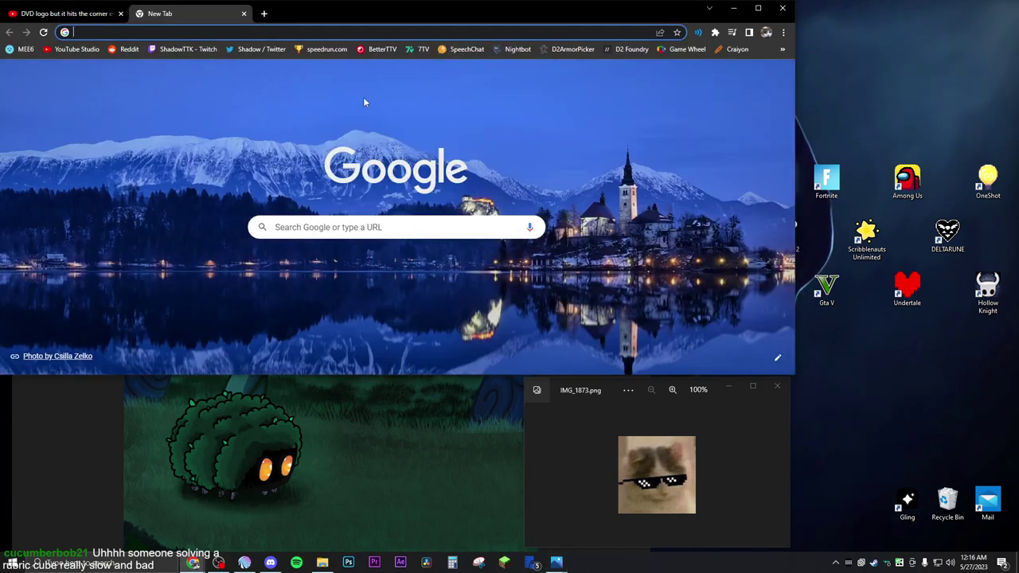
{"action": "left_click", "coordinate": [302, 269]}
{"action": "left_click", "coordinate": [266, 57]}
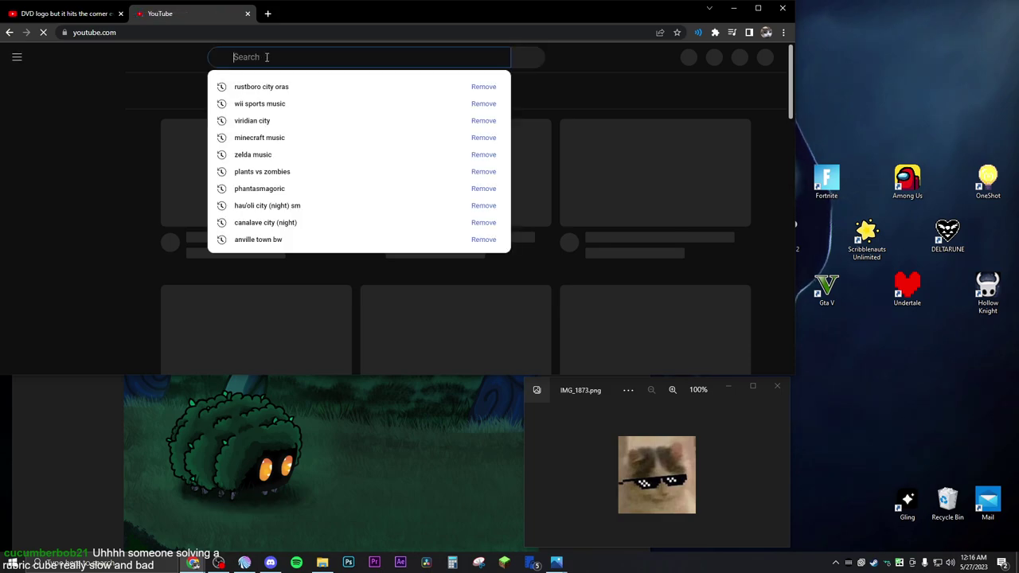
{"action": "type", "text": "solving ru"}
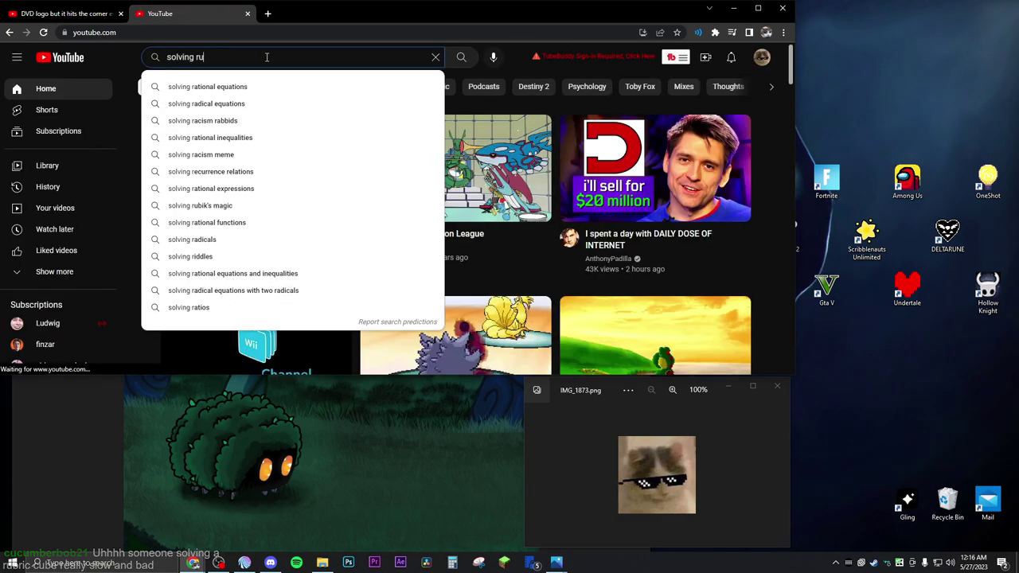
{"action": "type", "text": "bix cuib"}
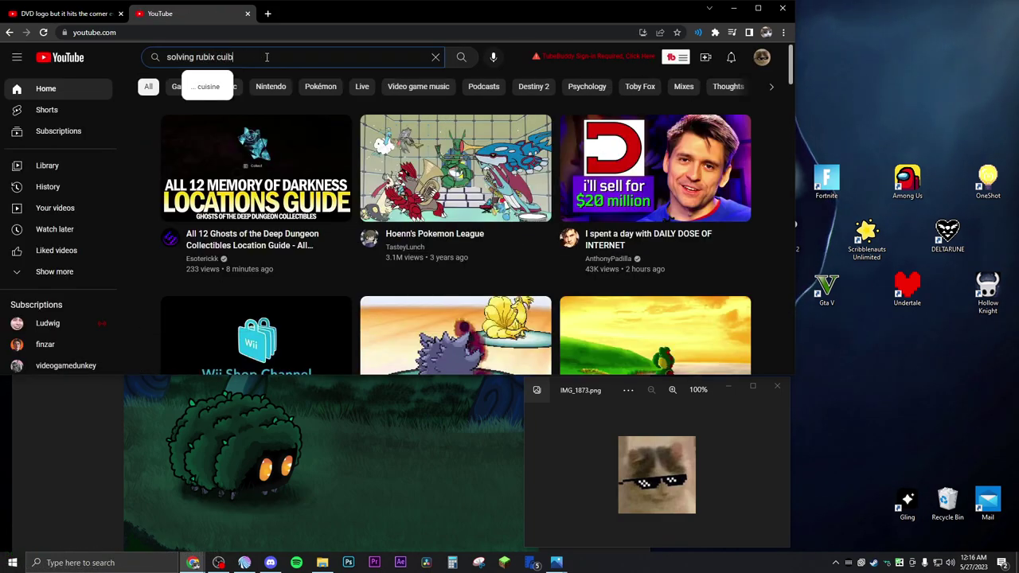
{"action": "key", "text": "BackSpace"}
{"action": "key", "text": "BackSpace"}
{"action": "type", "text": "be"}
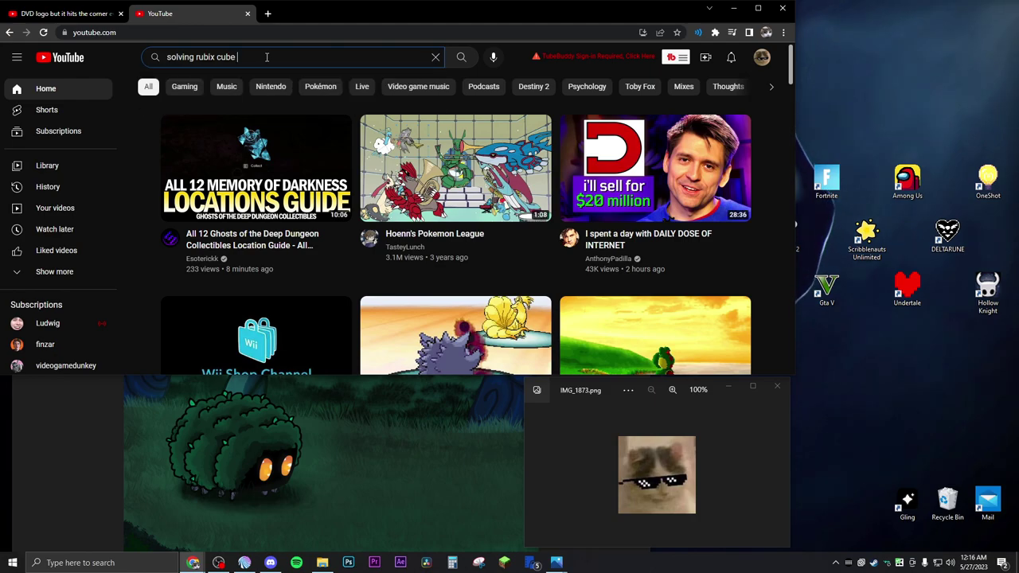
{"action": "type", "text": "e terribly"}
{"action": "key", "text": "Return"}
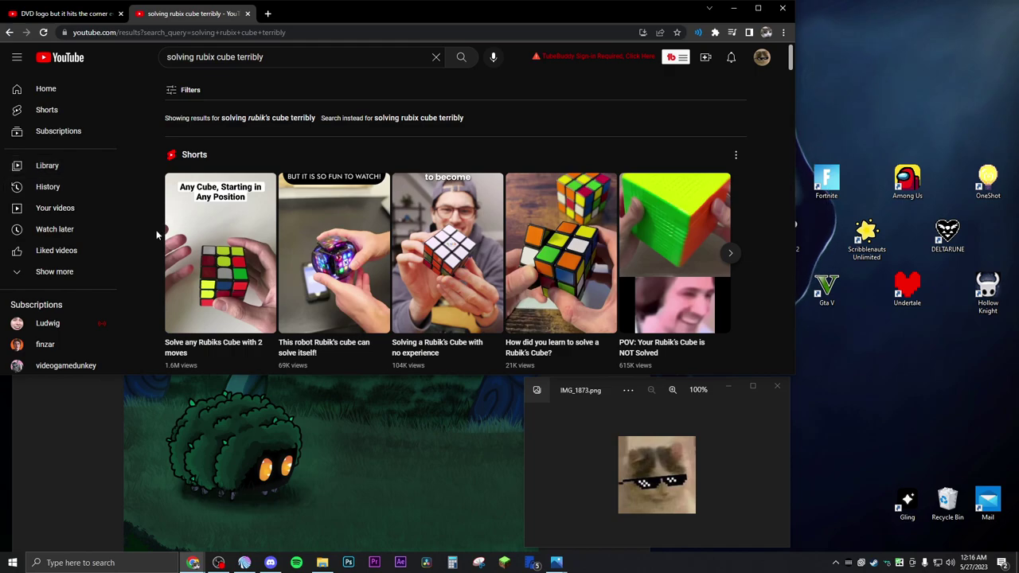
- Look through the Rubik's cube search results for a suitable video and close the results tab
{"action": "scroll", "coordinate": [154, 235], "scroll_direction": "down", "scroll_amount": 1}
{"action": "scroll", "coordinate": [154, 236], "scroll_direction": "down", "scroll_amount": 3}
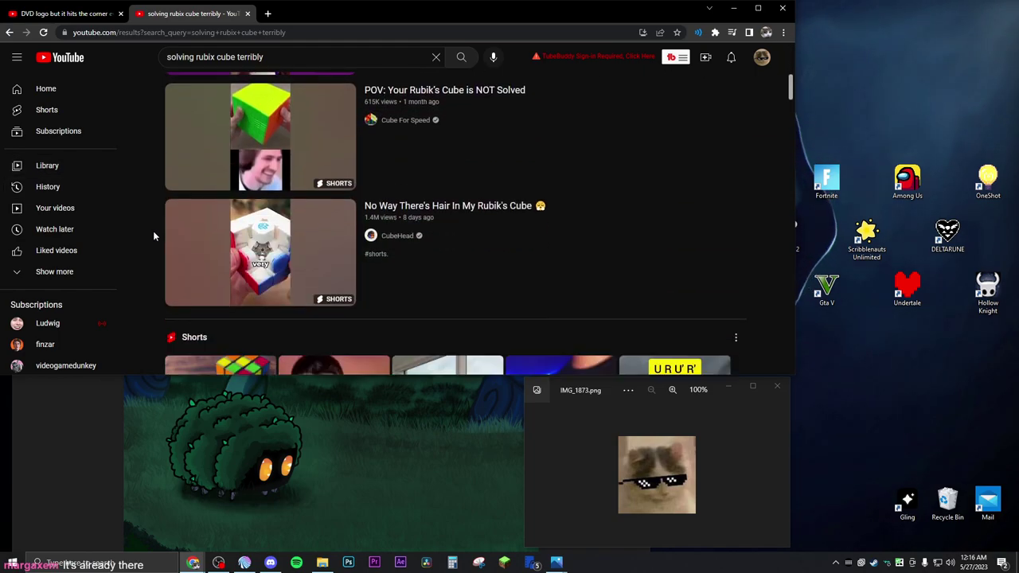
{"action": "scroll", "coordinate": [154, 234], "scroll_direction": "down", "scroll_amount": 1}
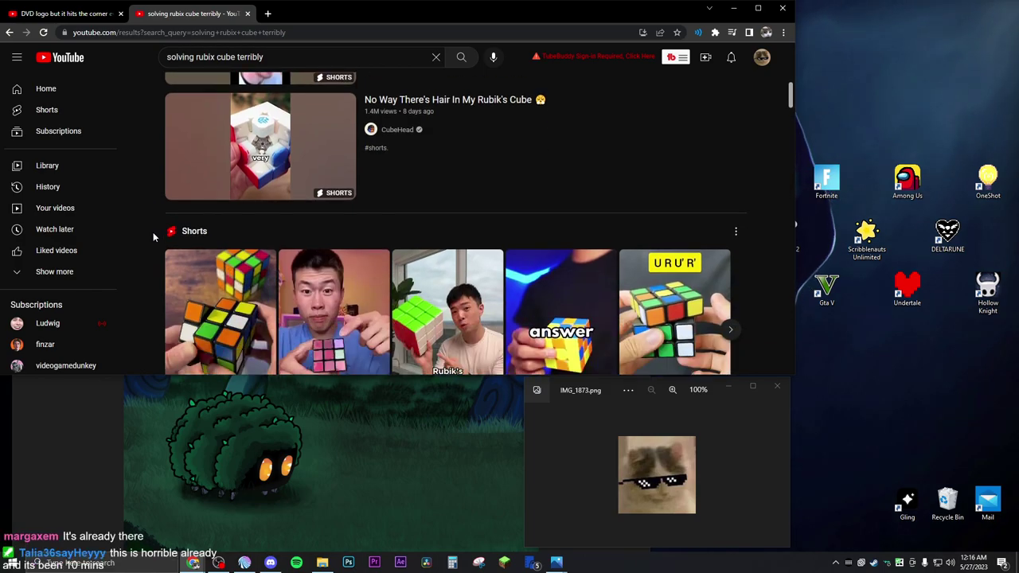
{"action": "scroll", "coordinate": [153, 232], "scroll_direction": "up", "scroll_amount": 10}
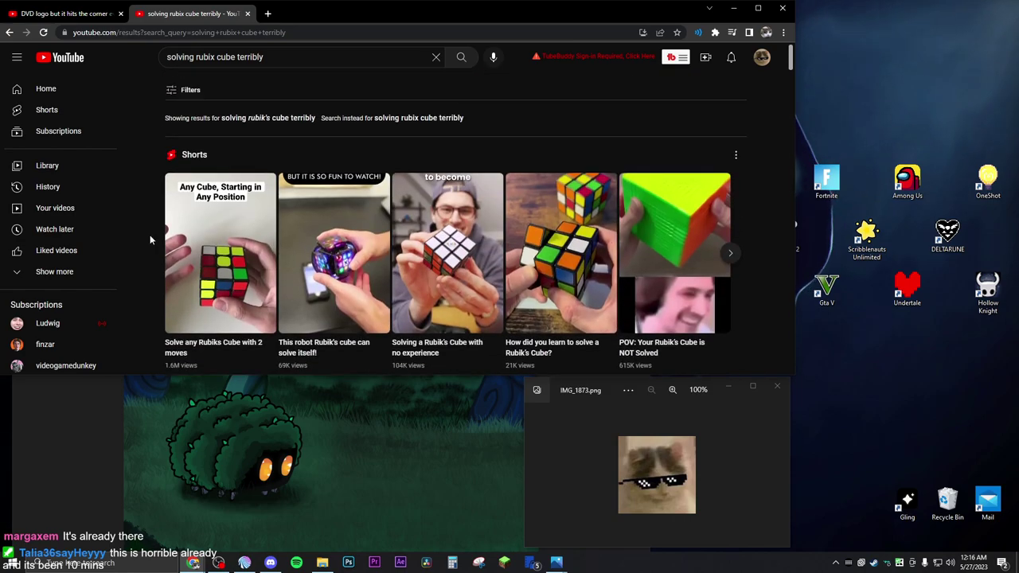
{"action": "scroll", "coordinate": [155, 232], "scroll_direction": "down", "scroll_amount": 3}
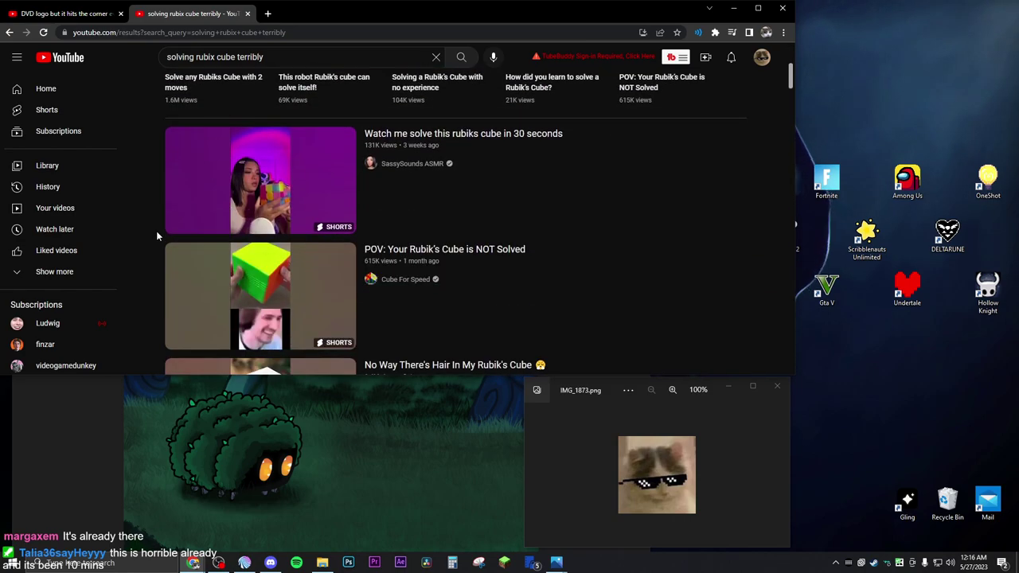
{"action": "scroll", "coordinate": [156, 231], "scroll_direction": "down", "scroll_amount": 5}
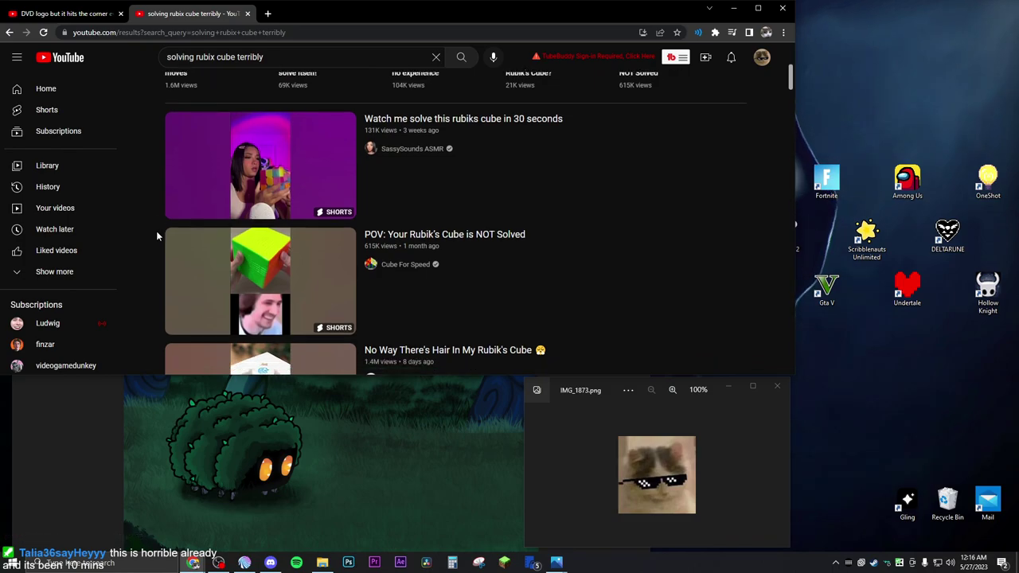
{"action": "scroll", "coordinate": [156, 231], "scroll_direction": "down", "scroll_amount": 4}
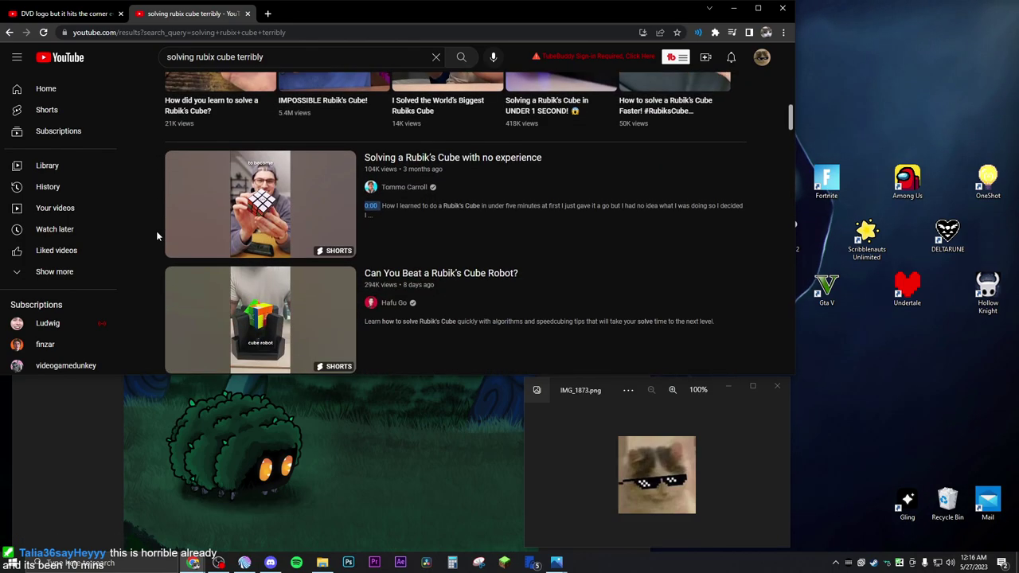
{"action": "scroll", "coordinate": [155, 234], "scroll_direction": "up", "scroll_amount": 12}
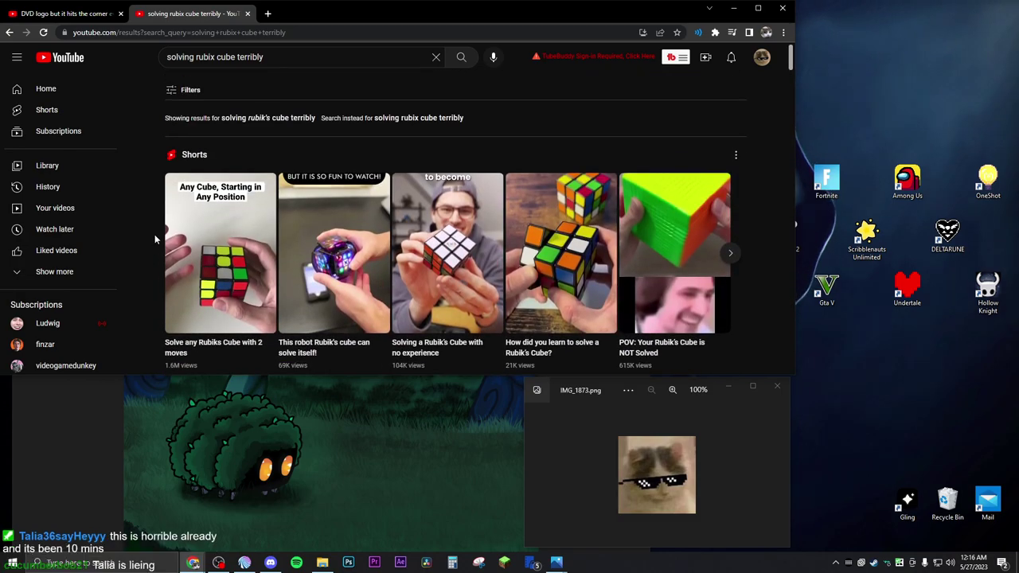
{"action": "scroll", "coordinate": [155, 234], "scroll_direction": "down", "scroll_amount": 2}
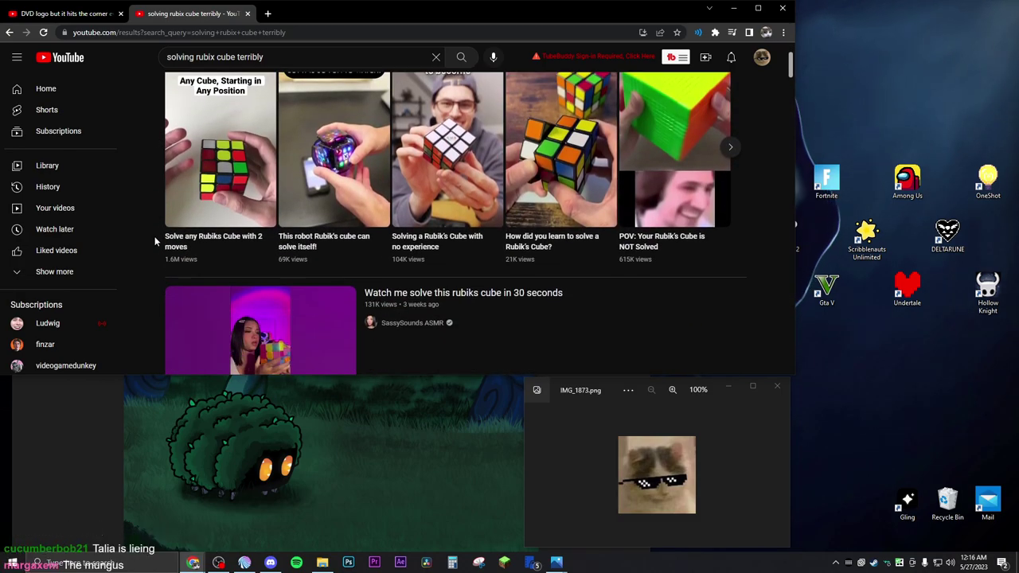
{"action": "scroll", "coordinate": [156, 241], "scroll_direction": "down", "scroll_amount": 2}
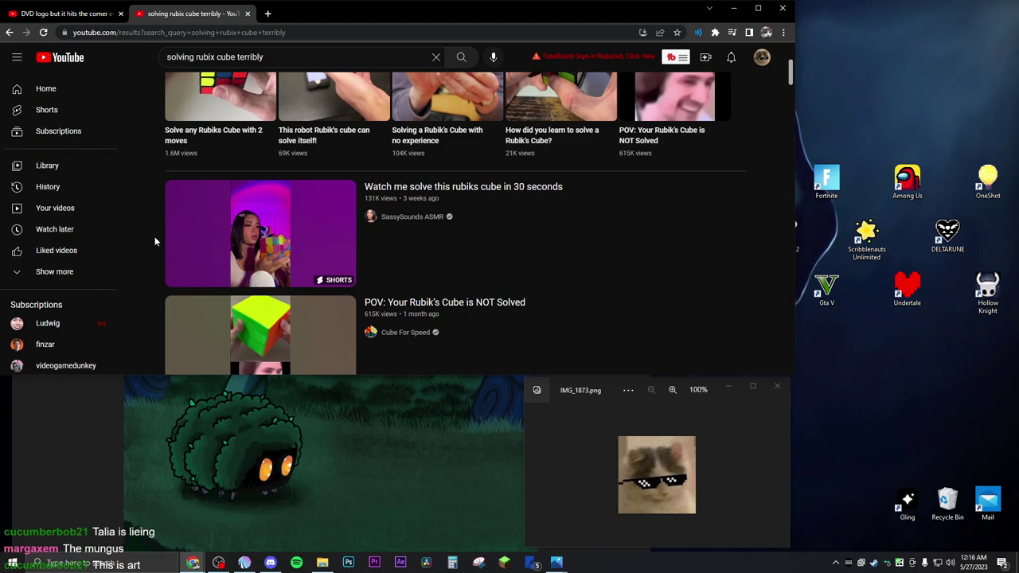
{"action": "scroll", "coordinate": [155, 241], "scroll_direction": "down", "scroll_amount": 3}
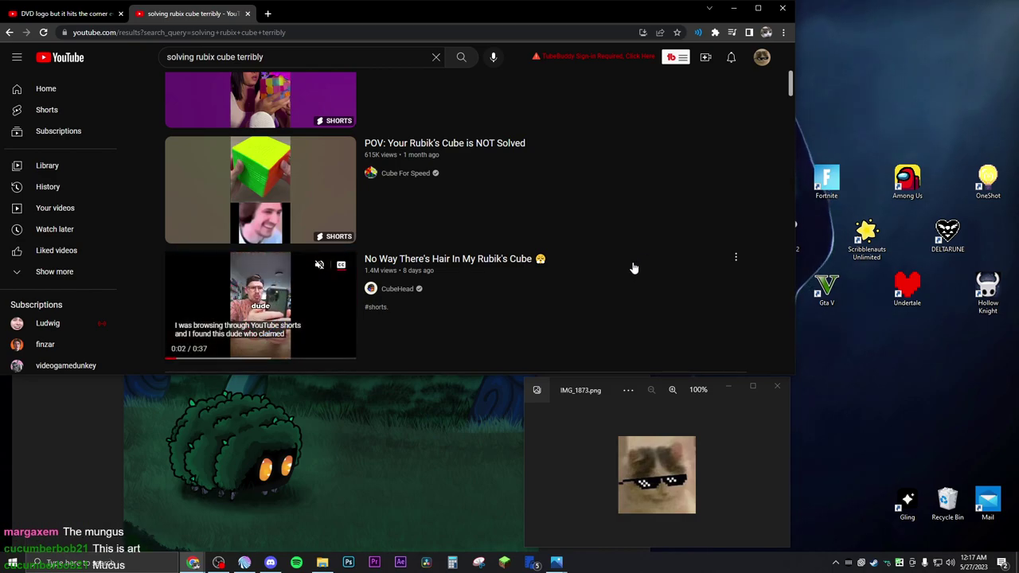
{"action": "scroll", "coordinate": [634, 269], "scroll_direction": "down", "scroll_amount": 10}
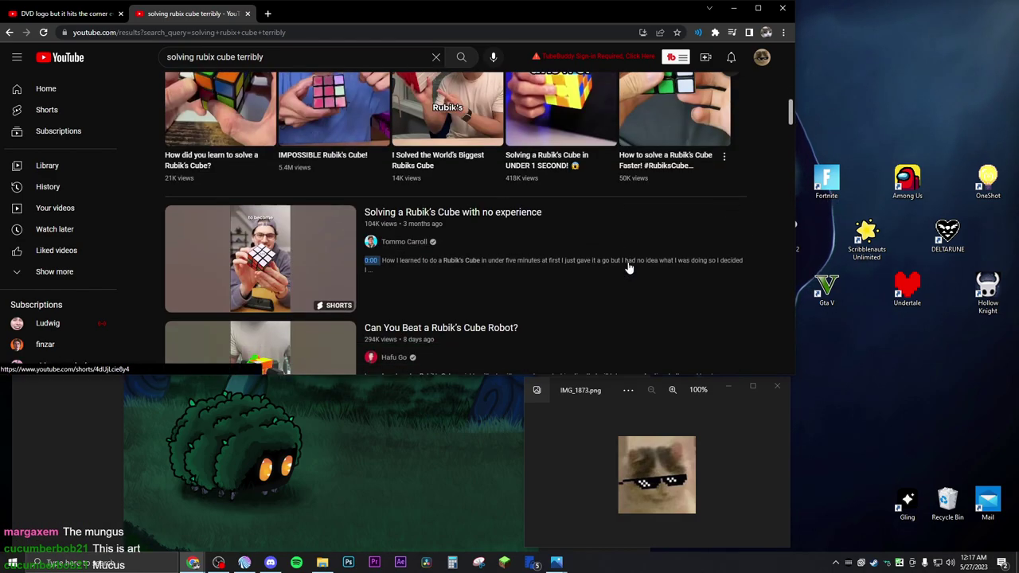
{"action": "scroll", "coordinate": [627, 267], "scroll_direction": "down", "scroll_amount": 6}
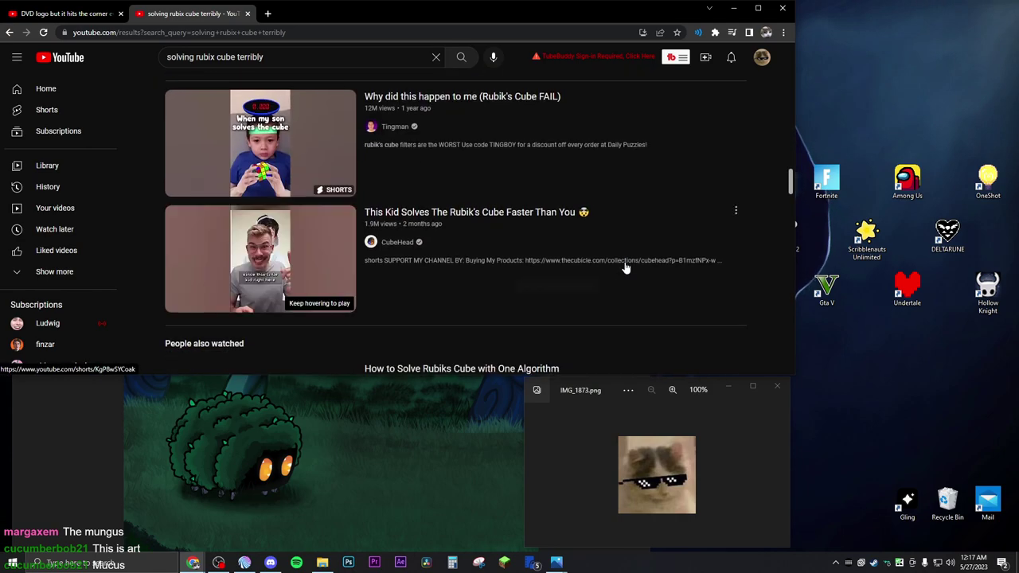
{"action": "scroll", "coordinate": [623, 267], "scroll_direction": "down", "scroll_amount": 3}
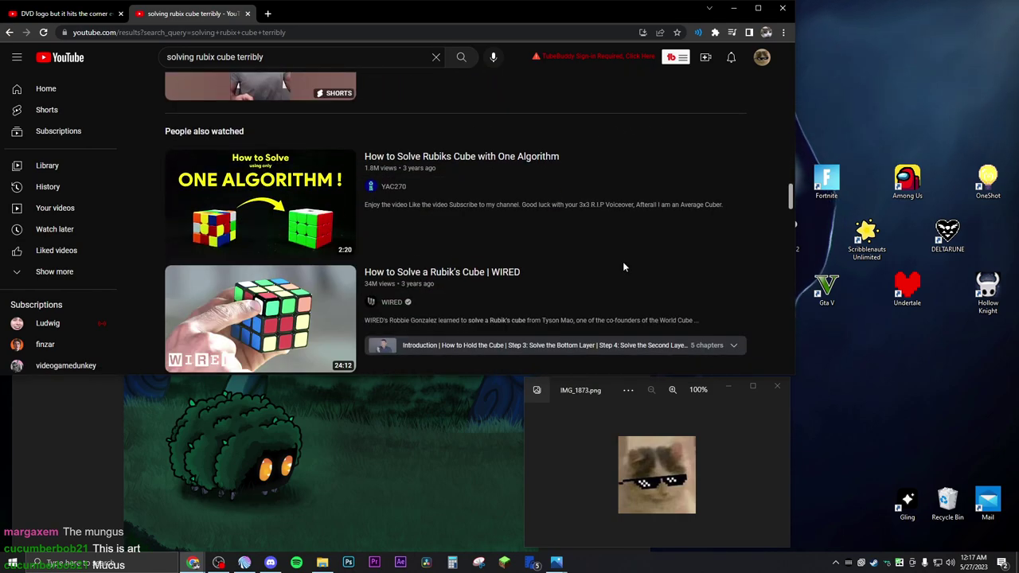
{"action": "scroll", "coordinate": [624, 268], "scroll_direction": "down", "scroll_amount": 2}
{"action": "scroll", "coordinate": [688, 288], "scroll_direction": "down", "scroll_amount": 3}
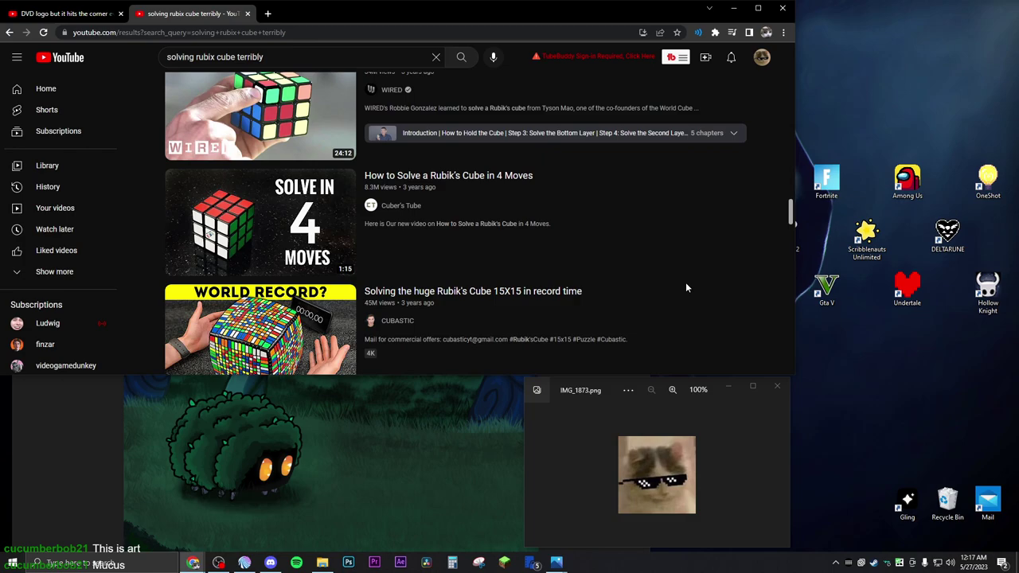
{"action": "scroll", "coordinate": [687, 288], "scroll_direction": "up", "scroll_amount": 1}
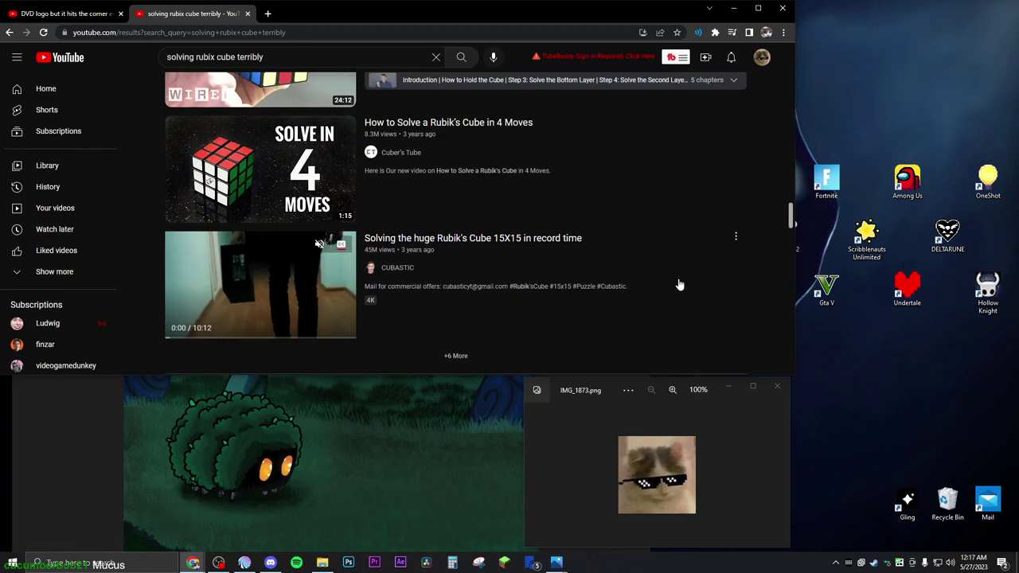
{"action": "middle_click", "coordinate": [194, 18]}
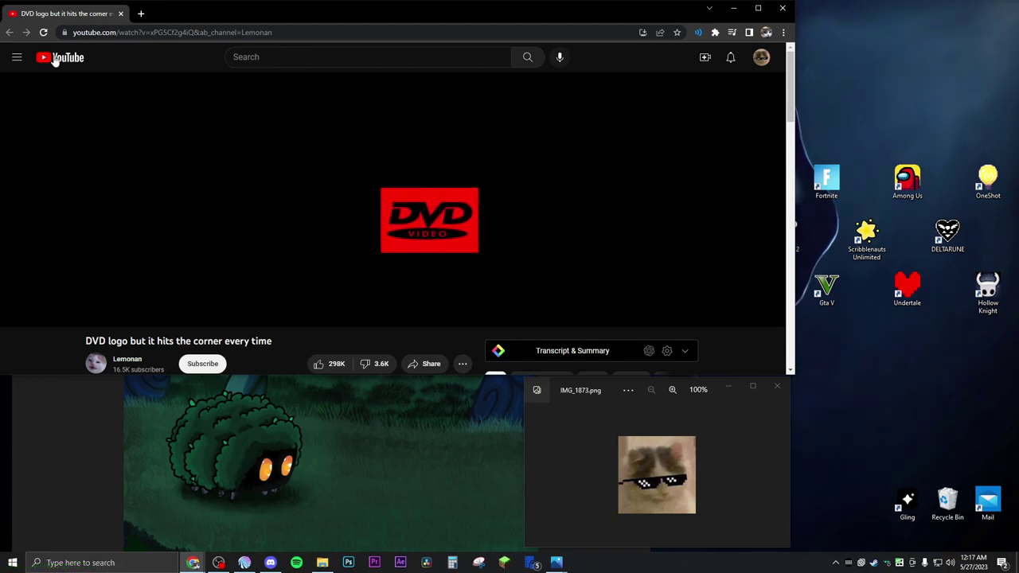
- Search Google Images for "mungus" in a new browser tab
{"action": "left_click", "coordinate": [140, 13]}
{"action": "left_click", "coordinate": [343, 223]}
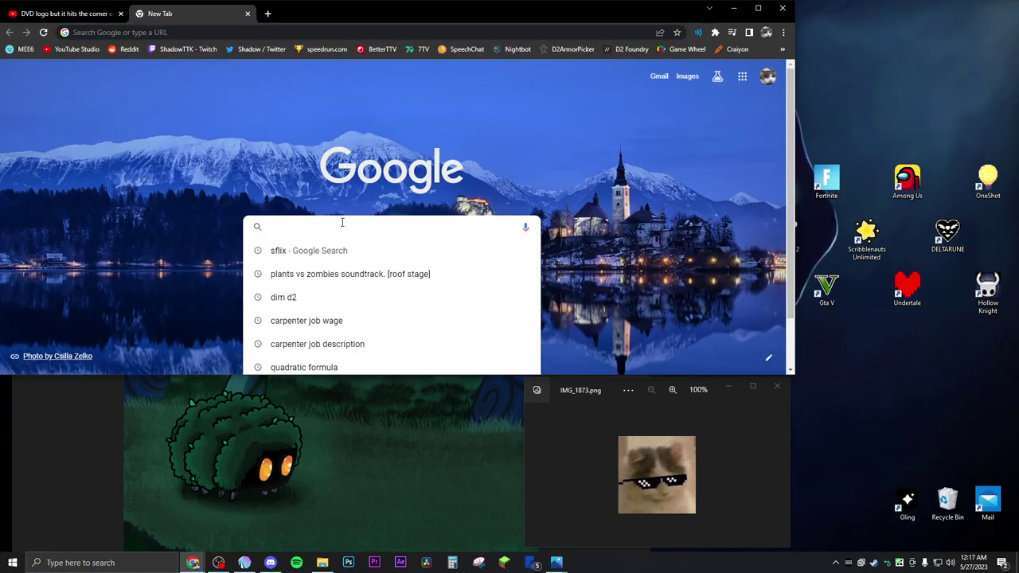
{"action": "type", "text": "mungu"}
{"action": "key", "text": "Return"}
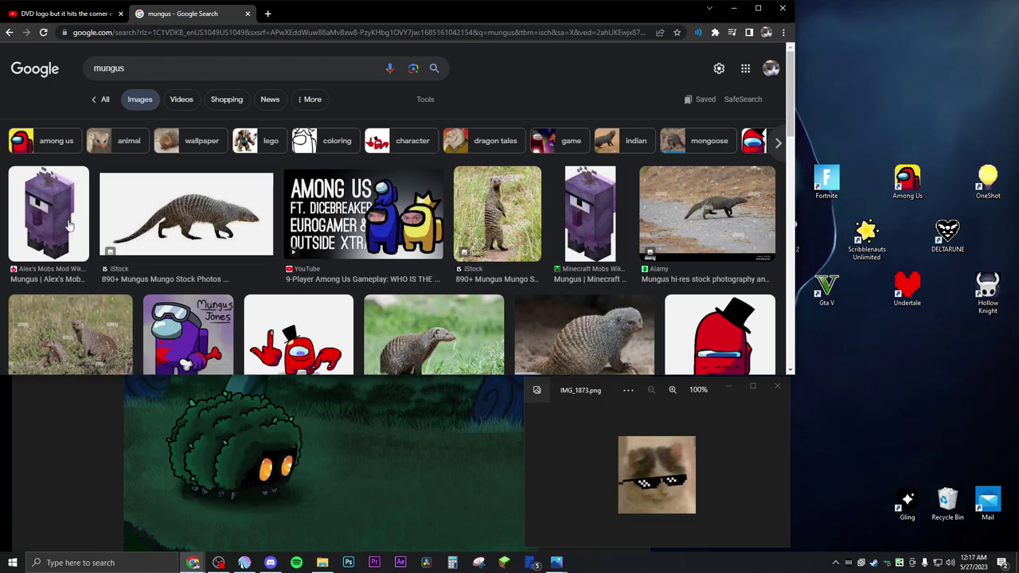
- Put the purple Alex's Mobs Mungus picture in its own narrow browser window in the desktop's upper-right corner
{"action": "left_click", "coordinate": [69, 226]}
{"action": "left_click_drag", "start_coordinate": [205, 23], "coordinate": [426, 166]}
{"action": "left_click_drag", "start_coordinate": [139, 348], "coordinate": [676, 348]}
{"action": "left_click_drag", "start_coordinate": [764, 158], "coordinate": [838, 24]}
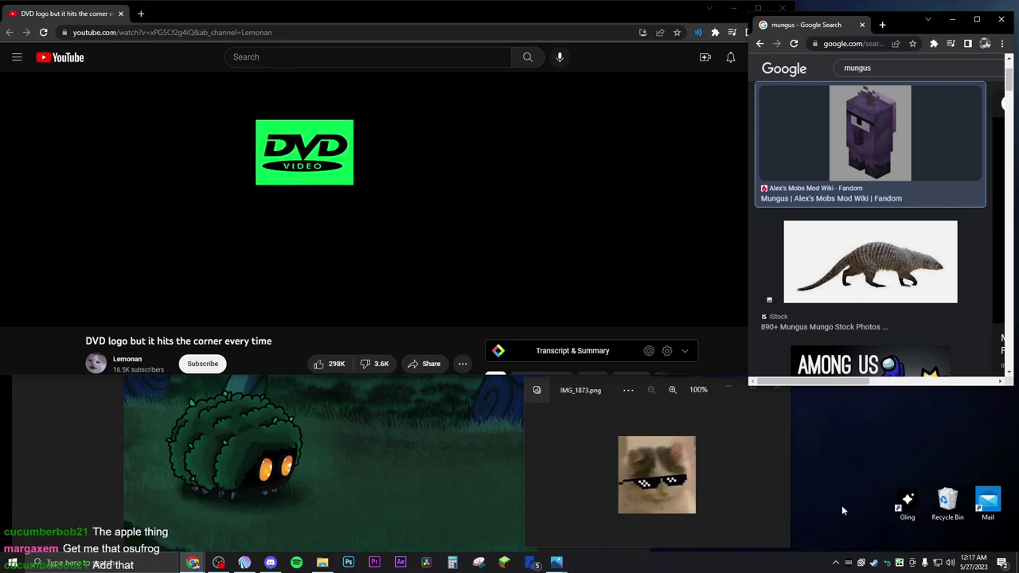
- Search Google Images for "app emote" in a new tab of the DVD logo window and skim the pictures
{"action": "left_click", "coordinate": [140, 13]}
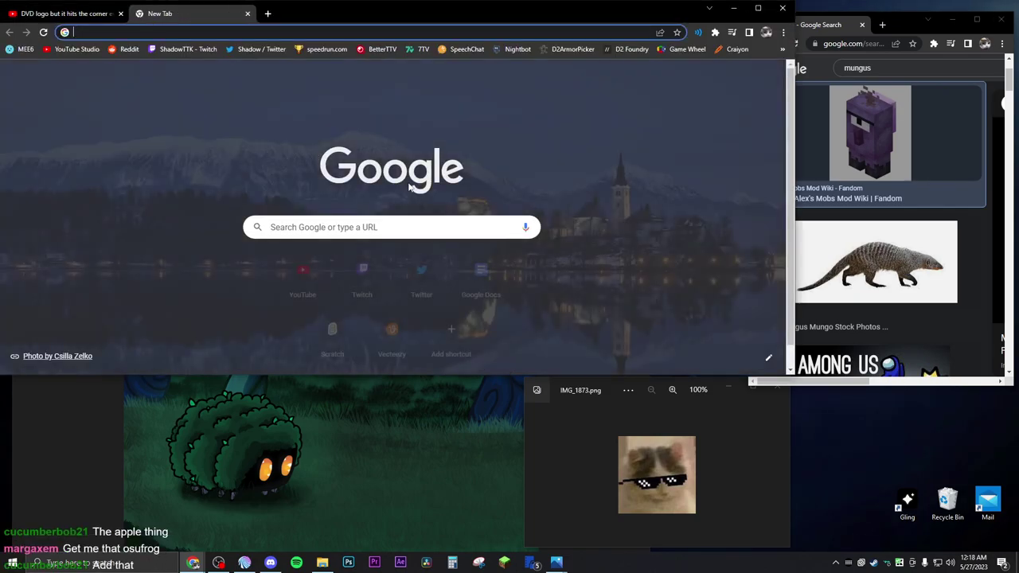
{"action": "left_click", "coordinate": [370, 222]}
{"action": "type", "text": "ap"}
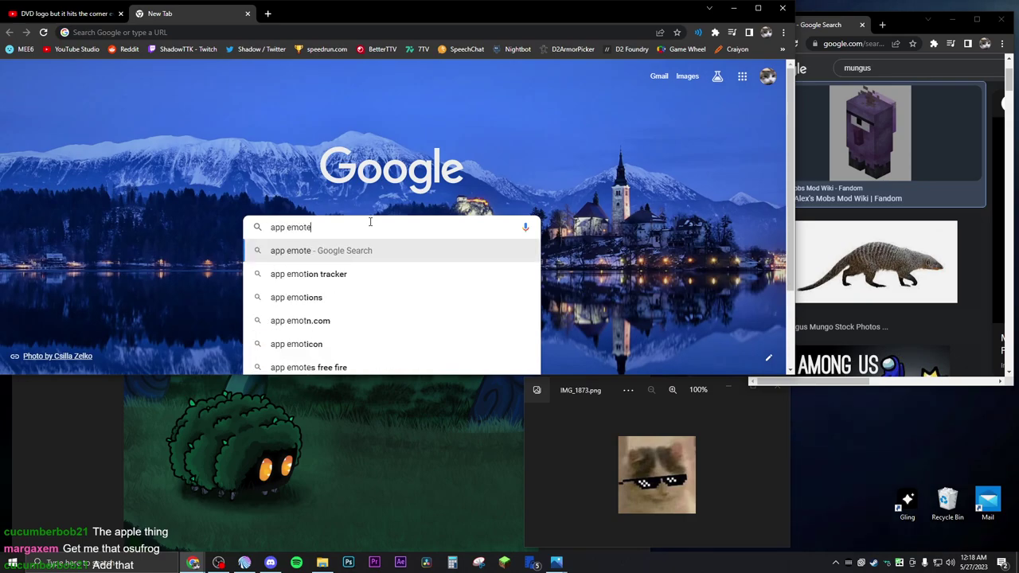
{"action": "type", "text": "p emote"}
{"action": "key", "text": "Return"}
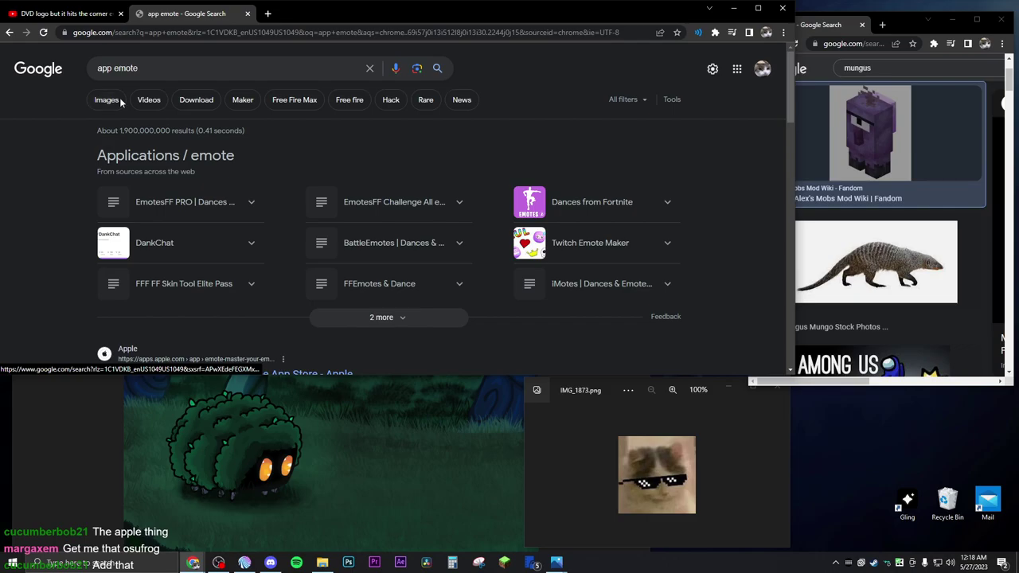
{"action": "left_click", "coordinate": [107, 100]}
{"action": "scroll", "coordinate": [294, 215], "scroll_direction": "down", "scroll_amount": 5}
{"action": "scroll", "coordinate": [264, 226], "scroll_direction": "up", "scroll_amount": 5}
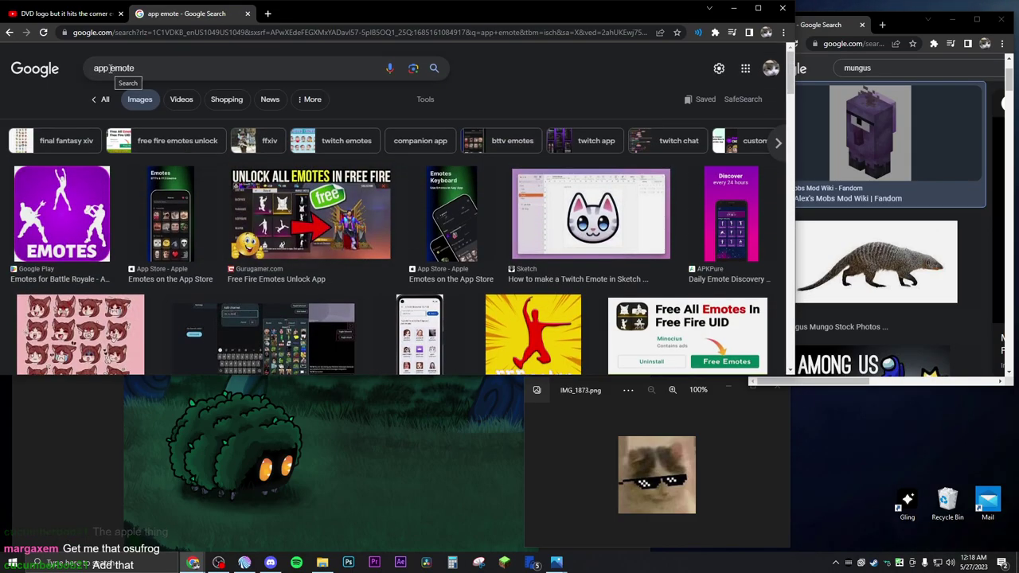
- Change the image search to "funny apple emote"
{"action": "left_click", "coordinate": [94, 69]}
{"action": "type", "text": "funny"}
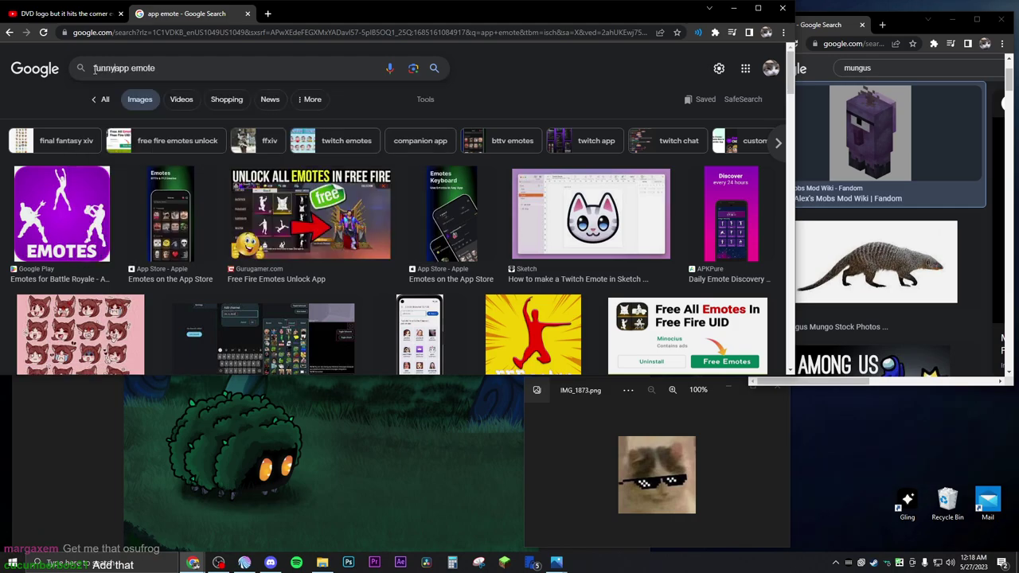
{"action": "left_click", "coordinate": [132, 69]}
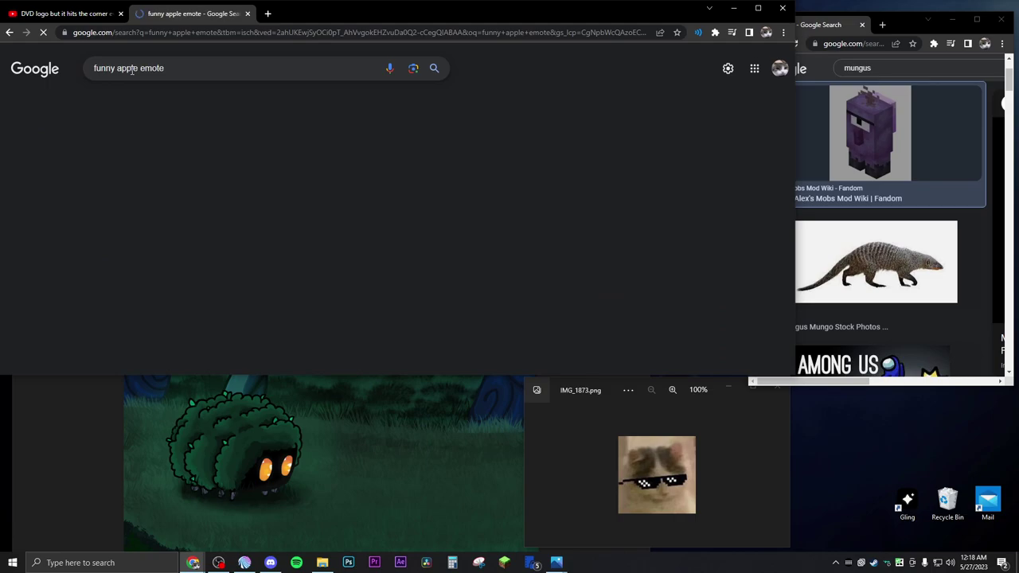
- Browse the emoji pictures and open the preview of the Vecteezy image with four laughing emojis
{"action": "scroll", "coordinate": [354, 291], "scroll_direction": "down", "scroll_amount": 5}
{"action": "scroll", "coordinate": [453, 301], "scroll_direction": "up", "scroll_amount": 3}
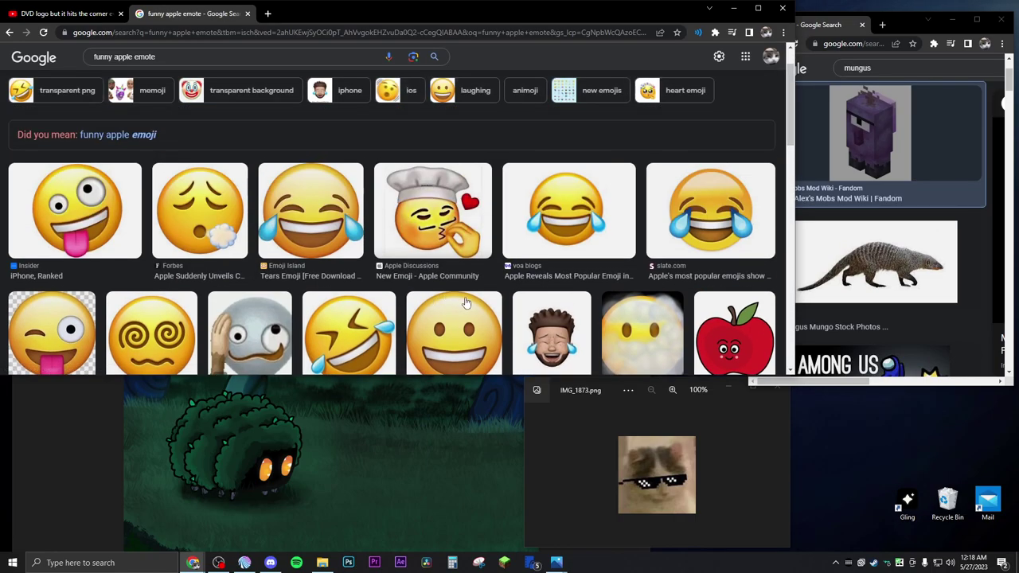
{"action": "scroll", "coordinate": [524, 315], "scroll_direction": "down", "scroll_amount": 3}
{"action": "scroll", "coordinate": [422, 317], "scroll_direction": "up", "scroll_amount": 1}
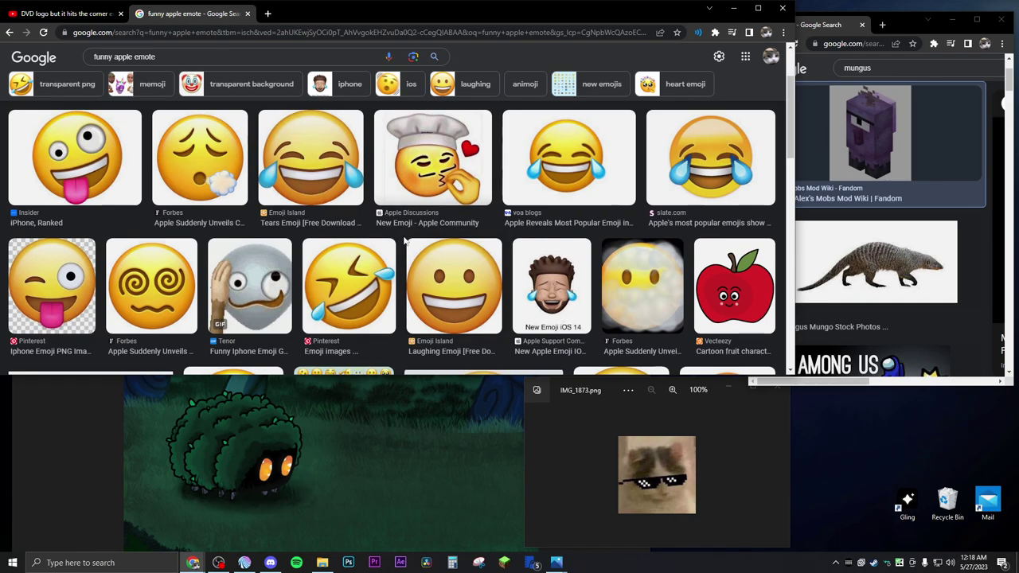
{"action": "scroll", "coordinate": [404, 240], "scroll_direction": "down", "scroll_amount": 8}
{"action": "scroll", "coordinate": [393, 293], "scroll_direction": "down", "scroll_amount": 1}
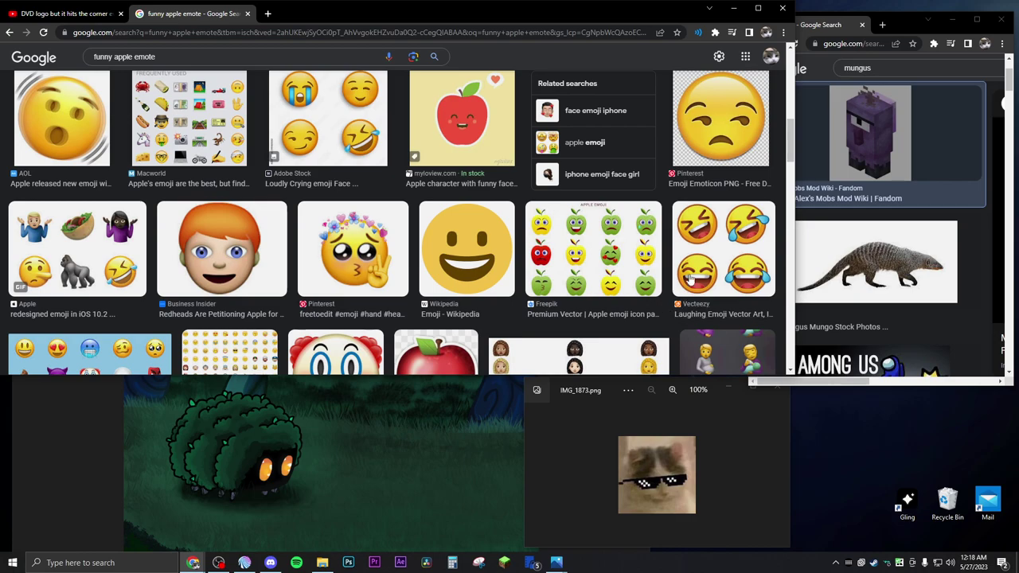
{"action": "left_click", "coordinate": [687, 286]}
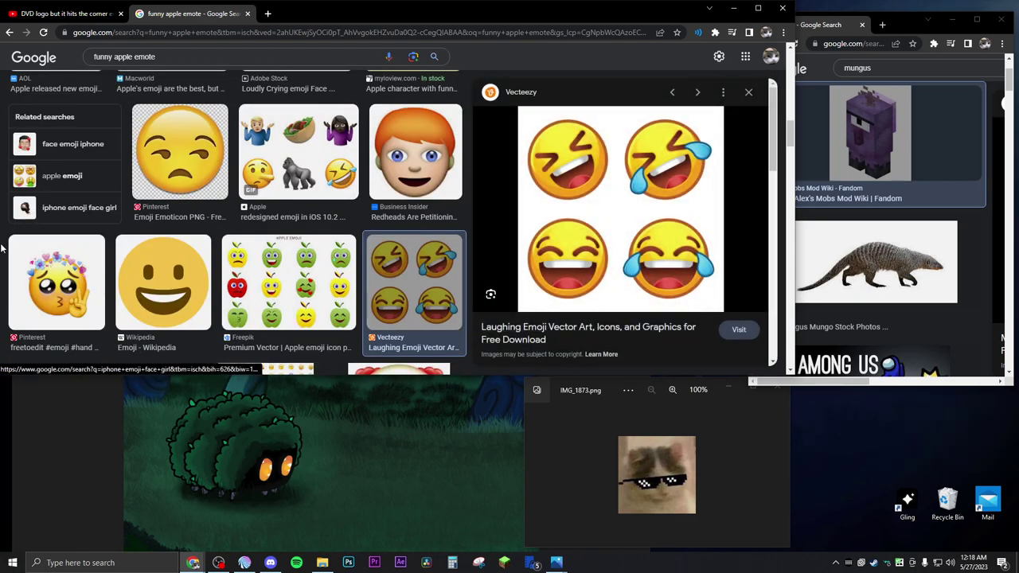
- Detach the "funny apple emote" results into their own narrow window overlapping the DVD logo video window
{"action": "left_click_drag", "start_coordinate": [360, 19], "coordinate": [386, 50]}
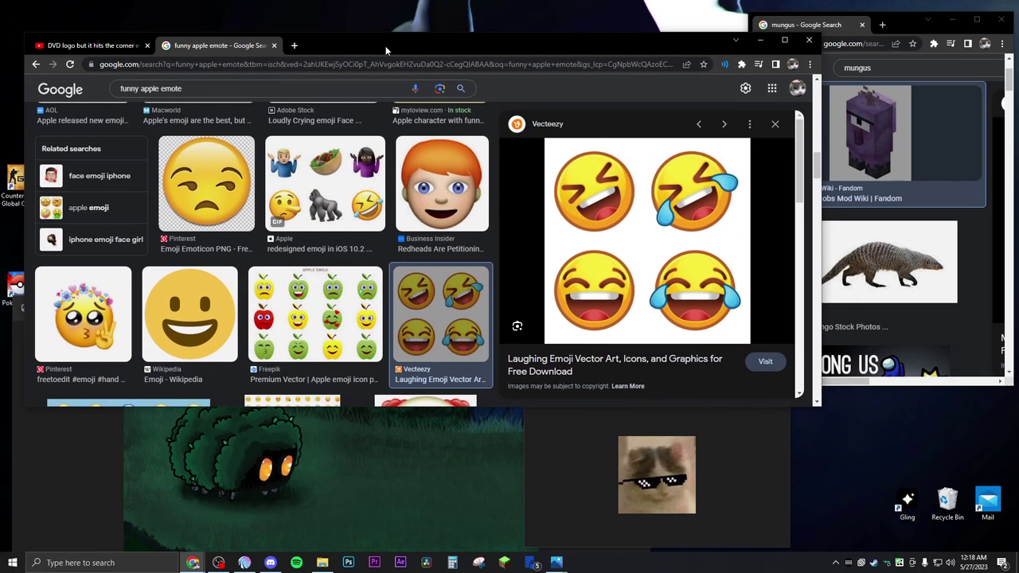
{"action": "left_click_drag", "start_coordinate": [282, 74], "coordinate": [128, 135]}
{"action": "left_click_drag", "start_coordinate": [55, 351], "coordinate": [590, 351]}
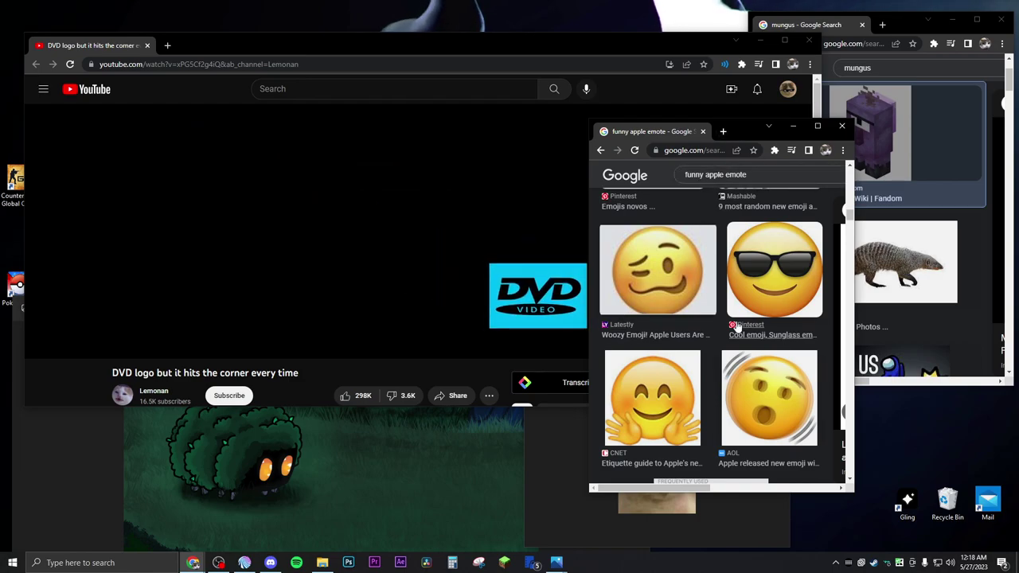
- Find the grinning face picture among the emoji results and open its Wikipedia Emoji article
{"action": "scroll", "coordinate": [737, 326], "scroll_direction": "down", "scroll_amount": 7}
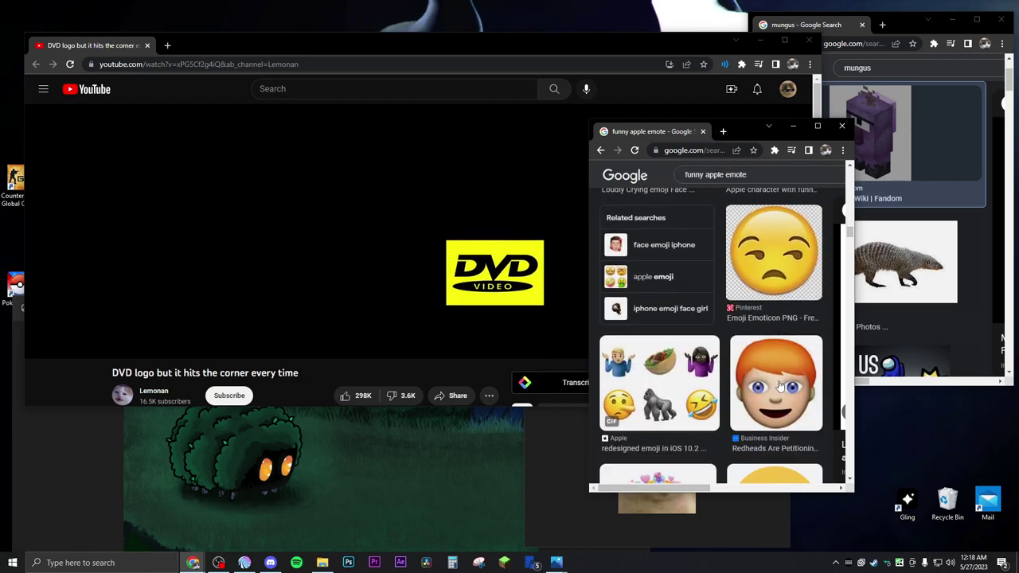
{"action": "scroll", "coordinate": [780, 386], "scroll_direction": "down", "scroll_amount": 2}
{"action": "scroll", "coordinate": [777, 350], "scroll_direction": "down", "scroll_amount": 1}
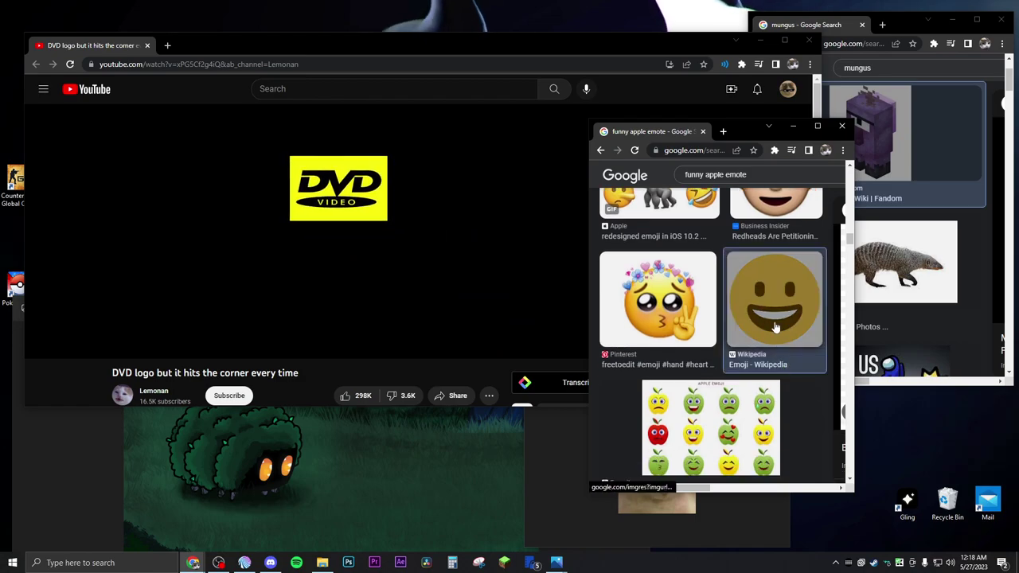
{"action": "scroll", "coordinate": [779, 342], "scroll_direction": "up", "scroll_amount": 1}
{"action": "scroll", "coordinate": [781, 363], "scroll_direction": "down", "scroll_amount": 1}
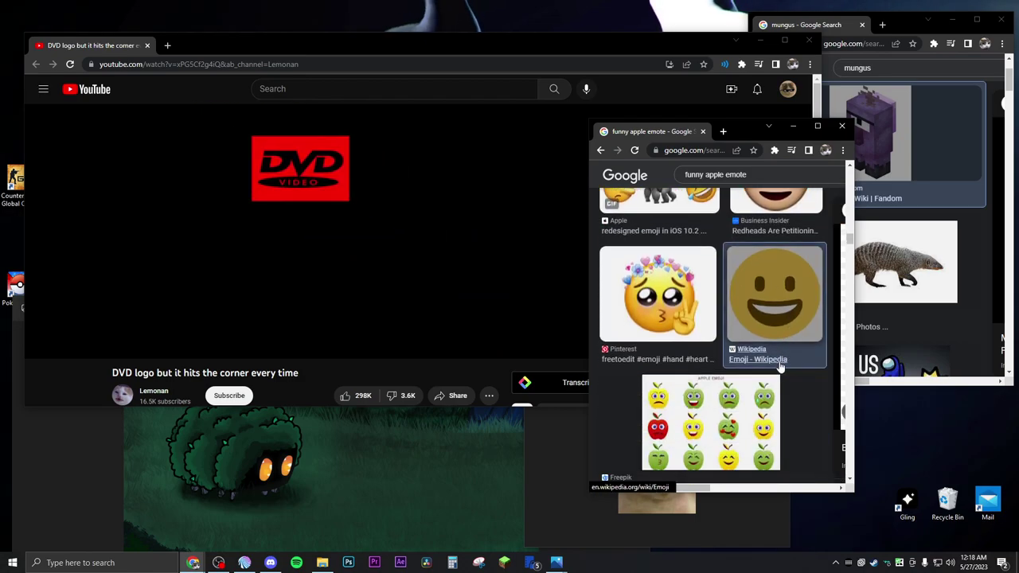
{"action": "left_click", "coordinate": [780, 365]}
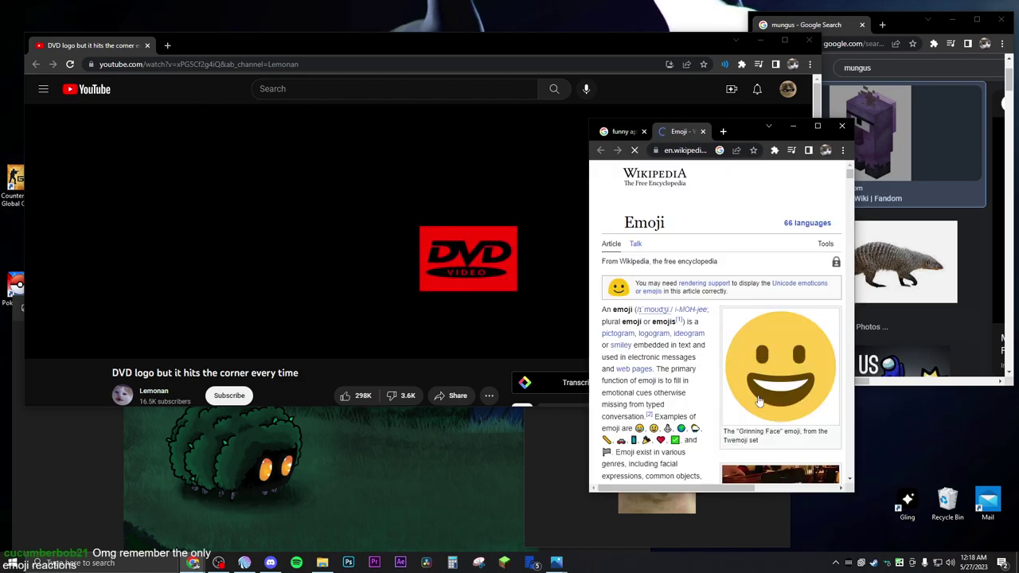
- Close the "funny apple emote" results and place the shrunken Emoji article window below the mungus results, with the grinning face in view
{"action": "left_click_drag", "start_coordinate": [737, 131], "coordinate": [644, 112]}
{"action": "left_click_drag", "start_coordinate": [625, 474], "coordinate": [625, 392]}
{"action": "left_click_drag", "start_coordinate": [648, 123], "coordinate": [700, 226]}
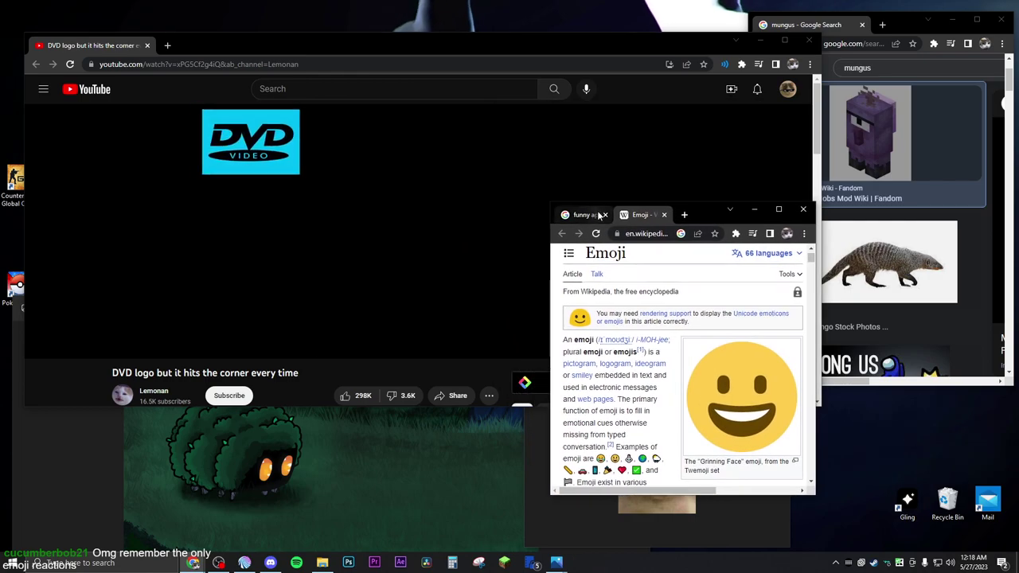
{"action": "left_click", "coordinate": [605, 214]}
{"action": "left_click_drag", "start_coordinate": [639, 221], "coordinate": [891, 326]}
{"action": "scroll", "coordinate": [868, 446], "scroll_direction": "down", "scroll_amount": 1}
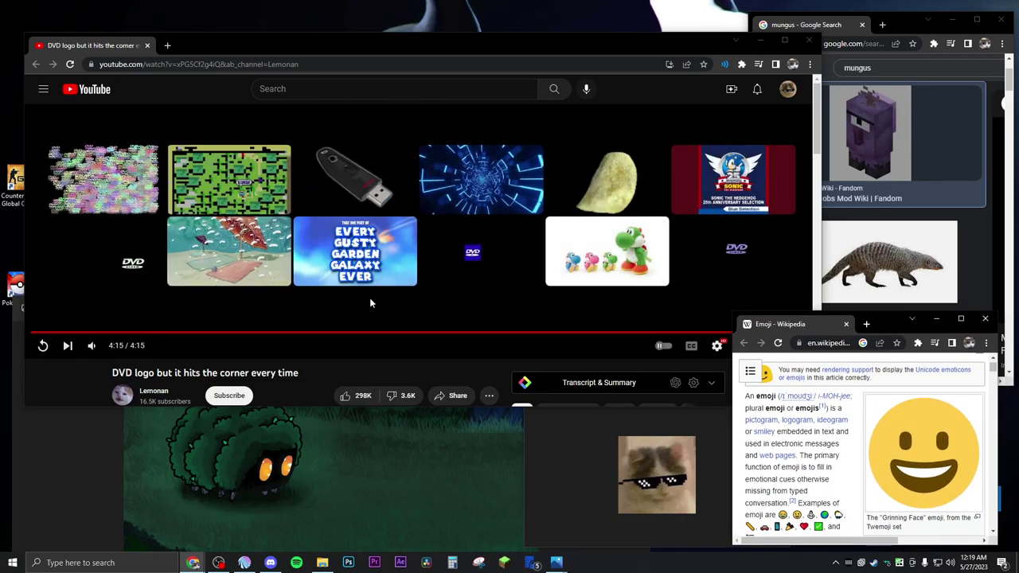
- Replay the DVD logo video on loop and move its window into the desktop's upper-left corner
{"action": "left_click", "coordinate": [43, 346]}
{"action": "right_click", "coordinate": [181, 256]}
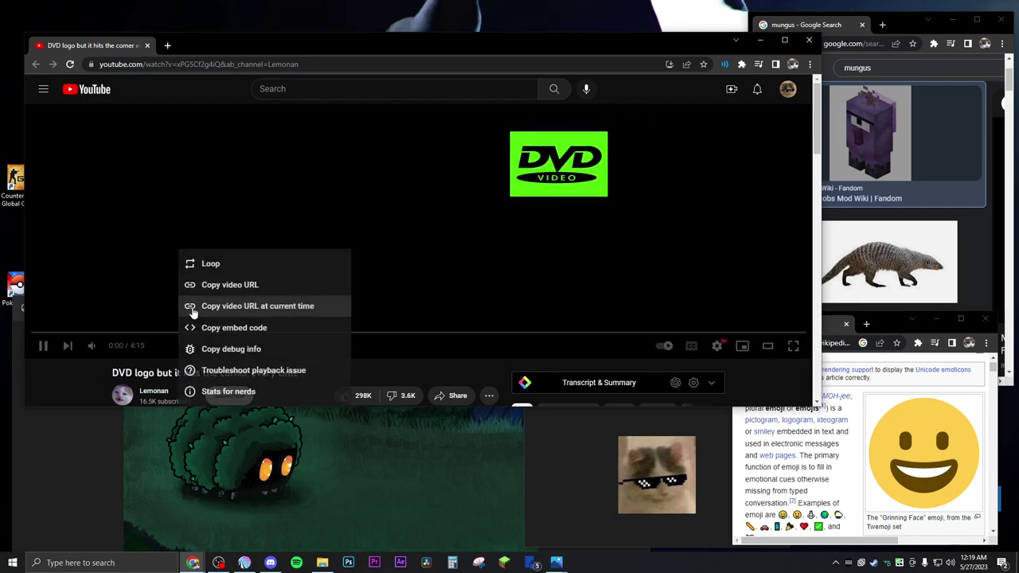
{"action": "left_click", "coordinate": [198, 264]}
{"action": "left_click_drag", "start_coordinate": [333, 42], "coordinate": [304, 15]}
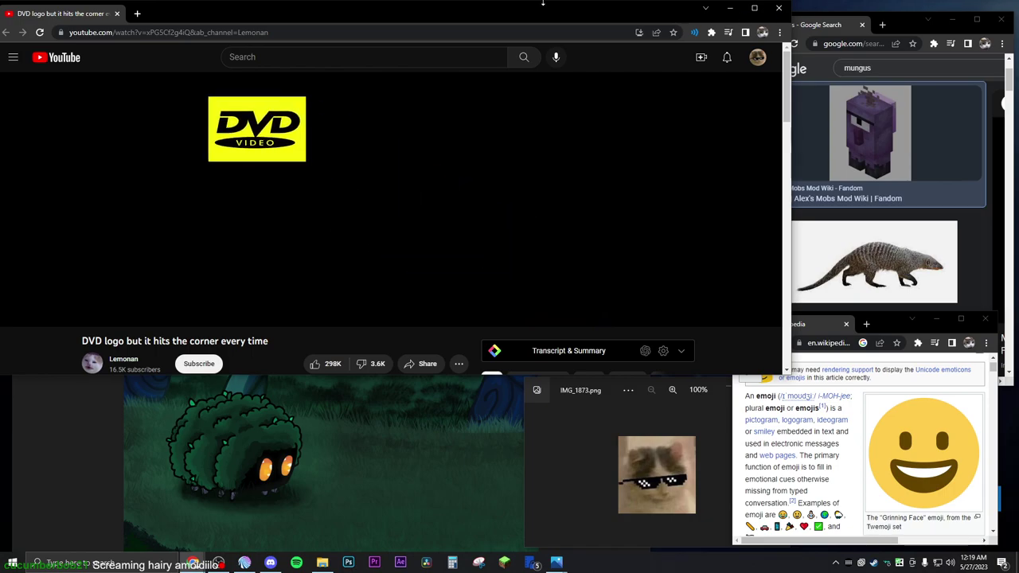
- Search for "screaming hairy armadillo" in a new tab of the DVD logo window and show the image results
{"action": "left_click", "coordinate": [137, 15]}
{"action": "left_click", "coordinate": [371, 228]}
{"action": "type", "text": "screaming hairy armadillo"}
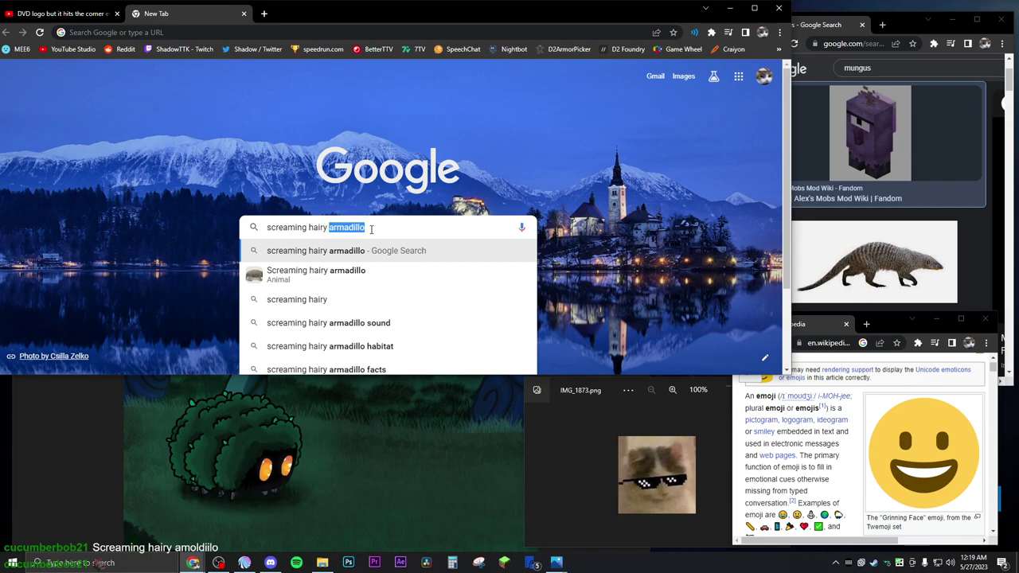
{"action": "key", "text": "ctrl+shift+period"}
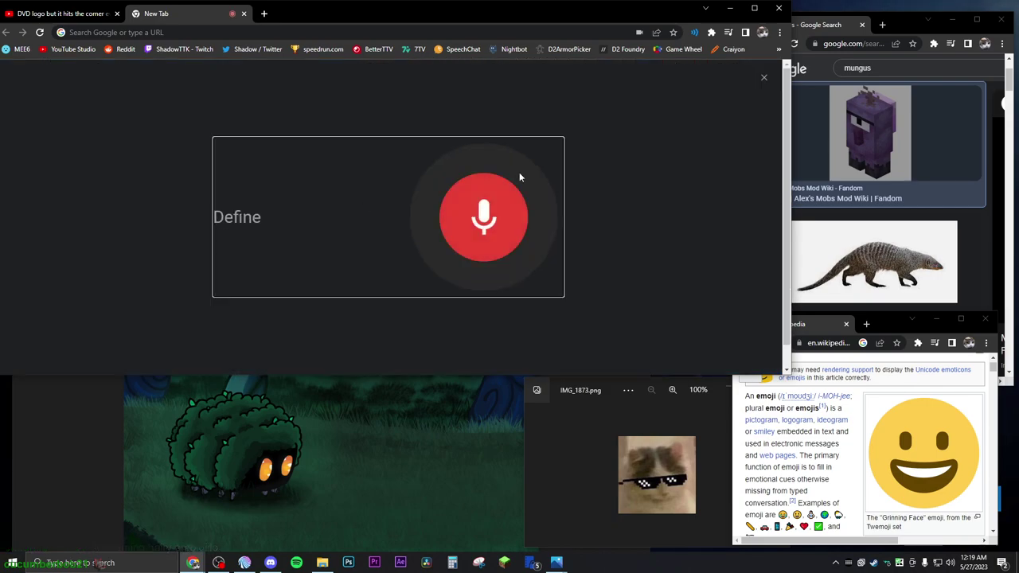
{"action": "key", "text": "Escape"}
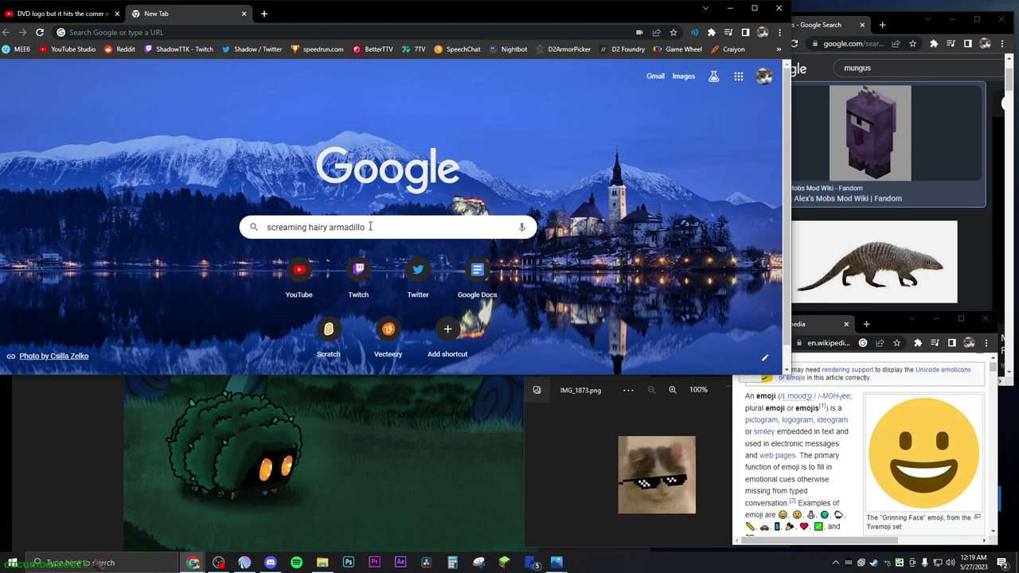
{"action": "key", "text": "Return"}
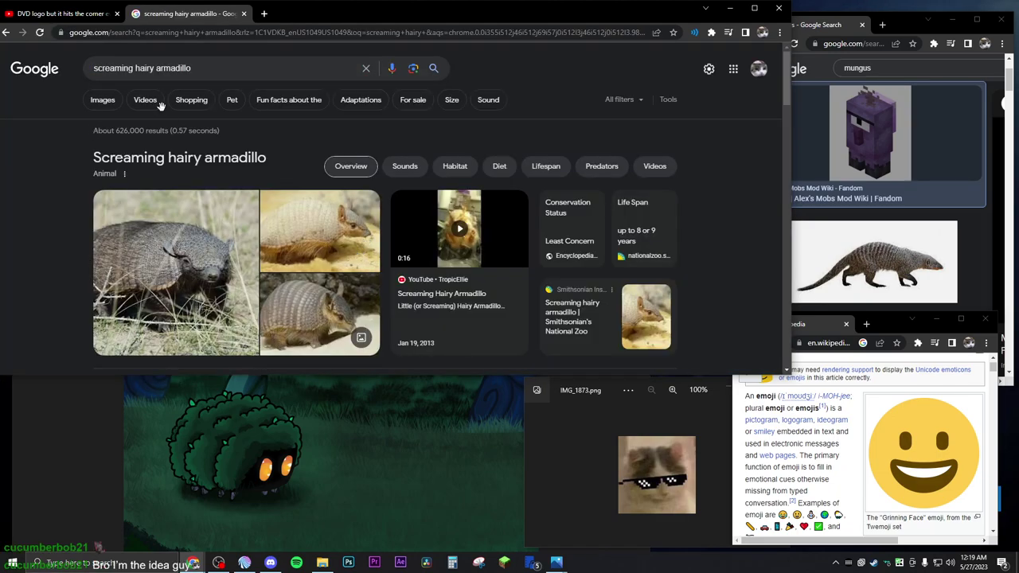
{"action": "left_click", "coordinate": [103, 101]}
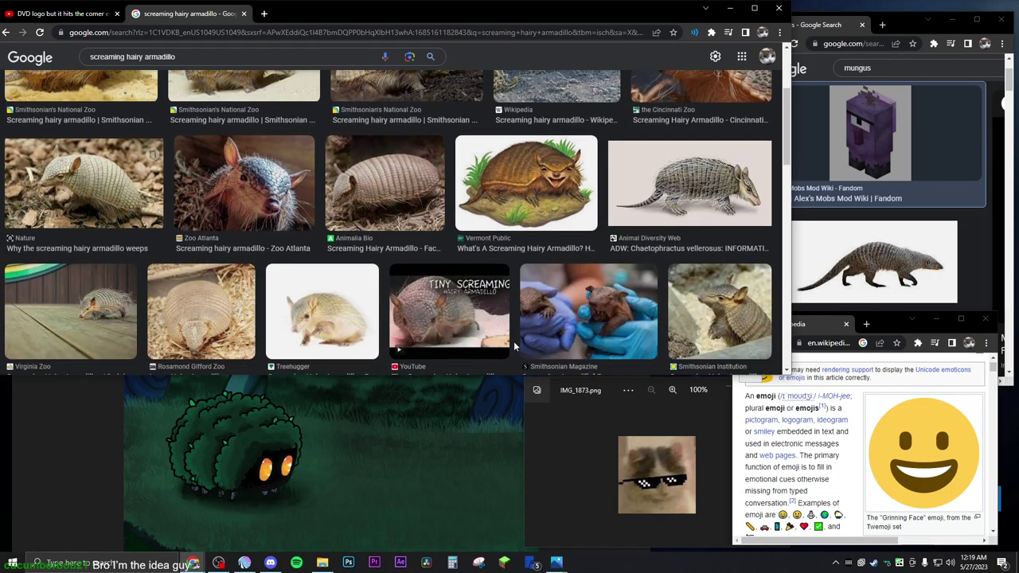
- Browse the armadillo pictures and open the preview of the third Smithsonian's National Zoo image, with the armadillo on dark soil
{"action": "scroll", "coordinate": [491, 318], "scroll_direction": "down", "scroll_amount": 2}
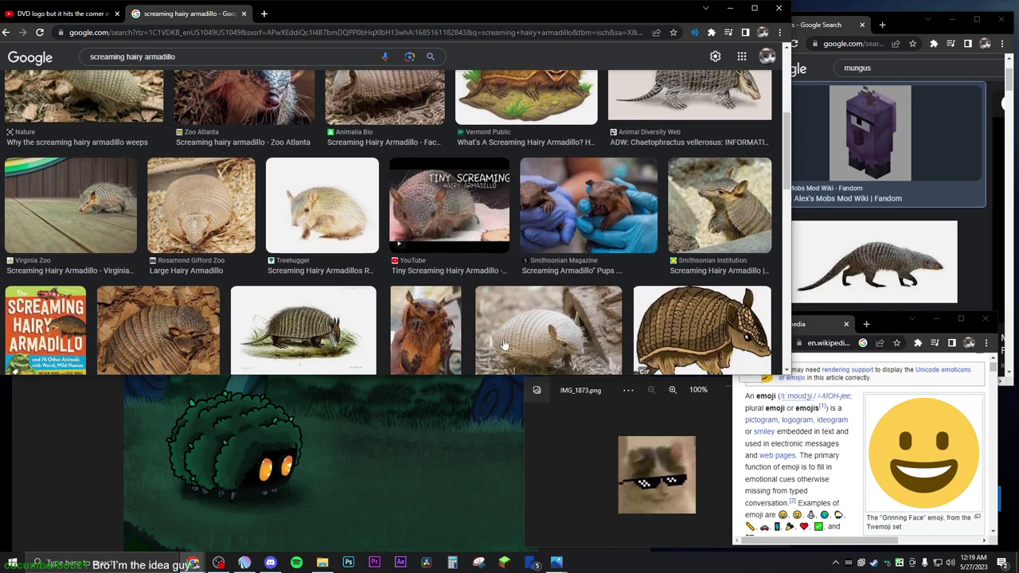
{"action": "scroll", "coordinate": [493, 351], "scroll_direction": "up", "scroll_amount": 5}
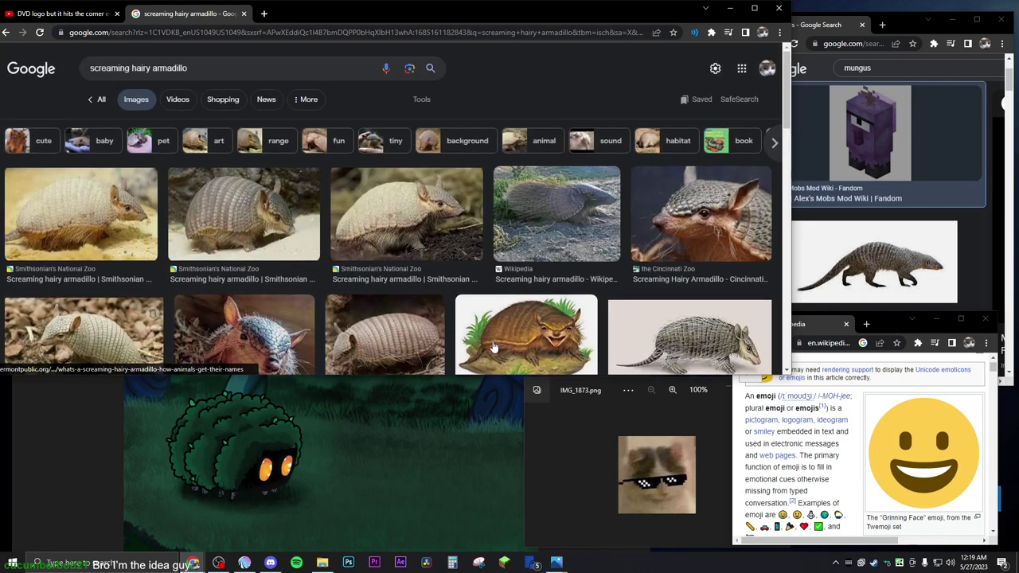
{"action": "left_click", "coordinate": [453, 249]}
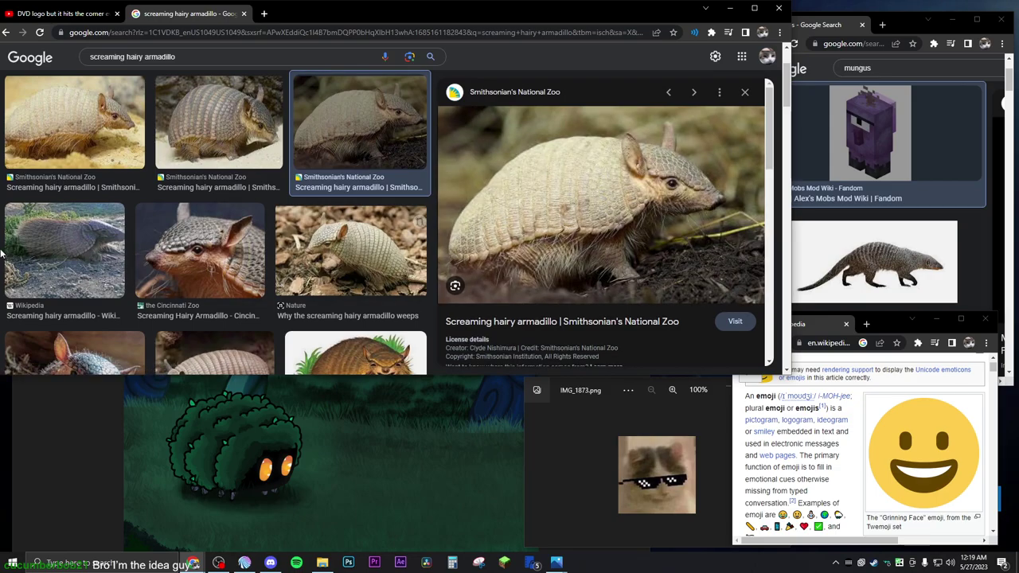
- Detach the "screaming hairy armadillo" results into their own narrower window overlapping the DVD logo video
{"action": "left_click_drag", "start_coordinate": [358, 11], "coordinate": [224, 53]}
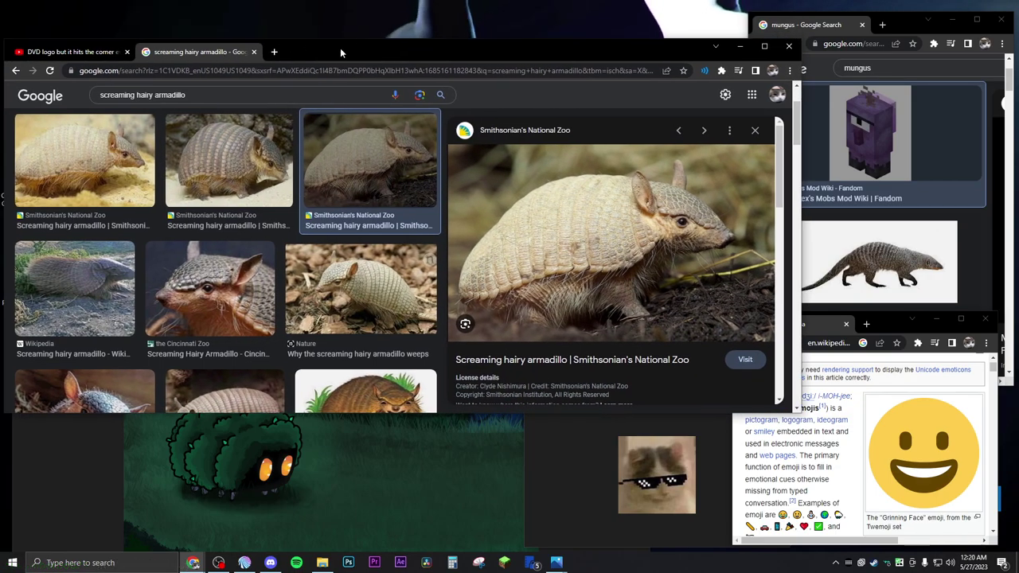
{"action": "left_click_drag", "start_coordinate": [340, 51], "coordinate": [345, 16]}
{"action": "left_click_drag", "start_coordinate": [211, 16], "coordinate": [325, 107]}
{"action": "left_click_drag", "start_coordinate": [66, 326], "coordinate": [357, 287]}
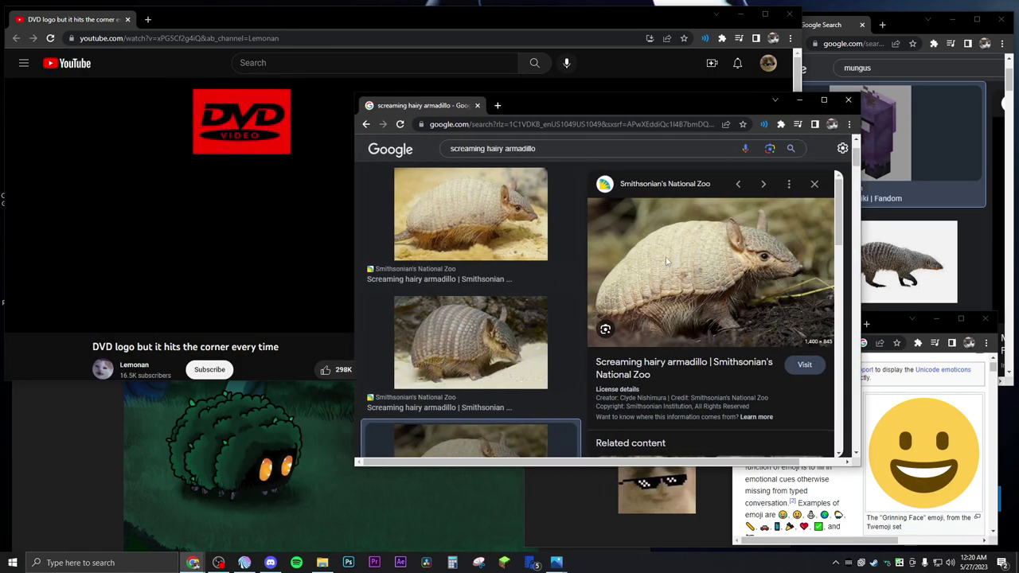
- Open the Smithsonian's National Zoo page on the screaming hairy armadillo, skim its facts and close it
{"action": "left_click", "coordinate": [639, 303]}
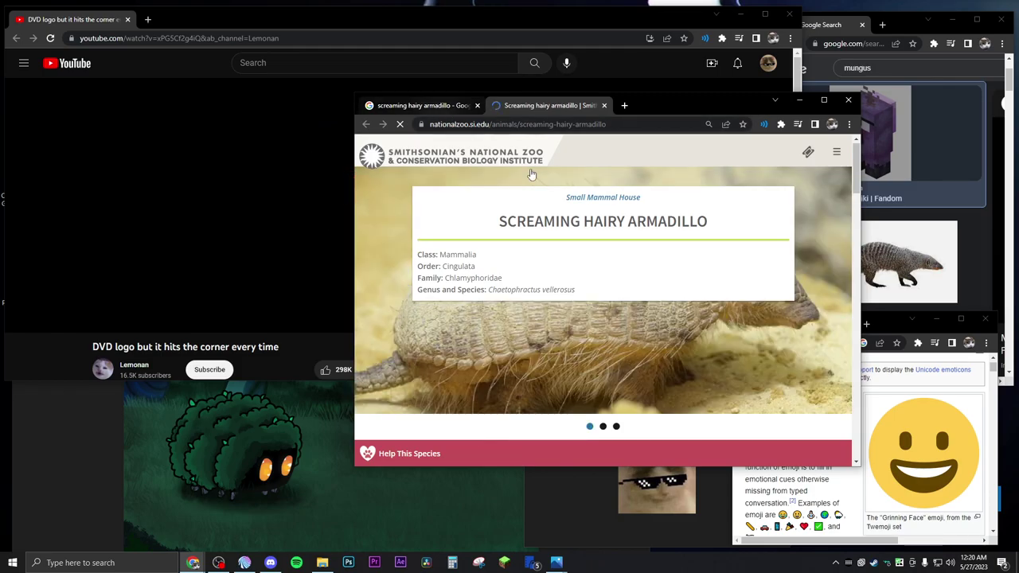
{"action": "scroll", "coordinate": [733, 291], "scroll_direction": "down", "scroll_amount": 15}
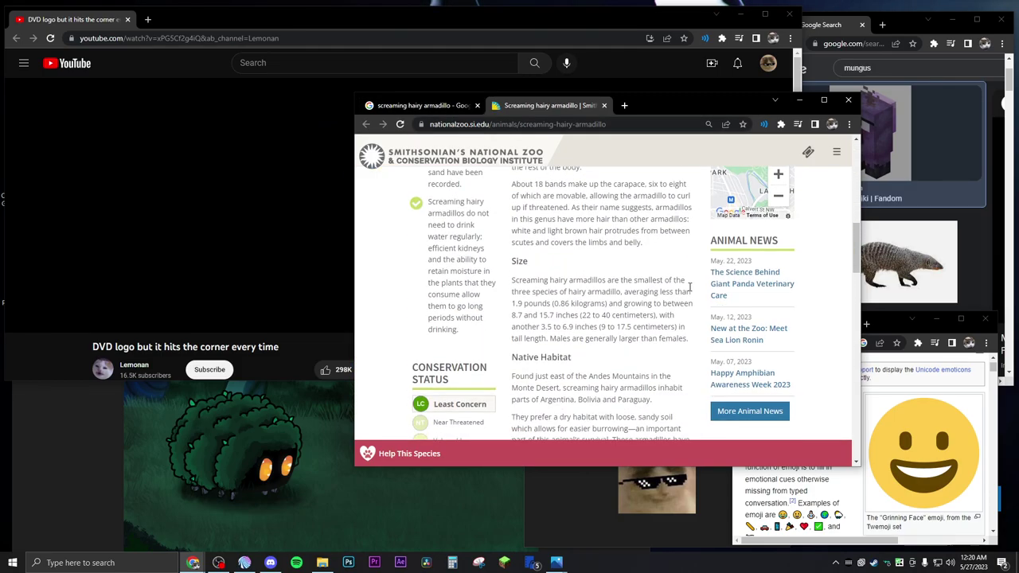
{"action": "scroll", "coordinate": [690, 291], "scroll_direction": "down", "scroll_amount": 8}
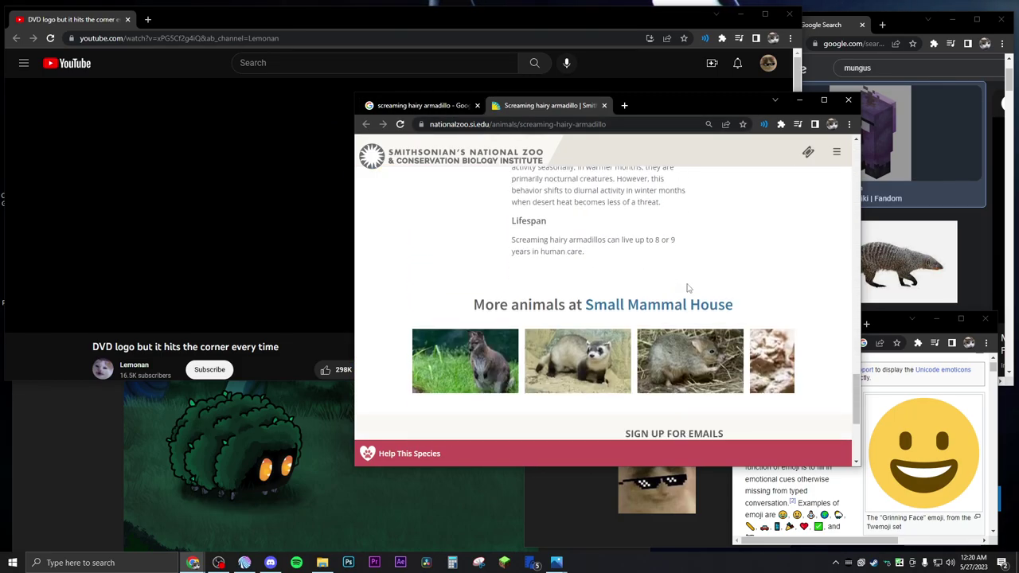
{"action": "middle_click", "coordinate": [547, 108]}
- Select the Smithsonian image of the armadillo on sand and shrink the results window around it, placing it beside the grinning face emoji
{"action": "scroll", "coordinate": [581, 293], "scroll_direction": "down", "scroll_amount": 2}
{"action": "scroll", "coordinate": [552, 286], "scroll_direction": "up", "scroll_amount": 2}
{"action": "left_click", "coordinate": [512, 303]}
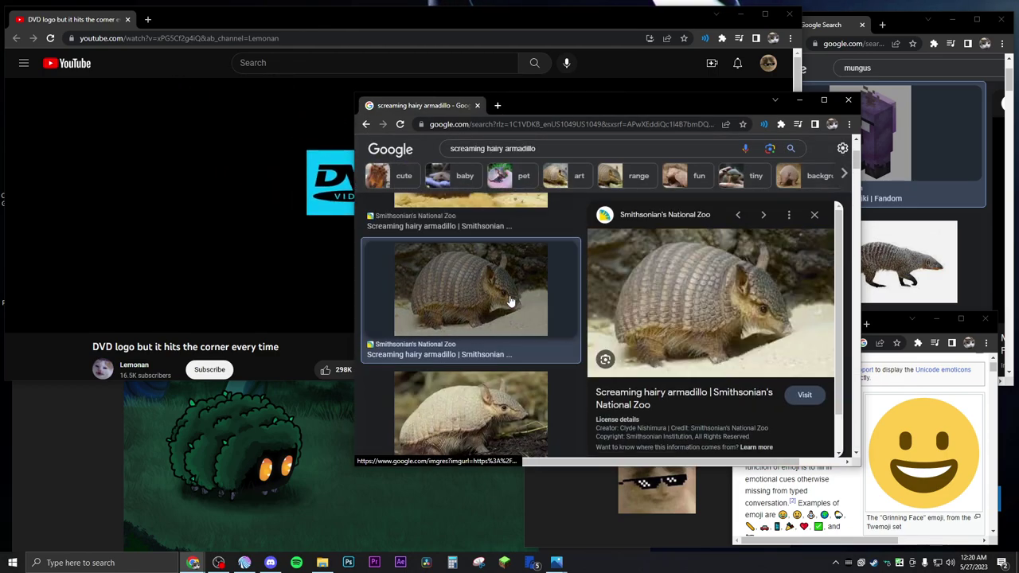
{"action": "left_click_drag", "start_coordinate": [859, 268], "coordinate": [571, 269]}
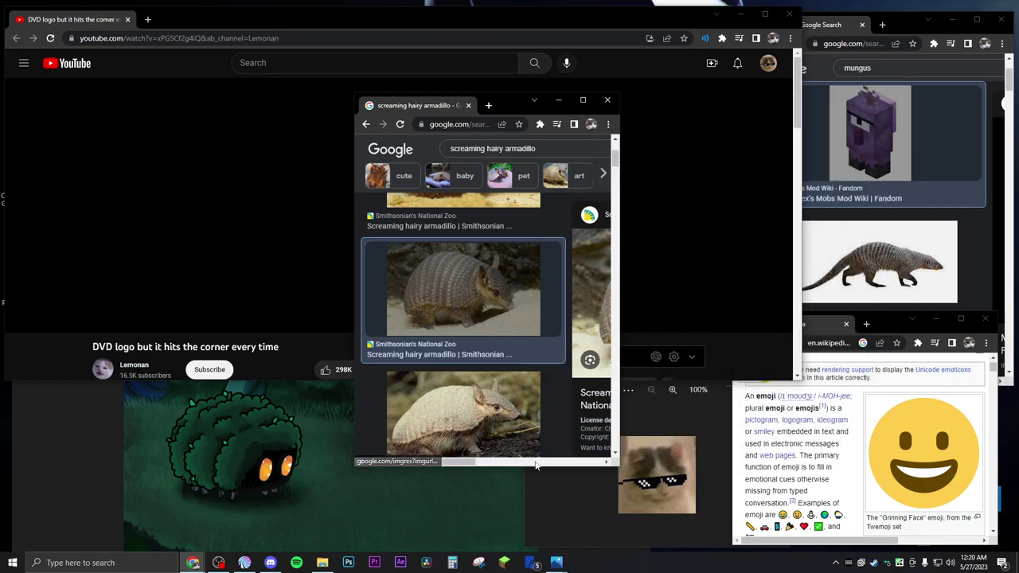
{"action": "left_click_drag", "start_coordinate": [536, 469], "coordinate": [525, 376]}
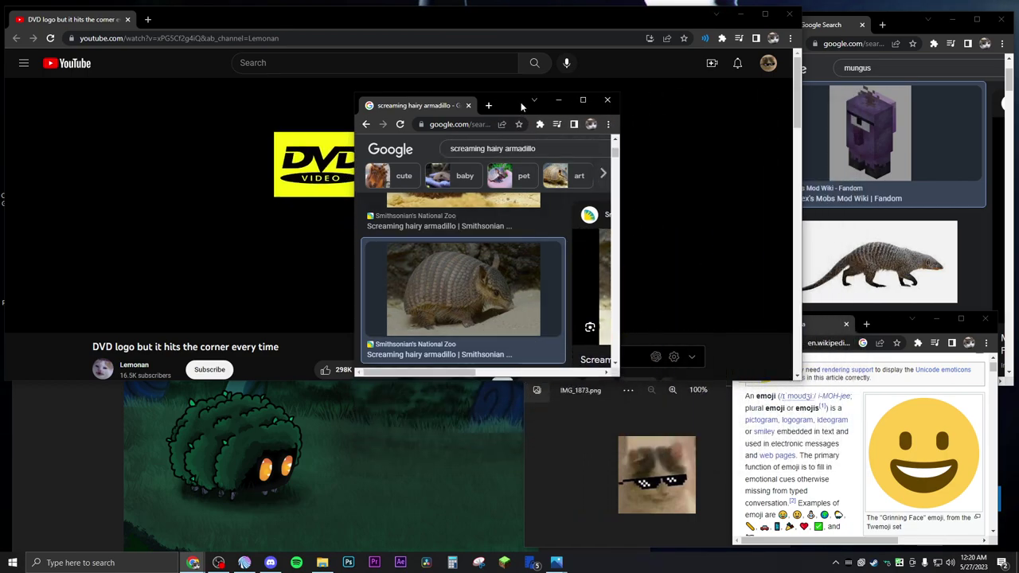
{"action": "left_click_drag", "start_coordinate": [518, 93], "coordinate": [777, 295]}
- Line up the bush creature, sunglasses cat and armadillo windows side by side along the desktop's lower edge
{"action": "left_click", "coordinate": [577, 407]}
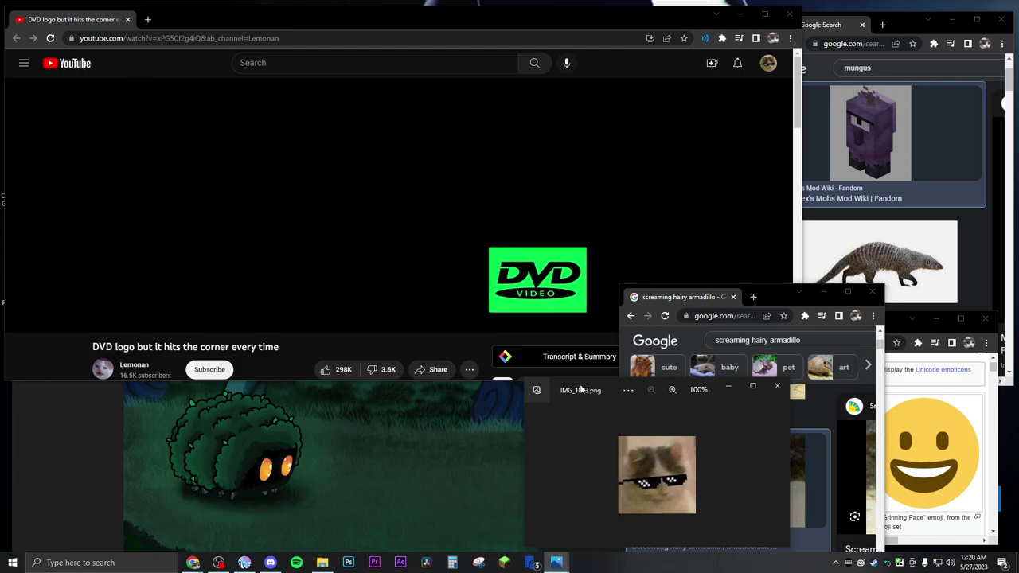
{"action": "left_click_drag", "start_coordinate": [713, 382], "coordinate": [504, 379]}
{"action": "left_click", "coordinate": [151, 412]}
{"action": "left_click_drag", "start_coordinate": [185, 302], "coordinate": [70, 305]}
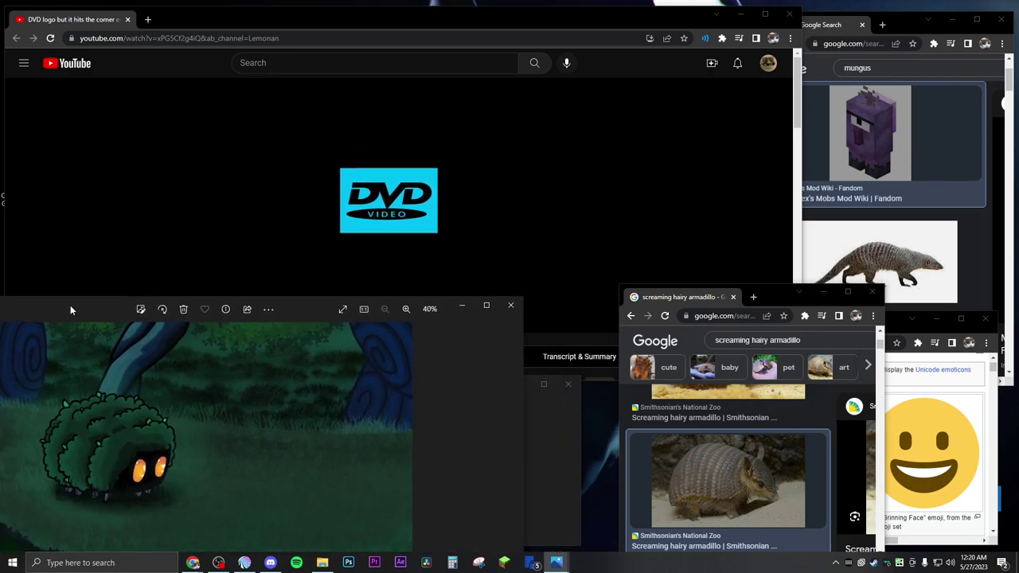
{"action": "left_click", "coordinate": [535, 395]}
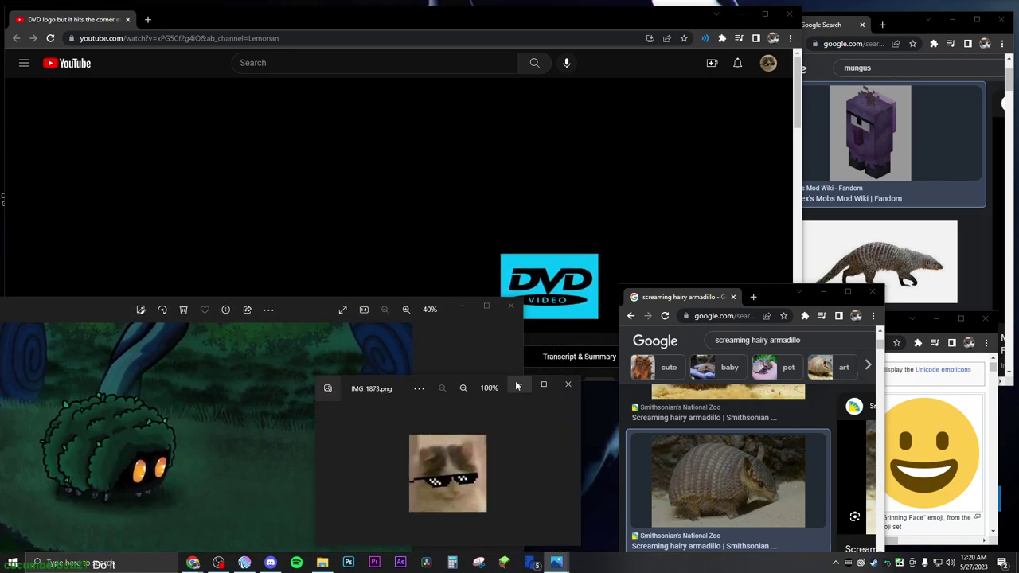
{"action": "left_click_drag", "start_coordinate": [404, 387], "coordinate": [485, 325]}
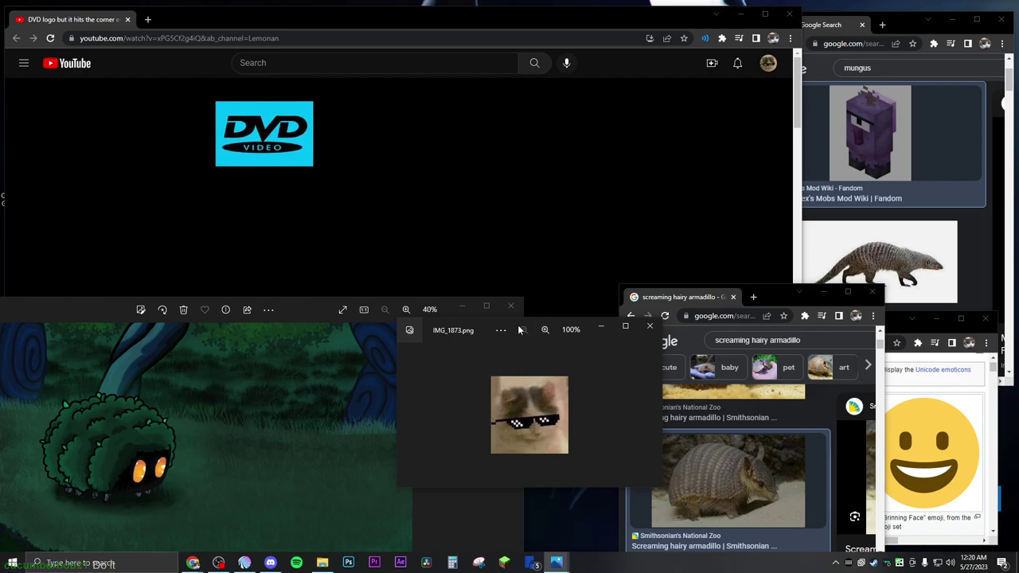
{"action": "left_click_drag", "start_coordinate": [481, 322], "coordinate": [435, 388]}
{"action": "left_click_drag", "start_coordinate": [775, 292], "coordinate": [680, 290]}
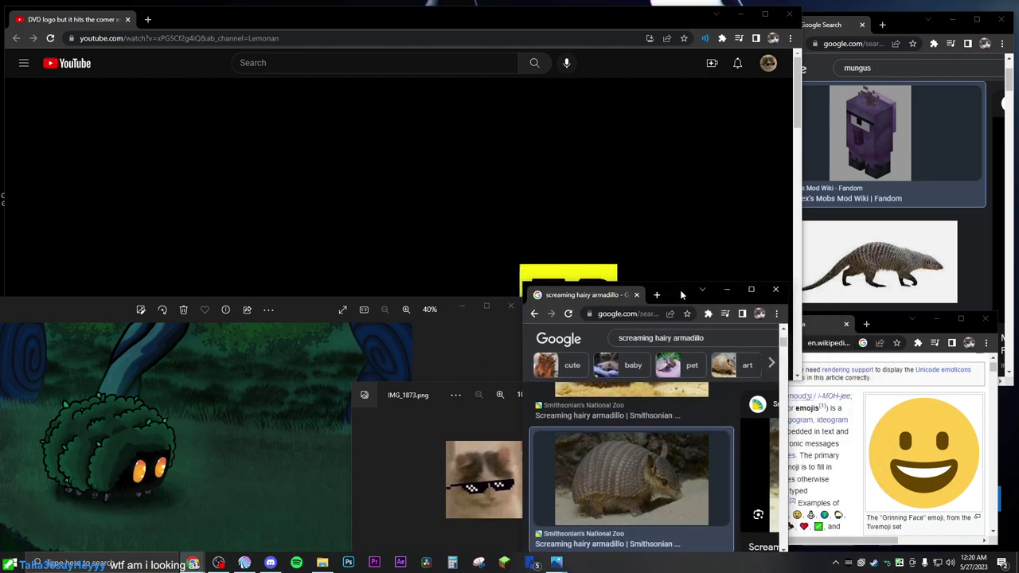
{"action": "left_click_drag", "start_coordinate": [428, 391], "coordinate": [333, 386]}
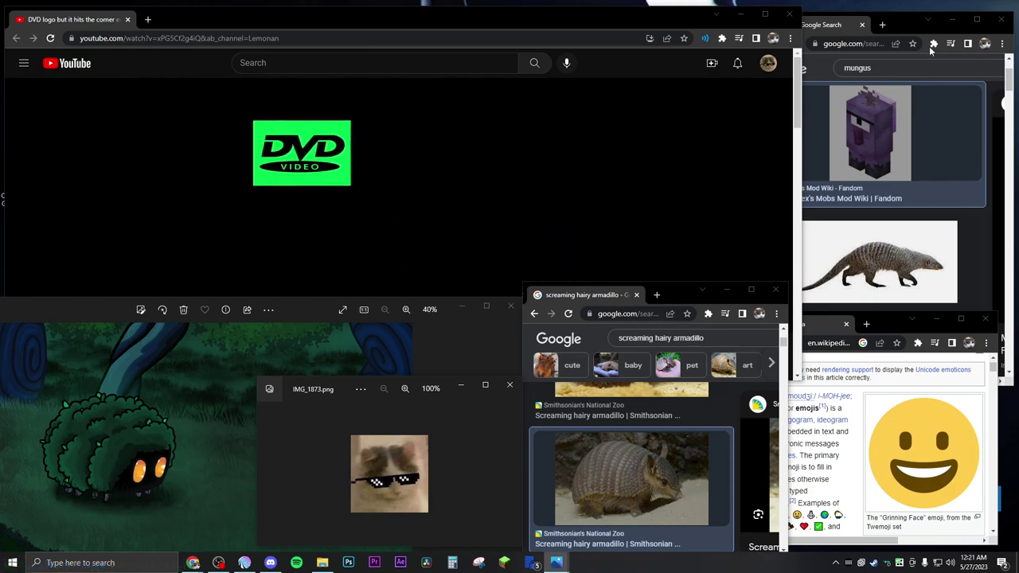
- Restack the overlapping windows so the DVD logo video lies in front of the mungus, armadillo and picture windows
{"action": "left_click", "coordinate": [818, 223]}
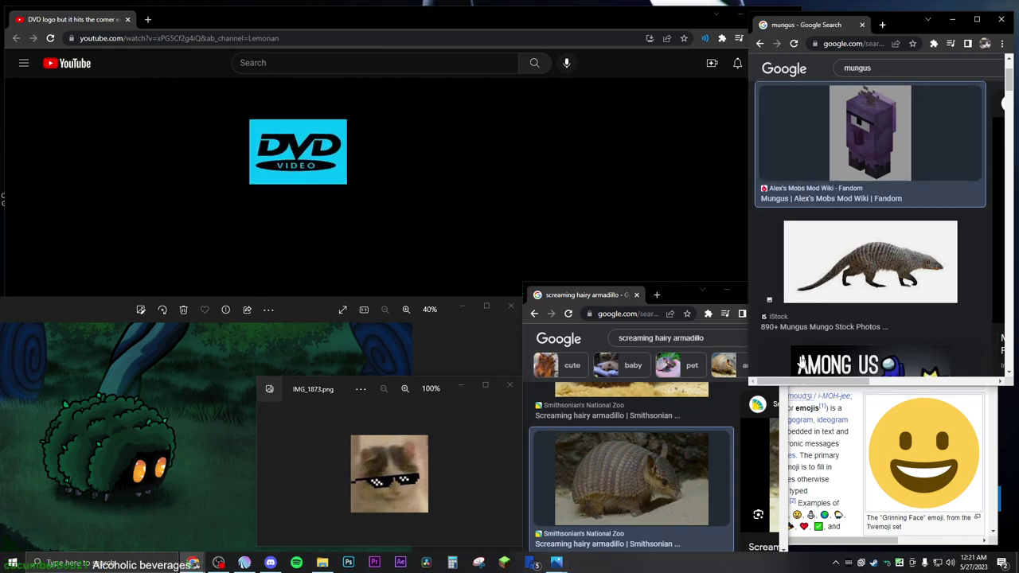
{"action": "left_click", "coordinate": [673, 32]}
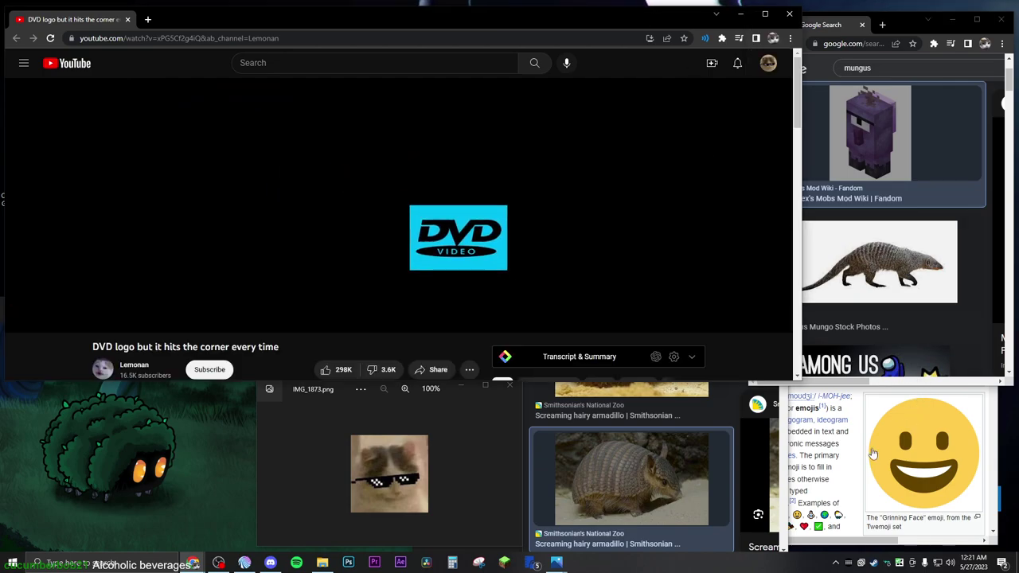
{"action": "left_click", "coordinate": [854, 532]}
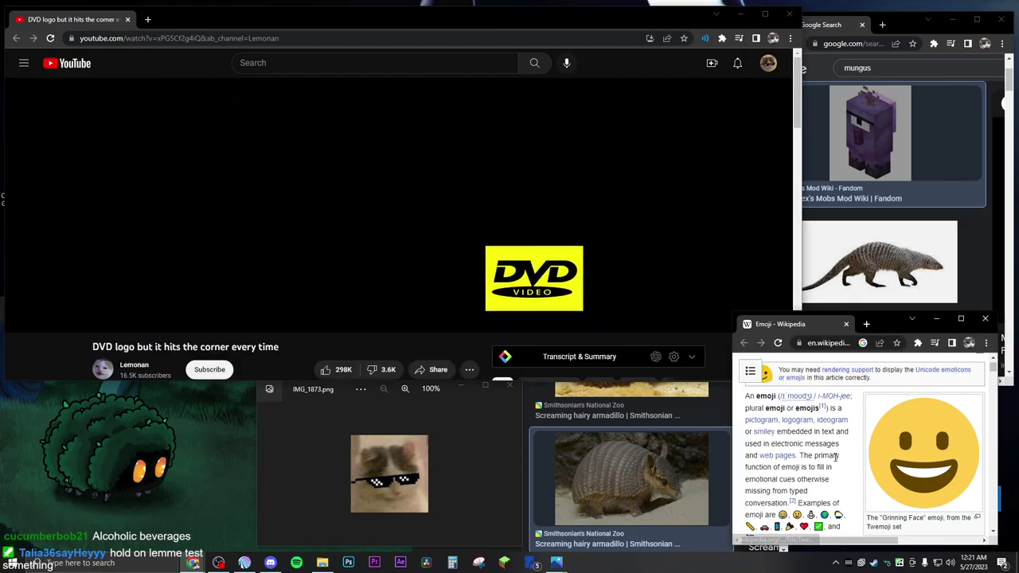
{"action": "left_click", "coordinate": [528, 390]}
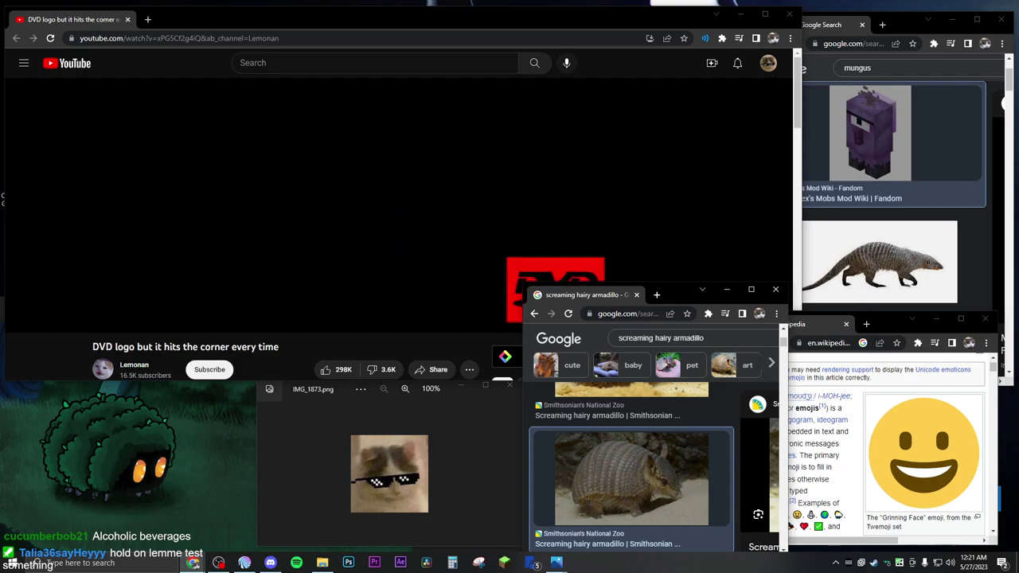
{"action": "left_click", "coordinate": [623, 59]}
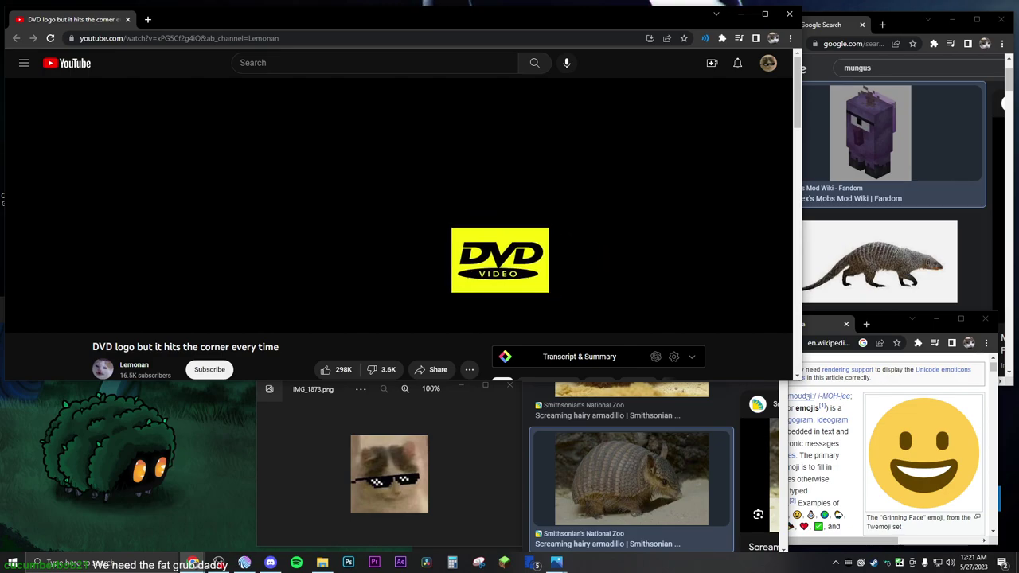
- Search images for "grub father hk" in a new tab and open the preview of the first Hollow Knight Wiki Grubfather picture
{"action": "left_click", "coordinate": [145, 21]}
{"action": "left_click", "coordinate": [348, 233]}
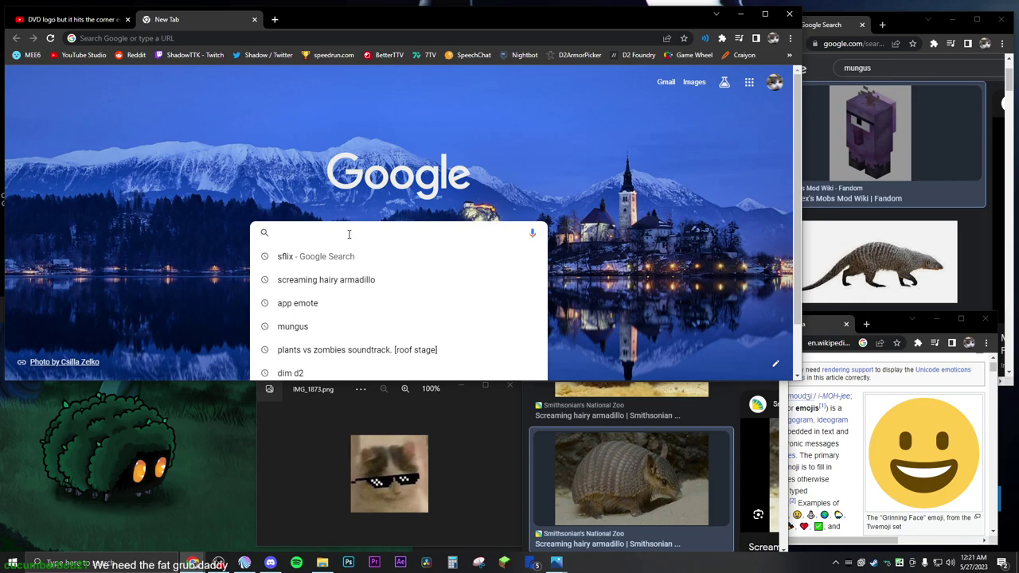
{"action": "type", "text": "g"}
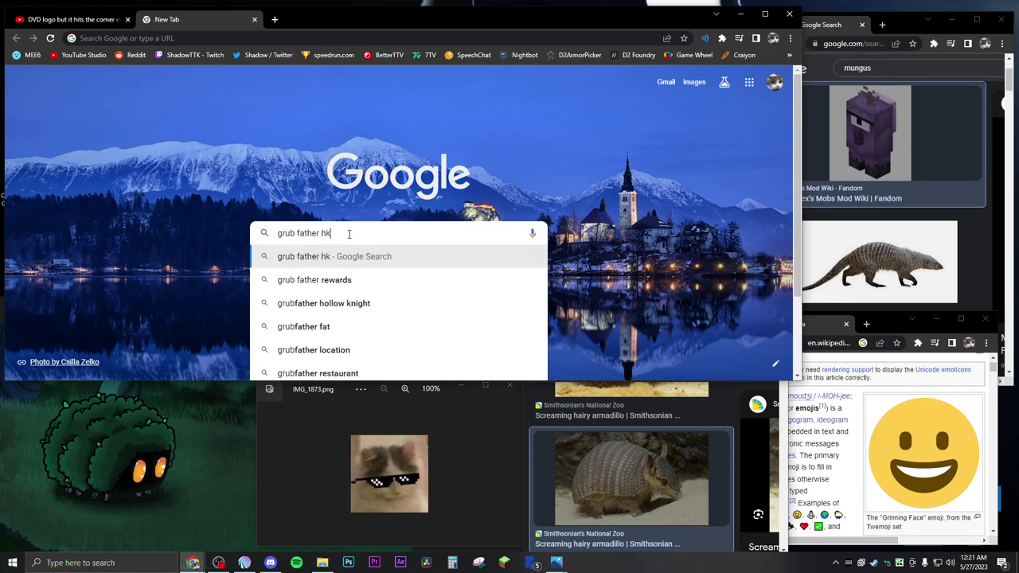
{"action": "type", "text": "rub father hk"}
{"action": "key", "text": "Return"}
{"action": "left_click", "coordinate": [121, 115]}
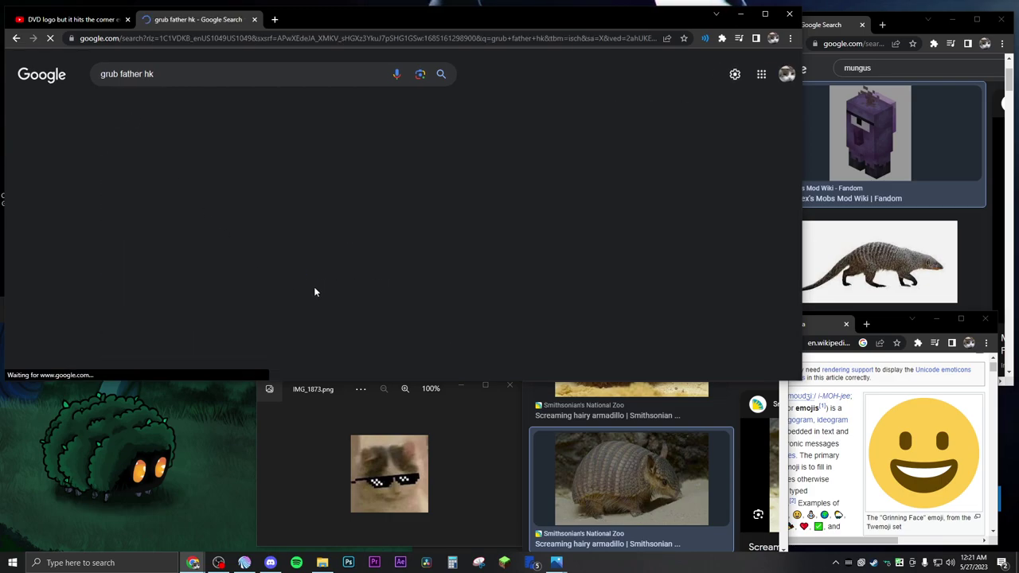
{"action": "left_click", "coordinate": [78, 219]}
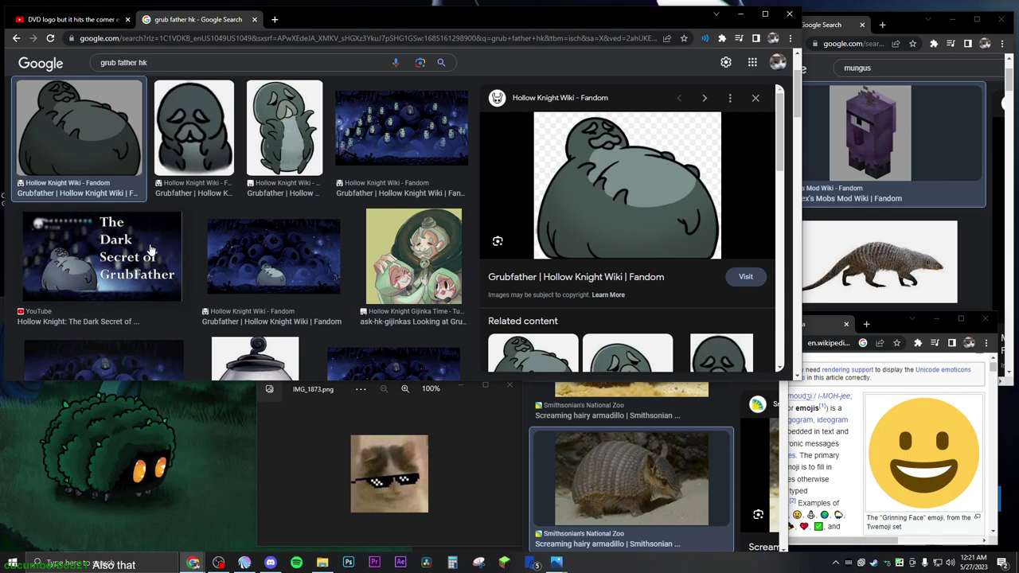
- Close the Grubfather preview and shrink the browser window until it frames only the first Grubfather pictures
{"action": "scroll", "coordinate": [147, 245], "scroll_direction": "up", "scroll_amount": 2}
{"action": "left_click", "coordinate": [756, 194]}
{"action": "left_click_drag", "start_coordinate": [803, 230], "coordinate": [159, 217]}
{"action": "left_click", "coordinate": [187, 377]}
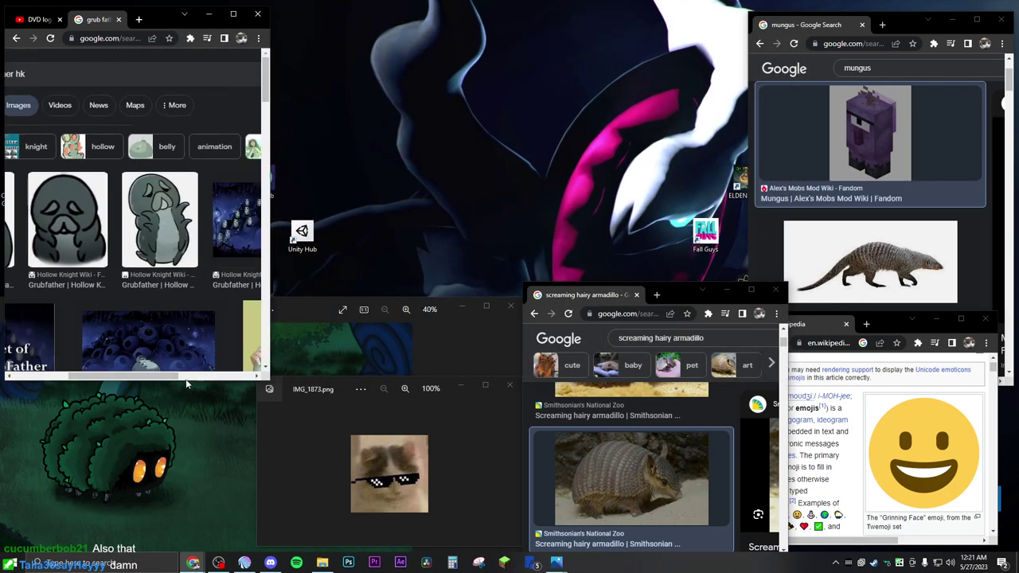
{"action": "left_click_drag", "start_coordinate": [116, 380], "coordinate": [10, 371]}
{"action": "left_click_drag", "start_coordinate": [153, 381], "coordinate": [145, 304]}
{"action": "left_click_drag", "start_coordinate": [181, 22], "coordinate": [396, 110]}
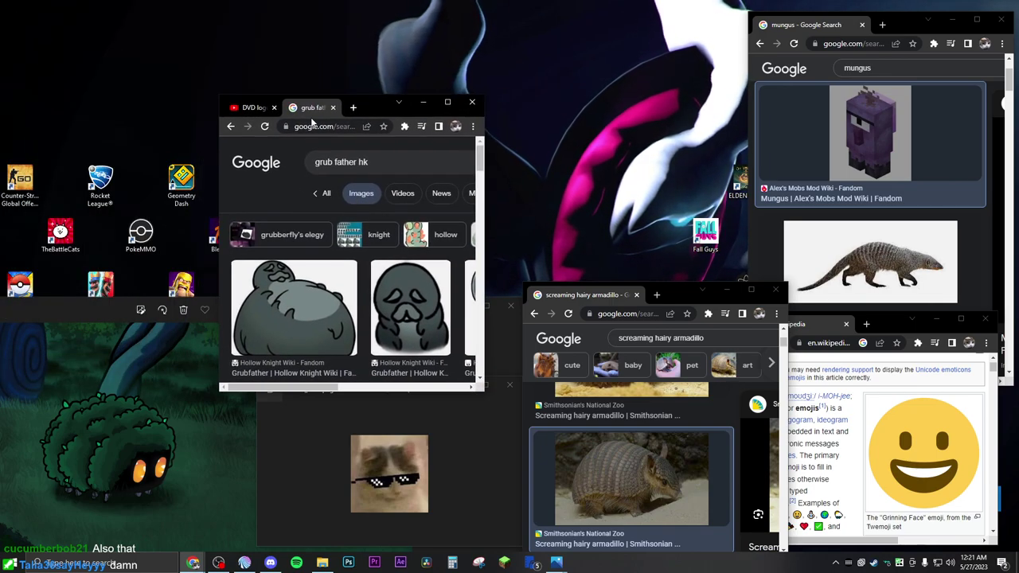
- Detach the grub father search into its own window and enlarge the DVD logo video in the desktop's upper-left area
{"action": "left_click", "coordinate": [263, 110]}
{"action": "left_click_drag", "start_coordinate": [301, 111], "coordinate": [597, 200]}
{"action": "left_click_drag", "start_coordinate": [368, 107], "coordinate": [239, 2]}
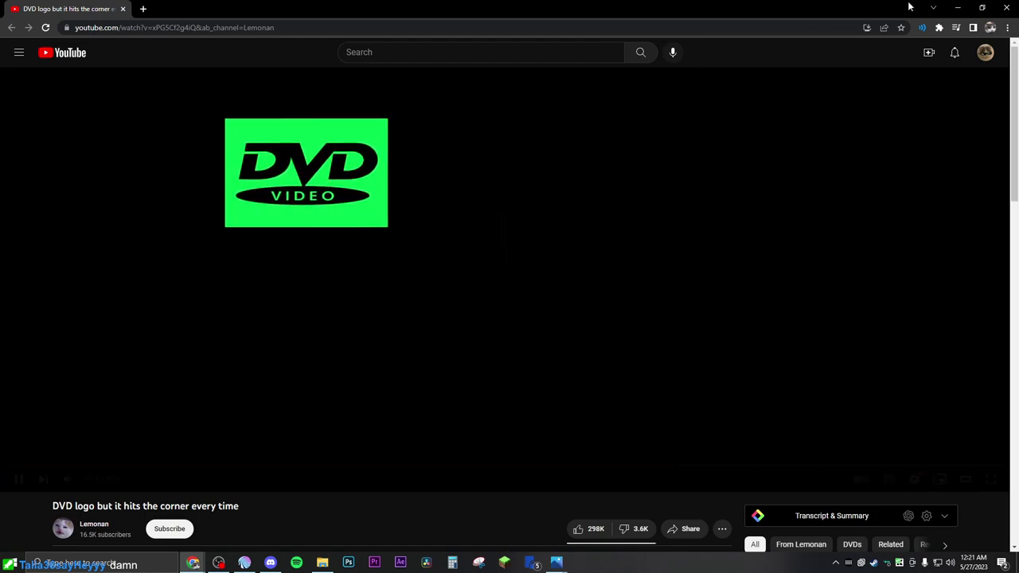
{"action": "left_click", "coordinate": [965, 8]}
{"action": "left_click_drag", "start_coordinate": [343, 72], "coordinate": [155, 8]}
{"action": "left_click_drag", "start_coordinate": [268, 239], "coordinate": [571, 228]}
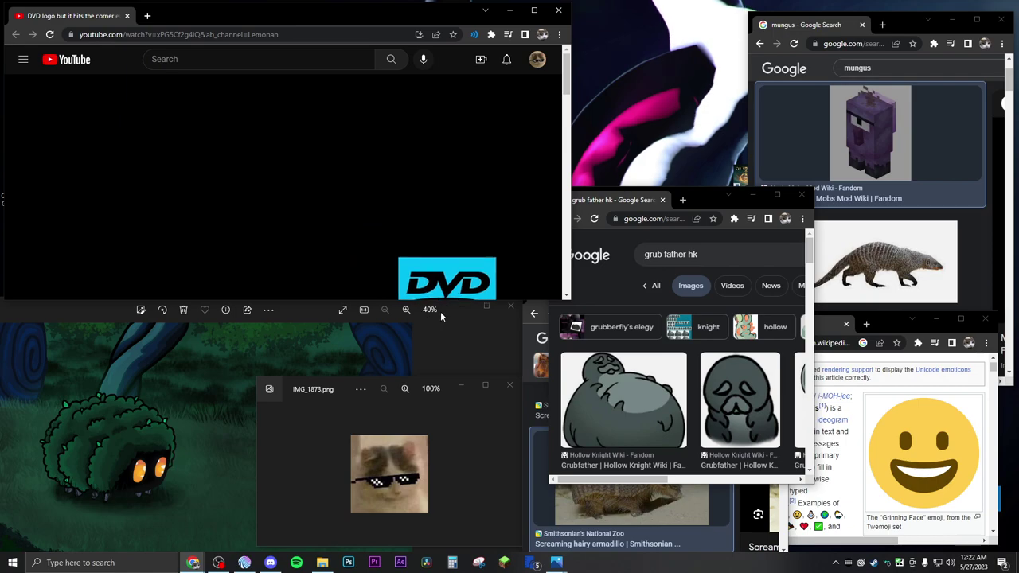
{"action": "left_click_drag", "start_coordinate": [512, 301], "coordinate": [512, 331]}
- Place the grub father window between the DVD logo video and the mungus window, with the mungus window overlapping in front
{"action": "left_click_drag", "start_coordinate": [716, 201], "coordinate": [692, 23]}
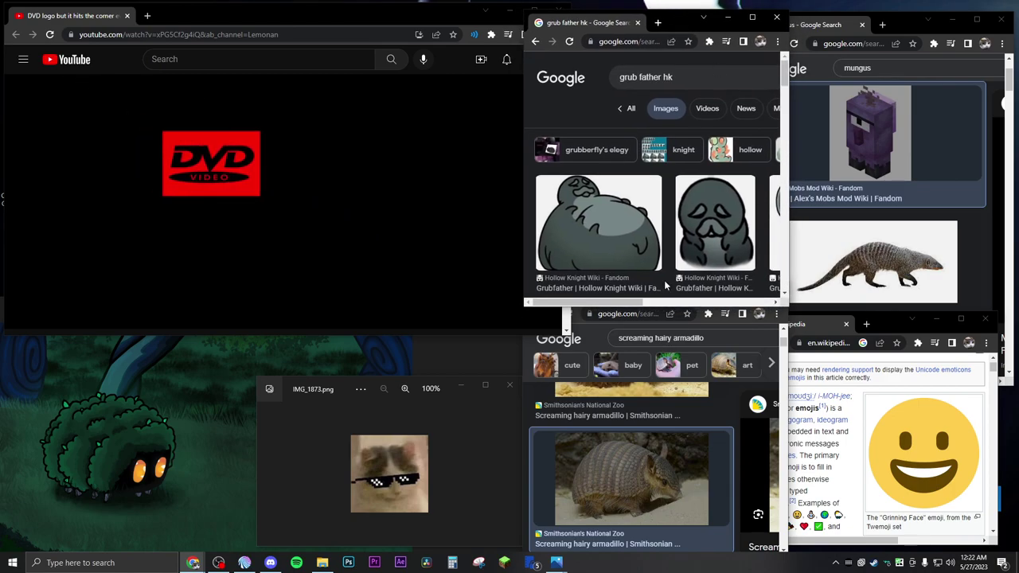
{"action": "key", "text": "alt+Tab"}
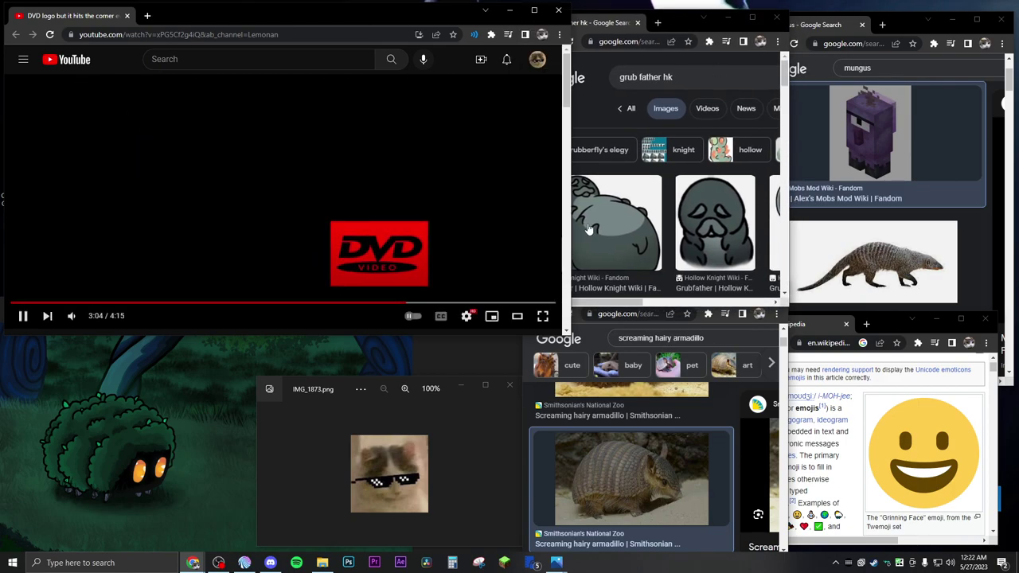
{"action": "left_click_drag", "start_coordinate": [680, 18], "coordinate": [748, 11]}
{"action": "left_click", "coordinate": [848, 25]}
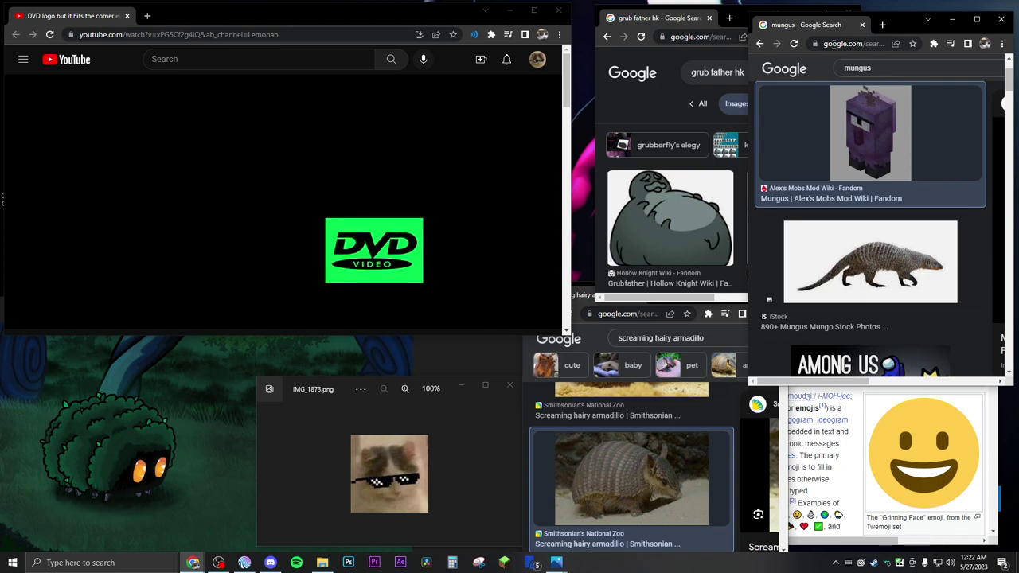
- Widen the DVD logo video window to meet the grub father window and lower it toward the sunglasses cat picture
{"action": "mouse_move", "coordinate": [457, 18]}
{"action": "left_mouse_down"}
{"action": "mouse_move", "coordinate": [470, 19]}
{"action": "mouse_move", "coordinate": [455, 13]}
{"action": "left_mouse_up"}
{"action": "left_click_drag", "start_coordinate": [573, 234], "coordinate": [593, 234]}
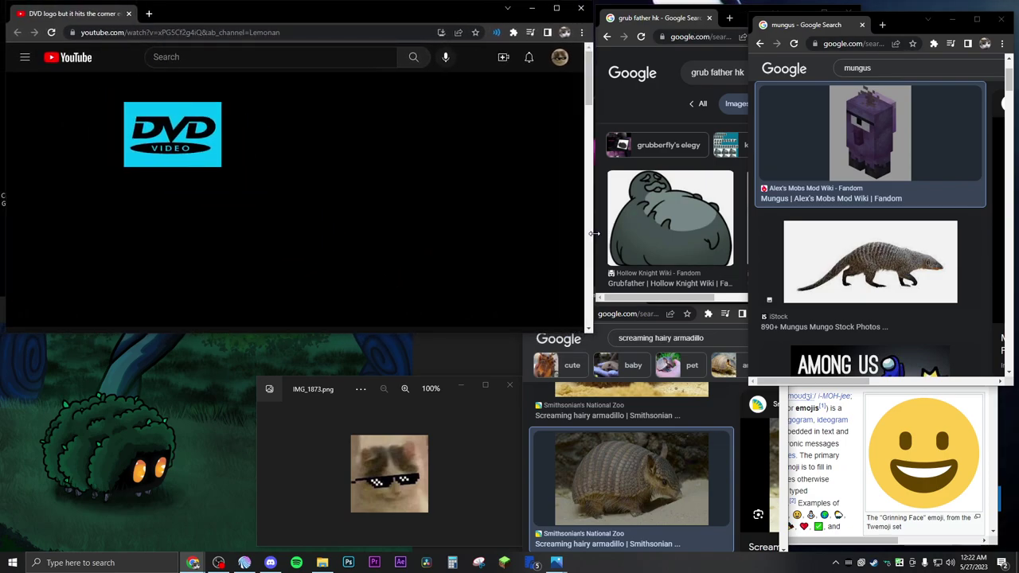
{"action": "mouse_move", "coordinate": [534, 336]}
{"action": "left_mouse_down"}
{"action": "mouse_move", "coordinate": [540, 374]}
{"action": "mouse_move", "coordinate": [540, 336]}
{"action": "left_mouse_up"}
{"action": "left_click_drag", "start_coordinate": [431, 11], "coordinate": [428, 29]}
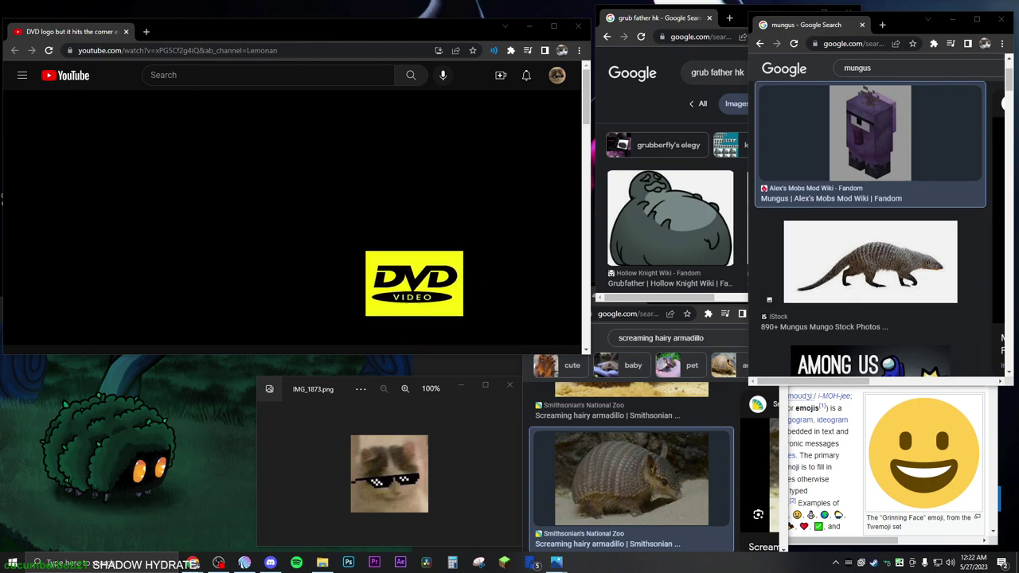
- Switch to Mix It Up to read the viewers' latest chat messages, and minimize it again
{"action": "key", "text": "alt+Tab"}
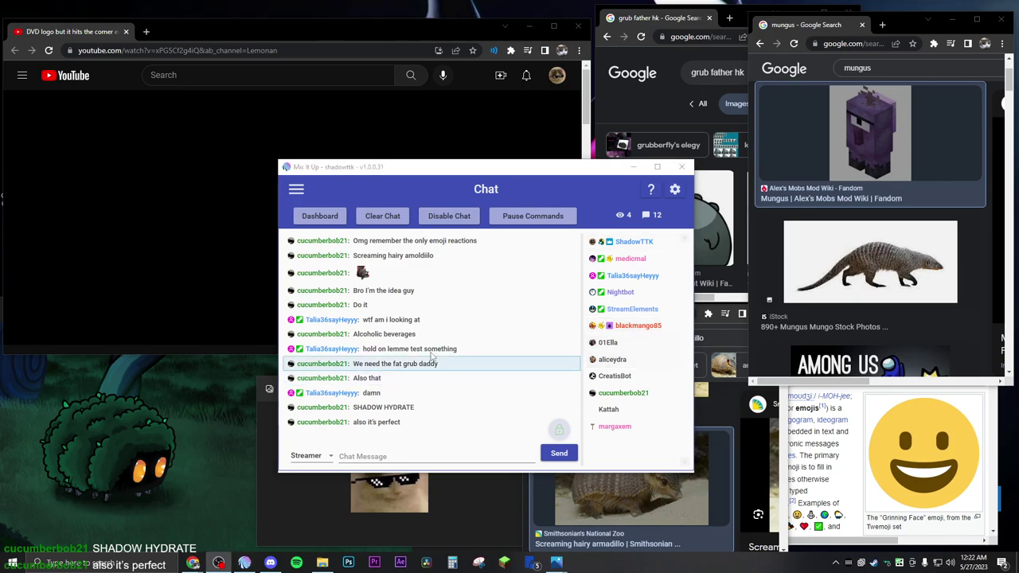
{"action": "left_click", "coordinate": [296, 190]}
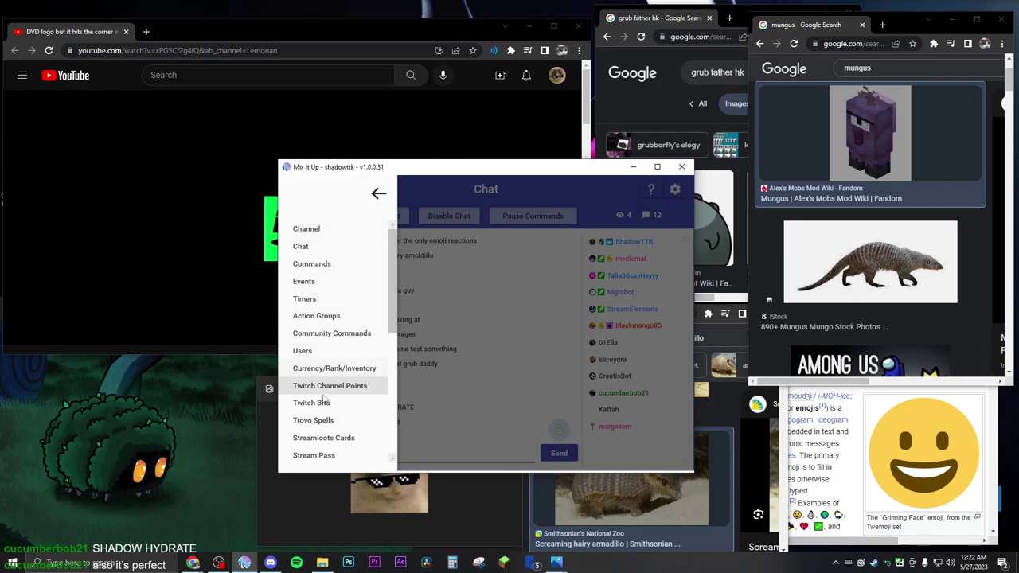
{"action": "left_click", "coordinate": [378, 193]}
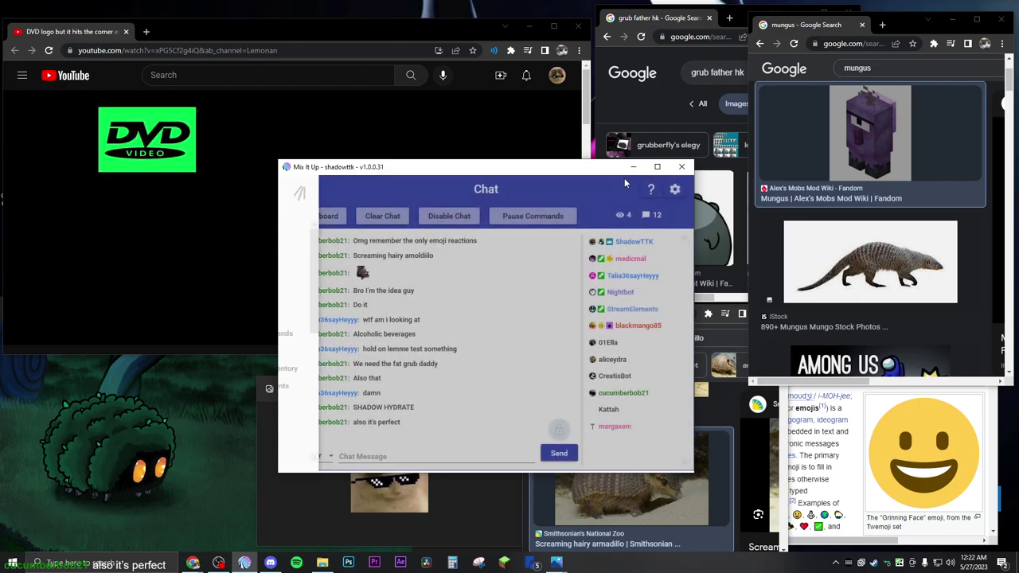
{"action": "left_click", "coordinate": [633, 167]}
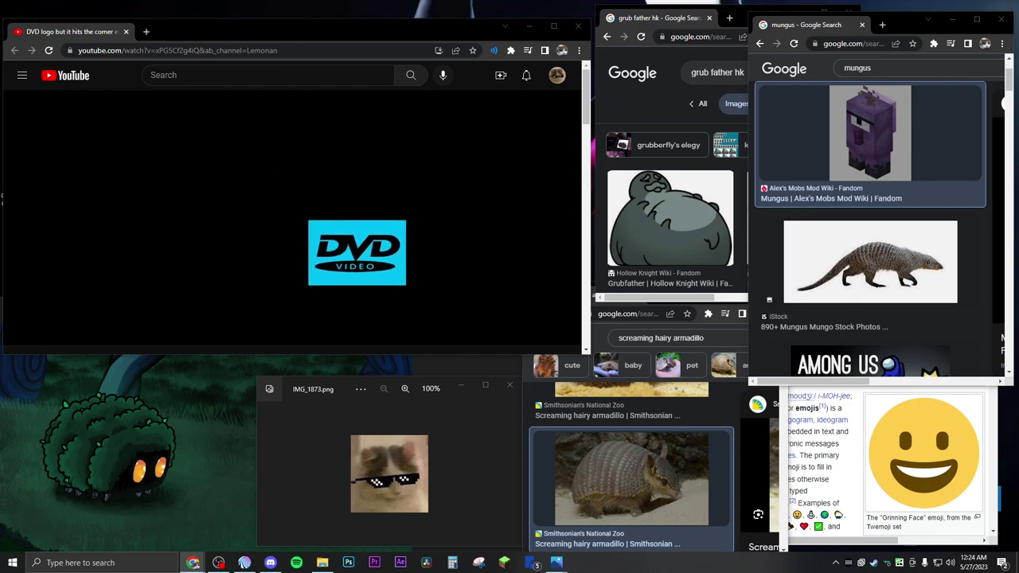
- Search images for "buccees" in a new tab and open the preview of the Buc-ee's storefront picture from YouTube
{"action": "left_click", "coordinate": [146, 31]}
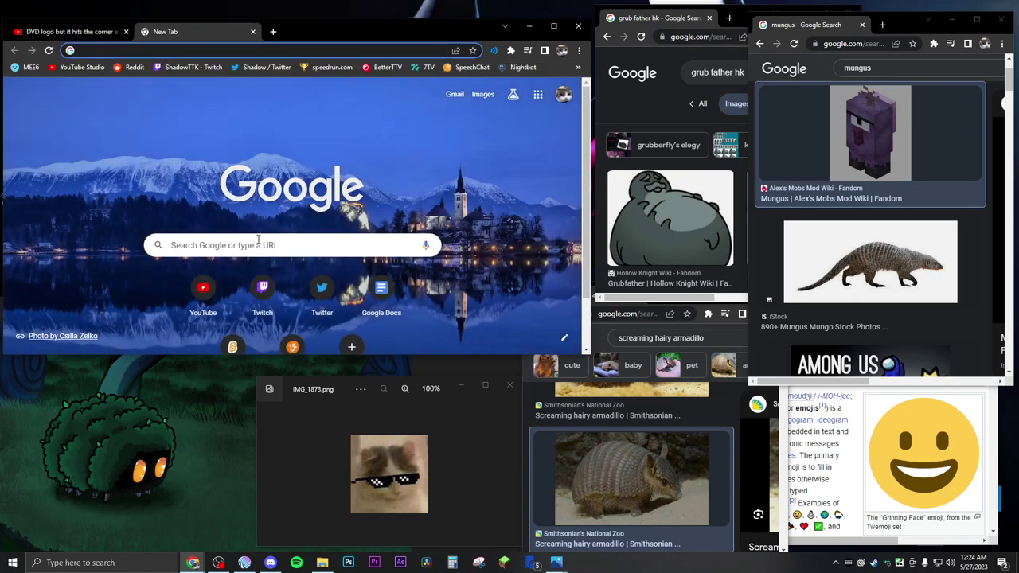
{"action": "left_click", "coordinate": [254, 241]}
{"action": "type", "text": "buccees"}
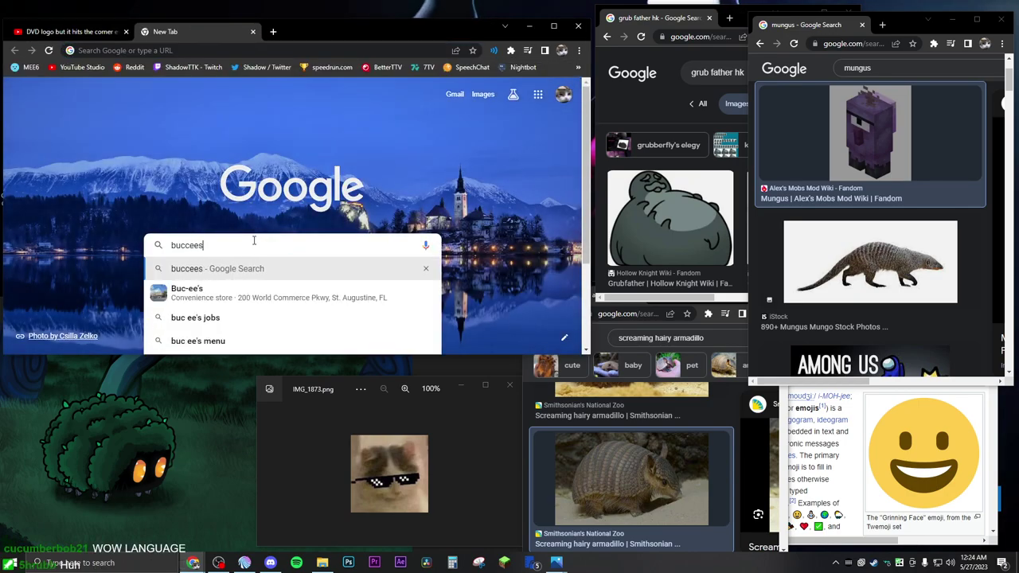
{"action": "key", "text": "Return"}
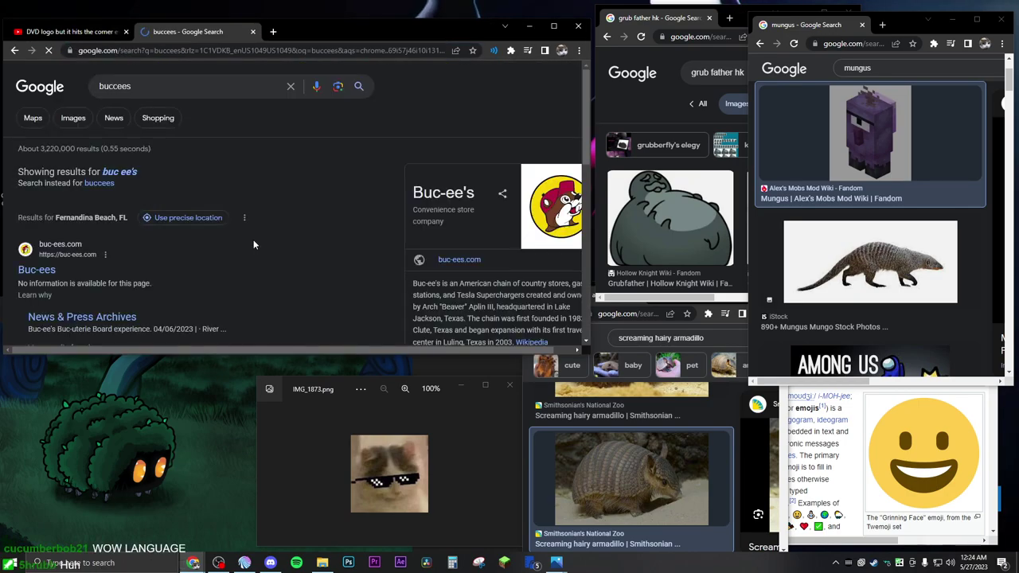
{"action": "left_click", "coordinate": [74, 118]}
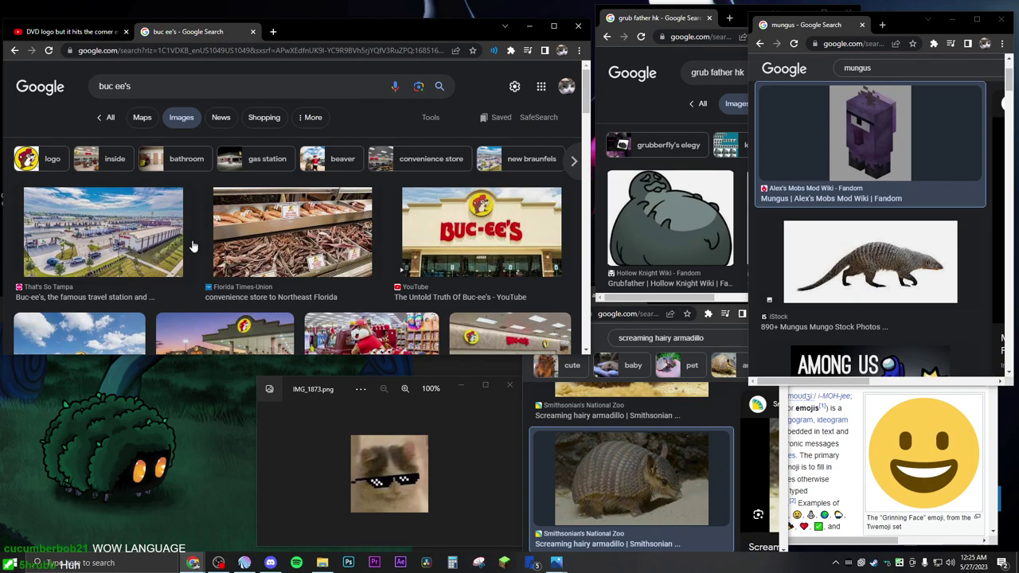
{"action": "scroll", "coordinate": [185, 244], "scroll_direction": "down", "scroll_amount": 1}
{"action": "left_click", "coordinate": [451, 204]}
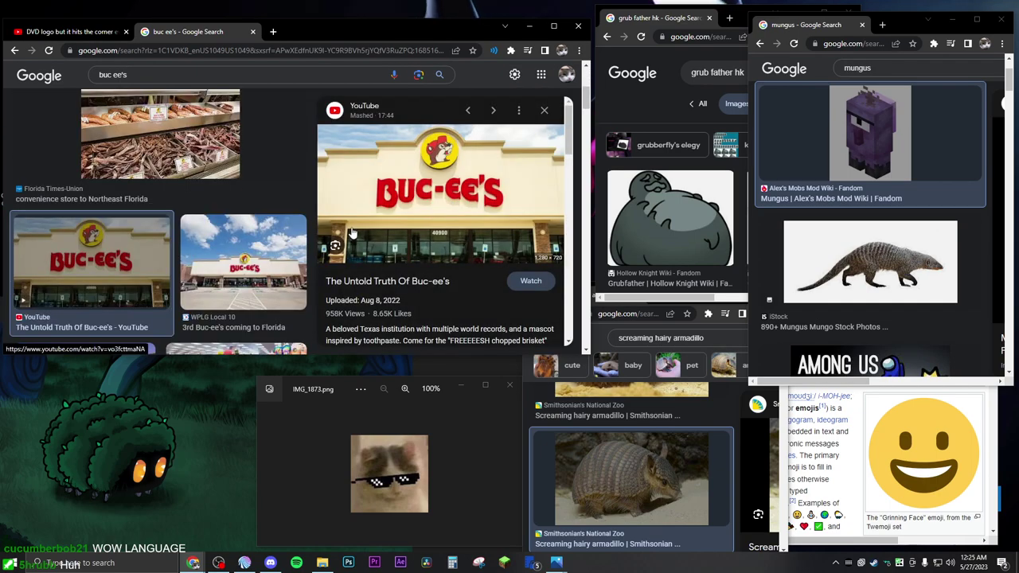
{"action": "scroll", "coordinate": [353, 231], "scroll_direction": "up", "scroll_amount": 2}
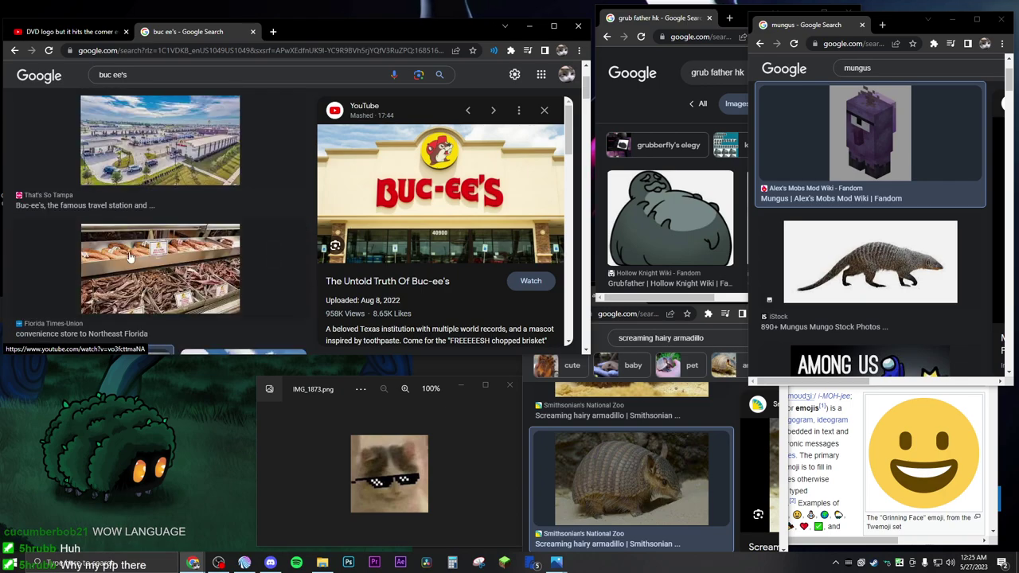
- Try the Buc-ee's results as a separate, shorter window over the arrangement, and close it
{"action": "left_click_drag", "start_coordinate": [215, 31], "coordinate": [175, 159]}
{"action": "left_click_drag", "start_coordinate": [117, 382], "coordinate": [223, 380]}
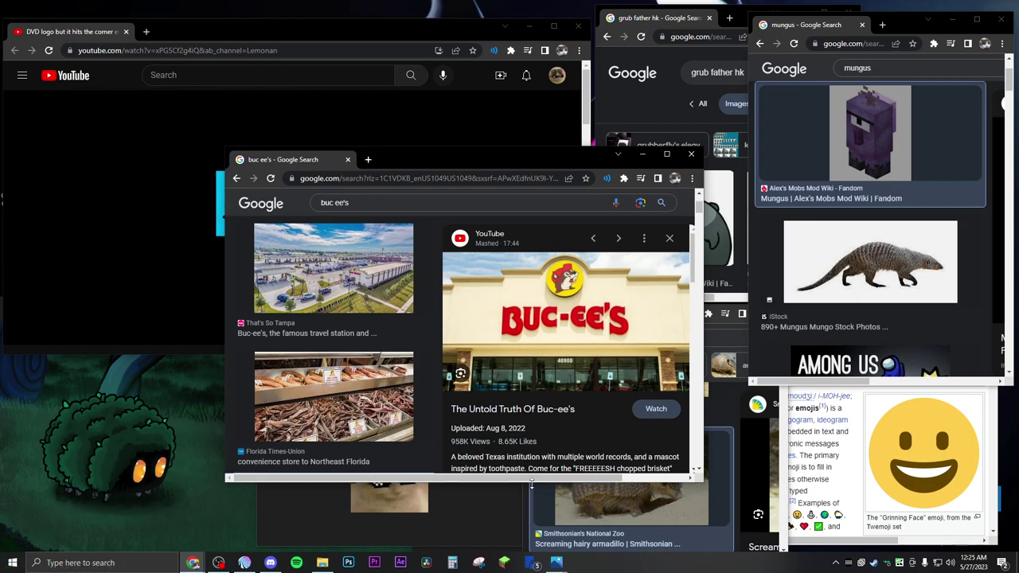
{"action": "left_click_drag", "start_coordinate": [532, 481], "coordinate": [543, 432]}
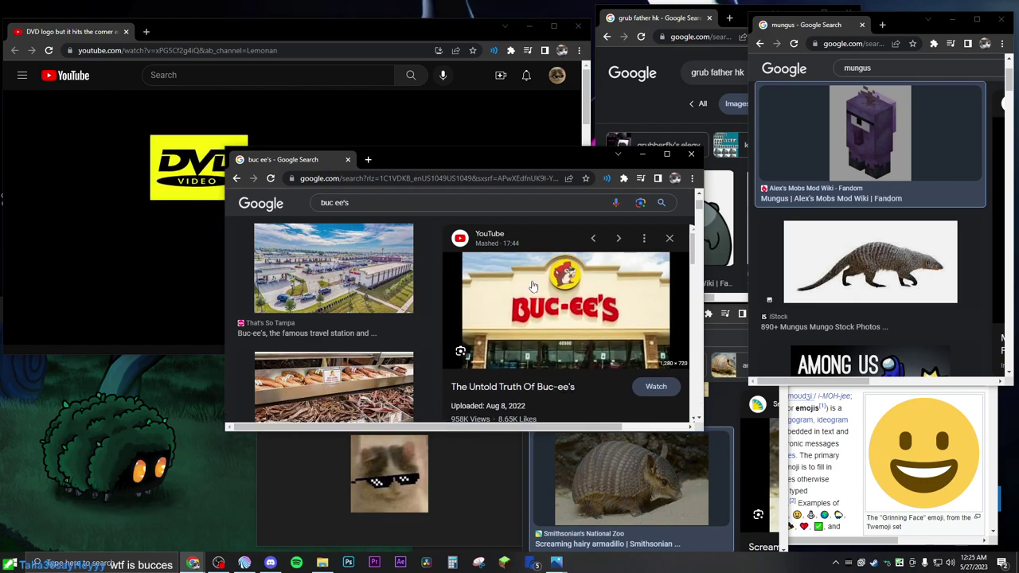
{"action": "left_click_drag", "start_coordinate": [421, 163], "coordinate": [492, 228]}
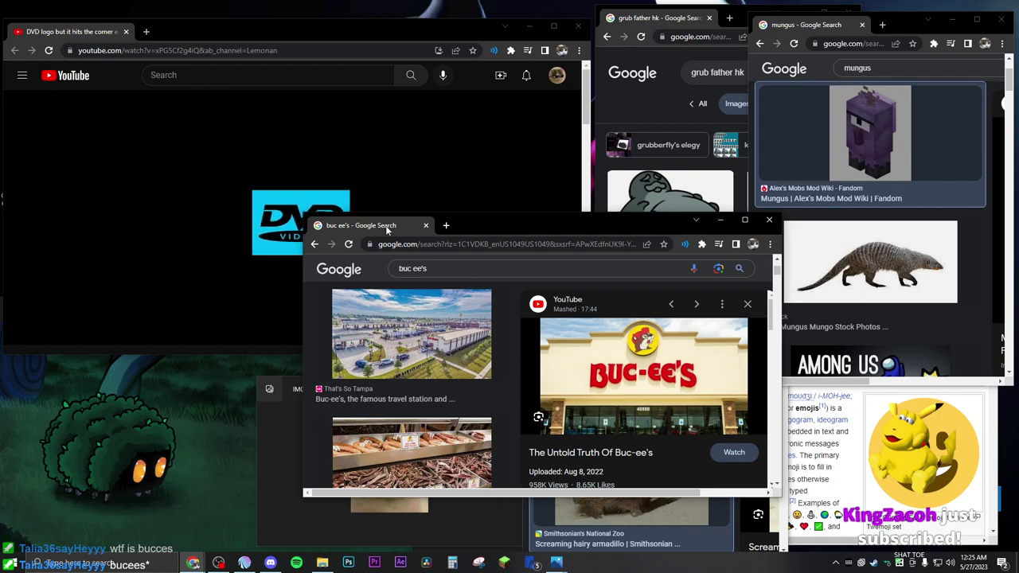
{"action": "left_click", "coordinate": [426, 225]}
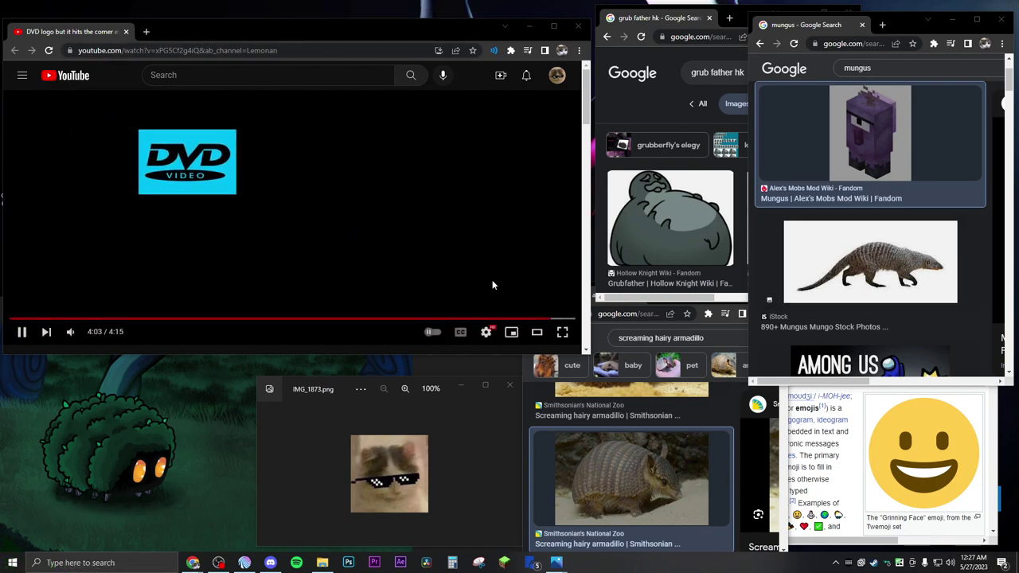
- Reposition the DVD logo video in the desktop's upper-left corner, flush against the grub father window
{"action": "left_click_drag", "start_coordinate": [510, 28], "coordinate": [578, 227]}
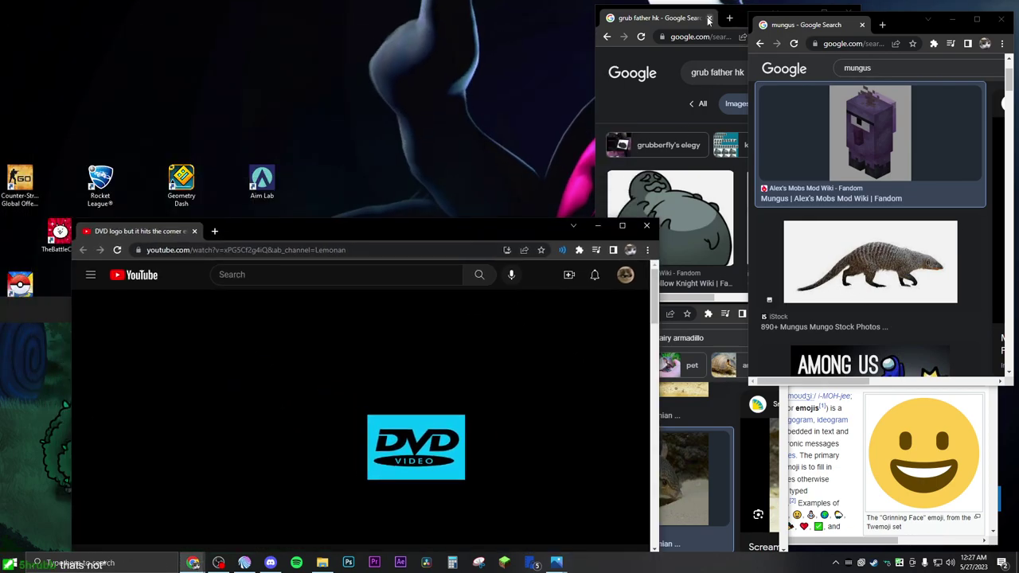
{"action": "left_click_drag", "start_coordinate": [524, 228], "coordinate": [456, 16]}
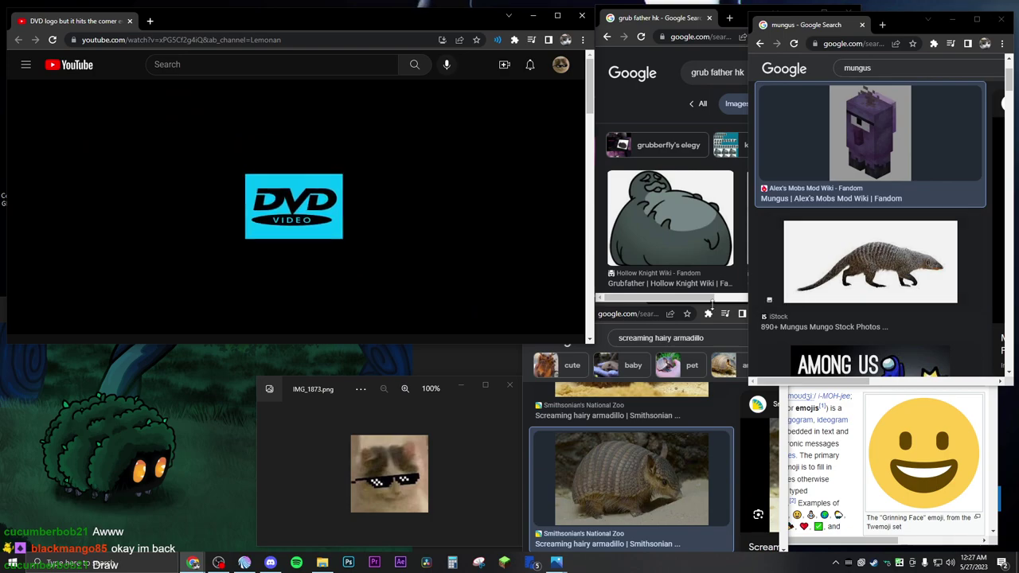
- Open Paint and shrink its window to a compact size in the middle of the desktop, leaving the bush creature visible
{"action": "left_click", "coordinate": [122, 562]}
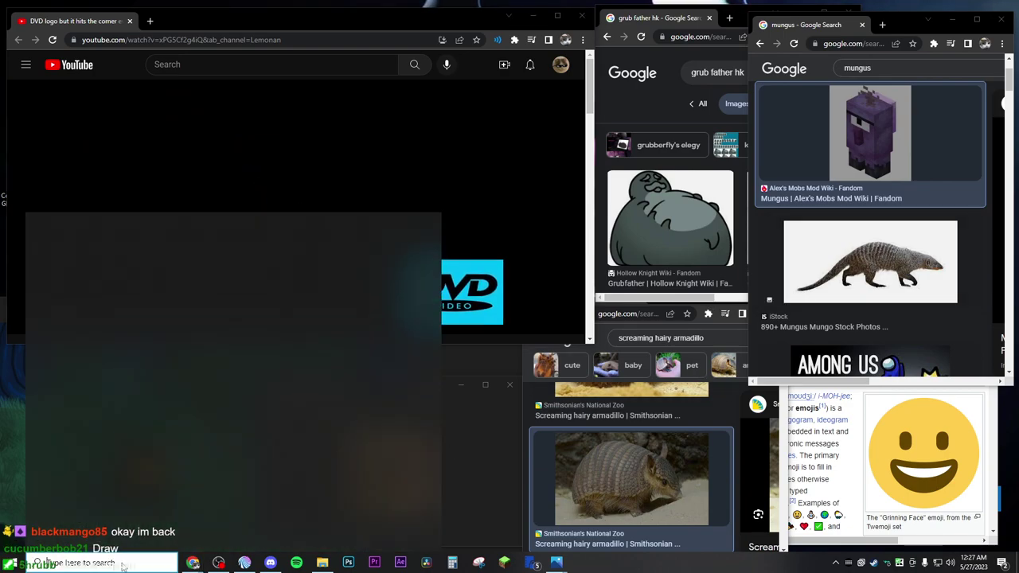
{"action": "type", "text": "ms pai"}
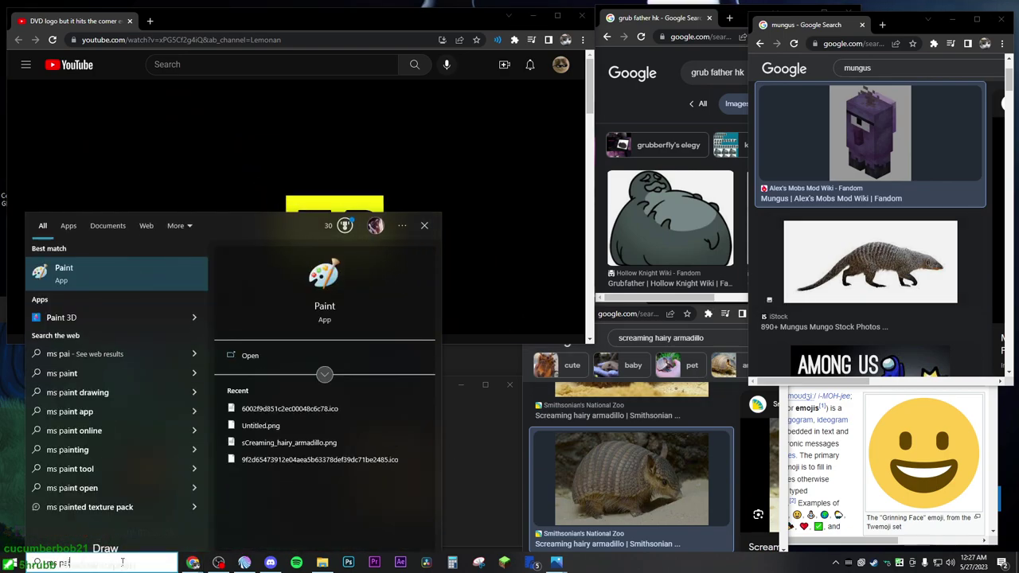
{"action": "left_click", "coordinate": [172, 283]}
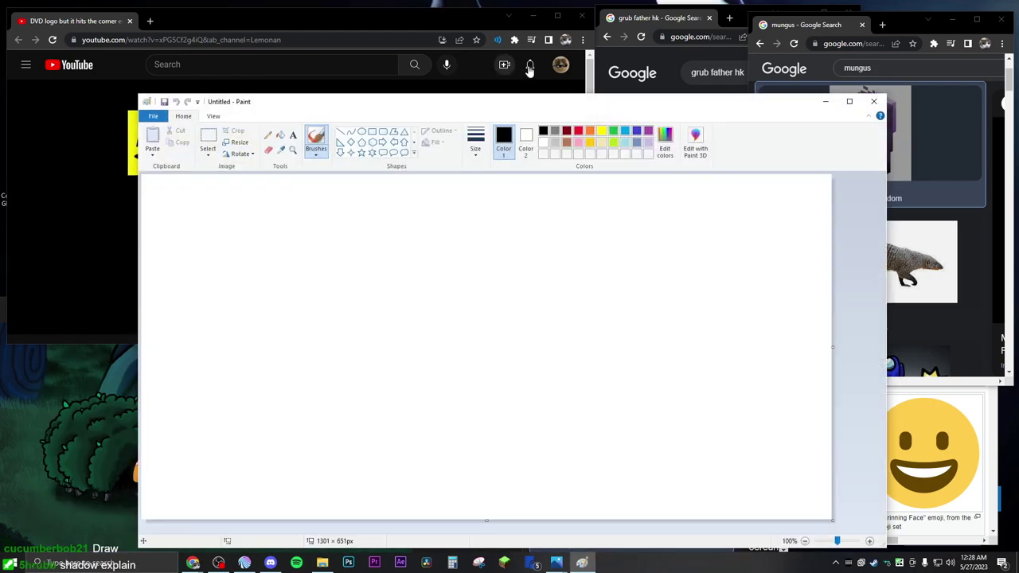
{"action": "left_click_drag", "start_coordinate": [541, 109], "coordinate": [501, 83]}
{"action": "left_click_drag", "start_coordinate": [844, 189], "coordinate": [623, 239]}
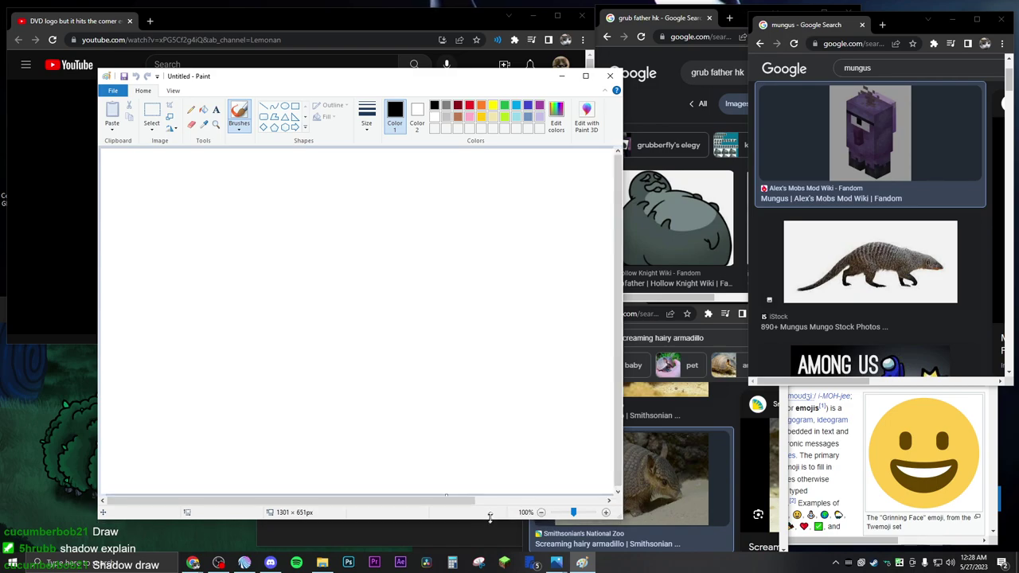
{"action": "left_click_drag", "start_coordinate": [490, 519], "coordinate": [487, 411]}
{"action": "mouse_move", "coordinate": [442, 83]}
{"action": "left_mouse_down"}
{"action": "mouse_move", "coordinate": [557, 180]}
{"action": "mouse_move", "coordinate": [571, 172]}
{"action": "left_mouse_up"}
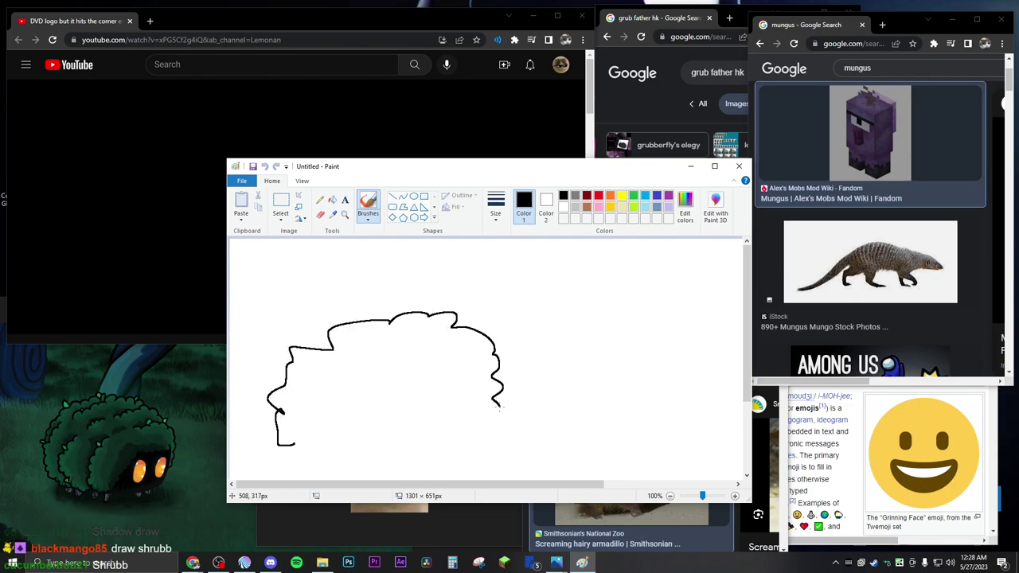
- Draw the bush creature in black brush strokes, with a bumpy outline, small feet, face, two oval eyes and leaf-layer lines
{"action": "left_click_drag", "start_coordinate": [336, 450], "coordinate": [292, 447]}
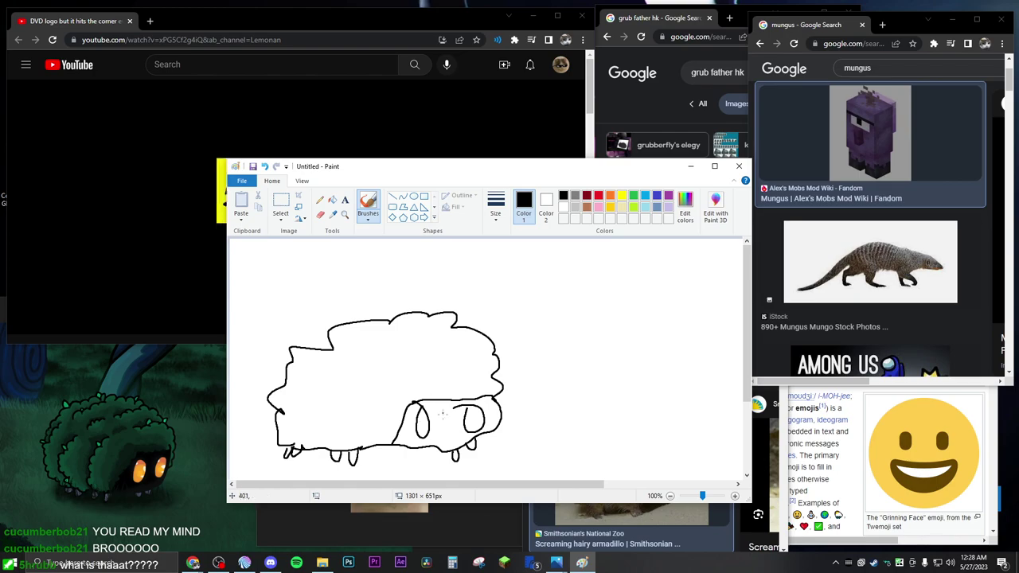
{"action": "left_click_drag", "start_coordinate": [375, 386], "coordinate": [360, 450]}
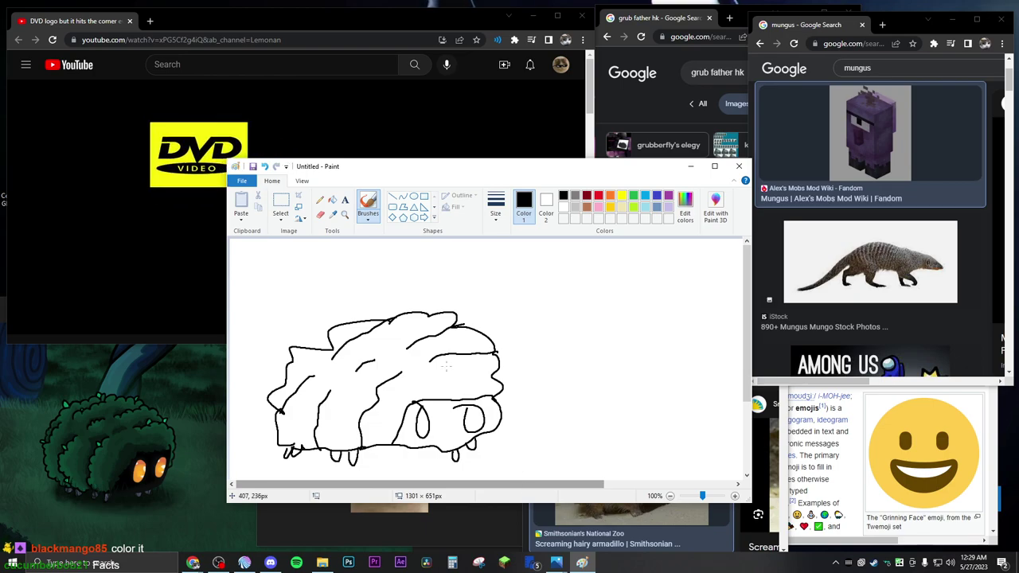
- Fill the drawn creature's leafy body with green
{"action": "left_click", "coordinate": [332, 200]}
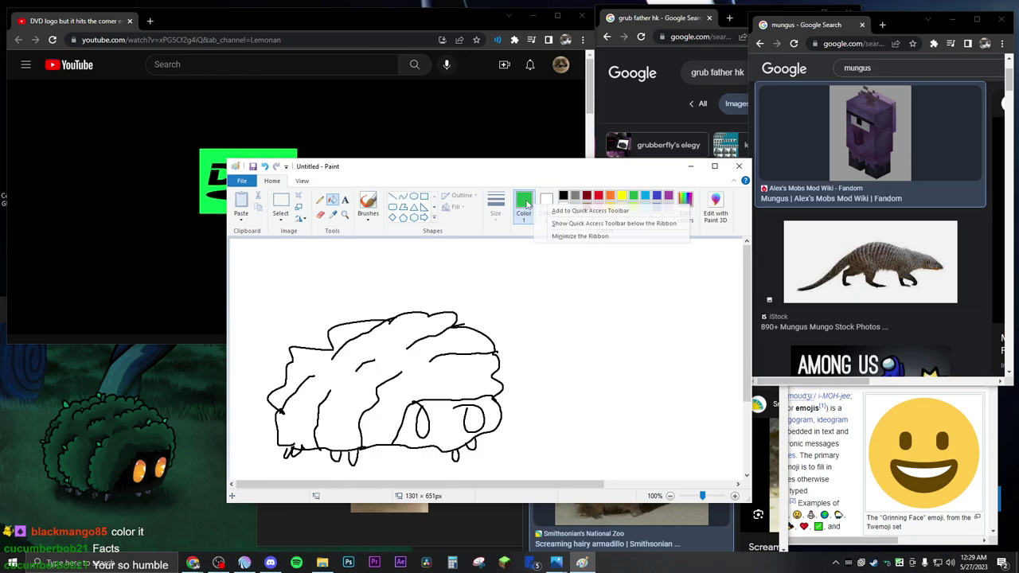
{"action": "left_click", "coordinate": [526, 205]}
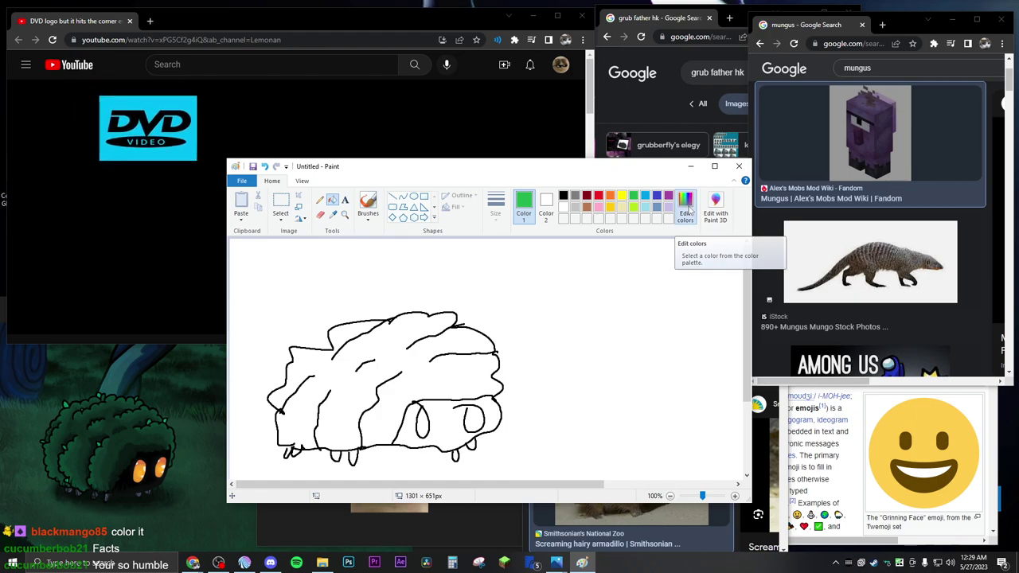
{"action": "left_click", "coordinate": [688, 207]}
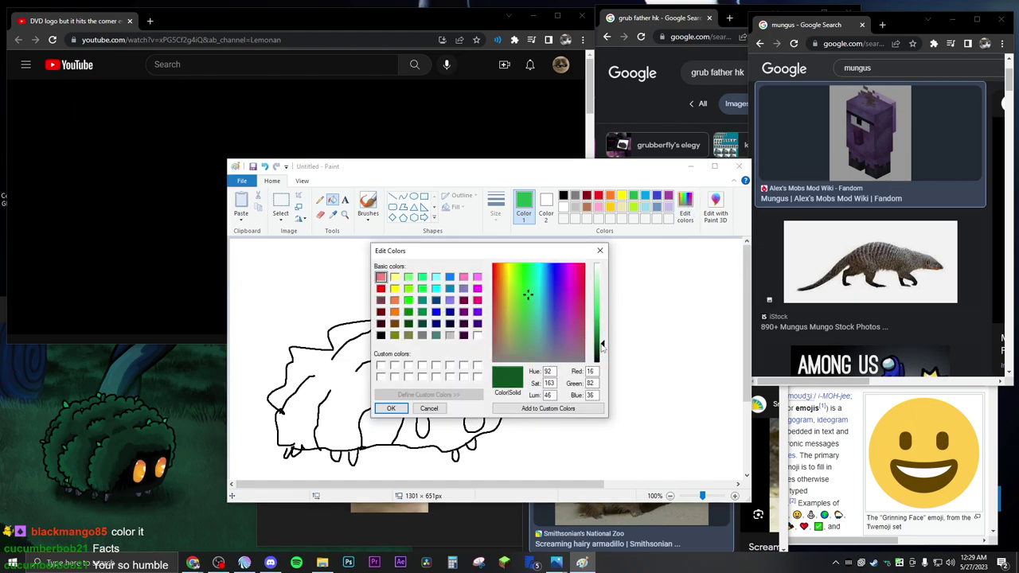
{"action": "left_click", "coordinate": [602, 253]}
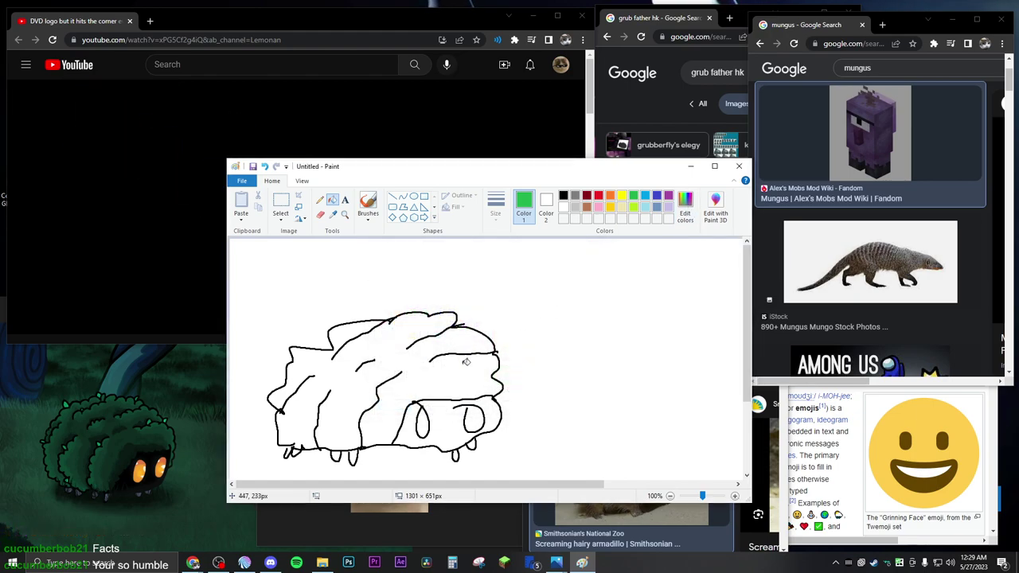
{"action": "left_click", "coordinate": [418, 376]}
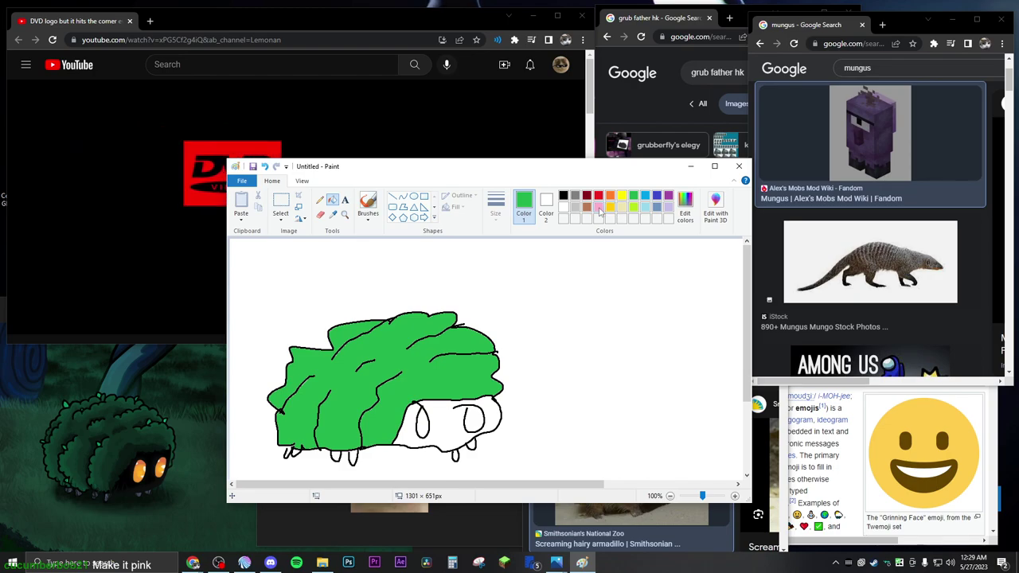
- Fill the creature's body with light pink and brush deep pink shading around the face and along the middle leaf lines
{"action": "left_click", "coordinate": [394, 361]}
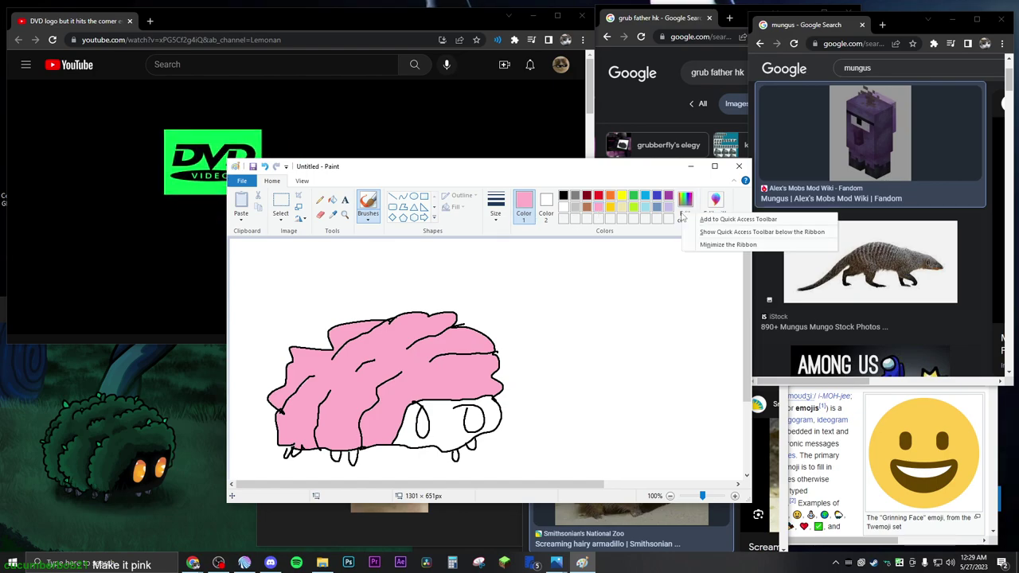
{"action": "left_click", "coordinate": [685, 213]}
{"action": "left_click_drag", "start_coordinate": [601, 280], "coordinate": [602, 303]}
{"action": "left_click", "coordinate": [393, 408]}
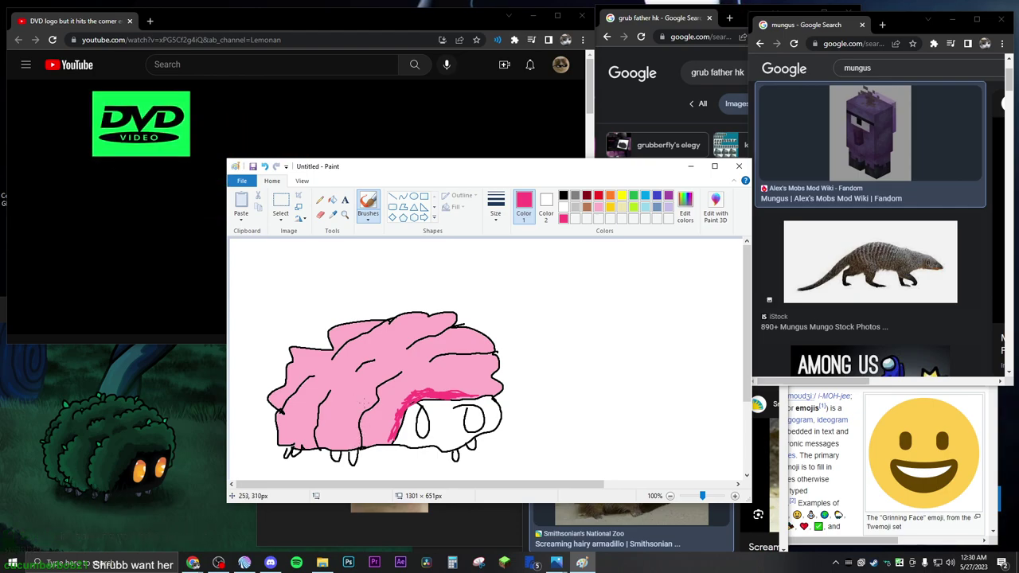
{"action": "left_click_drag", "start_coordinate": [375, 406], "coordinate": [376, 376]}
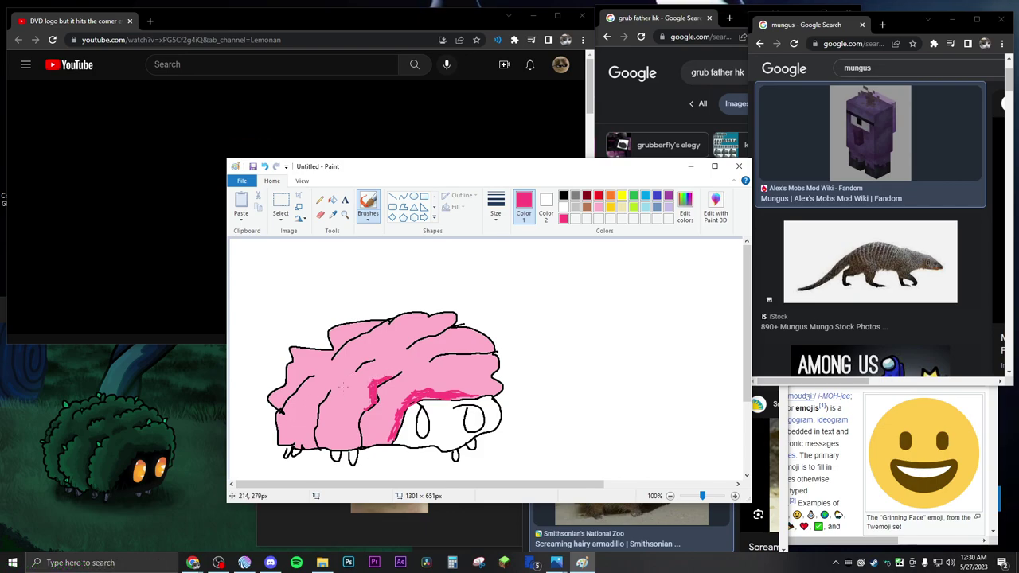
{"action": "left_click_drag", "start_coordinate": [363, 364], "coordinate": [365, 358]}
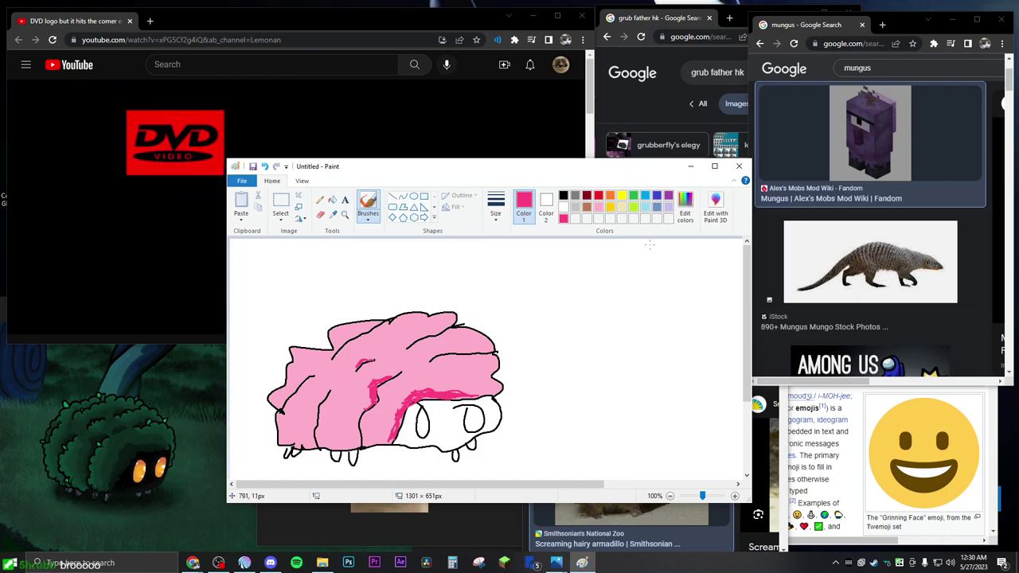
- Fill the creature's left eye with bright yellow and brush the same yellow into the right eye
{"action": "left_click", "coordinate": [622, 197]}
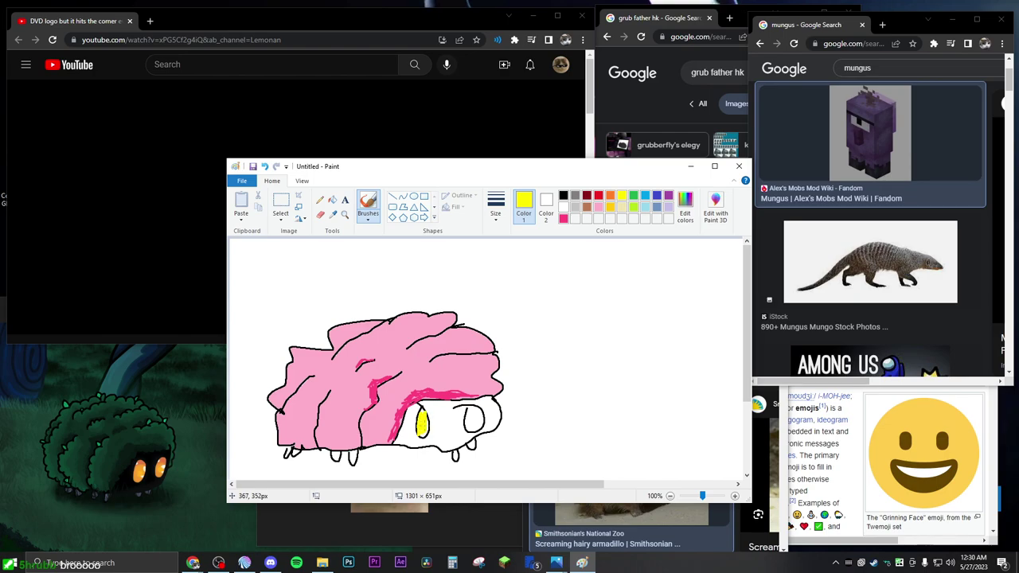
{"action": "key", "text": "ctrl+z"}
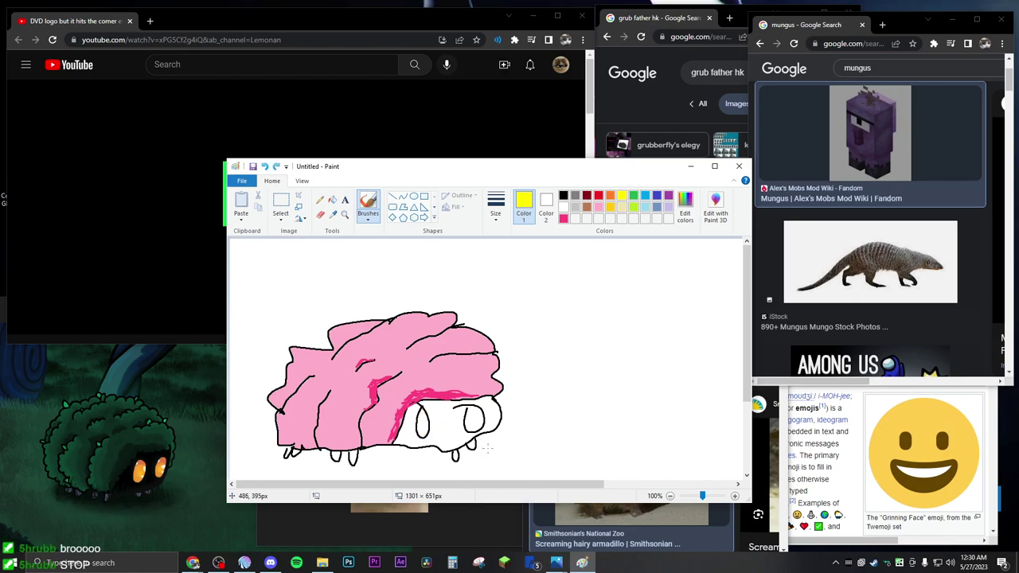
{"action": "left_click", "coordinate": [320, 200]}
{"action": "left_click", "coordinate": [332, 200]}
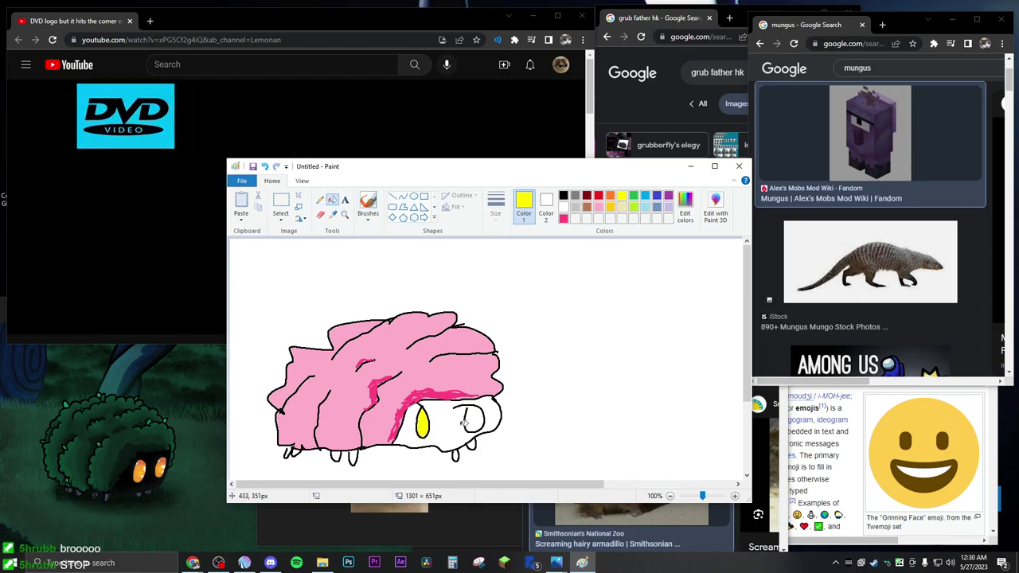
{"action": "left_click", "coordinate": [437, 436]}
{"action": "key", "text": "ctrl+z"}
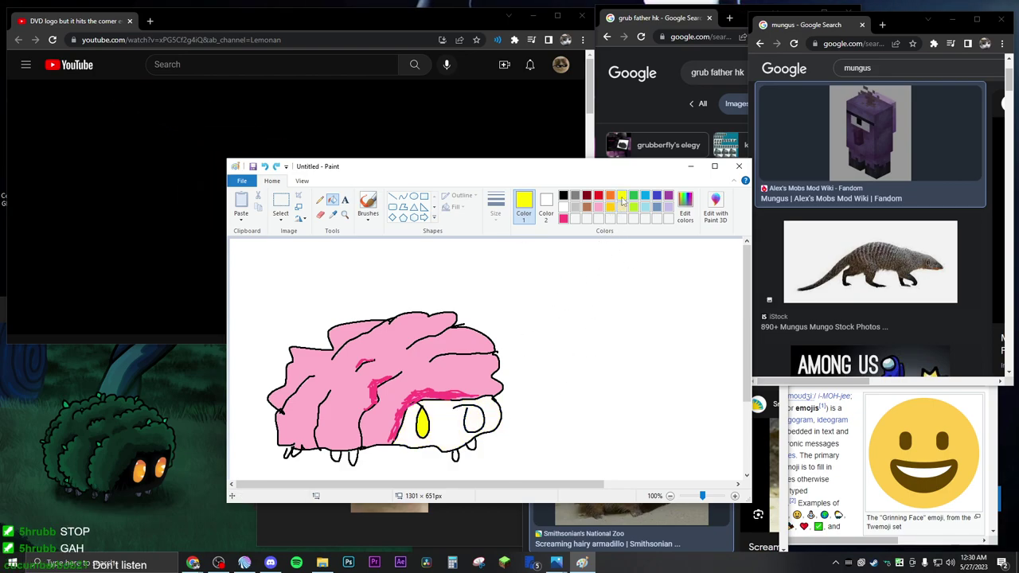
{"action": "left_click", "coordinate": [371, 202]}
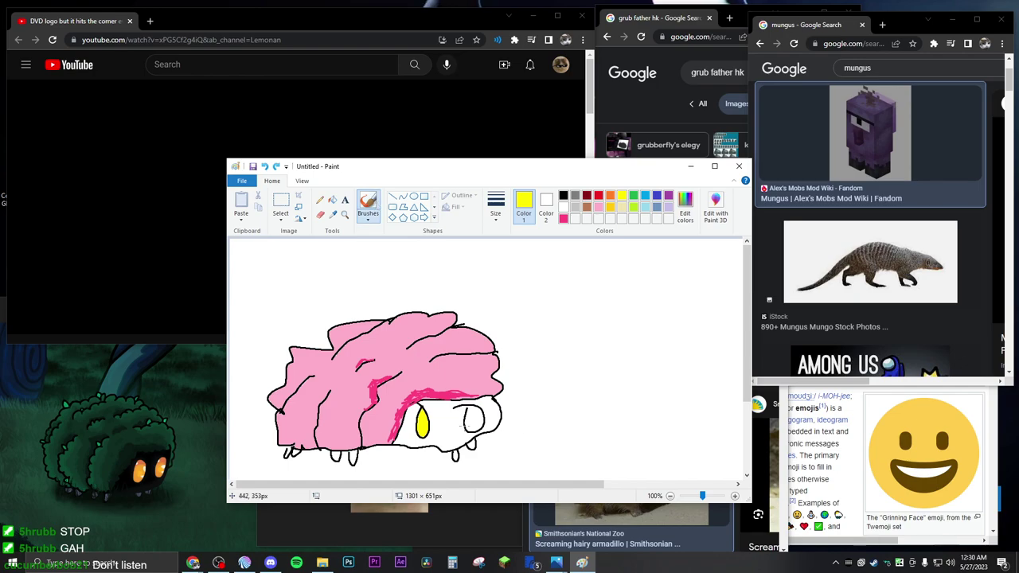
- Mix a lighter yellow, RGB 255, 248, 106, and colour both of the creature's eyes with it
{"action": "left_click", "coordinate": [685, 205]}
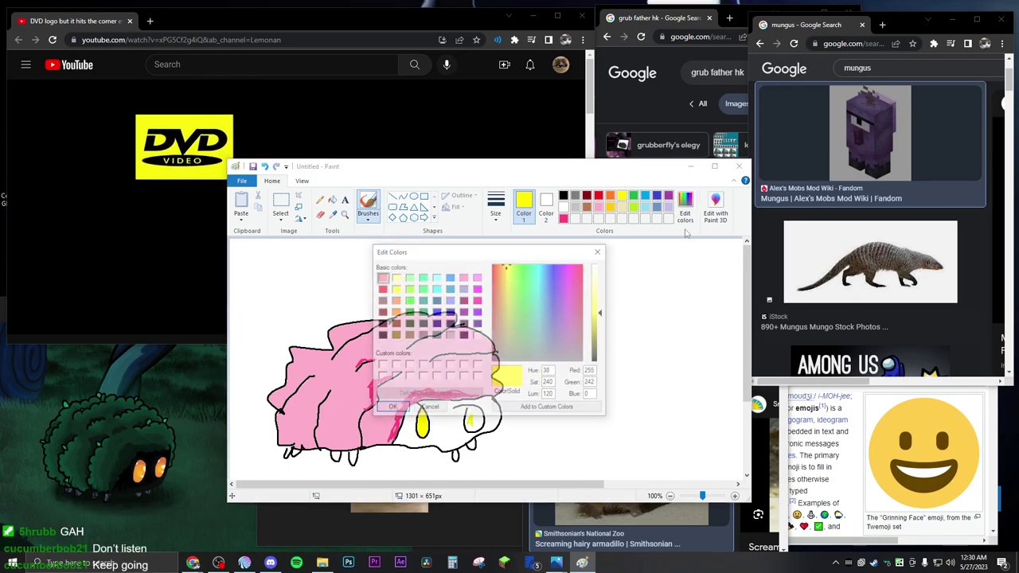
{"action": "left_click_drag", "start_coordinate": [591, 321], "coordinate": [595, 293]}
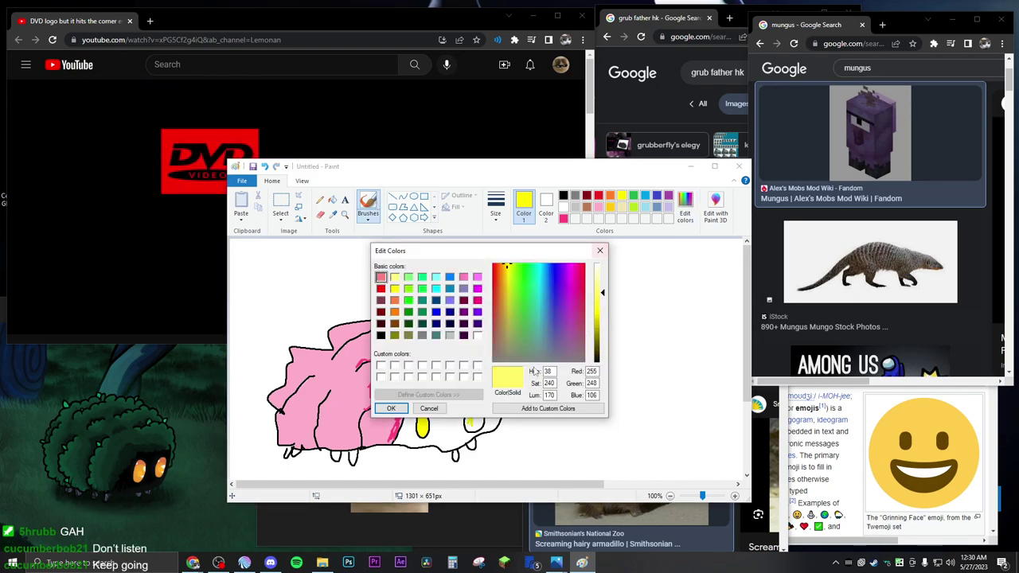
{"action": "left_click", "coordinate": [391, 409]}
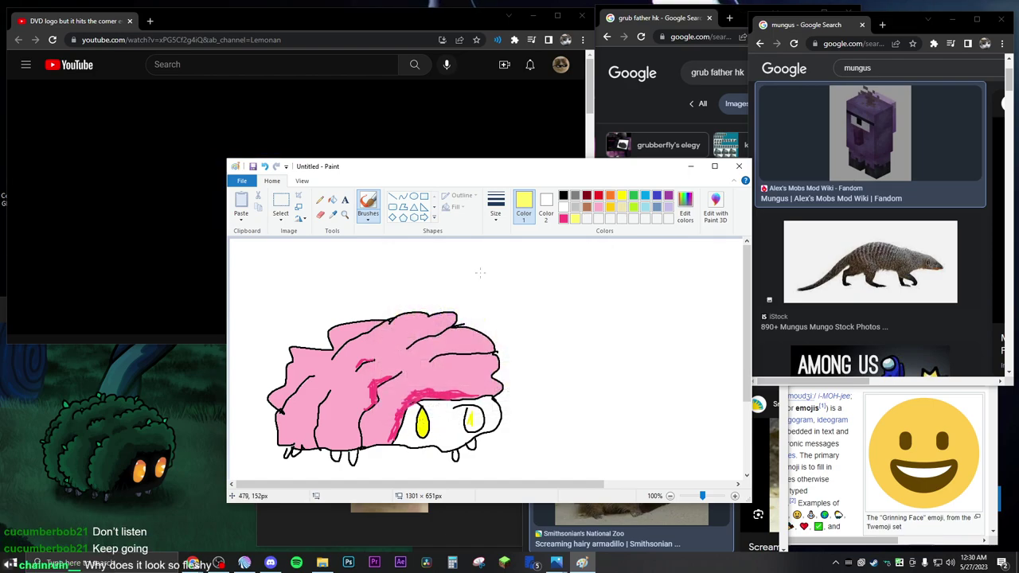
{"action": "left_click", "coordinate": [333, 201]}
{"action": "left_click", "coordinate": [424, 424]}
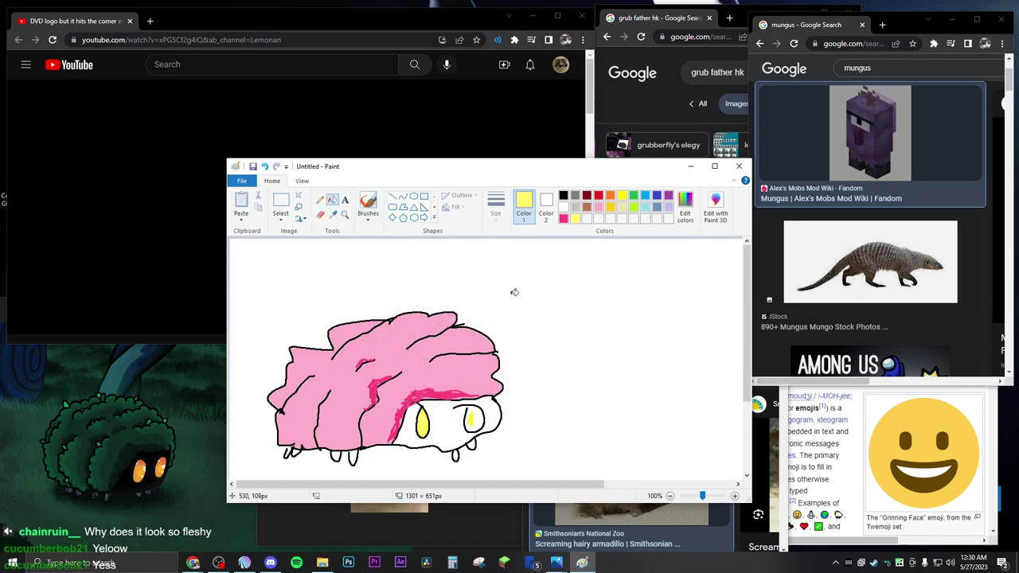
{"action": "left_click", "coordinate": [367, 205]}
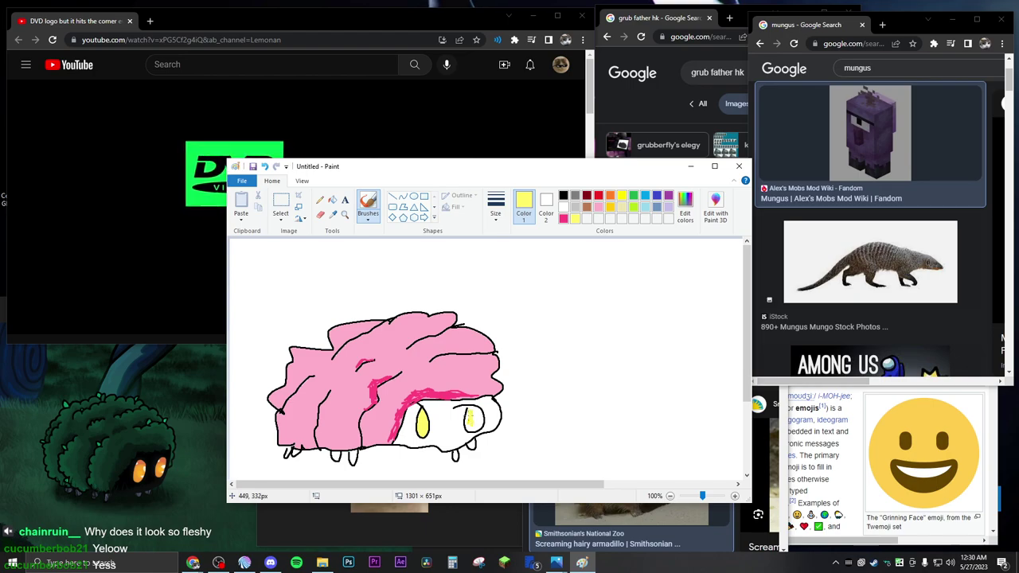
{"action": "mouse_move", "coordinate": [469, 418]}
{"action": "left_mouse_down"}
{"action": "mouse_move", "coordinate": [482, 428]}
{"action": "mouse_move", "coordinate": [469, 410]}
{"action": "left_mouse_up"}
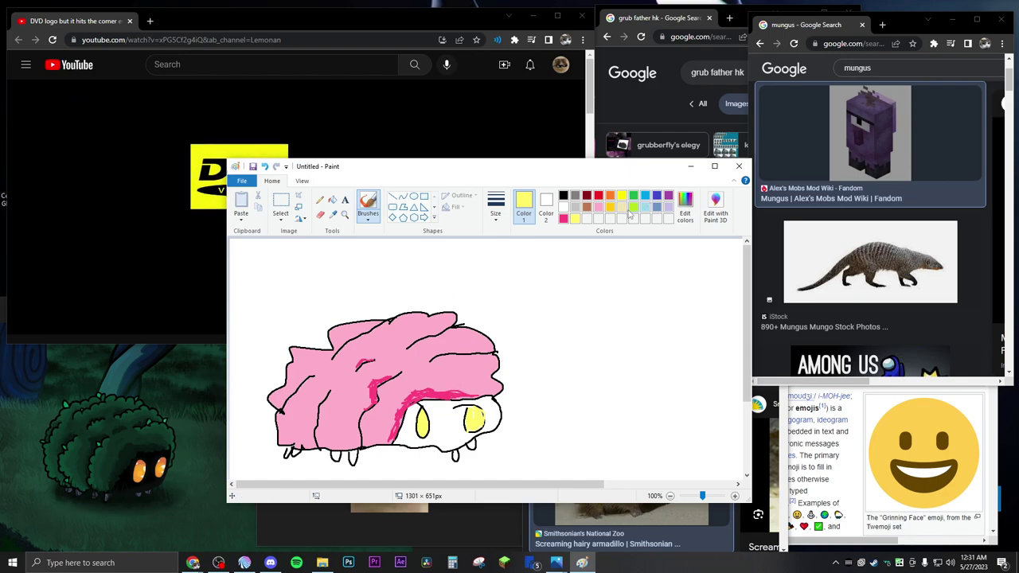
- Shade the remaining leaf lines with the custom deep pink and colour the creature's feet dark gray
{"action": "left_click", "coordinate": [563, 219]}
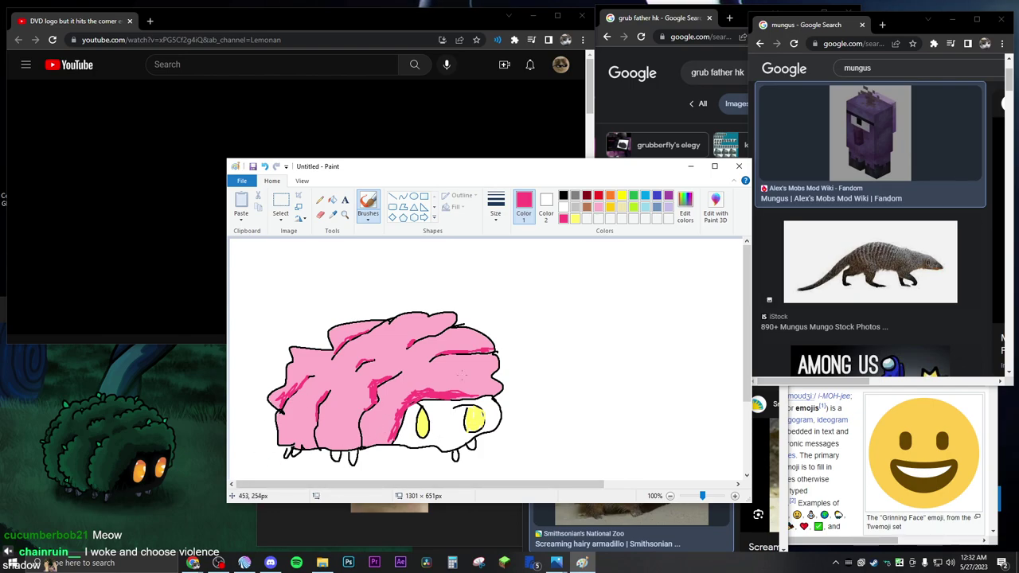
{"action": "left_click", "coordinate": [575, 196]}
{"action": "left_click_drag", "start_coordinate": [291, 451], "coordinate": [298, 453]}
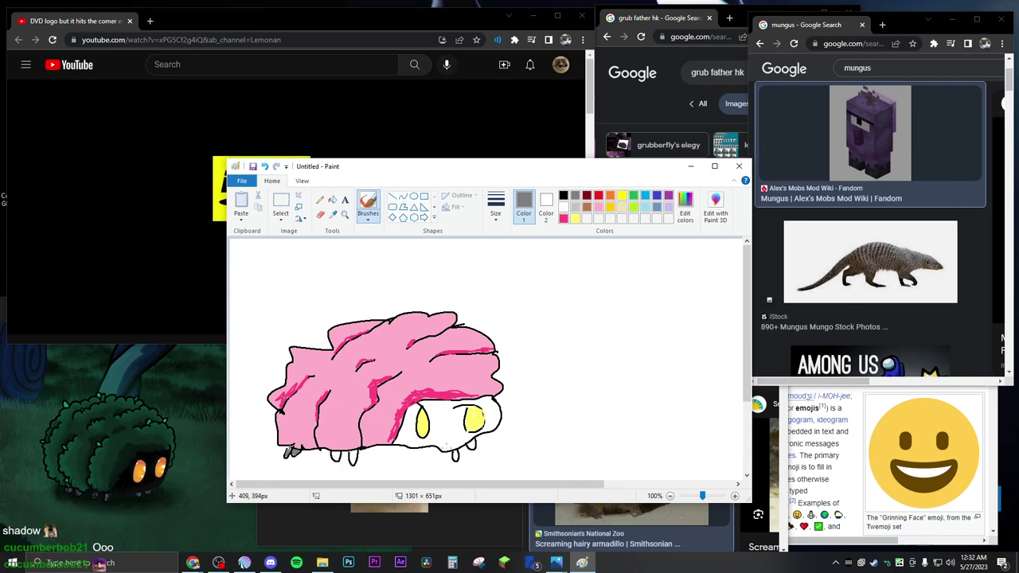
{"action": "left_click_drag", "start_coordinate": [329, 451], "coordinate": [336, 467]}
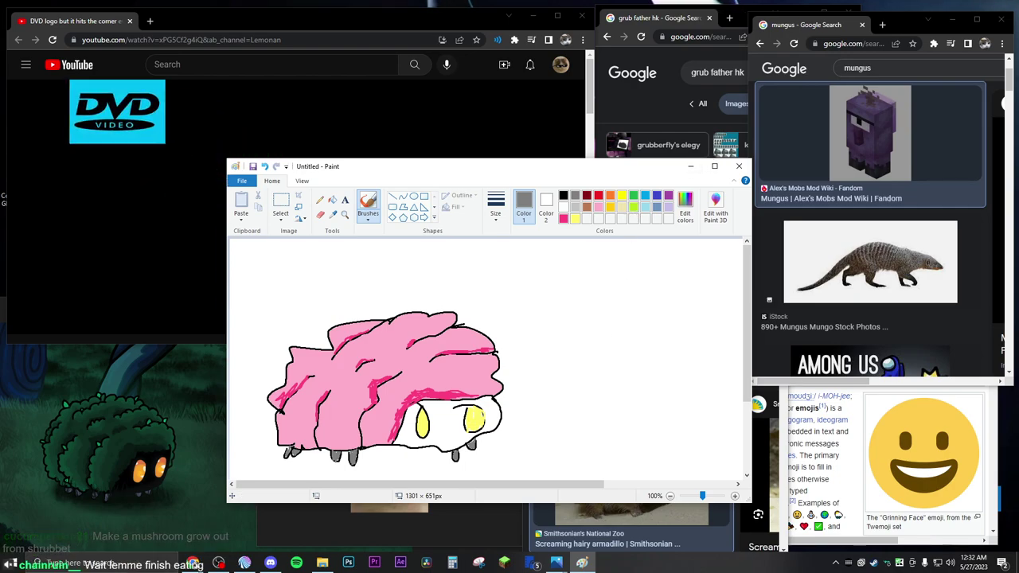
- Try a near-black fill, RGB 26, 26, 26, on the creature's face around the eyes, and undo it
{"action": "left_click", "coordinate": [563, 196]}
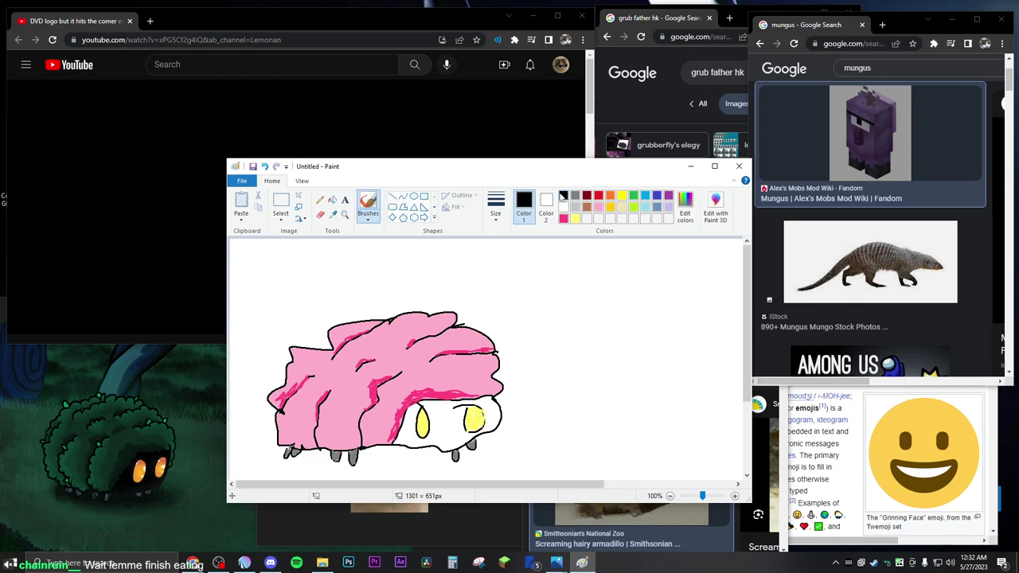
{"action": "left_click", "coordinate": [684, 209]}
{"action": "left_click", "coordinate": [603, 348]}
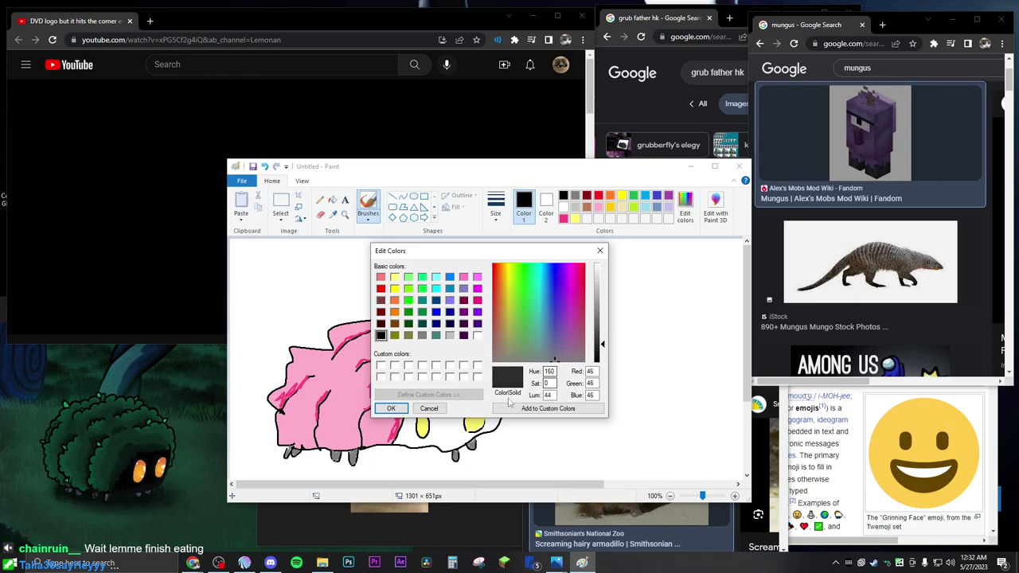
{"action": "left_click_drag", "start_coordinate": [603, 347], "coordinate": [603, 354]}
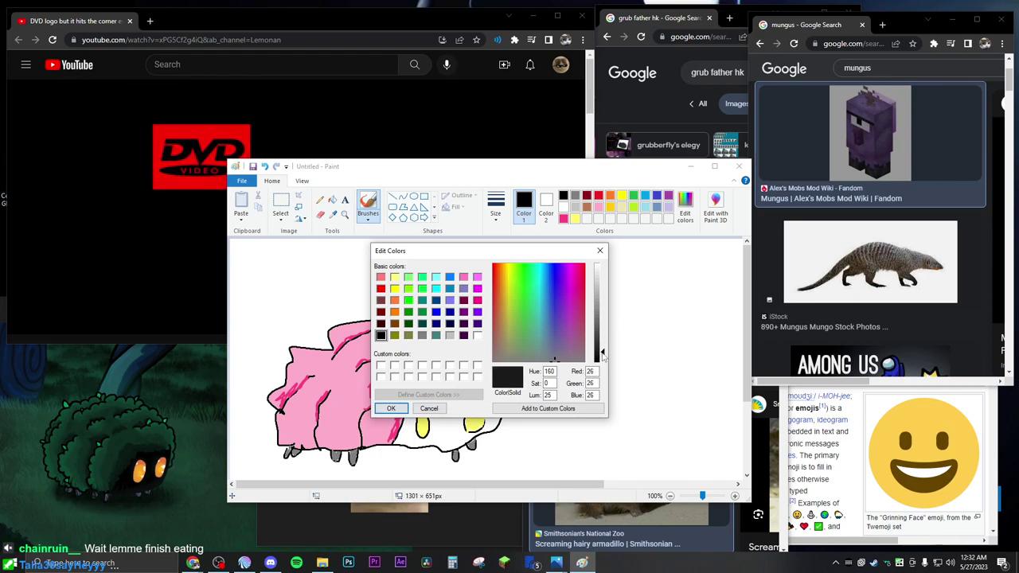
{"action": "left_click", "coordinate": [391, 407]}
{"action": "left_click", "coordinate": [332, 199]}
{"action": "left_click", "coordinate": [446, 423]}
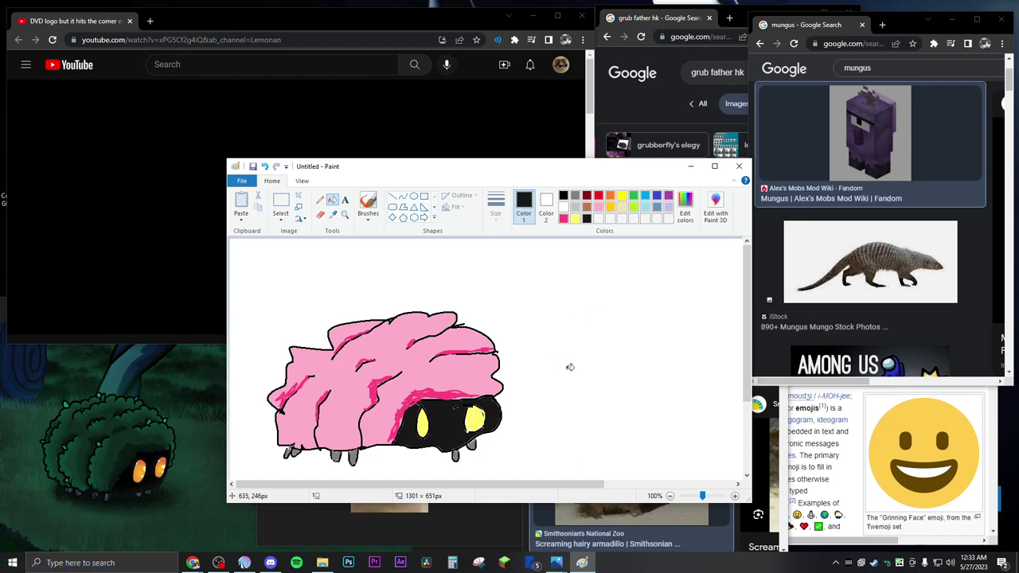
{"action": "key", "text": "ctrl+z"}
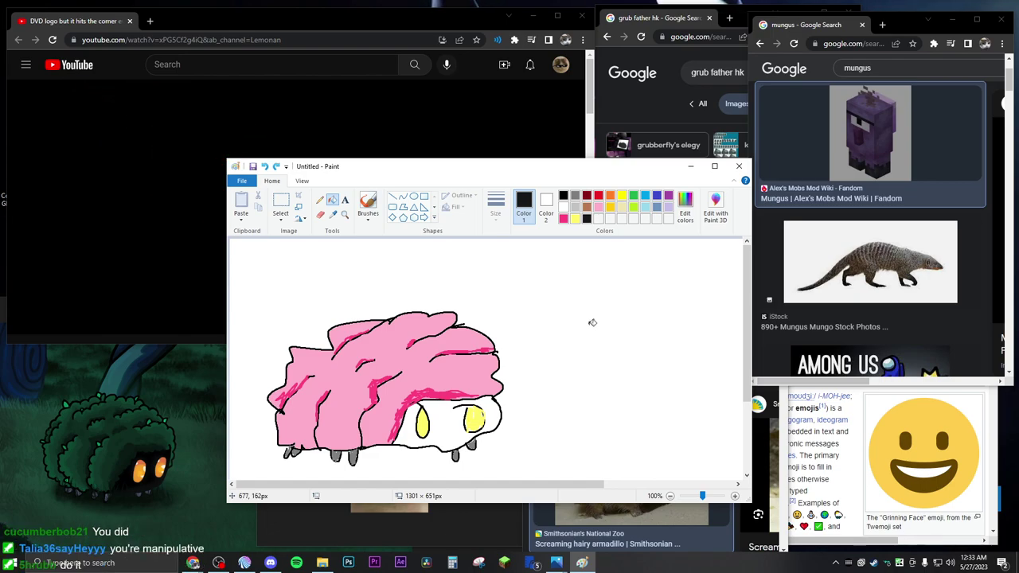
- Try a dark gray fill, RGB 48, 48, 48, on the creature's face and on the background, undoing each fill
{"action": "left_click", "coordinate": [685, 214]}
{"action": "left_click_drag", "start_coordinate": [599, 360], "coordinate": [601, 344]}
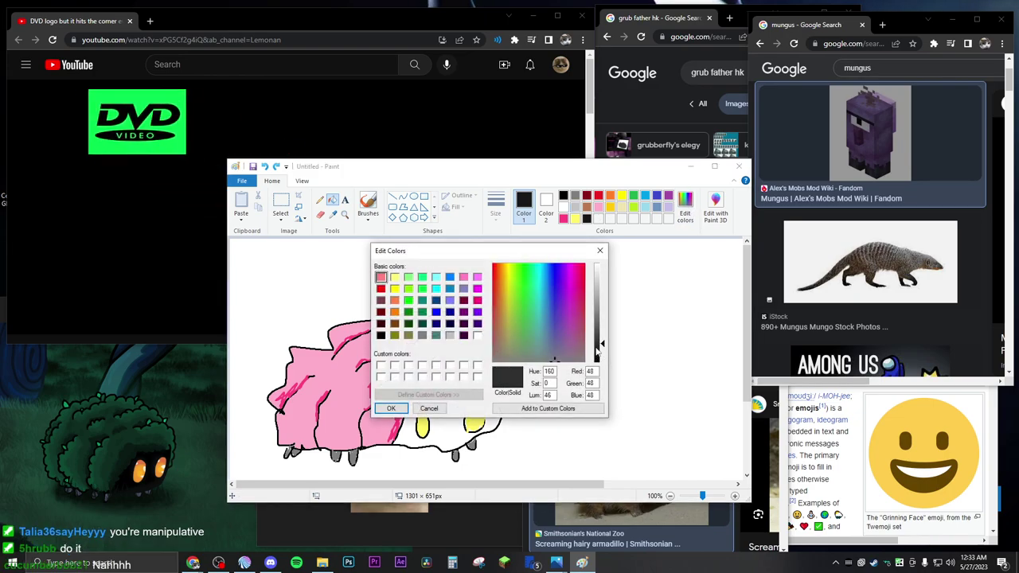
{"action": "left_click", "coordinate": [390, 407]}
{"action": "left_click", "coordinate": [466, 438]}
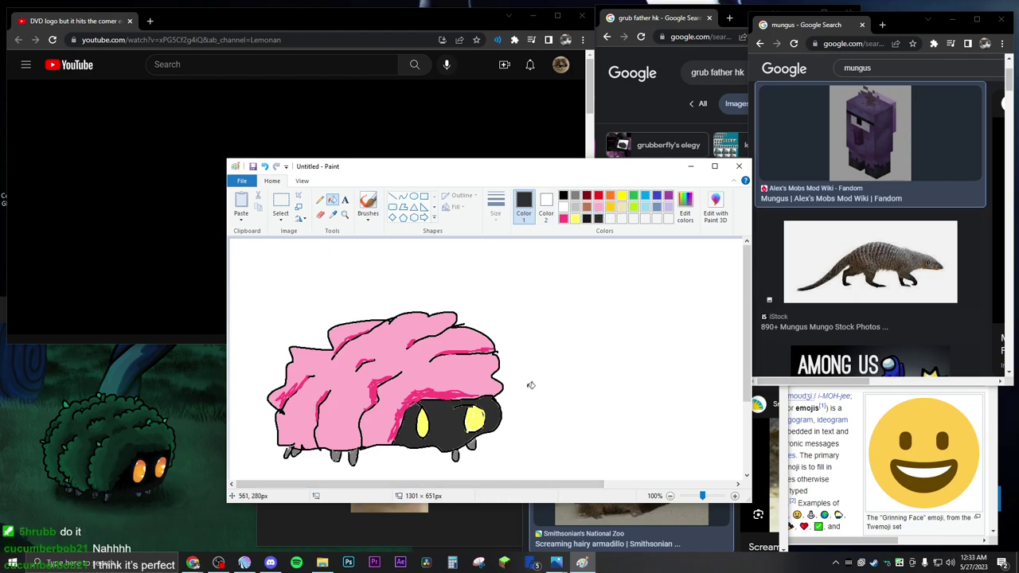
{"action": "key", "text": "ctrl+z"}
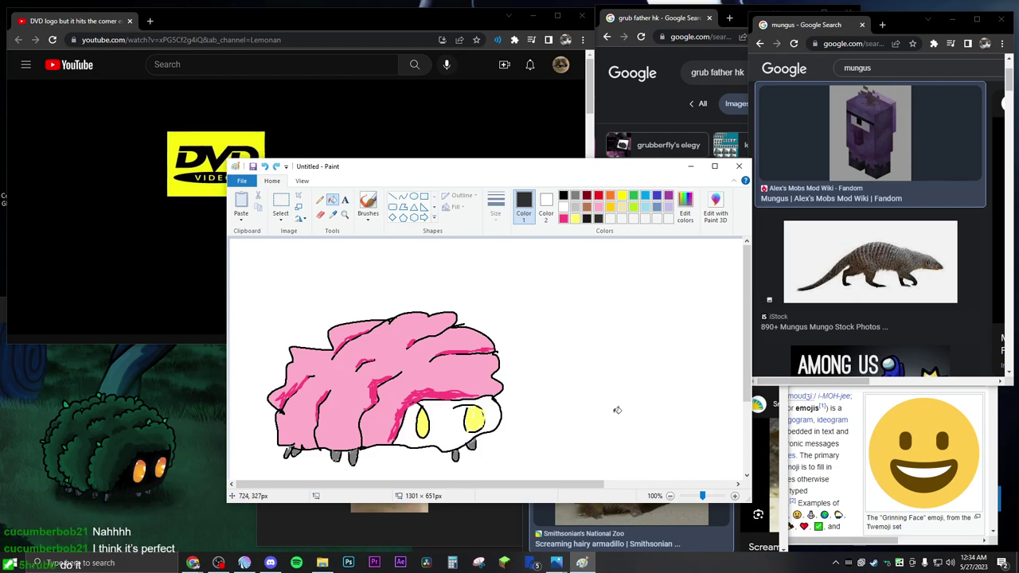
{"action": "left_click", "coordinate": [602, 377]}
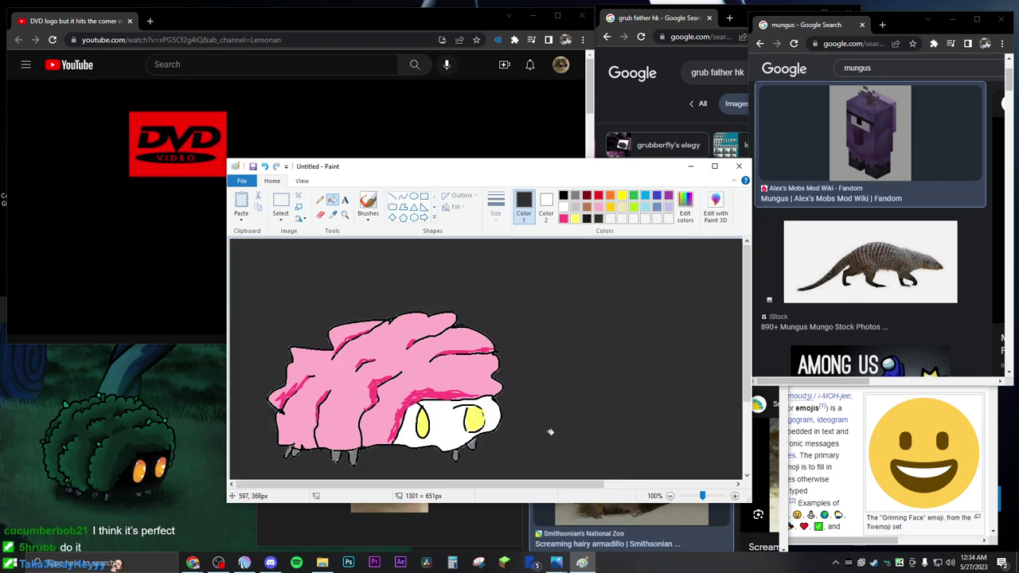
{"action": "key", "text": "ctrl+z"}
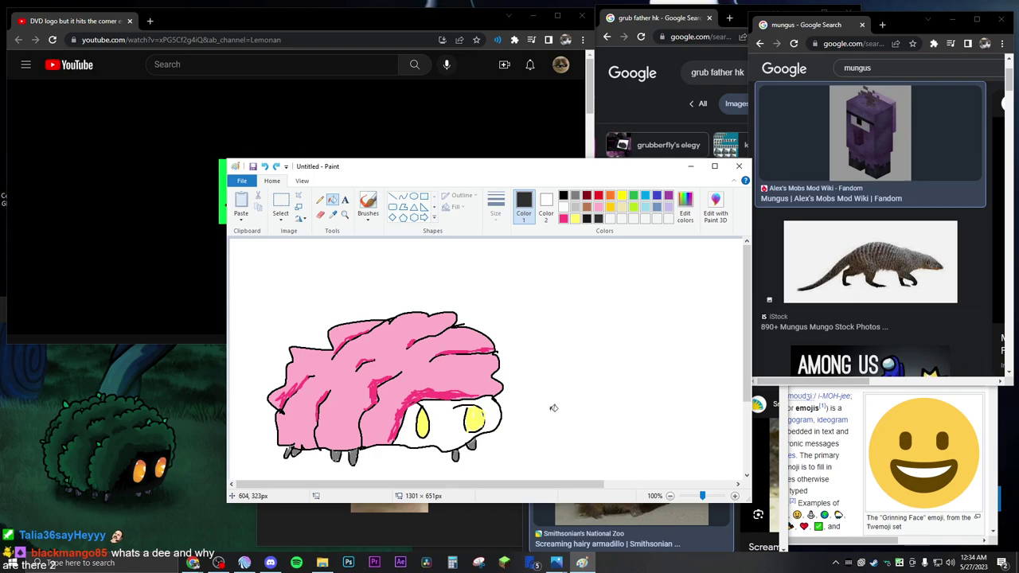
- Shrink the Paint window so it frames the creature and move it down beside the green bush creature on the desktop
{"action": "left_click_drag", "start_coordinate": [753, 369], "coordinate": [512, 349]}
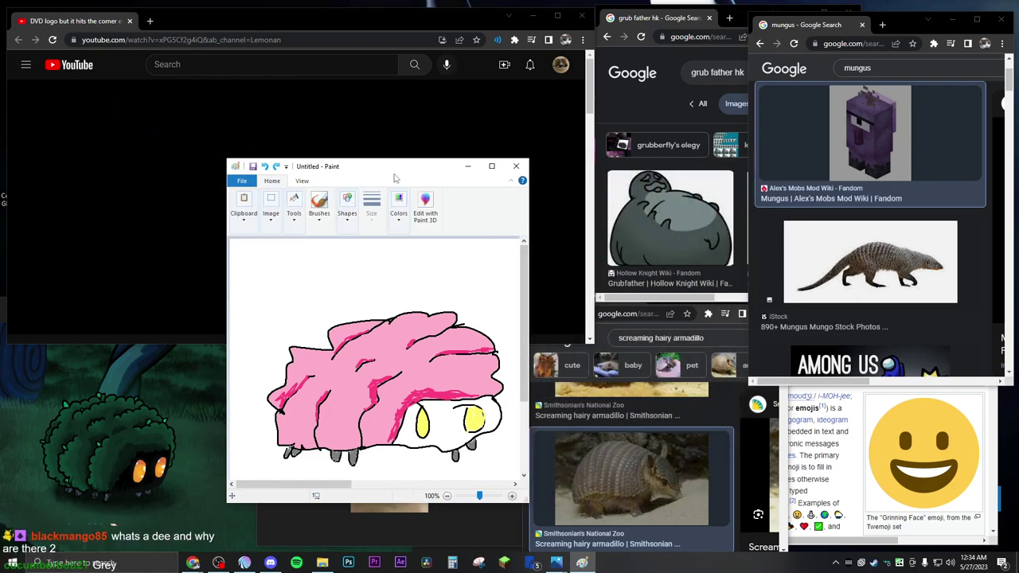
{"action": "mouse_move", "coordinate": [407, 160]}
{"action": "left_mouse_down"}
{"action": "mouse_move", "coordinate": [406, 206]}
{"action": "mouse_move", "coordinate": [407, 143]}
{"action": "left_mouse_up"}
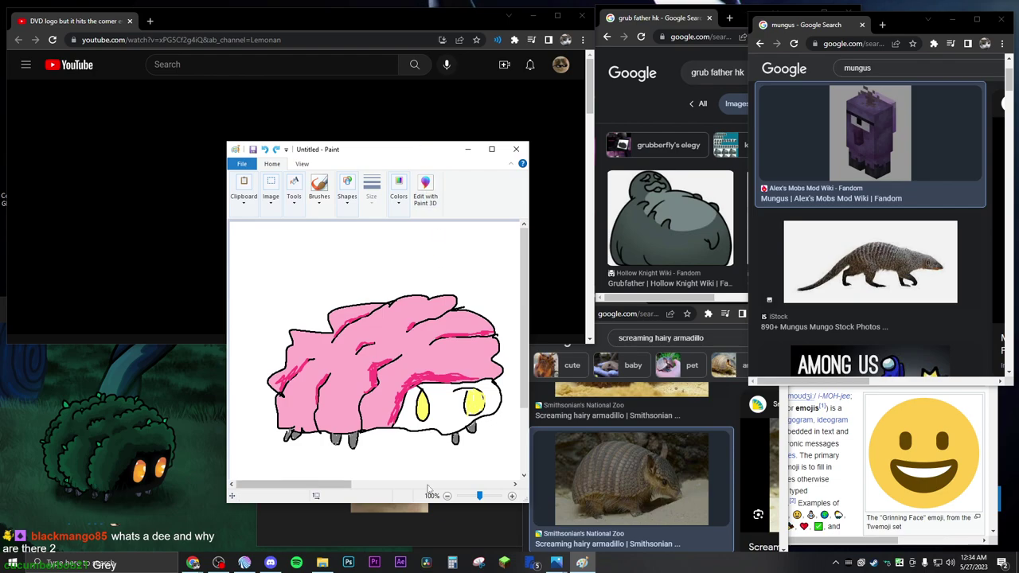
{"action": "left_click_drag", "start_coordinate": [408, 503], "coordinate": [407, 481]}
{"action": "mouse_move", "coordinate": [410, 157]}
{"action": "left_mouse_down"}
{"action": "mouse_move", "coordinate": [681, 140]}
{"action": "mouse_move", "coordinate": [779, 215]}
{"action": "mouse_move", "coordinate": [626, 178]}
{"action": "mouse_move", "coordinate": [793, 290]}
{"action": "mouse_move", "coordinate": [388, 227]}
{"action": "mouse_move", "coordinate": [334, 234]}
{"action": "mouse_move", "coordinate": [271, 199]}
{"action": "left_mouse_up"}
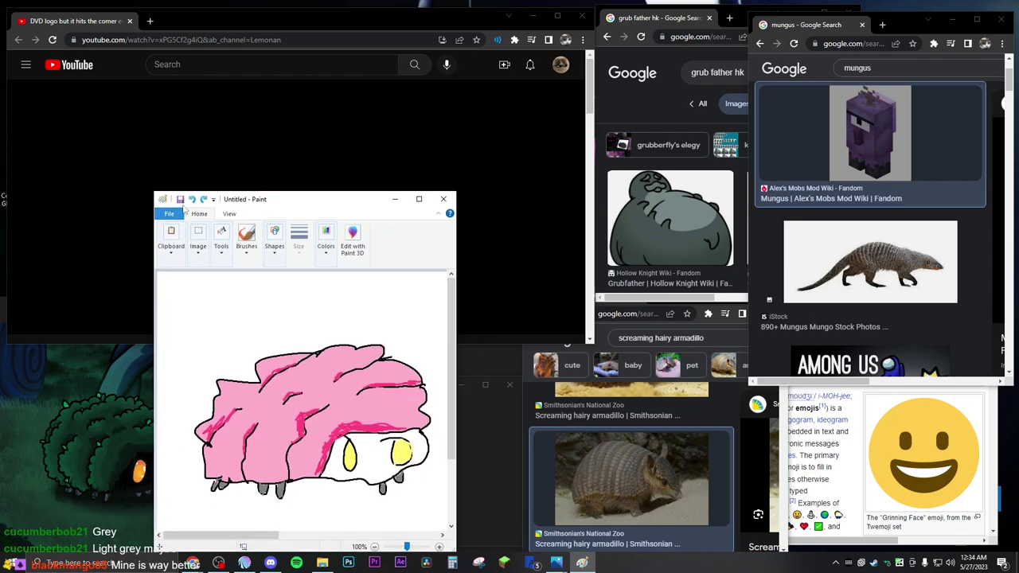
- Save the drawing as a PNG named shurb in the Downloads folder
{"action": "key", "text": "ctrl+s"}
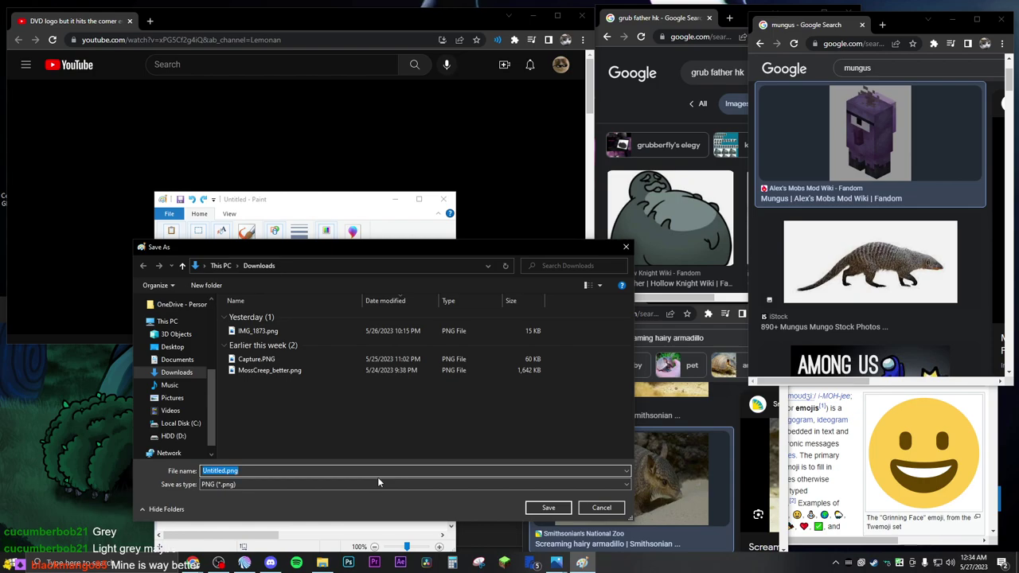
{"action": "type", "text": "shurb"}
{"action": "key", "text": "Return"}
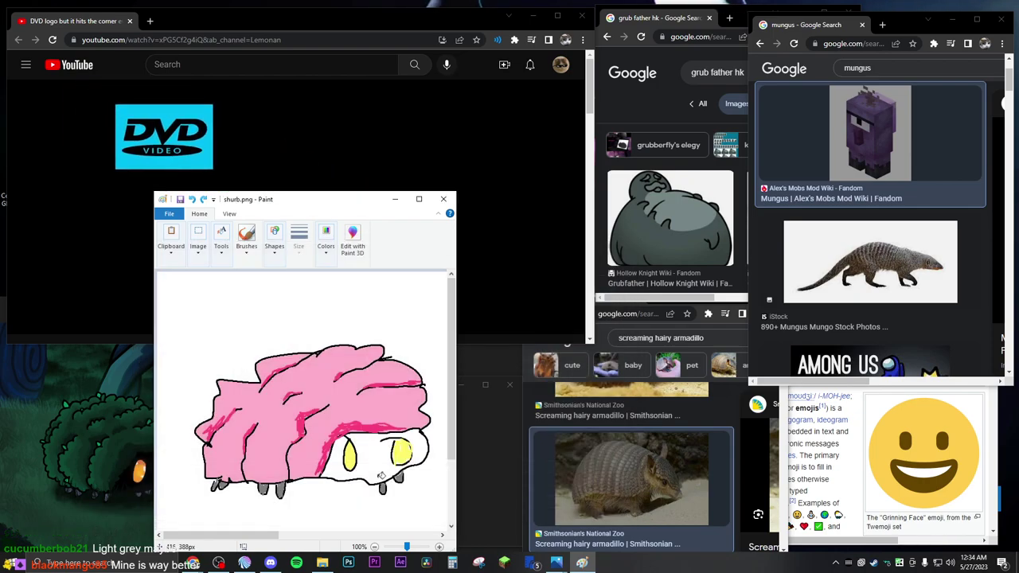
- Reposition the Paint window over the centre of the desktop and widen it until the full colour palette shows
{"action": "left_click_drag", "start_coordinate": [404, 201], "coordinate": [612, 175]}
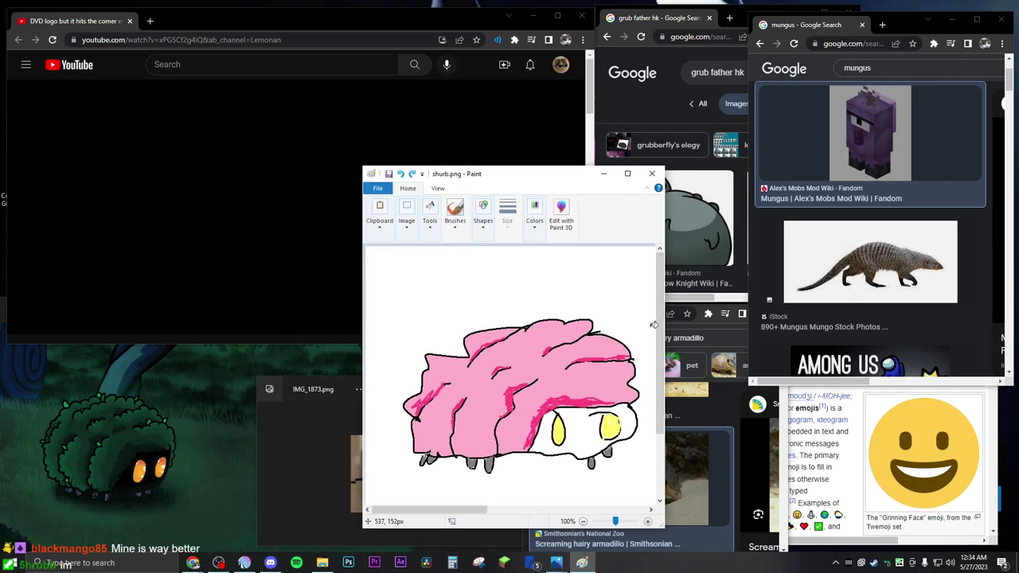
{"action": "mouse_move", "coordinate": [537, 179]}
{"action": "left_mouse_down"}
{"action": "mouse_move", "coordinate": [649, 172]}
{"action": "mouse_move", "coordinate": [550, 179]}
{"action": "mouse_move", "coordinate": [465, 199]}
{"action": "left_mouse_up"}
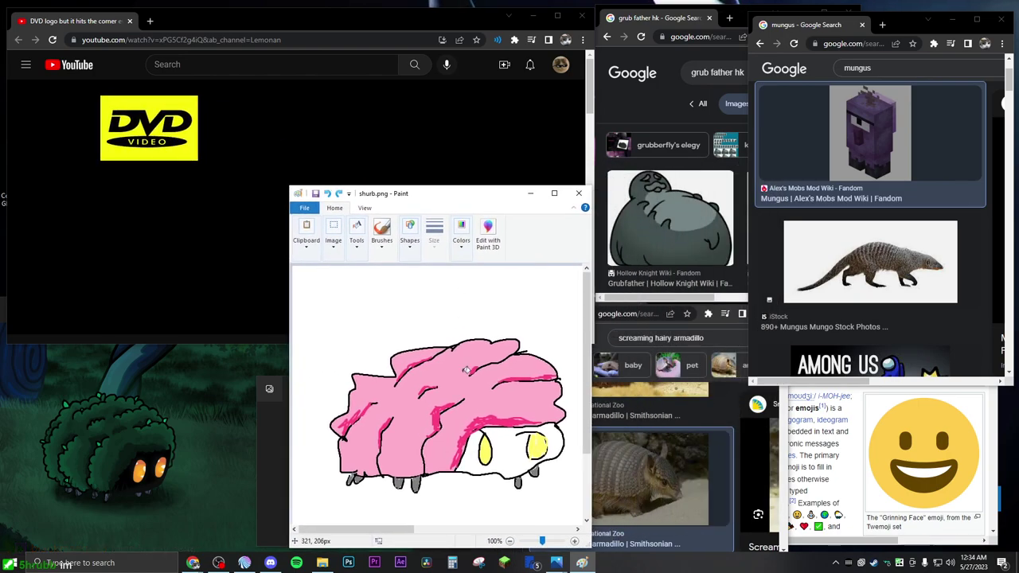
{"action": "left_click", "coordinate": [554, 193]}
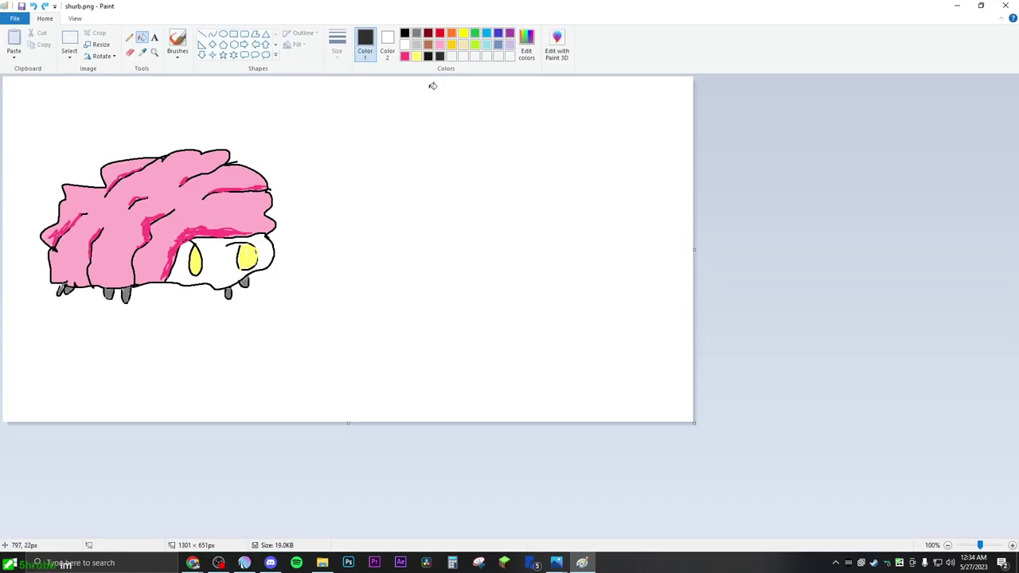
{"action": "left_click", "coordinate": [981, 6]}
{"action": "left_click_drag", "start_coordinate": [476, 210], "coordinate": [415, 175]}
{"action": "left_click_drag", "start_coordinate": [532, 301], "coordinate": [788, 301]}
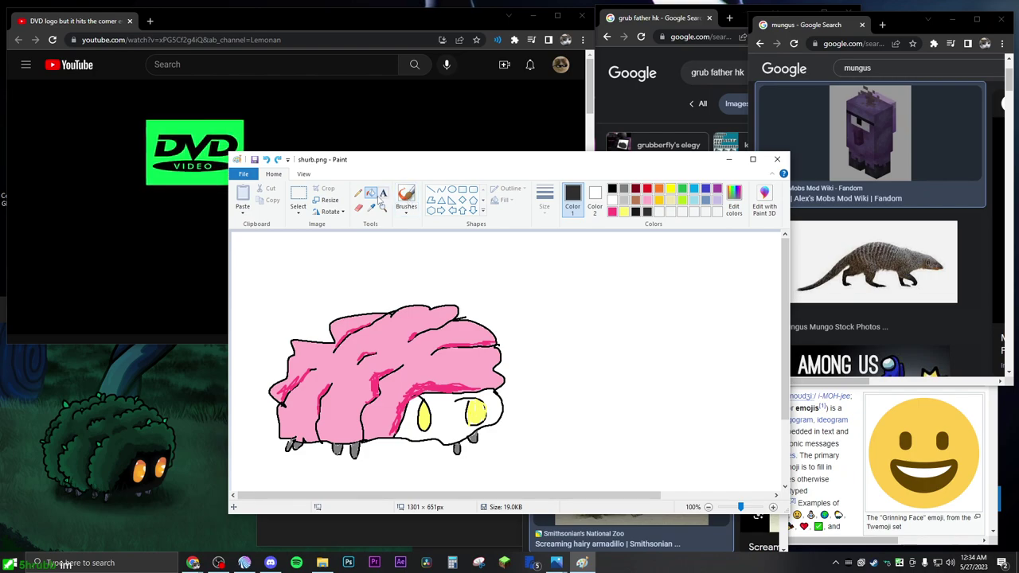
- Try the light gray palette colour as a fill on the creature's face and undo it
{"action": "left_click", "coordinate": [624, 200]}
{"action": "left_click", "coordinate": [442, 415]}
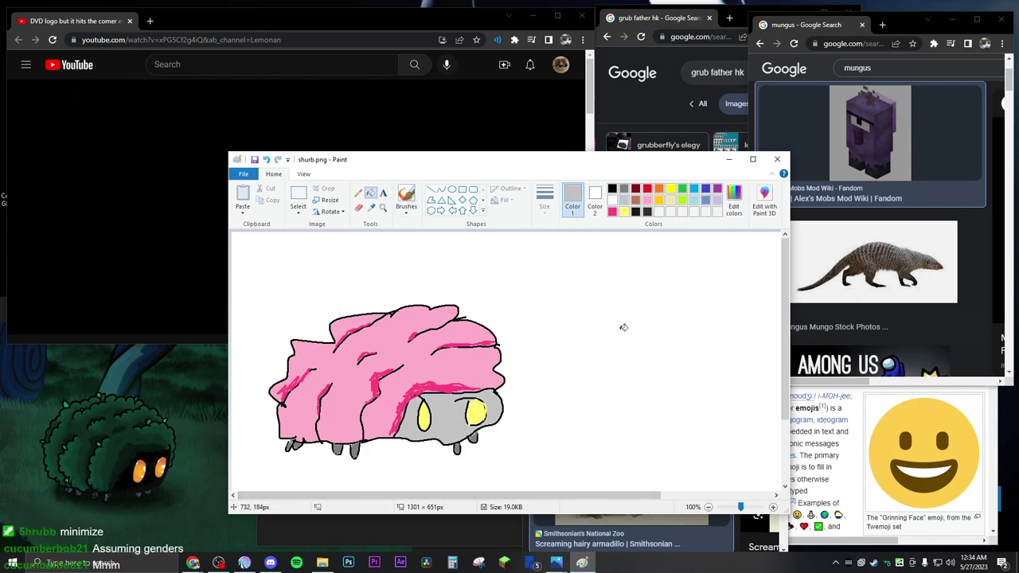
{"action": "key", "text": "ctrl+z"}
- Mix a lighter gray, RGB 224, 224, 224, and fill the creature's face around the eyes with it
{"action": "left_click", "coordinate": [733, 199]}
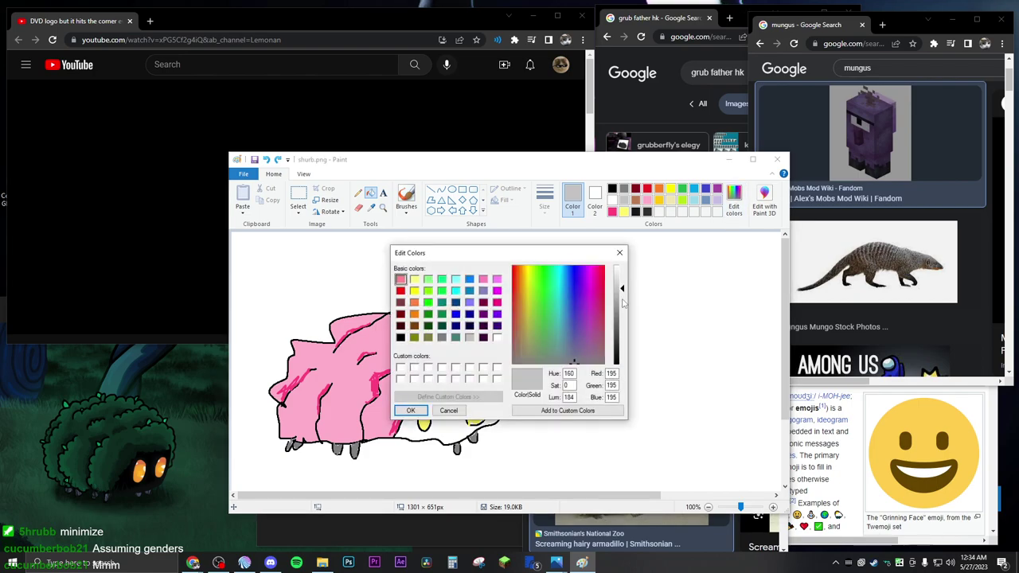
{"action": "left_click", "coordinate": [411, 410]}
{"action": "left_click", "coordinate": [444, 416]}
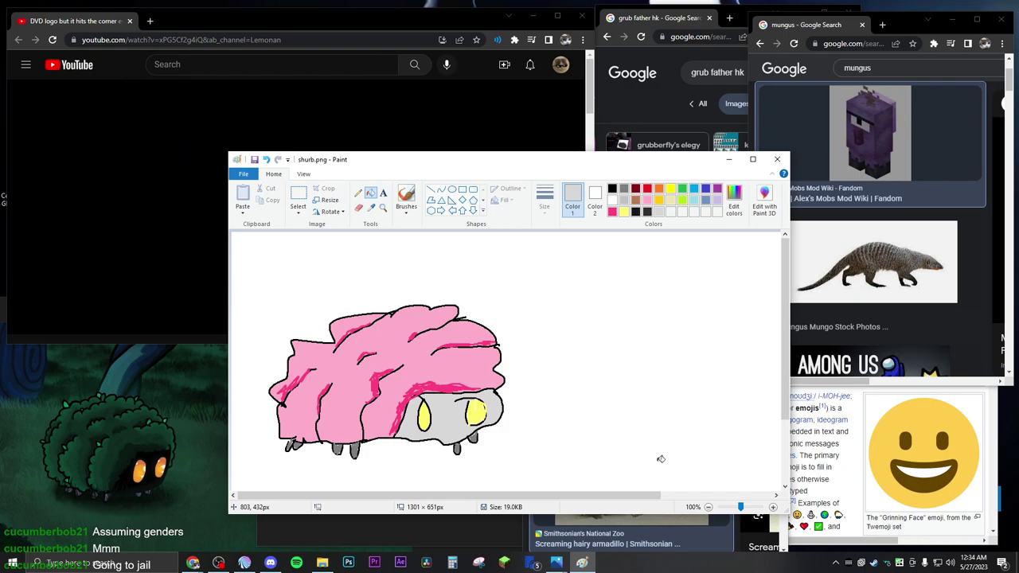
{"action": "left_click", "coordinate": [734, 200]}
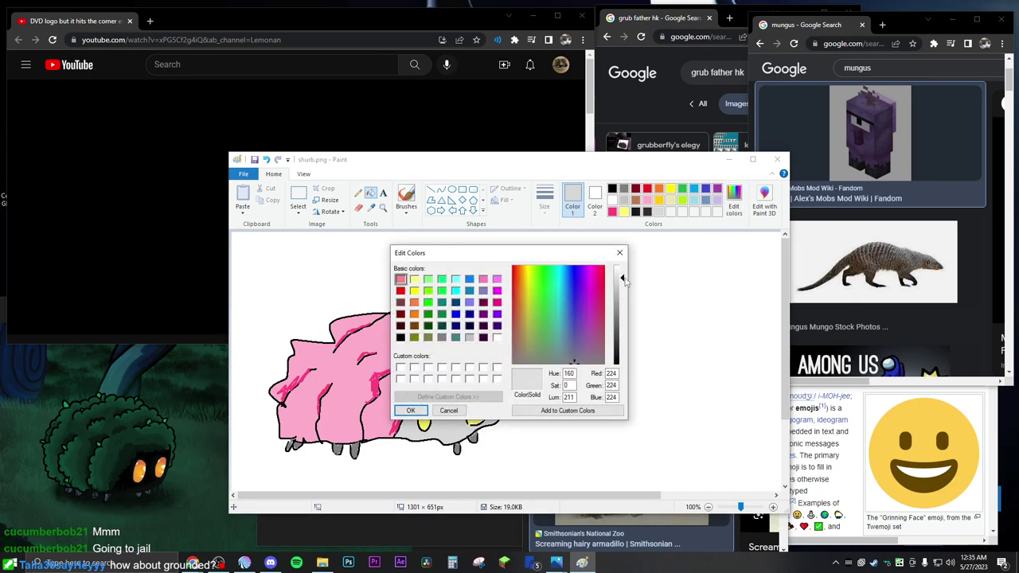
{"action": "left_click", "coordinate": [423, 412]}
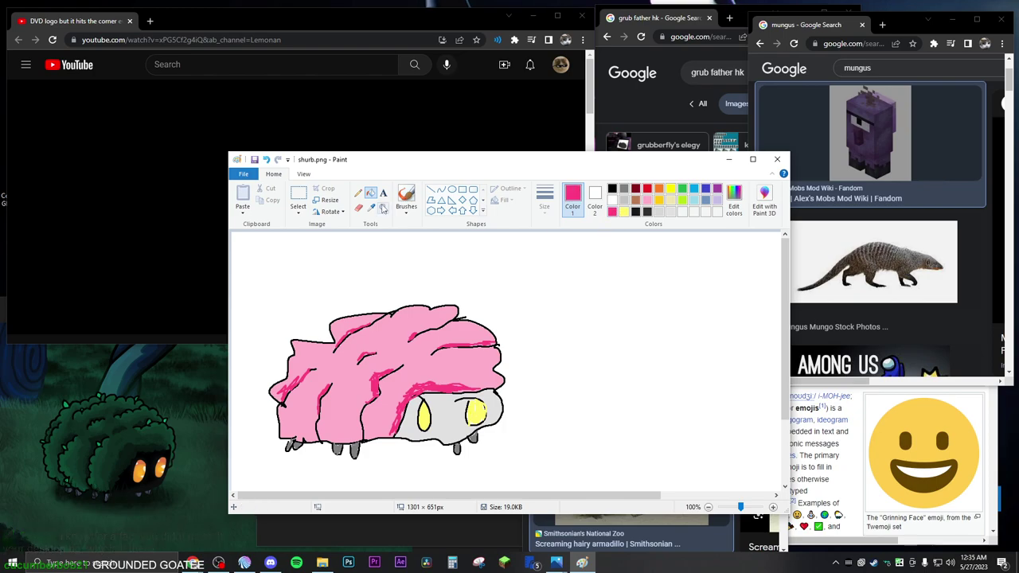
- Fill the drawing's background with the custom deep pink, and resize and shift the Paint window toward the mungus search window
{"action": "left_click", "coordinate": [555, 321]}
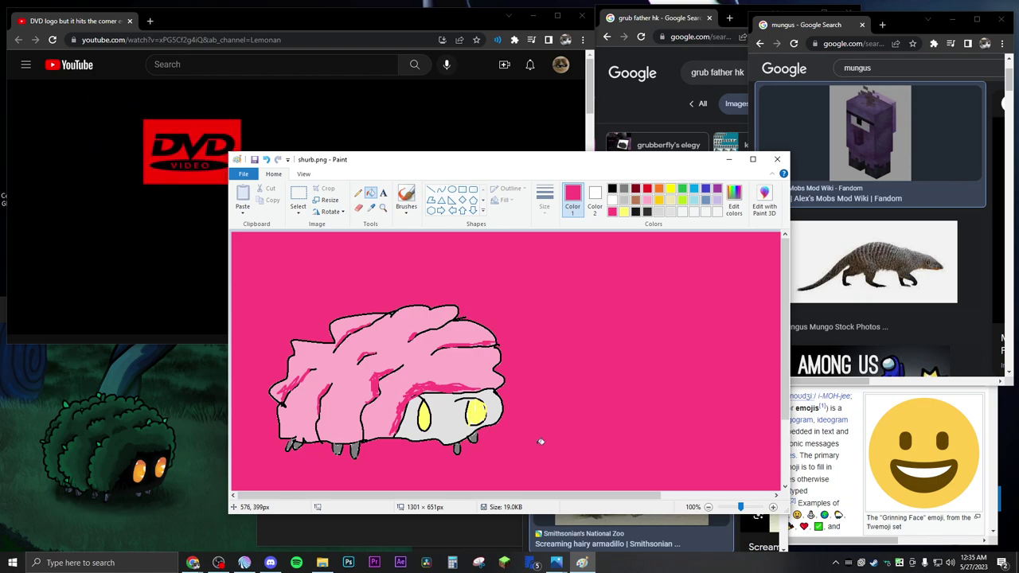
{"action": "mouse_move", "coordinate": [522, 165]}
{"action": "left_mouse_down"}
{"action": "mouse_move", "coordinate": [668, 124]}
{"action": "mouse_move", "coordinate": [582, 127]}
{"action": "left_mouse_up"}
{"action": "left_click_drag", "start_coordinate": [852, 425], "coordinate": [639, 411]}
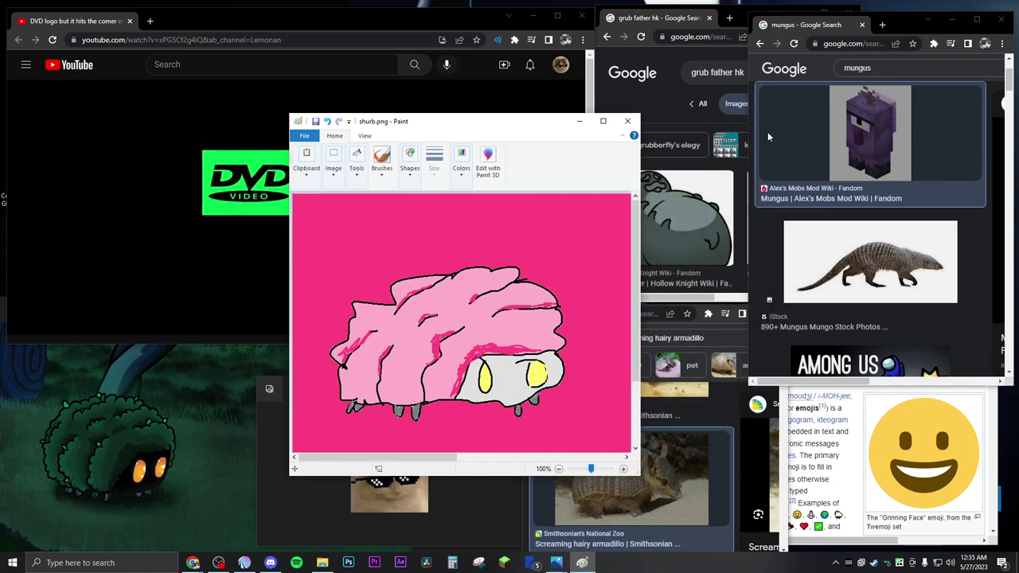
{"action": "mouse_move", "coordinate": [512, 125]}
{"action": "left_mouse_down"}
{"action": "mouse_move", "coordinate": [658, 141]}
{"action": "mouse_move", "coordinate": [625, 161]}
{"action": "left_mouse_up"}
{"action": "left_click_drag", "start_coordinate": [746, 350], "coordinate": [870, 350]}
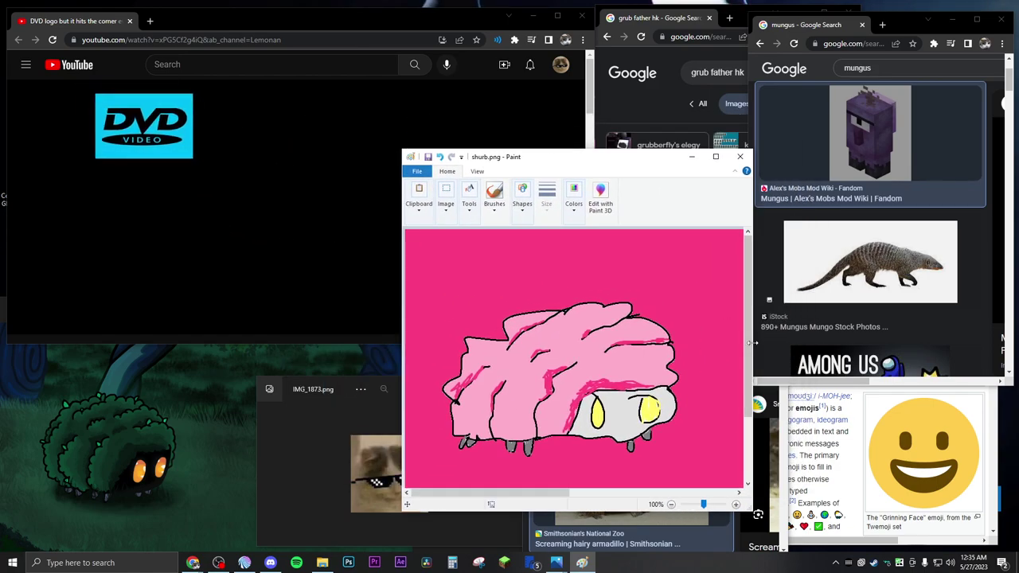
{"action": "mouse_move", "coordinate": [709, 168]}
{"action": "left_mouse_down"}
{"action": "mouse_move", "coordinate": [610, 164]}
{"action": "mouse_move", "coordinate": [634, 177]}
{"action": "left_mouse_up"}
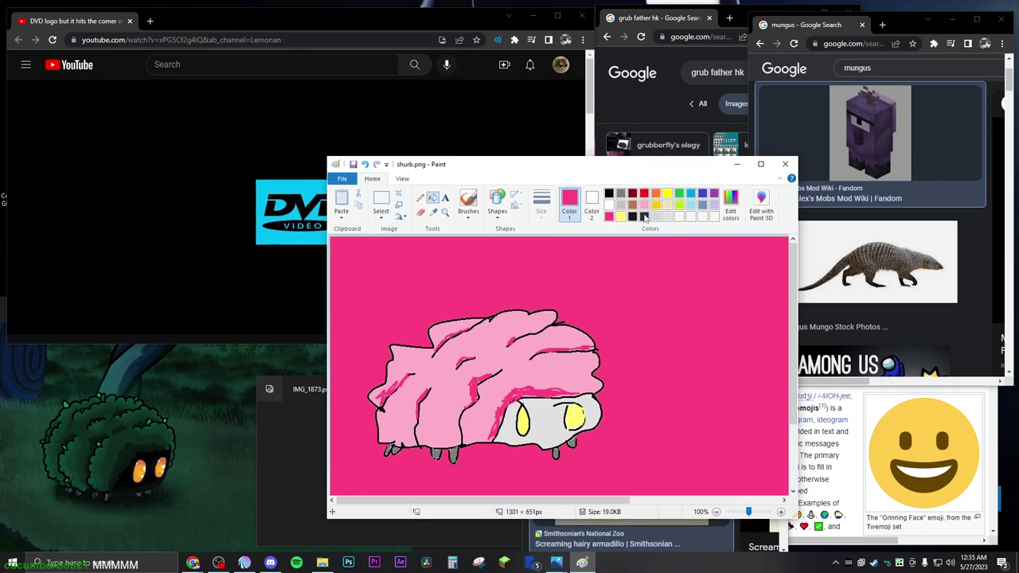
- Try a turquoise blue fill on the background and refill it with the custom deep pink
{"action": "left_click", "coordinate": [690, 197]}
{"action": "left_click", "coordinate": [697, 328]}
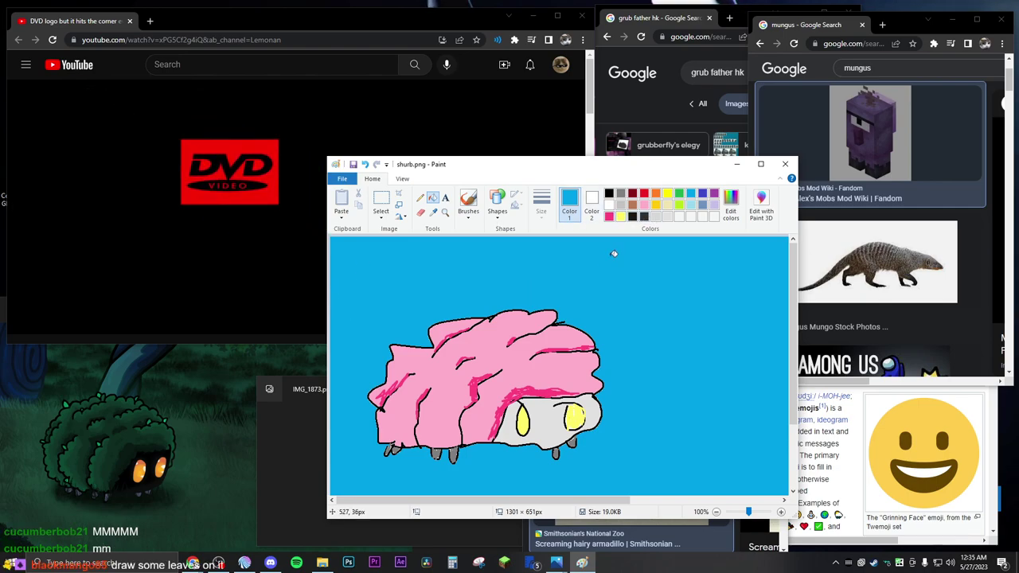
{"action": "left_click", "coordinate": [609, 216]}
{"action": "left_click", "coordinate": [603, 384]}
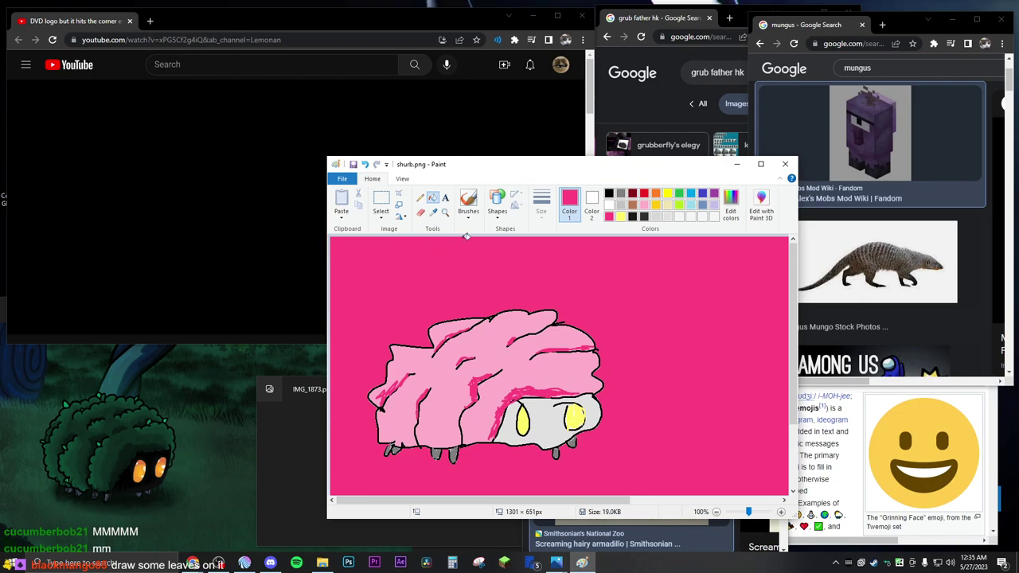
- Mix a darker crimson pink, try a wavy brush stroke beside the creature, and undo the stroke and the last background fill
{"action": "left_click", "coordinate": [727, 202]}
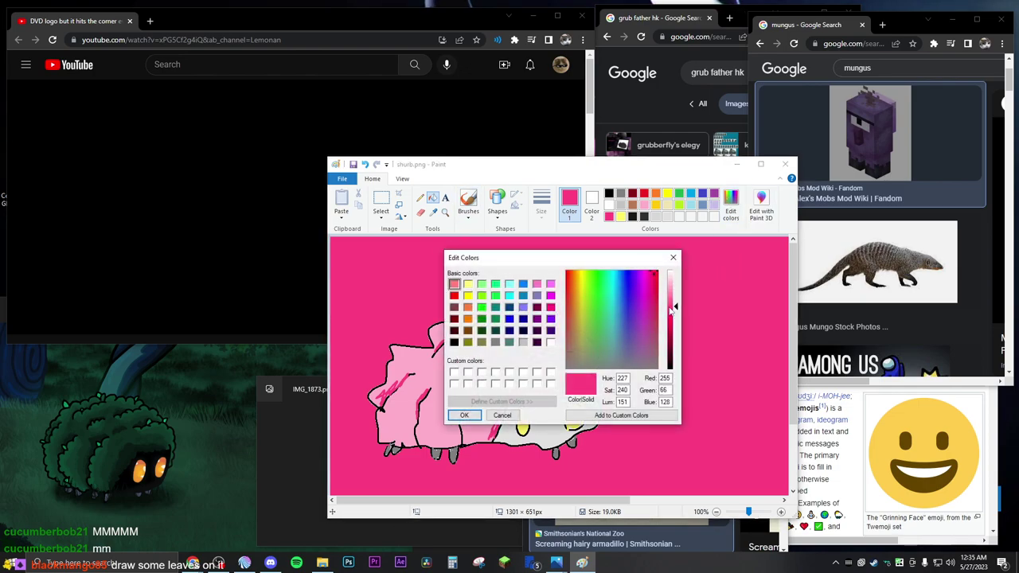
{"action": "left_click_drag", "start_coordinate": [675, 315], "coordinate": [675, 334]}
{"action": "left_click", "coordinate": [464, 414]}
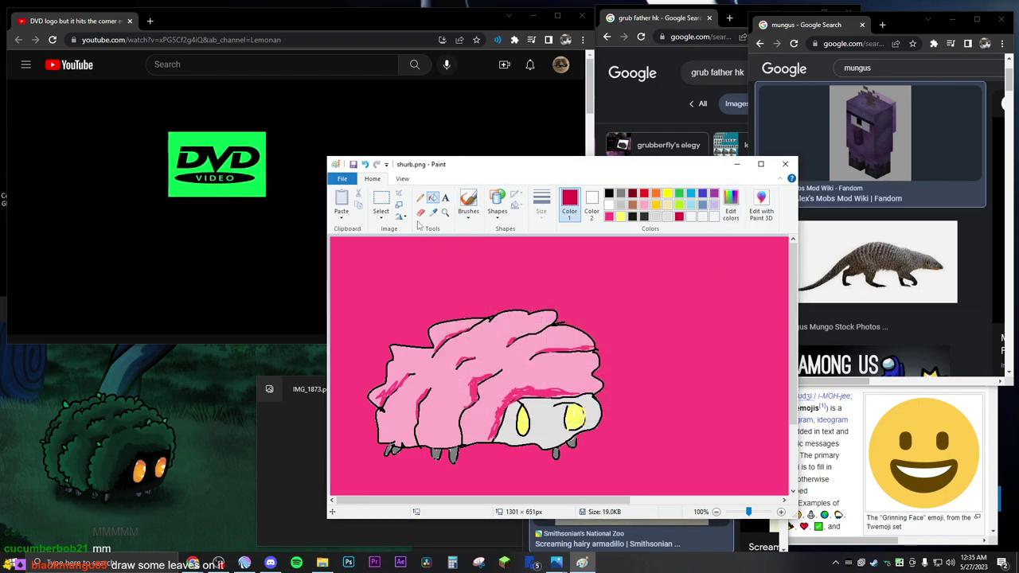
{"action": "left_click", "coordinate": [469, 203]}
{"action": "mouse_move", "coordinate": [609, 293]}
{"action": "left_mouse_down"}
{"action": "mouse_move", "coordinate": [593, 317]}
{"action": "mouse_move", "coordinate": [709, 430]}
{"action": "mouse_move", "coordinate": [720, 460]}
{"action": "left_mouse_up"}
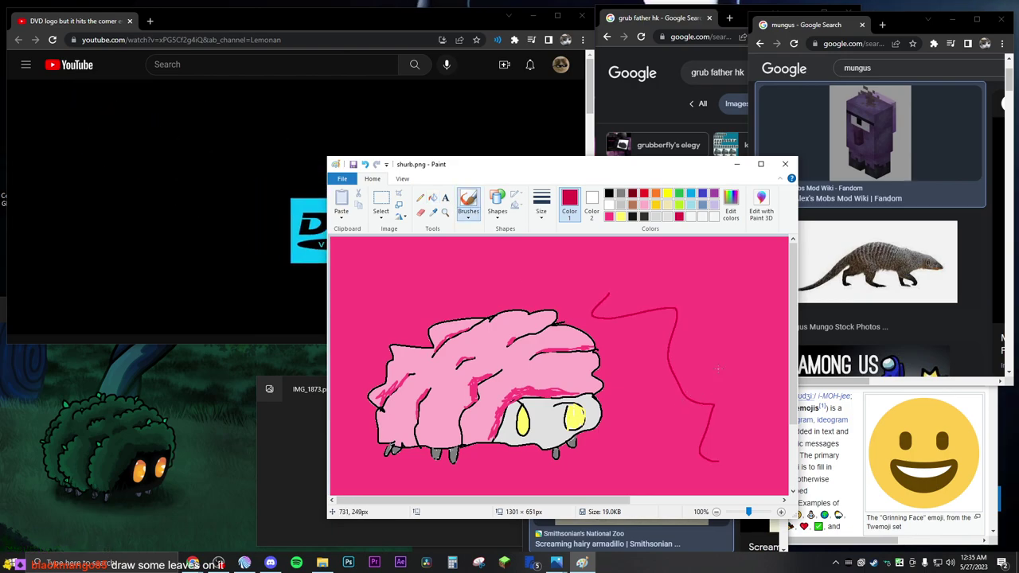
{"action": "key", "text": "ctrl+z"}
{"action": "key", "text": "ctrl+z"}
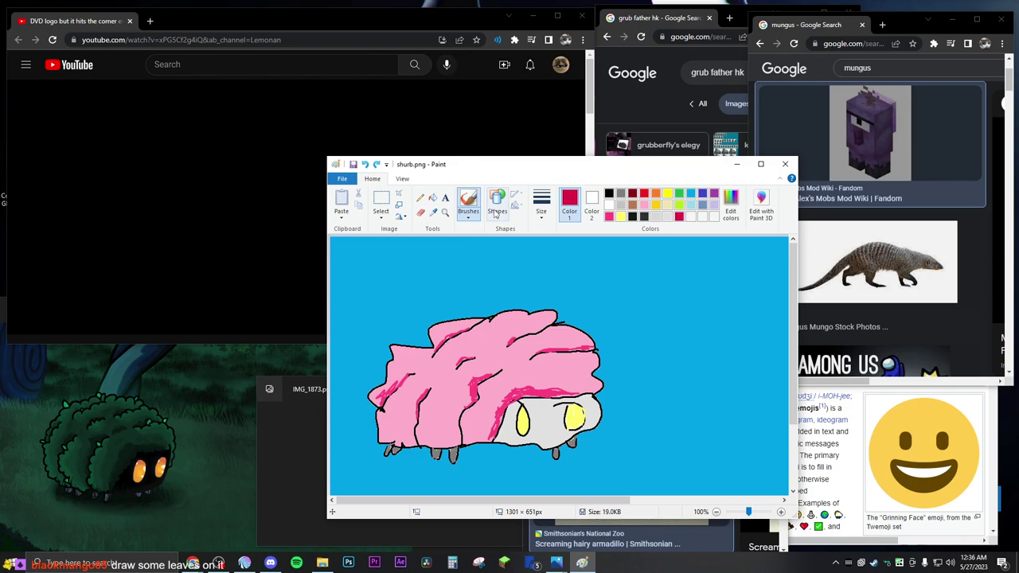
- Try gold, the custom crimson and the custom deep pink in turn as background fills
{"action": "left_click", "coordinate": [432, 199]}
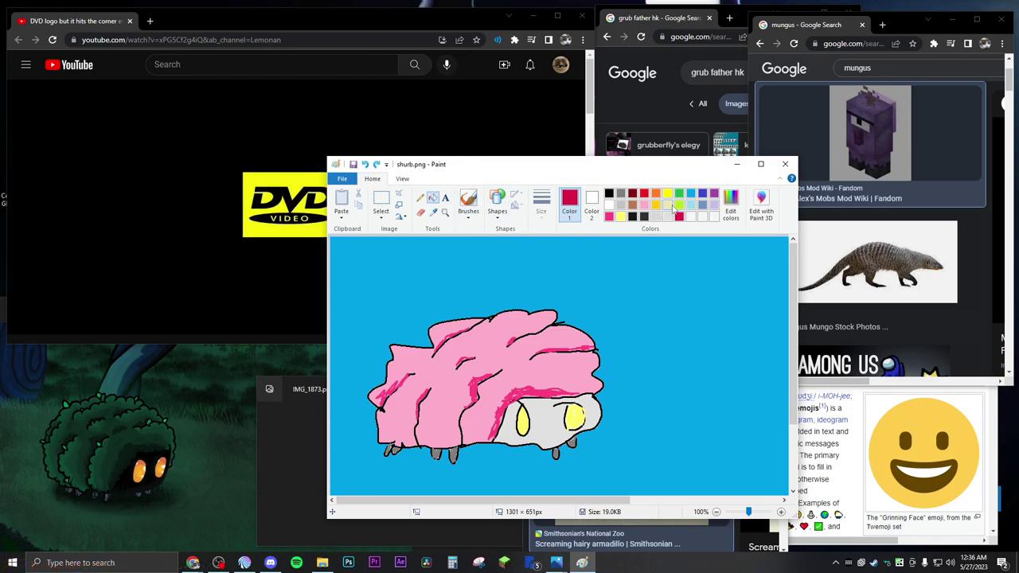
{"action": "left_click", "coordinate": [656, 205]}
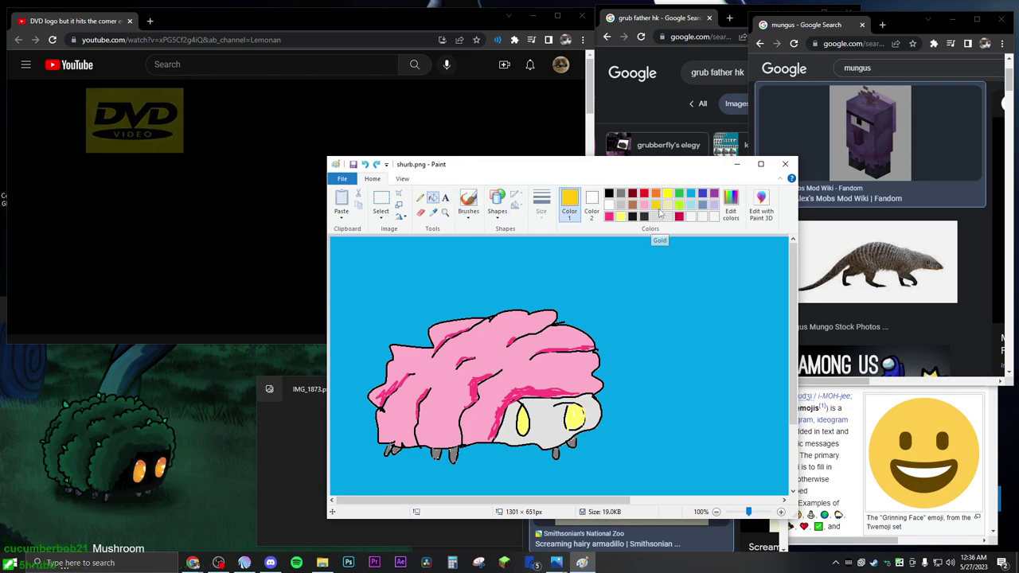
{"action": "left_click", "coordinate": [690, 323]}
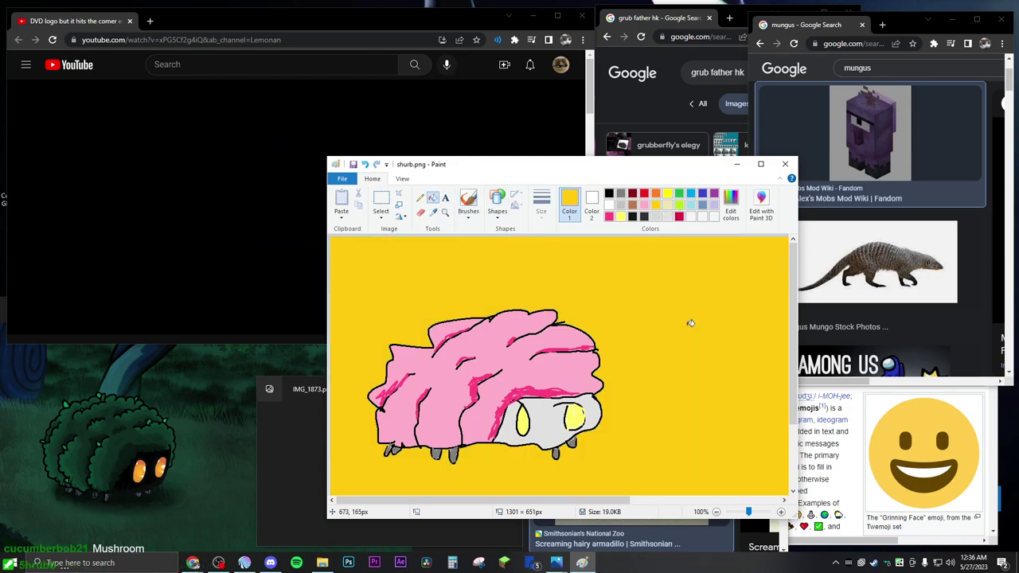
{"action": "left_click", "coordinate": [679, 276]}
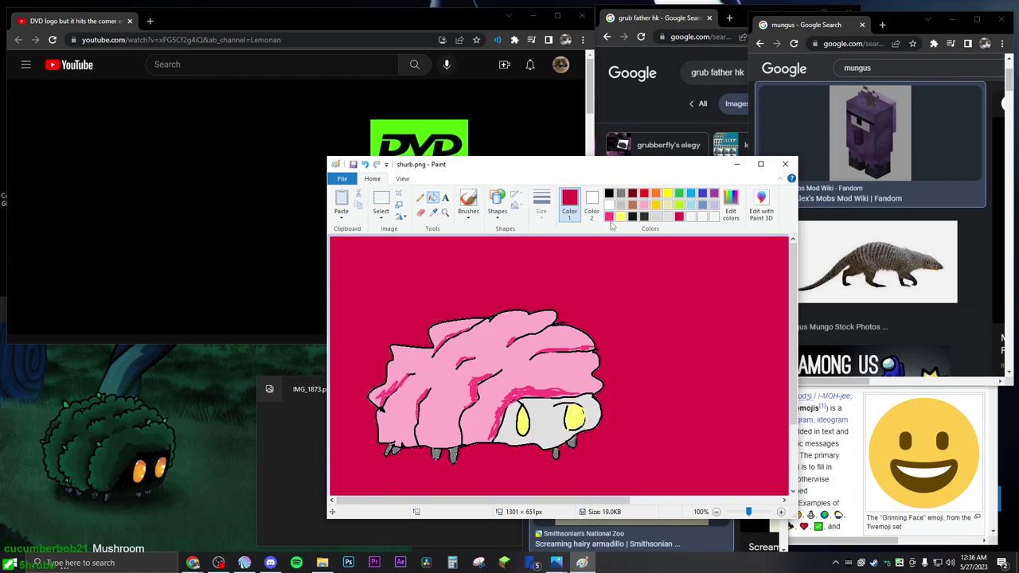
{"action": "left_click", "coordinate": [608, 216]}
{"action": "left_click", "coordinate": [628, 262]}
- Mix a medium pink, RGB 255, 111, 157, starting from the light pink, and fill the background with it
{"action": "left_click", "coordinate": [643, 205]}
{"action": "left_click", "coordinate": [648, 279]}
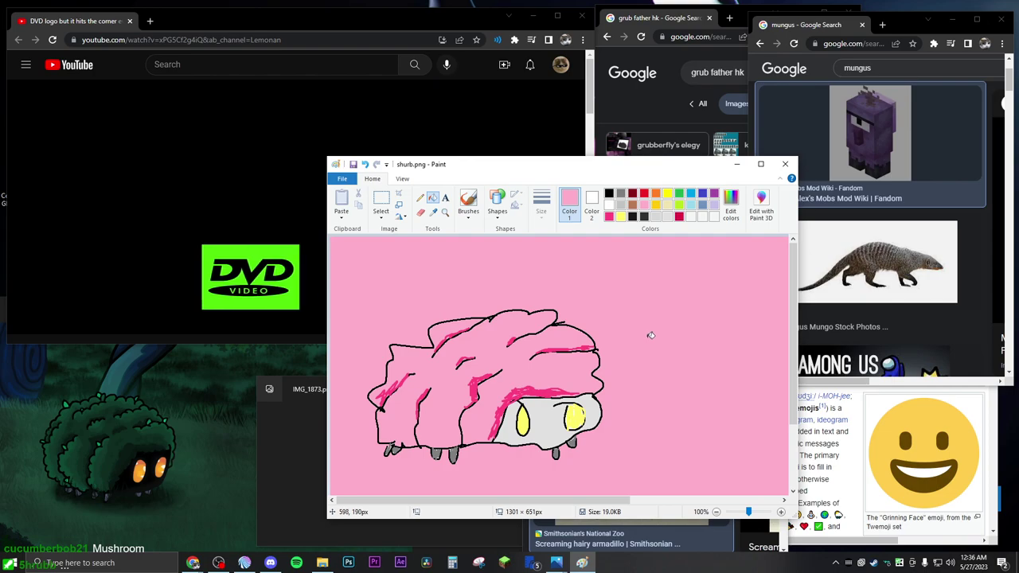
{"action": "left_click", "coordinate": [731, 203]}
{"action": "left_click", "coordinate": [646, 281]}
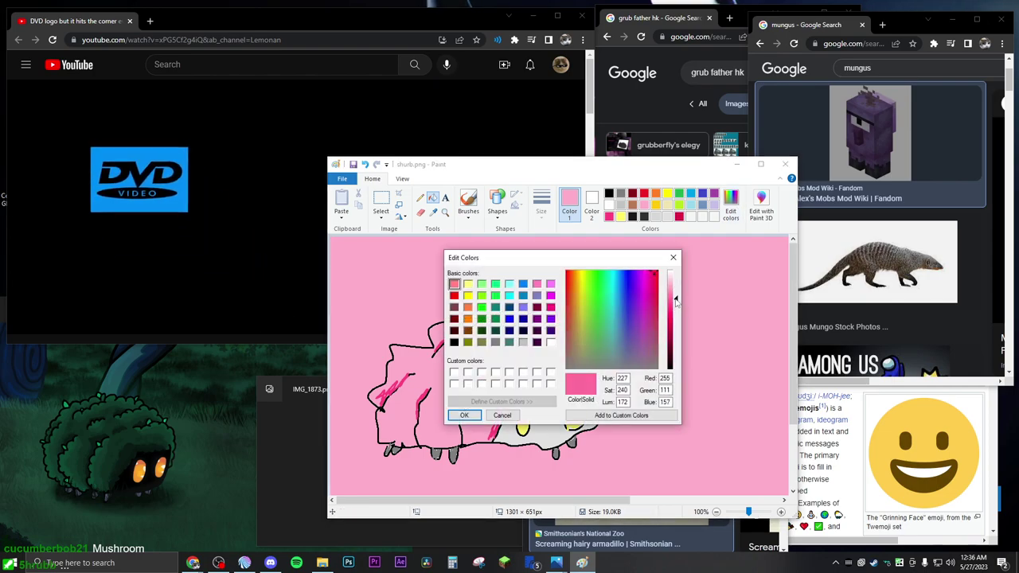
{"action": "left_click", "coordinate": [465, 418]}
{"action": "left_click", "coordinate": [605, 322]}
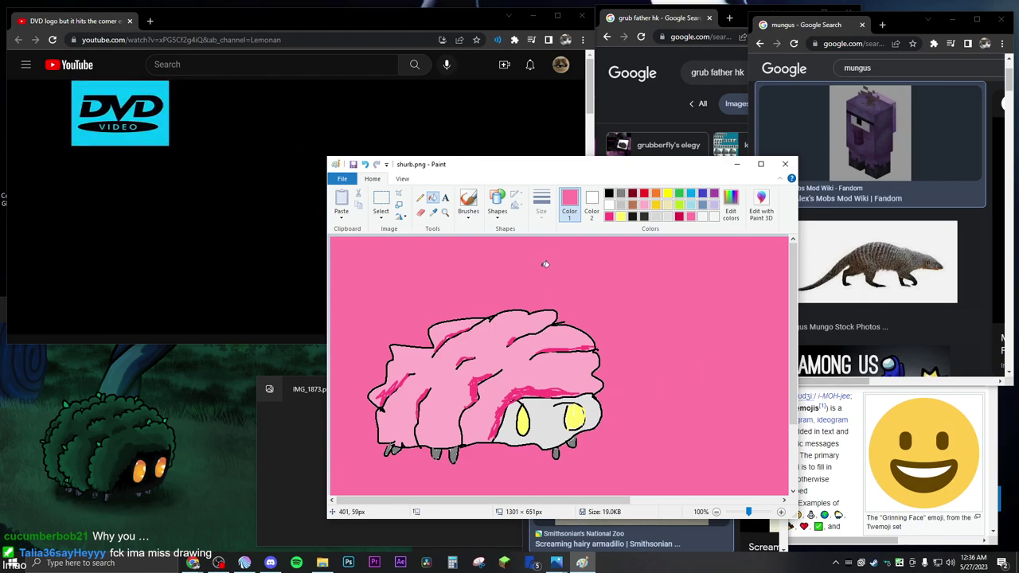
- Brush black branch outlines above the creature and a curved ground line across the canvas's lower-left corner
{"action": "left_click", "coordinate": [470, 204]}
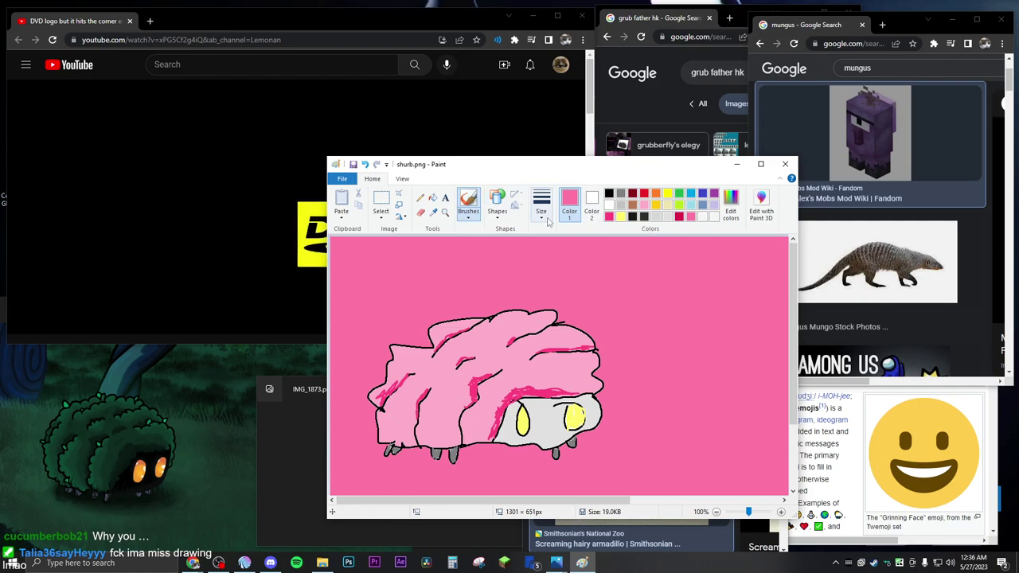
{"action": "left_click", "coordinate": [609, 195]}
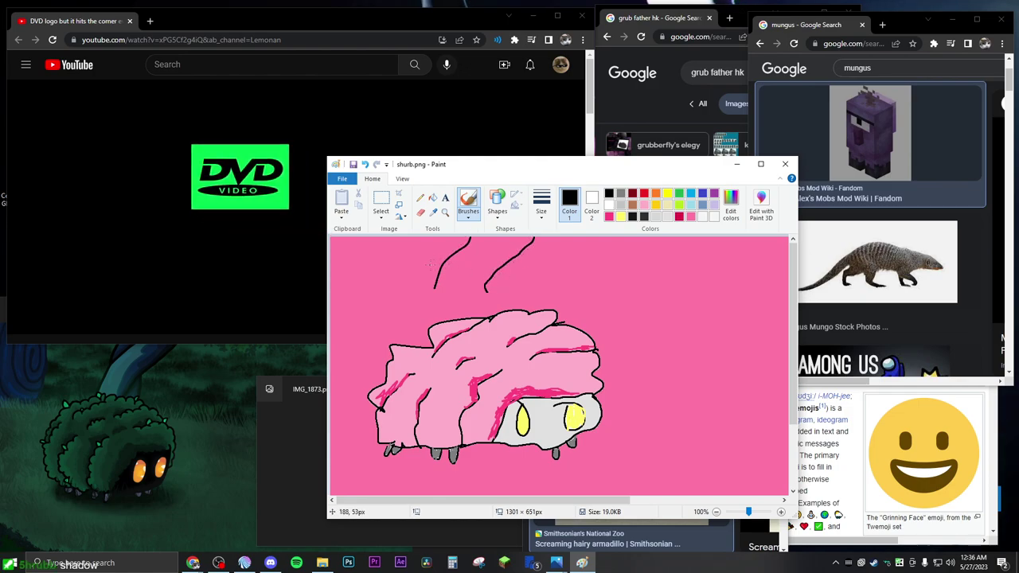
{"action": "left_click_drag", "start_coordinate": [449, 258], "coordinate": [442, 238]}
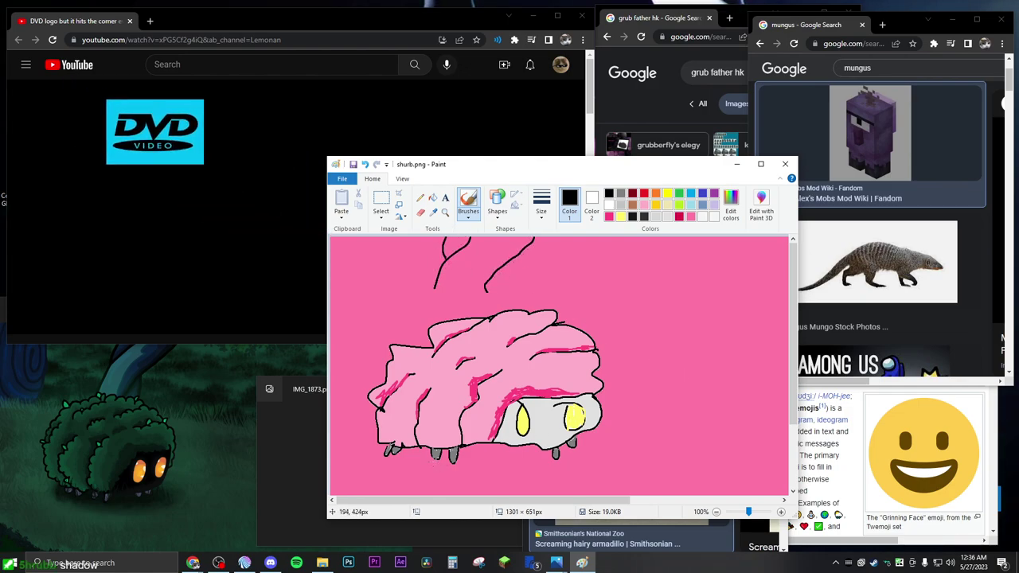
{"action": "left_click_drag", "start_coordinate": [333, 468], "coordinate": [387, 496]}
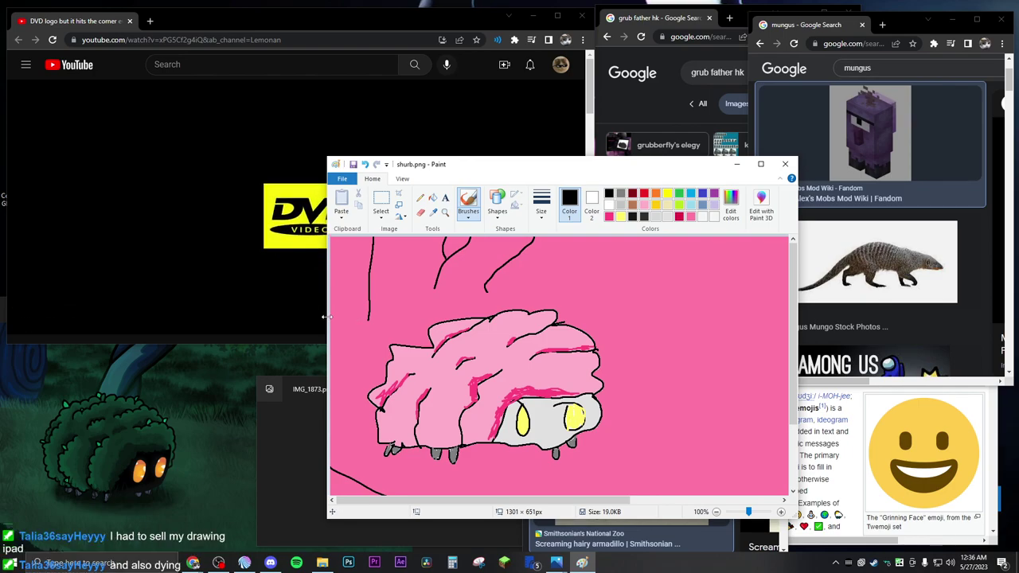
- Draw a black tree trunk edge with nested swirl arcs in the canvas's upper-left corner and cover the stray stroke ends with the background pink
{"action": "mouse_move", "coordinate": [368, 312]}
{"action": "left_mouse_down"}
{"action": "mouse_move", "coordinate": [334, 279]}
{"action": "mouse_move", "coordinate": [370, 243]}
{"action": "left_mouse_up"}
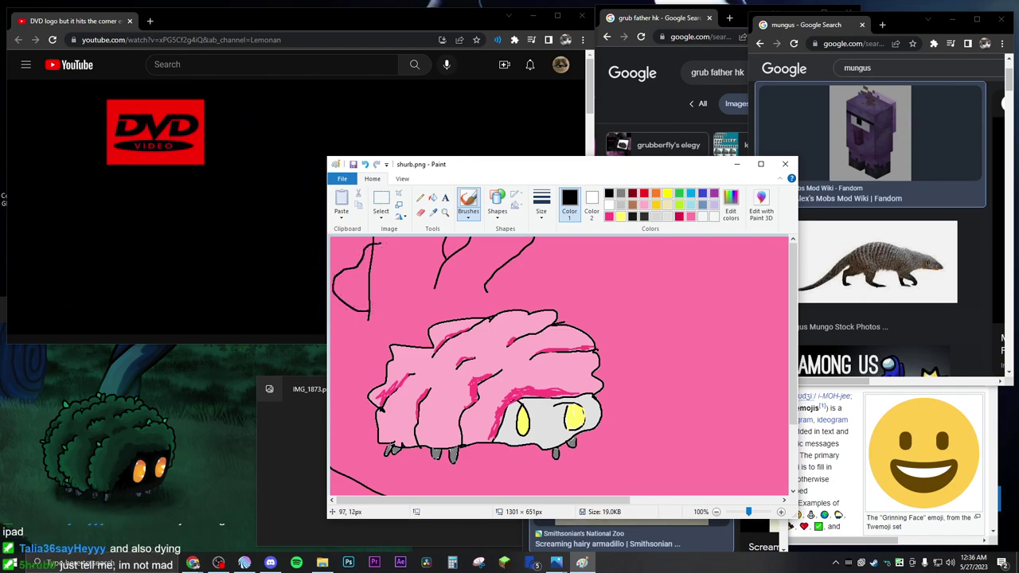
{"action": "left_click", "coordinate": [365, 164]}
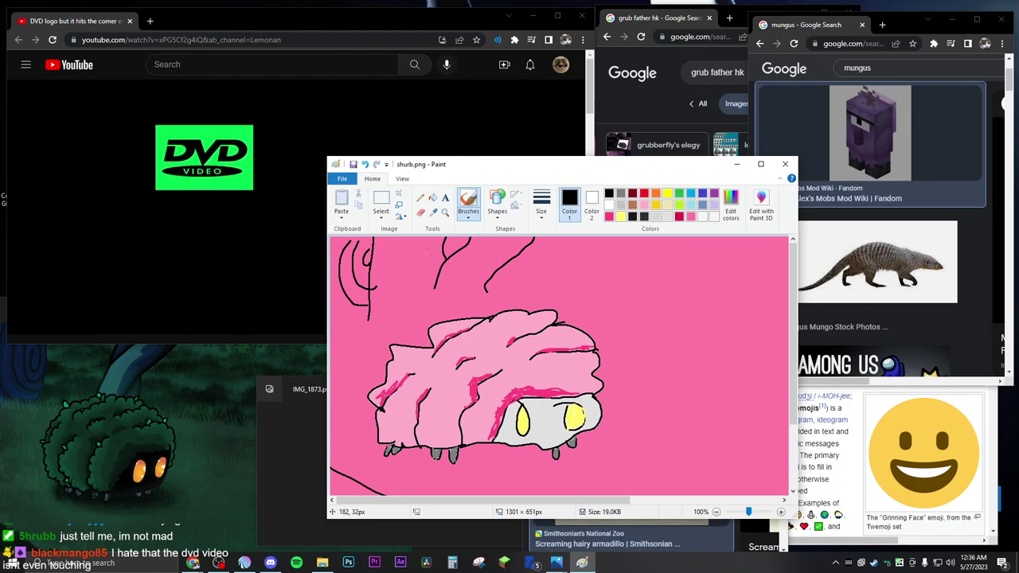
{"action": "left_click", "coordinate": [421, 212]}
{"action": "left_click_drag", "start_coordinate": [376, 282], "coordinate": [373, 294]}
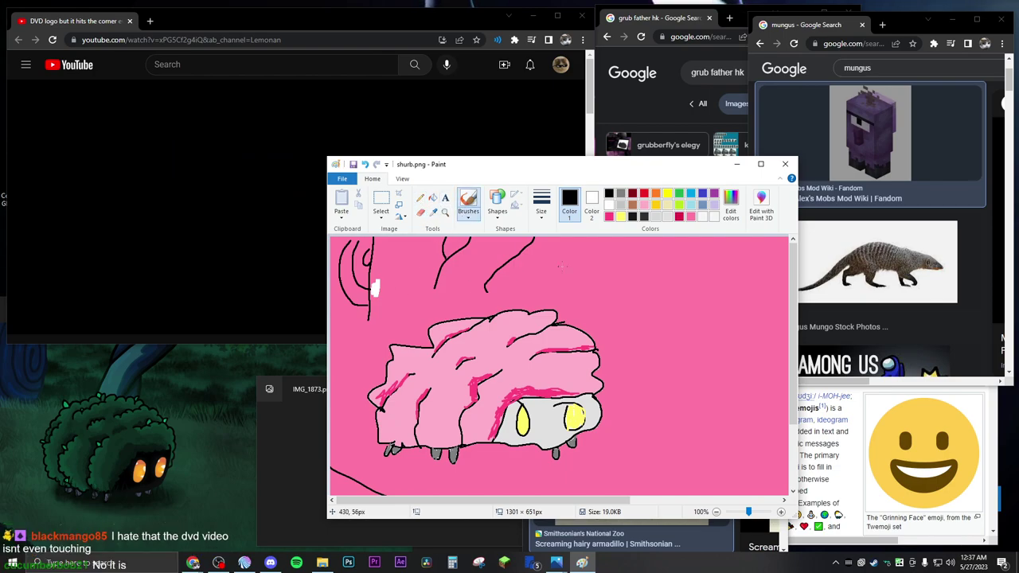
{"action": "left_click_drag", "start_coordinate": [379, 281], "coordinate": [371, 295]}
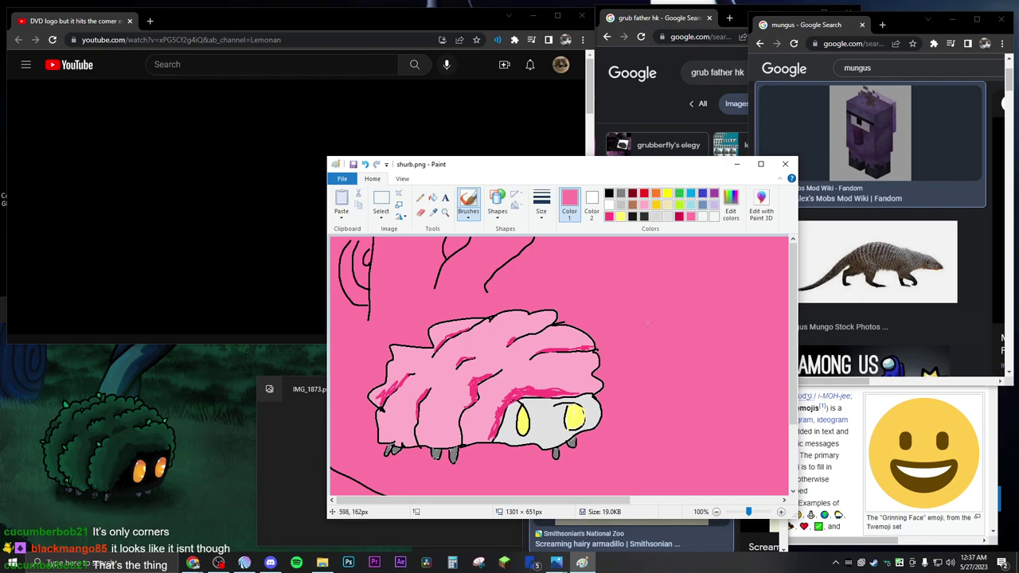
{"action": "mouse_move", "coordinate": [592, 170]}
{"action": "left_mouse_down"}
{"action": "mouse_move", "coordinate": [698, 233]}
{"action": "mouse_move", "coordinate": [731, 237]}
{"action": "mouse_move", "coordinate": [583, 209]}
{"action": "mouse_move", "coordinate": [570, 192]}
{"action": "mouse_move", "coordinate": [629, 308]}
{"action": "mouse_move", "coordinate": [640, 394]}
{"action": "mouse_move", "coordinate": [588, 402]}
{"action": "mouse_move", "coordinate": [565, 370]}
{"action": "left_mouse_up"}
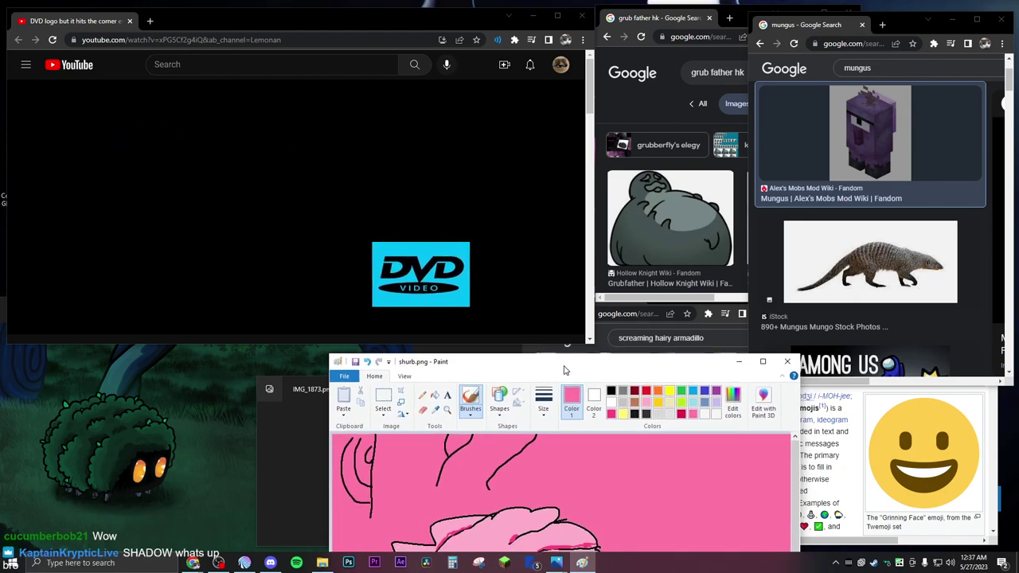
{"action": "left_click_drag", "start_coordinate": [563, 370], "coordinate": [551, 328]}
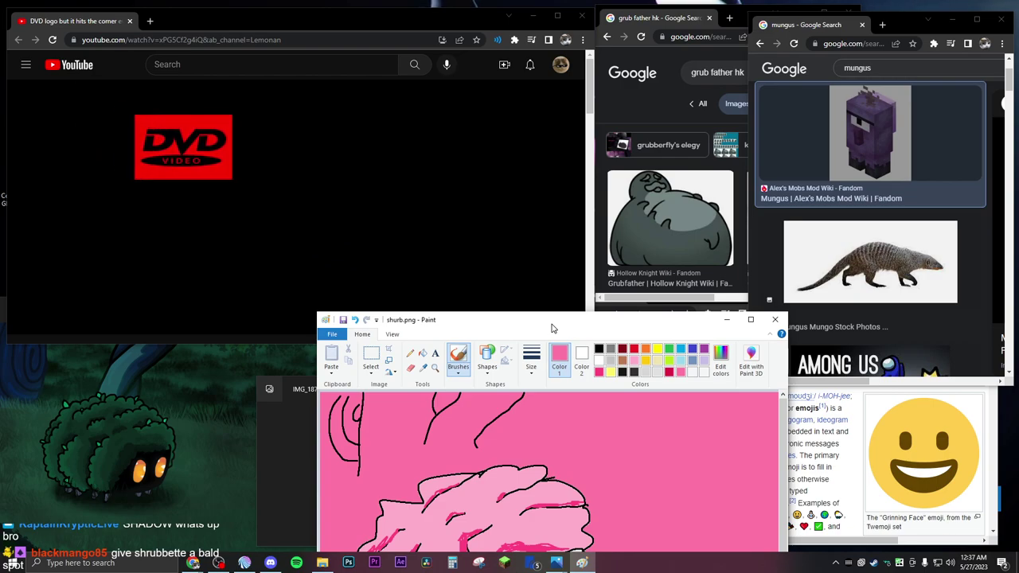
{"action": "mouse_move", "coordinate": [552, 328]}
{"action": "left_mouse_down"}
{"action": "mouse_move", "coordinate": [581, 186]}
{"action": "mouse_move", "coordinate": [577, 207]}
{"action": "mouse_move", "coordinate": [544, 198]}
{"action": "mouse_move", "coordinate": [532, 208]}
{"action": "mouse_move", "coordinate": [545, 196]}
{"action": "mouse_move", "coordinate": [636, 190]}
{"action": "mouse_move", "coordinate": [505, 182]}
{"action": "mouse_move", "coordinate": [584, 202]}
{"action": "mouse_move", "coordinate": [510, 199]}
{"action": "left_mouse_up"}
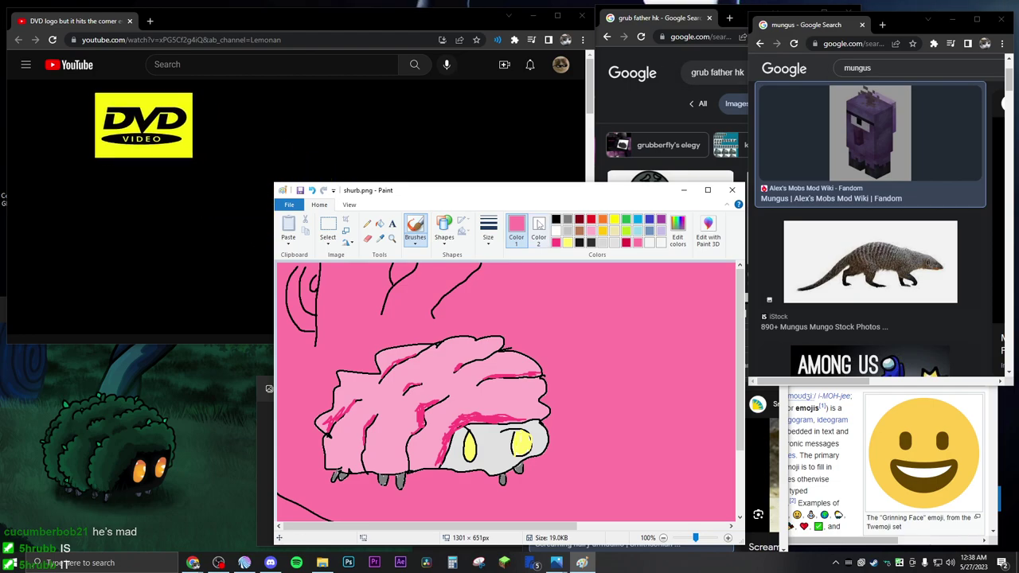
- Brush a black curved border with looping scribbles inside it in the upper-right area of the scene
{"action": "left_click", "coordinate": [556, 219]}
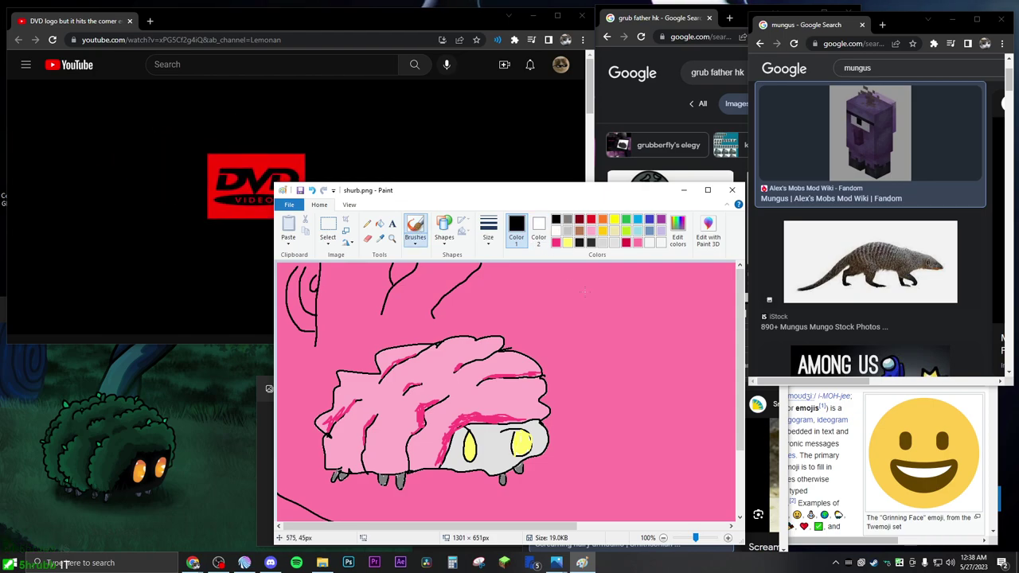
{"action": "mouse_move", "coordinate": [503, 198]}
{"action": "left_mouse_down"}
{"action": "mouse_move", "coordinate": [685, 205]}
{"action": "mouse_move", "coordinate": [608, 183]}
{"action": "mouse_move", "coordinate": [699, 229]}
{"action": "mouse_move", "coordinate": [626, 205]}
{"action": "mouse_move", "coordinate": [479, 211]}
{"action": "left_mouse_up"}
{"action": "left_click_drag", "start_coordinate": [618, 284], "coordinate": [701, 406]}
{"action": "mouse_move", "coordinate": [647, 292]}
{"action": "left_mouse_down"}
{"action": "mouse_move", "coordinate": [642, 328]}
{"action": "mouse_move", "coordinate": [662, 323]}
{"action": "mouse_move", "coordinate": [672, 304]}
{"action": "mouse_move", "coordinate": [699, 327]}
{"action": "left_mouse_up"}
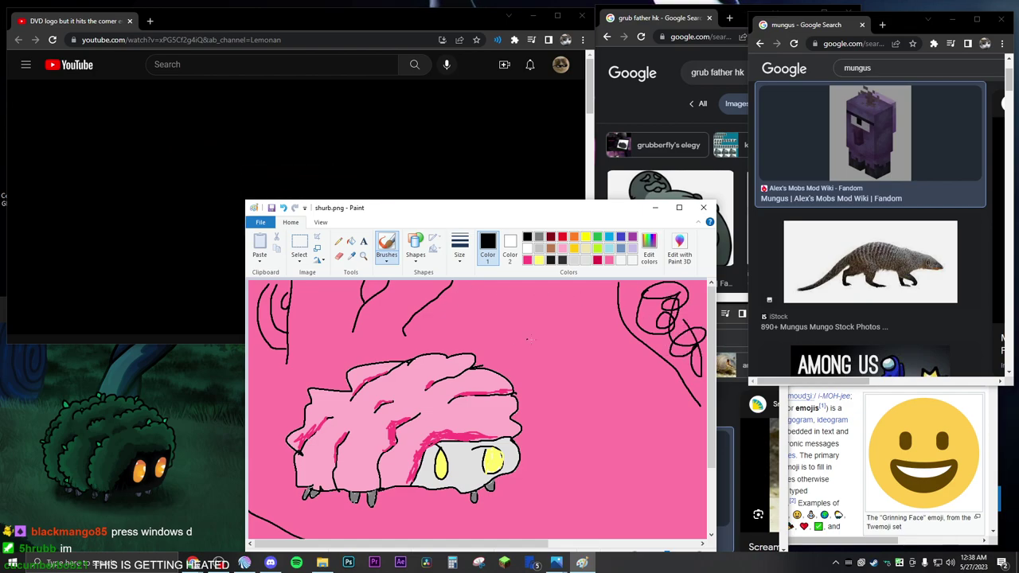
- Add short black grass dashes to the background between the branches and the looped corner shape
{"action": "left_click_drag", "start_coordinate": [592, 215], "coordinate": [597, 142]}
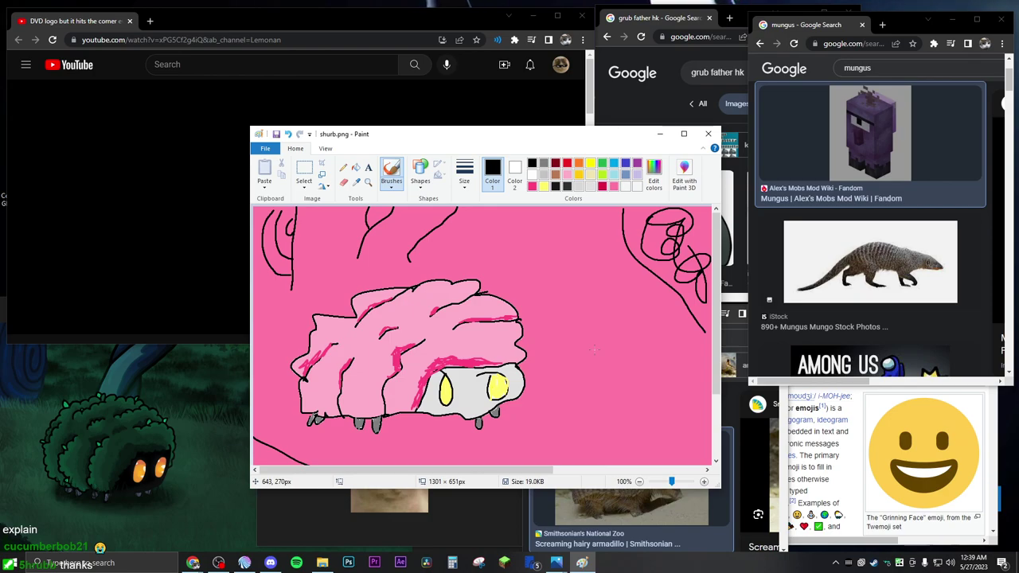
{"action": "mouse_move", "coordinate": [457, 127]}
{"action": "left_mouse_down"}
{"action": "mouse_move", "coordinate": [504, 156]}
{"action": "mouse_move", "coordinate": [508, 122]}
{"action": "mouse_move", "coordinate": [629, 148]}
{"action": "mouse_move", "coordinate": [582, 158]}
{"action": "left_mouse_up"}
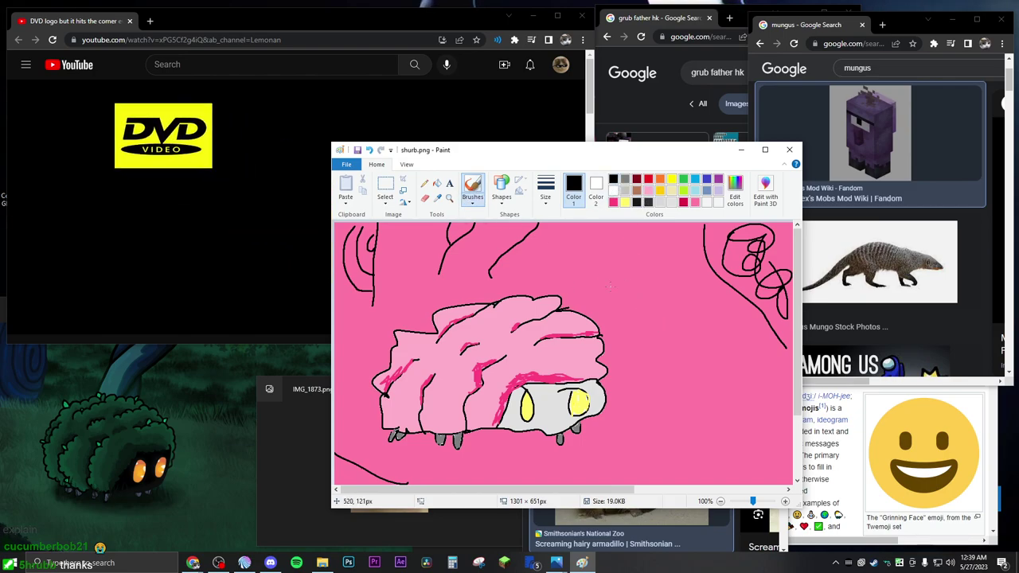
{"action": "left_click_drag", "start_coordinate": [621, 281], "coordinate": [630, 280]}
{"action": "mouse_move", "coordinate": [652, 279]}
{"action": "left_mouse_down"}
{"action": "mouse_move", "coordinate": [727, 305]}
{"action": "mouse_move", "coordinate": [760, 328]}
{"action": "left_mouse_up"}
{"action": "left_click_drag", "start_coordinate": [561, 275], "coordinate": [582, 253]}
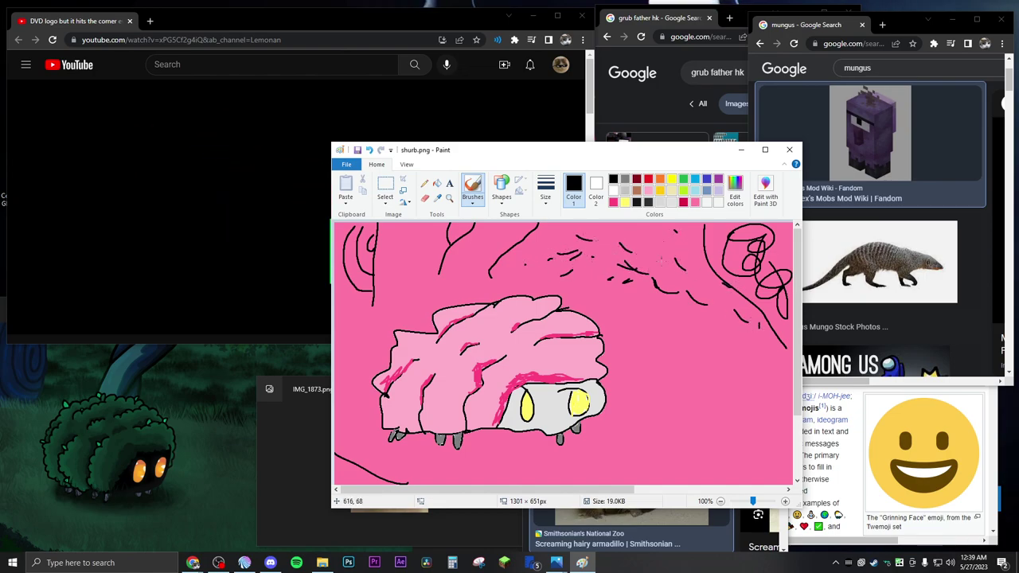
- Add short black ground strokes beneath the creature's face and along the lower-right part of the scene
{"action": "mouse_move", "coordinate": [521, 446]}
{"action": "left_mouse_down"}
{"action": "mouse_move", "coordinate": [583, 446]}
{"action": "mouse_move", "coordinate": [625, 428]}
{"action": "left_mouse_up"}
{"action": "left_click_drag", "start_coordinate": [700, 477], "coordinate": [769, 466]}
{"action": "left_click_drag", "start_coordinate": [659, 471], "coordinate": [678, 467]}
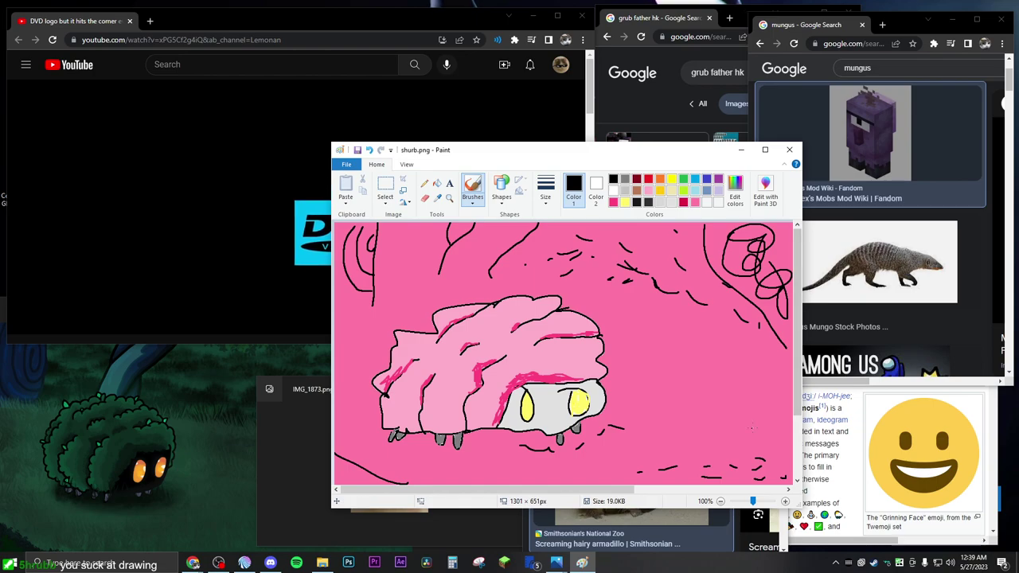
- Zoom the drawing out to 50%, shrink the Paint window around it, and place it over the mungus search window
{"action": "mouse_move", "coordinate": [674, 160]}
{"action": "left_mouse_down"}
{"action": "mouse_move", "coordinate": [663, 102]}
{"action": "mouse_move", "coordinate": [649, 114]}
{"action": "left_mouse_up"}
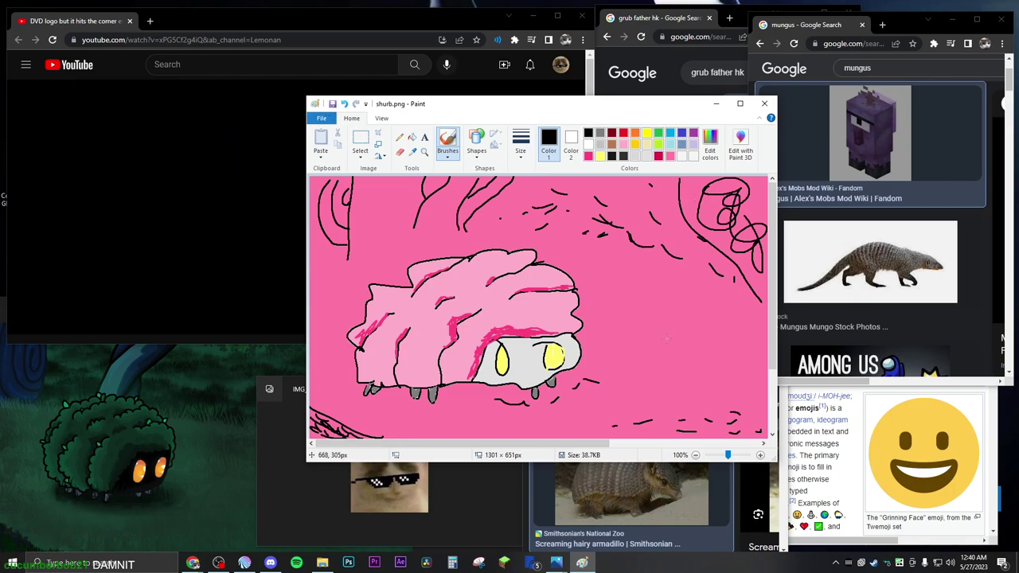
{"action": "mouse_move", "coordinate": [602, 111]}
{"action": "left_mouse_down"}
{"action": "mouse_move", "coordinate": [255, 188]}
{"action": "mouse_move", "coordinate": [674, 106]}
{"action": "mouse_move", "coordinate": [434, 184]}
{"action": "mouse_move", "coordinate": [448, 211]}
{"action": "mouse_move", "coordinate": [448, 298]}
{"action": "mouse_move", "coordinate": [353, 291]}
{"action": "mouse_move", "coordinate": [353, 269]}
{"action": "mouse_move", "coordinate": [843, 230]}
{"action": "mouse_move", "coordinate": [606, 174]}
{"action": "mouse_move", "coordinate": [586, 145]}
{"action": "left_mouse_up"}
{"action": "left_click_drag", "start_coordinate": [760, 496], "coordinate": [756, 497]}
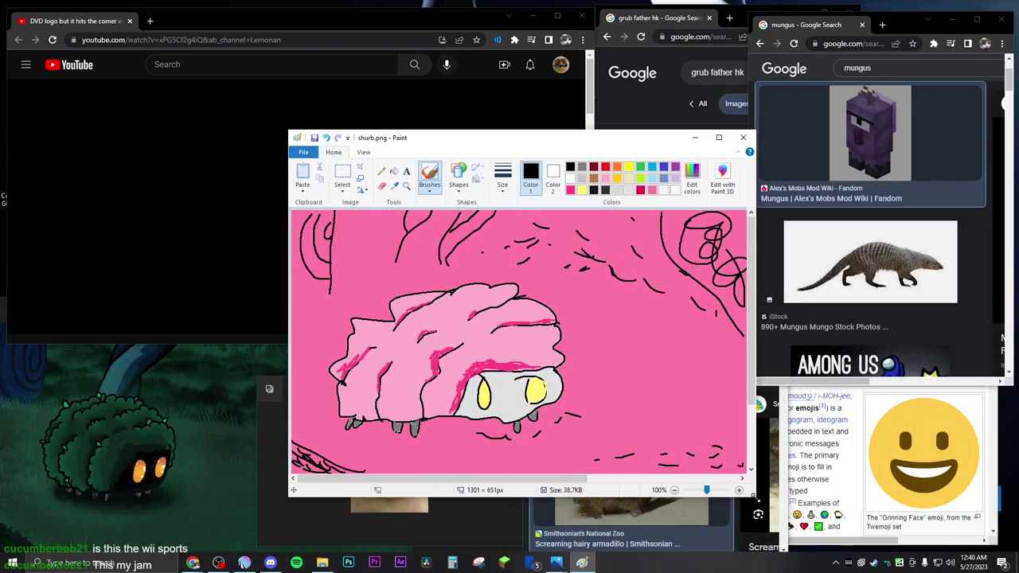
{"action": "left_click", "coordinate": [678, 490]}
{"action": "left_click", "coordinate": [678, 490]}
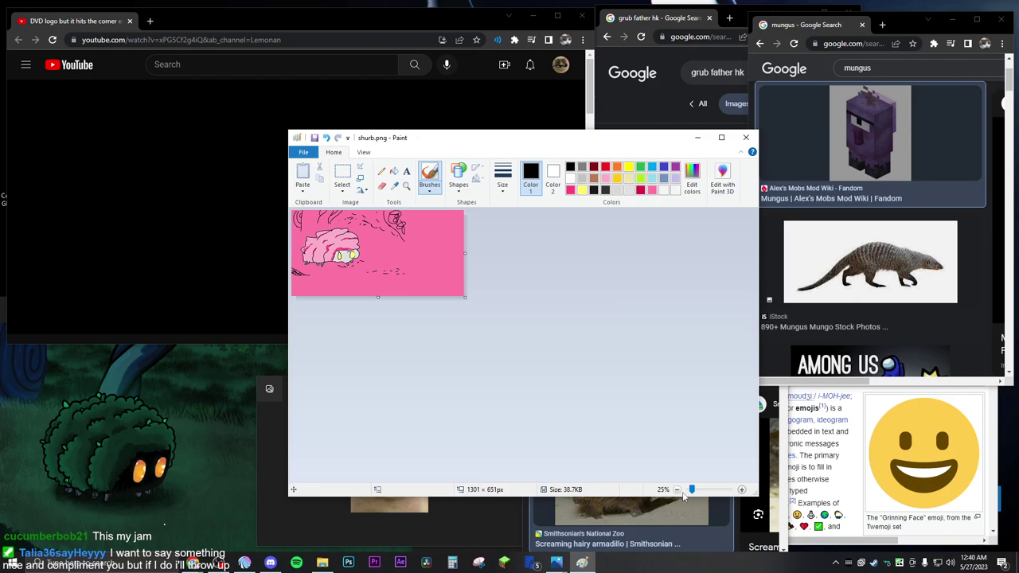
{"action": "left_click", "coordinate": [742, 489]}
{"action": "mouse_move", "coordinate": [755, 494]}
{"action": "left_mouse_down"}
{"action": "mouse_move", "coordinate": [583, 412]}
{"action": "mouse_move", "coordinate": [525, 362]}
{"action": "left_mouse_up"}
{"action": "mouse_move", "coordinate": [428, 147]}
{"action": "left_mouse_down"}
{"action": "mouse_move", "coordinate": [594, 198]}
{"action": "mouse_move", "coordinate": [897, 230]}
{"action": "mouse_move", "coordinate": [900, 190]}
{"action": "left_mouse_up"}
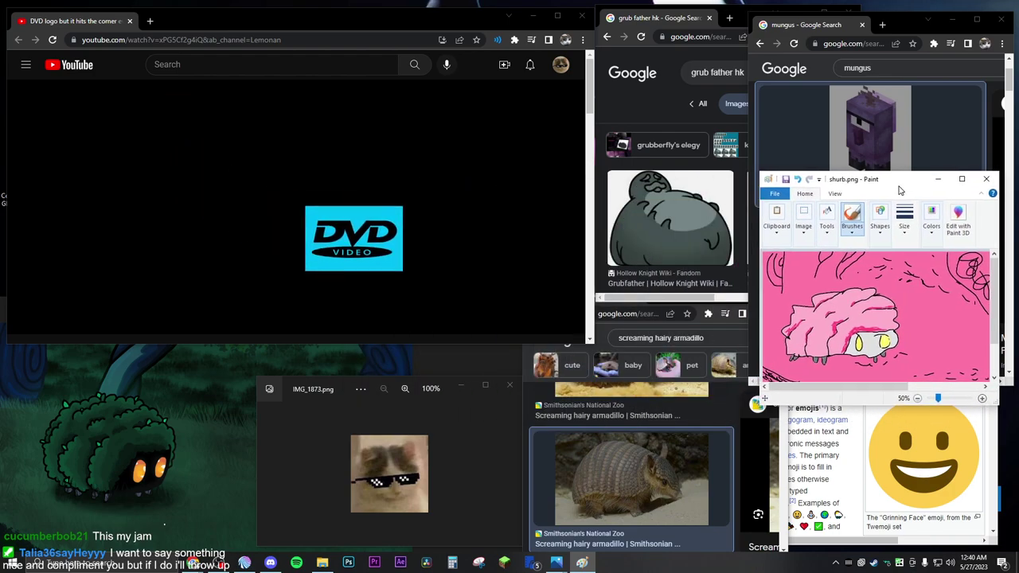
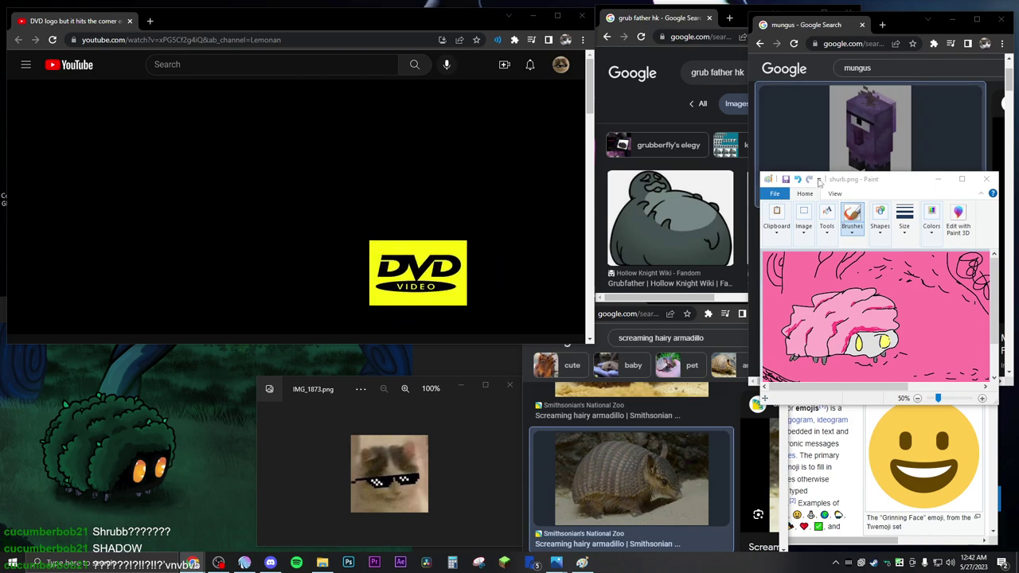
- Close the Paint drawing, the mungus, grub father hk, Emoji and armadillo browser windows, and the IMG_1873.png picture
{"action": "left_click_drag", "start_coordinate": [802, 180], "coordinate": [591, 175]}
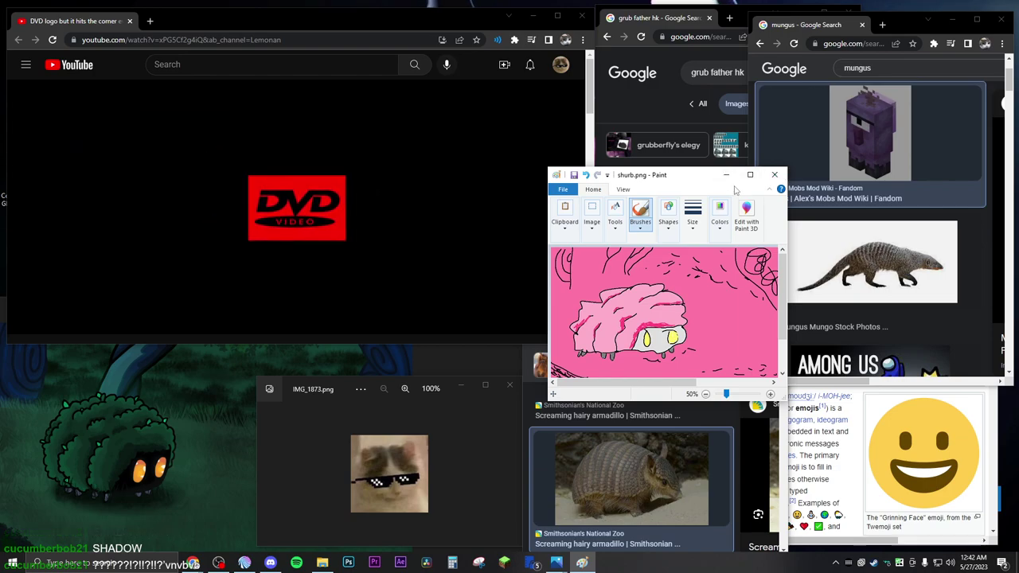
{"action": "left_click", "coordinate": [773, 175]}
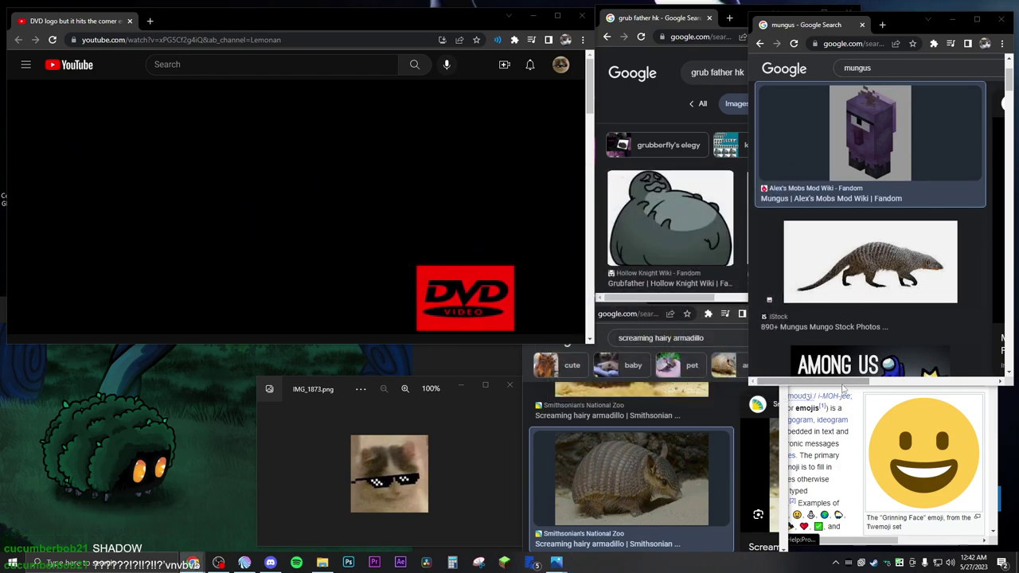
{"action": "left_click", "coordinate": [1002, 24]}
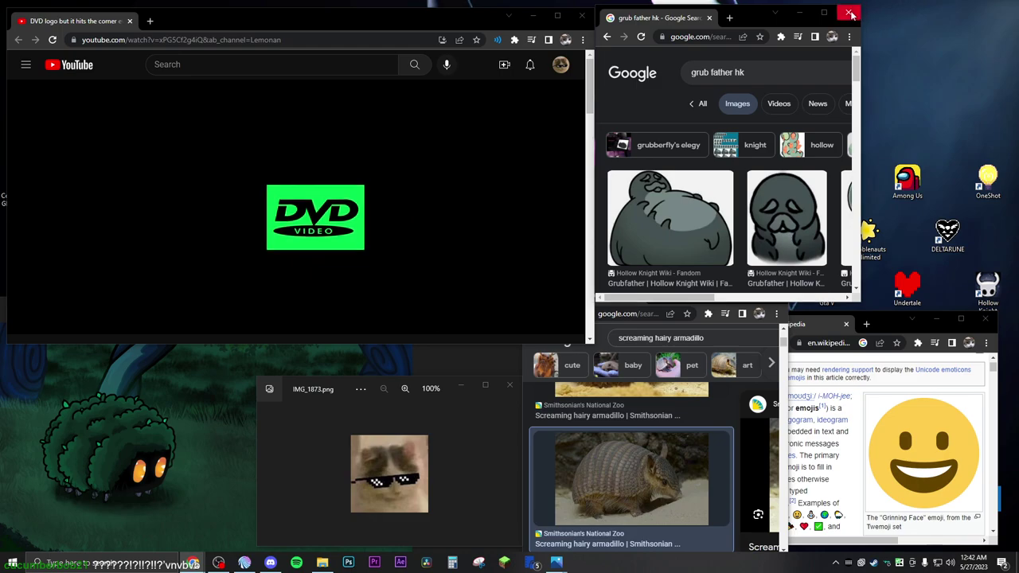
{"action": "left_click", "coordinate": [849, 14]}
{"action": "left_click", "coordinate": [980, 322]}
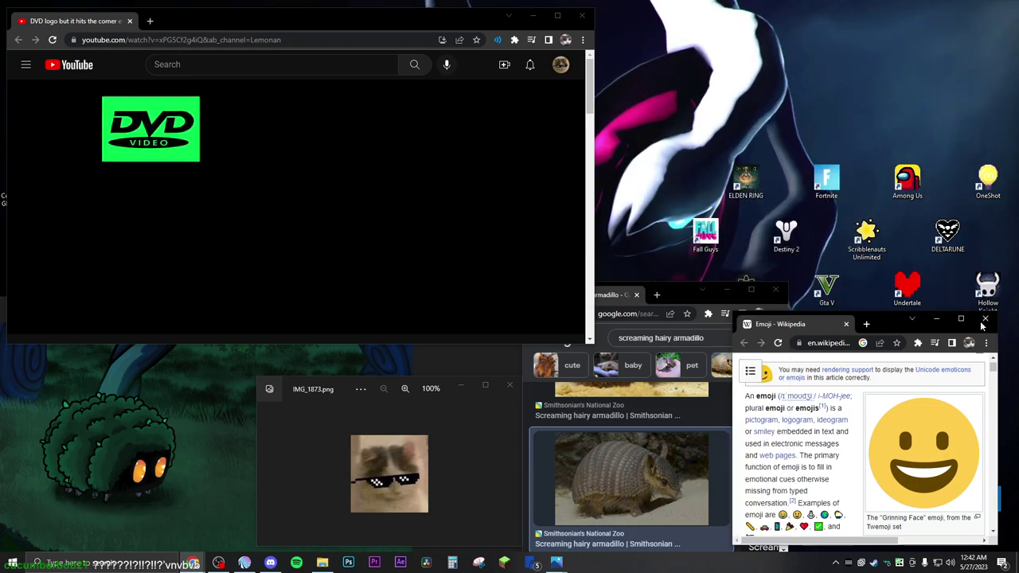
{"action": "left_click", "coordinate": [984, 319]}
{"action": "left_click", "coordinate": [774, 289]}
{"action": "left_click", "coordinate": [510, 386]}
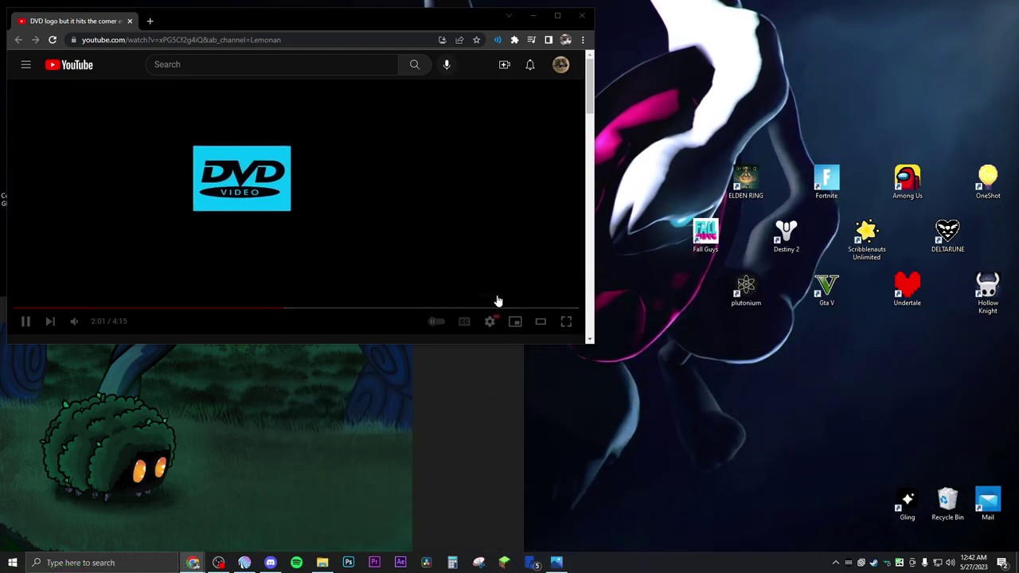
{"action": "left_click_drag", "start_coordinate": [386, 24], "coordinate": [689, 83]}
{"action": "mouse_move", "coordinate": [298, 312]}
{"action": "left_mouse_down"}
{"action": "mouse_move", "coordinate": [541, 311]}
{"action": "mouse_move", "coordinate": [295, 315]}
{"action": "left_mouse_up"}
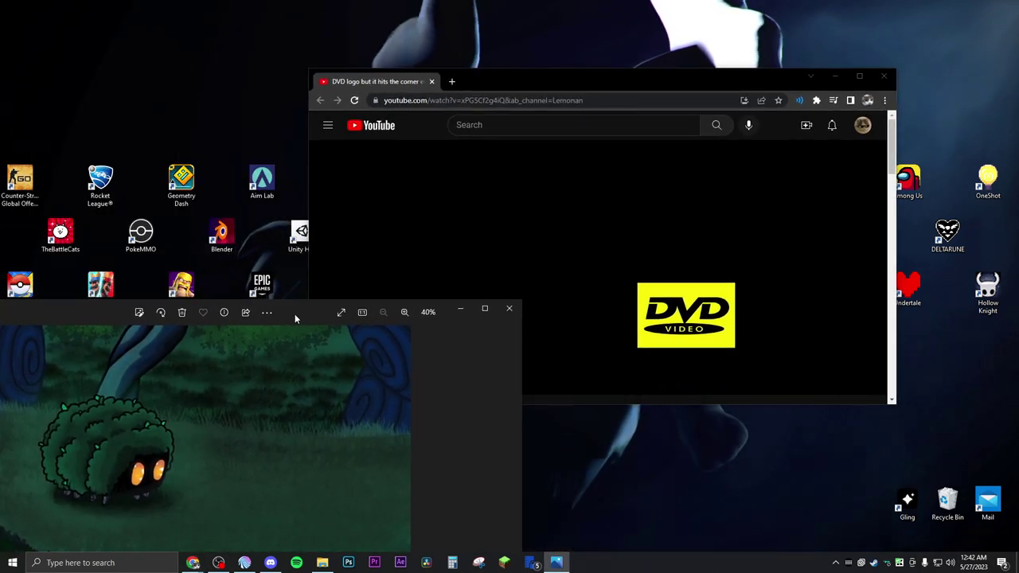
{"action": "left_click_drag", "start_coordinate": [665, 92], "coordinate": [551, 156]}
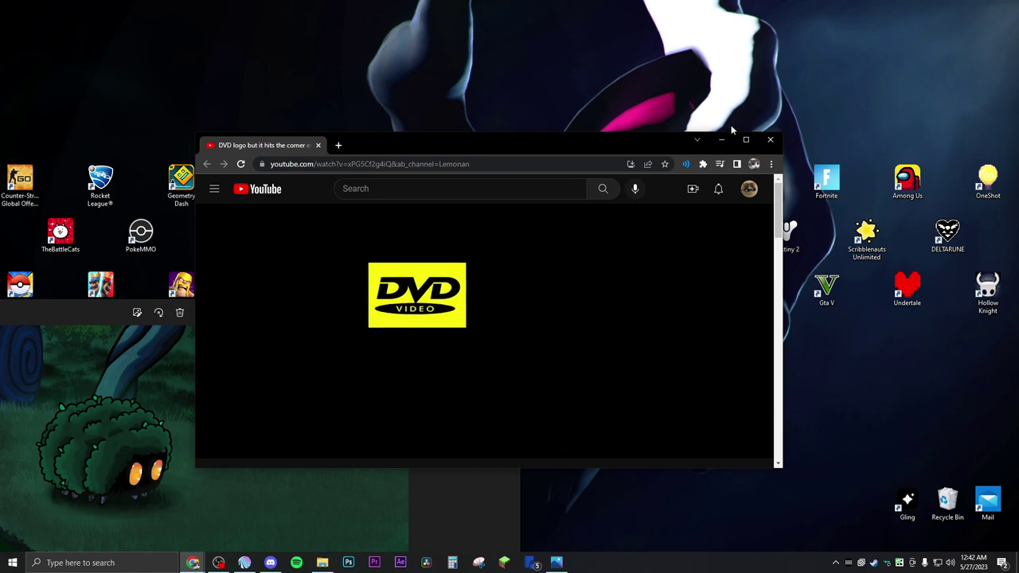
{"action": "left_click_drag", "start_coordinate": [643, 149], "coordinate": [856, 236]}
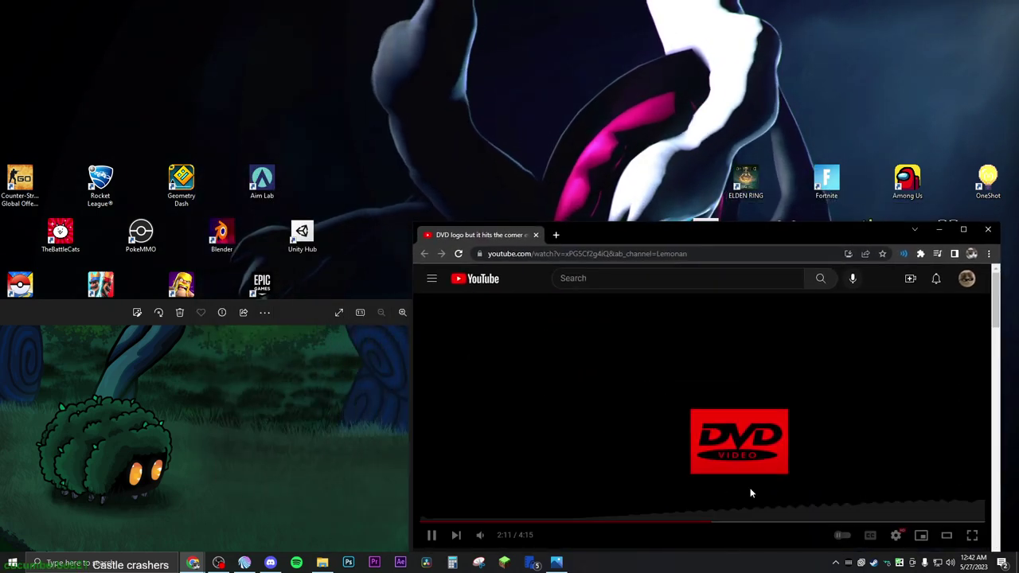
{"action": "left_click_drag", "start_coordinate": [752, 241], "coordinate": [518, 362]}
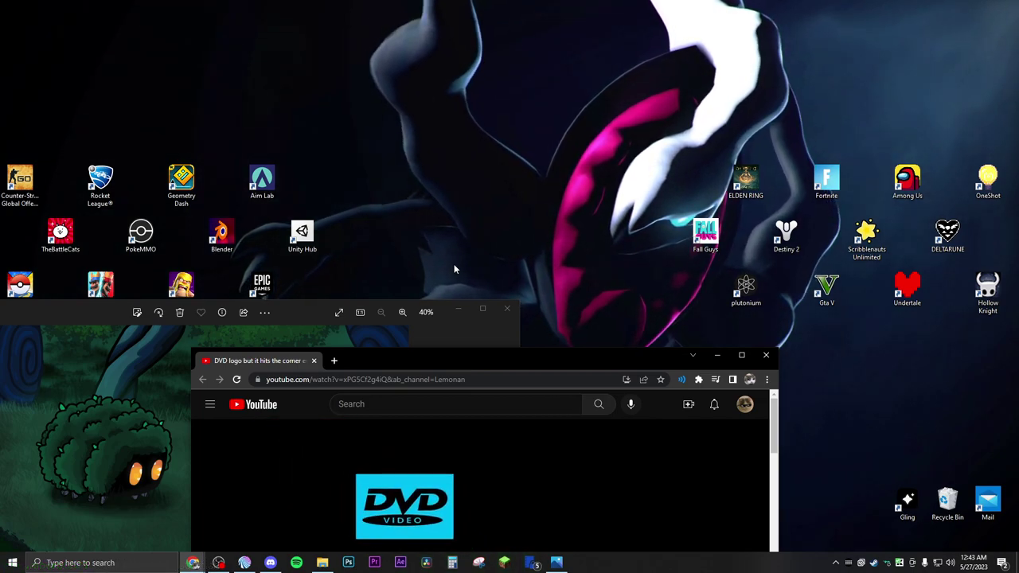
{"action": "left_click_drag", "start_coordinate": [448, 365], "coordinate": [504, 340]}
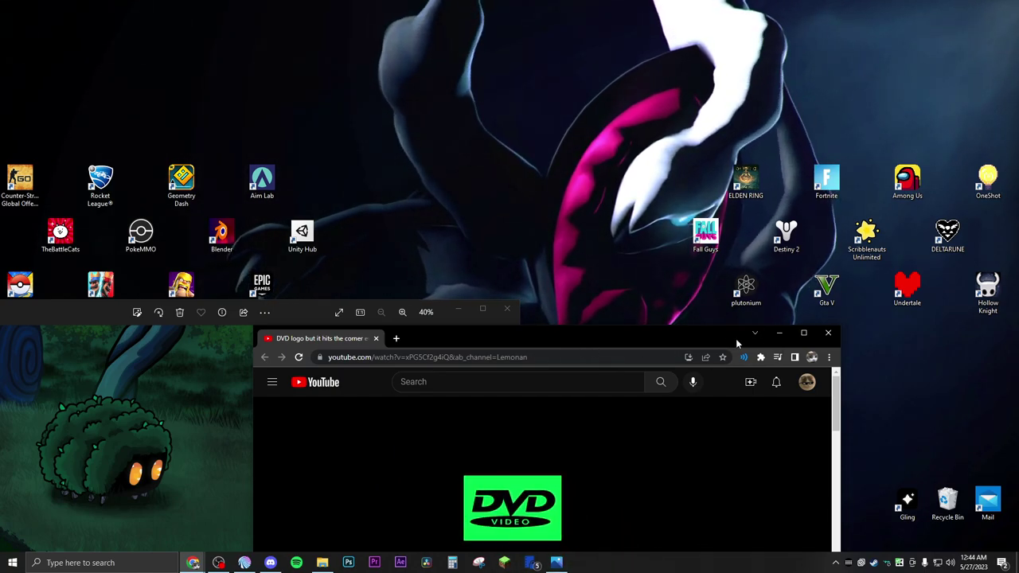
{"action": "left_click_drag", "start_coordinate": [662, 341], "coordinate": [677, 253]}
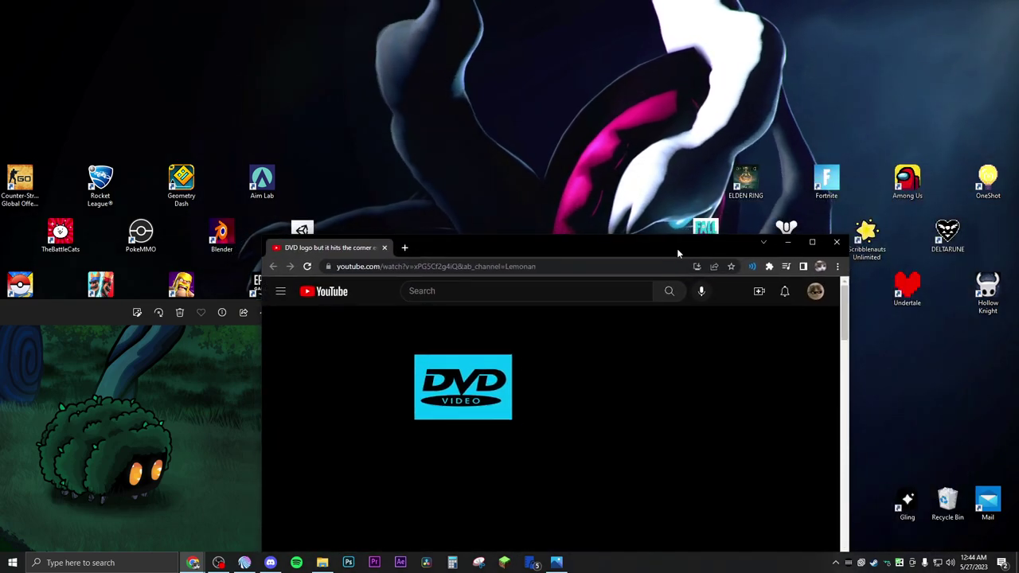
- Close the DVD logo video and the bush creature picture, and launch The Battle Cats from the desktop
{"action": "left_click", "coordinate": [836, 242]}
{"action": "left_click", "coordinate": [506, 310]}
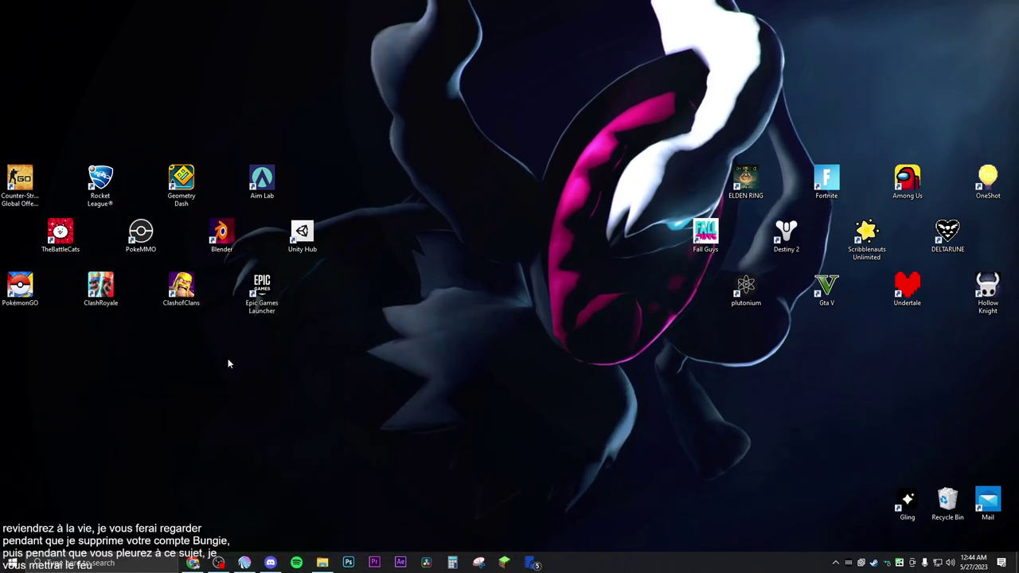
{"action": "double_click", "coordinate": [60, 239]}
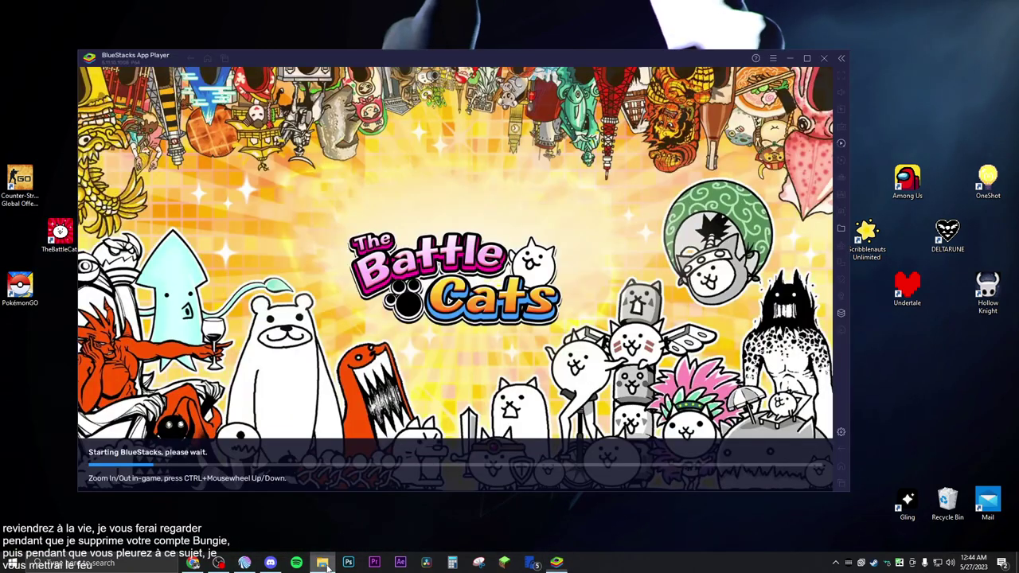
{"action": "right_click", "coordinate": [322, 562]}
{"action": "left_click", "coordinate": [406, 528]}
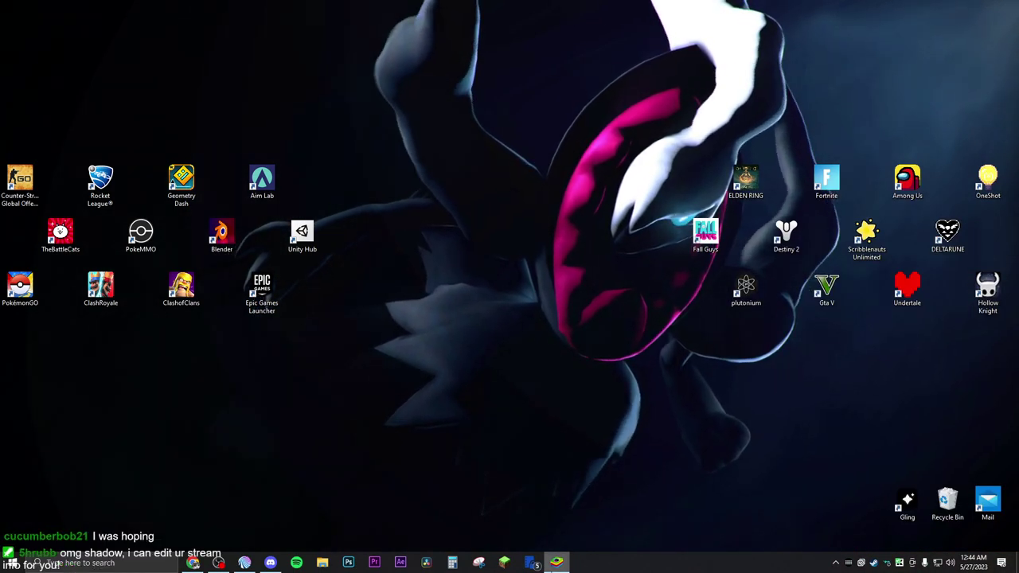
{"action": "left_click_drag", "start_coordinate": [2, 4], "coordinate": [438, 239]}
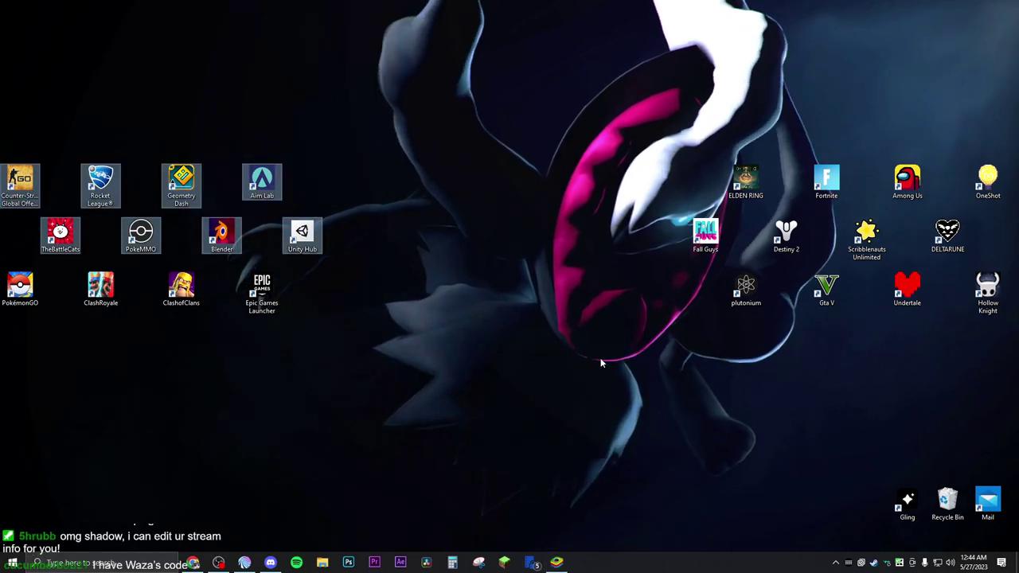
{"action": "left_click_drag", "start_coordinate": [104, 6], "coordinate": [4, 42]}
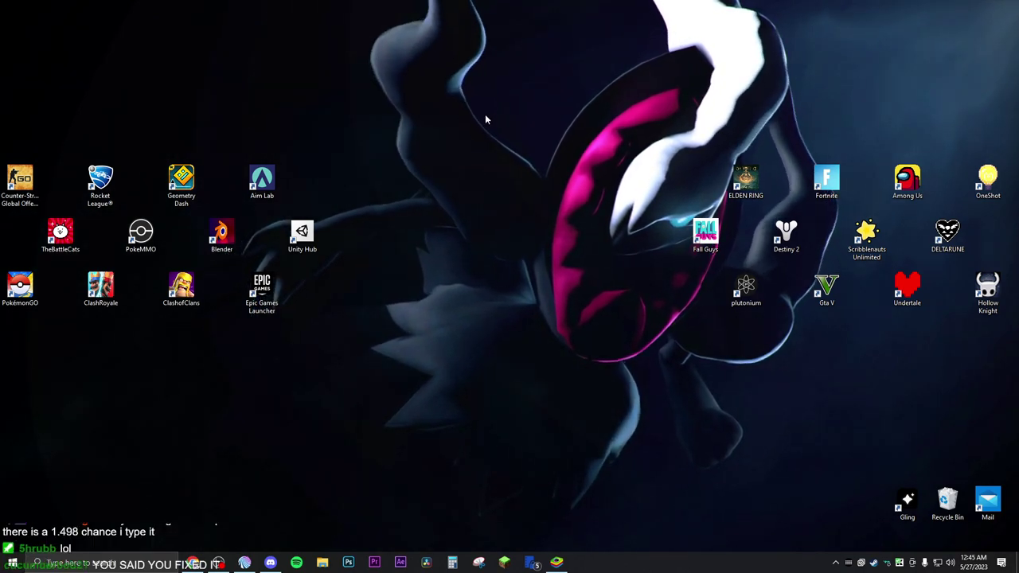
{"action": "left_click_drag", "start_coordinate": [273, 5], "coordinate": [458, 223]}
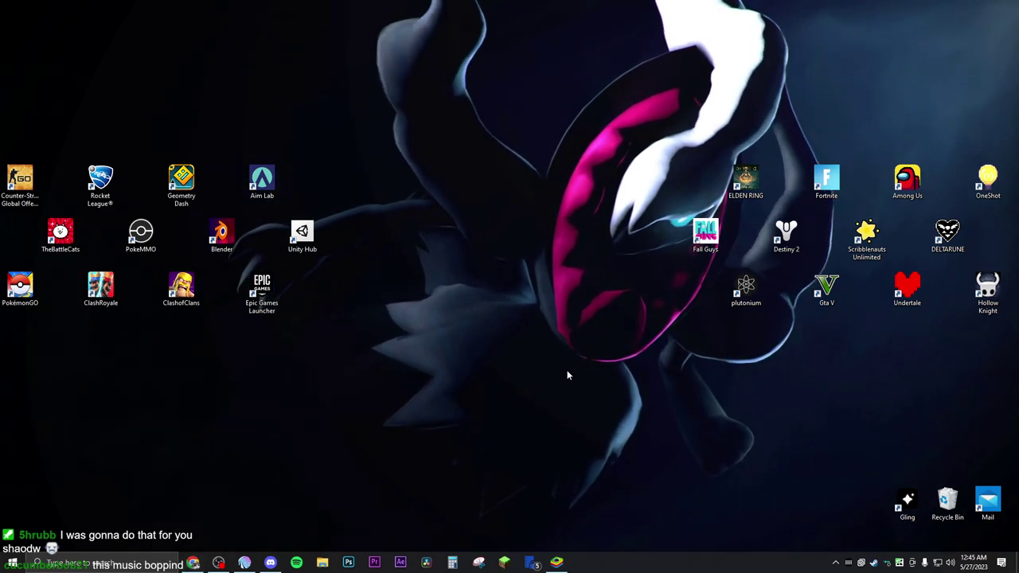
{"action": "key", "text": "alt+Tab"}
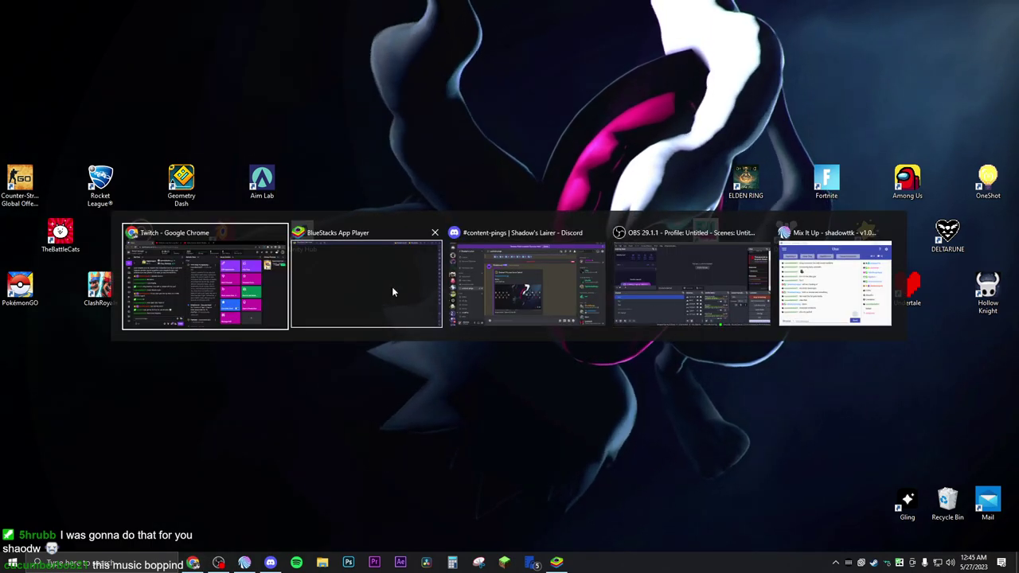
{"action": "key", "text": "Escape"}
{"action": "right_click", "coordinate": [557, 562]}
{"action": "left_click", "coordinate": [509, 542]}
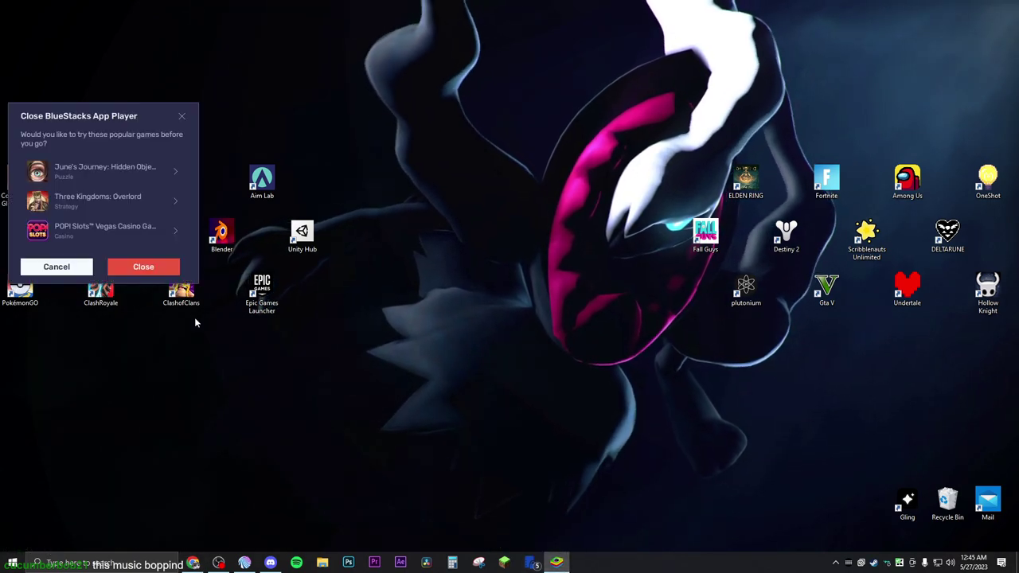
{"action": "left_click", "coordinate": [85, 270]}
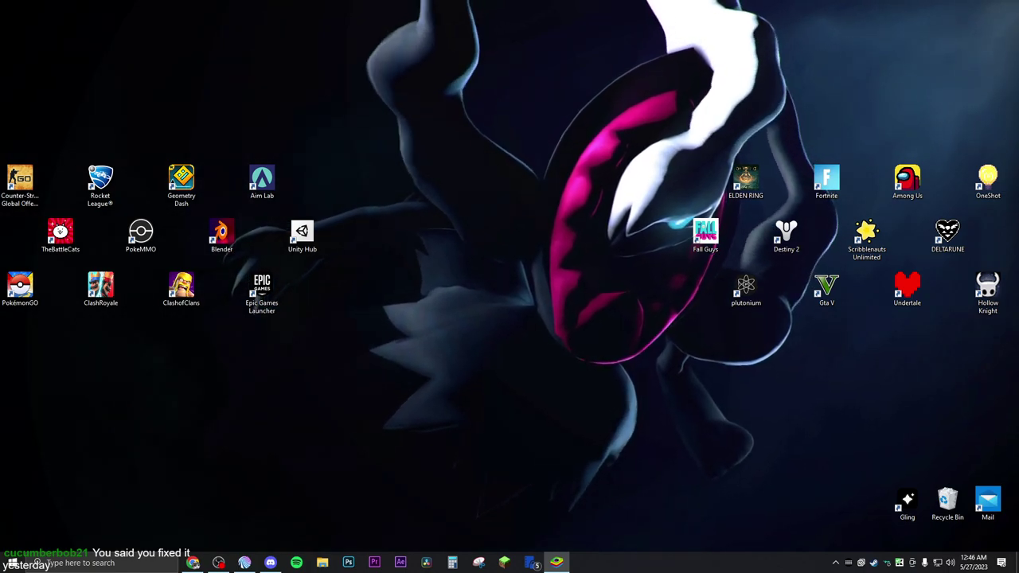
- Switch to the BlueStacks App Player and show The Battle Cats in full screen
{"action": "key", "text": "alt+Tab"}
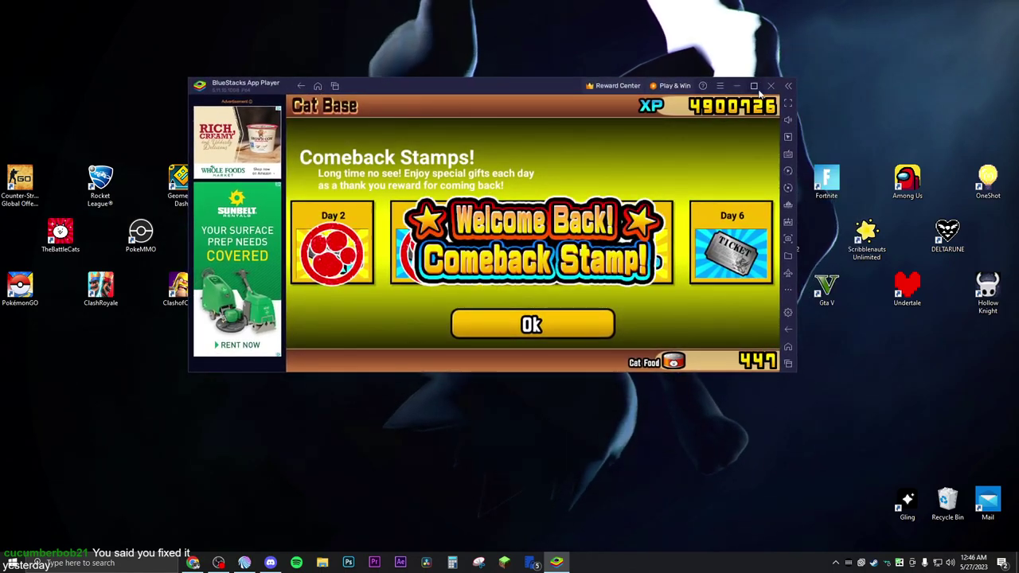
{"action": "left_click", "coordinate": [754, 86]}
{"action": "key", "text": "F11"}
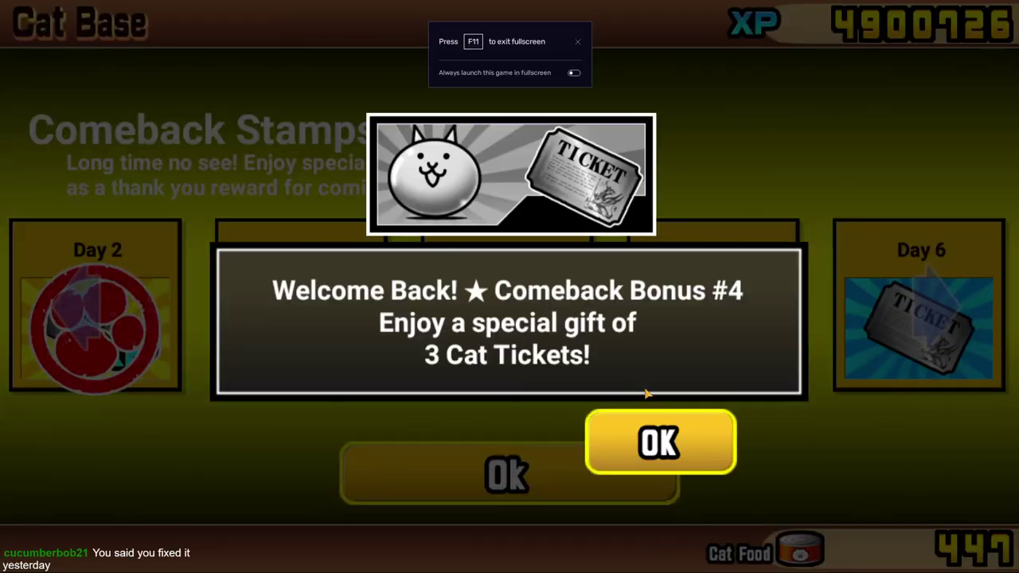
- Accept the Comeback Bonus and login stamp gifts, dismiss the promotions including the Platinum Package offer, and return to the Cat Base
{"action": "left_click", "coordinate": [667, 451]}
{"action": "left_click", "coordinate": [717, 459]}
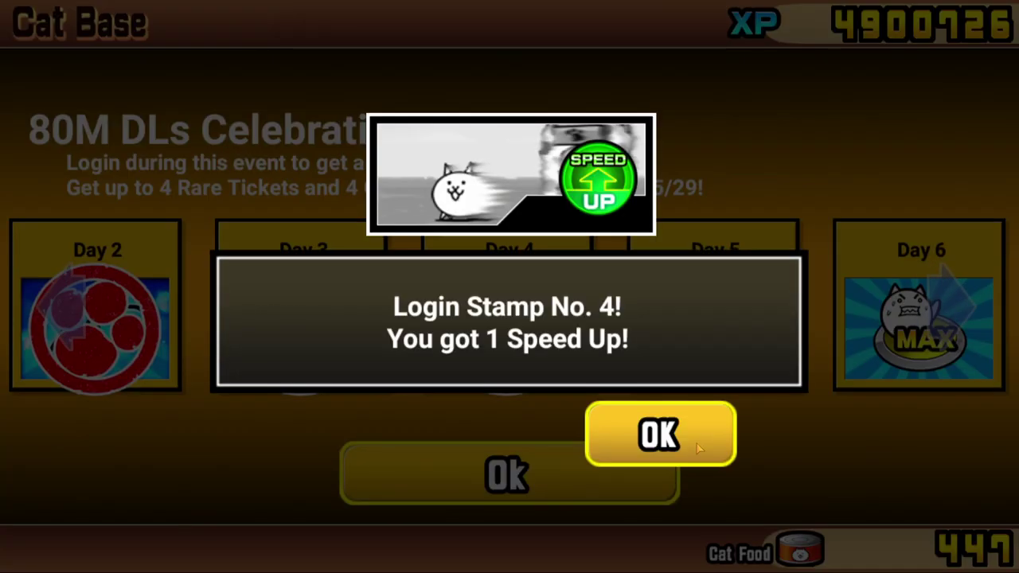
{"action": "left_click", "coordinate": [690, 411]}
{"action": "left_click", "coordinate": [738, 420]}
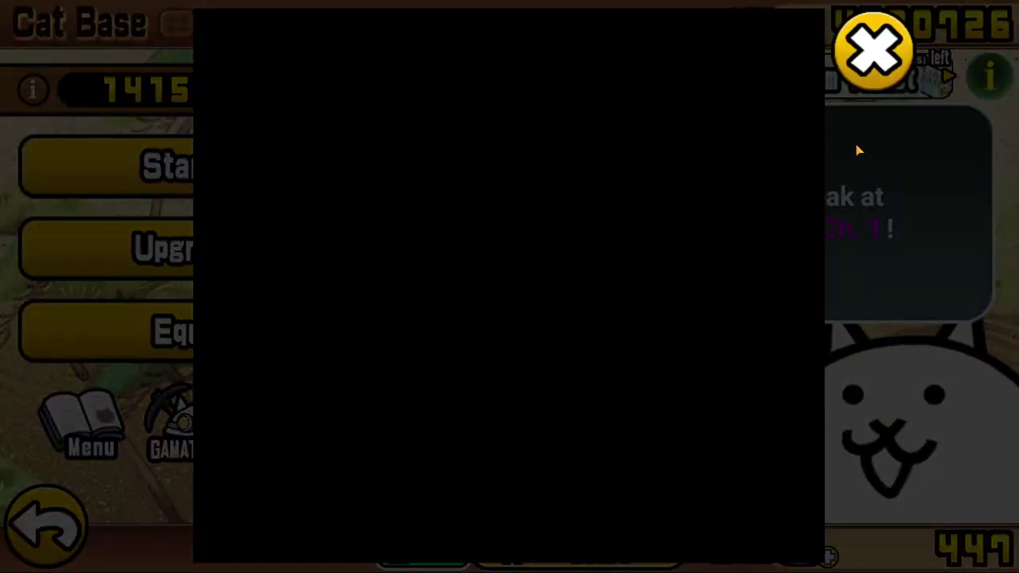
{"action": "left_click", "coordinate": [863, 68]}
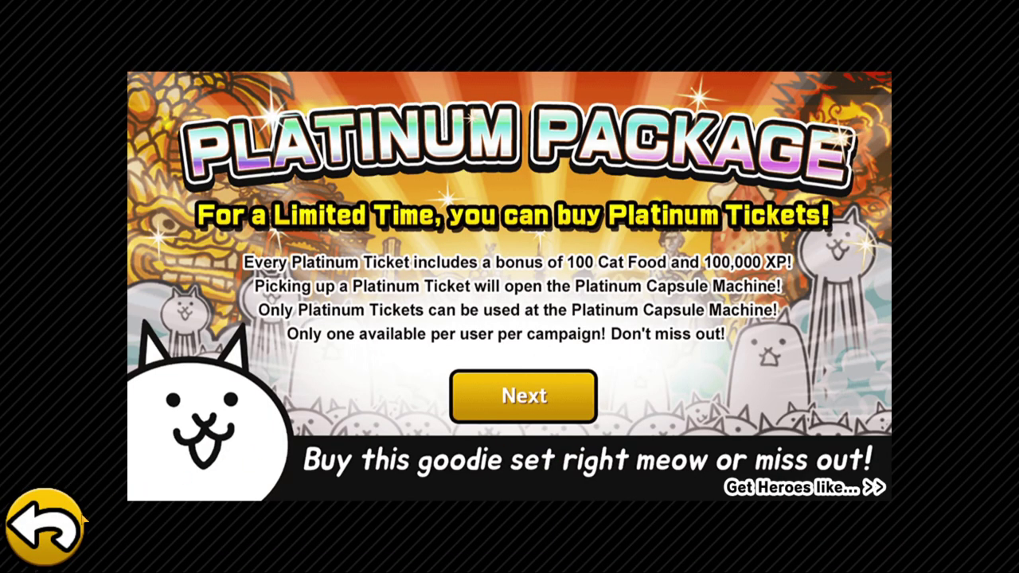
{"action": "left_click", "coordinate": [88, 516]}
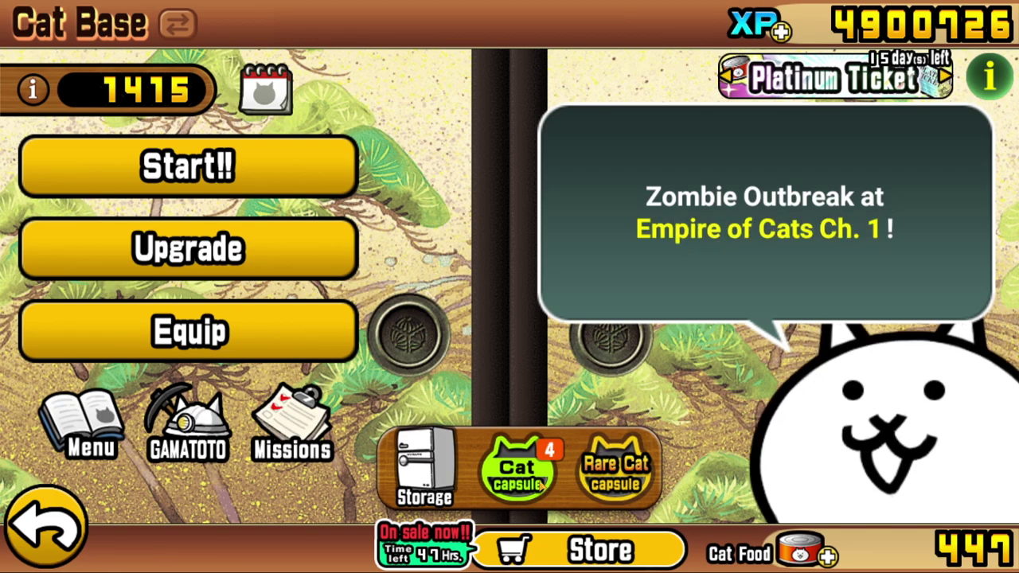
- Spend four tickets on a four-times draw in the Cat Capsule Machine and use the Gross Cat capsule to upgrade Macho Leg Cat
{"action": "left_click", "coordinate": [543, 482]}
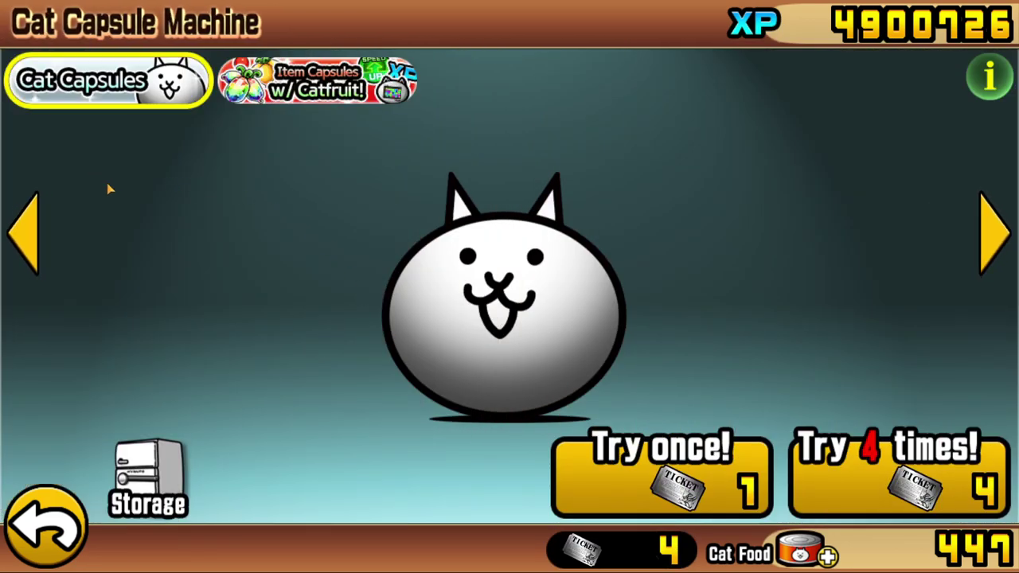
{"action": "left_click", "coordinate": [899, 474]}
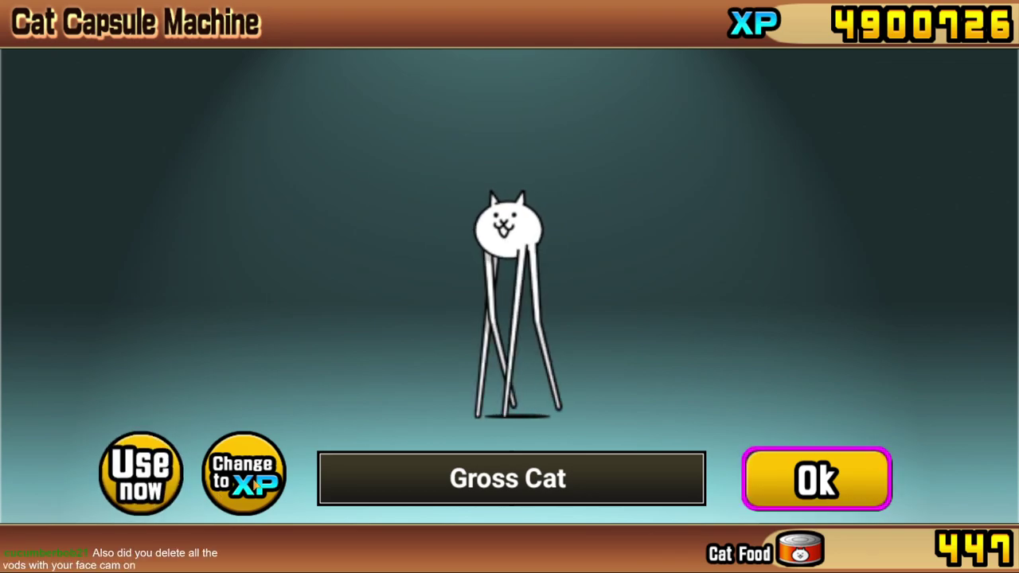
{"action": "left_click", "coordinate": [141, 510]}
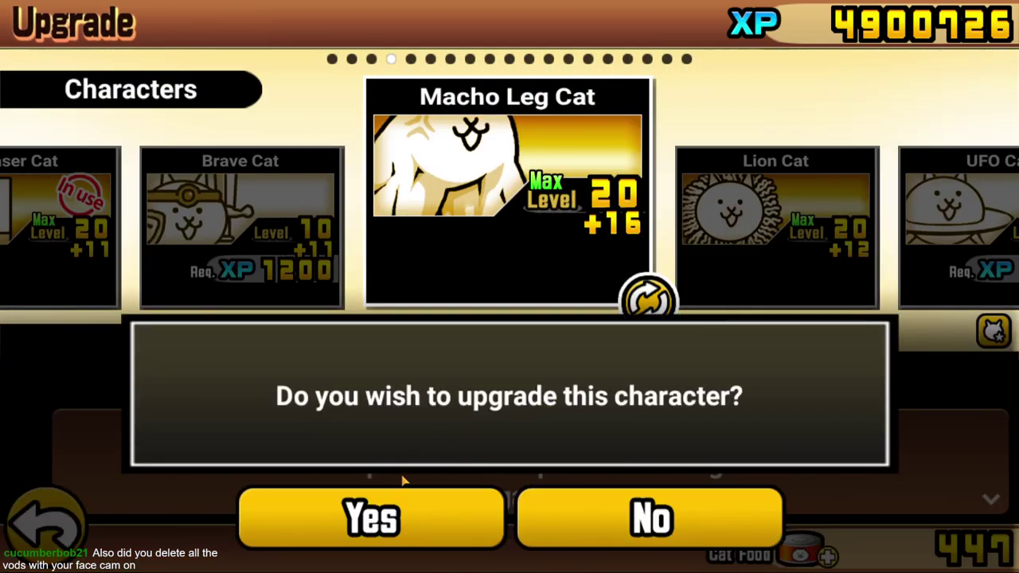
{"action": "left_click", "coordinate": [398, 503]}
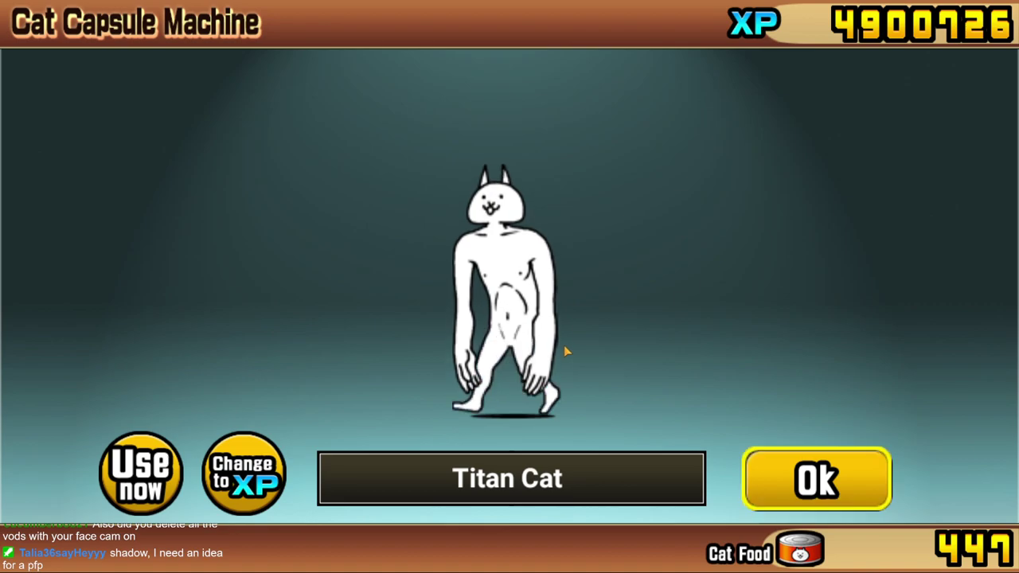
- Use the drawn Titan Cat, Research and Cat Cannon Attack capsules immediately to upgrade them
{"action": "left_click", "coordinate": [126, 492]}
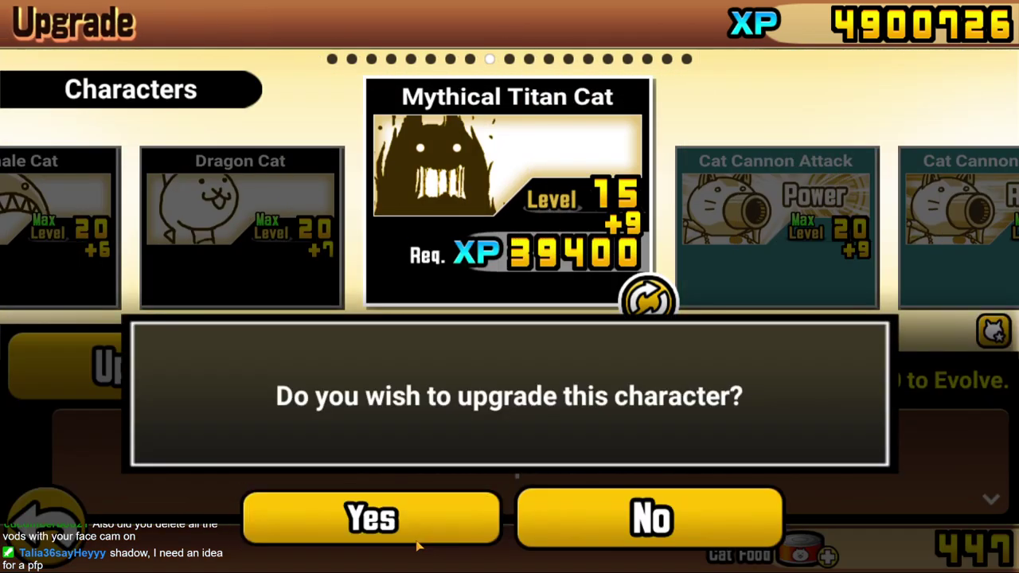
{"action": "left_click", "coordinate": [417, 541]}
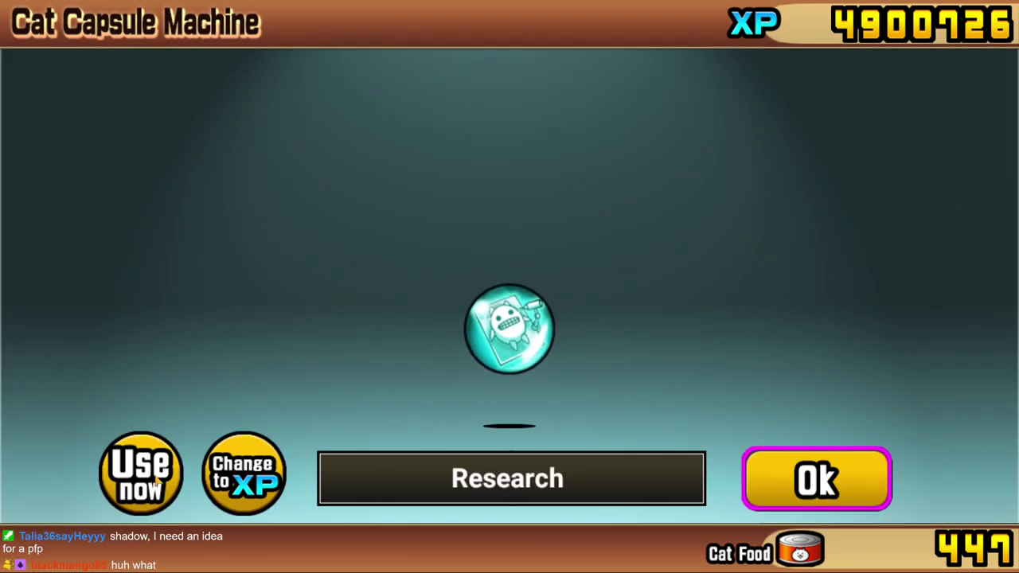
{"action": "left_click", "coordinate": [158, 480]}
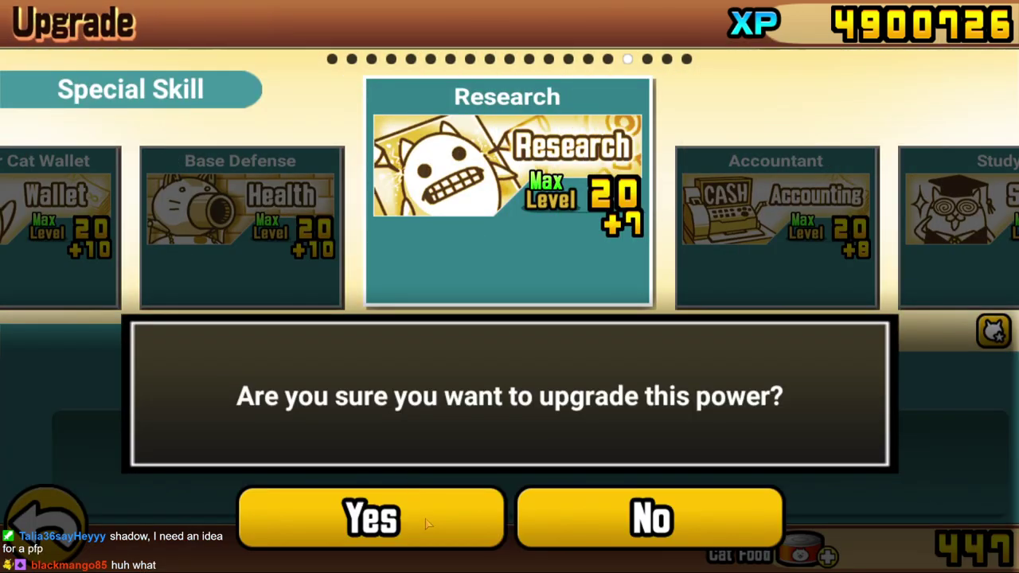
{"action": "left_click", "coordinate": [426, 523]}
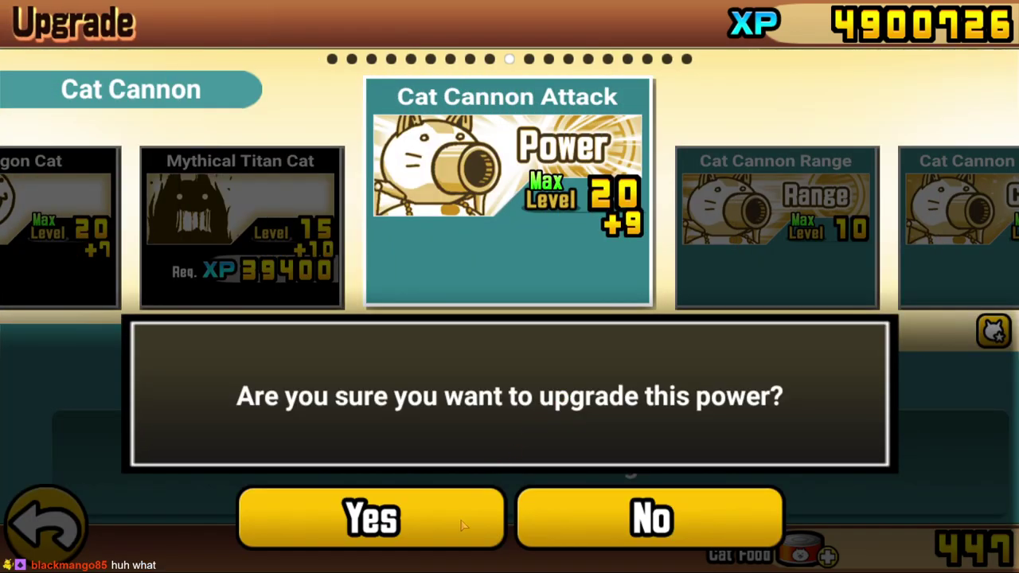
{"action": "left_click", "coordinate": [464, 525]}
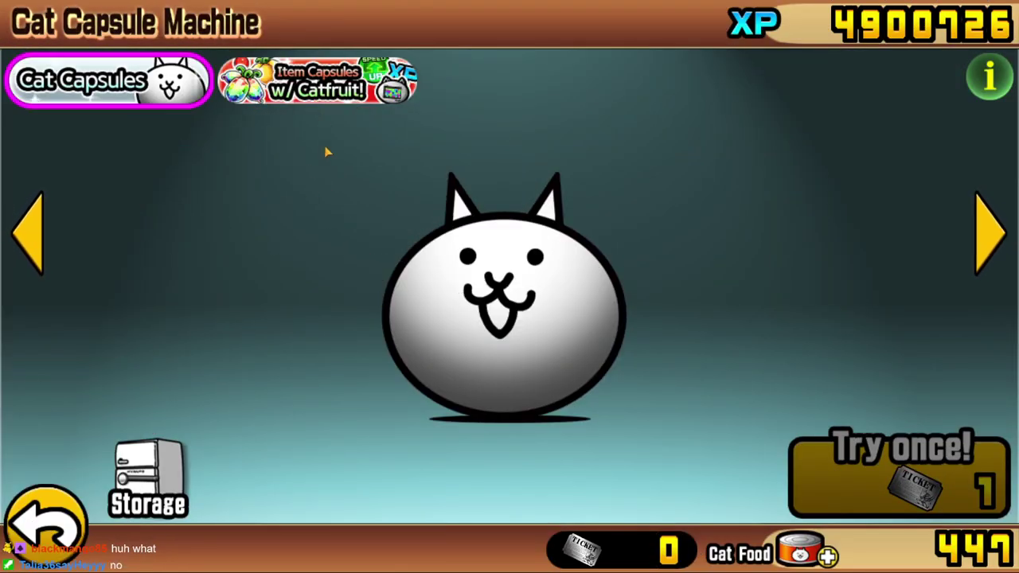
- Look at the Item Capsules and the Saudi Arabia entry in Stage Select, and return to the Cat Base
{"action": "left_click", "coordinate": [330, 86]}
{"action": "key", "text": "Escape"}
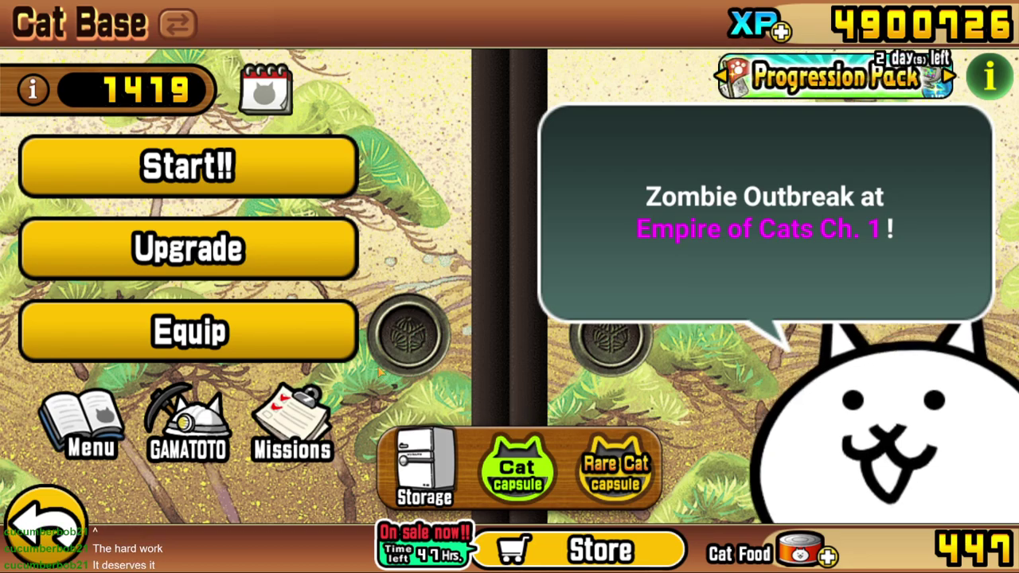
{"action": "left_click", "coordinate": [327, 193]}
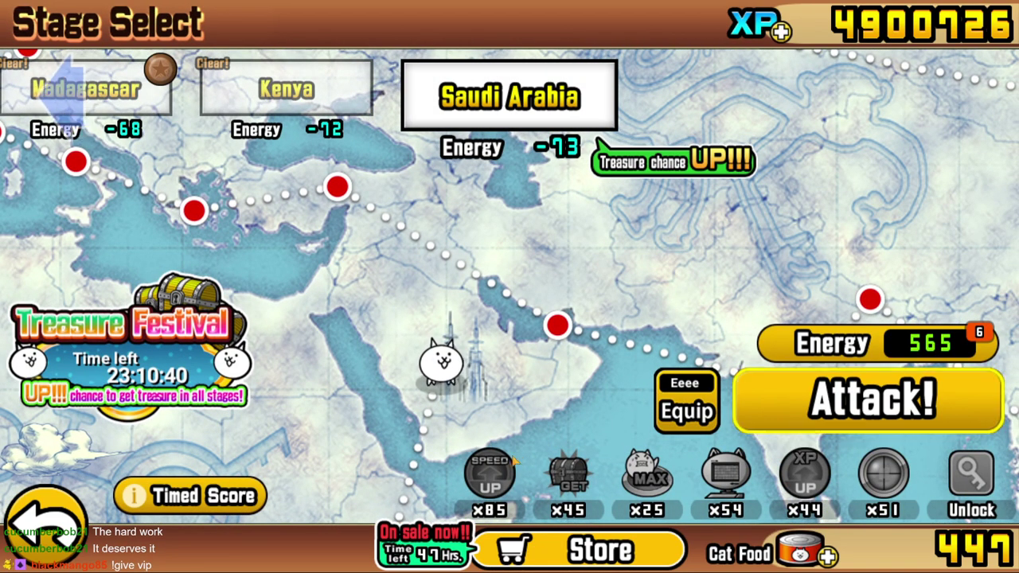
{"action": "left_click", "coordinate": [76, 530]}
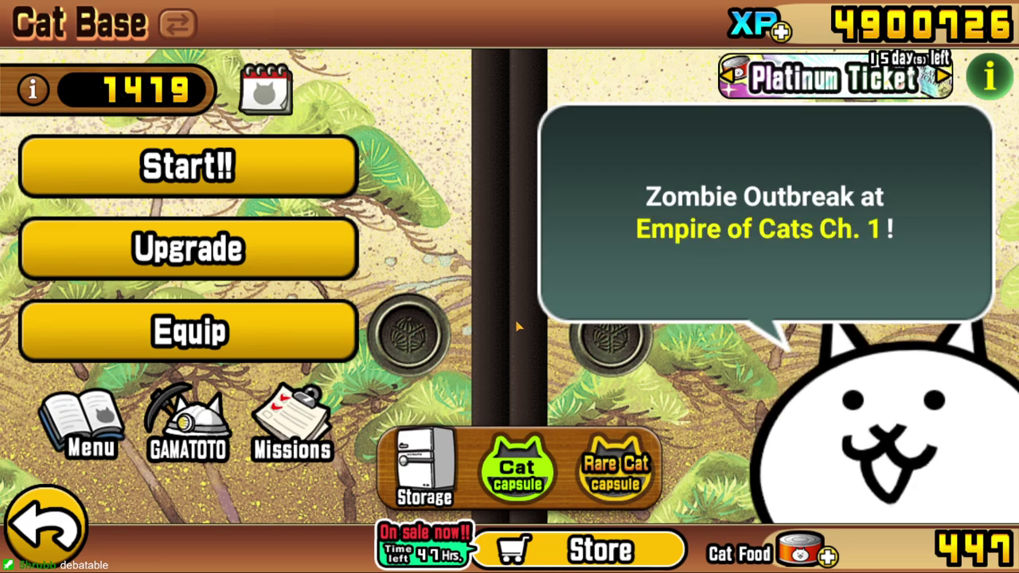
- Start the battle at the Saudi Arabia stage and upgrade the worker cat to level 2
{"action": "left_click", "coordinate": [272, 178]}
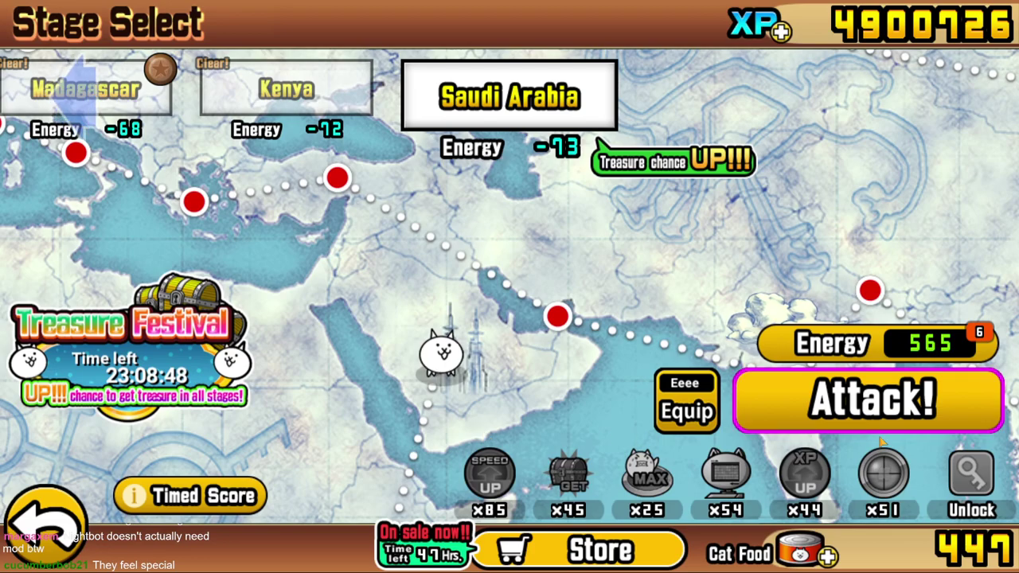
{"action": "left_click", "coordinate": [928, 388]}
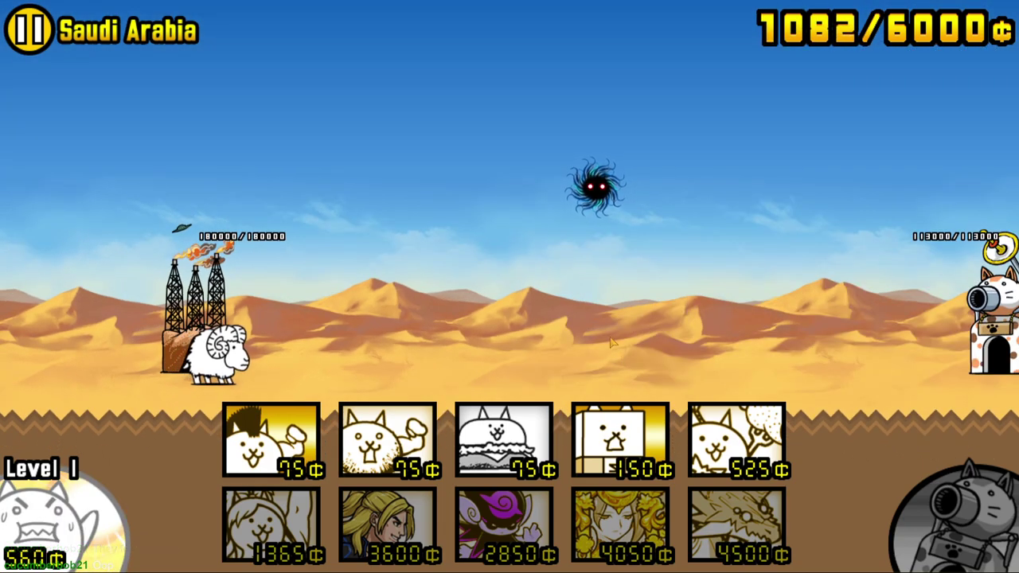
{"action": "left_click_drag", "start_coordinate": [610, 343], "coordinate": [524, 310]}
{"action": "left_click", "coordinate": [85, 514]}
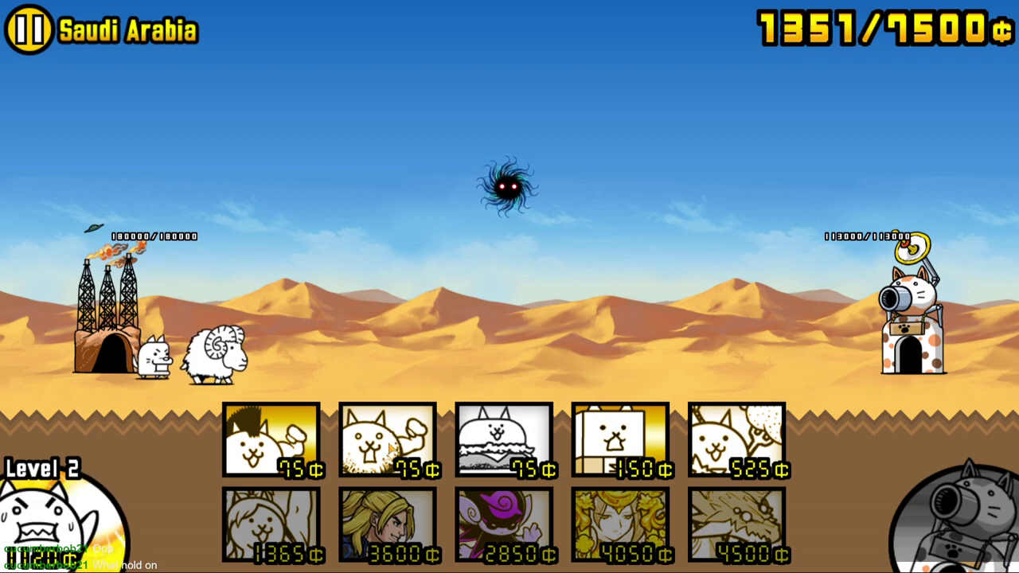
- Upgrade the worker cat to level 3 and deploy the first wave of 75¢, 150¢ and 525¢ cats
{"action": "left_click", "coordinate": [393, 440]}
{"action": "left_click", "coordinate": [126, 553]}
{"action": "left_click", "coordinate": [271, 440]}
{"action": "left_click", "coordinate": [504, 440]}
{"action": "left_click", "coordinate": [388, 441]}
{"action": "left_click", "coordinate": [618, 455]}
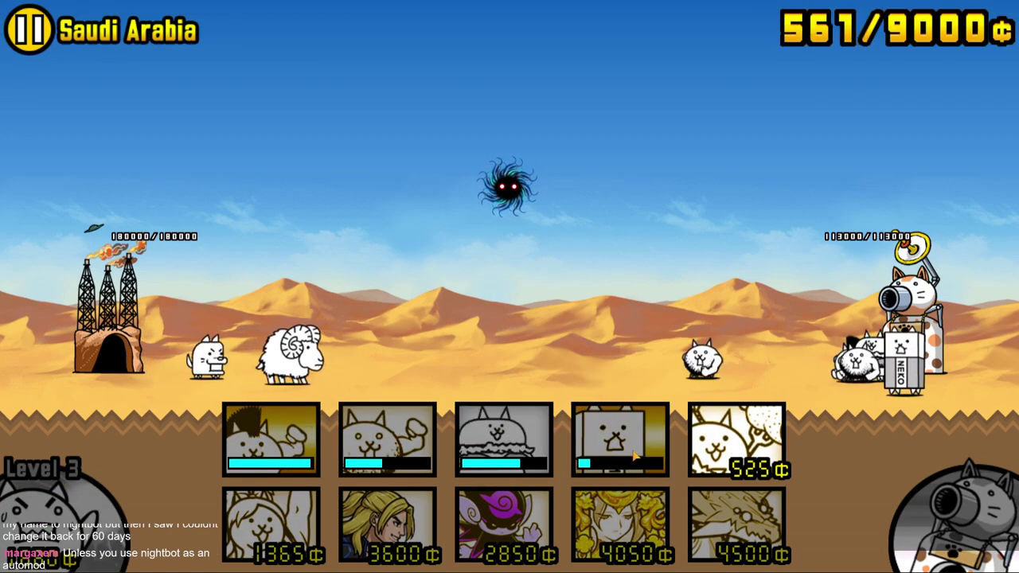
{"action": "left_click", "coordinate": [740, 450]}
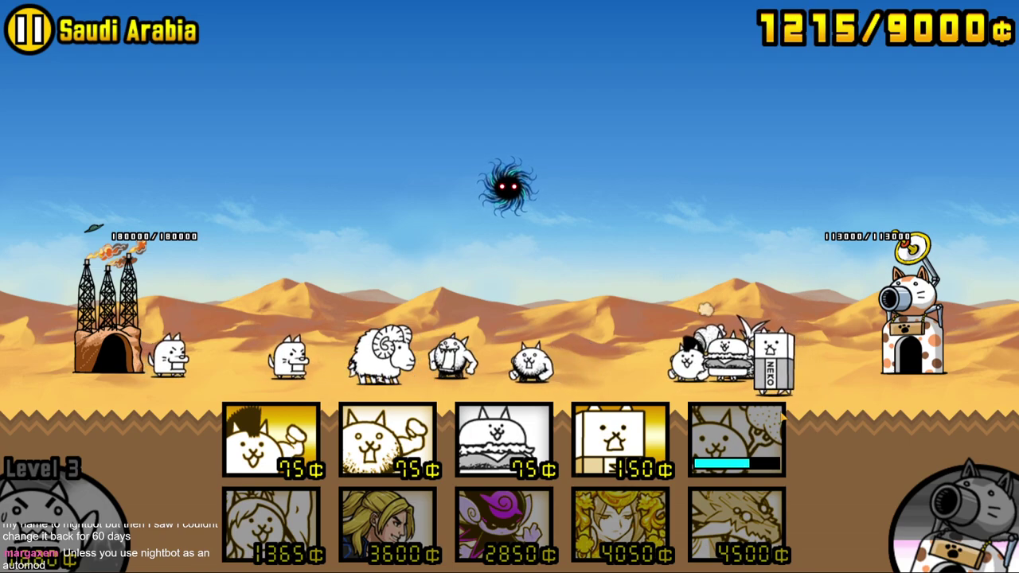
- Deploy the 150¢ box cat and all three 75¢ cats, together with the 1365¢ cat
{"action": "left_click", "coordinate": [639, 442]}
{"action": "key", "text": "3"}
{"action": "key", "text": "2"}
{"action": "key", "text": "1"}
{"action": "key", "text": "6"}
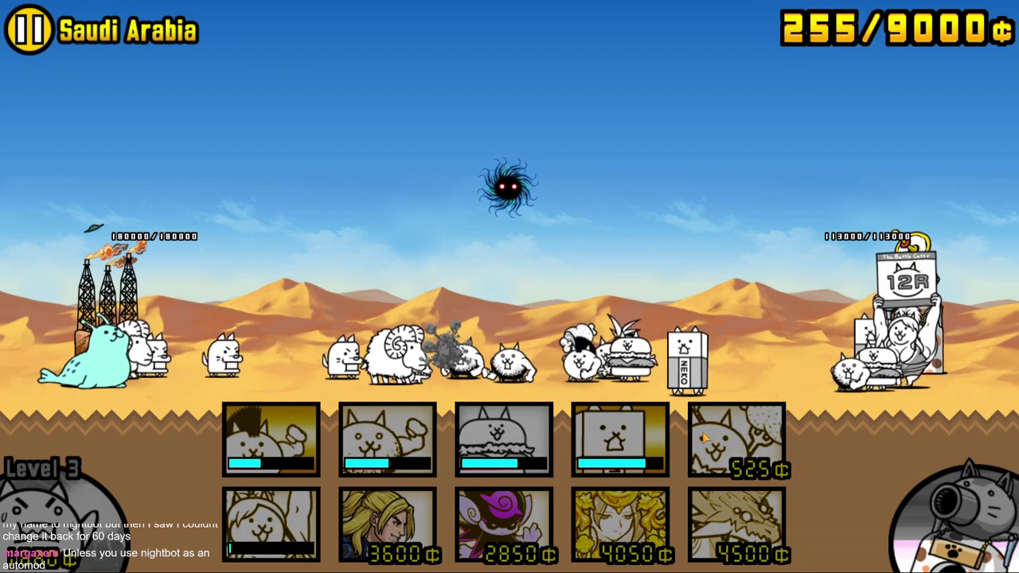
- Reinforce the front with repeated deployments of the 75¢ cats and the 150¢ box cat, plus one 525¢ cat
{"action": "left_click", "coordinate": [620, 442]}
{"action": "left_click", "coordinate": [504, 442]}
{"action": "left_click", "coordinate": [387, 442]}
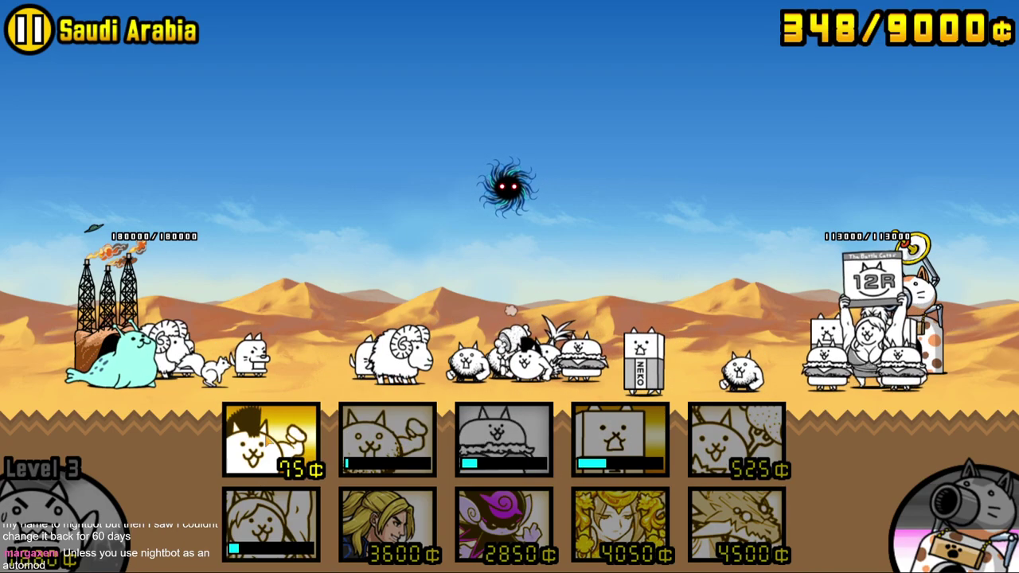
{"action": "left_click", "coordinate": [267, 444]}
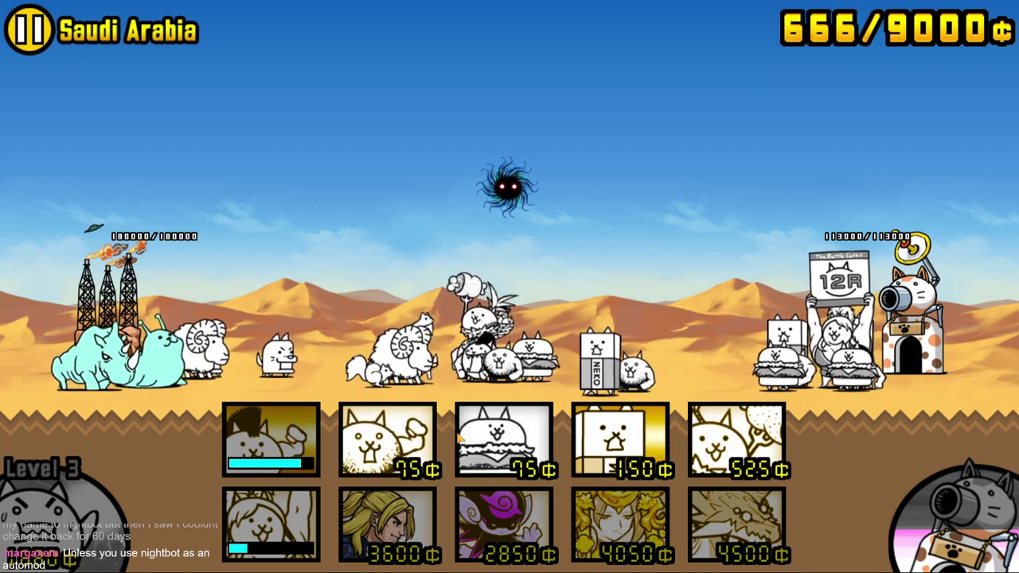
{"action": "left_click", "coordinate": [504, 442]}
{"action": "left_click", "coordinate": [387, 442]}
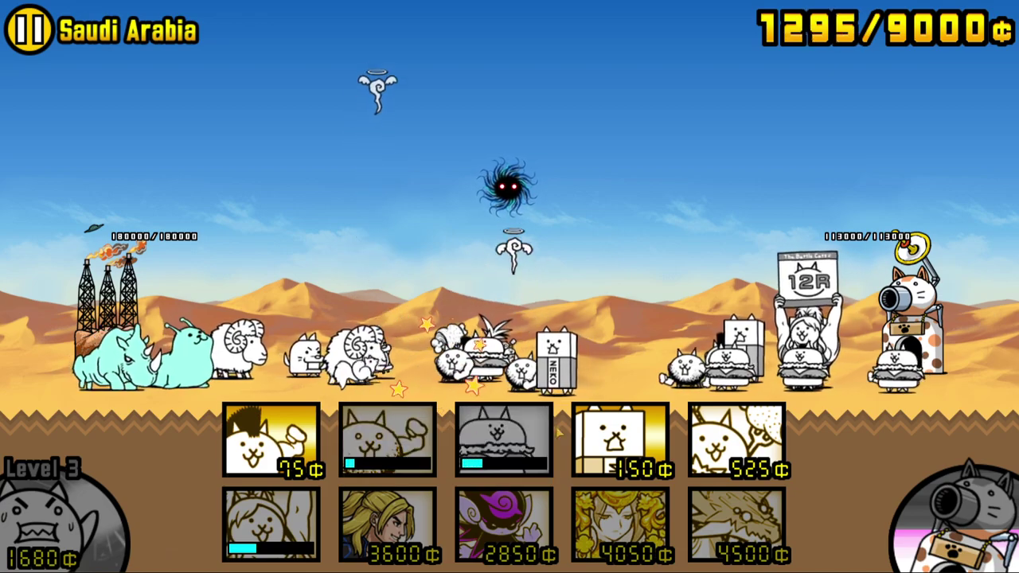
{"action": "left_click", "coordinate": [270, 442]}
{"action": "left_click", "coordinate": [620, 442]}
{"action": "left_click", "coordinate": [736, 441]}
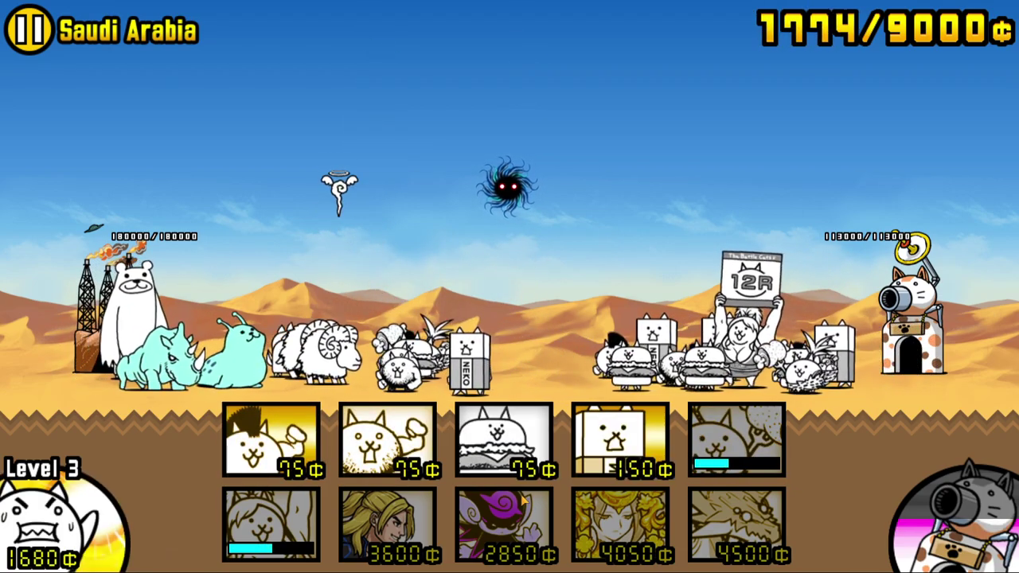
- Upgrade the worker cat to level 4 and deploy the three 75¢ cats, the 150¢ box cat and an extra burger cat
{"action": "left_click", "coordinate": [123, 532]}
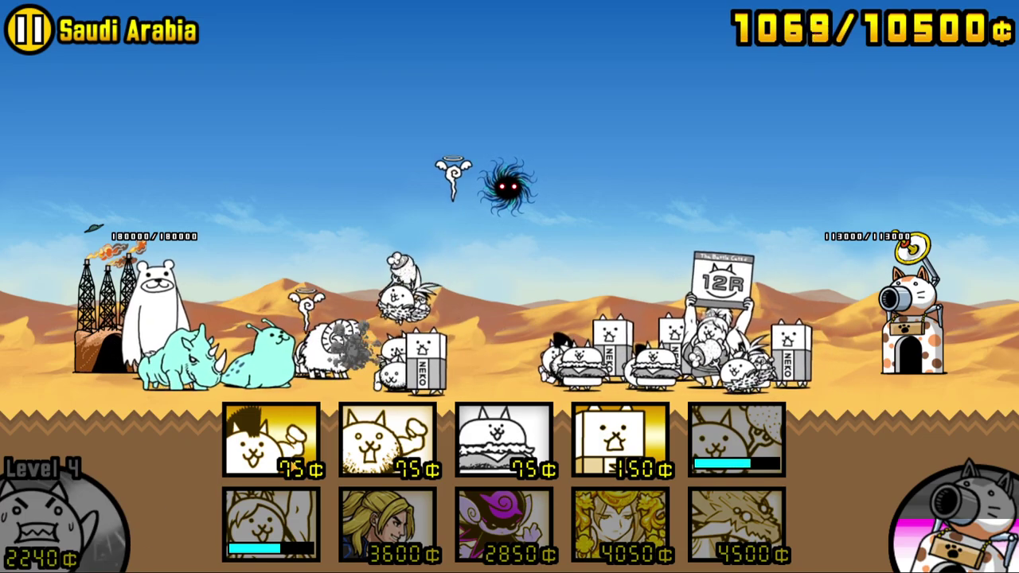
{"action": "left_click", "coordinate": [271, 442]}
{"action": "left_click", "coordinate": [388, 442]}
{"action": "left_click", "coordinate": [504, 442]}
{"action": "left_click", "coordinate": [603, 440]}
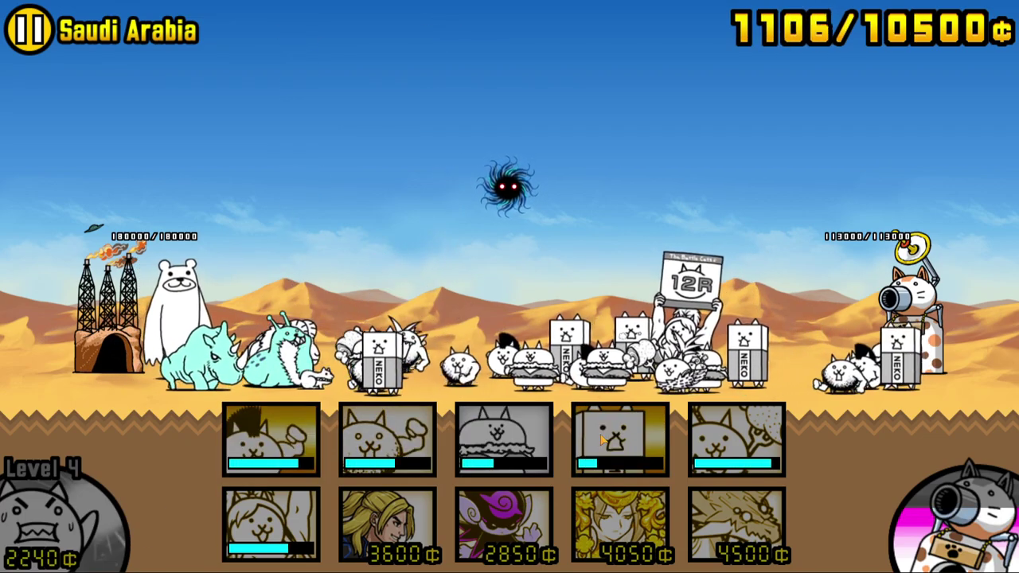
{"action": "left_click", "coordinate": [504, 442]}
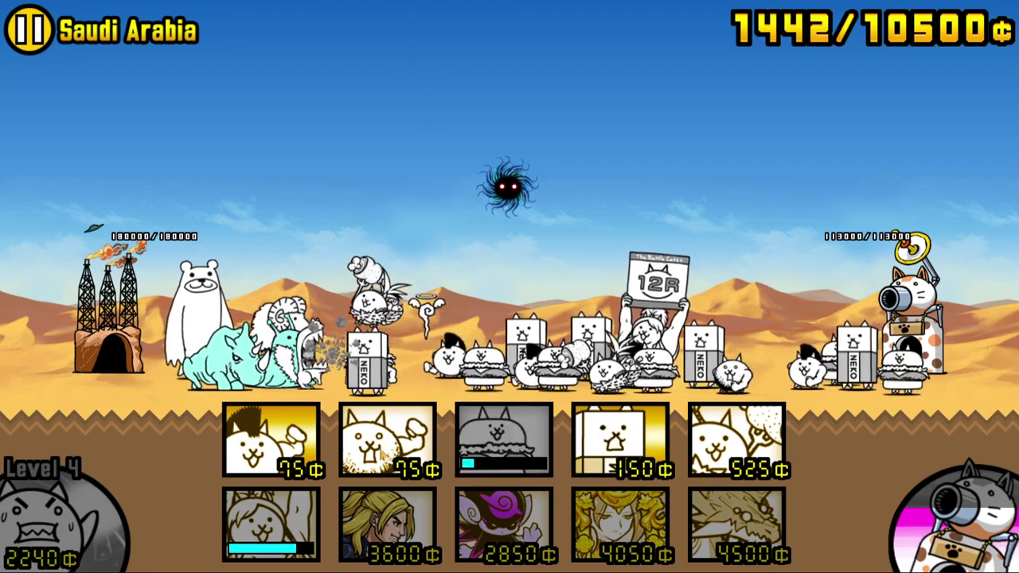
- Deploy the 150¢ box cat and the 525¢ cat along with repeated 75¢ cats
{"action": "left_click", "coordinate": [388, 442]}
{"action": "left_click", "coordinate": [270, 442]}
{"action": "left_click", "coordinate": [620, 440]}
{"action": "left_click", "coordinate": [737, 440]}
{"action": "left_click", "coordinate": [504, 442]}
{"action": "left_click", "coordinate": [388, 442]}
{"action": "left_click", "coordinate": [271, 442]}
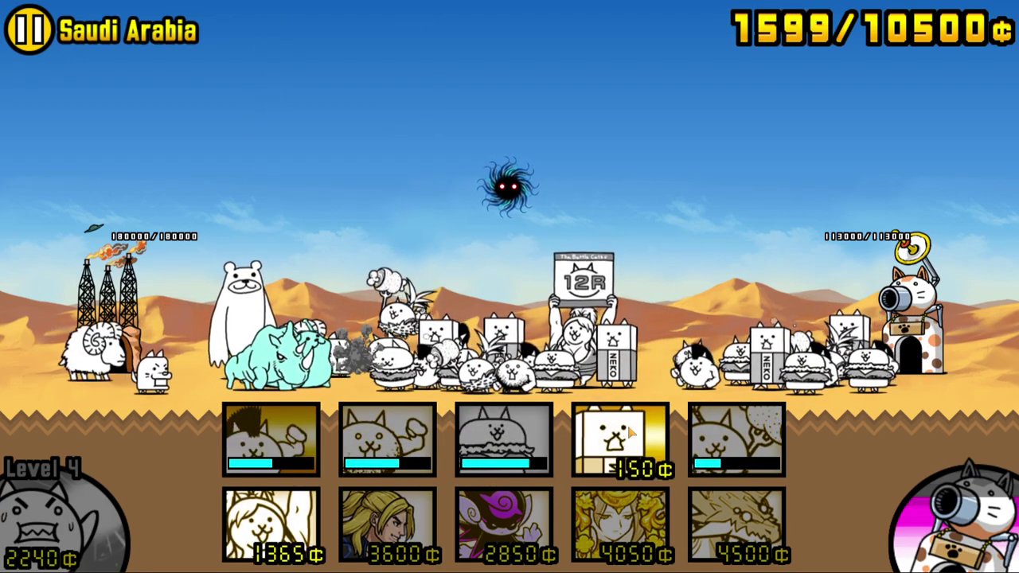
- Send out the 1365¢ cat backed by two 150¢ box cats and one round of the three 75¢ cats
{"action": "left_click", "coordinate": [620, 441]}
{"action": "left_click", "coordinate": [504, 442]}
{"action": "left_click", "coordinate": [387, 442]}
{"action": "left_click", "coordinate": [271, 442]}
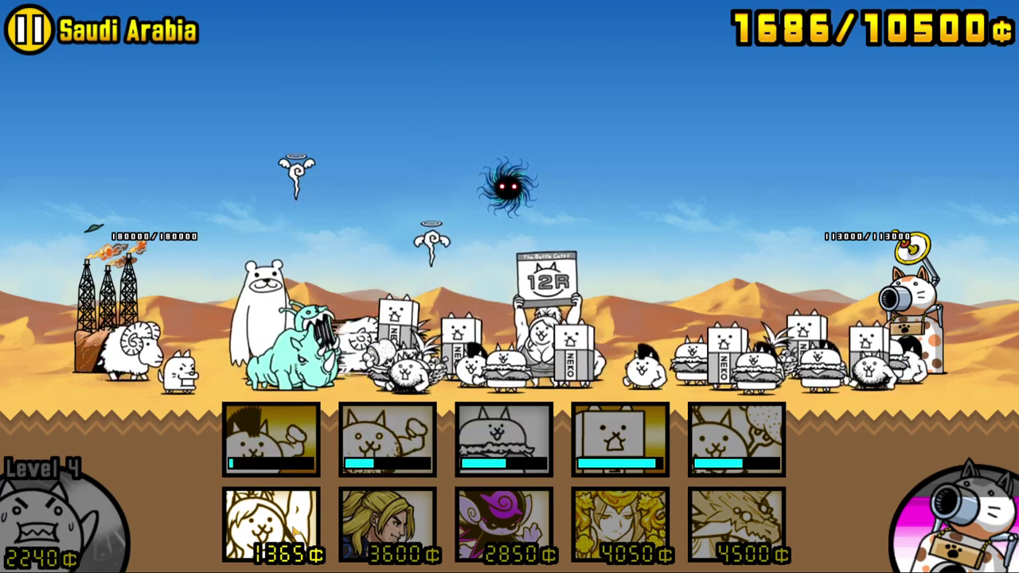
{"action": "left_click", "coordinate": [271, 525]}
{"action": "left_click", "coordinate": [621, 440]}
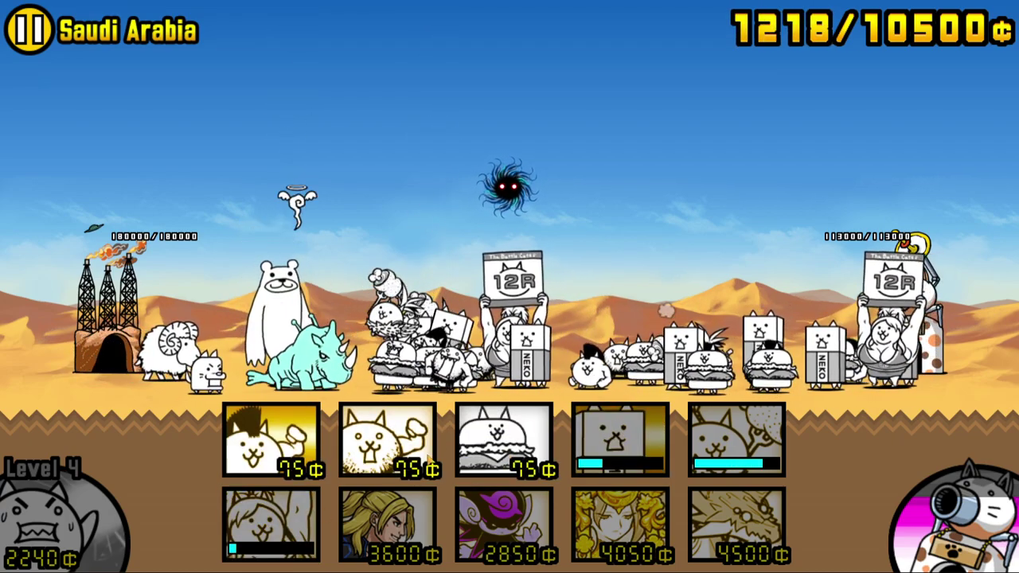
- Deploy two rounds of the three 75¢ cats, adding one 150¢ box cat and one 525¢ cat
{"action": "left_click", "coordinate": [504, 442]}
{"action": "left_click", "coordinate": [388, 442]}
{"action": "left_click", "coordinate": [271, 442]}
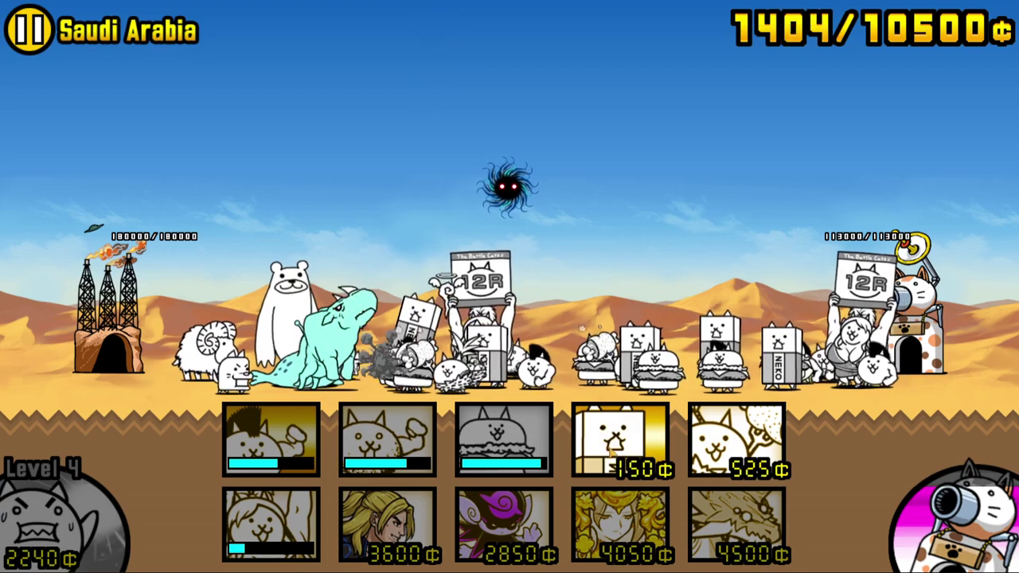
{"action": "left_click", "coordinate": [621, 440]}
{"action": "left_click", "coordinate": [737, 440]}
{"action": "left_click", "coordinate": [504, 442]}
{"action": "left_click", "coordinate": [387, 442]}
{"action": "left_click", "coordinate": [295, 438]}
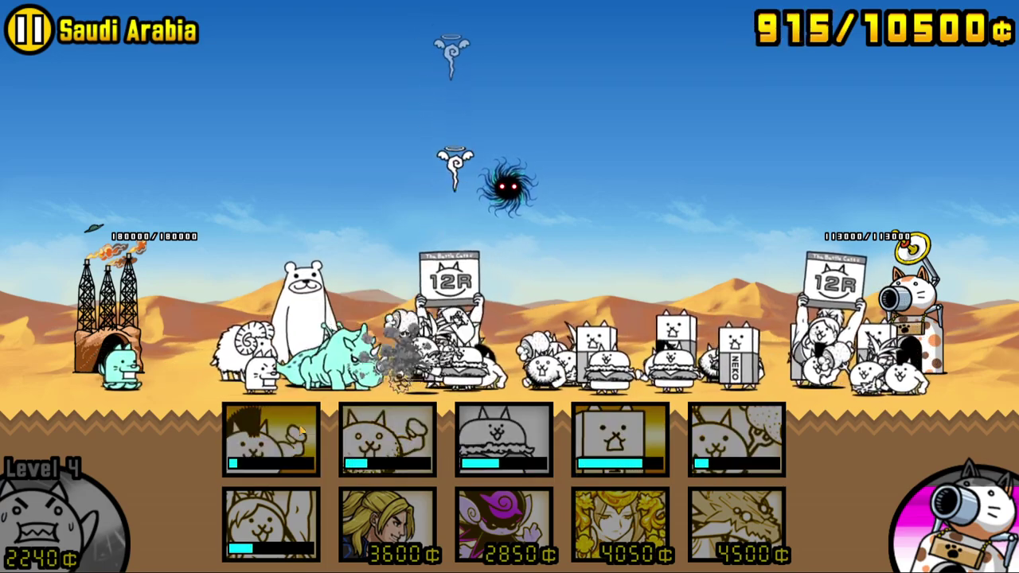
- Reinforce with two rounds of 75¢ cats and a 150¢ box cat, and upgrade the worker cat to level 5
{"action": "left_click", "coordinate": [504, 442]}
{"action": "left_click", "coordinate": [620, 440]}
{"action": "left_click", "coordinate": [388, 442]}
{"action": "left_click", "coordinate": [270, 442]}
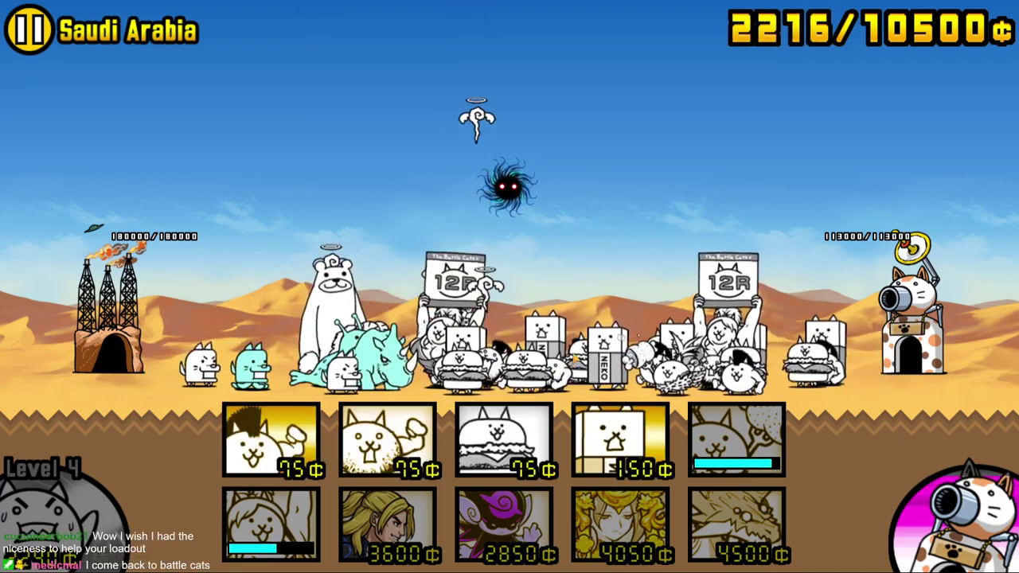
{"action": "left_click", "coordinate": [387, 442]}
{"action": "left_click", "coordinate": [504, 442]}
{"action": "left_click", "coordinate": [271, 442]}
{"action": "left_click", "coordinate": [60, 514]}
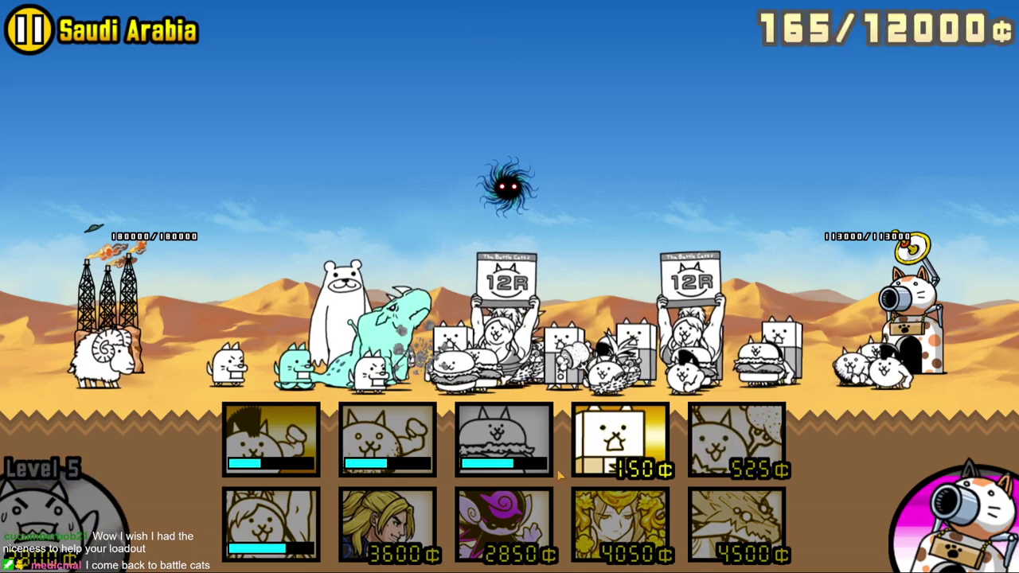
- Deploy two full waves of the 75¢ cats and the 150¢ box cat, closing with the 525¢ cat
{"action": "key", "text": "4"}
{"action": "left_click", "coordinate": [525, 471]}
{"action": "key", "text": "2"}
{"action": "key", "text": "1"}
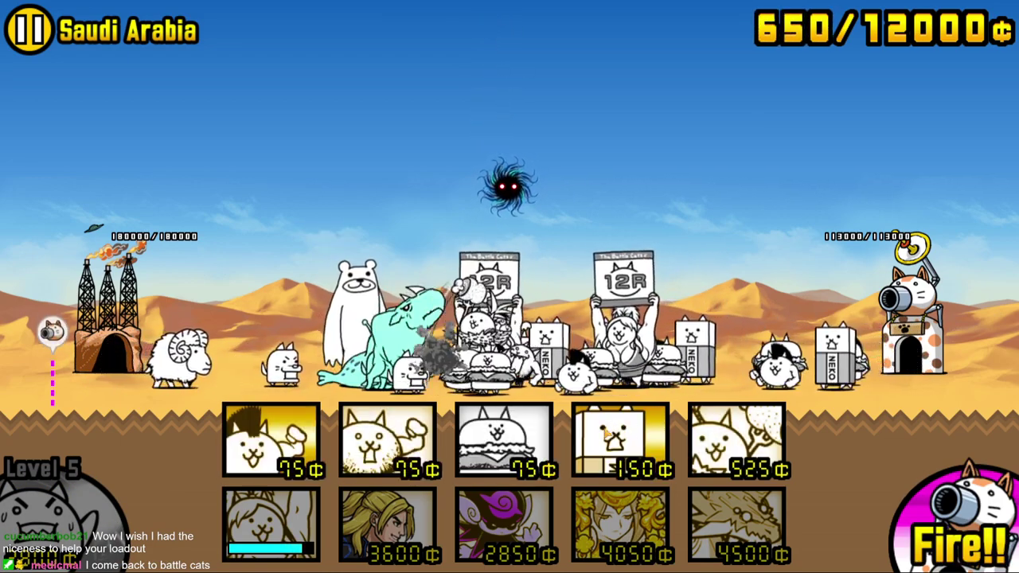
{"action": "left_click", "coordinate": [615, 430]}
{"action": "key", "text": "3"}
{"action": "key", "text": "2"}
{"action": "key", "text": "1"}
{"action": "key", "text": "5"}
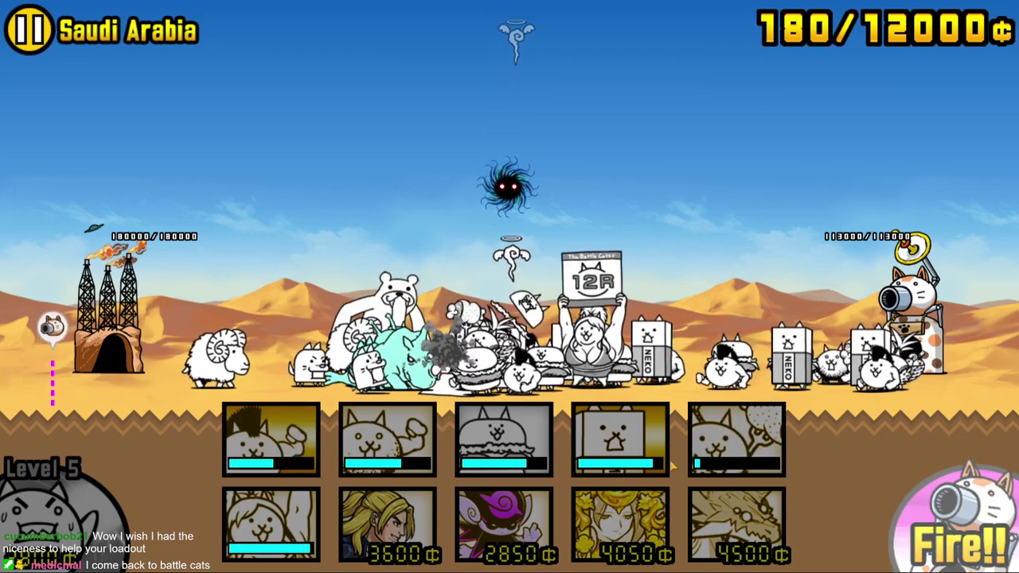
- Keep the front supplied with two waves of 75¢ cats and 150¢ box cats, and add the 1365¢ cat
{"action": "key", "text": "3"}
{"action": "key", "text": "4"}
{"action": "key", "text": "2"}
{"action": "key", "text": "1"}
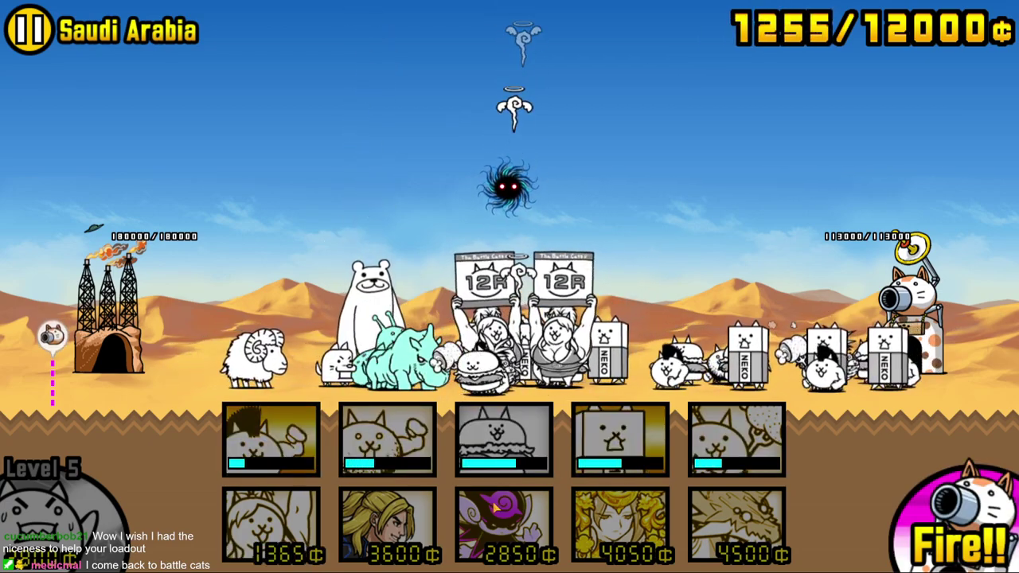
{"action": "key", "text": "3"}
{"action": "key", "text": "2"}
{"action": "key", "text": "1"}
{"action": "key", "text": "6"}
{"action": "key", "text": "4"}
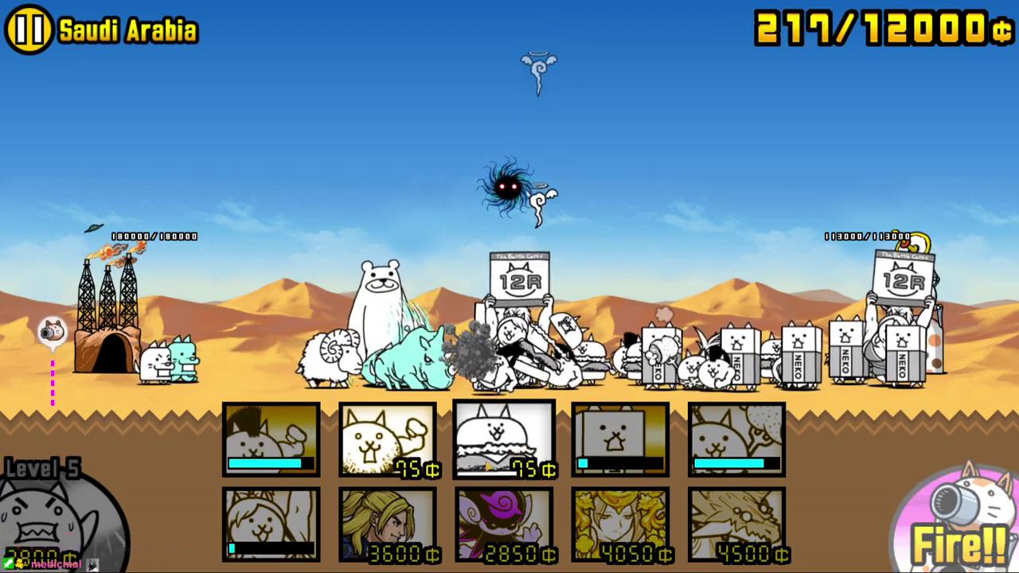
- Redeploy the 75¢ cats and the 150¢ box cat twice as they recharge, followed by another 525¢ cat
{"action": "key", "text": "3"}
{"action": "key", "text": "2"}
{"action": "key", "text": "1"}
{"action": "key", "text": "4"}
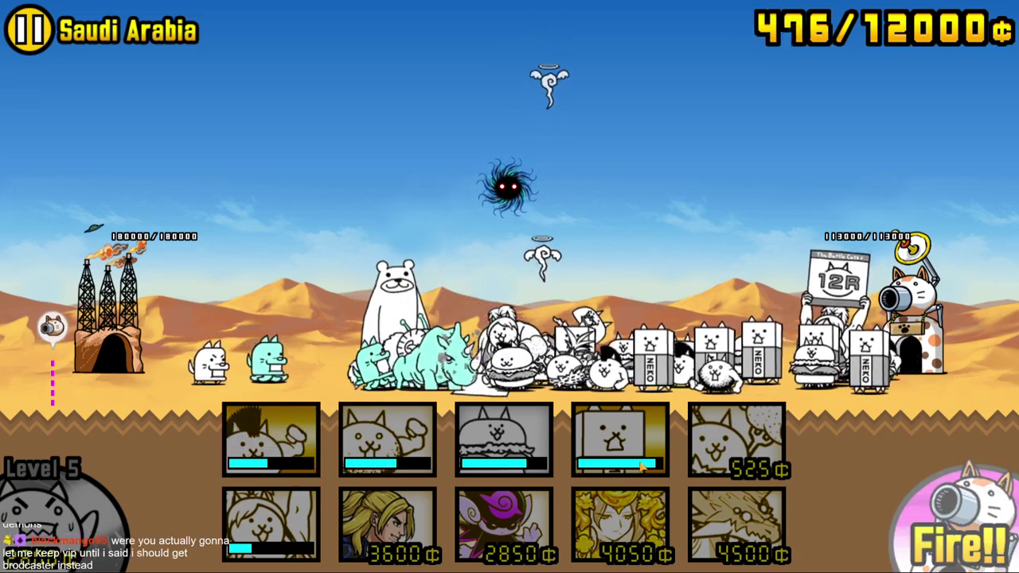
{"action": "key", "text": "4"}
{"action": "key", "text": "3"}
{"action": "key", "text": "2"}
{"action": "key", "text": "1"}
{"action": "key", "text": "5"}
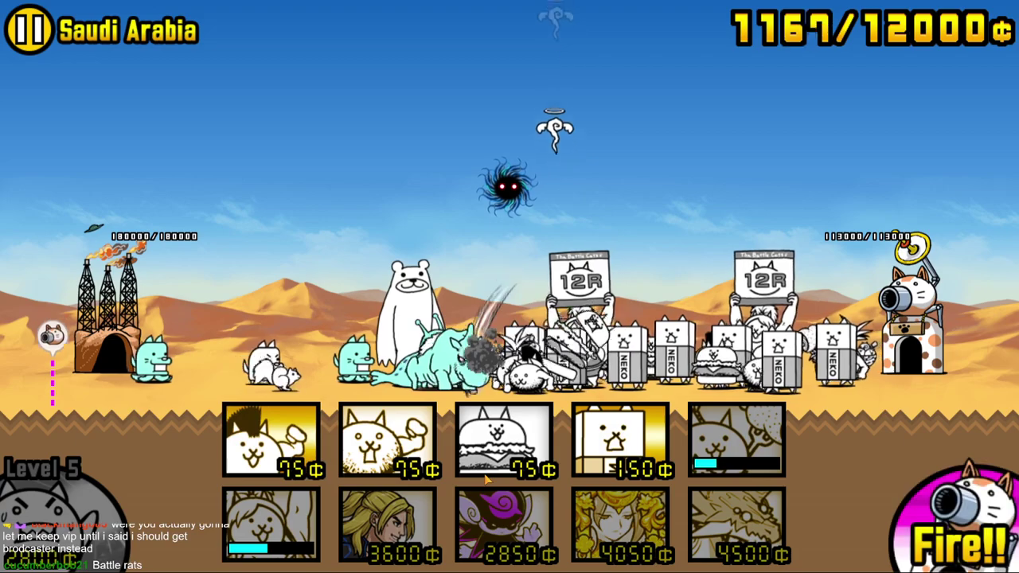
- Hold the front with two rounds of only the three 75¢ cats and the 150¢ box cat
{"action": "left_click", "coordinate": [488, 476]}
{"action": "left_click", "coordinate": [388, 441]}
{"action": "left_click", "coordinate": [271, 442]}
{"action": "left_click", "coordinate": [603, 466]}
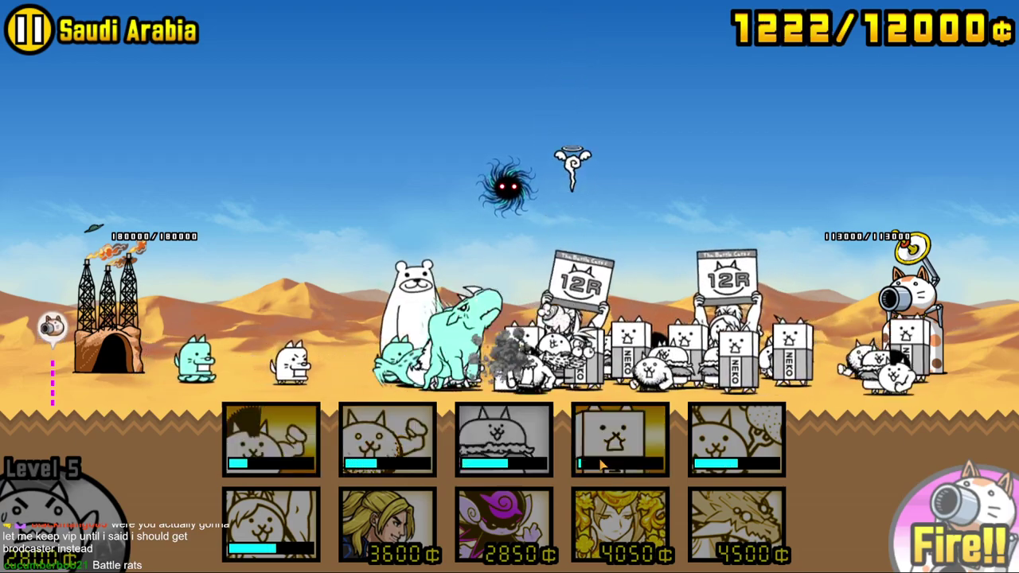
{"action": "left_click", "coordinate": [504, 444]}
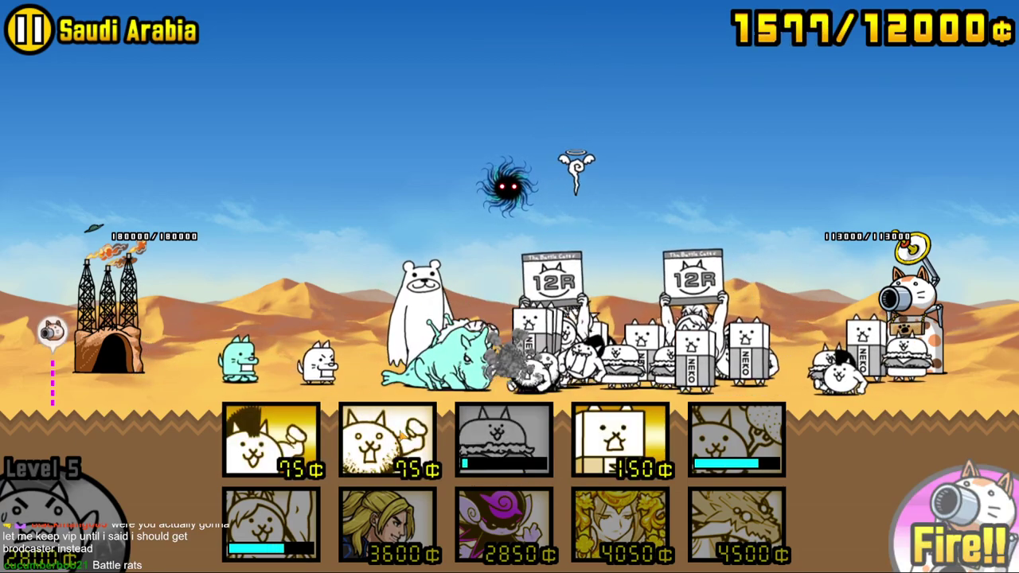
{"action": "left_click", "coordinate": [388, 442]}
{"action": "left_click", "coordinate": [270, 442]}
{"action": "left_click", "coordinate": [602, 450]}
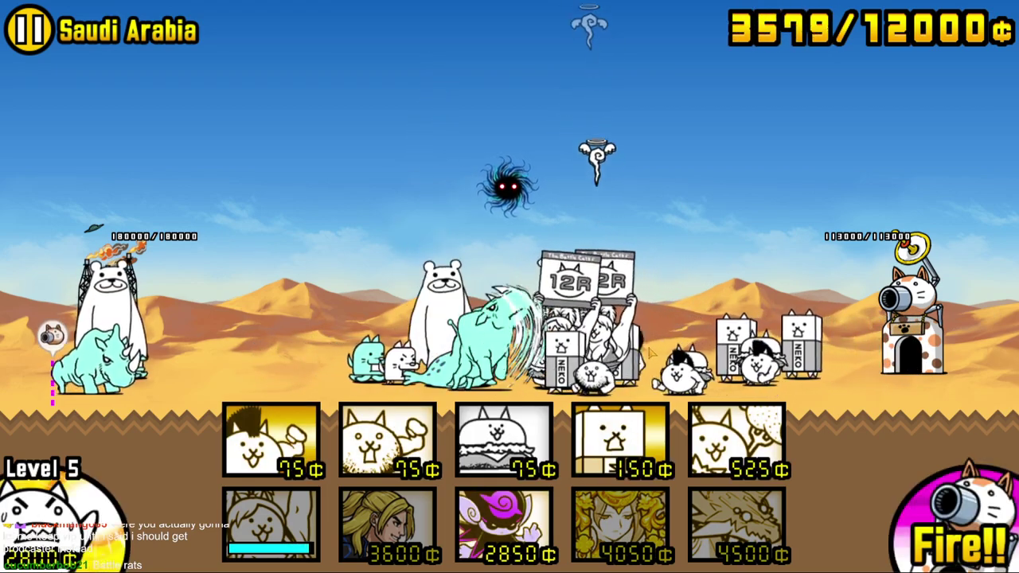
- Deploy the three 75¢ cats and upgrade the worker cat to level 6
{"action": "left_click", "coordinate": [504, 442]}
{"action": "left_click", "coordinate": [388, 442]}
{"action": "left_click", "coordinate": [270, 442]}
{"action": "left_click", "coordinate": [116, 535]}
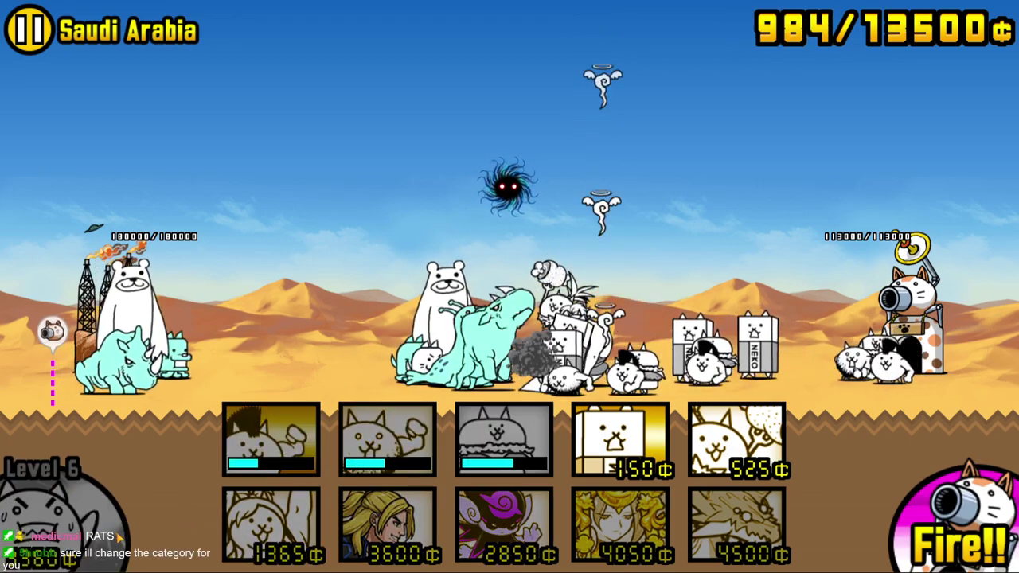
- Deploy one wave of the 150¢ box cat, the three 75¢ cats and the 525¢ cat
{"action": "left_click", "coordinate": [620, 442]}
{"action": "left_click", "coordinate": [503, 442]}
{"action": "left_click", "coordinate": [388, 442]}
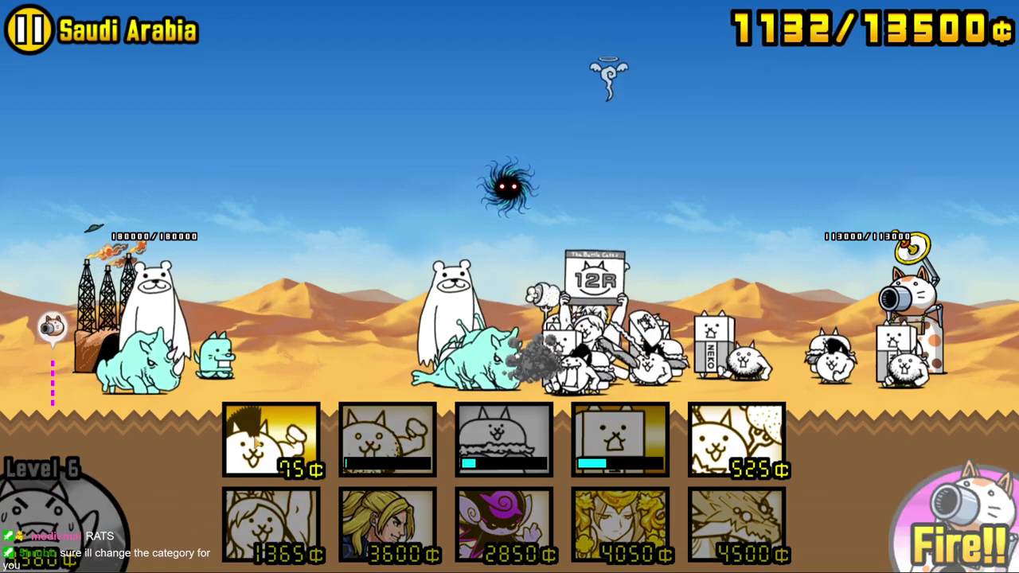
{"action": "left_click", "coordinate": [271, 442]}
{"action": "left_click", "coordinate": [737, 442]}
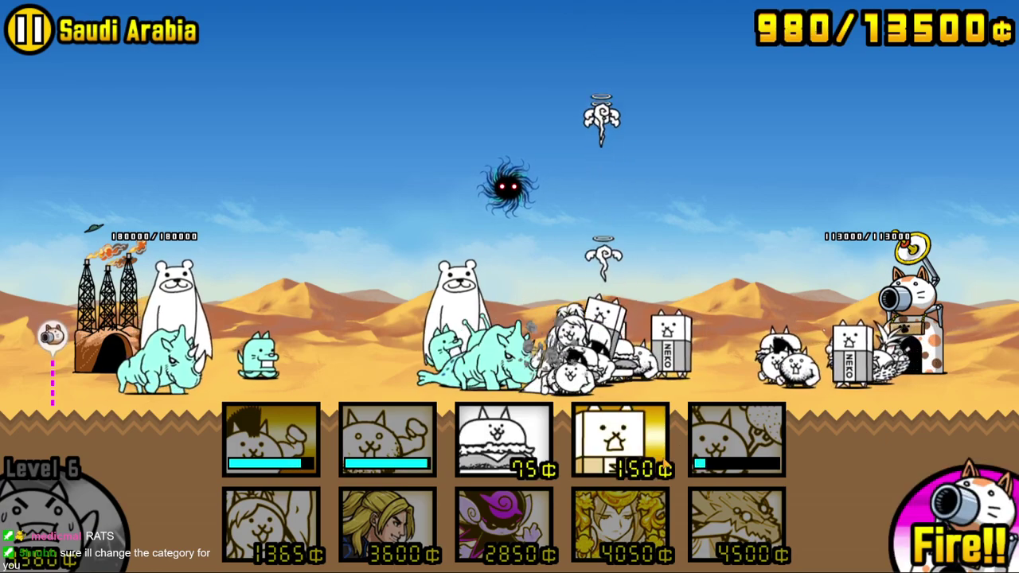
- Deploy two rounds of 75¢ cats and two 150¢ box cats, including one 1365¢ cat
{"action": "left_click", "coordinate": [503, 442]}
{"action": "left_click", "coordinate": [388, 442]}
{"action": "left_click", "coordinate": [271, 442]}
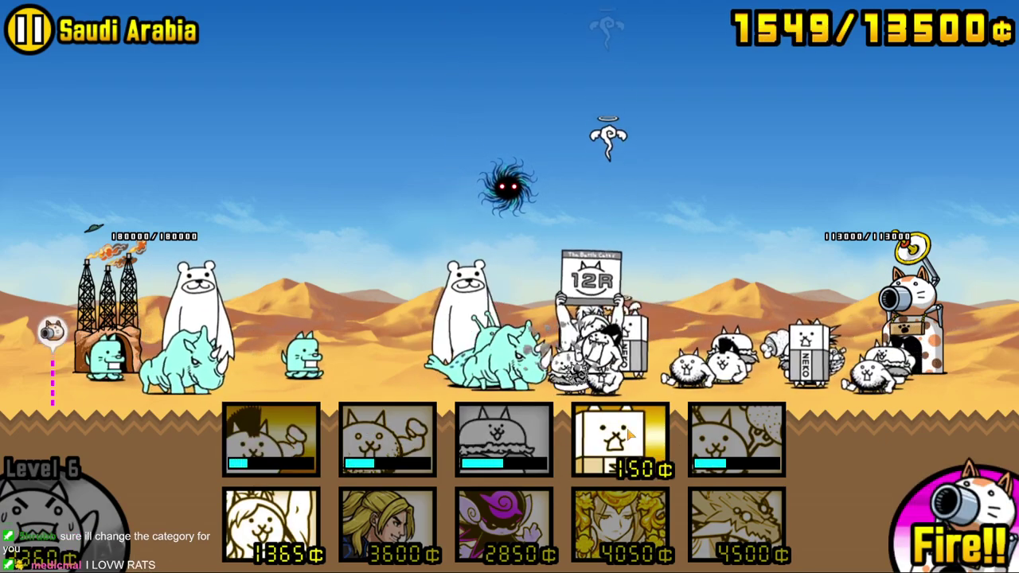
{"action": "left_click", "coordinate": [627, 436]}
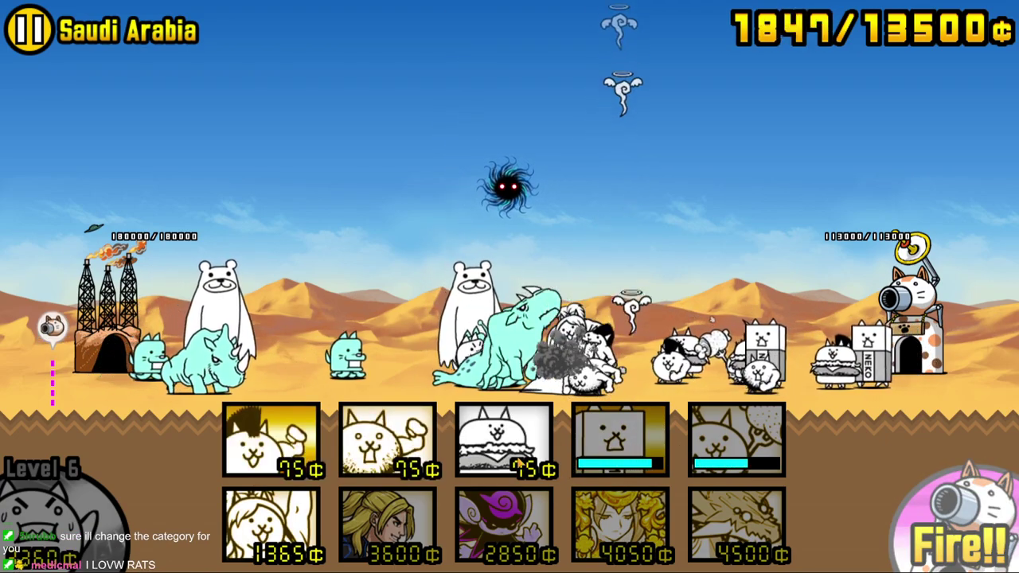
{"action": "left_click", "coordinate": [521, 464]}
{"action": "left_click", "coordinate": [388, 442]}
{"action": "left_click", "coordinate": [271, 442]}
{"action": "left_click", "coordinate": [270, 526]}
{"action": "left_click", "coordinate": [618, 455]}
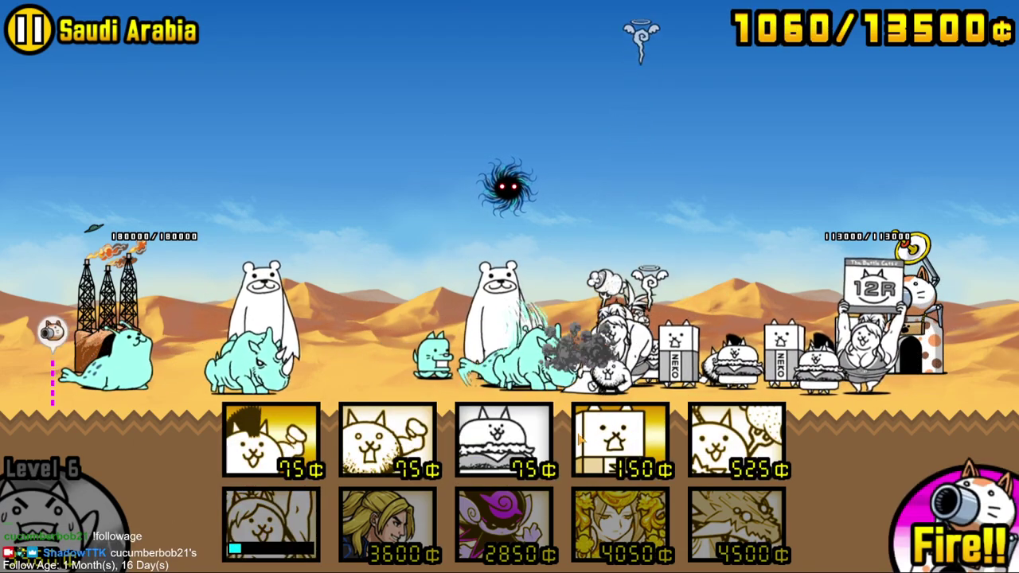
- Send another wave with the 150¢ box cat, all three 75¢ cats and a 525¢ cat
{"action": "left_click", "coordinate": [581, 442]}
{"action": "left_click", "coordinate": [504, 442]}
{"action": "left_click", "coordinate": [388, 442]}
{"action": "left_click", "coordinate": [270, 442]}
{"action": "left_click", "coordinate": [736, 442]}
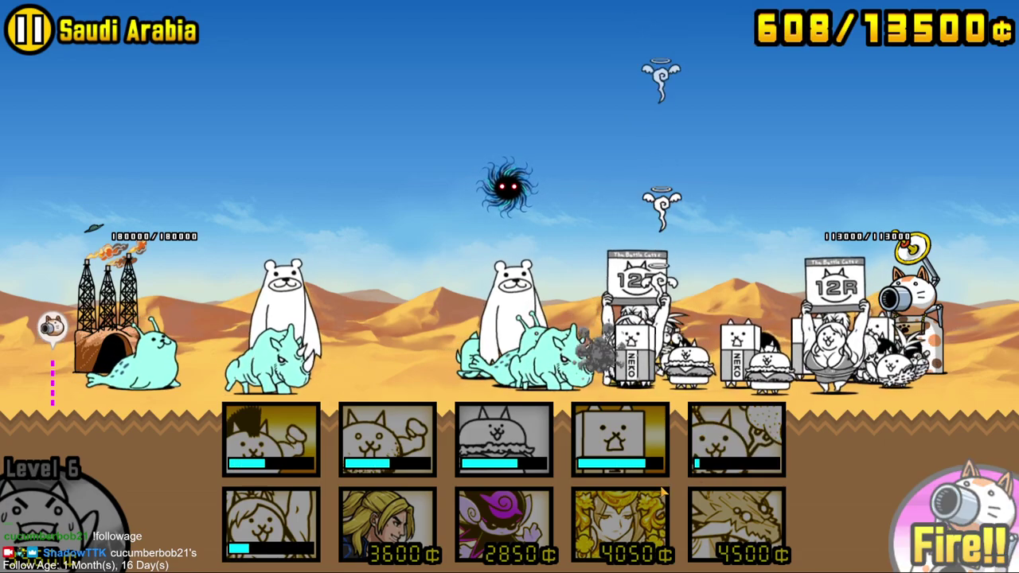
- Deploy the 150¢ box cat and the three 75¢ cats, and fire the cat cannon at the enemies
{"action": "left_click", "coordinate": [619, 446]}
{"action": "left_click", "coordinate": [491, 449]}
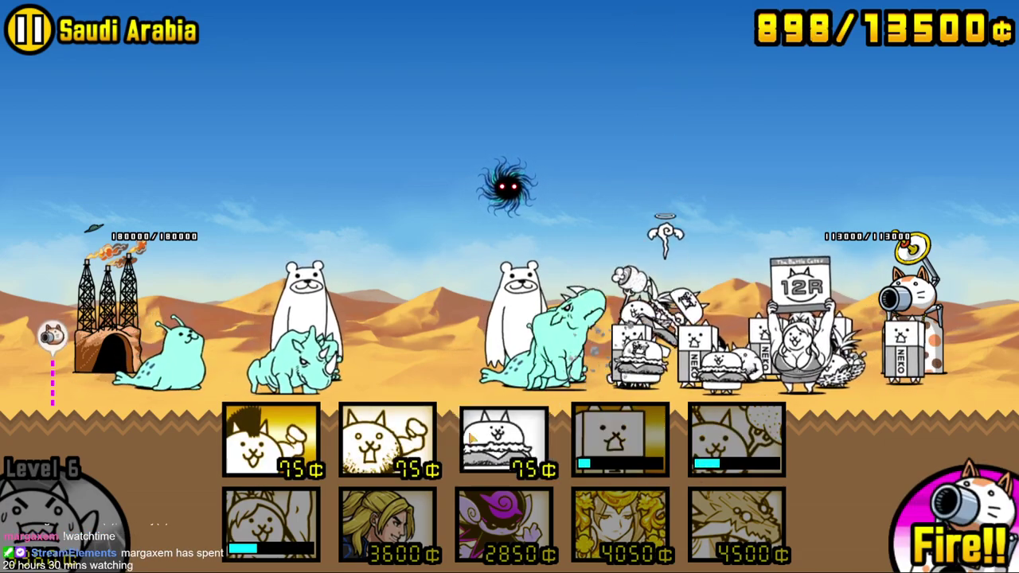
{"action": "left_click", "coordinate": [388, 442]}
{"action": "left_click", "coordinate": [271, 442]}
{"action": "left_click", "coordinate": [955, 530]}
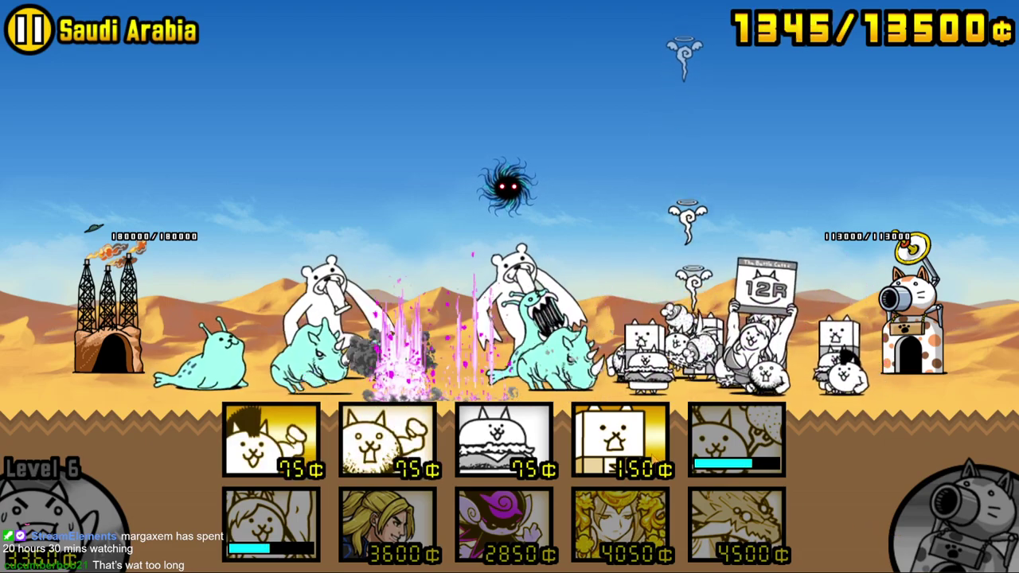
- Rebuild the front after the cannon shot with two waves of 75¢ cats and 150¢ box cats plus a 525¢ cat
{"action": "left_click", "coordinate": [620, 439]}
{"action": "left_click", "coordinate": [504, 439]}
{"action": "left_click", "coordinate": [388, 439]}
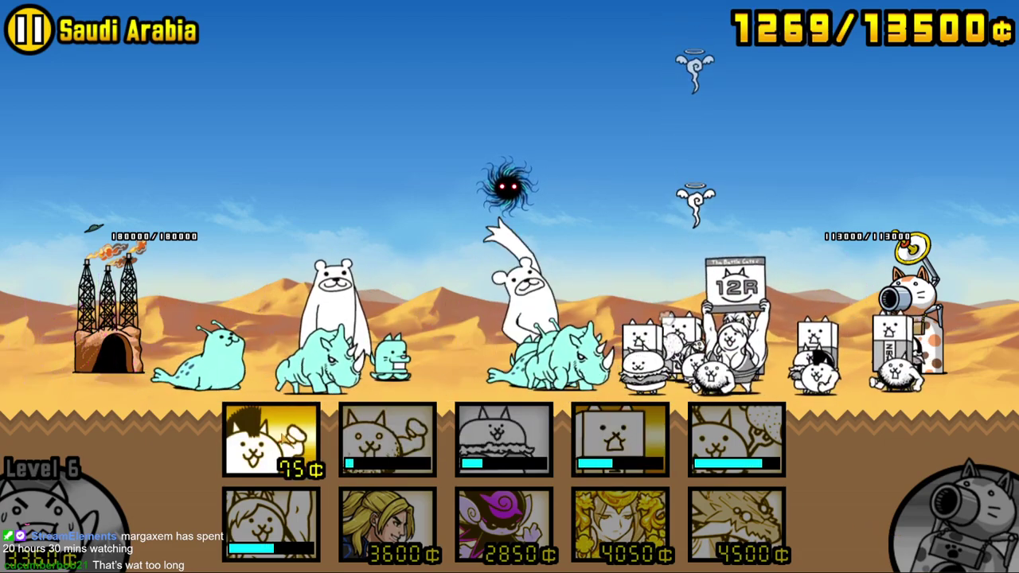
{"action": "left_click", "coordinate": [271, 440]}
{"action": "left_click", "coordinate": [615, 428]}
{"action": "key", "text": "3"}
{"action": "key", "text": "2"}
{"action": "key", "text": "1"}
{"action": "left_click", "coordinate": [749, 460]}
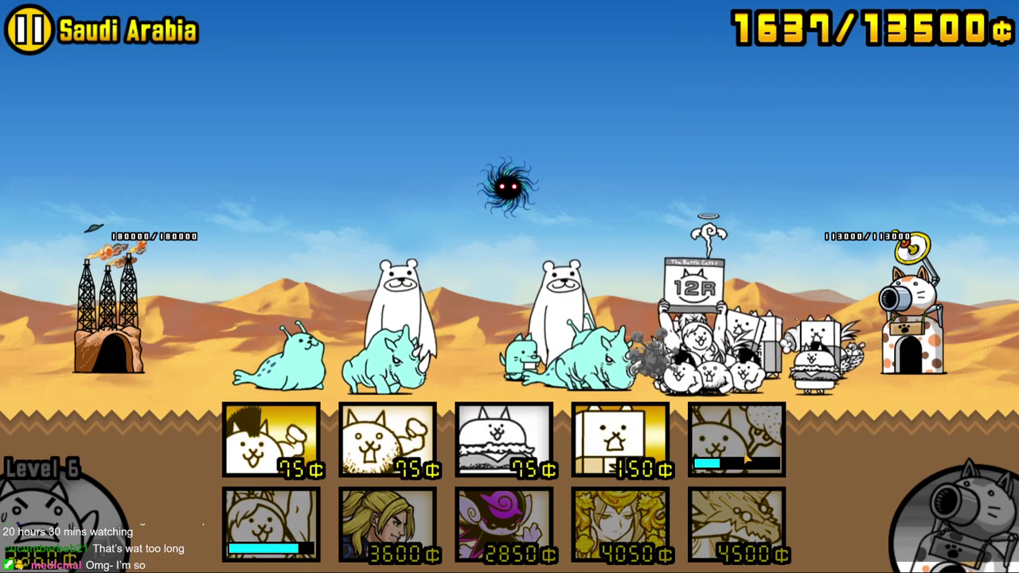
- Deploy a 150¢ box cat and two rounds of 75¢ cats as cover, and send out the 2850¢ purple cat
{"action": "left_click", "coordinate": [603, 466]}
{"action": "key", "text": "3"}
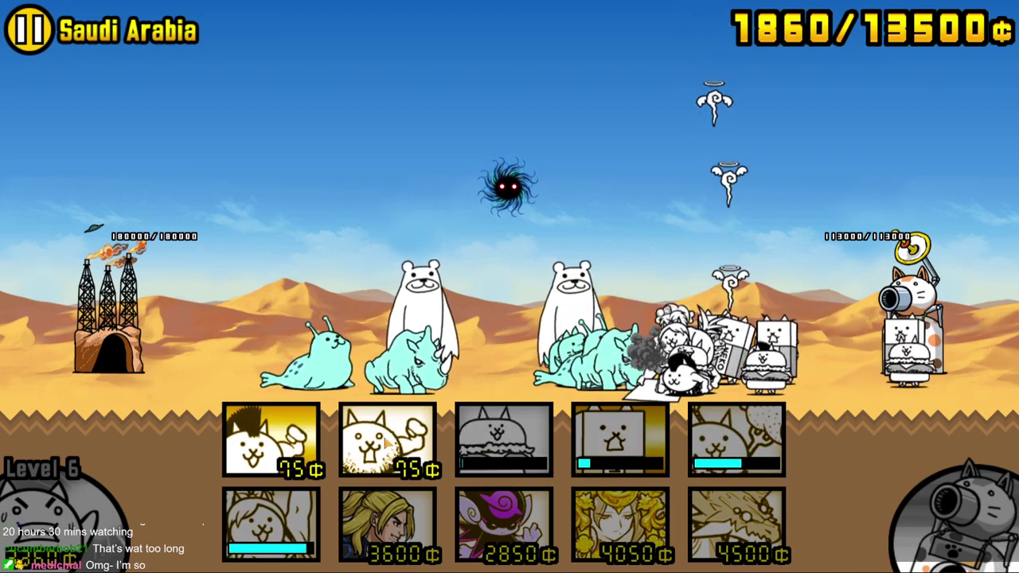
{"action": "key", "text": "2"}
{"action": "key", "text": "1"}
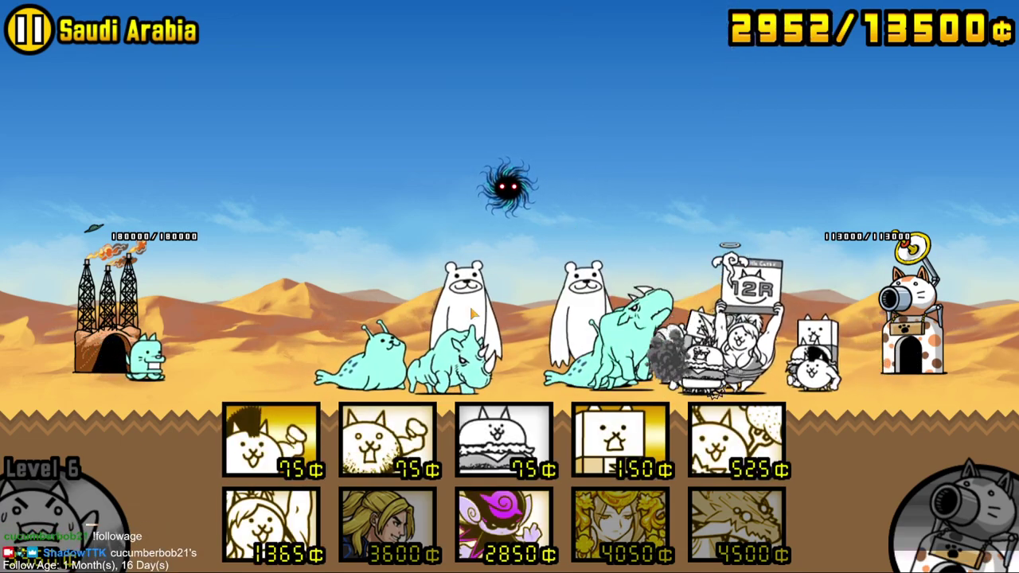
{"action": "left_click", "coordinate": [468, 460]}
{"action": "key", "text": "2"}
{"action": "key", "text": "1"}
{"action": "left_click", "coordinate": [504, 526]}
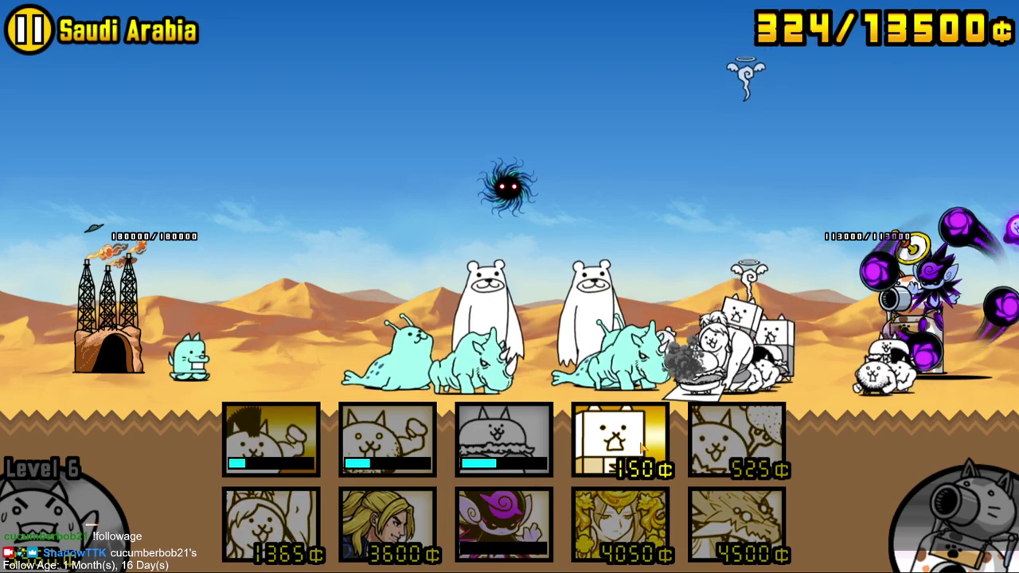
- Support the purple cat with the 150¢ box cat, the 525¢ cat and two of the 75¢ cats
{"action": "left_click", "coordinate": [621, 442]}
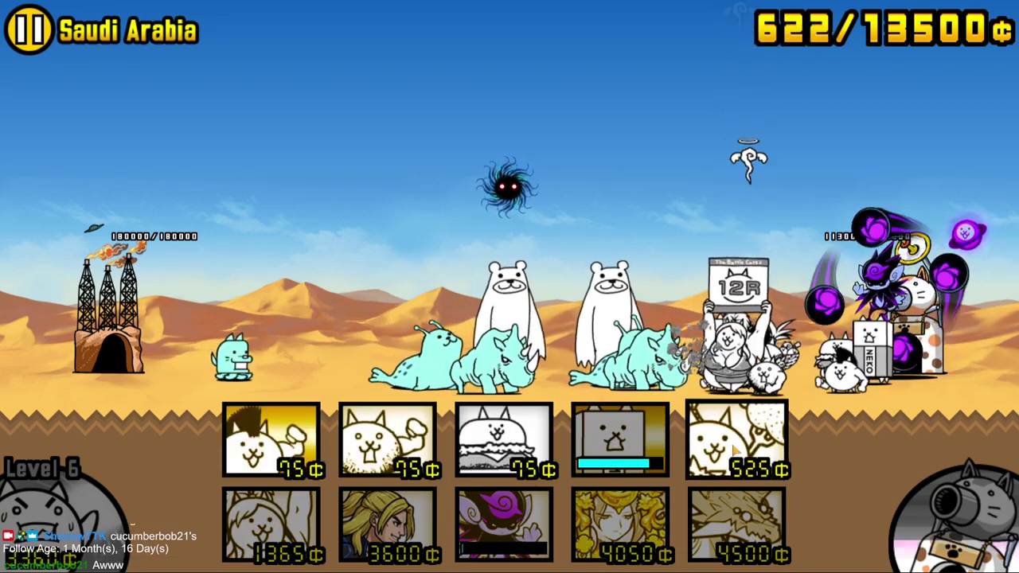
{"action": "left_click", "coordinate": [727, 450]}
{"action": "key", "text": "3"}
{"action": "left_click", "coordinate": [344, 452]}
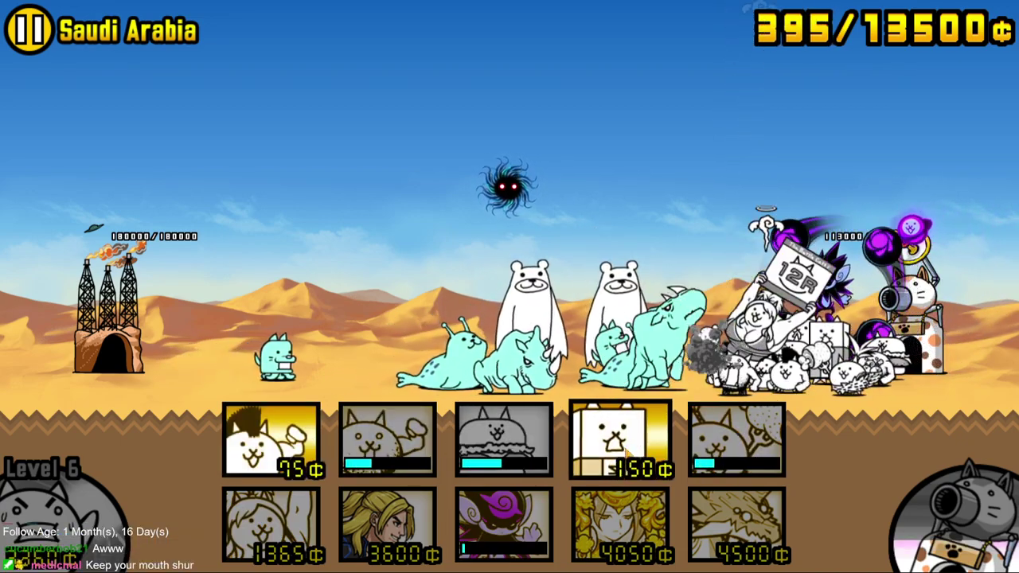
- Deploy the 150¢ box cat and the three 75¢ cats to cover the purple cat
{"action": "key", "text": "4"}
{"action": "key", "text": "1"}
{"action": "key", "text": "3"}
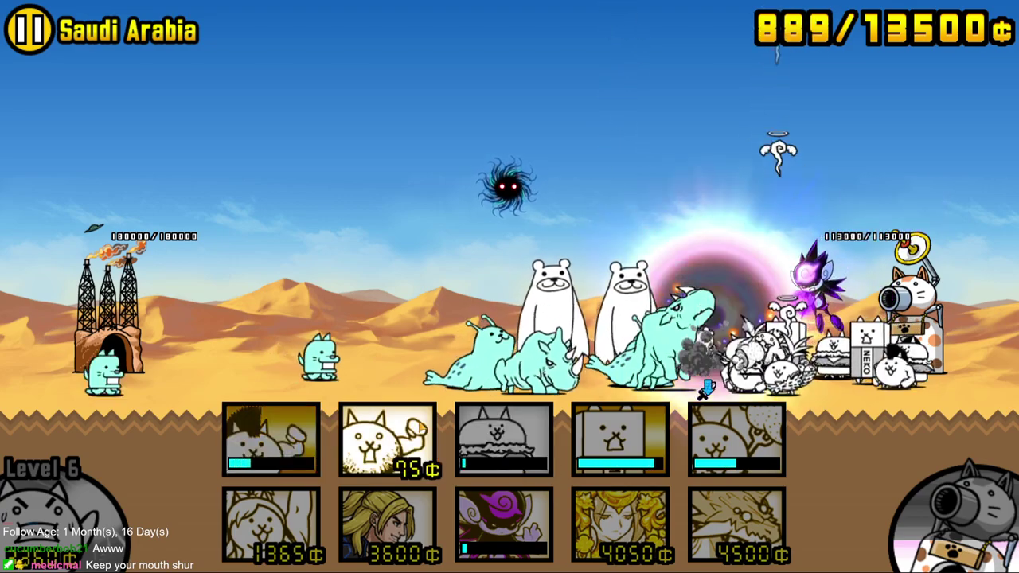
{"action": "key", "text": "2"}
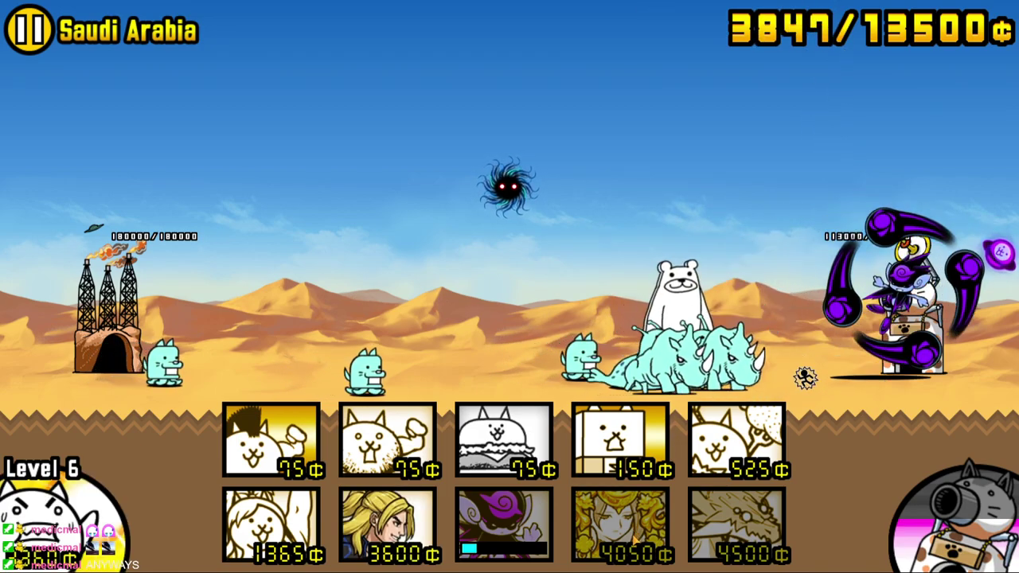
- Send out the 4050¢ golden cat together with the 150¢ box cat and all three 75¢ cats
{"action": "left_click", "coordinate": [629, 530]}
{"action": "left_click", "coordinate": [623, 466]}
{"action": "left_click", "coordinate": [504, 439]}
{"action": "left_click", "coordinate": [271, 439]}
{"action": "left_click", "coordinate": [388, 439]}
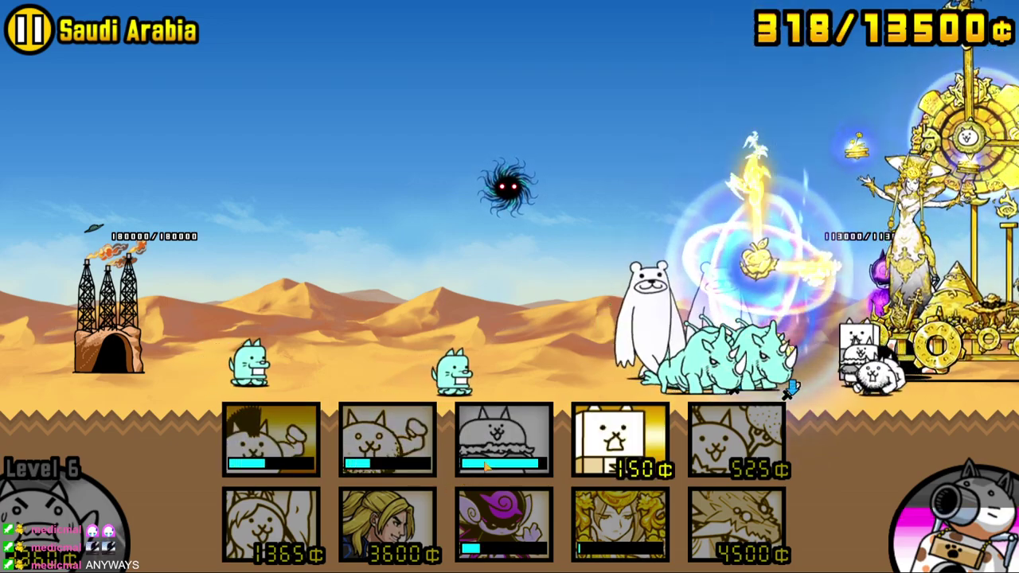
- Place another 150¢ box cat and the three 75¢ cats in front of the golden cat
{"action": "left_click", "coordinate": [621, 440]}
{"action": "left_click", "coordinate": [504, 439]}
{"action": "left_click", "coordinate": [388, 439]}
{"action": "left_click", "coordinate": [271, 439]}
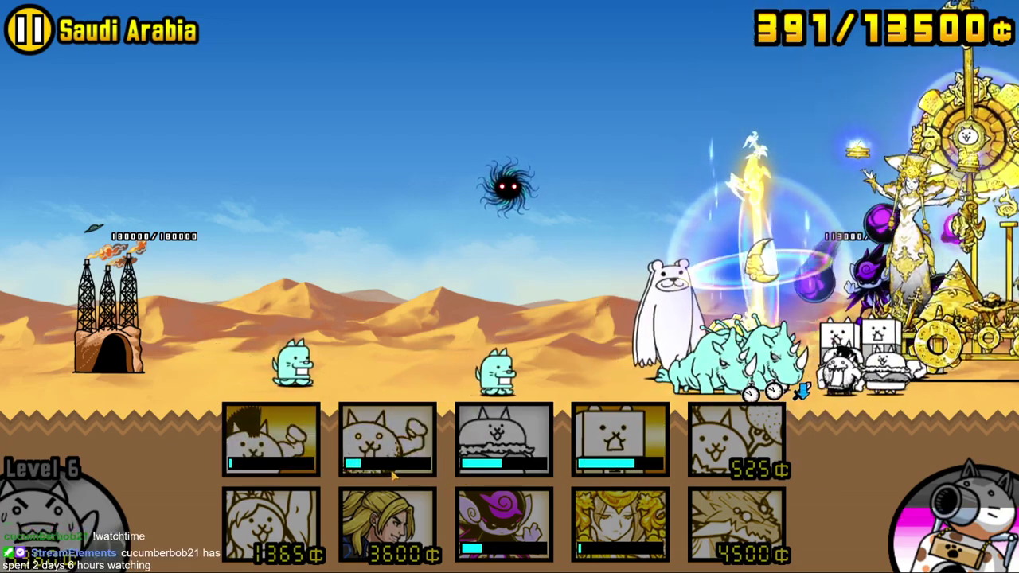
- Send a follow-up wave of the 150¢ box cat, the three 75¢ cats and the 525¢ cat
{"action": "left_click", "coordinate": [621, 439]}
{"action": "left_click", "coordinate": [504, 440]}
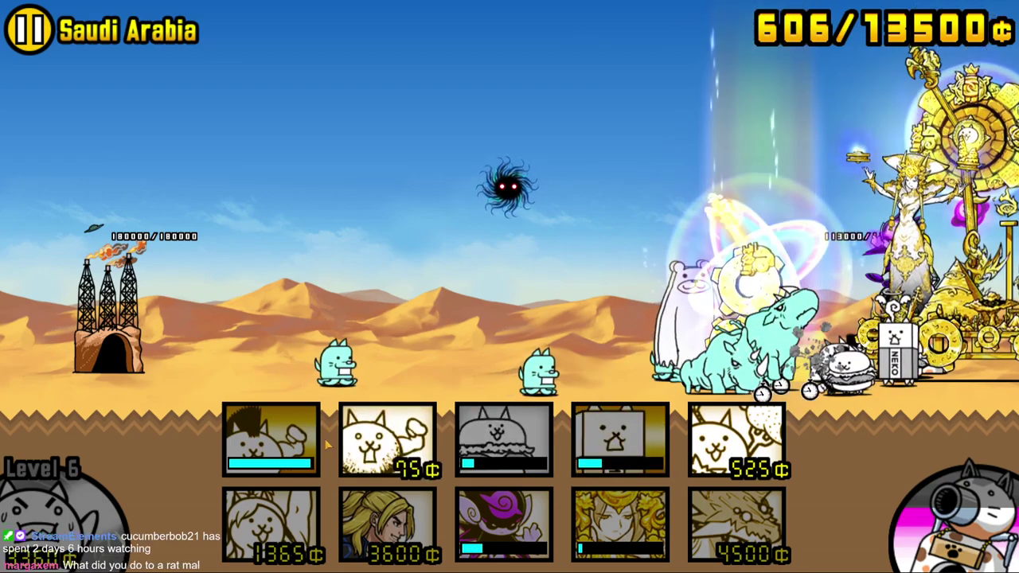
{"action": "left_click", "coordinate": [387, 439]}
{"action": "left_click", "coordinate": [737, 440]}
{"action": "left_click", "coordinate": [271, 439]}
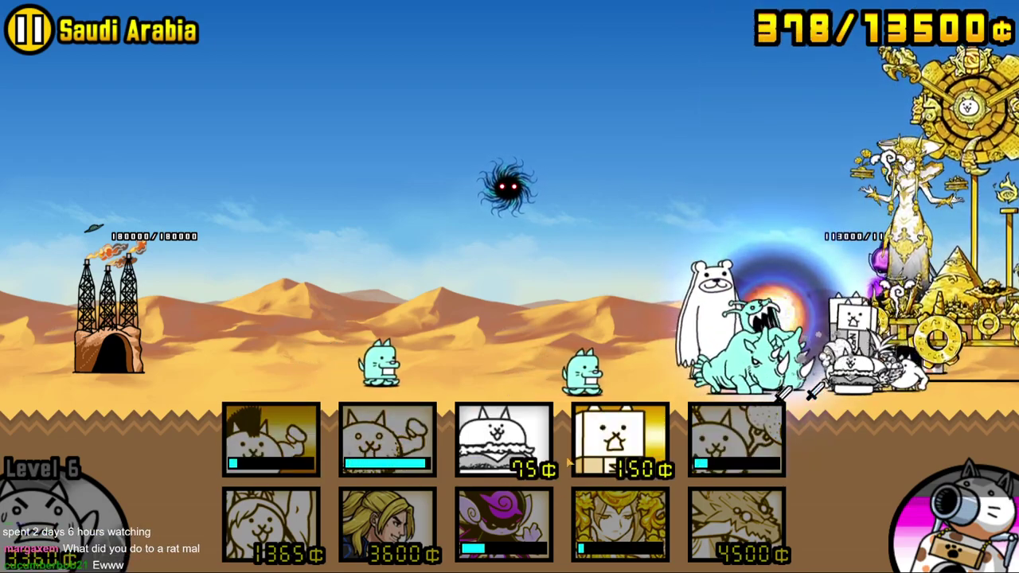
- Keep the enemies walled off from the golden cat with three 150¢ box cats and repeated 75¢ cats
{"action": "left_click", "coordinate": [621, 439]}
{"action": "left_click", "coordinate": [503, 440]}
{"action": "left_click", "coordinate": [387, 440]}
{"action": "left_click", "coordinate": [271, 439]}
{"action": "left_click", "coordinate": [621, 440]}
{"action": "left_click", "coordinate": [503, 440]}
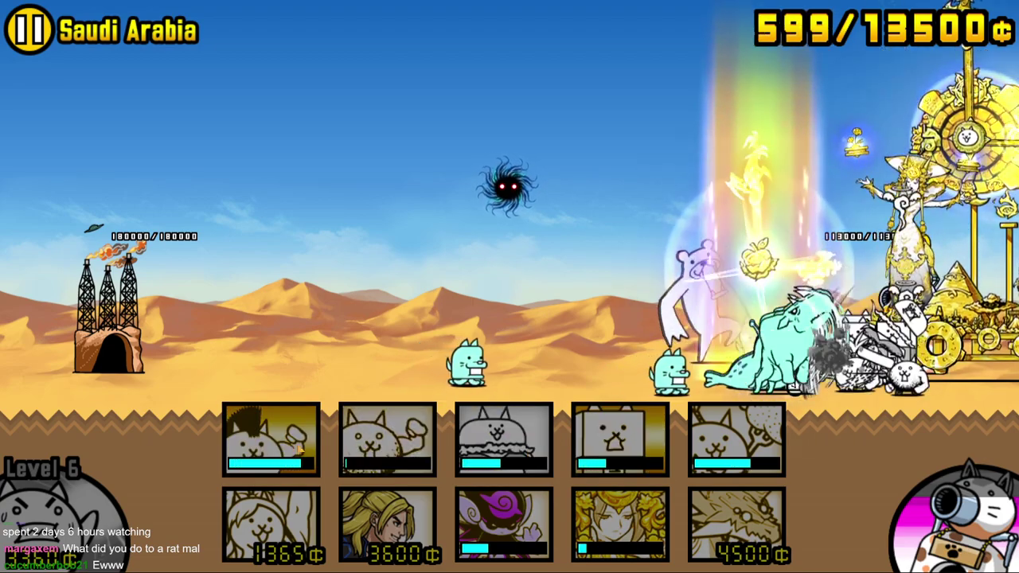
{"action": "left_click", "coordinate": [504, 440]}
{"action": "left_click", "coordinate": [621, 439]}
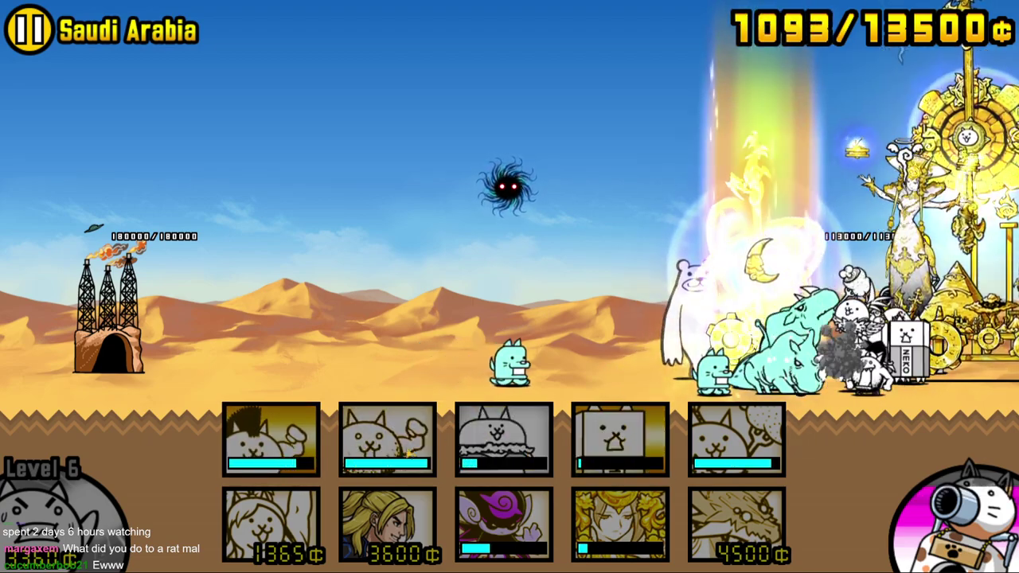
{"action": "left_click", "coordinate": [388, 439]}
{"action": "left_click", "coordinate": [271, 440]}
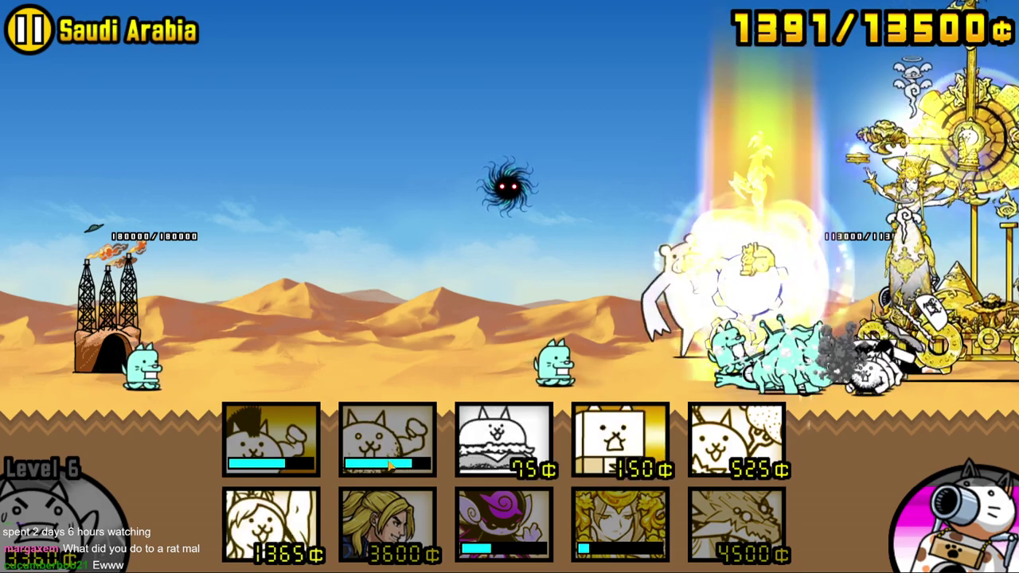
- Reinforce the front with a 150¢ box cat, the three 75¢ cats and another 525¢ cat
{"action": "left_click", "coordinate": [621, 439]}
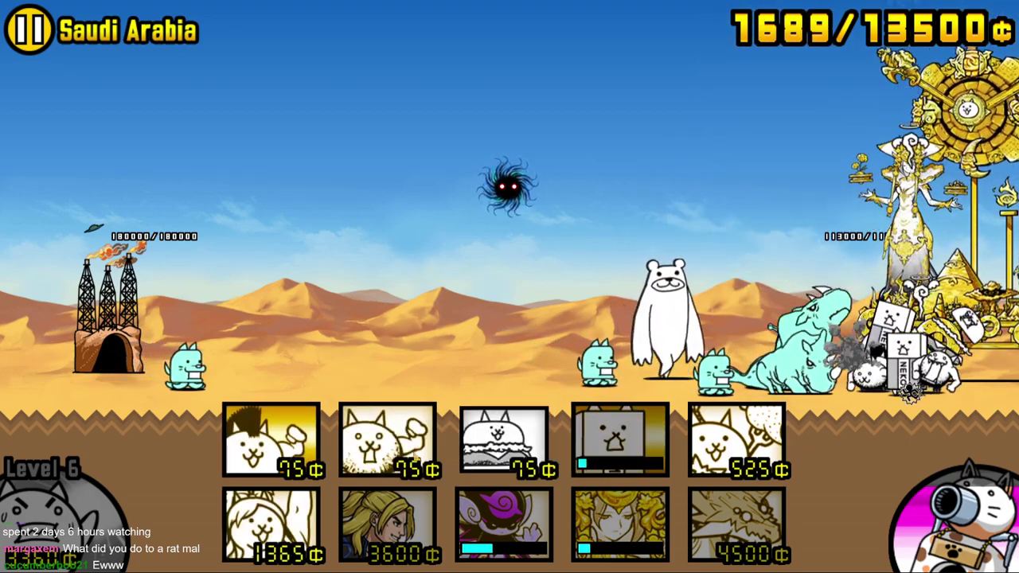
{"action": "left_click", "coordinate": [503, 439]}
{"action": "left_click", "coordinate": [387, 439]}
{"action": "left_click", "coordinate": [270, 439]}
{"action": "left_click", "coordinate": [736, 440]}
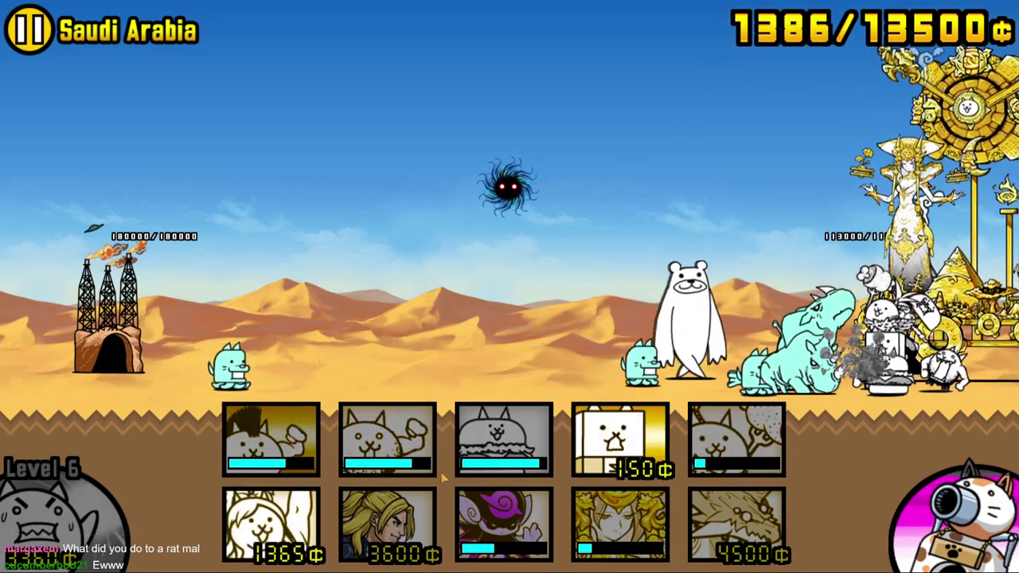
- Redeploy the three 75¢ cats and the 150¢ box cat, and send out the 1365¢ cat
{"action": "left_click", "coordinate": [504, 439]}
{"action": "left_click", "coordinate": [387, 439]}
{"action": "left_click", "coordinate": [271, 439]}
{"action": "left_click", "coordinate": [621, 439]}
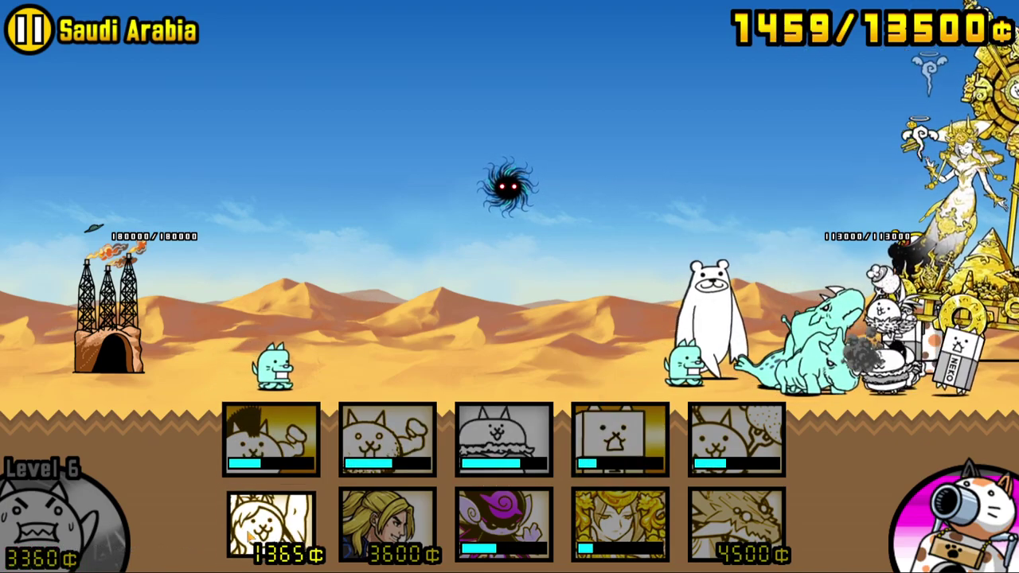
{"action": "left_click", "coordinate": [270, 521]}
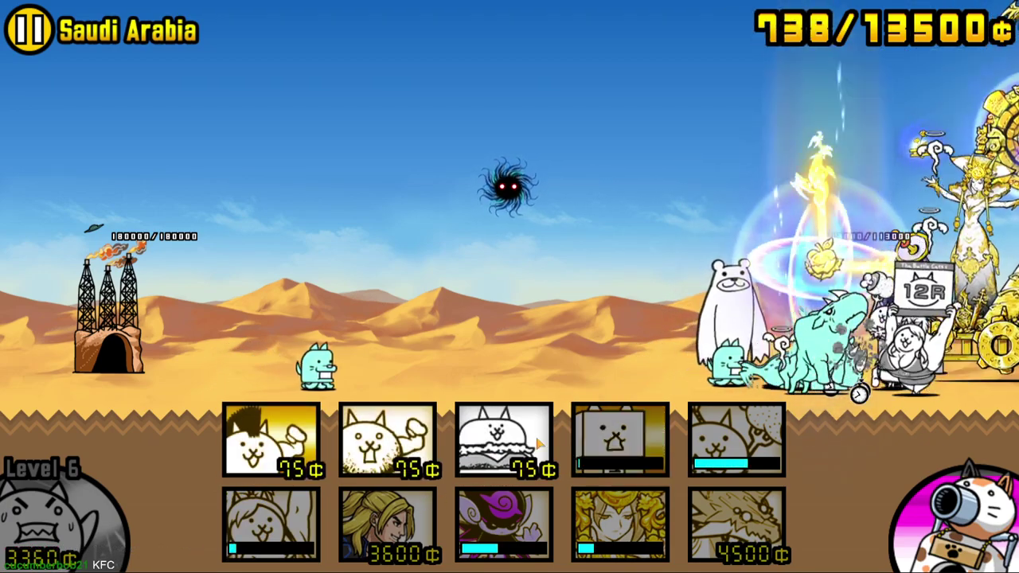
- Deploy the 150¢ box cat and the three 75¢ cats, and fire the cat cannon at the enemies near the base
{"action": "left_click", "coordinate": [621, 439]}
{"action": "left_click", "coordinate": [503, 440]}
{"action": "left_click", "coordinate": [387, 439]}
{"action": "left_click", "coordinate": [271, 440]}
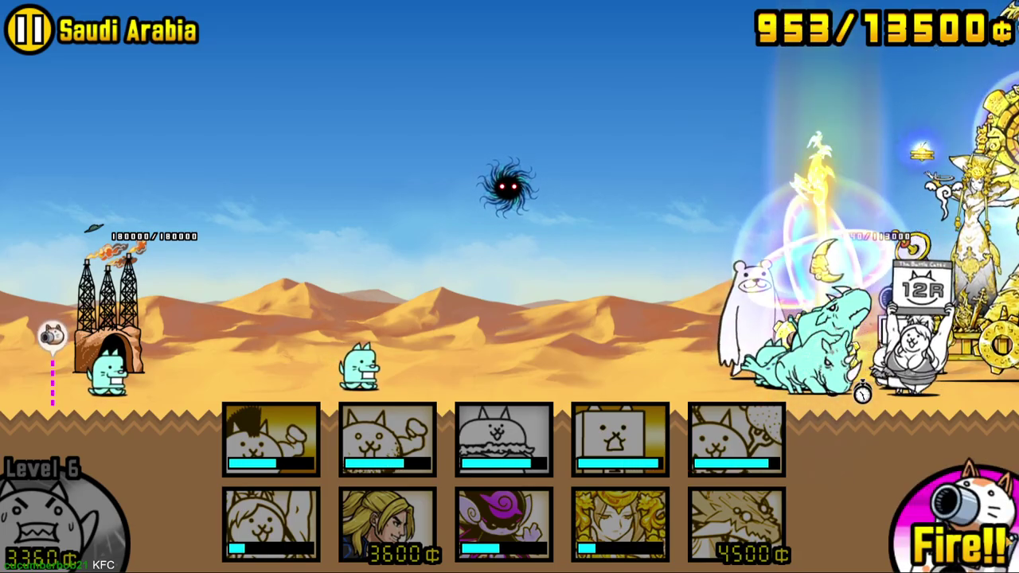
{"action": "left_click", "coordinate": [955, 526]}
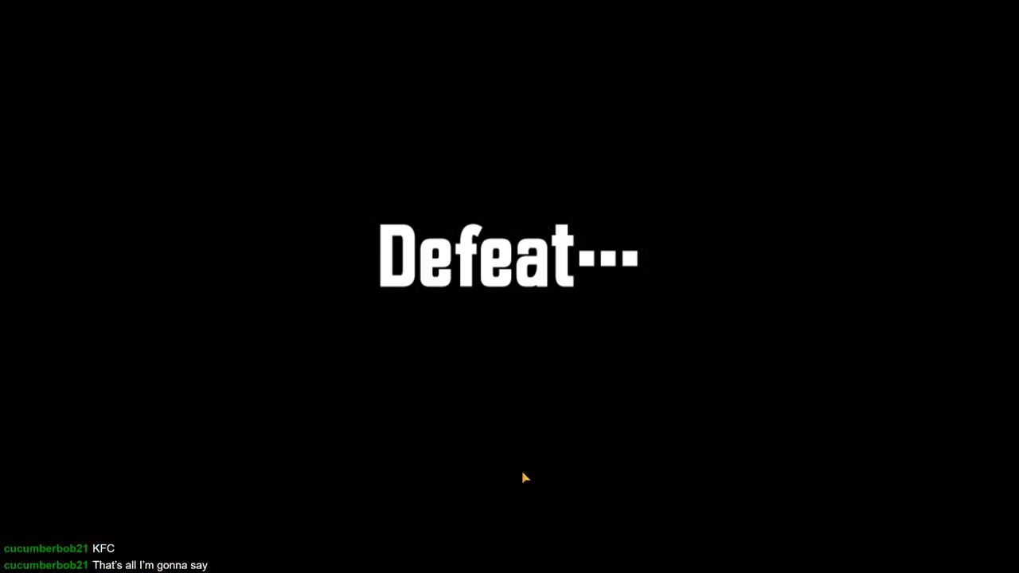
- Leave the battle result for the stage map and open the equipped cat lineup
{"action": "left_click", "coordinate": [610, 478]}
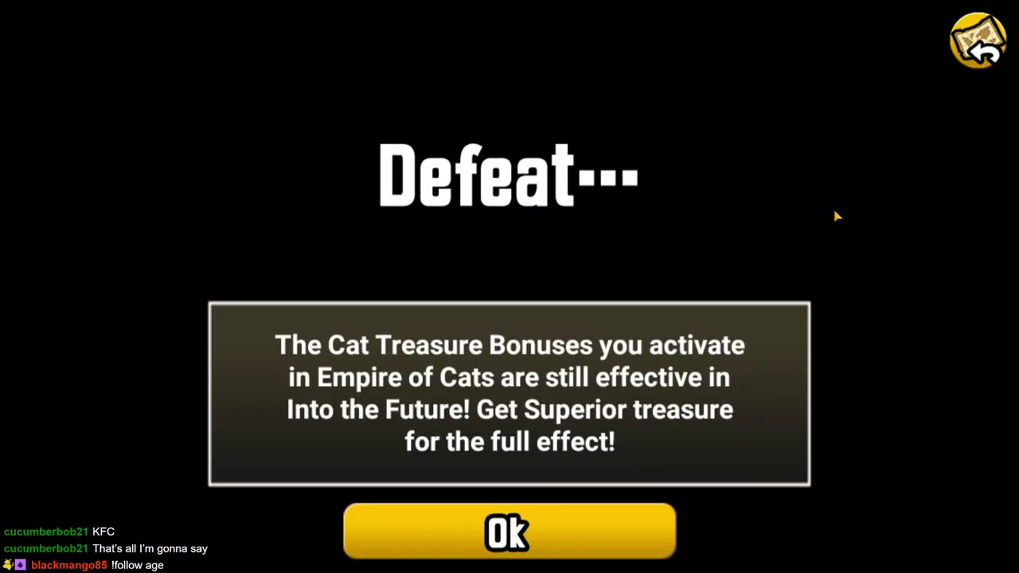
{"action": "left_click", "coordinate": [972, 43]}
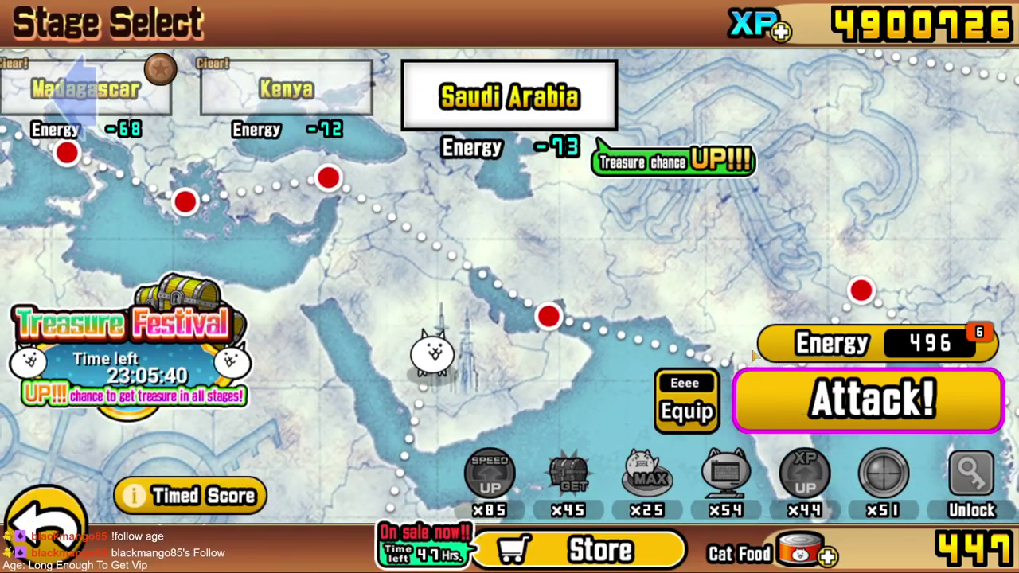
{"action": "left_click", "coordinate": [686, 406]}
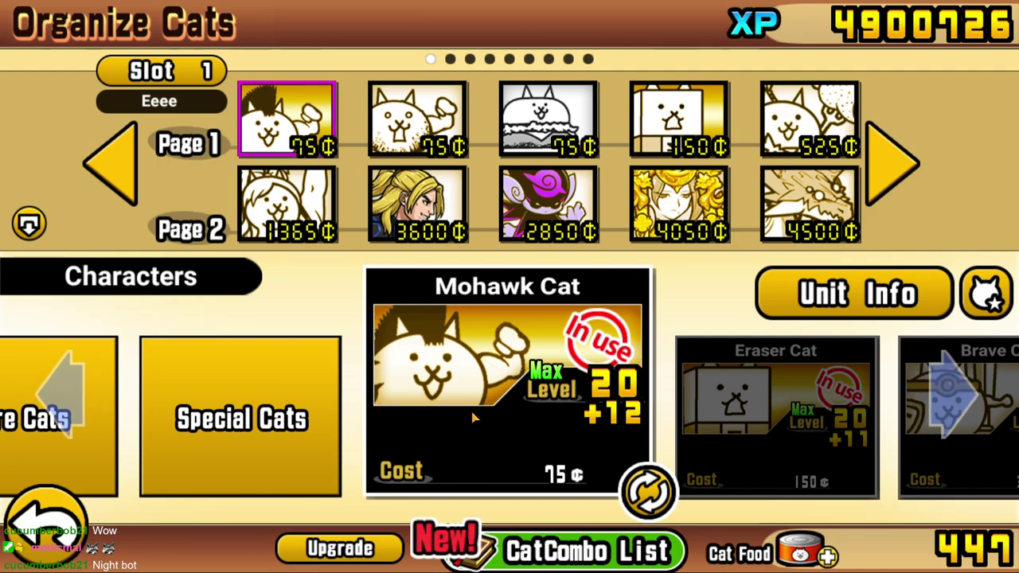
- Look through the normal cats for a possible replacement in the lineup
{"action": "left_click_drag", "start_coordinate": [558, 382], "coordinate": [445, 384]}
{"action": "left_click_drag", "start_coordinate": [557, 384], "coordinate": [335, 380]}
{"action": "left_click_drag", "start_coordinate": [510, 389], "coordinate": [489, 413]}
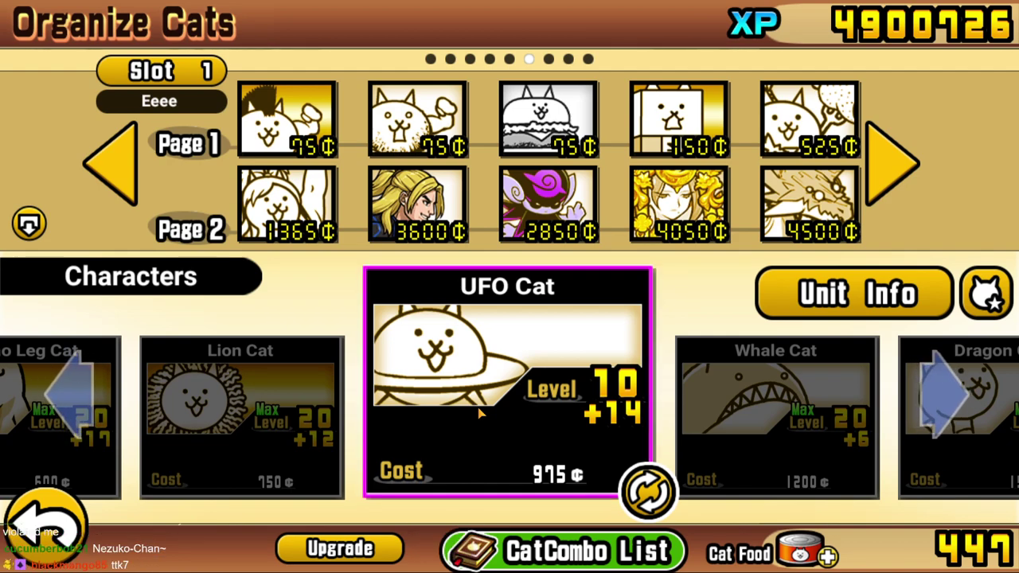
{"action": "left_click_drag", "start_coordinate": [555, 413], "coordinate": [382, 414]}
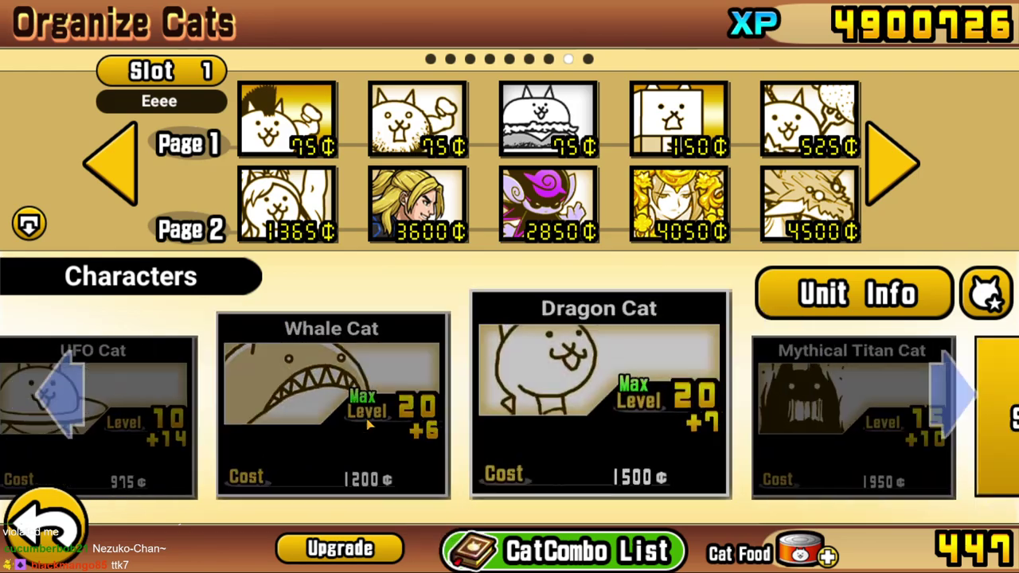
{"action": "mouse_move", "coordinate": [239, 410]}
{"action": "left_mouse_down"}
{"action": "mouse_move", "coordinate": [414, 408]}
{"action": "mouse_move", "coordinate": [645, 432]}
{"action": "left_mouse_up"}
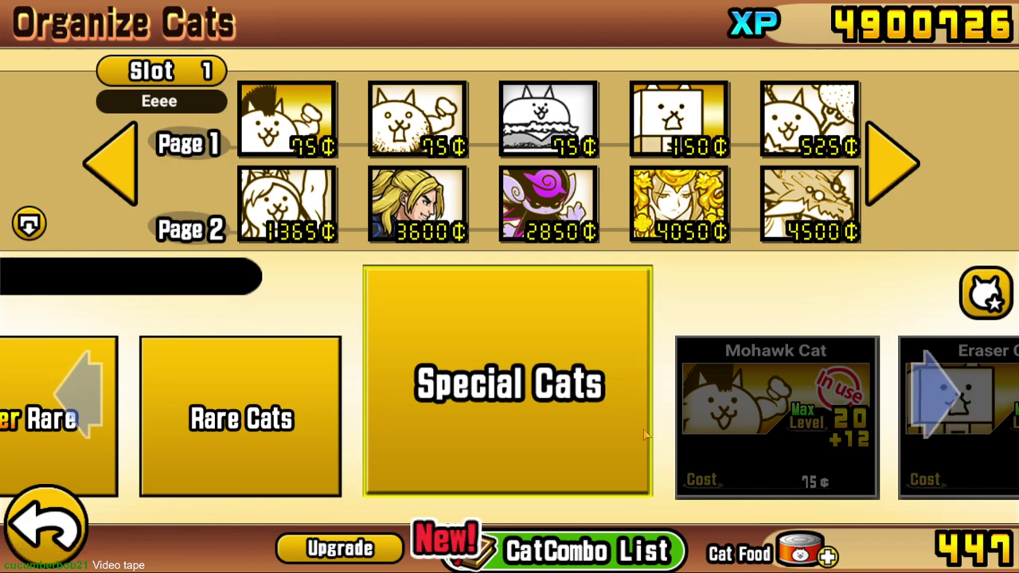
- Look through the Uber Rare cats for a stronger unit against this stage
{"action": "left_click_drag", "start_coordinate": [625, 423], "coordinate": [703, 427]}
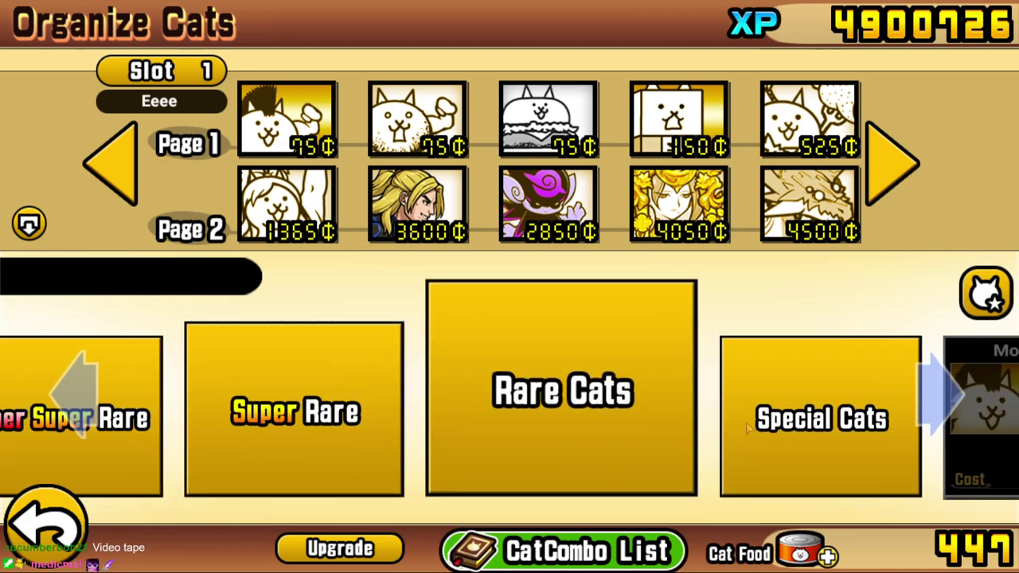
{"action": "left_click", "coordinate": [703, 428]}
{"action": "left_click", "coordinate": [759, 449]}
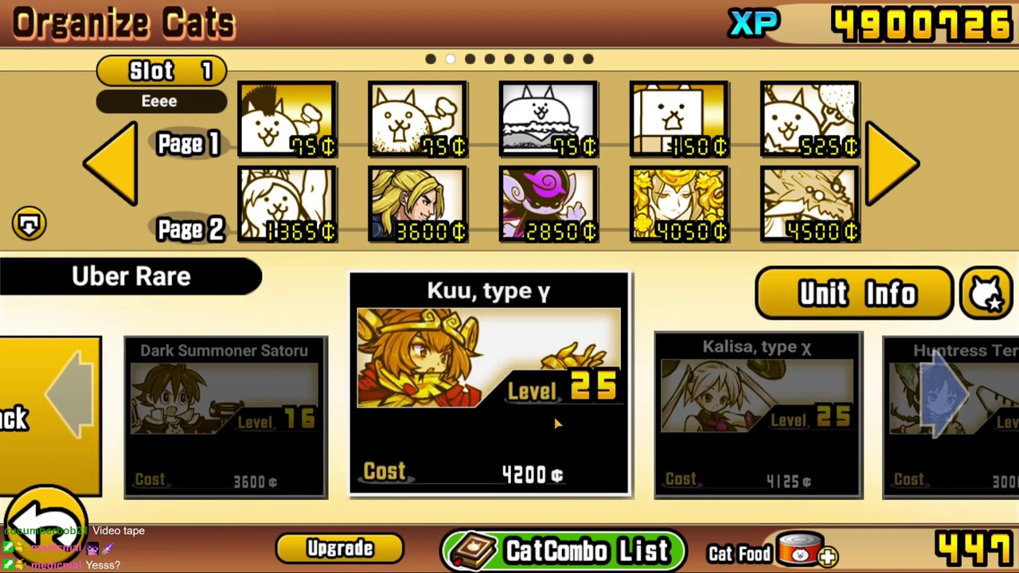
{"action": "left_click_drag", "start_coordinate": [759, 449], "coordinate": [609, 414]}
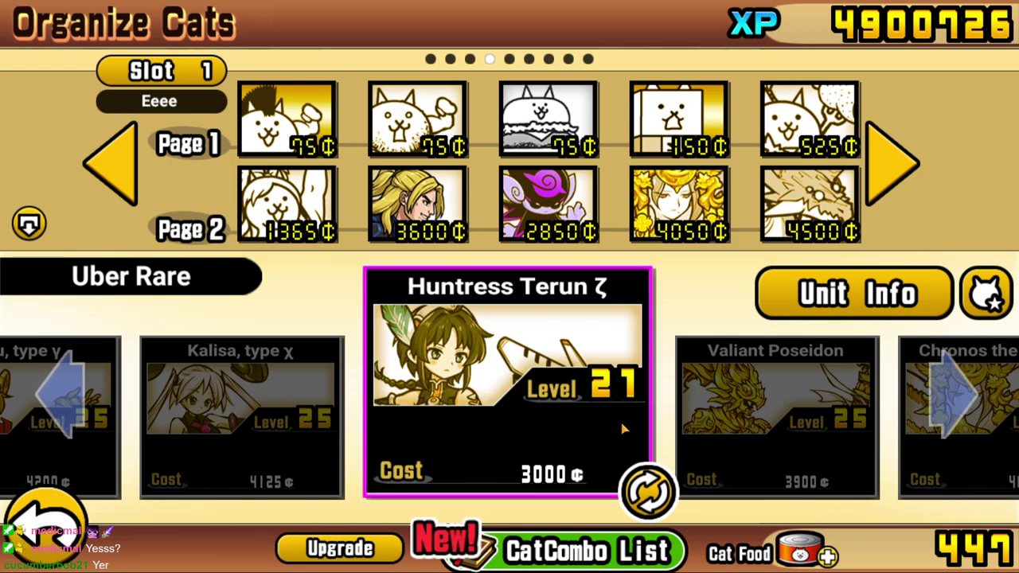
{"action": "left_click_drag", "start_coordinate": [546, 430], "coordinate": [605, 434]}
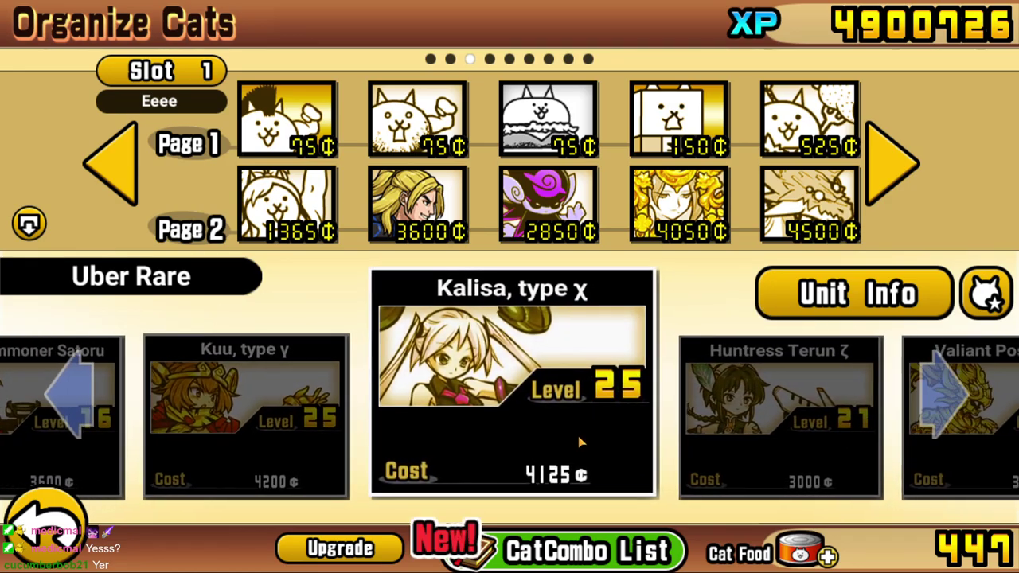
{"action": "left_click_drag", "start_coordinate": [716, 446], "coordinate": [473, 421]}
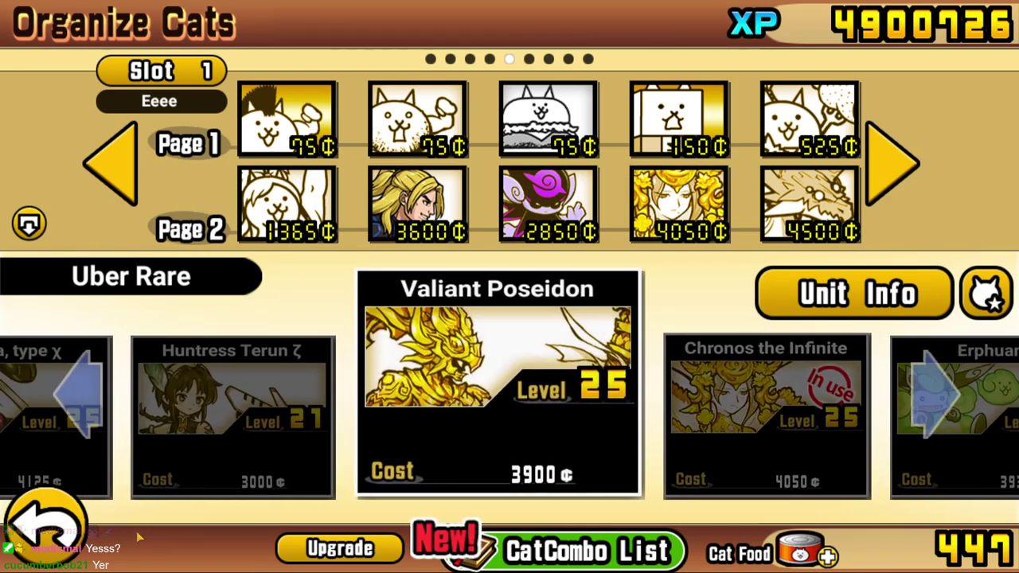
- Return to the stage map with the Eeee lineup and start the Saudi Arabia battle again
{"action": "left_click", "coordinate": [287, 119]}
{"action": "key", "text": "Escape"}
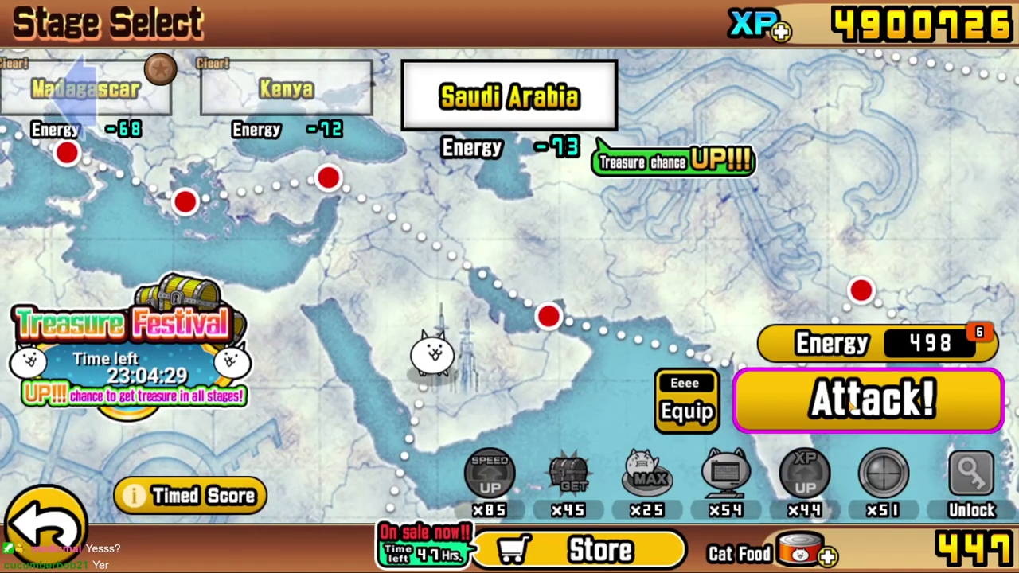
{"action": "left_click", "coordinate": [851, 405]}
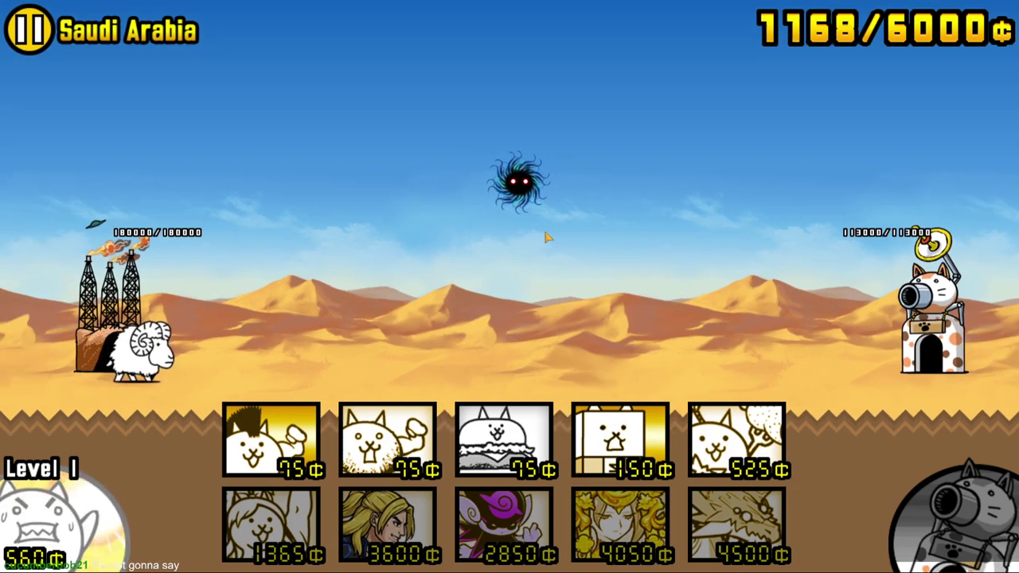
- Upgrade the worker cat step by step to level 4
{"action": "left_click", "coordinate": [108, 541]}
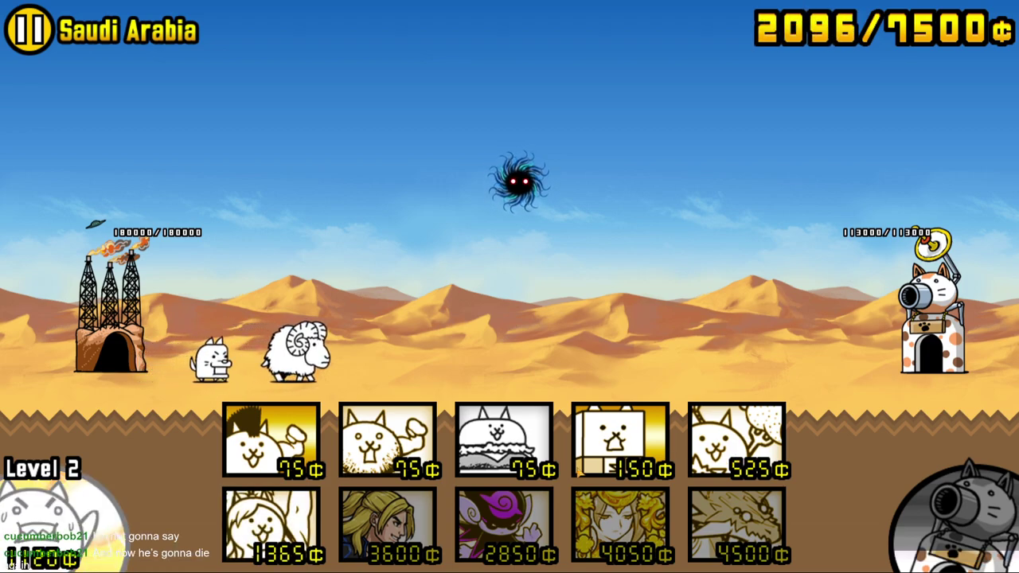
{"action": "left_click", "coordinate": [92, 561]}
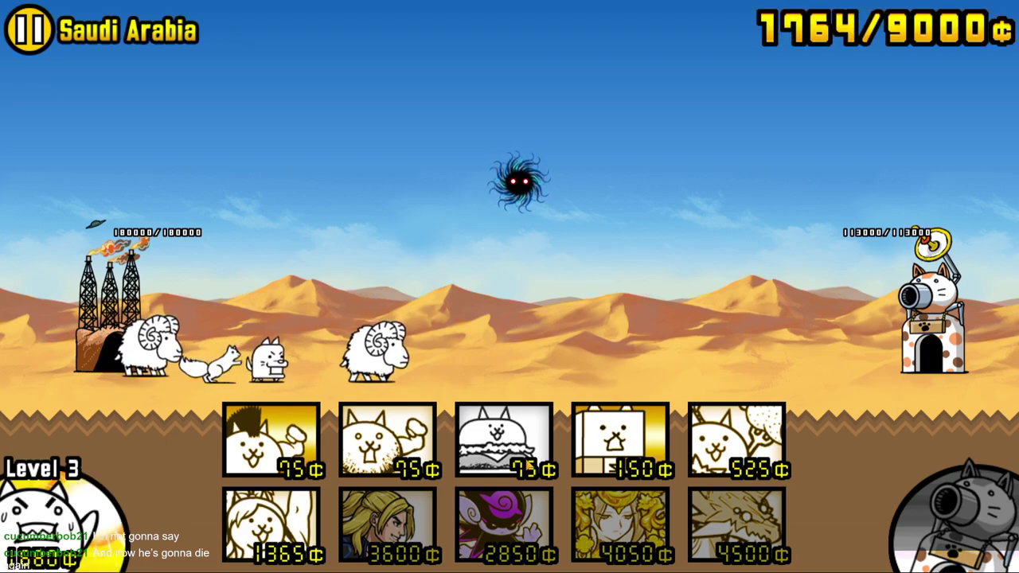
{"action": "left_click", "coordinate": [91, 561]}
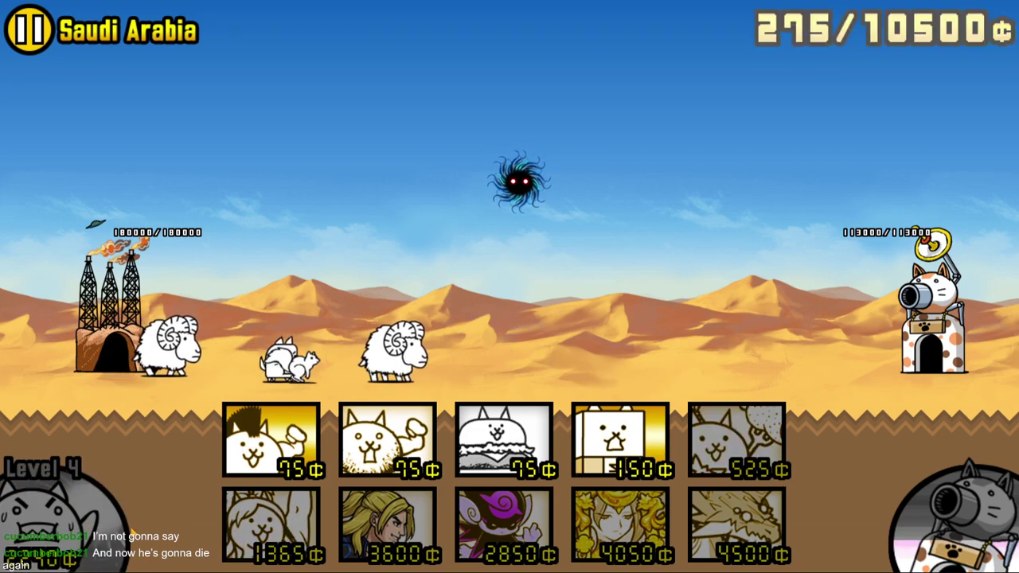
- Deploy two 150¢ box cats and a 525¢ cat against the first enemies, and upgrade the worker cat to level 5
{"action": "left_click", "coordinate": [580, 456]}
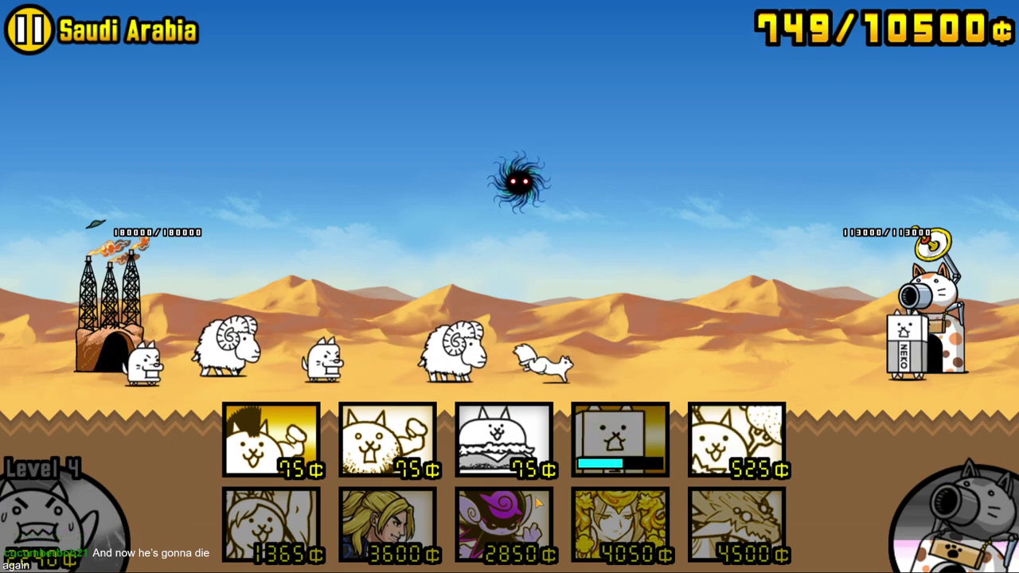
{"action": "left_click", "coordinate": [737, 442]}
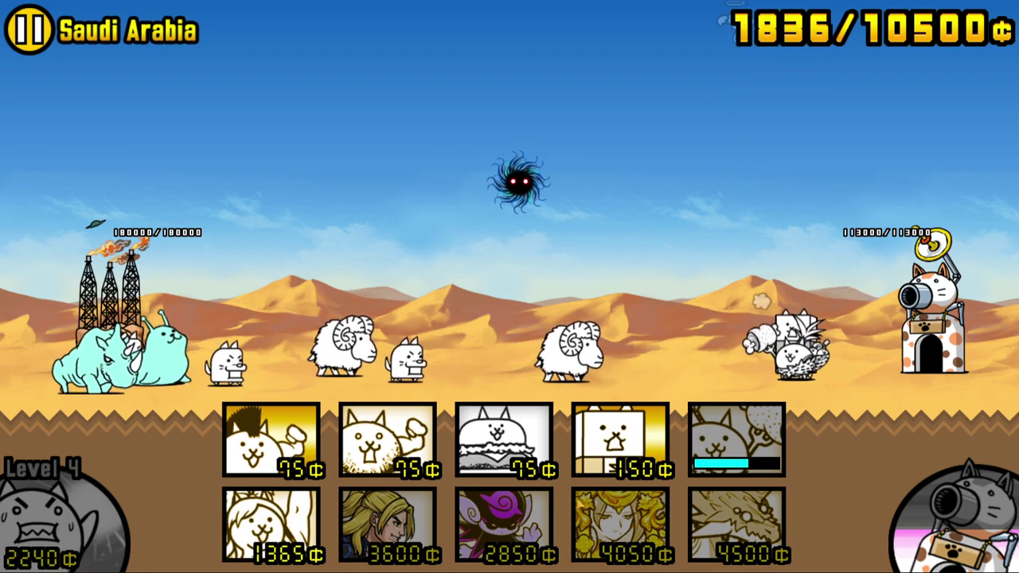
{"action": "left_click", "coordinate": [579, 468]}
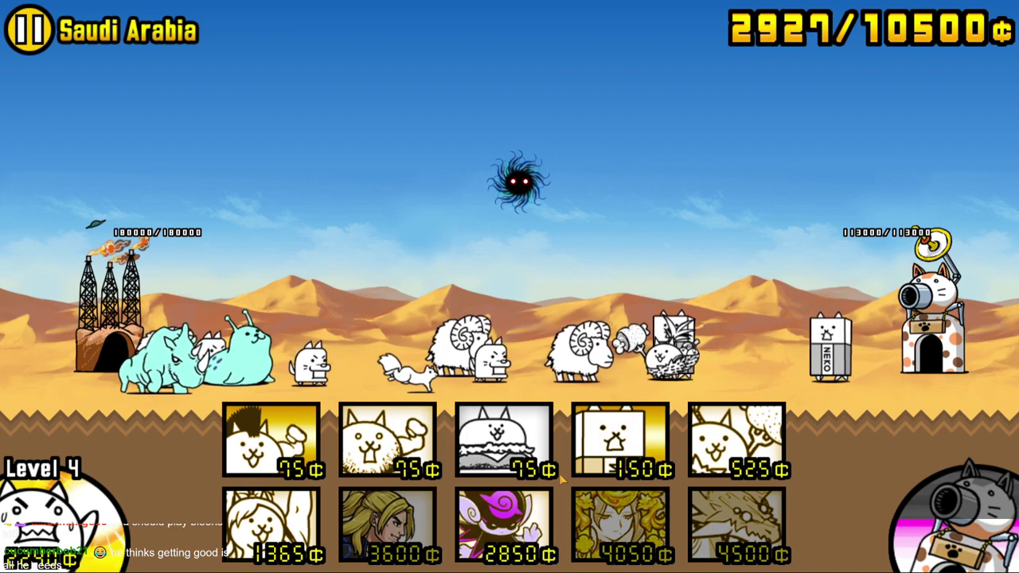
{"action": "left_click", "coordinate": [60, 517]}
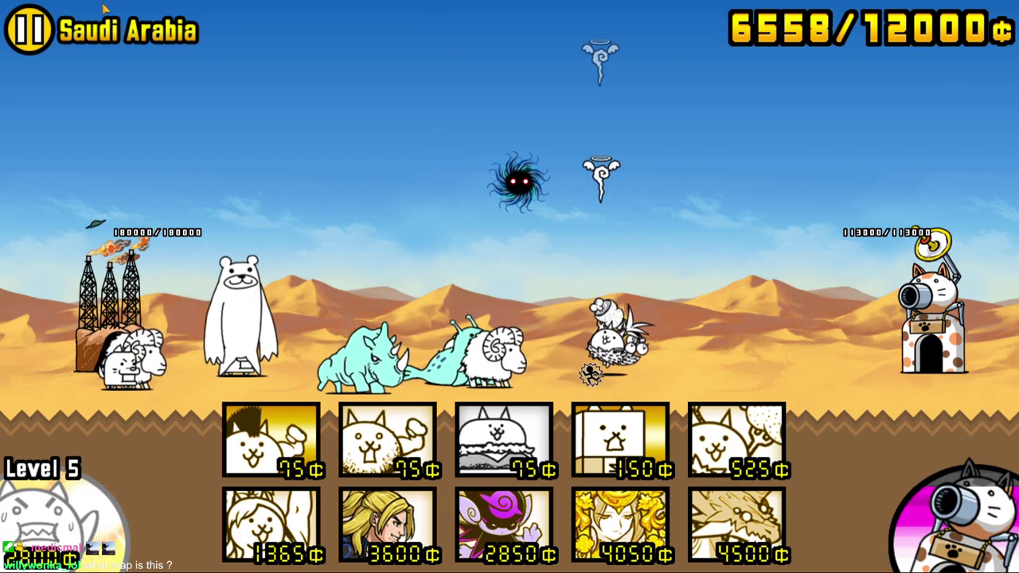
- Deploy two 150¢ box cats and two 75¢ burger cats, backed by the 4050¢ golden unit and the 2850¢ purple unit
{"action": "left_click", "coordinate": [620, 441]}
{"action": "left_click", "coordinate": [504, 441]}
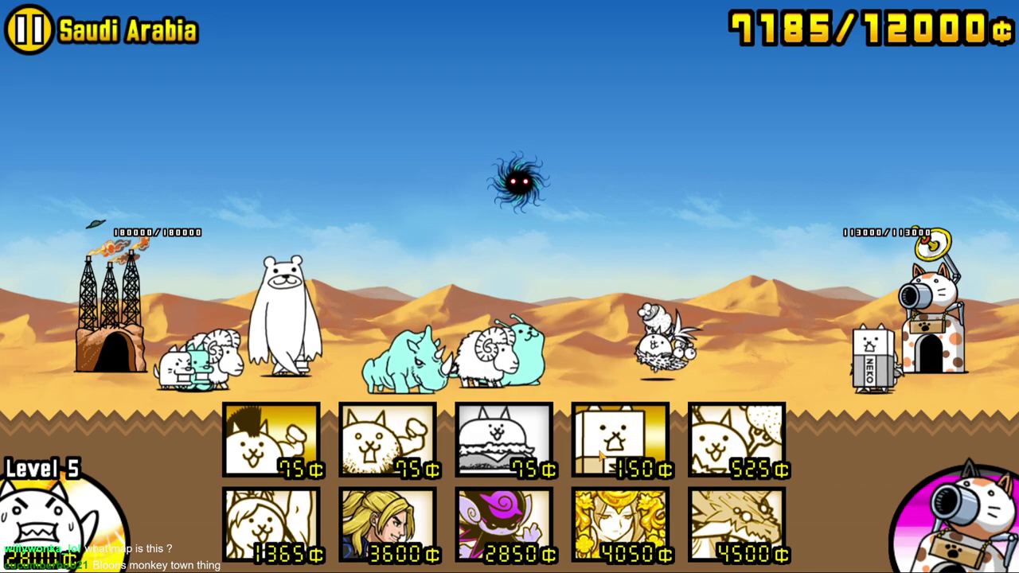
{"action": "left_click", "coordinate": [620, 440]}
{"action": "left_click", "coordinate": [503, 440]}
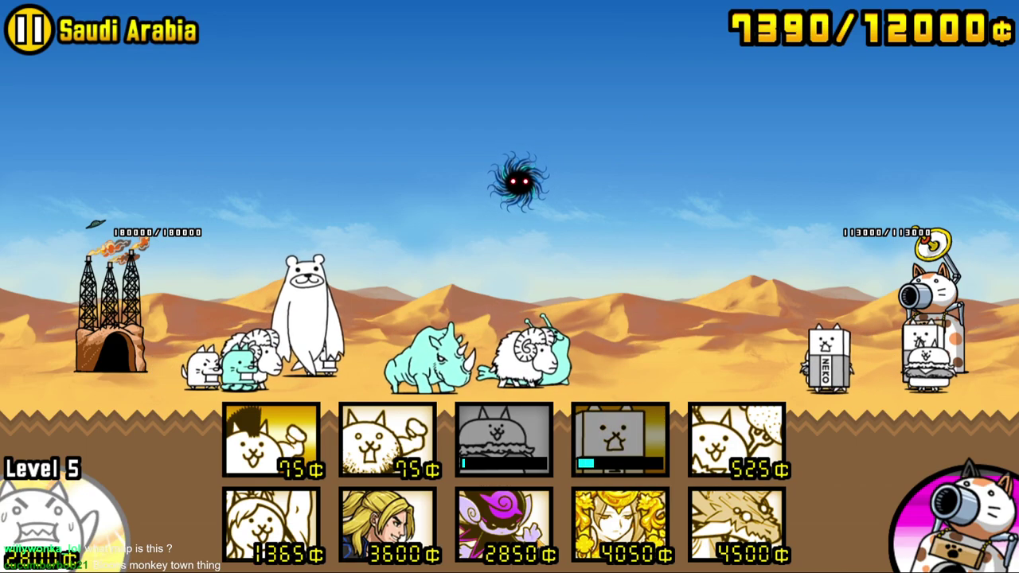
{"action": "left_click", "coordinate": [620, 524]}
{"action": "left_click", "coordinate": [503, 524]}
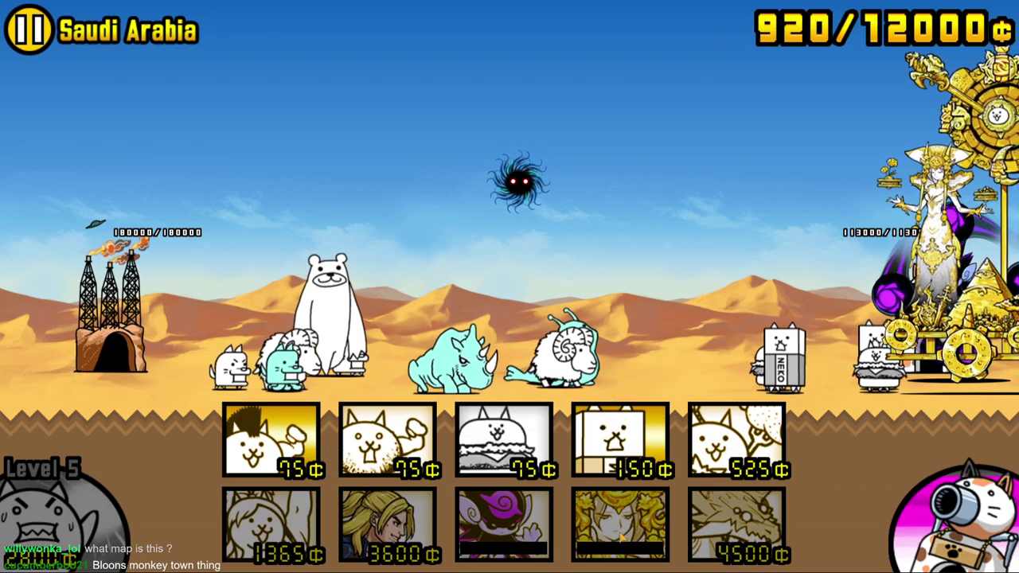
- Send burger, box, bearded and mohawk cats ahead of the golden unit as shields, and fire the cat cannon
{"action": "left_click", "coordinate": [503, 441]}
{"action": "left_click", "coordinate": [387, 440]}
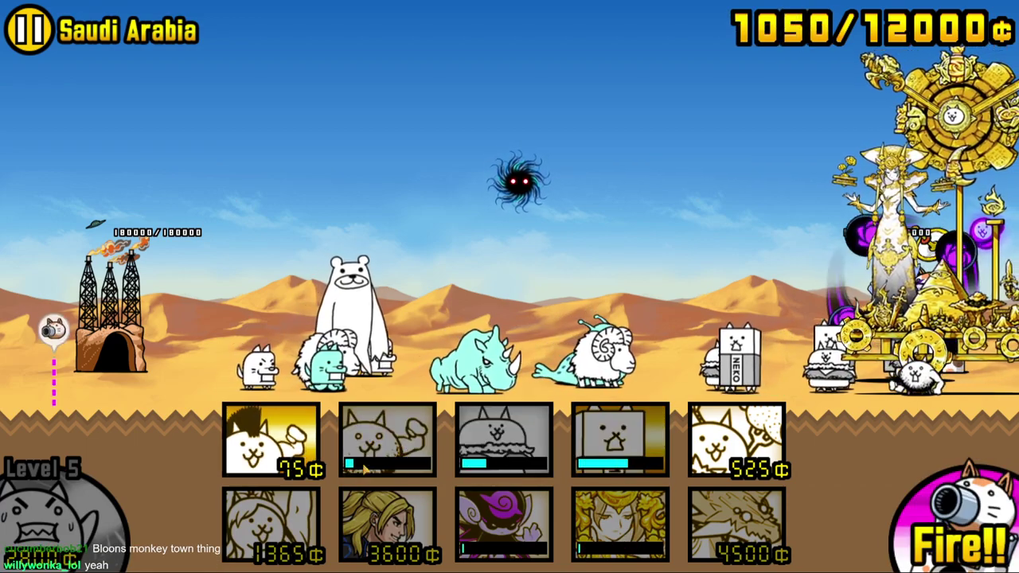
{"action": "left_click", "coordinate": [270, 440]}
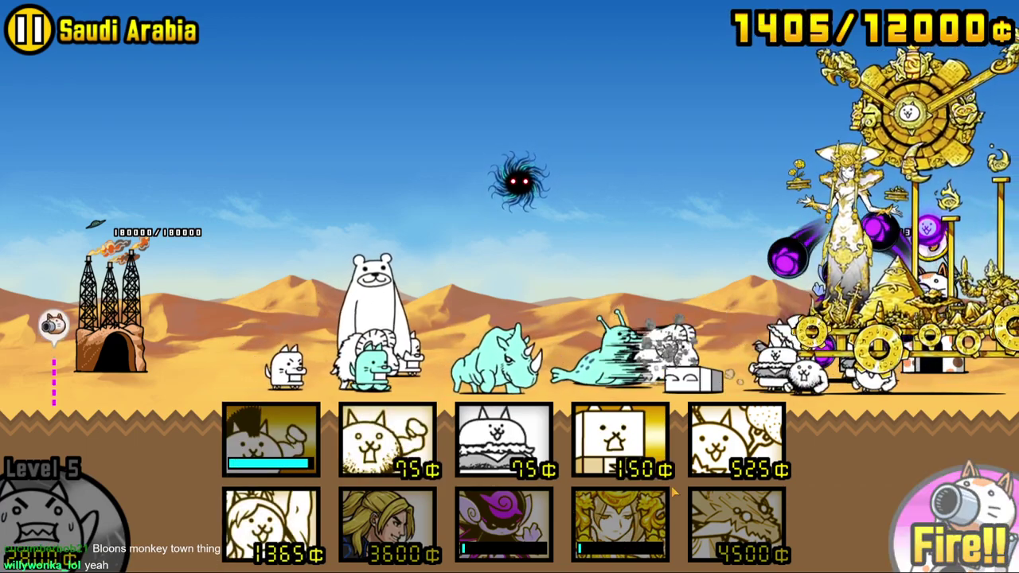
{"action": "left_click", "coordinate": [620, 440]}
{"action": "left_click", "coordinate": [503, 440]}
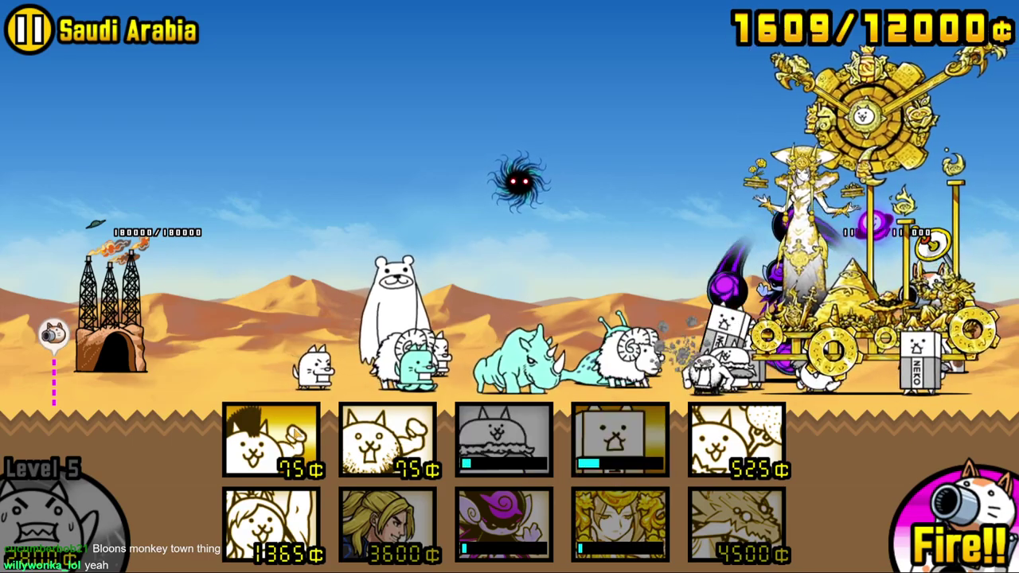
{"action": "left_click", "coordinate": [387, 440]}
{"action": "left_click", "coordinate": [271, 440]}
{"action": "key", "text": "space"}
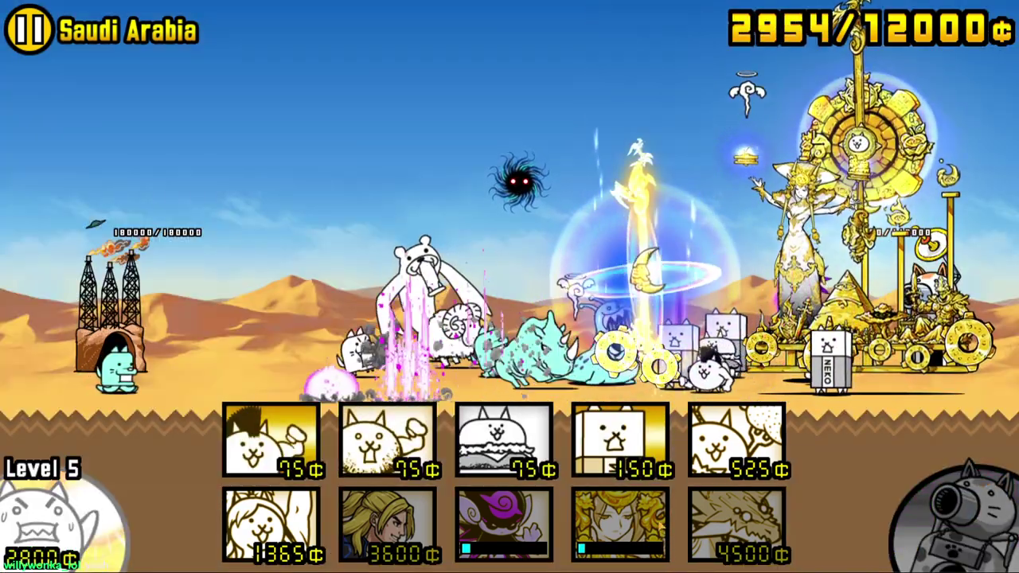
- Deploy the 1365¢ cat behind a full line of box, burger, bearded and mohawk cats, and replenish the 75¢ shields
{"action": "left_click", "coordinate": [621, 440]}
{"action": "left_click", "coordinate": [504, 440]}
{"action": "left_click", "coordinate": [271, 440]}
{"action": "left_click", "coordinate": [387, 441]}
{"action": "left_click", "coordinate": [271, 526]}
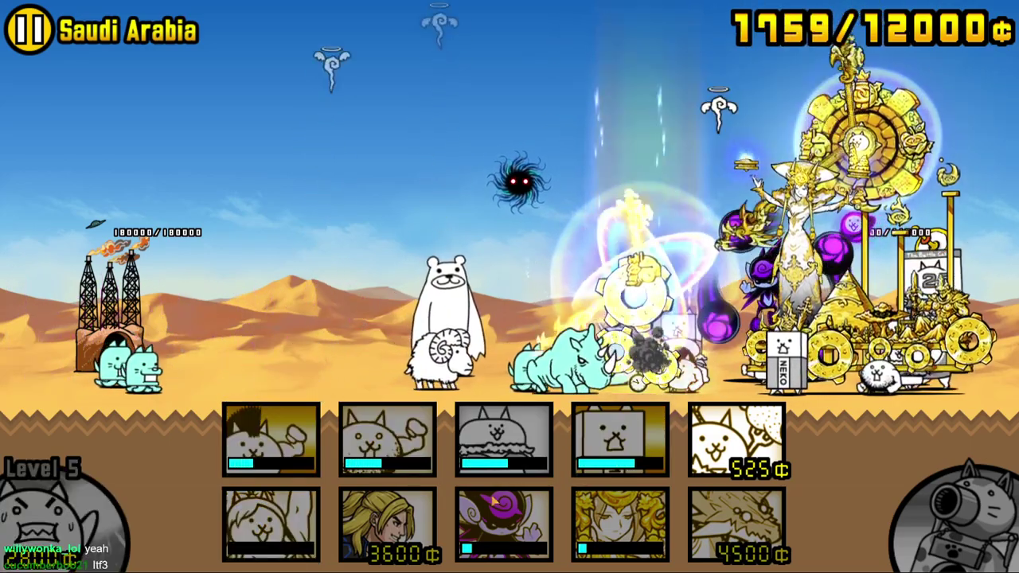
{"action": "left_click", "coordinate": [503, 440]}
{"action": "left_click", "coordinate": [387, 440]}
{"action": "left_click", "coordinate": [271, 440]}
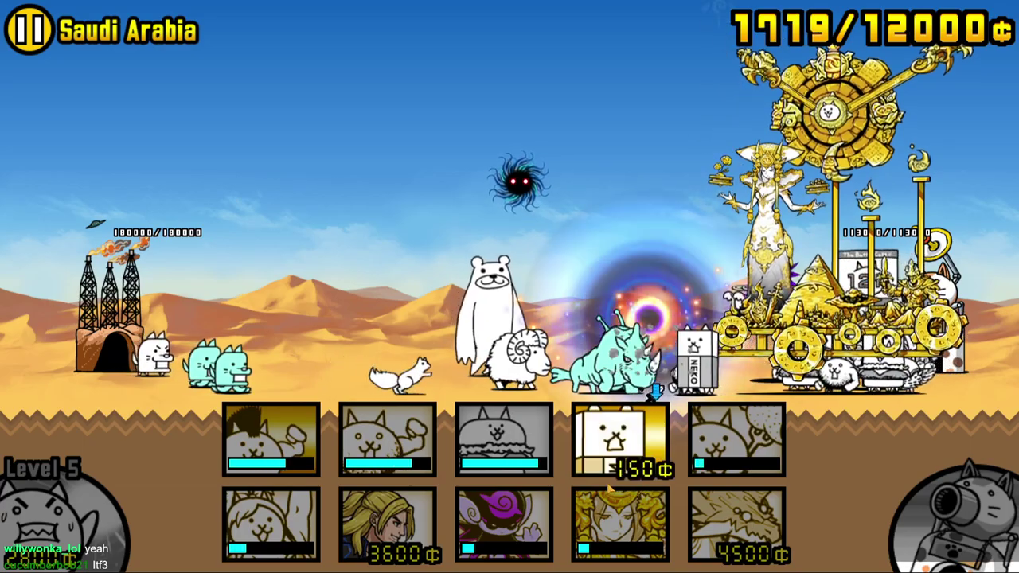
- Replenish the front line with a box cat, a burger cat, and more bearded and mohawk 75¢ cats
{"action": "left_click", "coordinate": [387, 440]}
{"action": "left_click", "coordinate": [270, 440]}
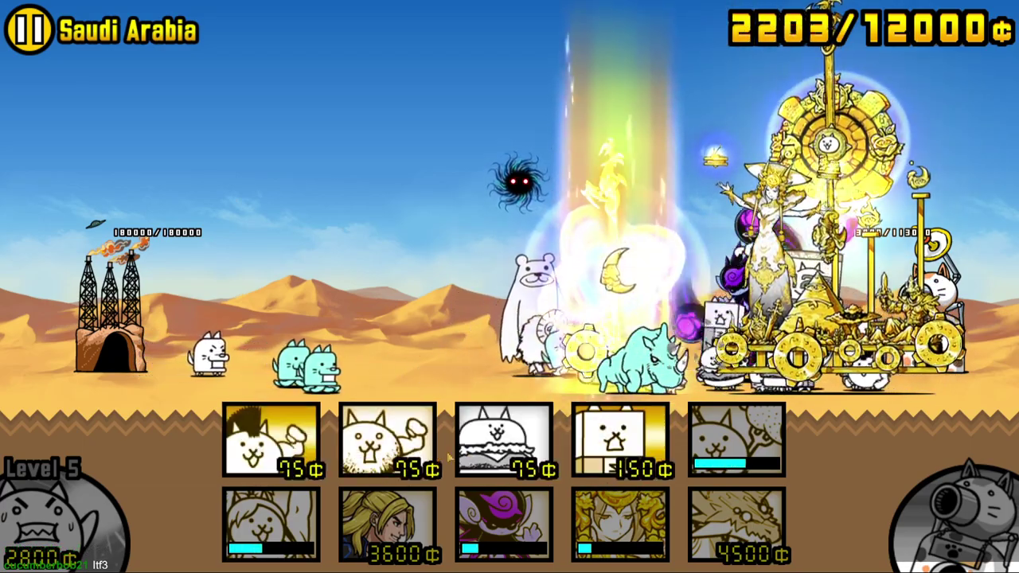
{"action": "left_click", "coordinate": [619, 440]}
{"action": "left_click", "coordinate": [504, 440]}
{"action": "left_click", "coordinate": [387, 441]}
{"action": "left_click", "coordinate": [271, 441]}
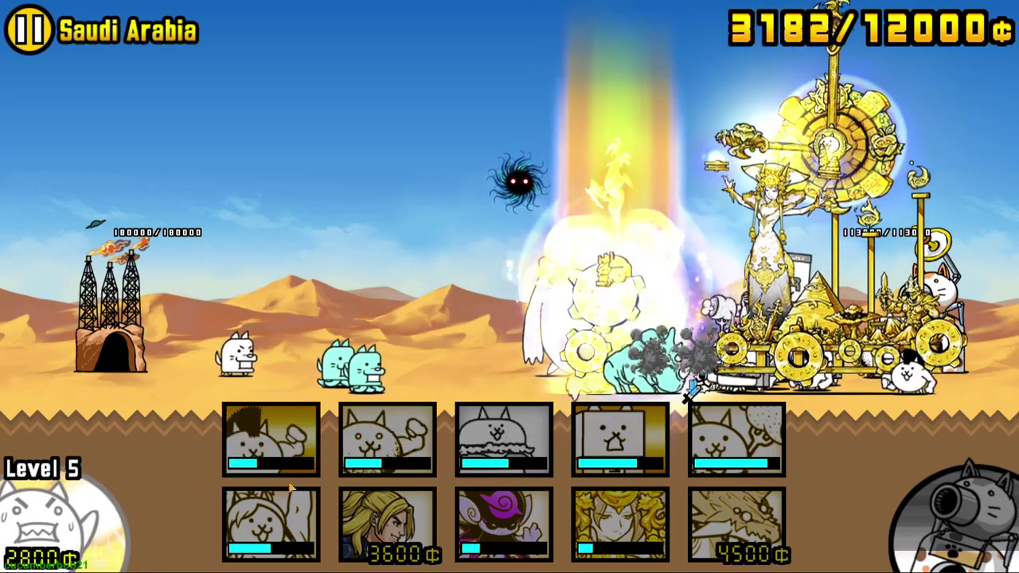
- Deploy all four cheap shield cats again and bring in the 3600¢ blond fighter behind them
{"action": "left_click", "coordinate": [620, 440]}
{"action": "left_click", "coordinate": [504, 441]}
{"action": "left_click", "coordinate": [387, 441]}
{"action": "left_click", "coordinate": [271, 440]}
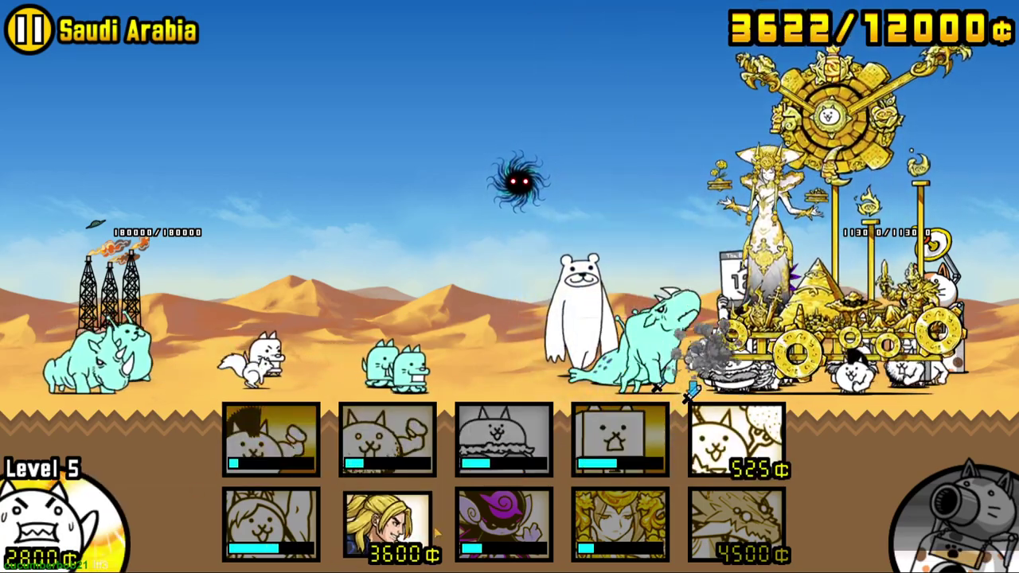
{"action": "left_click", "coordinate": [386, 526]}
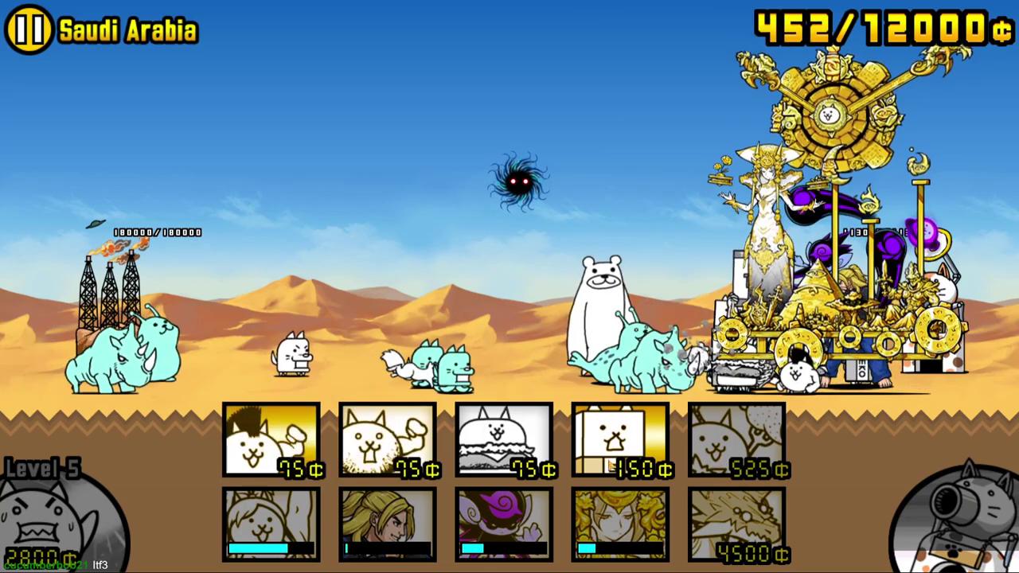
{"action": "left_click", "coordinate": [387, 440]}
{"action": "left_click", "coordinate": [271, 440]}
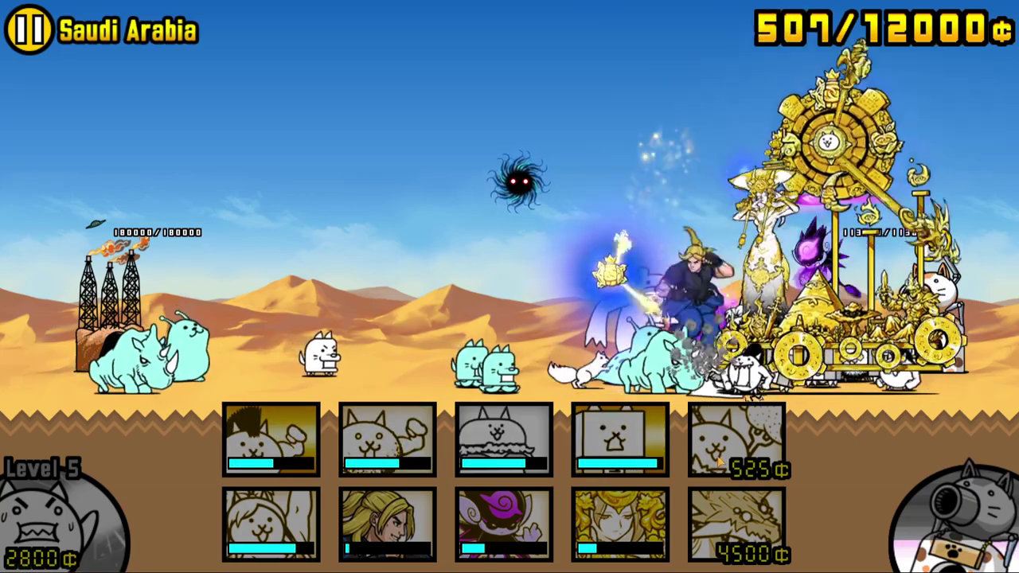
- Deploy the 525¢ cat with a box cat, a bearded cat, and repeated burger and mohawk shields
{"action": "left_click", "coordinate": [736, 440]}
{"action": "left_click", "coordinate": [620, 440]}
{"action": "left_click", "coordinate": [503, 440]}
{"action": "left_click", "coordinate": [387, 440]}
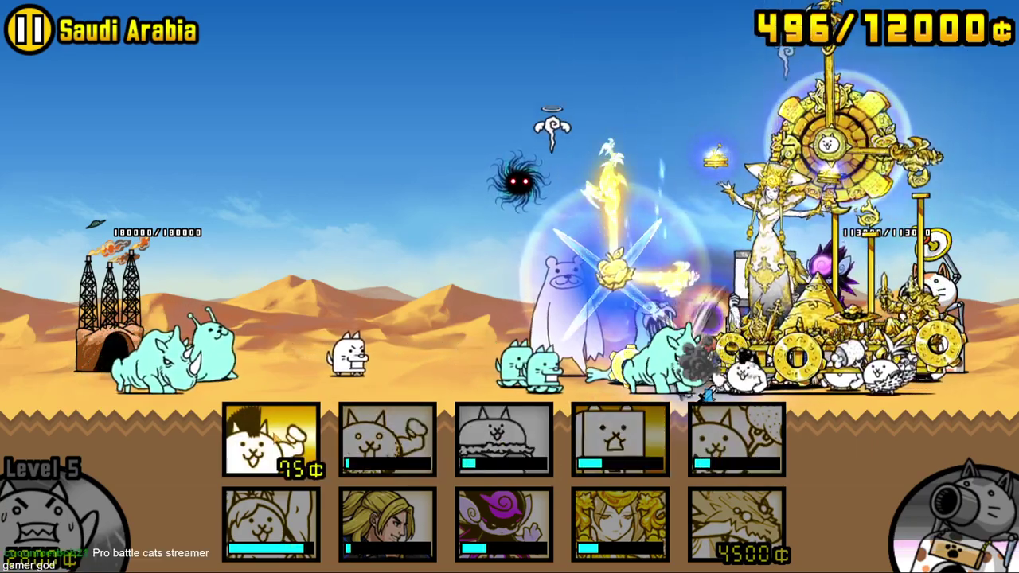
{"action": "left_click", "coordinate": [271, 440]}
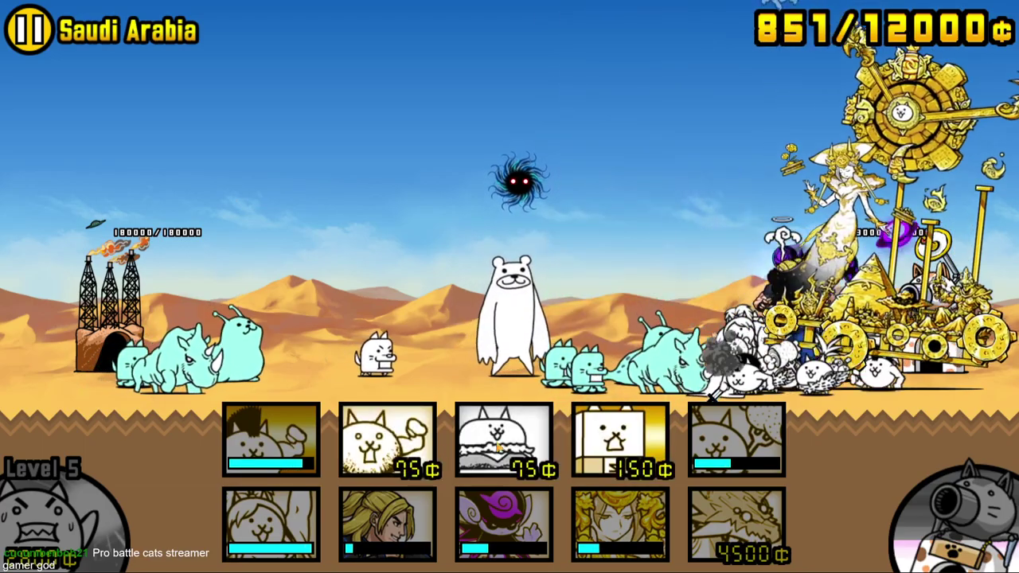
{"action": "left_click", "coordinate": [503, 440]}
{"action": "left_click", "coordinate": [271, 441]}
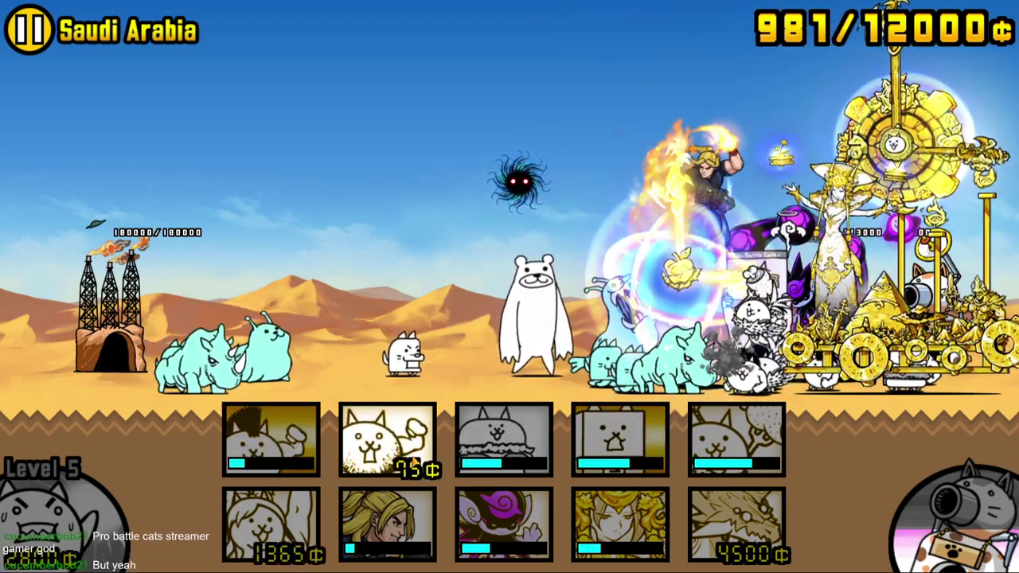
- Add another 525¢ cat while renewing the box, burger and bearded shields against the rhino
{"action": "left_click", "coordinate": [620, 440]}
{"action": "left_click", "coordinate": [503, 440]}
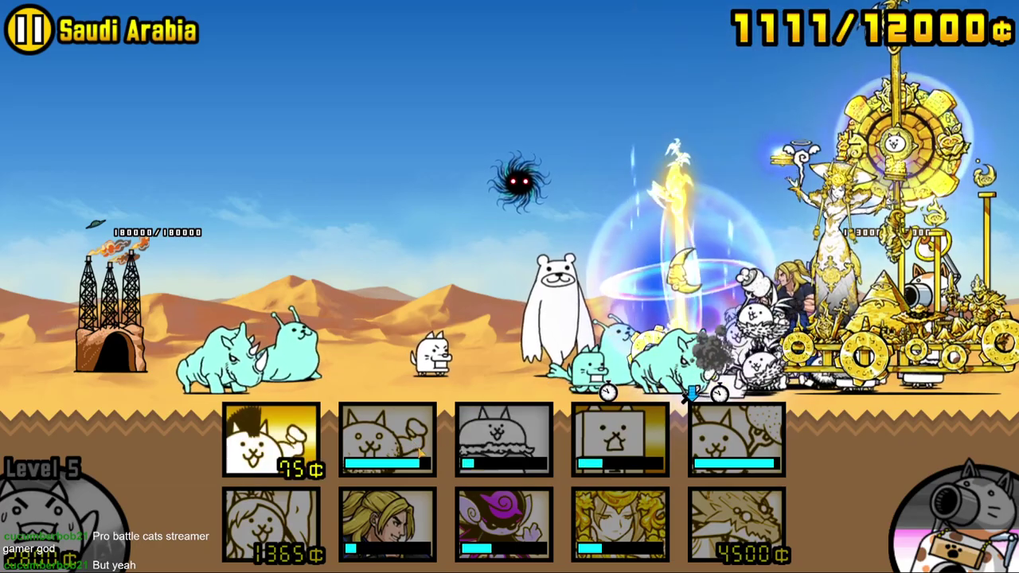
{"action": "left_click", "coordinate": [736, 441]}
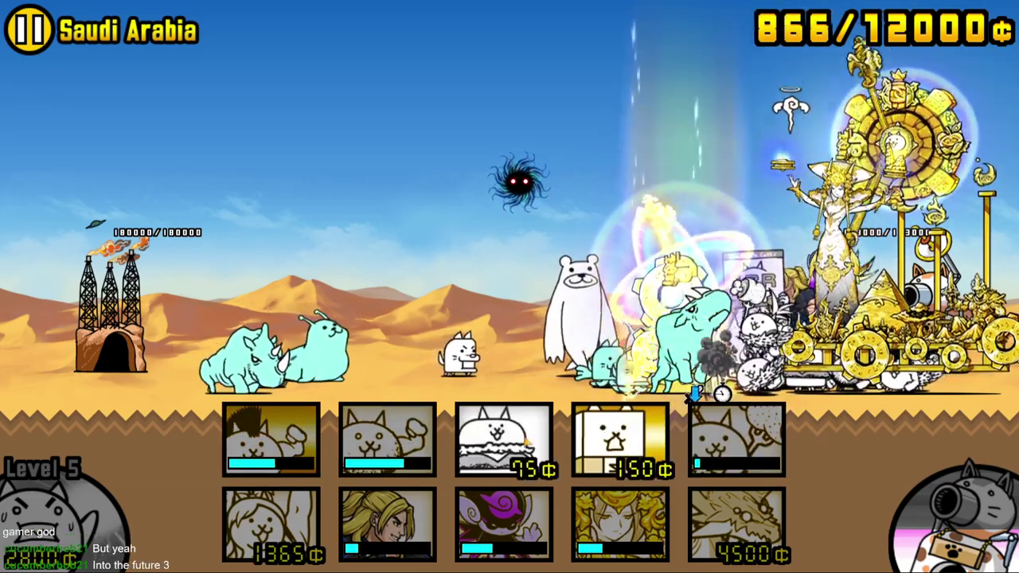
{"action": "left_click", "coordinate": [620, 440]}
{"action": "left_click", "coordinate": [503, 441]}
{"action": "left_click", "coordinate": [387, 440]}
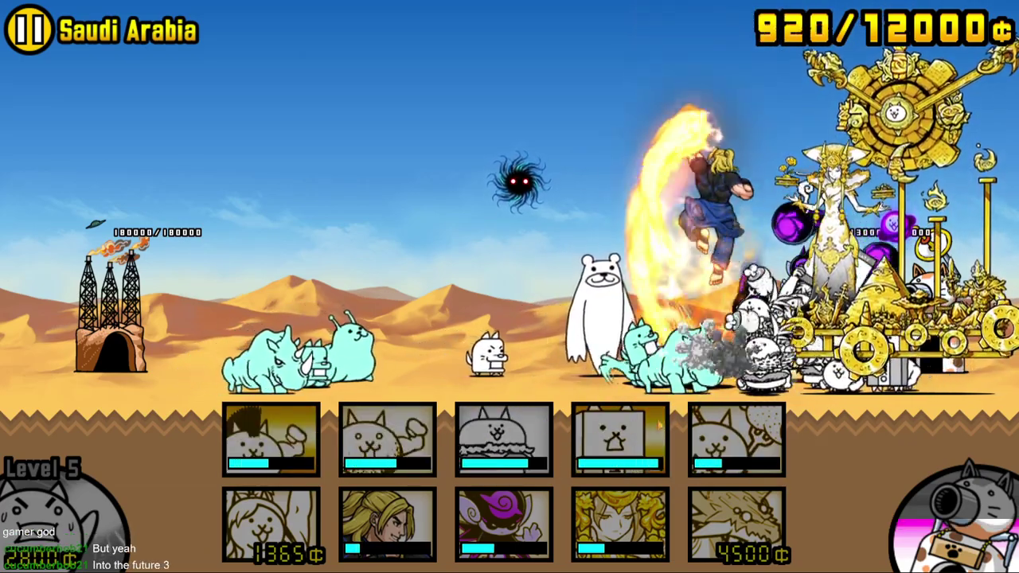
- Rebuild the shield line before the blond fighter with box, burger, bearded and mohawk cats
{"action": "left_click", "coordinate": [629, 440]}
{"action": "left_click", "coordinate": [503, 440]}
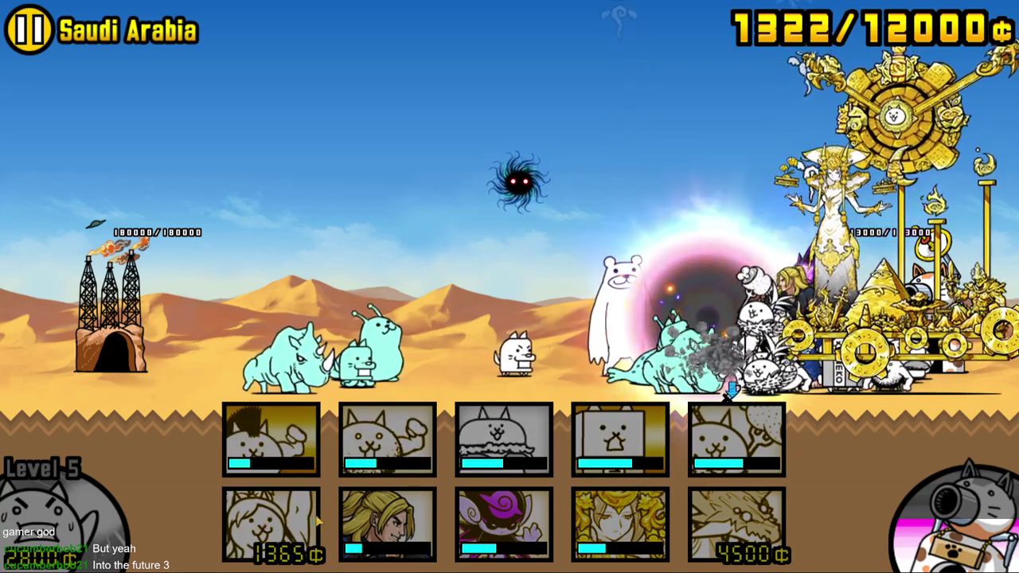
{"action": "left_click", "coordinate": [503, 446]}
{"action": "left_click", "coordinate": [387, 440]}
{"action": "left_click", "coordinate": [270, 440]}
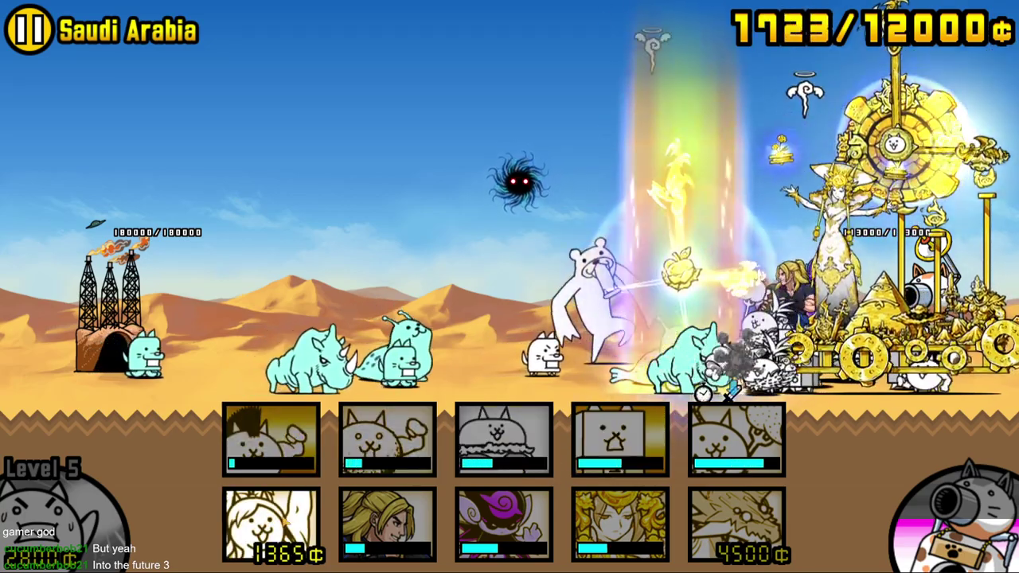
- Deploy the 1365¢ and 525¢ cats along with more box and burger shields
{"action": "left_click", "coordinate": [271, 525]}
{"action": "left_click", "coordinate": [619, 440]}
{"action": "left_click", "coordinate": [737, 441]}
{"action": "left_click", "coordinate": [503, 441]}
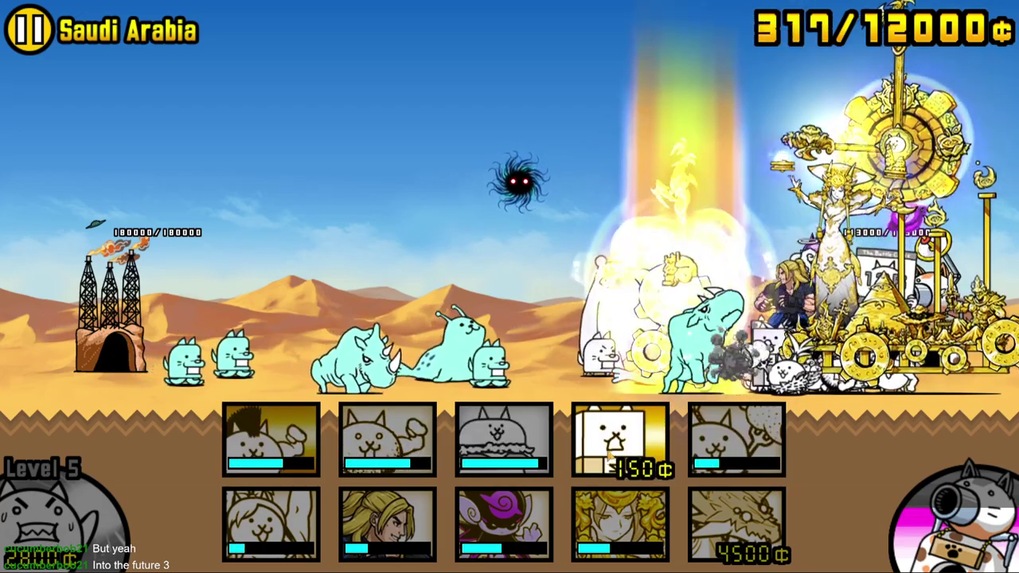
{"action": "left_click", "coordinate": [619, 440]}
{"action": "left_click", "coordinate": [504, 440]}
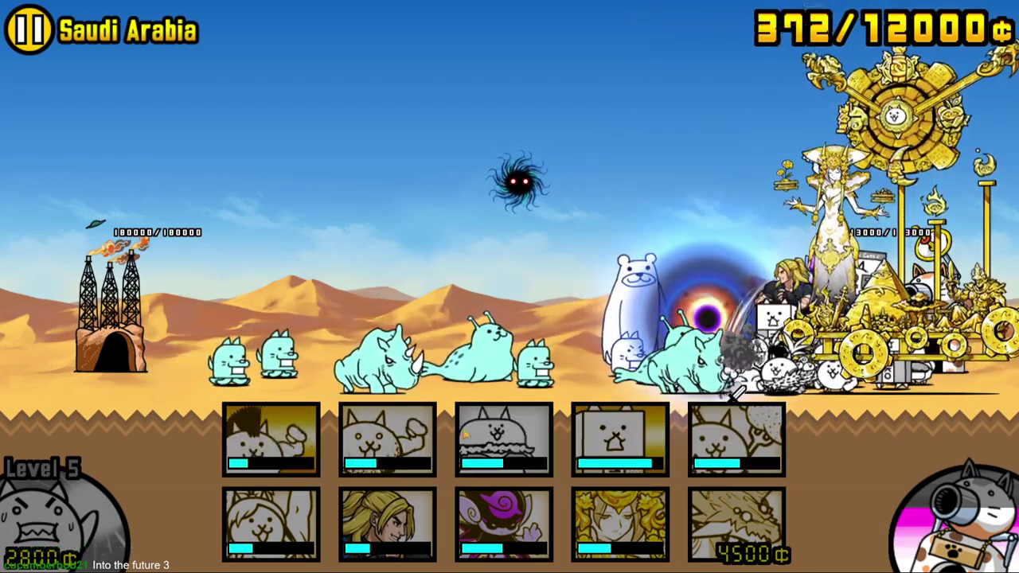
- Deploy all five cats costing 75¢ to 525¢, with extra box, burger and bearded shields
{"action": "left_click", "coordinate": [620, 440]}
{"action": "left_click", "coordinate": [503, 440]}
{"action": "left_click", "coordinate": [387, 440]}
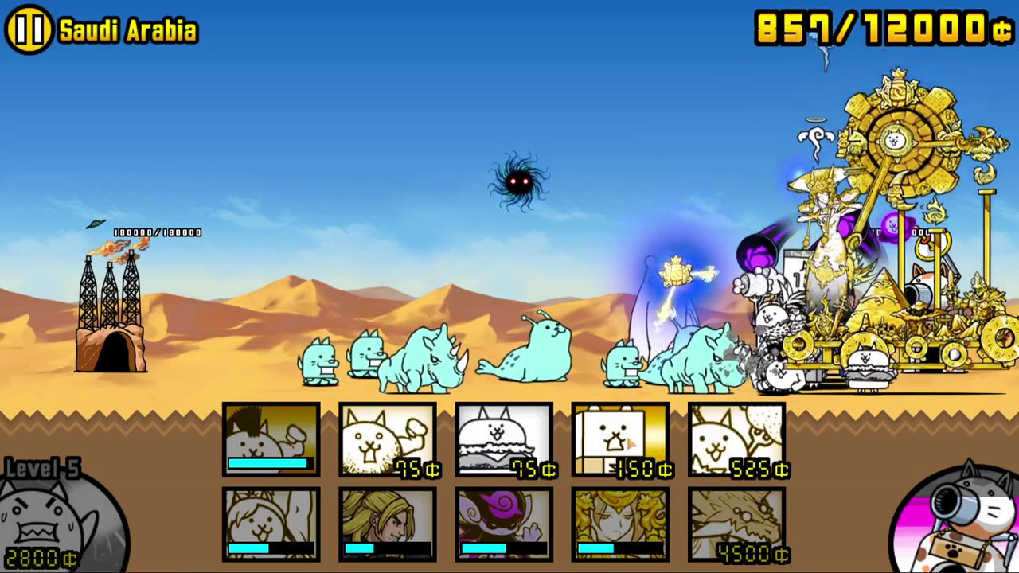
{"action": "left_click", "coordinate": [737, 440]}
{"action": "left_click", "coordinate": [619, 440]}
{"action": "left_click", "coordinate": [503, 440]}
{"action": "left_click", "coordinate": [387, 441]}
{"action": "left_click", "coordinate": [270, 440]}
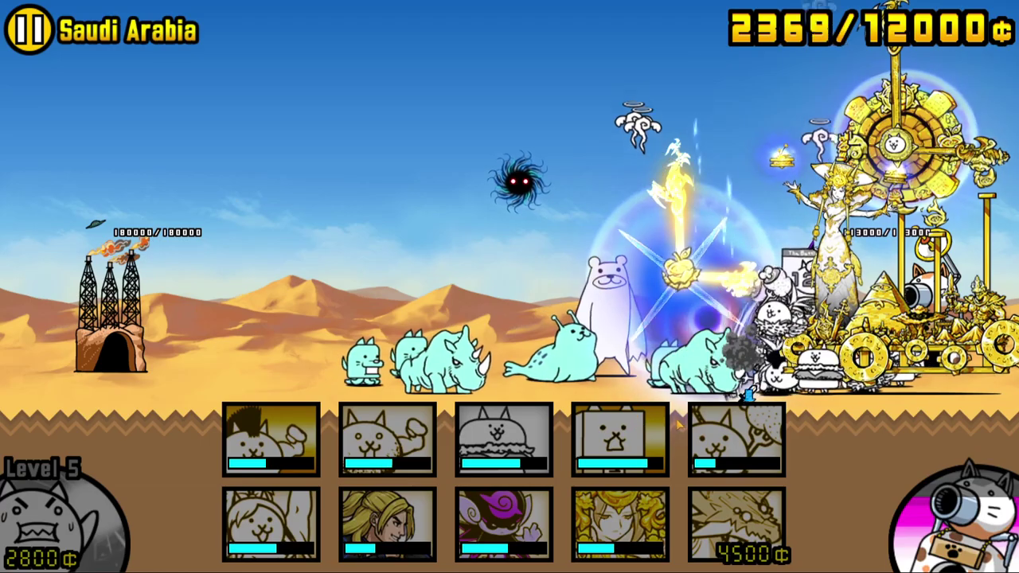
- Deploy the 4500¢ dragon behind renewed box, burger, bearded and mohawk shields
{"action": "left_click", "coordinate": [619, 440]}
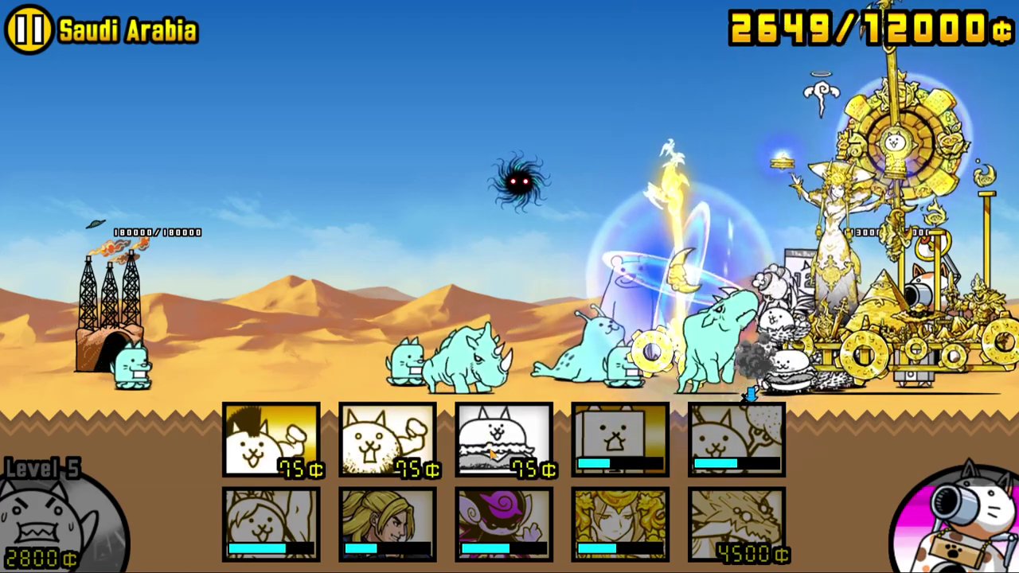
{"action": "left_click", "coordinate": [434, 454]}
{"action": "left_click", "coordinate": [308, 446]}
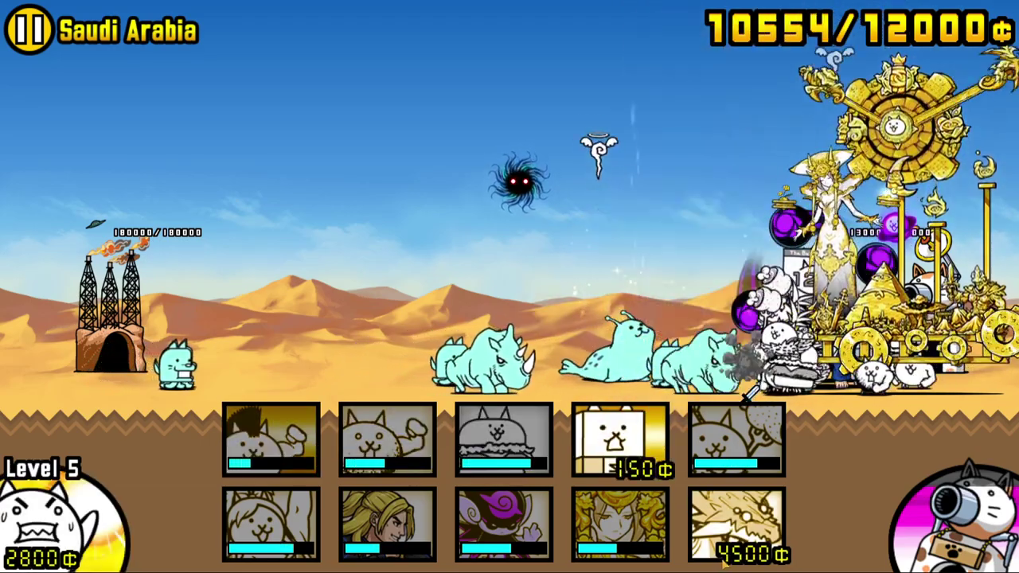
{"action": "left_click", "coordinate": [726, 558]}
{"action": "left_click", "coordinate": [620, 440]}
{"action": "left_click", "coordinate": [503, 440]}
{"action": "left_click", "coordinate": [387, 440]}
{"action": "left_click", "coordinate": [271, 440]}
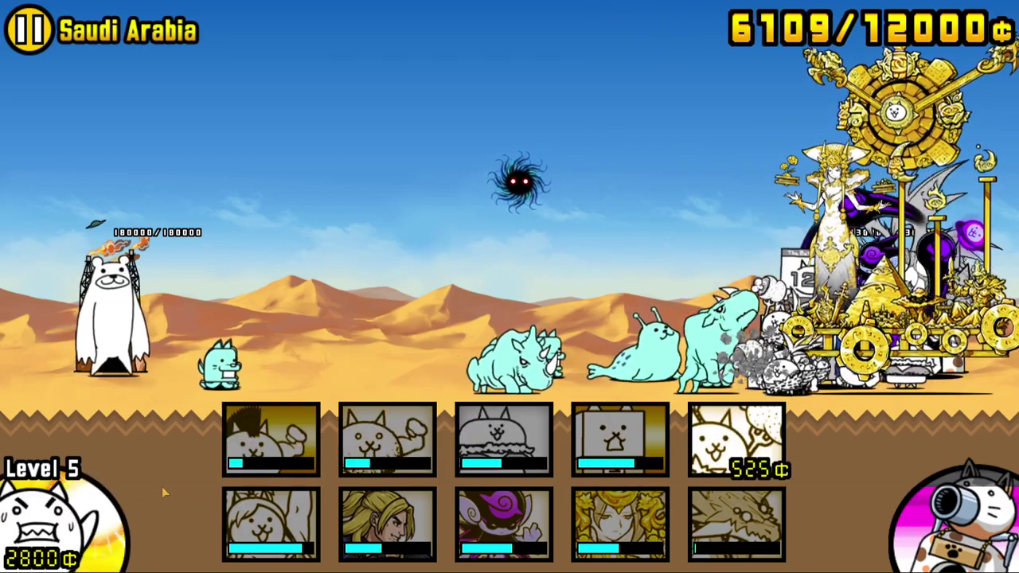
- Upgrade the worker cat to level 7 and add one more box cat to the defence
{"action": "left_click", "coordinate": [64, 518]}
{"action": "left_click", "coordinate": [620, 440]}
{"action": "left_click", "coordinate": [64, 517]}
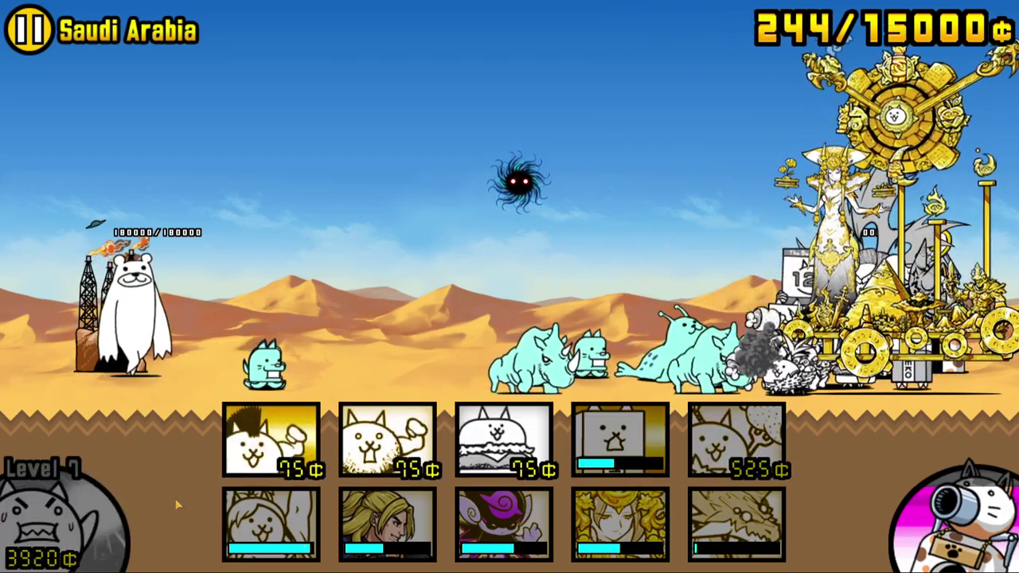
- Rebuild the defence near the base with a 525¢ cat and repeated mohawk, bearded, burger and box shields
{"action": "left_click", "coordinate": [271, 440]}
{"action": "left_click", "coordinate": [387, 440]}
{"action": "left_click", "coordinate": [503, 440]}
{"action": "left_click", "coordinate": [736, 440]}
{"action": "left_click", "coordinate": [619, 440]}
{"action": "left_click", "coordinate": [387, 440]}
{"action": "left_click", "coordinate": [271, 440]}
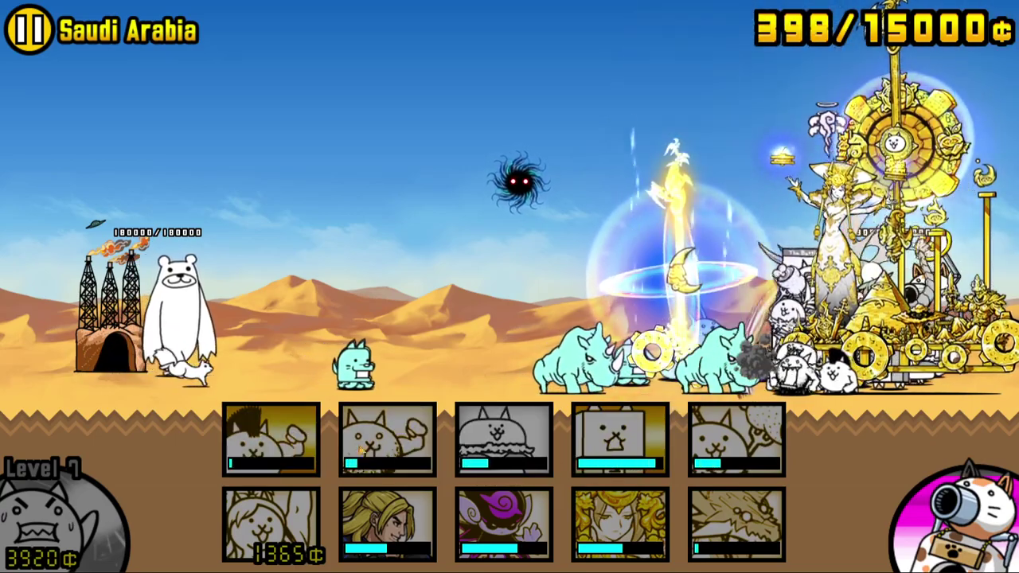
{"action": "left_click", "coordinate": [503, 440]}
{"action": "left_click", "coordinate": [619, 440]}
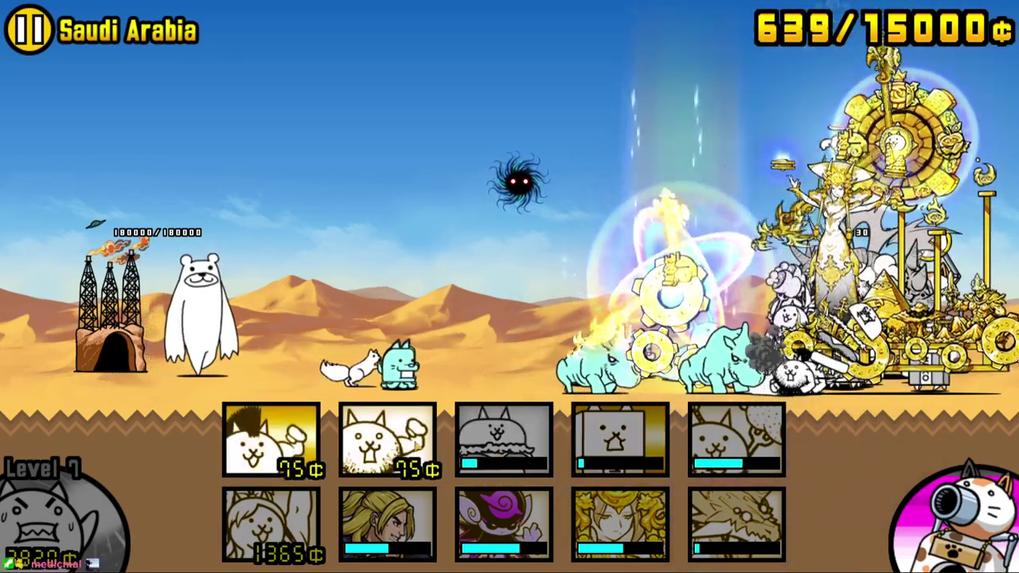
- Fire the cat cannon at the advancing enemies and deploy another bearded, mohawk, box and burger cat
{"action": "left_click", "coordinate": [387, 440]}
{"action": "left_click", "coordinate": [270, 440]}
{"action": "left_click", "coordinate": [948, 525]}
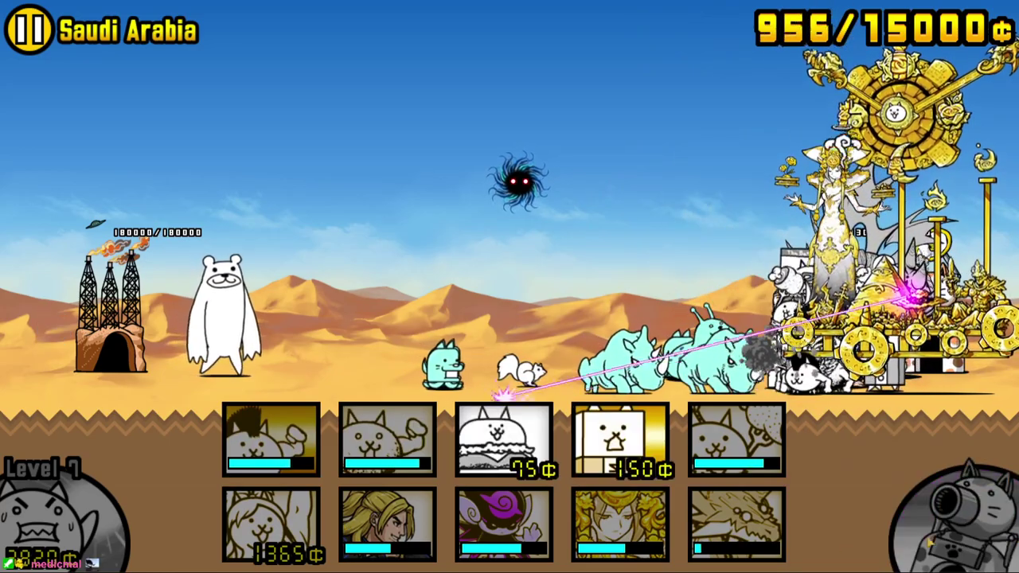
{"action": "left_click", "coordinate": [619, 441]}
{"action": "left_click", "coordinate": [503, 440]}
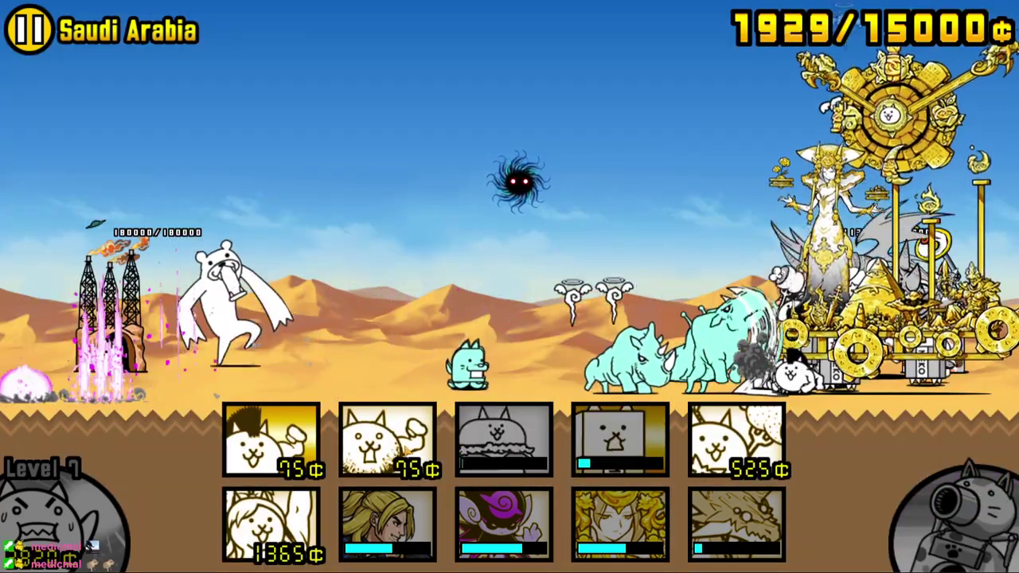
- Deploy the 525¢ and 1365¢ cats with box, burger, bearded and mohawk shields to hold the rhinos
{"action": "left_click", "coordinate": [387, 441]}
{"action": "left_click", "coordinate": [271, 440]}
{"action": "left_click", "coordinate": [737, 440]}
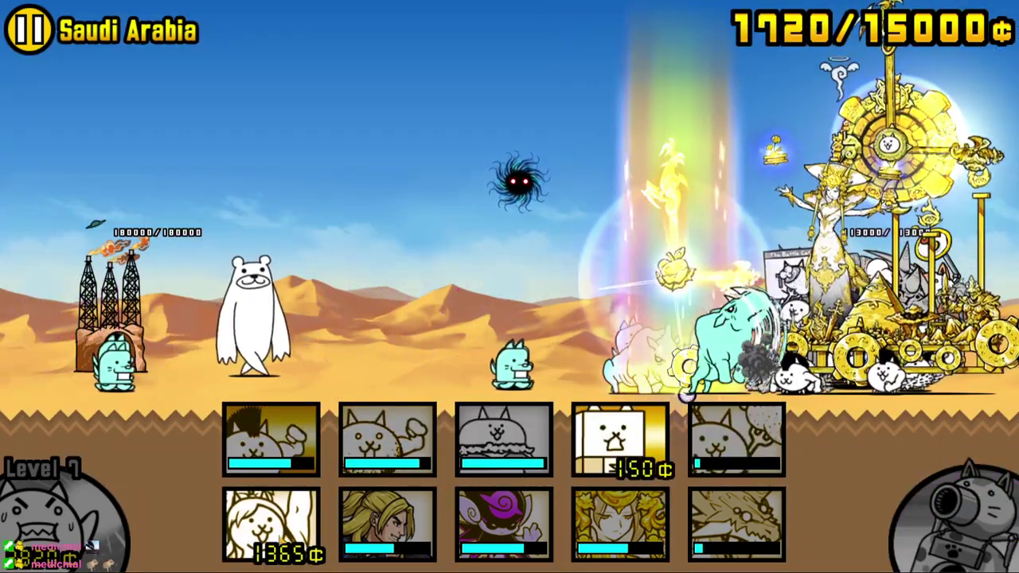
{"action": "left_click", "coordinate": [271, 525]}
{"action": "left_click", "coordinate": [620, 440]}
{"action": "left_click", "coordinate": [503, 441]}
{"action": "left_click", "coordinate": [387, 440]}
{"action": "left_click", "coordinate": [270, 441]}
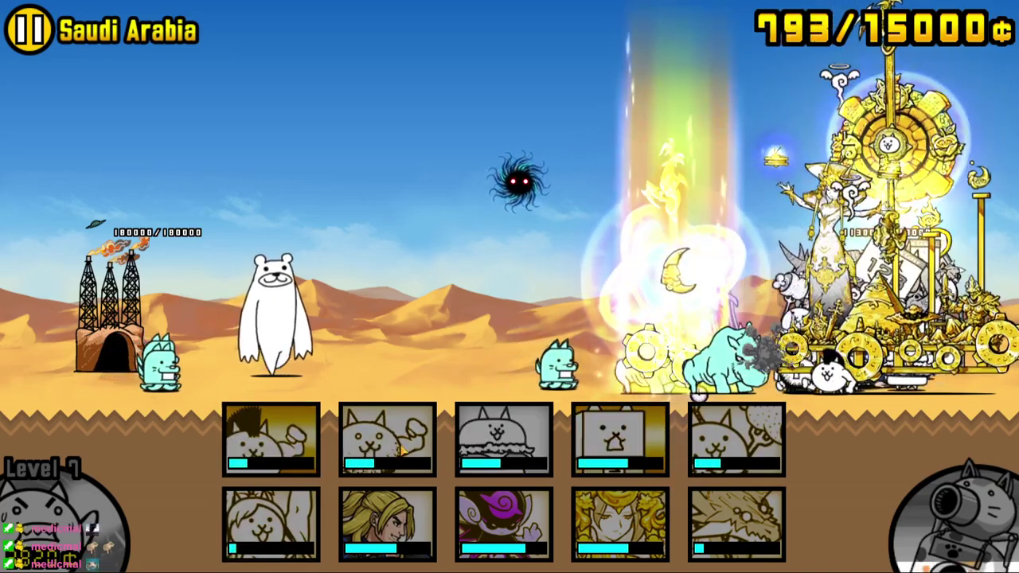
- Upgrade the worker cat to its maximum level 8 while keeping up the box, burger, bearded and mohawk shields
{"action": "left_click", "coordinate": [619, 440]}
{"action": "left_click", "coordinate": [504, 440]}
{"action": "left_click", "coordinate": [387, 441]}
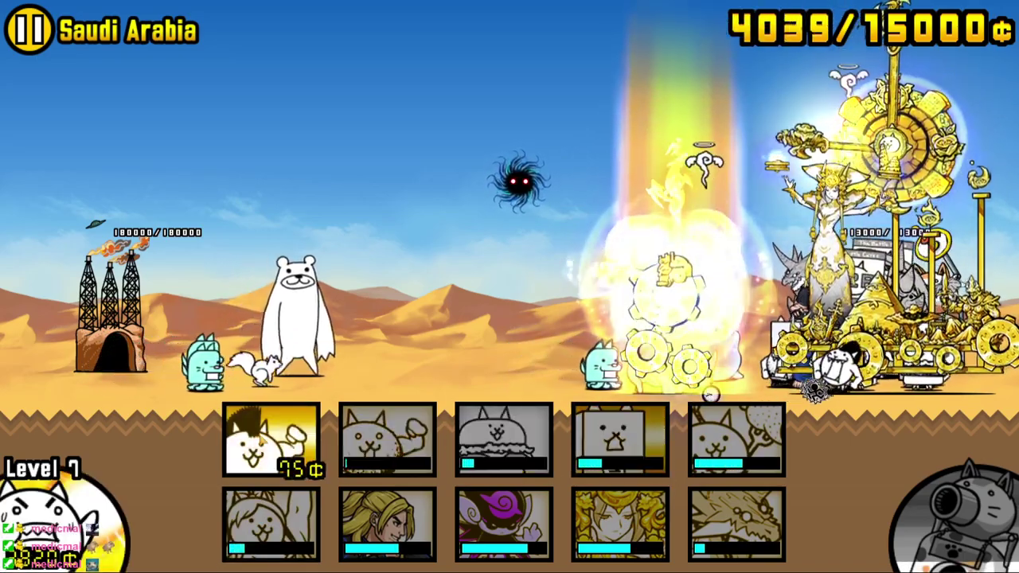
{"action": "left_click", "coordinate": [271, 440]}
{"action": "left_click", "coordinate": [60, 522]}
{"action": "left_click", "coordinate": [620, 440]}
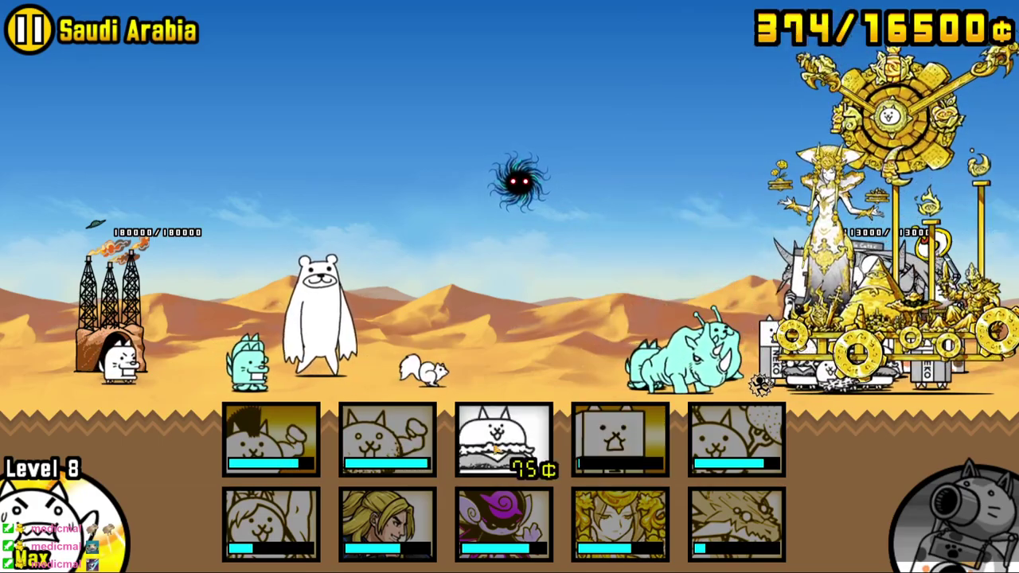
- Deploy a burger cat, a bearded cat, a mohawk cat and the 525¢ cat against the approaching enemies
{"action": "left_click", "coordinate": [503, 440]}
{"action": "left_click", "coordinate": [387, 440]}
{"action": "left_click", "coordinate": [271, 440]}
{"action": "left_click", "coordinate": [736, 440]}
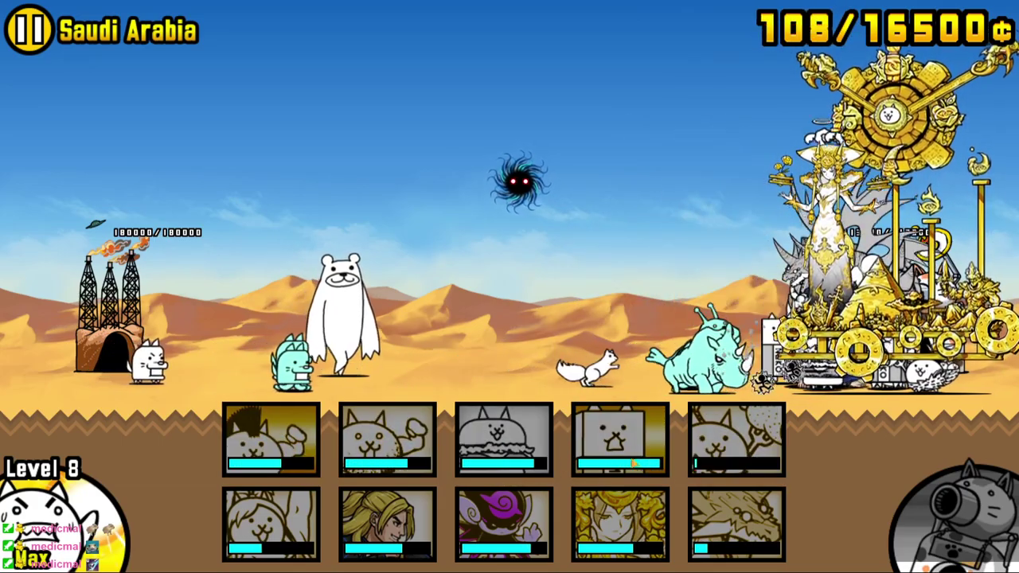
- Deploy two waves of the cheap front-line cats: Eraser Cat, the burger cat, the bearded 75¢ cat and Mohawk Cat
{"action": "left_click", "coordinate": [619, 440]}
{"action": "left_click", "coordinate": [503, 440]}
{"action": "left_click", "coordinate": [387, 440]}
{"action": "left_click", "coordinate": [271, 440]}
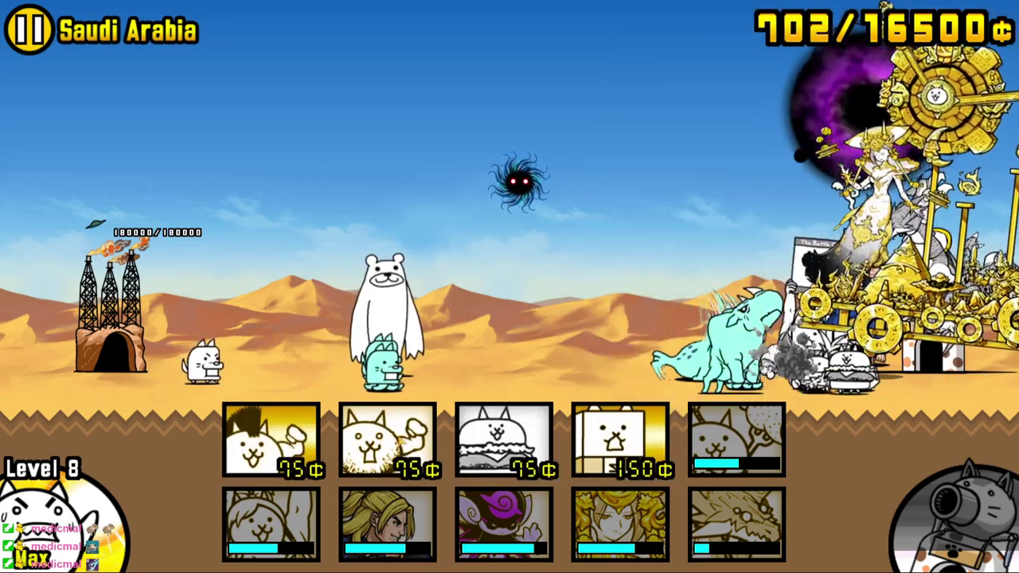
{"action": "left_click", "coordinate": [620, 441]}
{"action": "left_click", "coordinate": [503, 440]}
{"action": "left_click", "coordinate": [387, 441]}
{"action": "left_click", "coordinate": [271, 440]}
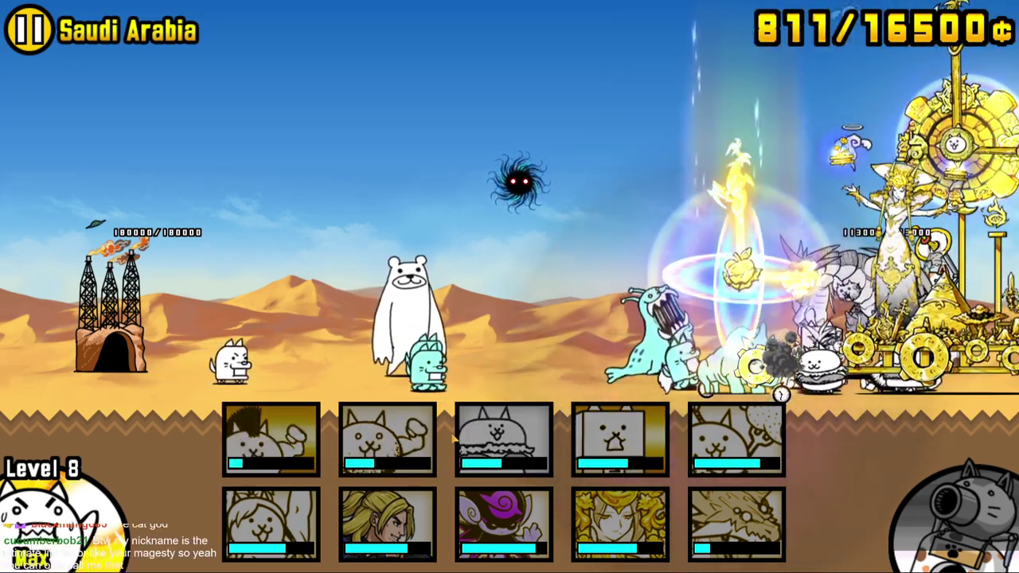
- Send out another wave of the four cheapest cats, backed by the 525¢ cat
{"action": "left_click", "coordinate": [625, 465]}
{"action": "left_click", "coordinate": [503, 440]}
{"action": "left_click", "coordinate": [387, 441]}
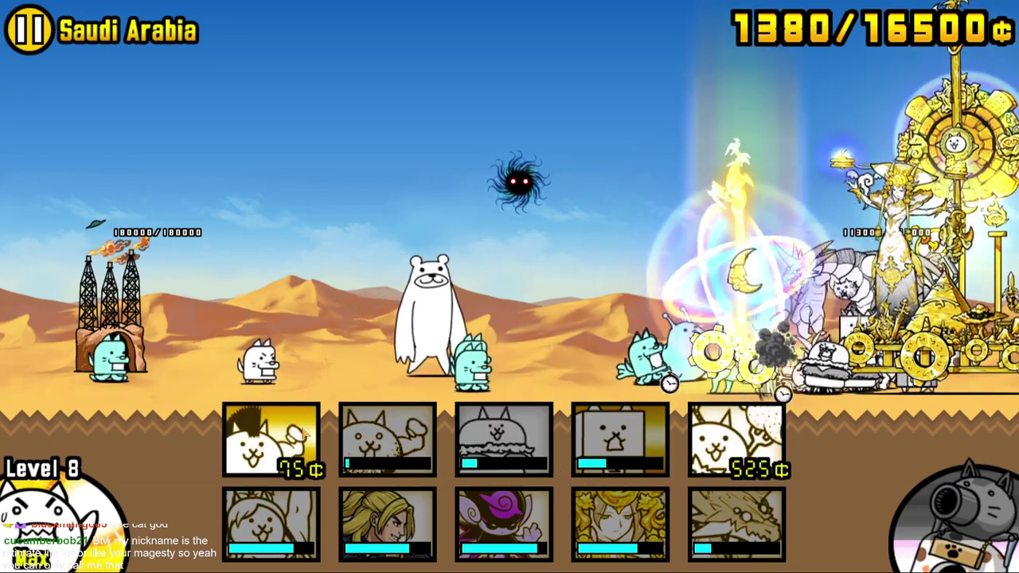
{"action": "left_click", "coordinate": [270, 440]}
{"action": "left_click", "coordinate": [711, 466]}
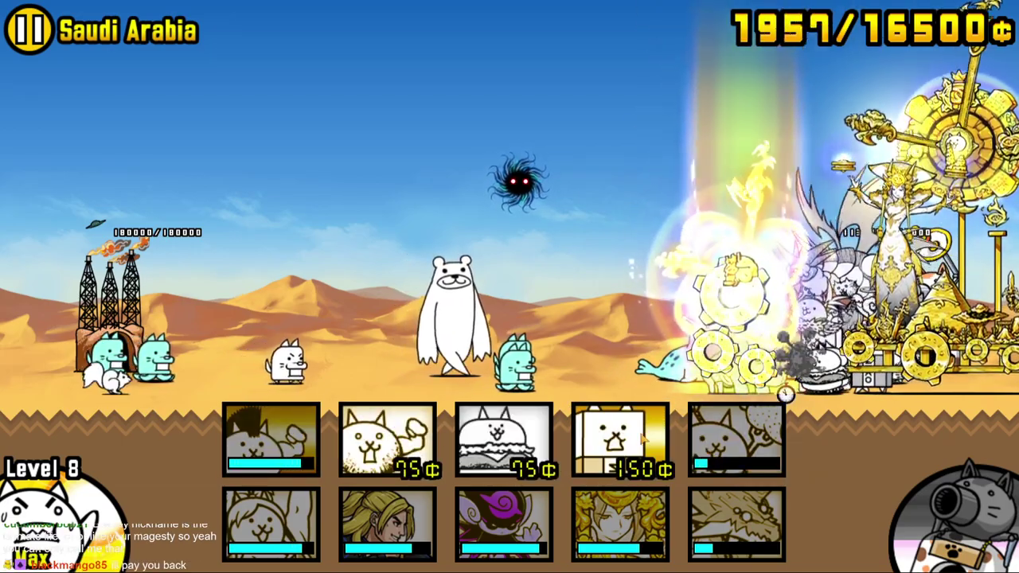
- Keep the front line filled with two more waves of the three 75¢ cats and the 150¢ Eraser Cat
{"action": "left_click", "coordinate": [619, 441]}
{"action": "left_click", "coordinate": [503, 440]}
{"action": "left_click", "coordinate": [387, 440]}
{"action": "left_click", "coordinate": [270, 440]}
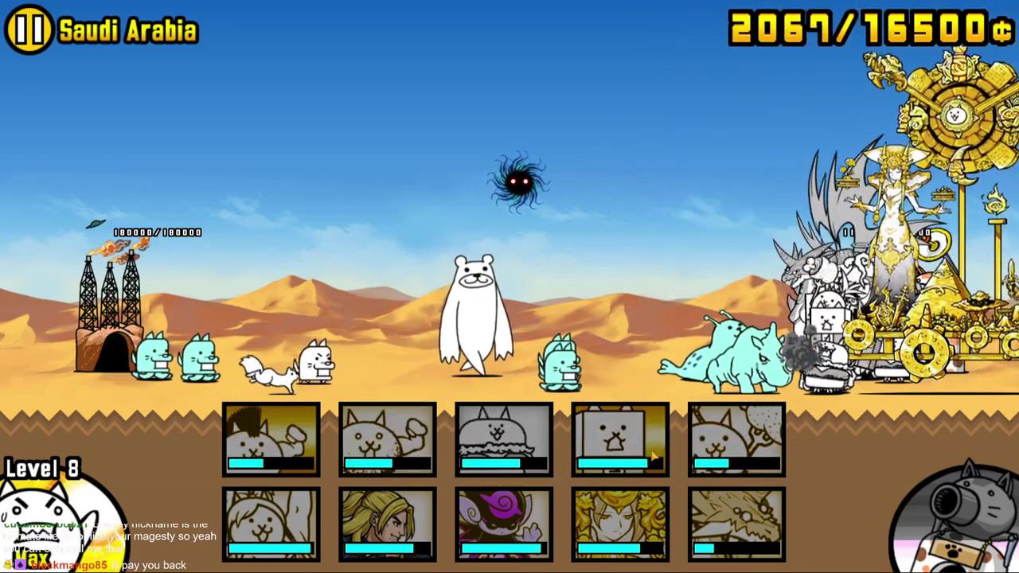
{"action": "left_click", "coordinate": [620, 440]}
{"action": "left_click", "coordinate": [503, 441]}
{"action": "left_click", "coordinate": [387, 440]}
{"action": "left_click", "coordinate": [270, 441]}
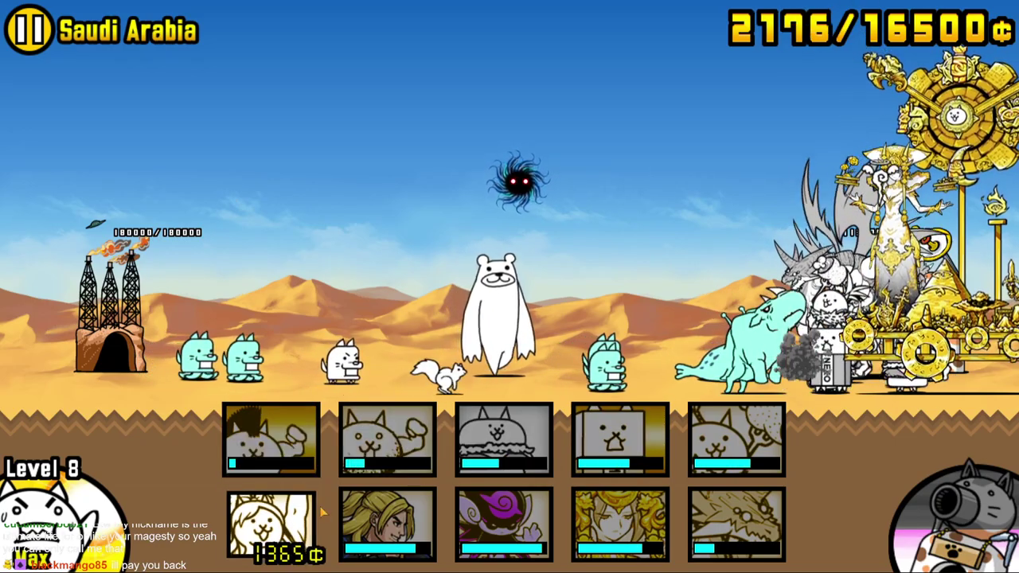
- Deploy the 1365¢ Ring Girl Cat with a wave of the four cheapest cats and the 525¢ cat
{"action": "left_click", "coordinate": [270, 522]}
{"action": "left_click", "coordinate": [620, 441]}
{"action": "left_click", "coordinate": [503, 440]}
{"action": "left_click", "coordinate": [387, 440]}
{"action": "left_click", "coordinate": [270, 440]}
{"action": "left_click", "coordinate": [737, 440]}
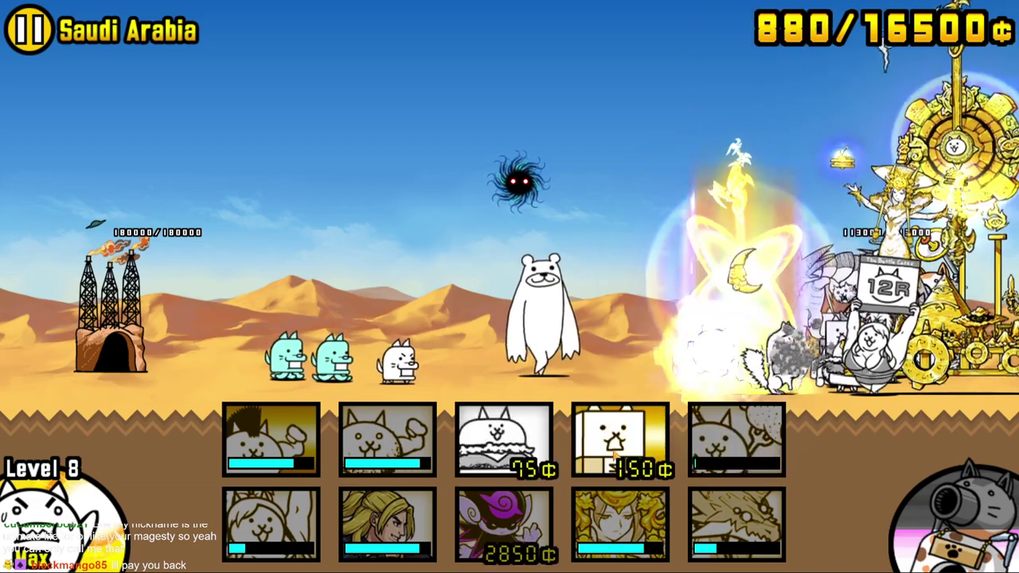
- Deploy three successive waves of Eraser Cat, the burger cat, the bearded cat and Mohawk Cat to shield the base
{"action": "left_click", "coordinate": [620, 441]}
{"action": "left_click", "coordinate": [503, 441]}
{"action": "left_click", "coordinate": [387, 440]}
{"action": "left_click", "coordinate": [271, 441]}
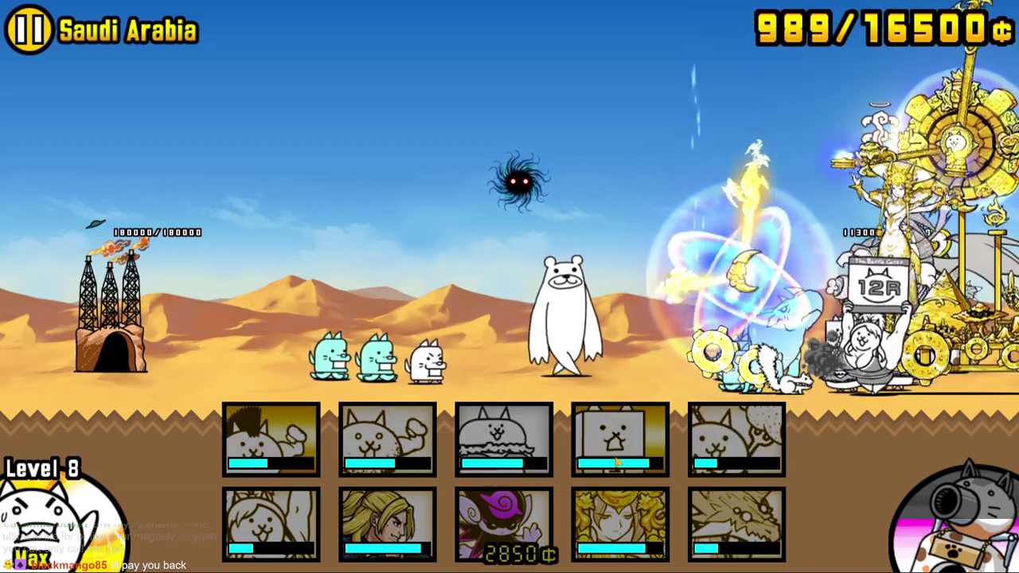
{"action": "left_click", "coordinate": [617, 464]}
{"action": "left_click", "coordinate": [504, 458]}
{"action": "left_click", "coordinate": [387, 458]}
{"action": "left_click", "coordinate": [271, 458]}
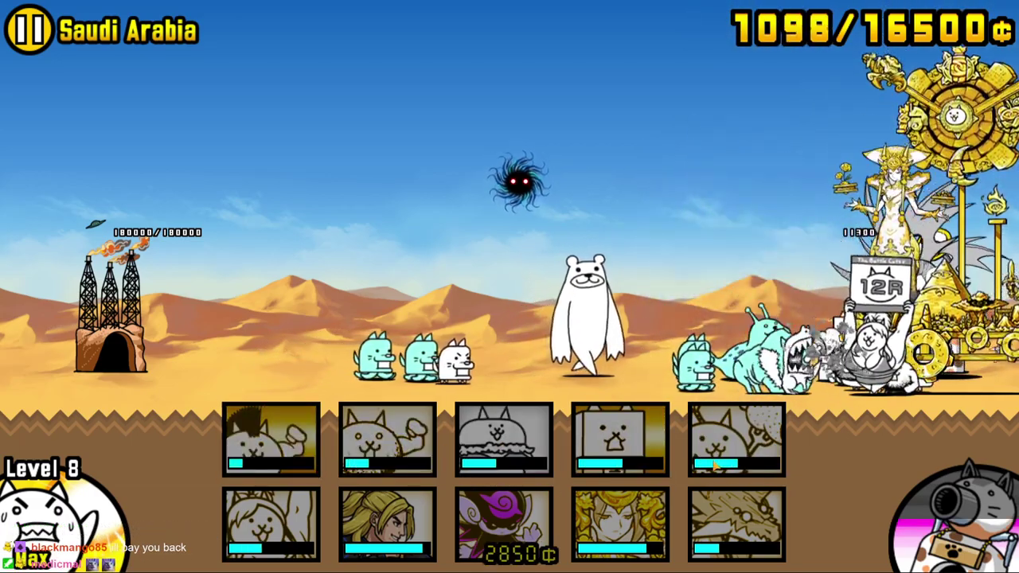
{"action": "left_click", "coordinate": [620, 446]}
{"action": "left_click", "coordinate": [503, 446]}
{"action": "left_click", "coordinate": [387, 446]}
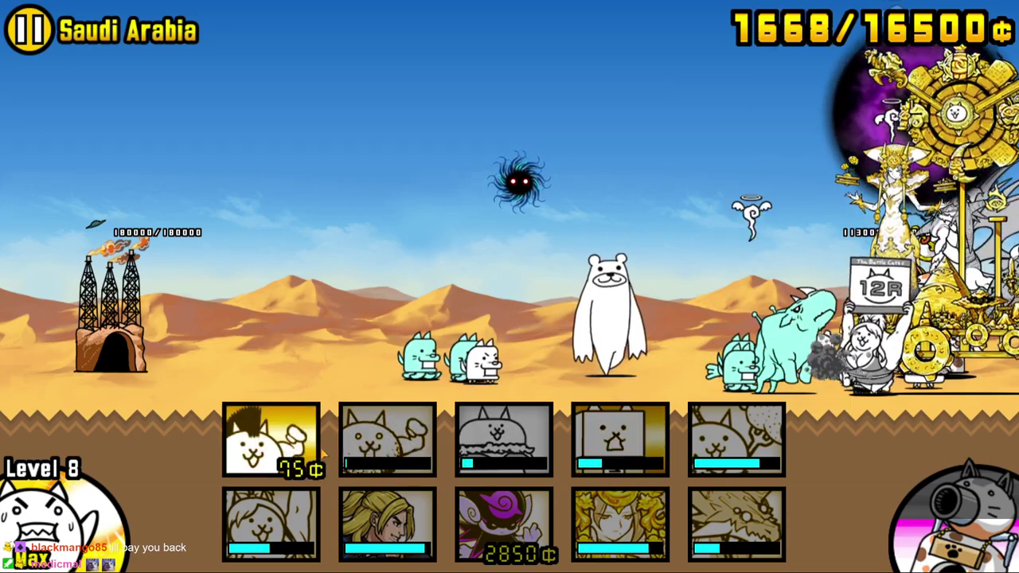
{"action": "left_click", "coordinate": [269, 452]}
- Deploy Eraser Cat and the 525¢ cat together with the three 75¢ cats
{"action": "left_click", "coordinate": [619, 440]}
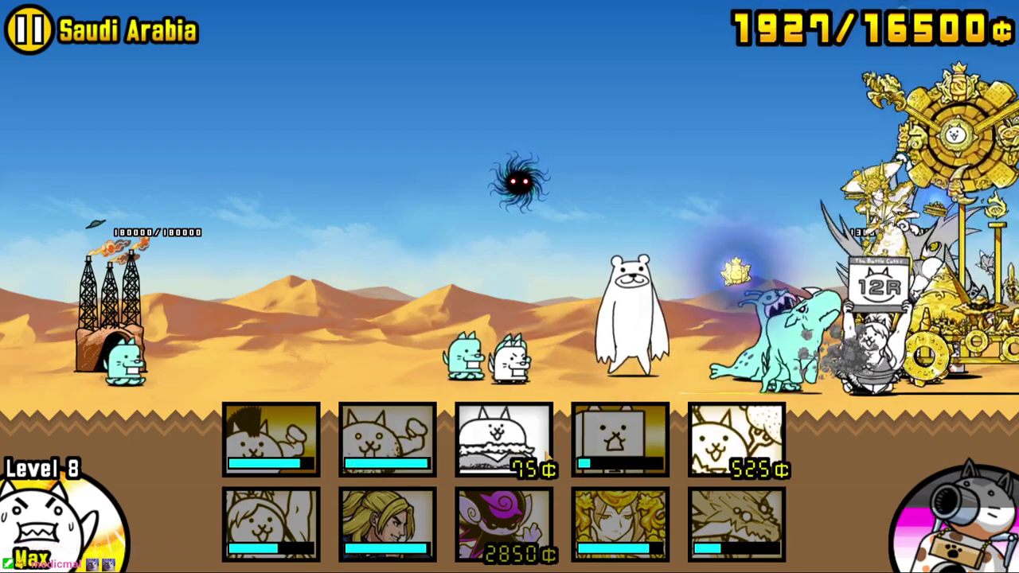
{"action": "left_click", "coordinate": [736, 440]}
{"action": "left_click", "coordinate": [503, 440]}
{"action": "left_click", "coordinate": [387, 440]}
{"action": "left_click", "coordinate": [271, 442]}
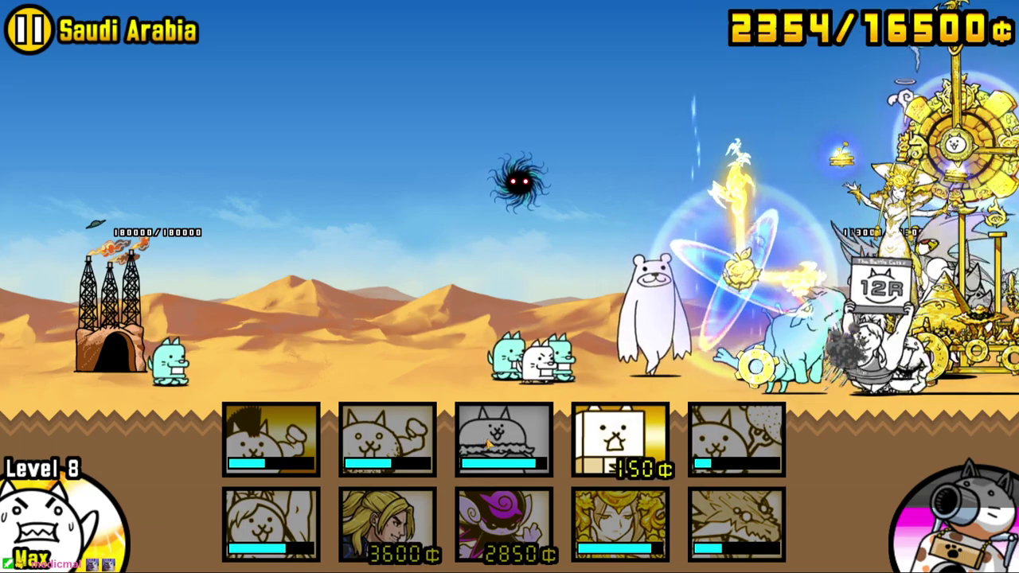
- Redeploy the four cheapest front-line cats twice as they recharge
{"action": "left_click", "coordinate": [619, 440]}
{"action": "left_click", "coordinate": [503, 441]}
{"action": "left_click", "coordinate": [386, 440]}
{"action": "left_click", "coordinate": [270, 440]}
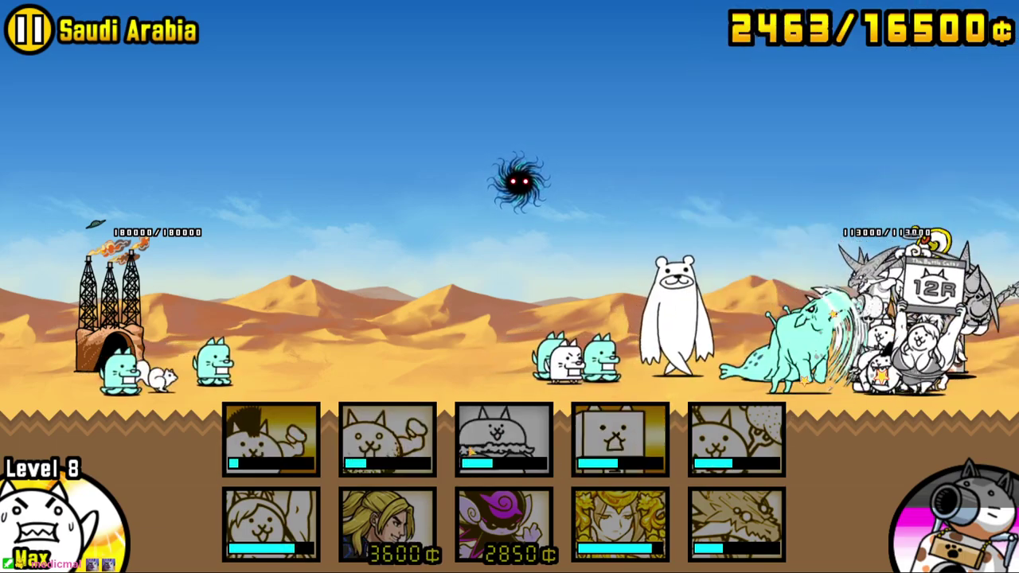
{"action": "left_click", "coordinate": [619, 466]}
{"action": "left_click", "coordinate": [503, 466]}
{"action": "left_click", "coordinate": [387, 465]}
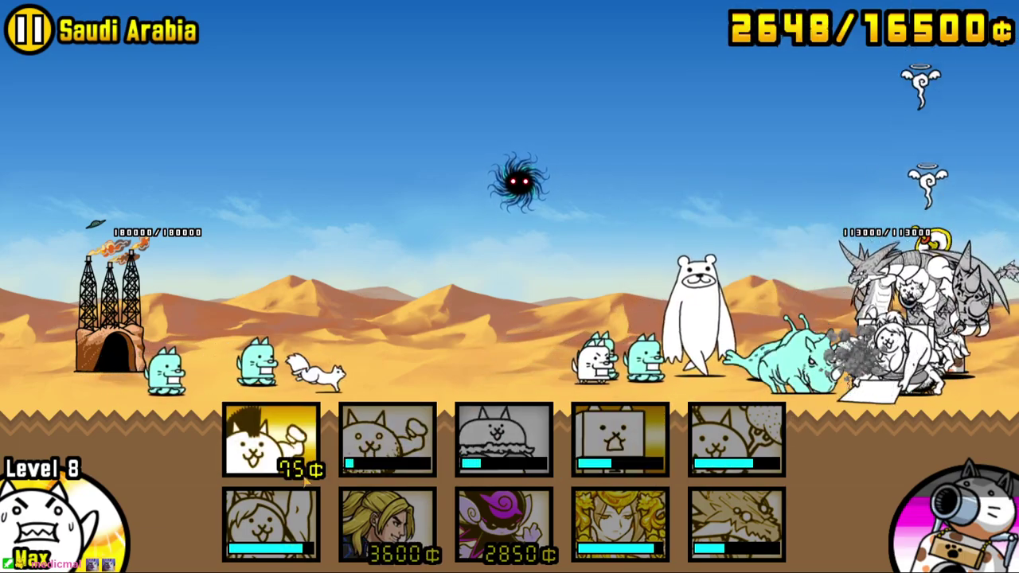
{"action": "left_click", "coordinate": [271, 442]}
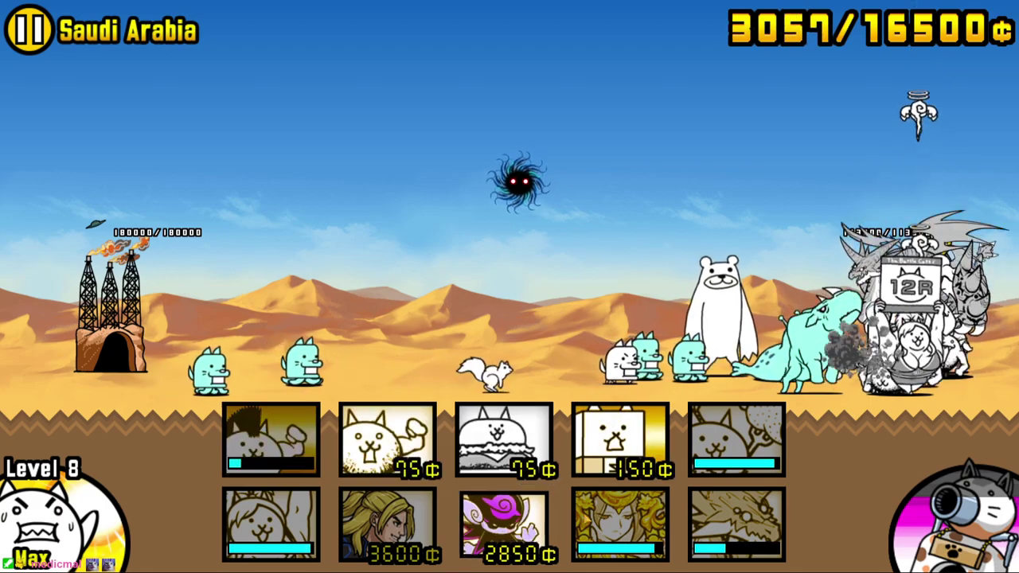
- Deploy the purple 2850¢ unit, supported by Eraser Cat, the burger cat and the bearded 75¢ cat
{"action": "left_click", "coordinate": [503, 525]}
{"action": "left_click", "coordinate": [620, 441]}
{"action": "left_click", "coordinate": [503, 441]}
{"action": "left_click", "coordinate": [387, 440]}
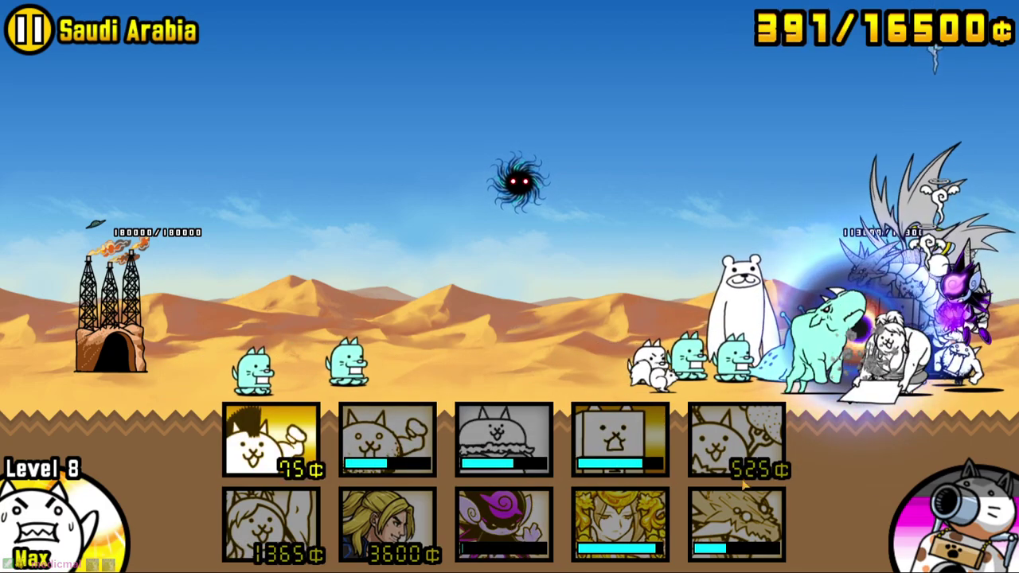
- Deploy a wave of the four cheapest cats plus the 525¢ cat to defend the base
{"action": "left_click", "coordinate": [619, 440]}
{"action": "left_click", "coordinate": [504, 441]}
{"action": "left_click", "coordinate": [387, 440]}
{"action": "left_click", "coordinate": [271, 440]}
{"action": "left_click", "coordinate": [736, 440]}
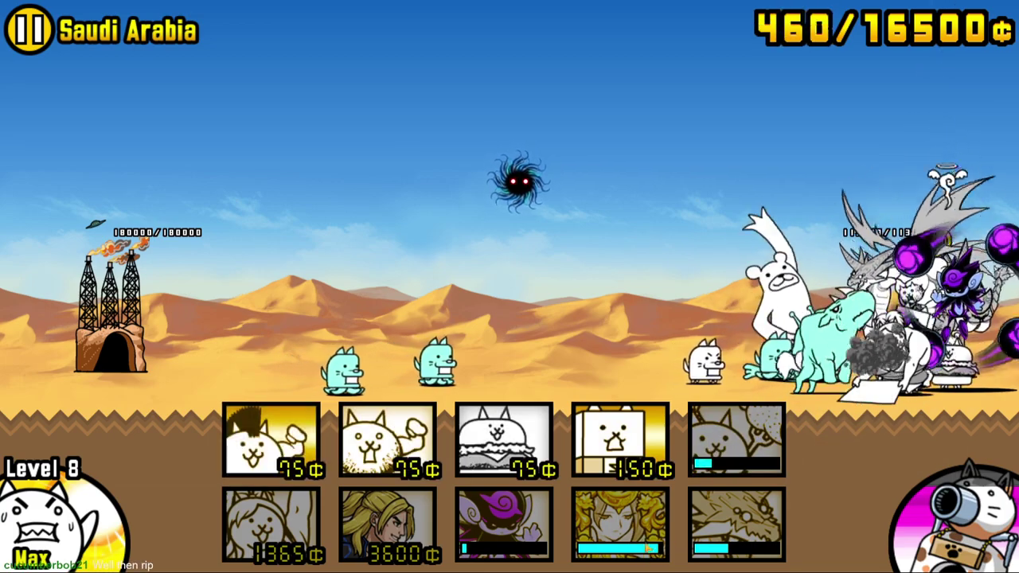
- Send out one more wave of Eraser Cat, the burger cat, the bearded cat and Mohawk Cat
{"action": "left_click", "coordinate": [620, 440]}
{"action": "left_click", "coordinate": [503, 440]}
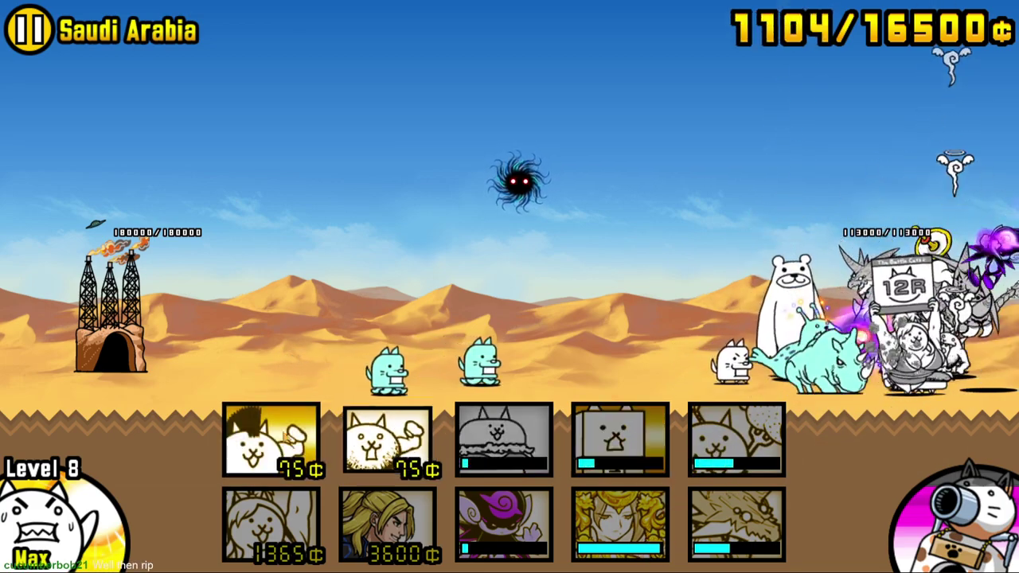
{"action": "left_click", "coordinate": [387, 440]}
{"action": "left_click", "coordinate": [271, 440]}
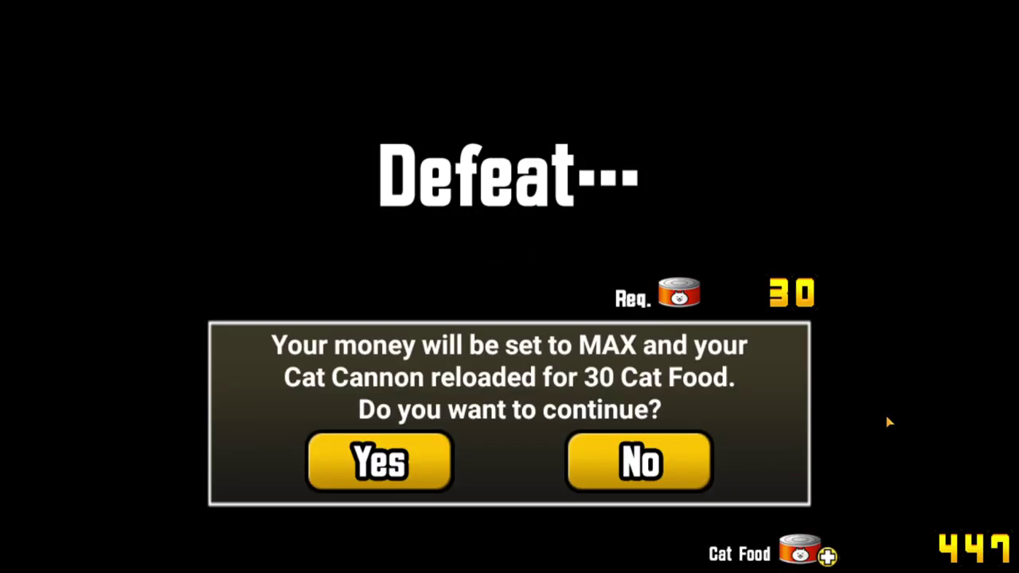
- Decline to continue the battle for 30 Cat Food and return to the stage selection
{"action": "left_click", "coordinate": [614, 471]}
{"action": "key", "text": "Return"}
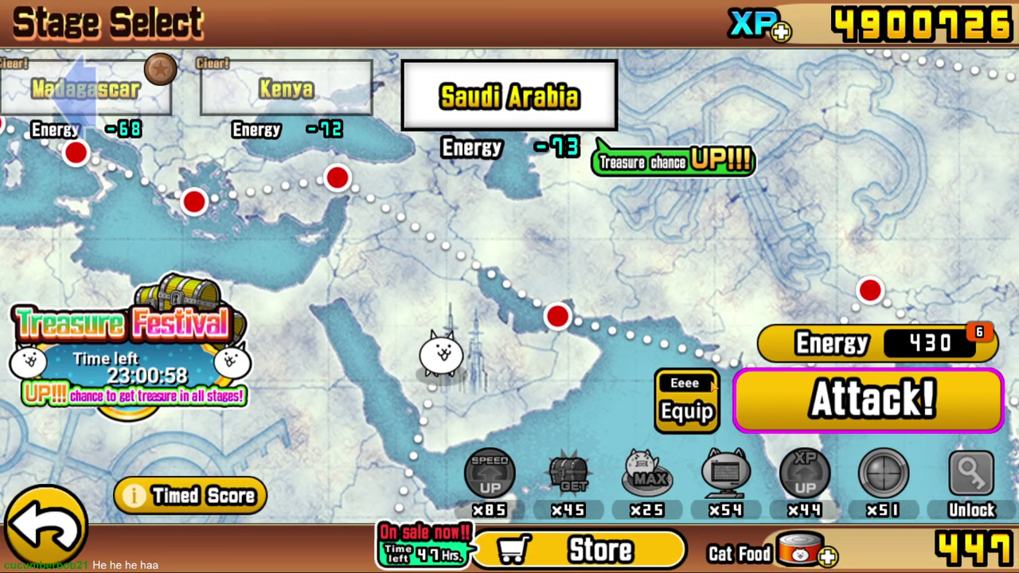
- Replace the 525¢ cat in the fifth slot of page 1 with Butterfly Cat from the Super Rare cats, and leave the line-up
{"action": "left_click", "coordinate": [673, 425]}
{"action": "mouse_move", "coordinate": [564, 416]}
{"action": "left_mouse_down"}
{"action": "mouse_move", "coordinate": [382, 406]}
{"action": "mouse_move", "coordinate": [560, 367]}
{"action": "left_mouse_up"}
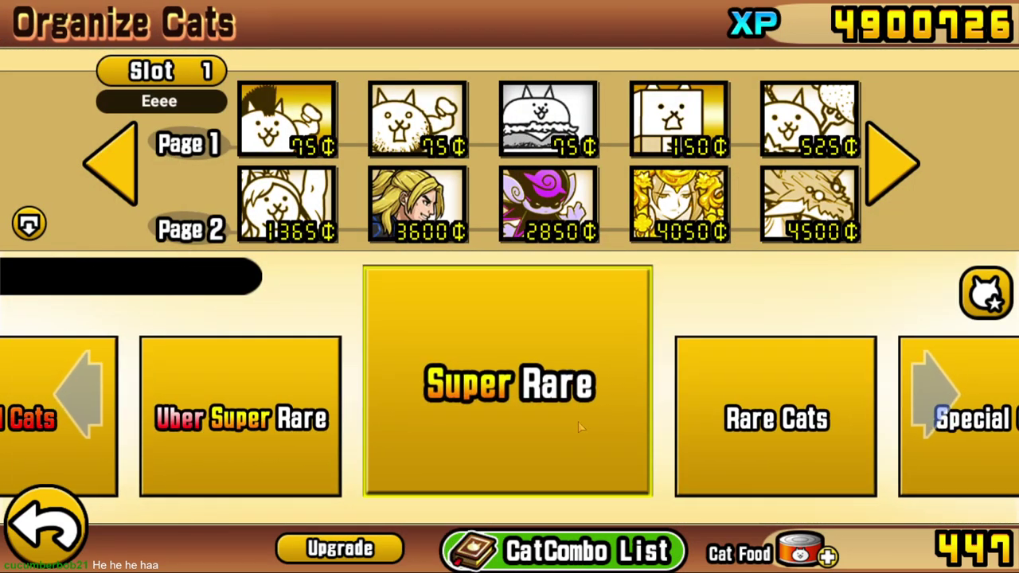
{"action": "left_click", "coordinate": [580, 421]}
{"action": "left_click", "coordinate": [610, 430]}
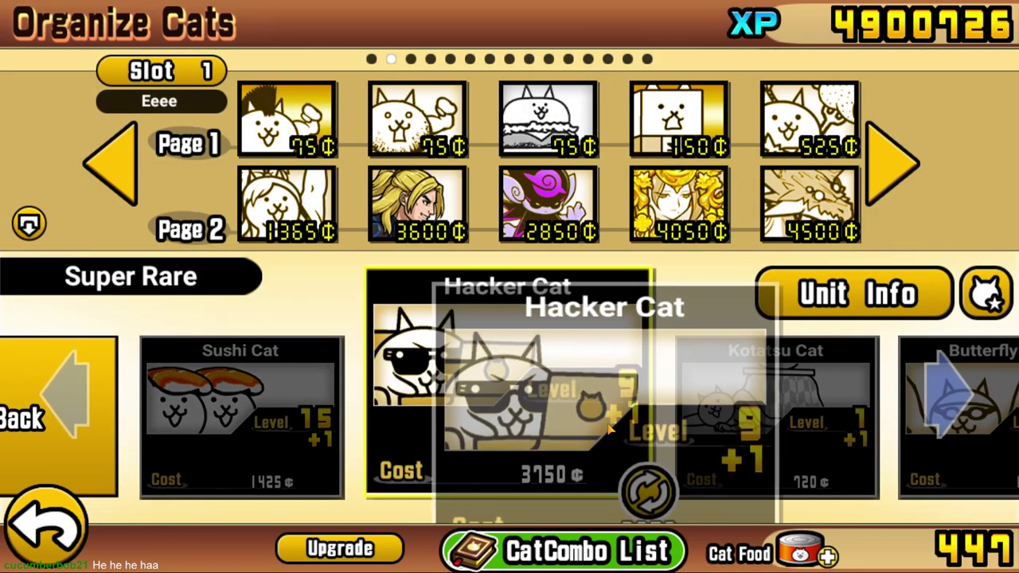
{"action": "left_click_drag", "start_coordinate": [524, 421], "coordinate": [398, 416]}
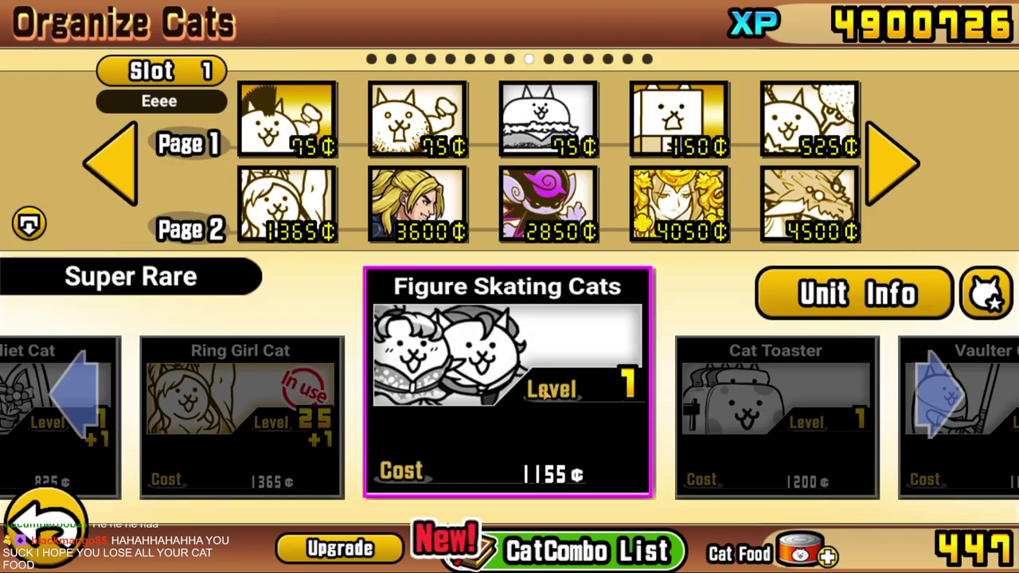
{"action": "left_click_drag", "start_coordinate": [537, 392], "coordinate": [437, 407]}
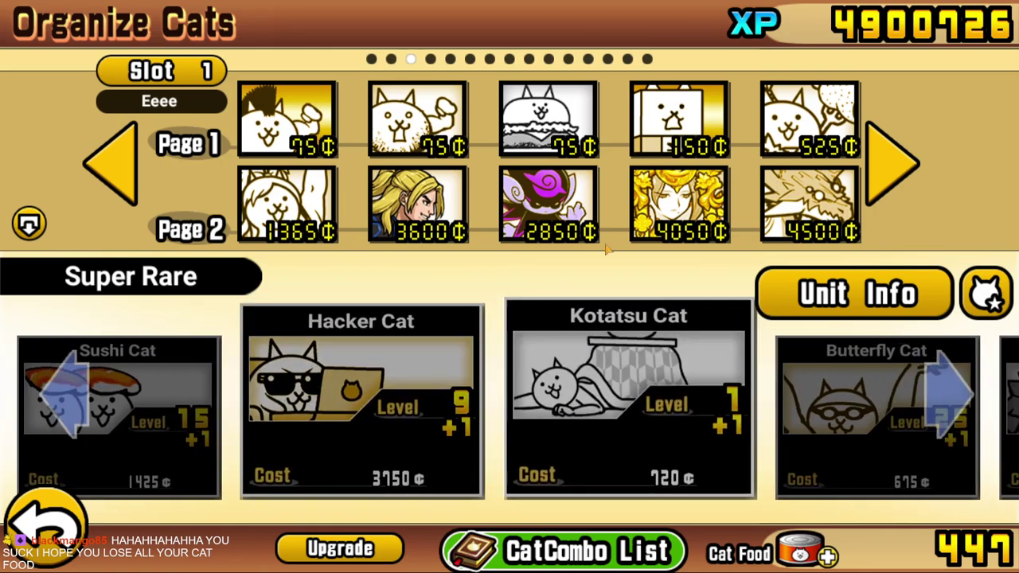
{"action": "left_click_drag", "start_coordinate": [427, 310], "coordinate": [832, 119]}
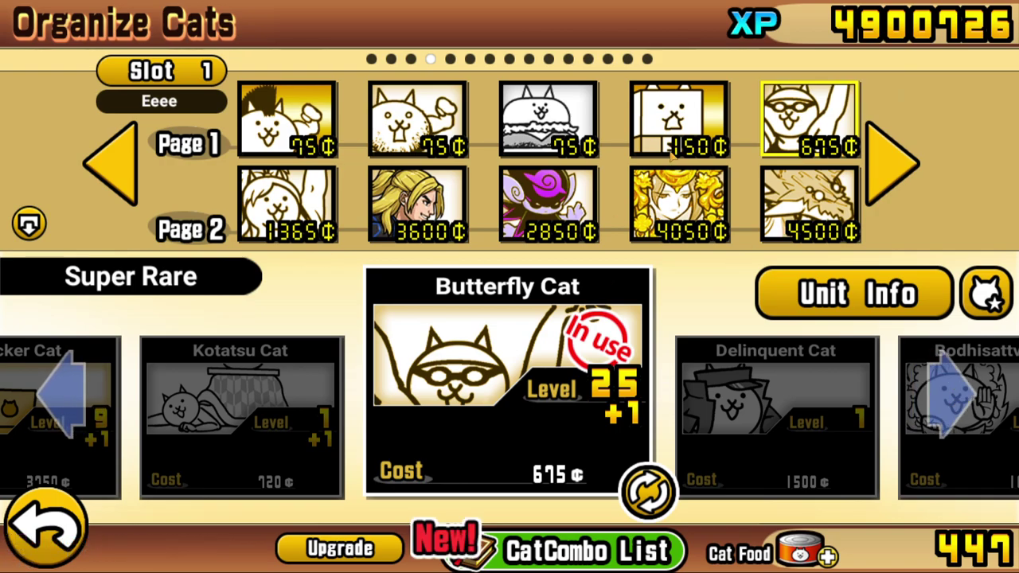
{"action": "left_click_drag", "start_coordinate": [320, 424], "coordinate": [353, 405]}
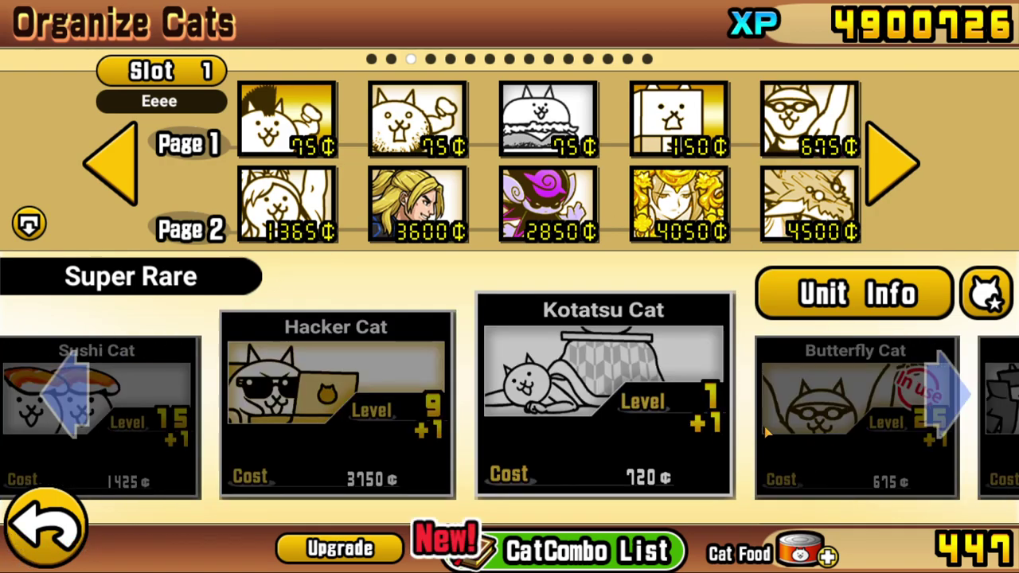
{"action": "left_click", "coordinate": [523, 396]}
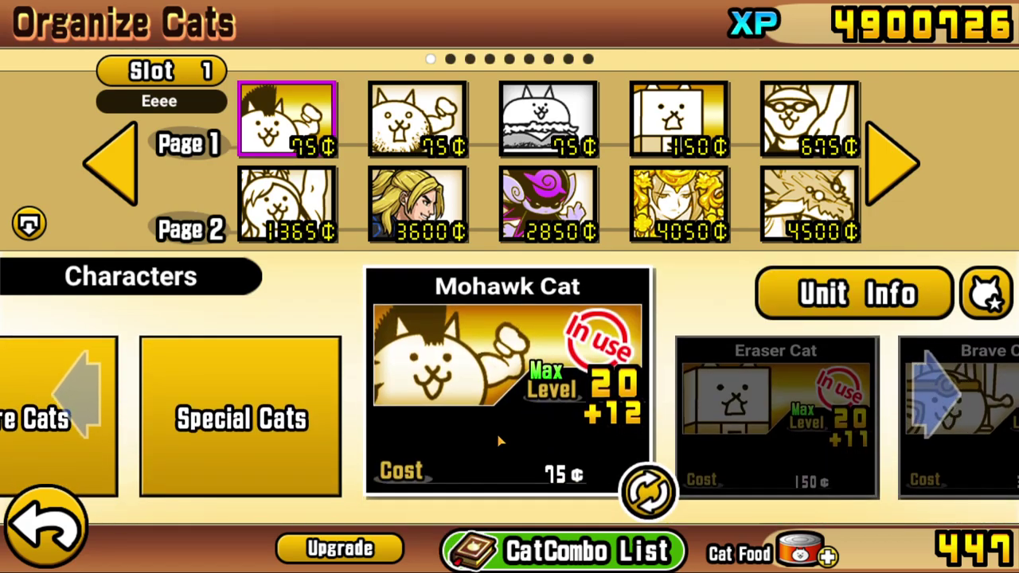
{"action": "left_click", "coordinate": [45, 541]}
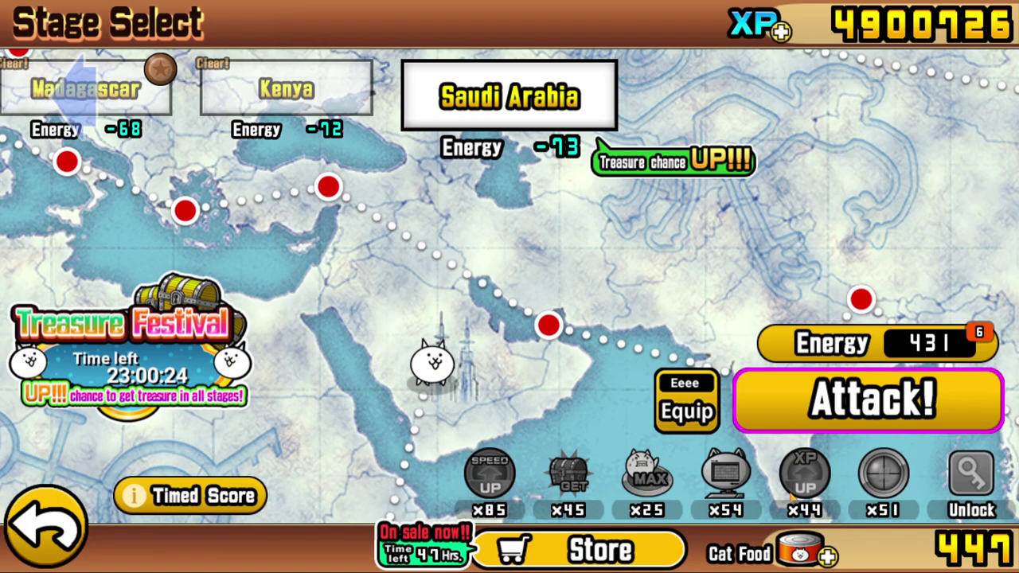
- Activate the MAX cat power-up and start the attack on the Saudi Arabia stage
{"action": "left_click", "coordinate": [651, 480]}
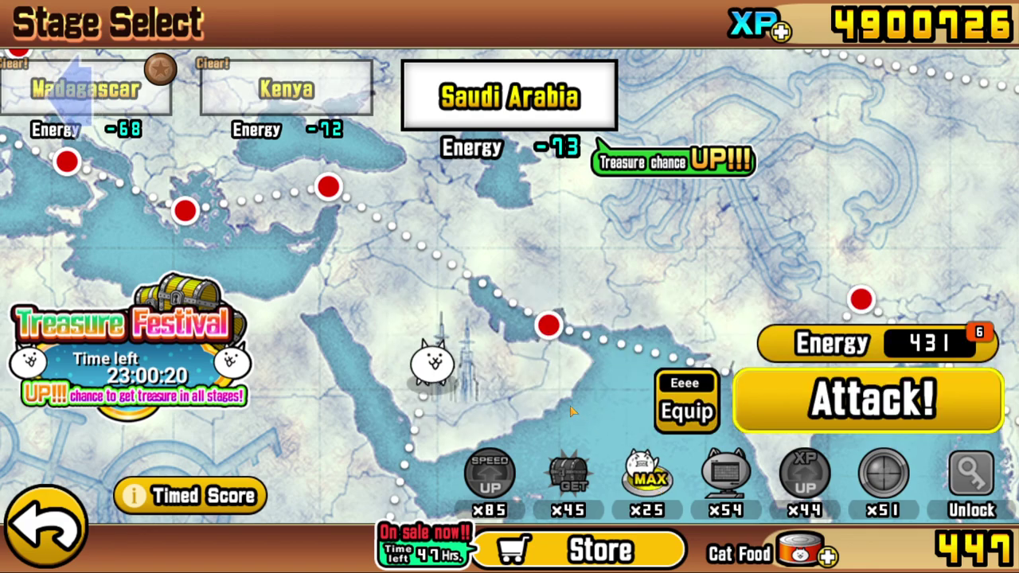
{"action": "left_click", "coordinate": [828, 396]}
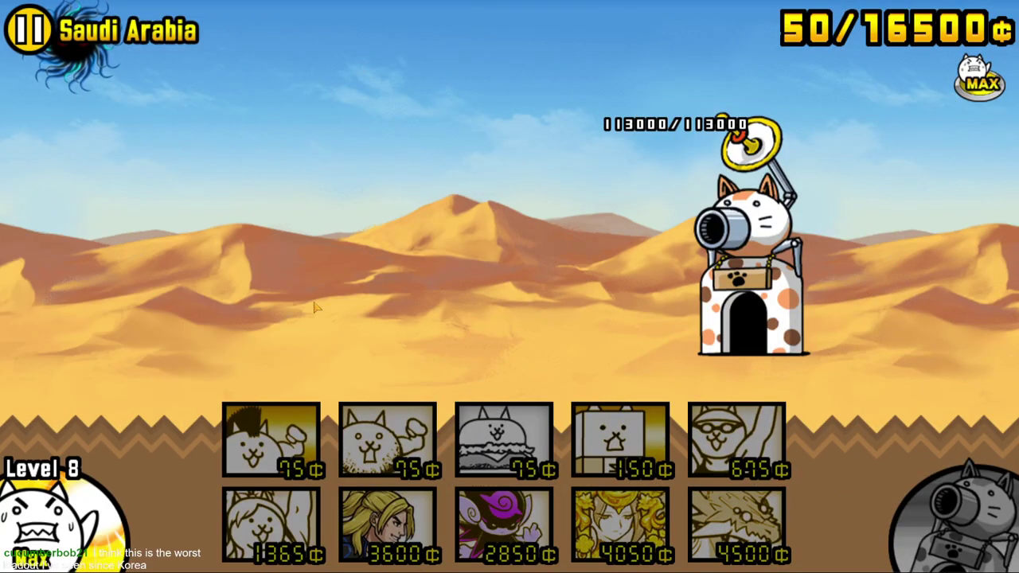
- Bring both bases into view and deploy the opening wave of the three 75¢ cats and Eraser Cat
{"action": "left_click_drag", "start_coordinate": [234, 298], "coordinate": [449, 300]}
{"action": "scroll", "coordinate": [448, 299], "scroll_direction": "down", "scroll_amount": 3}
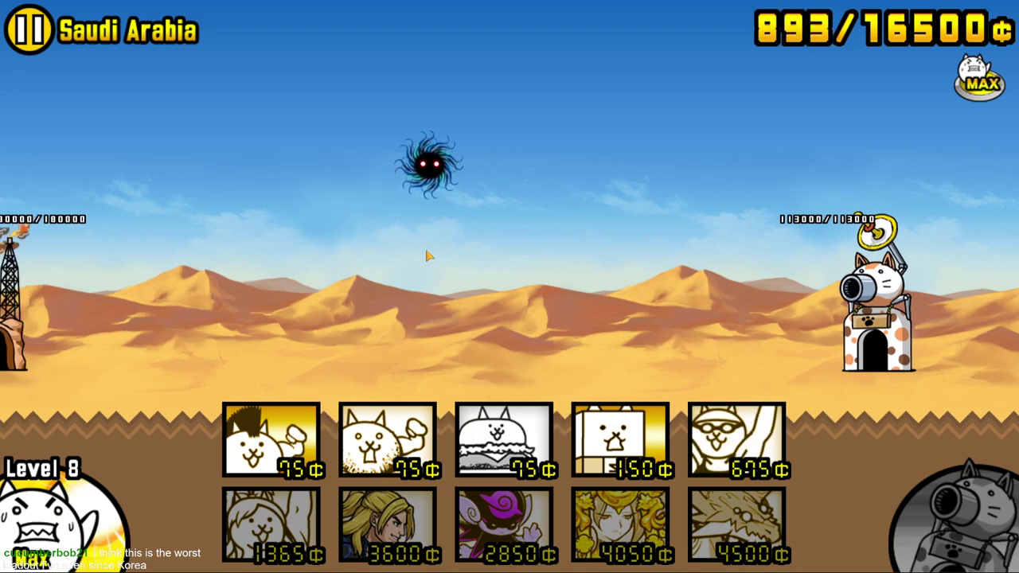
{"action": "left_click_drag", "start_coordinate": [428, 254], "coordinate": [462, 255]}
{"action": "left_click", "coordinate": [486, 432]}
{"action": "left_click", "coordinate": [387, 438]}
{"action": "left_click", "coordinate": [271, 438]}
{"action": "left_click", "coordinate": [629, 444]}
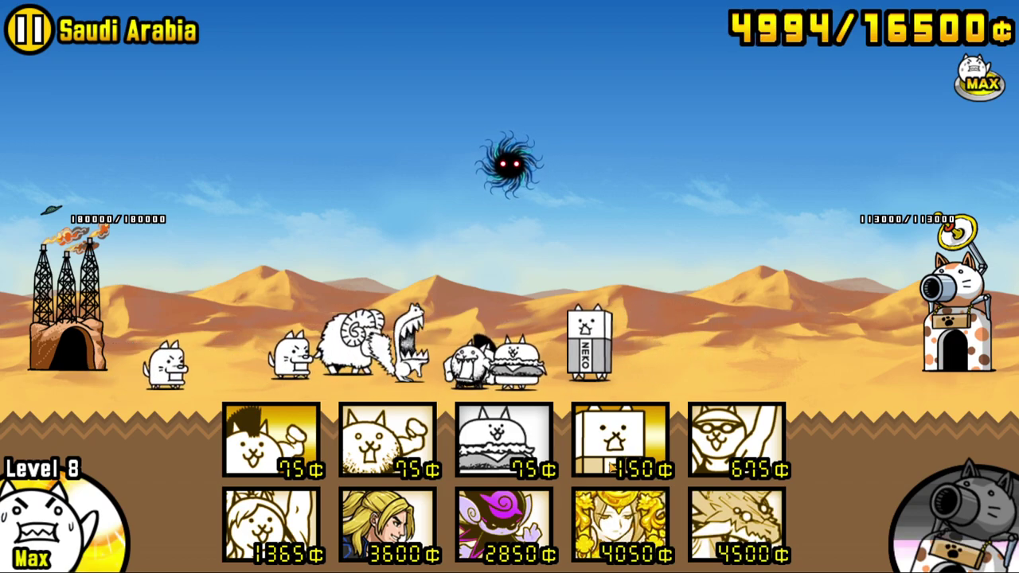
- Deploy another wave of the four cheapest cats, followed by the 4500¢ dragon and the 4050¢ golden goddess unit
{"action": "left_click", "coordinate": [613, 468]}
{"action": "left_click", "coordinate": [387, 442]}
{"action": "left_click", "coordinate": [271, 442]}
{"action": "left_click", "coordinate": [506, 460]}
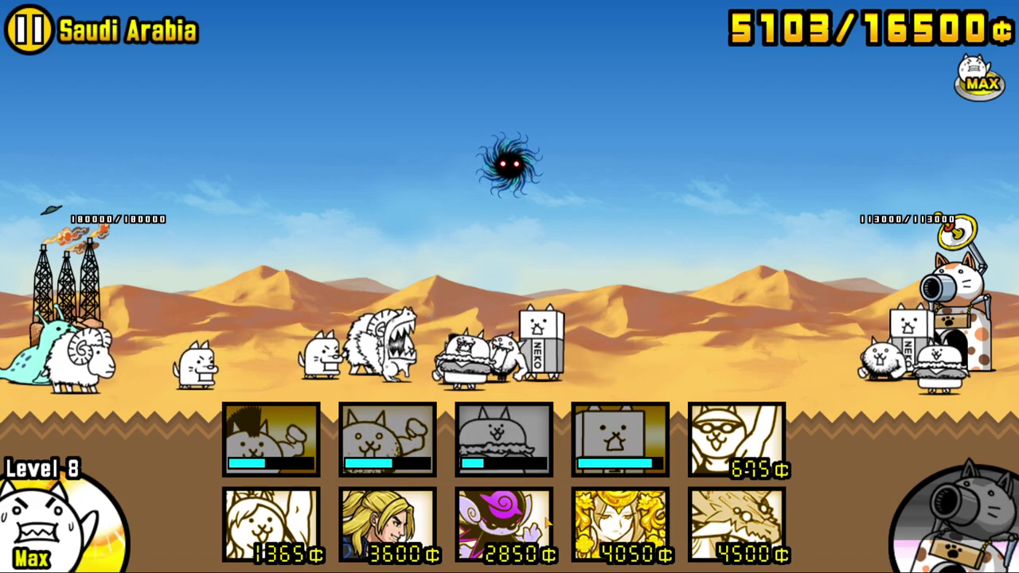
{"action": "left_click", "coordinate": [736, 525]}
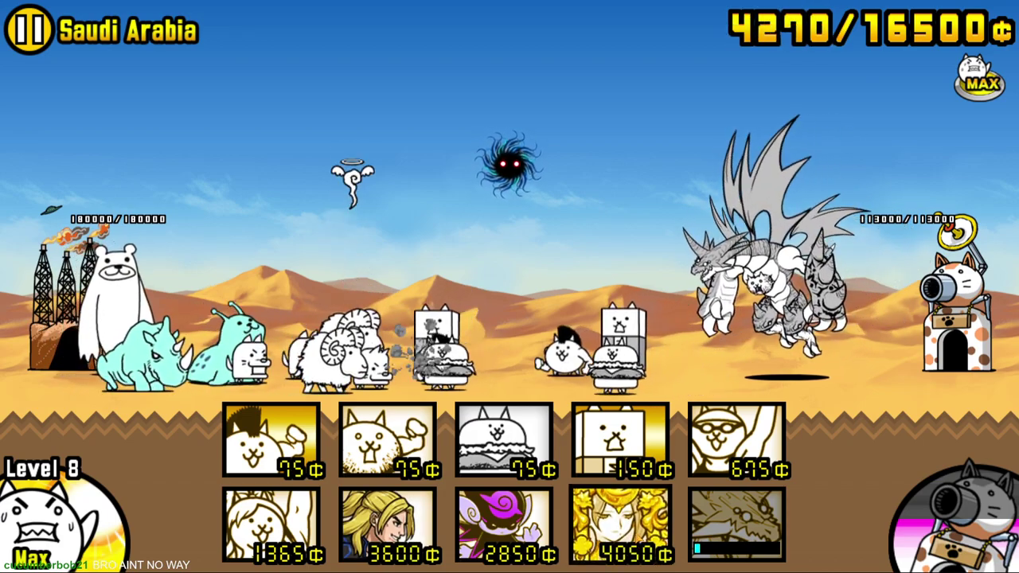
{"action": "left_click", "coordinate": [620, 526]}
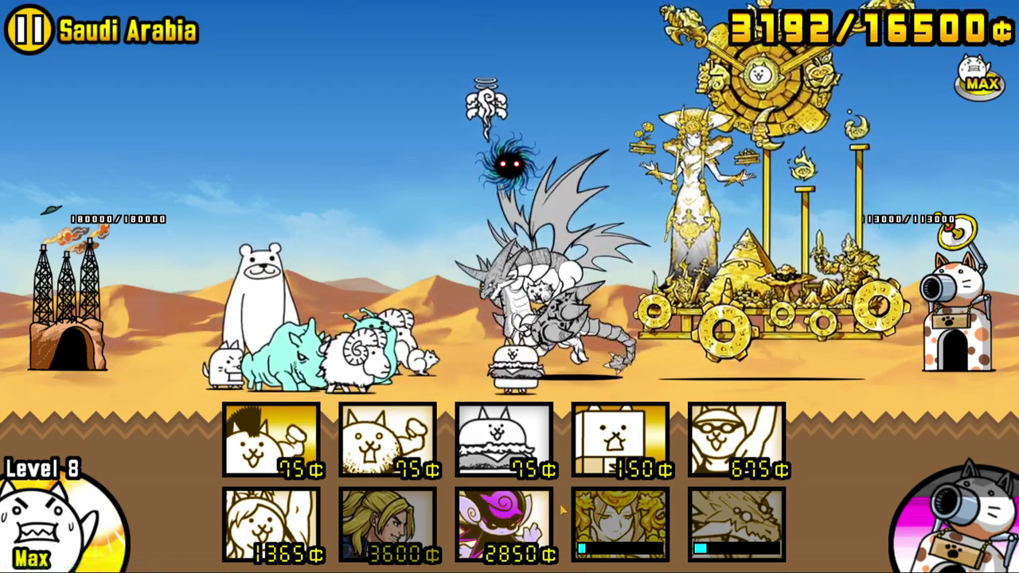
- Deploy Eraser Cat and the three 75¢ cats, followed by the 2850¢ purple unit and the 675¢ cat
{"action": "left_click", "coordinate": [619, 442]}
{"action": "left_click", "coordinate": [504, 441]}
{"action": "left_click", "coordinate": [387, 441]}
{"action": "left_click", "coordinate": [271, 442]}
{"action": "left_click", "coordinate": [504, 526]}
{"action": "left_click", "coordinate": [736, 442]}
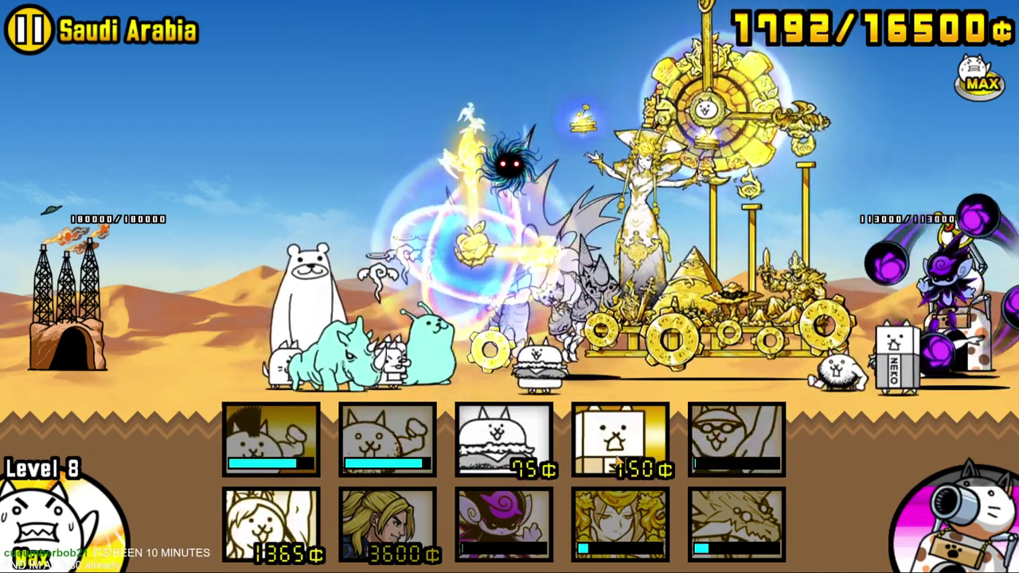
- Deploy another wave of Eraser Cat and the three 75¢ cats, backed by the 1365¢ cat
{"action": "left_click", "coordinate": [620, 442]}
{"action": "left_click", "coordinate": [504, 441]}
{"action": "left_click", "coordinate": [388, 442]}
{"action": "left_click", "coordinate": [271, 442]}
{"action": "left_click", "coordinate": [270, 526]}
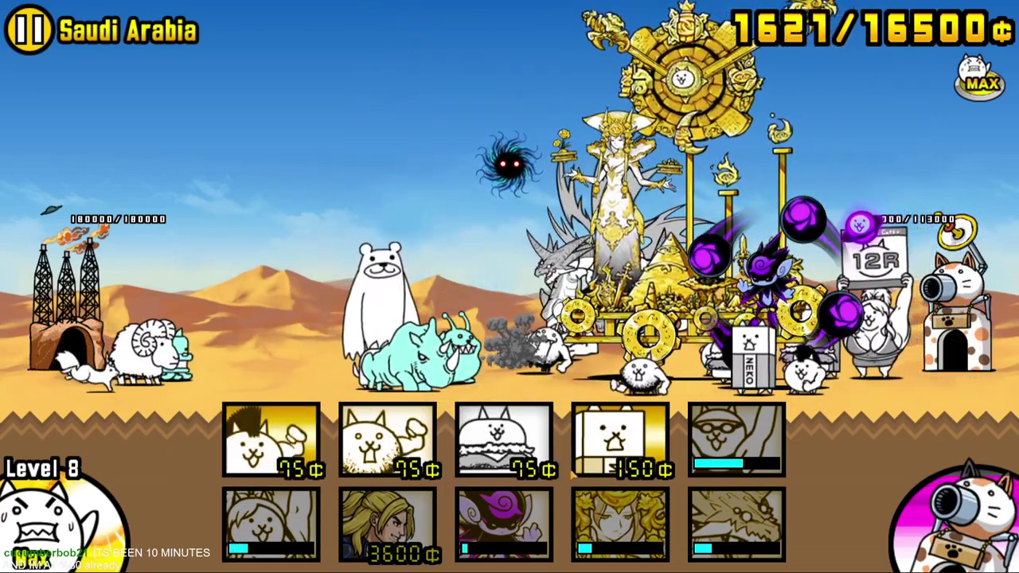
- Reinforce the front line with Eraser Cat and the 75¢ cats, and fire the cat cannon at the enemies
{"action": "left_click", "coordinate": [386, 461]}
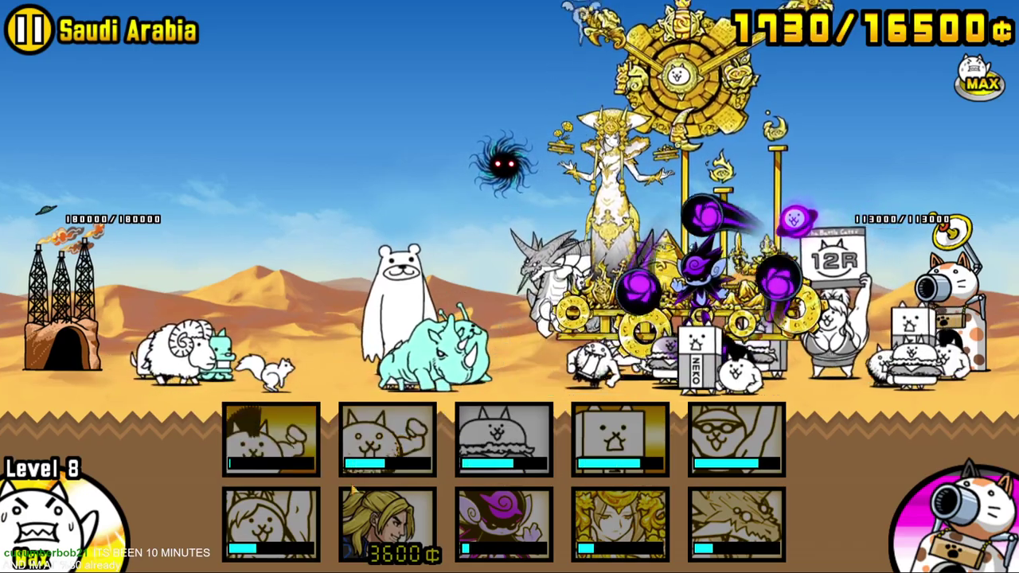
{"action": "left_click", "coordinate": [620, 441]}
{"action": "left_click", "coordinate": [504, 442]}
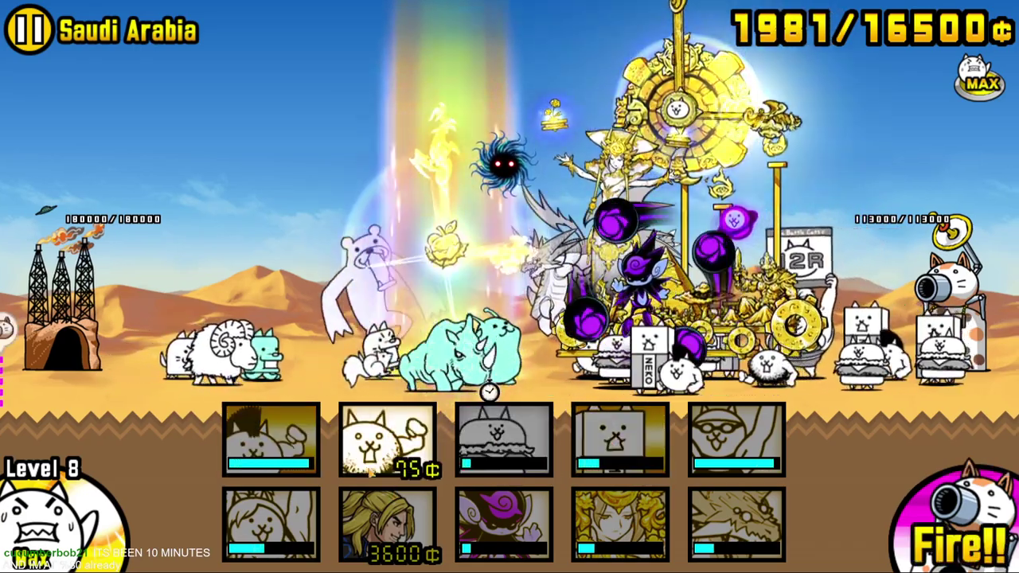
{"action": "left_click", "coordinate": [387, 442]}
{"action": "left_click", "coordinate": [956, 517]}
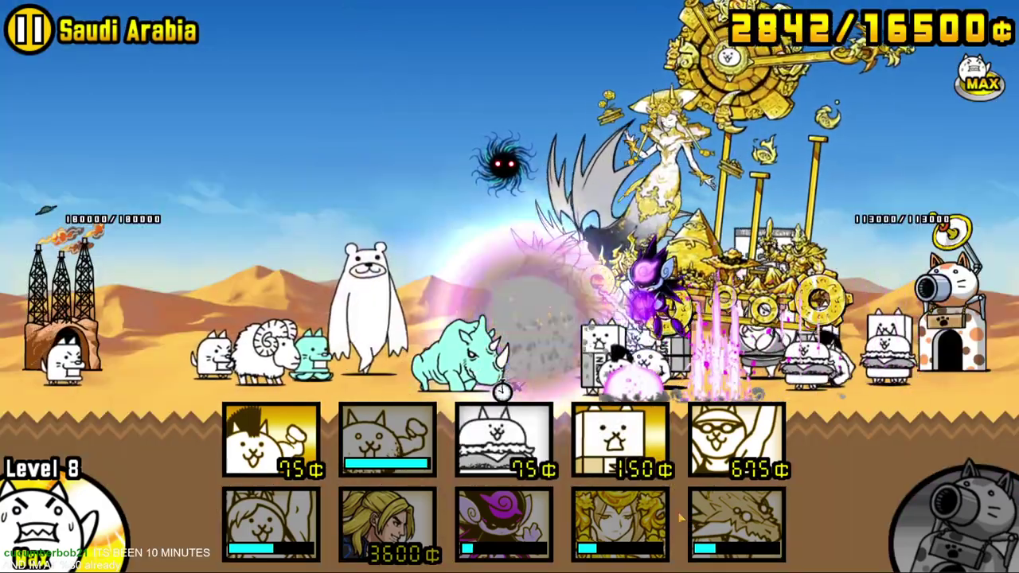
- Deploy the three 75¢ cats, the 675¢ cat and Eraser Cat
{"action": "left_click", "coordinate": [387, 442]}
{"action": "left_click", "coordinate": [270, 442]}
{"action": "left_click", "coordinate": [736, 442]}
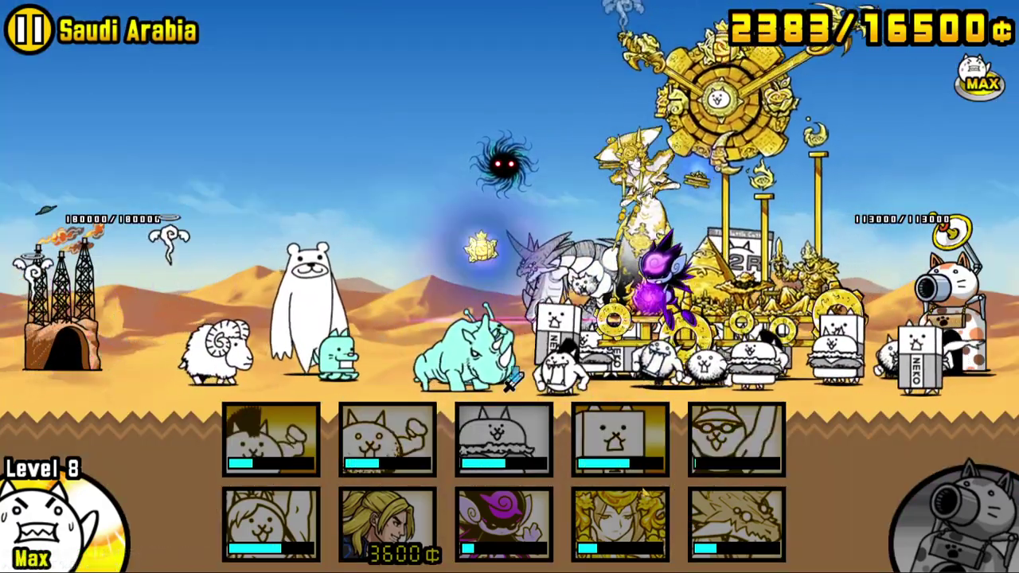
{"action": "left_click", "coordinate": [504, 442]}
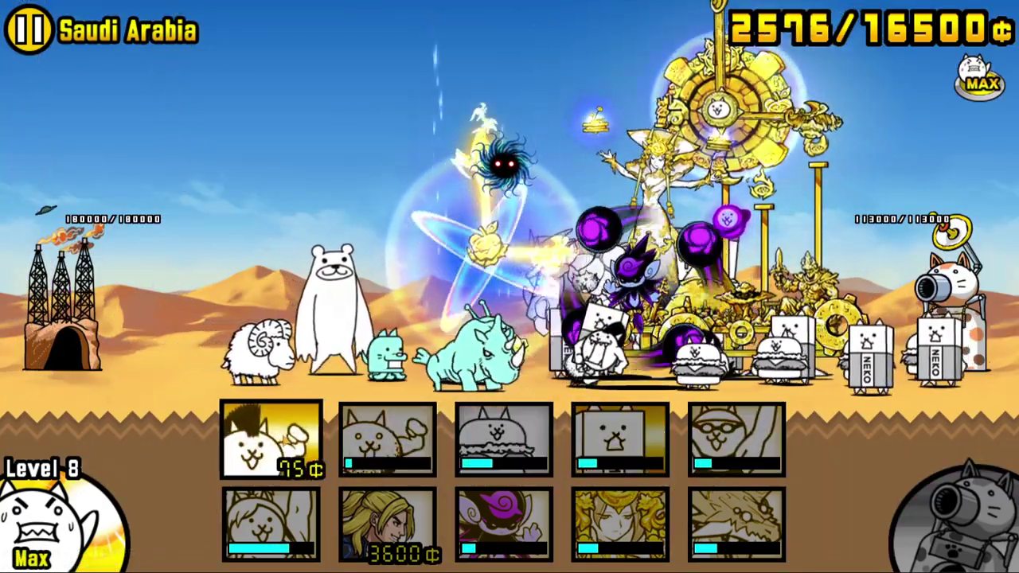
{"action": "left_click", "coordinate": [621, 442]}
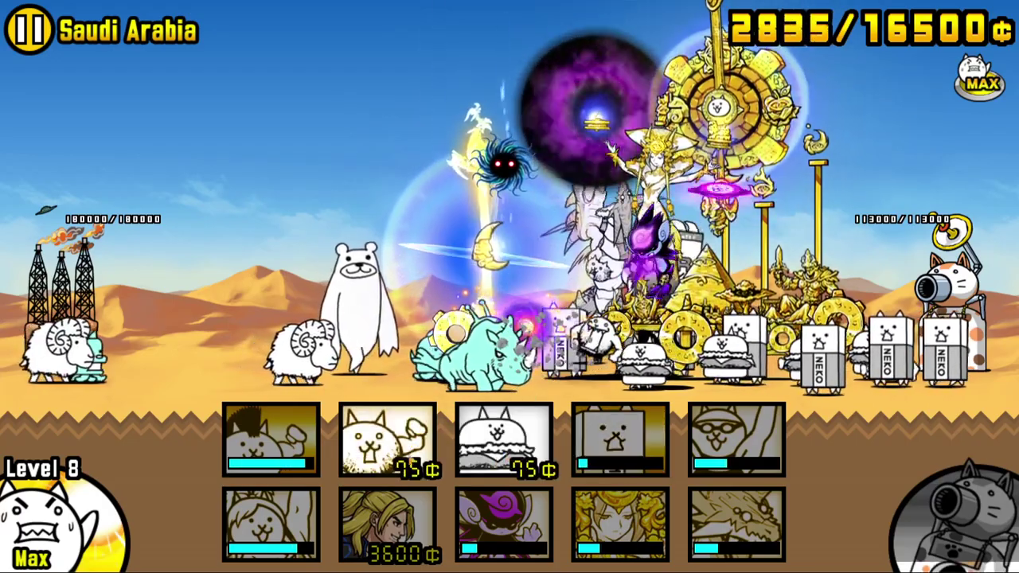
- Keep the front line filled with repeated waves of the three 75¢ cats and Eraser Cat as they recharge
{"action": "left_click", "coordinate": [504, 442]}
{"action": "left_click", "coordinate": [387, 442]}
{"action": "left_click", "coordinate": [271, 442]}
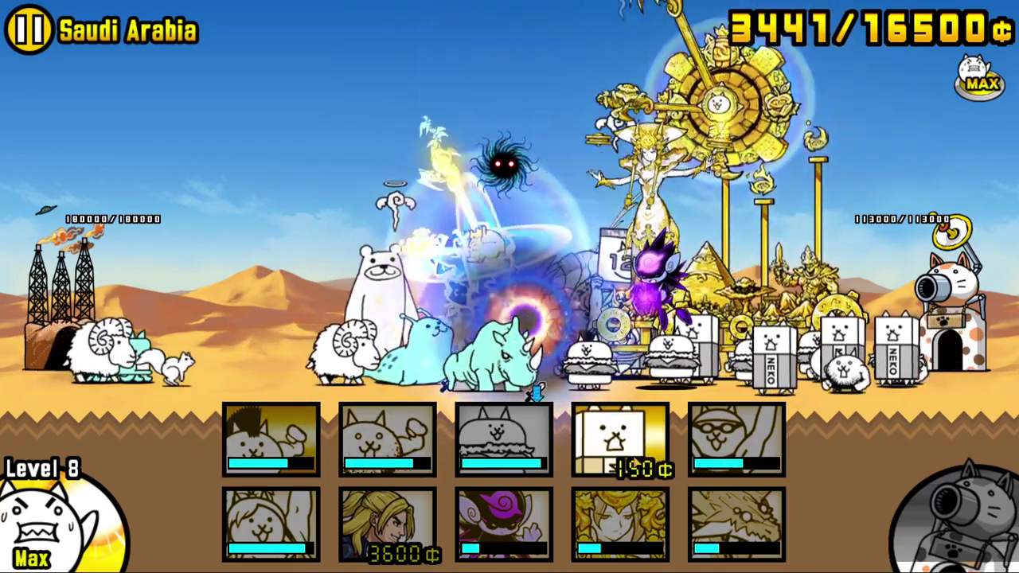
{"action": "left_click", "coordinate": [621, 442]}
{"action": "left_click", "coordinate": [504, 442]}
{"action": "left_click", "coordinate": [387, 442]}
{"action": "left_click", "coordinate": [271, 442]}
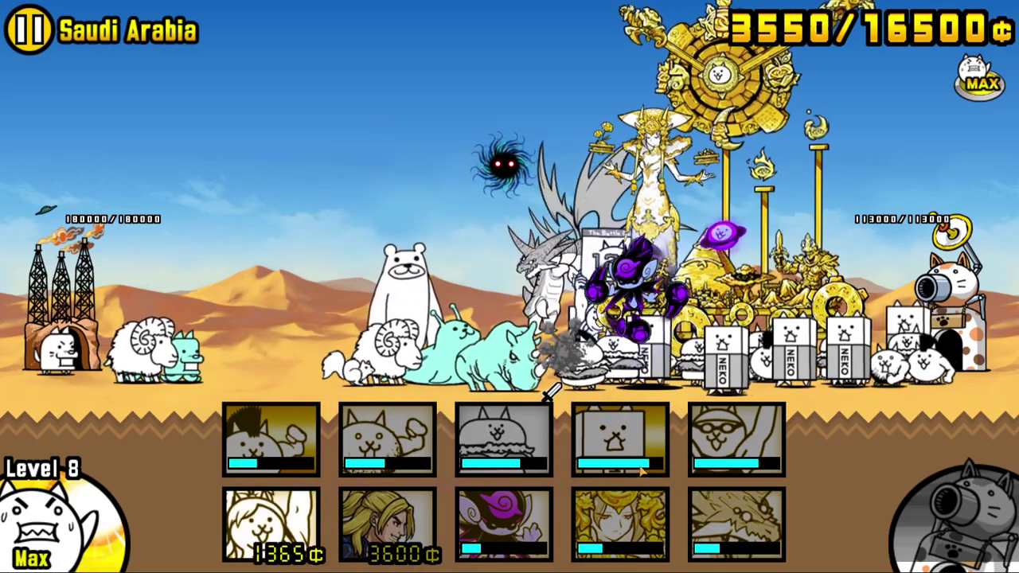
{"action": "left_click", "coordinate": [621, 442]}
{"action": "left_click", "coordinate": [504, 442]}
{"action": "left_click", "coordinate": [387, 442]}
{"action": "left_click", "coordinate": [271, 442]}
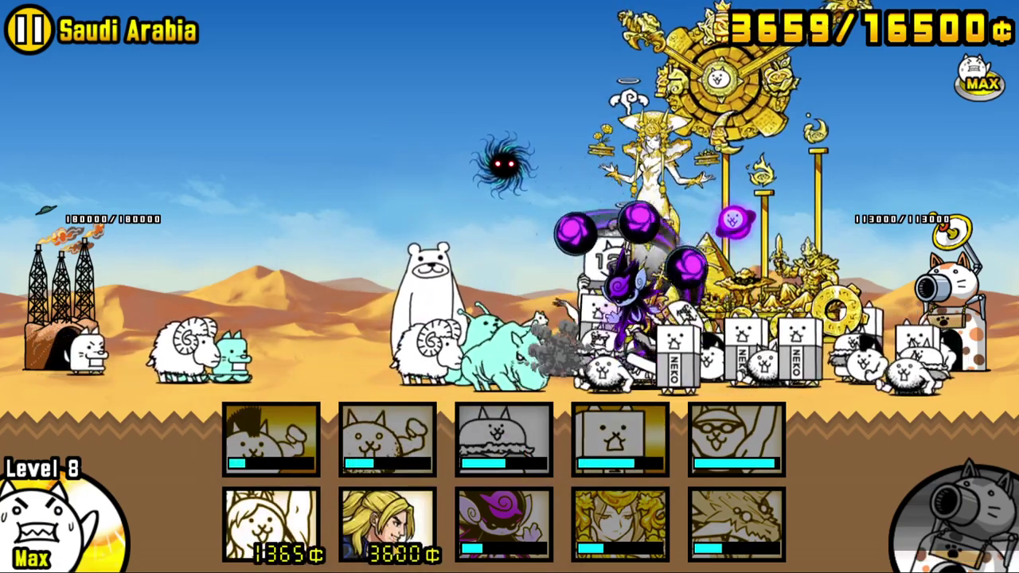
- Deploy the 3600¢ blond fighter, shielded by Eraser Cat and the three 75¢ cats
{"action": "left_click", "coordinate": [387, 525]}
{"action": "left_click", "coordinate": [621, 442]}
{"action": "left_click", "coordinate": [504, 441]}
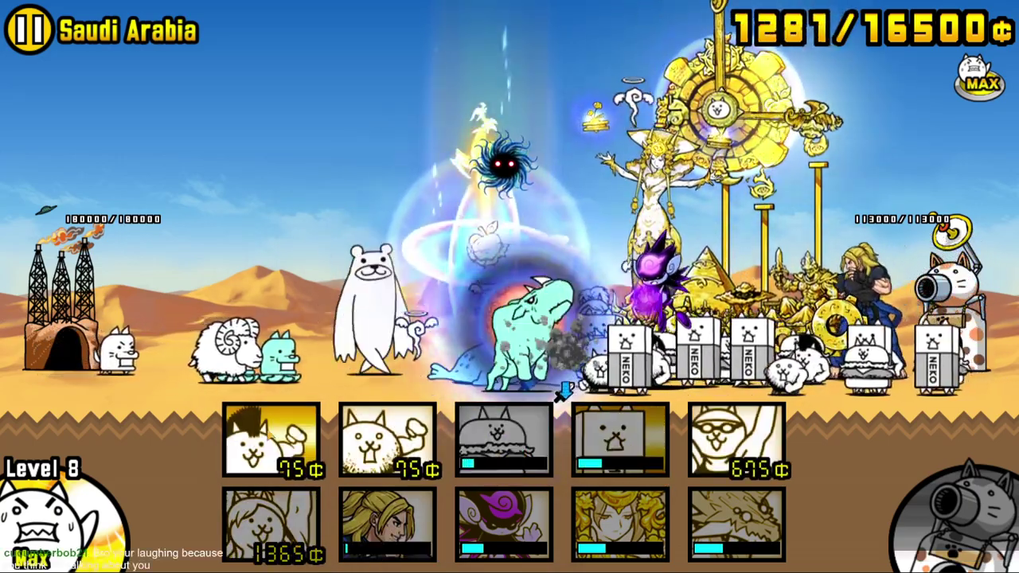
{"action": "left_click", "coordinate": [386, 442]}
{"action": "left_click", "coordinate": [271, 442]}
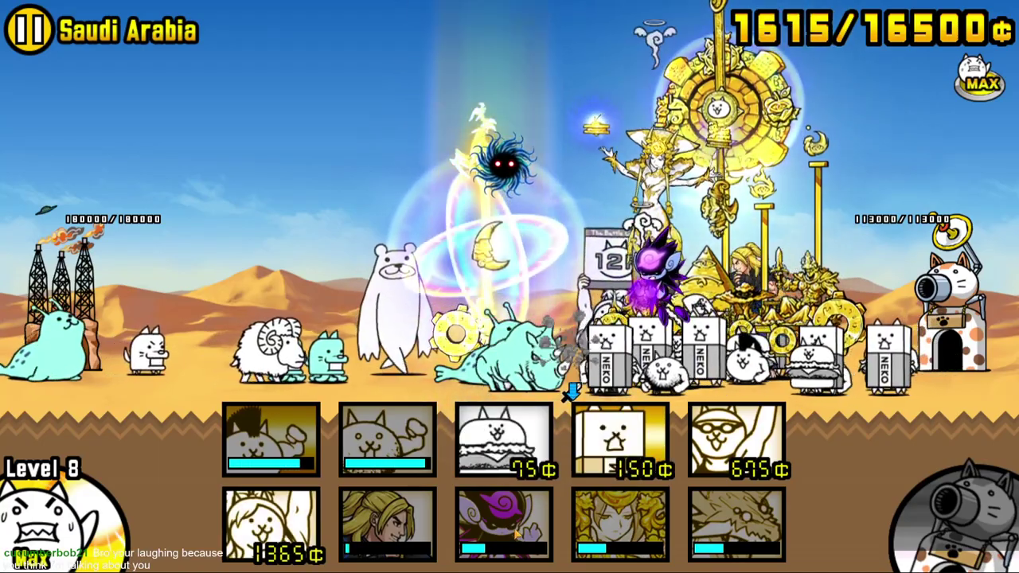
- Deploy the three 75¢ cats and Eraser Cat together with the 1365¢ and 675¢ cats
{"action": "left_click", "coordinate": [504, 442]}
{"action": "left_click", "coordinate": [387, 442]}
{"action": "left_click", "coordinate": [271, 442]}
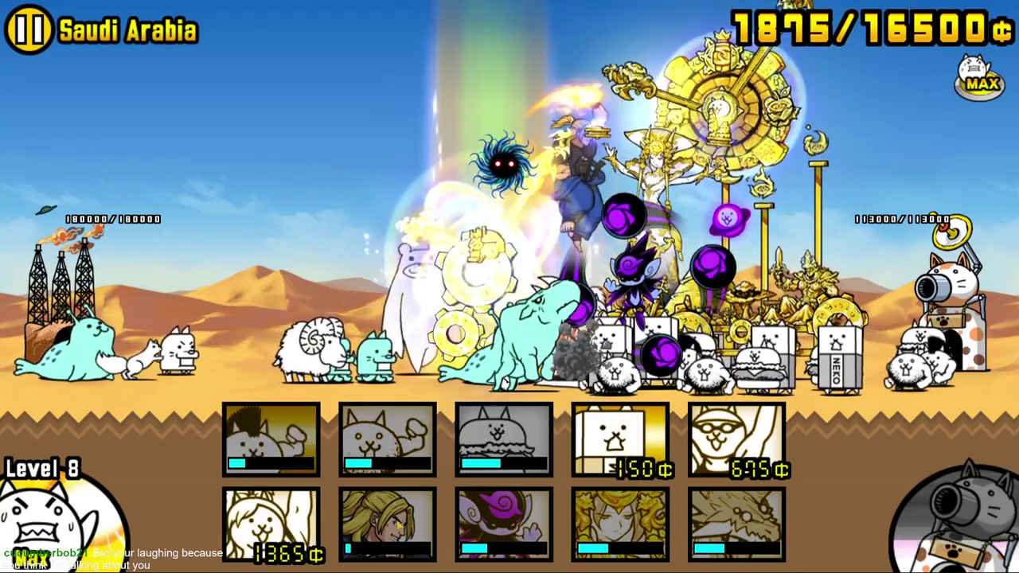
{"action": "left_click", "coordinate": [621, 442]}
{"action": "left_click", "coordinate": [271, 526]}
{"action": "left_click", "coordinate": [701, 446]}
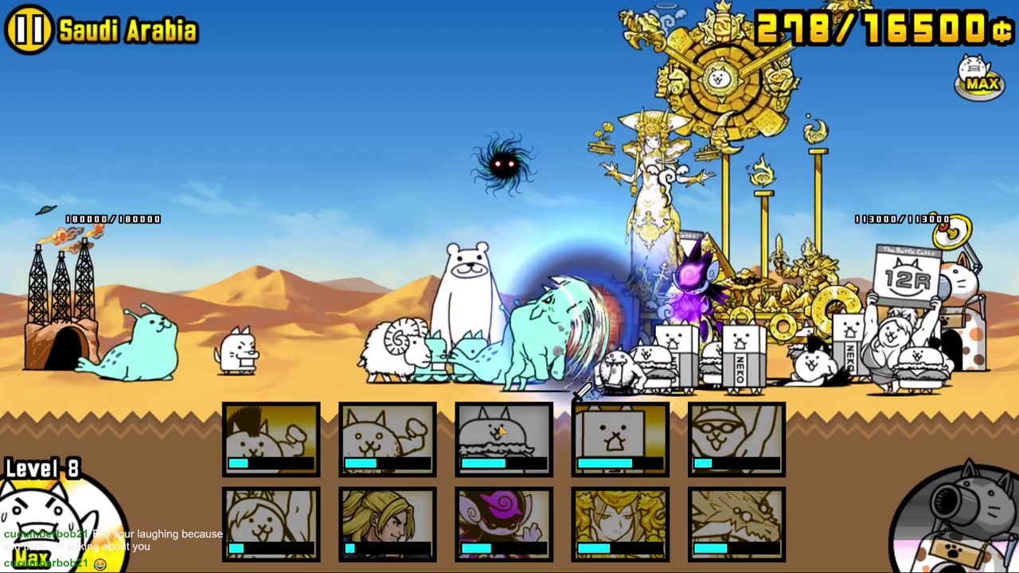
- Hold back the enemies with continuous waves of the three 75¢ cats and Eraser Cat
{"action": "left_click", "coordinate": [504, 442]}
{"action": "left_click", "coordinate": [387, 442]}
{"action": "left_click", "coordinate": [271, 442]}
{"action": "left_click", "coordinate": [621, 442]}
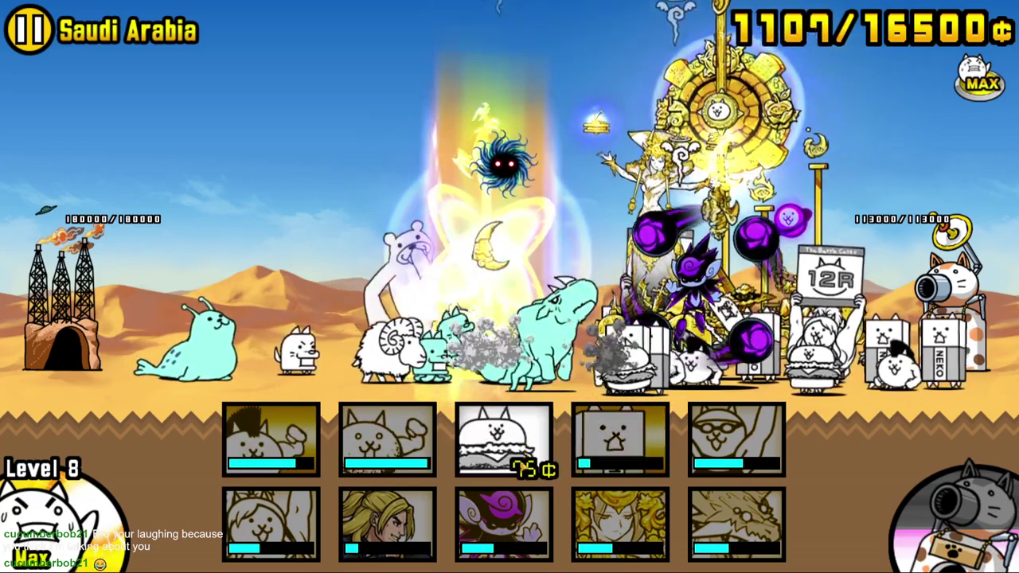
{"action": "left_click", "coordinate": [504, 442]}
{"action": "left_click", "coordinate": [387, 442]}
{"action": "left_click", "coordinate": [270, 442]}
{"action": "left_click", "coordinate": [621, 442]}
{"action": "left_click", "coordinate": [504, 442]}
{"action": "left_click", "coordinate": [387, 442]}
{"action": "left_click", "coordinate": [270, 442]}
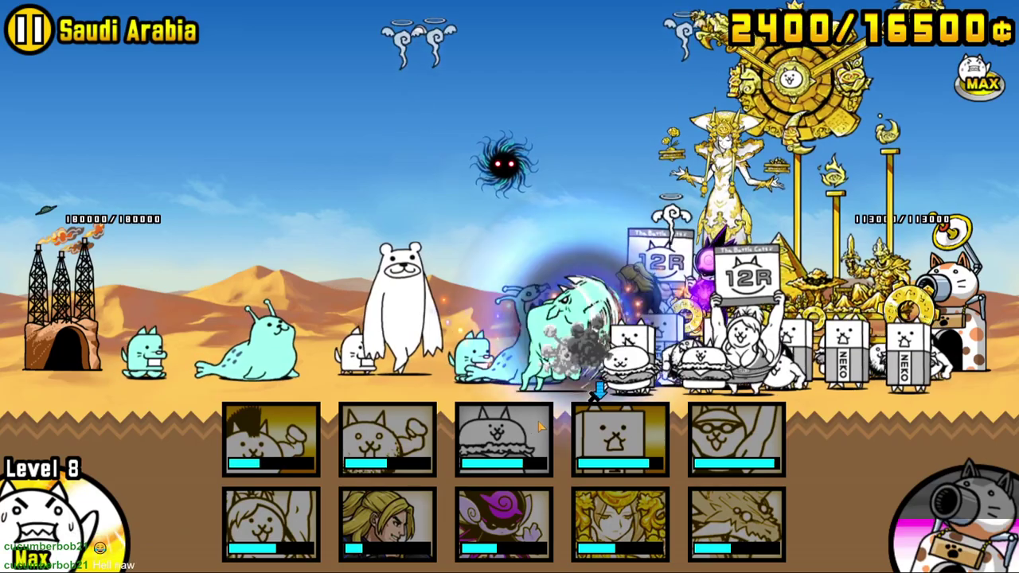
- Deploy Eraser Cat, the 675¢ cat and the first two 75¢ cats of the line-up
{"action": "left_click", "coordinate": [621, 442]}
{"action": "left_click", "coordinate": [736, 442]}
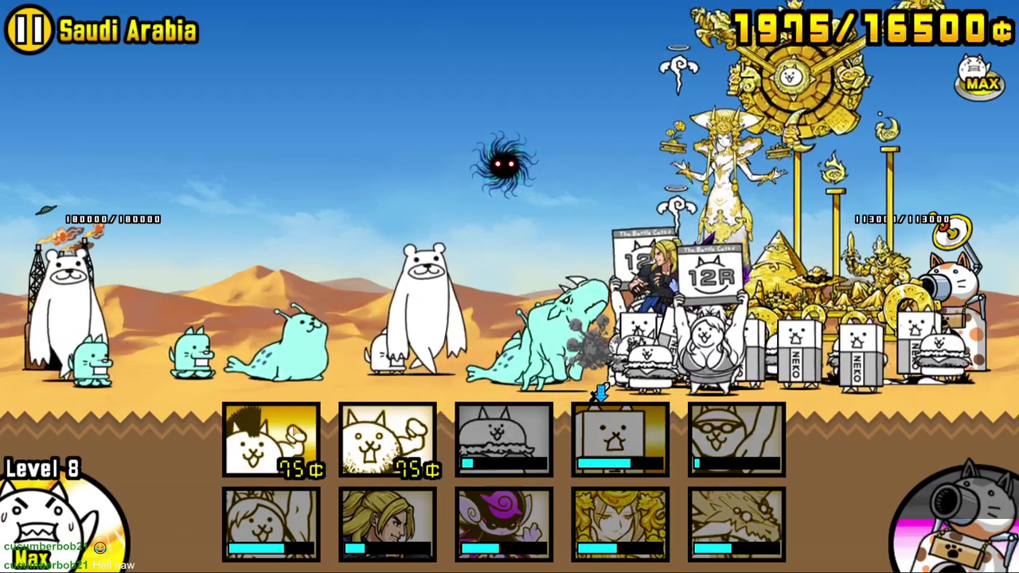
{"action": "left_click", "coordinate": [387, 442]}
{"action": "left_click", "coordinate": [271, 442]}
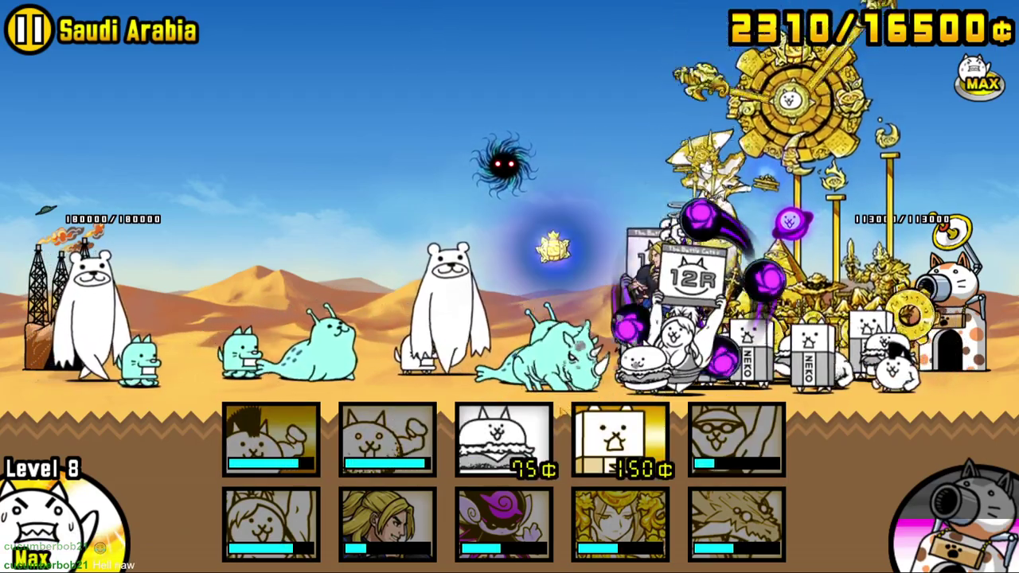
- Deploy two full waves of Eraser Cat and the three 75¢ cats
{"action": "left_click", "coordinate": [621, 442]}
{"action": "left_click", "coordinate": [504, 442]}
{"action": "left_click", "coordinate": [387, 442]}
{"action": "left_click", "coordinate": [271, 442]}
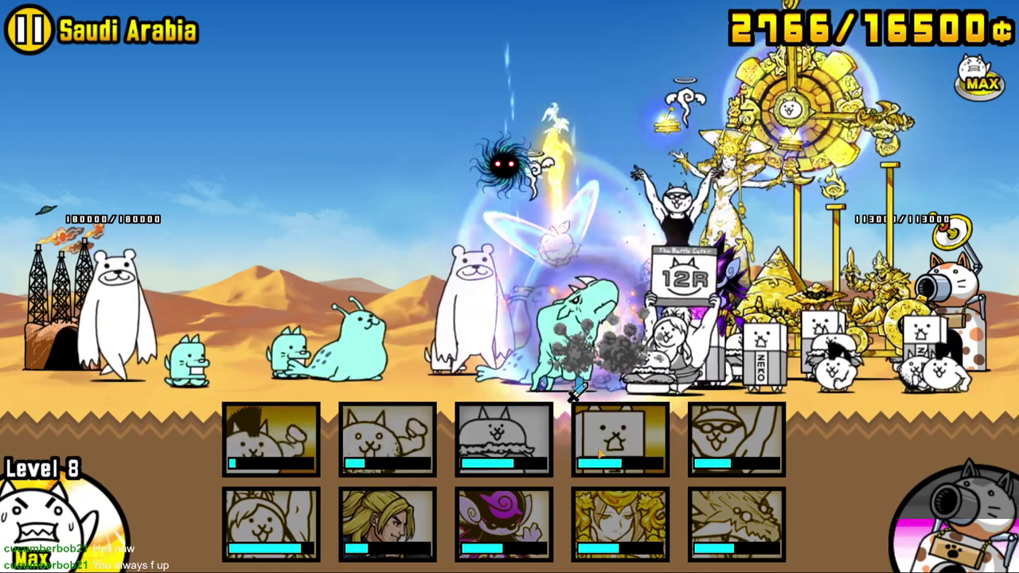
{"action": "left_click", "coordinate": [621, 442]}
{"action": "left_click", "coordinate": [504, 442]}
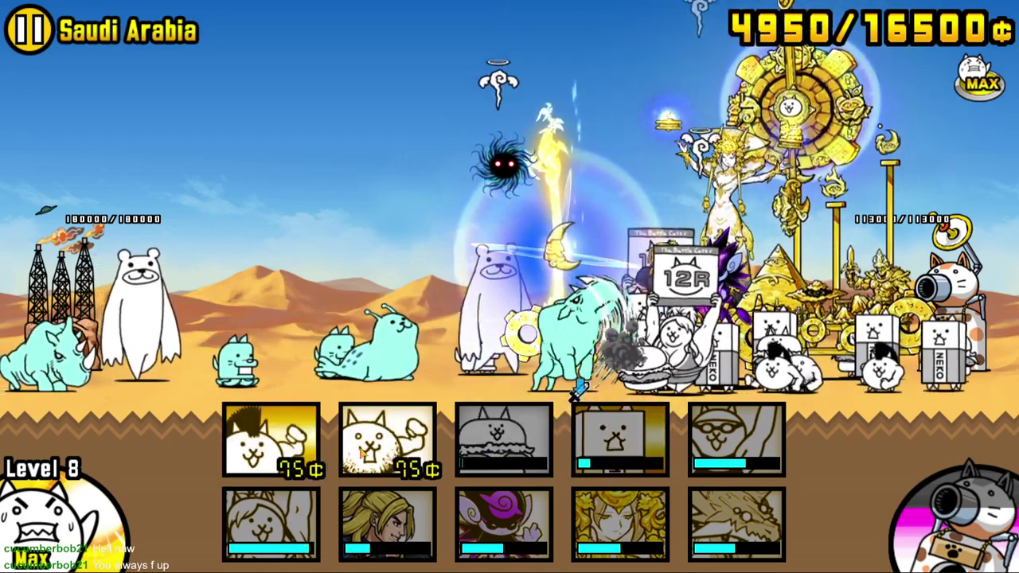
{"action": "left_click", "coordinate": [387, 442]}
{"action": "left_click", "coordinate": [271, 442]}
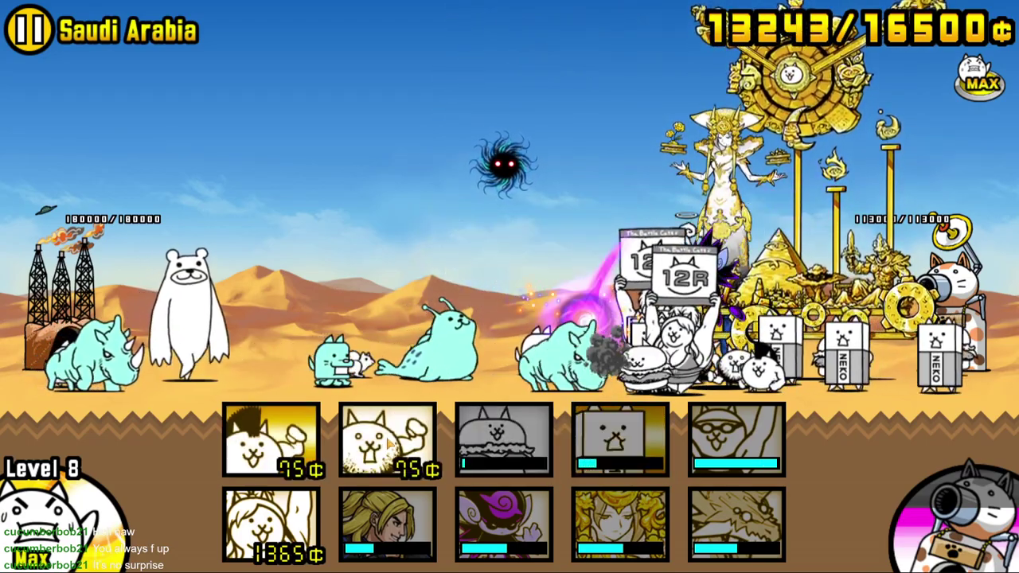
- Deploy the 1365¢ and 675¢ cats along with more 75¢ cats and Eraser Cat
{"action": "left_click", "coordinate": [387, 442]}
{"action": "left_click", "coordinate": [271, 442]}
{"action": "left_click", "coordinate": [271, 526]}
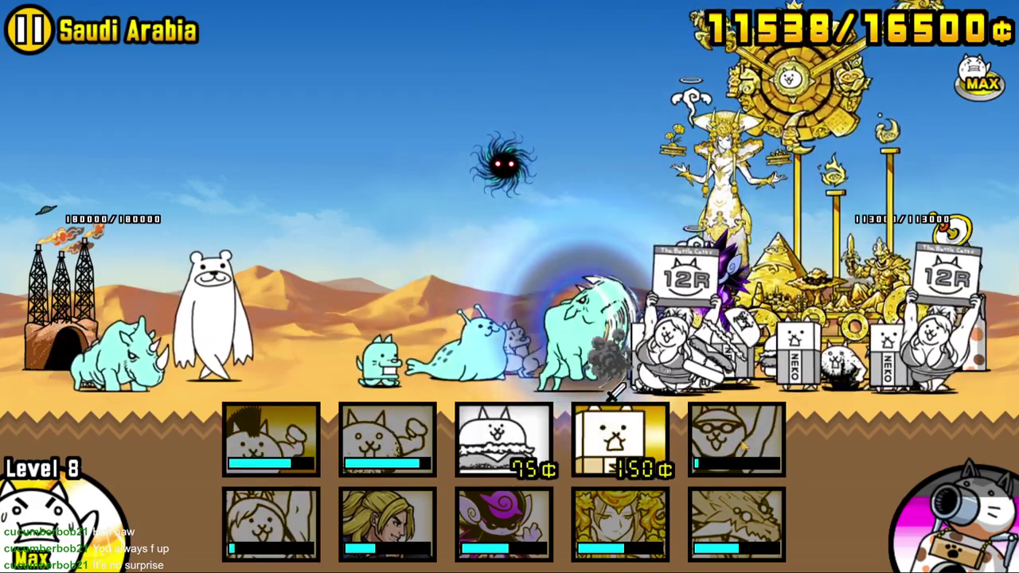
{"action": "left_click", "coordinate": [621, 442]}
{"action": "left_click", "coordinate": [503, 442]}
{"action": "left_click", "coordinate": [387, 442]}
{"action": "left_click", "coordinate": [271, 442]}
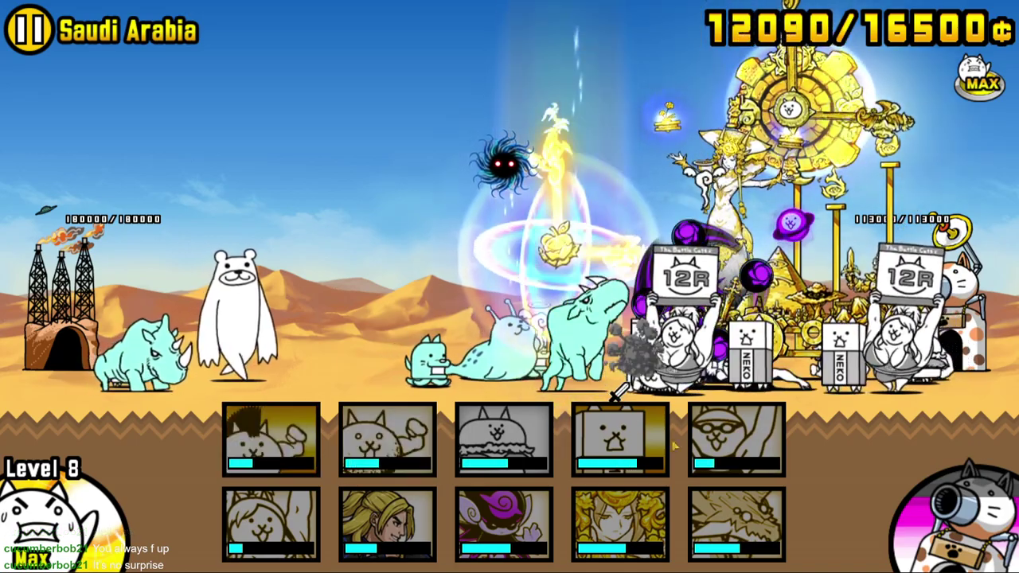
- Keep redeploying Eraser Cat and the 75¢ cats to protect the golden goddess unit
{"action": "left_click", "coordinate": [620, 456]}
{"action": "left_click", "coordinate": [503, 446]}
{"action": "left_click", "coordinate": [387, 446]}
{"action": "left_click", "coordinate": [271, 446]}
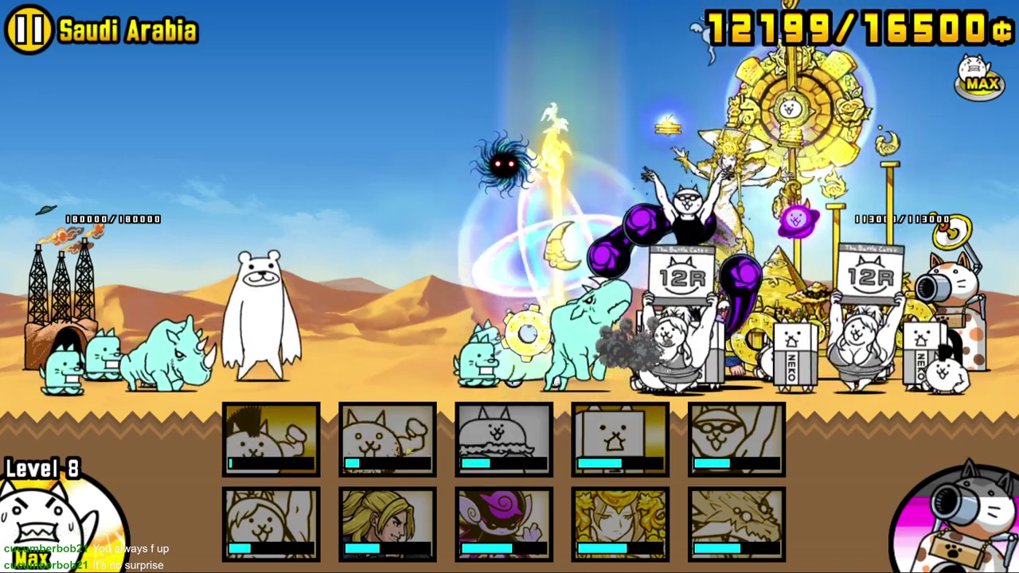
{"action": "left_click", "coordinate": [619, 442]}
{"action": "left_click", "coordinate": [503, 442]}
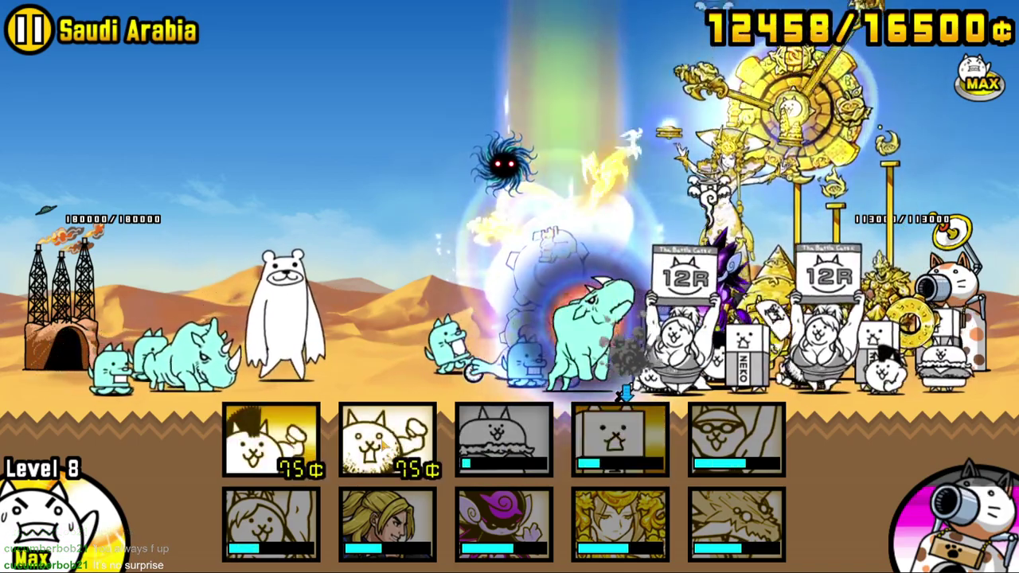
{"action": "left_click", "coordinate": [387, 442]}
{"action": "left_click", "coordinate": [620, 442]}
{"action": "left_click", "coordinate": [503, 442]}
{"action": "left_click", "coordinate": [387, 442]}
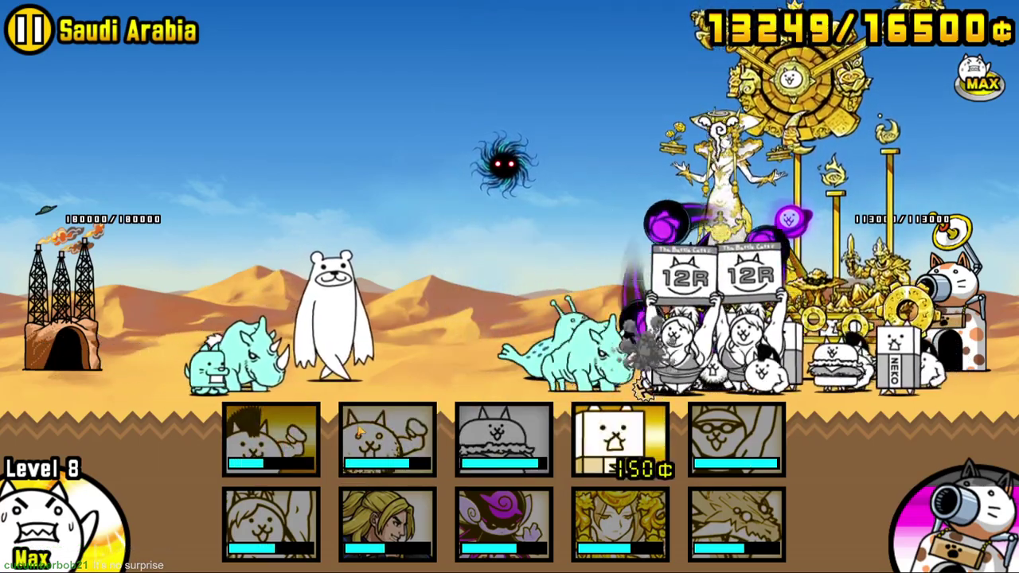
- Deploy two more waves of Eraser Cat and the three 75¢ cats, and fire the cat cannon
{"action": "left_click", "coordinate": [620, 442]}
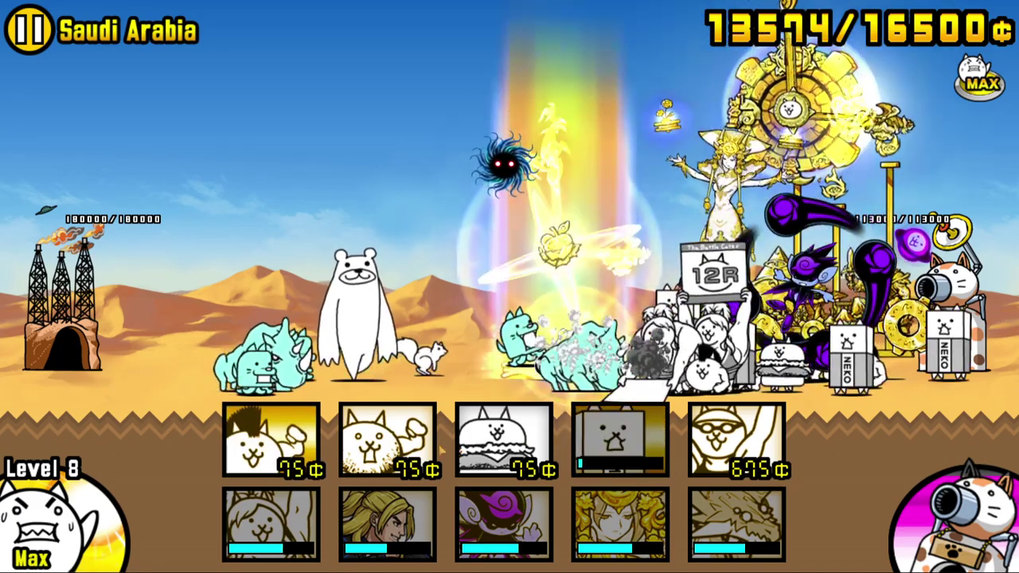
{"action": "left_click", "coordinate": [503, 442]}
{"action": "left_click", "coordinate": [387, 442]}
{"action": "left_click", "coordinate": [270, 442]}
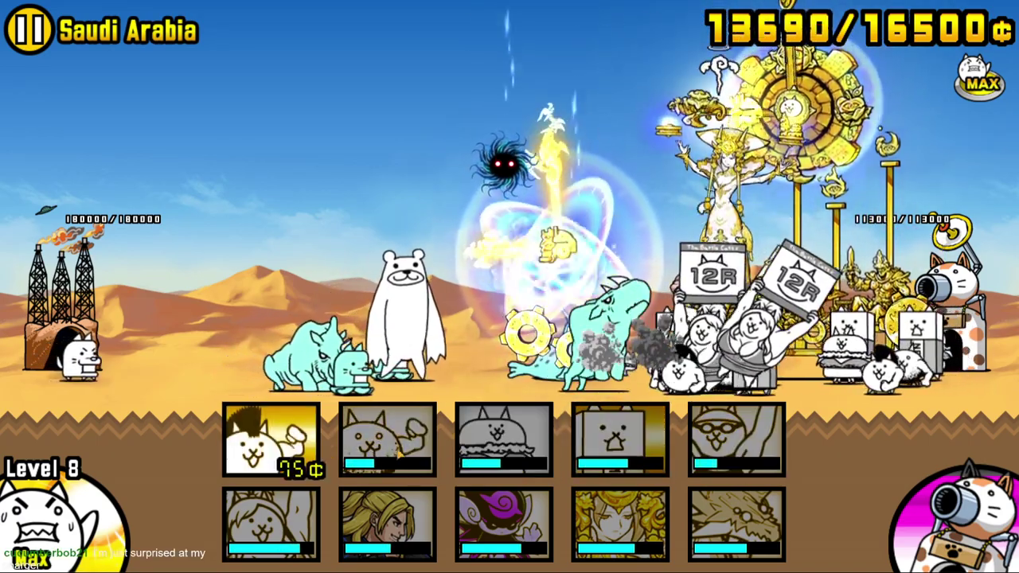
{"action": "left_click", "coordinate": [619, 442]}
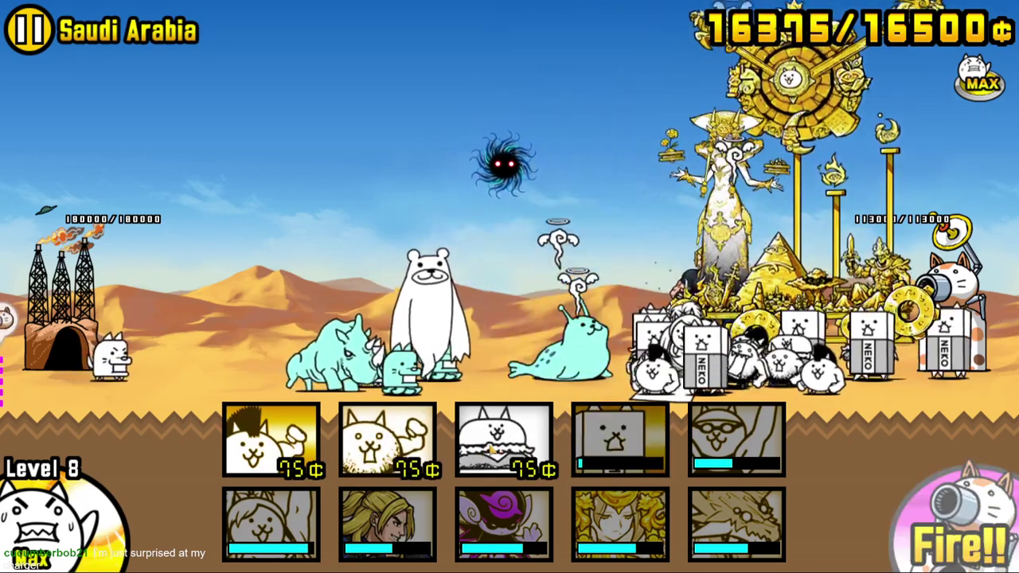
{"action": "left_click", "coordinate": [503, 442]}
{"action": "left_click", "coordinate": [387, 442]}
{"action": "left_click", "coordinate": [271, 442]}
{"action": "left_click", "coordinate": [955, 517]}
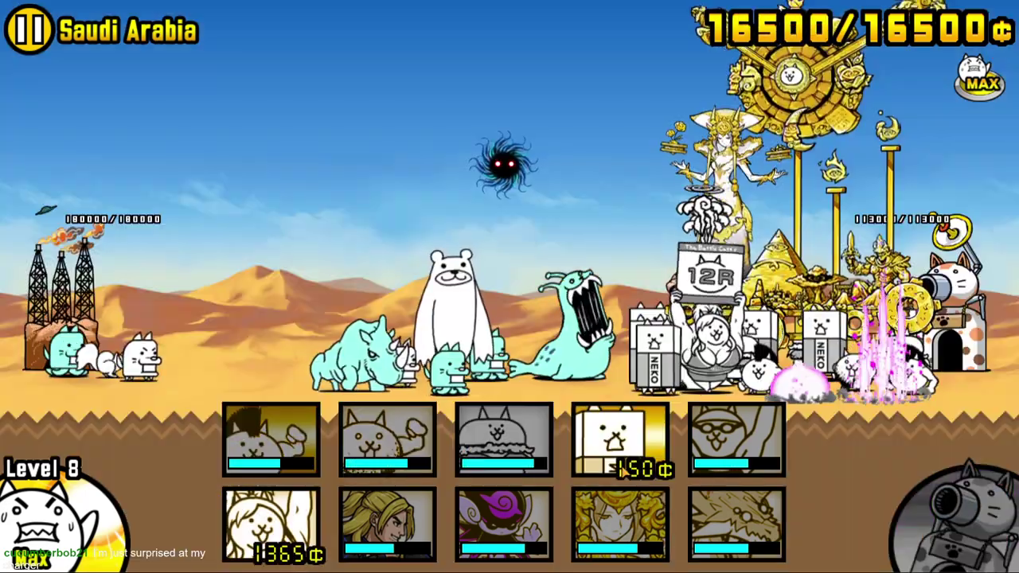
- Deploy Eraser Cat, the mohawk cat and the 1365¢ cat
{"action": "left_click", "coordinate": [577, 442]}
{"action": "left_click", "coordinate": [304, 430]}
{"action": "left_click", "coordinate": [306, 527]}
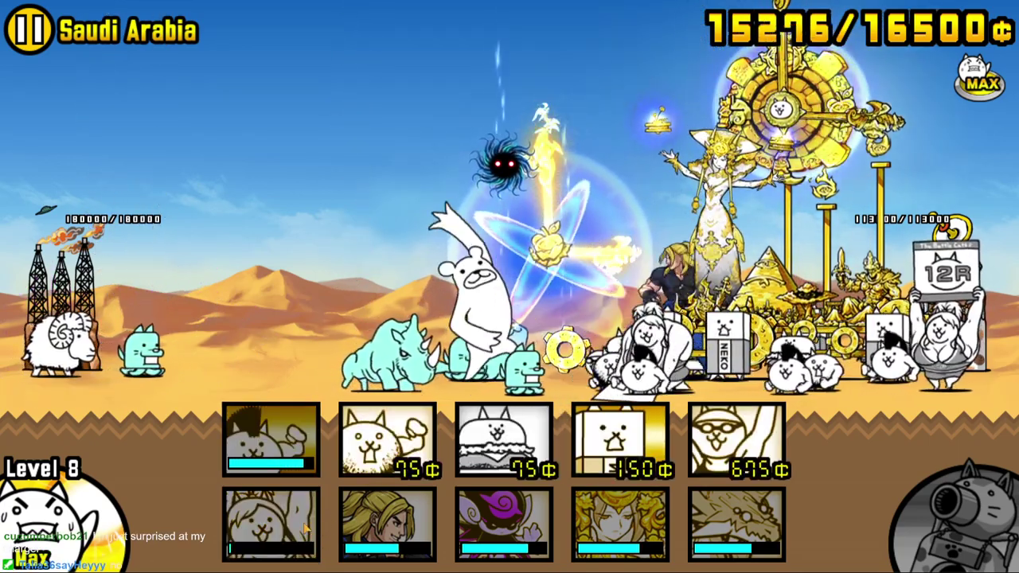
- Deploy the 675¢ cat with Eraser Cat and further 75¢ cats to push the front line forward
{"action": "left_click", "coordinate": [503, 441]}
{"action": "left_click", "coordinate": [387, 442]}
{"action": "left_click", "coordinate": [621, 442]}
{"action": "left_click", "coordinate": [736, 442]}
{"action": "left_click", "coordinate": [503, 442]}
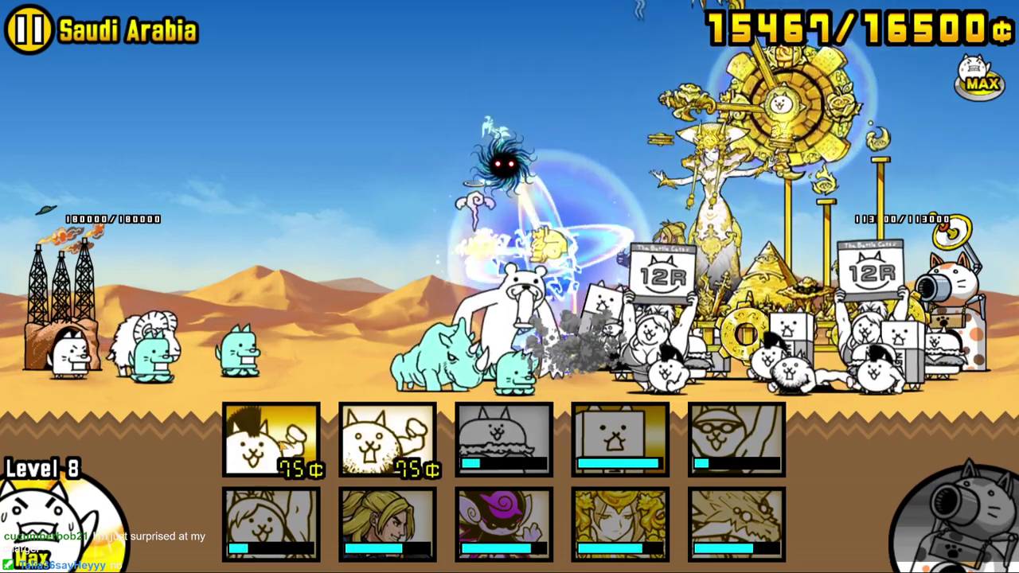
{"action": "left_click", "coordinate": [387, 442]}
{"action": "left_click", "coordinate": [271, 442]}
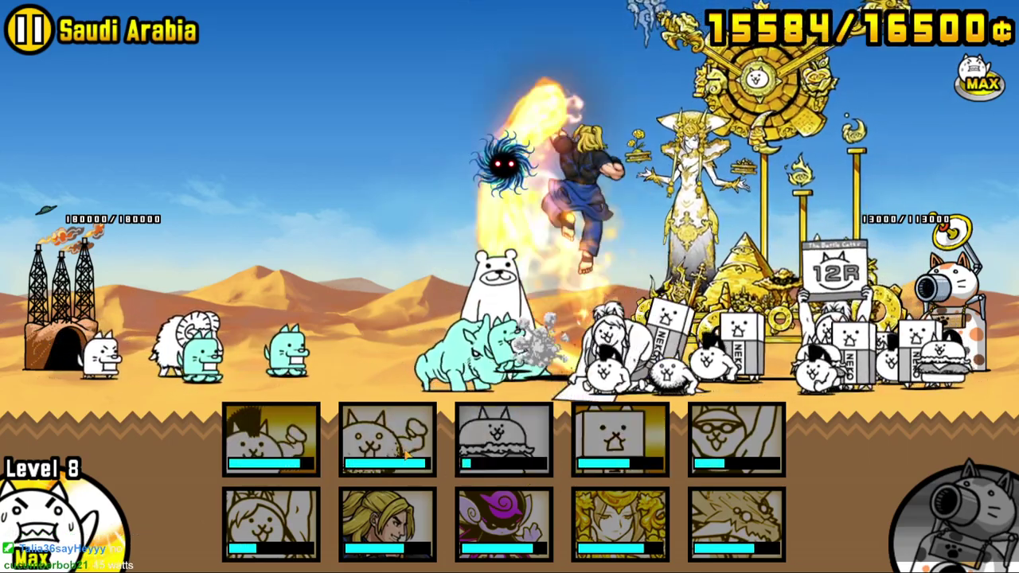
{"action": "left_click", "coordinate": [270, 442]}
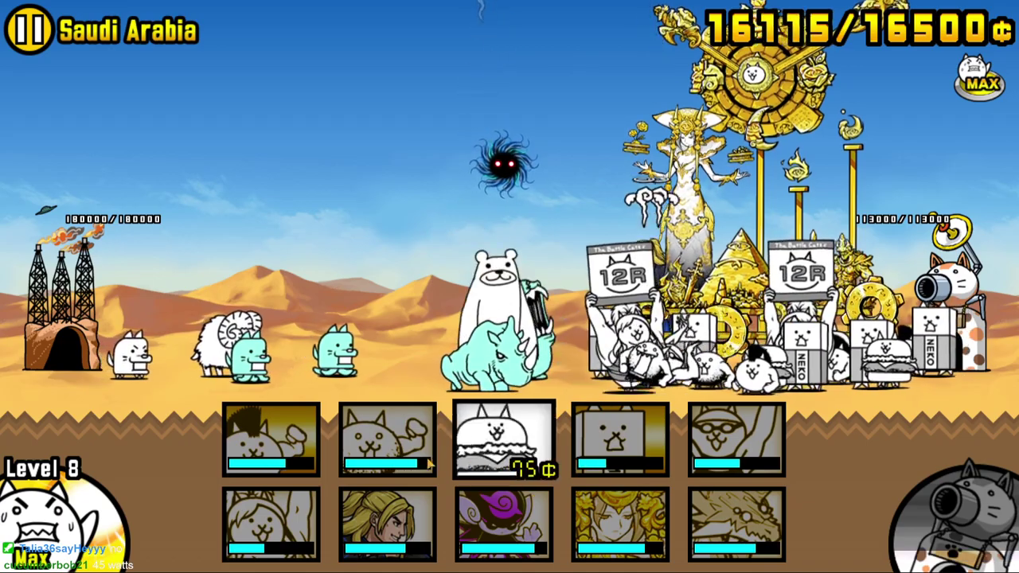
- Keep redeploying Eraser Cat and the three 75¢ cats to shield the golden goddess from the bear and rhino
{"action": "left_click", "coordinate": [271, 442]}
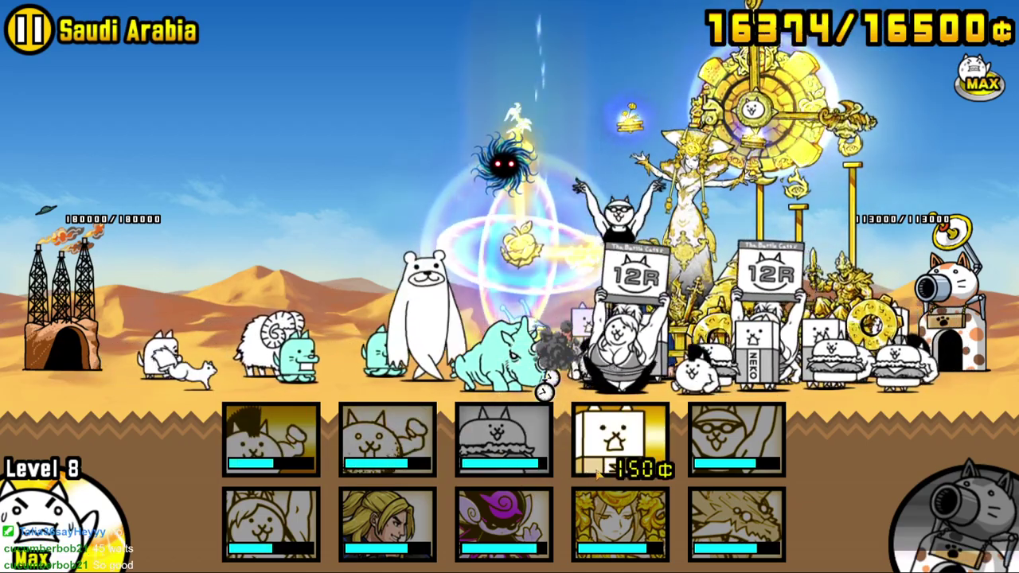
{"action": "left_click", "coordinate": [620, 442]}
{"action": "left_click", "coordinate": [503, 442]}
{"action": "left_click", "coordinate": [387, 442]}
{"action": "left_click", "coordinate": [271, 442]}
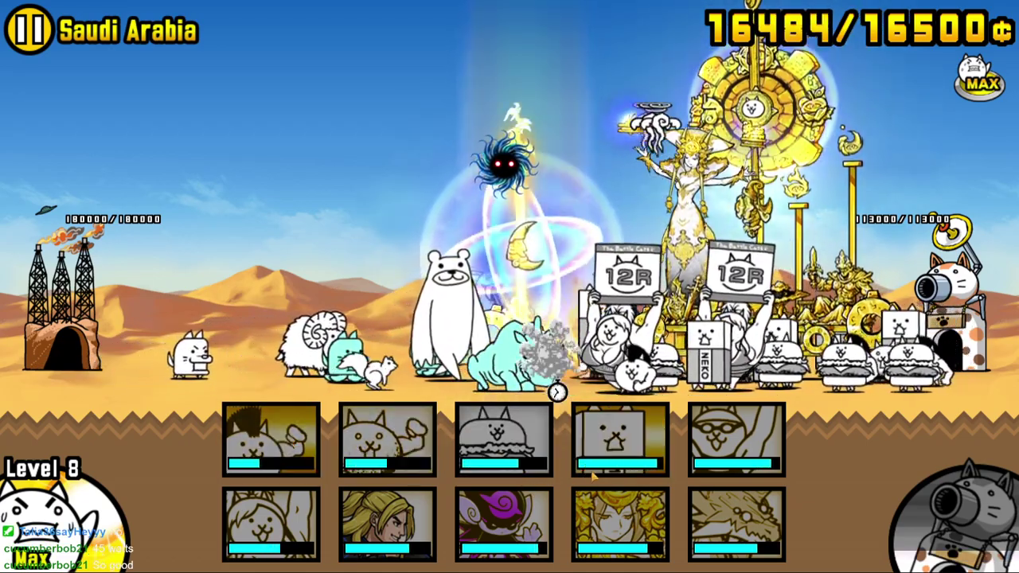
{"action": "left_click", "coordinate": [620, 441]}
{"action": "left_click", "coordinate": [271, 442]}
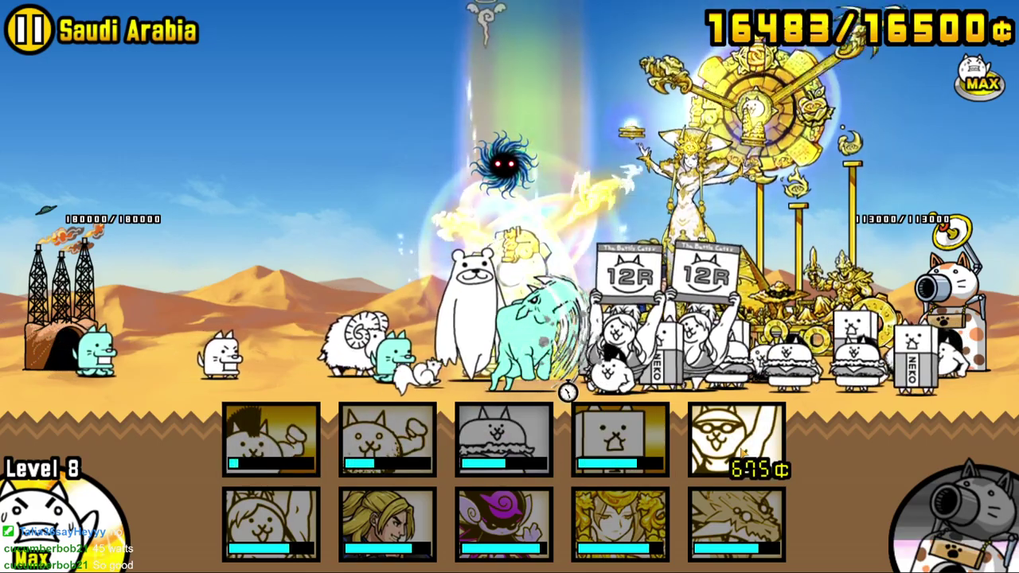
- Deploy the 675¢ cat together with Eraser Cat and a fresh wave of the 75¢ cats
{"action": "left_click", "coordinate": [736, 442]}
{"action": "left_click", "coordinate": [620, 442]}
{"action": "left_click", "coordinate": [503, 442]}
{"action": "left_click", "coordinate": [387, 442]}
{"action": "left_click", "coordinate": [270, 442]}
{"action": "left_click", "coordinate": [503, 442]}
{"action": "left_click", "coordinate": [620, 442]}
- Deploy the 1365¢ cat and the 2850¢ purple unit, backed by Eraser Cat and more 75¢ cats
{"action": "left_click", "coordinate": [416, 462]}
{"action": "left_click", "coordinate": [271, 525]}
{"action": "left_click", "coordinate": [503, 442]}
{"action": "left_click", "coordinate": [621, 442]}
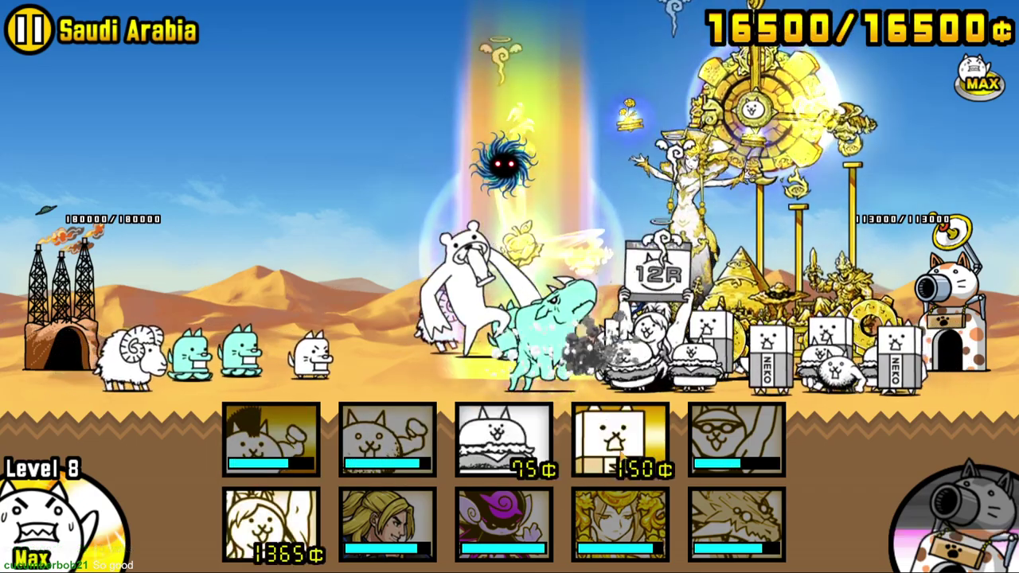
{"action": "left_click", "coordinate": [503, 525]}
{"action": "left_click", "coordinate": [271, 442]}
{"action": "left_click", "coordinate": [271, 525]}
{"action": "left_click", "coordinate": [503, 525]}
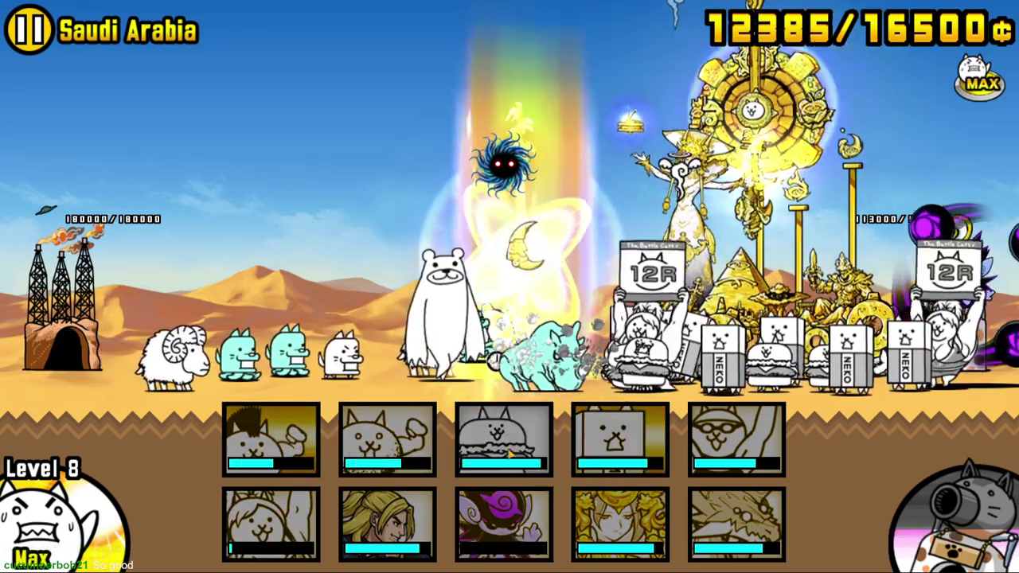
- Redeploy Eraser Cat and the 75¢ cats, and add another 675¢ cat to the front line
{"action": "left_click", "coordinate": [387, 442]}
{"action": "left_click", "coordinate": [620, 442]}
{"action": "left_click", "coordinate": [271, 442]}
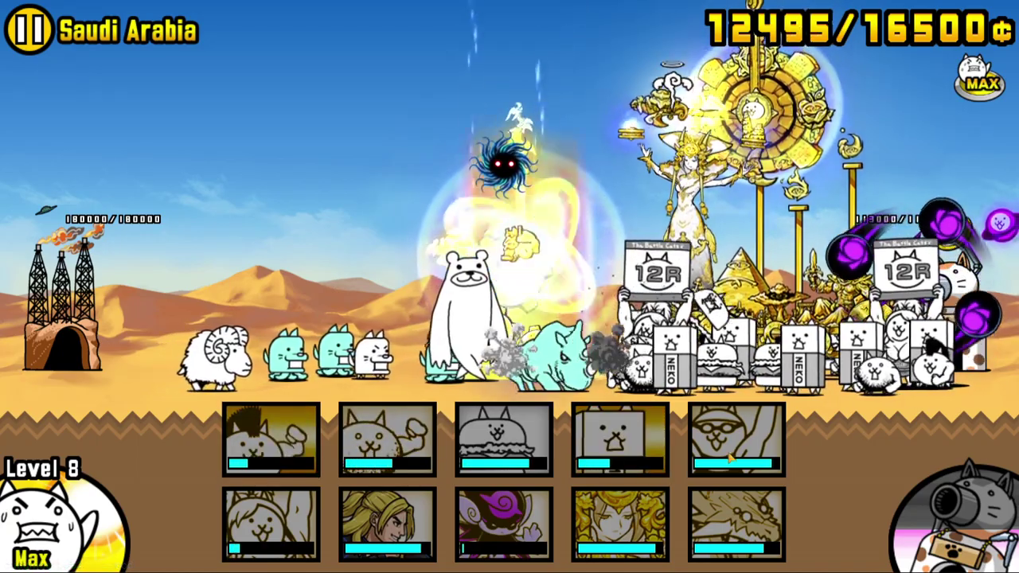
{"action": "left_click", "coordinate": [503, 442]}
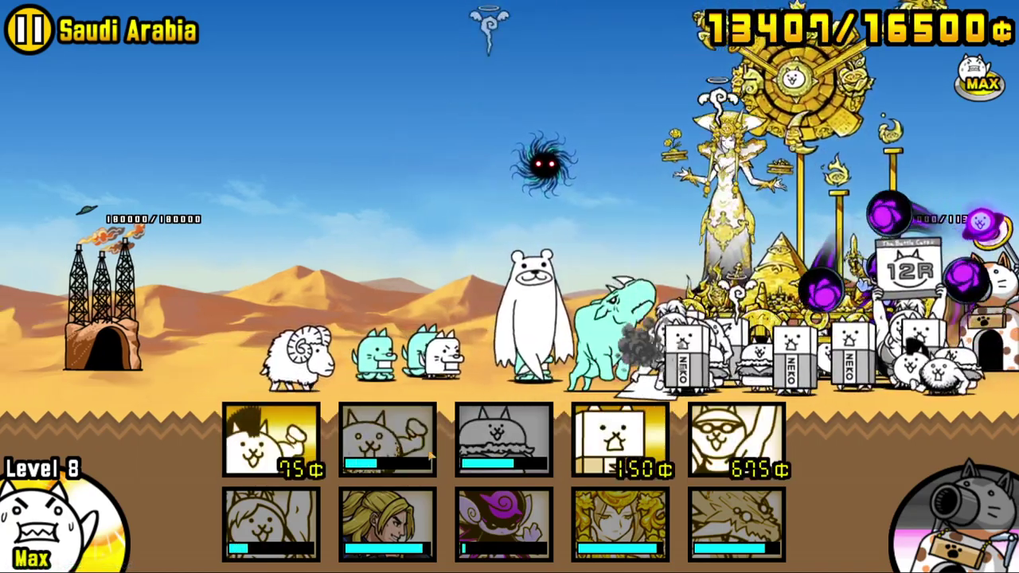
{"action": "left_click", "coordinate": [270, 442]}
{"action": "left_click", "coordinate": [620, 442]}
{"action": "left_click", "coordinate": [736, 442]}
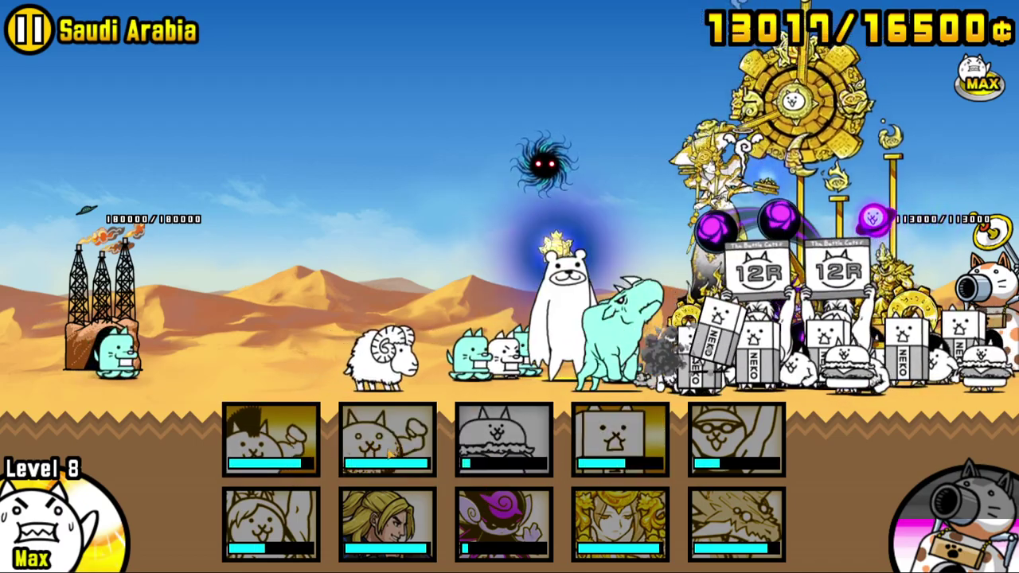
- Deploy the 3600¢ blond fighter behind a wave of Eraser Cat and the 75¢ cats
{"action": "left_click", "coordinate": [387, 442]}
{"action": "left_click", "coordinate": [270, 442]}
{"action": "left_click", "coordinate": [621, 442]}
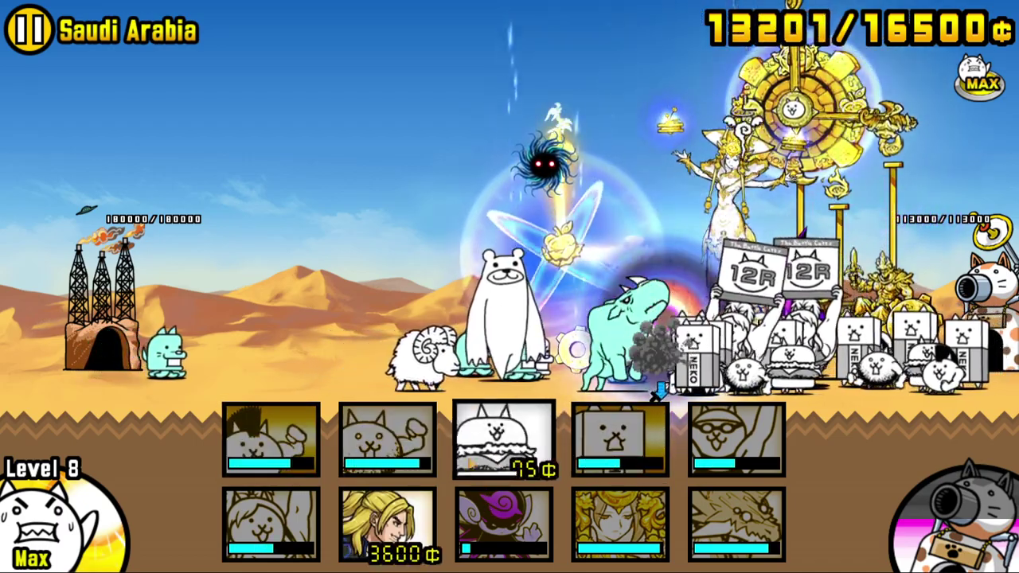
{"action": "left_click", "coordinate": [504, 442]}
{"action": "left_click", "coordinate": [386, 442]}
{"action": "left_click", "coordinate": [270, 442]}
{"action": "left_click", "coordinate": [387, 525]}
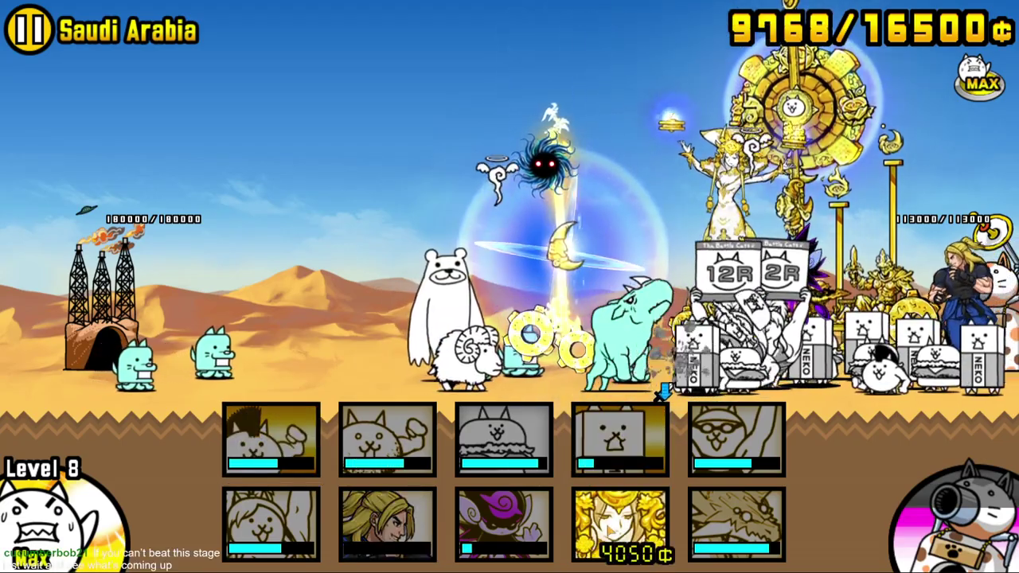
- Deploy the 4050¢ golden goddess with Eraser Cat and the three 75¢ cats
{"action": "left_click", "coordinate": [620, 526]}
{"action": "left_click", "coordinate": [503, 442]}
{"action": "left_click", "coordinate": [387, 442]}
{"action": "left_click", "coordinate": [271, 442]}
{"action": "left_click", "coordinate": [620, 442]}
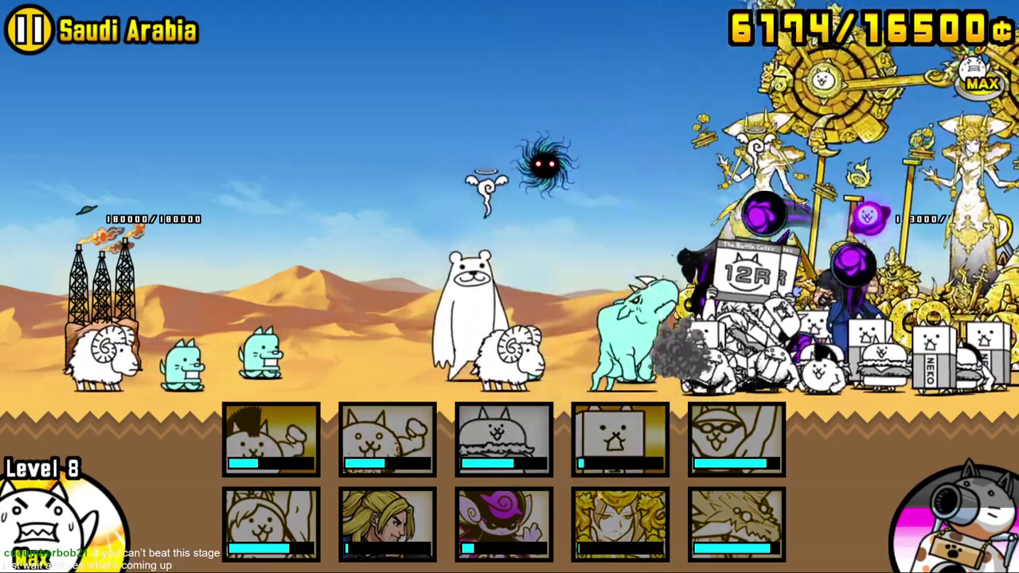
- Deploy two waves of the three 75¢ cats, with Eraser Cat and the 675¢ cat between them
{"action": "left_click", "coordinate": [503, 442]}
{"action": "left_click", "coordinate": [387, 442]}
{"action": "left_click", "coordinate": [270, 442]}
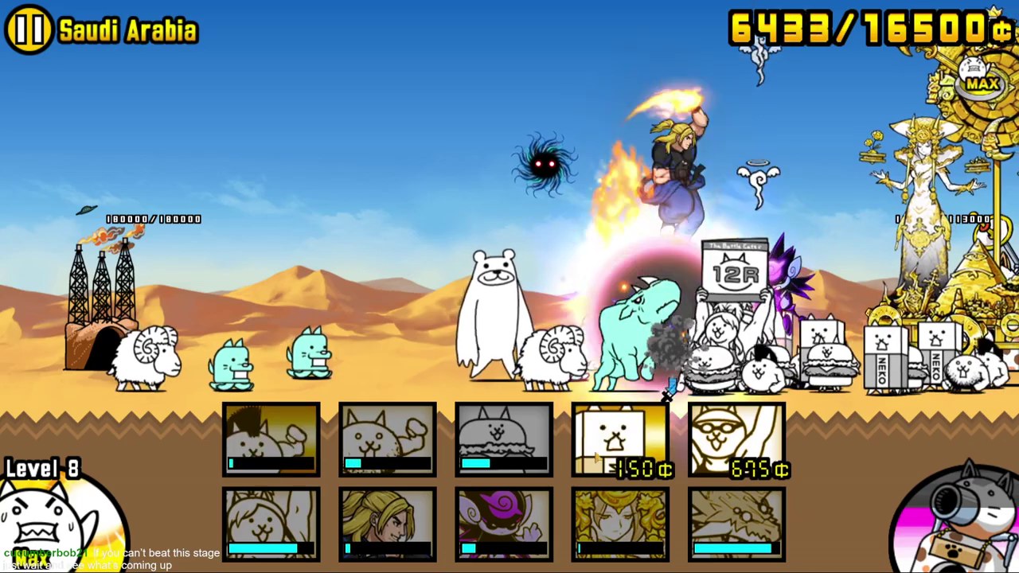
{"action": "left_click", "coordinate": [620, 442]}
{"action": "left_click", "coordinate": [737, 442]}
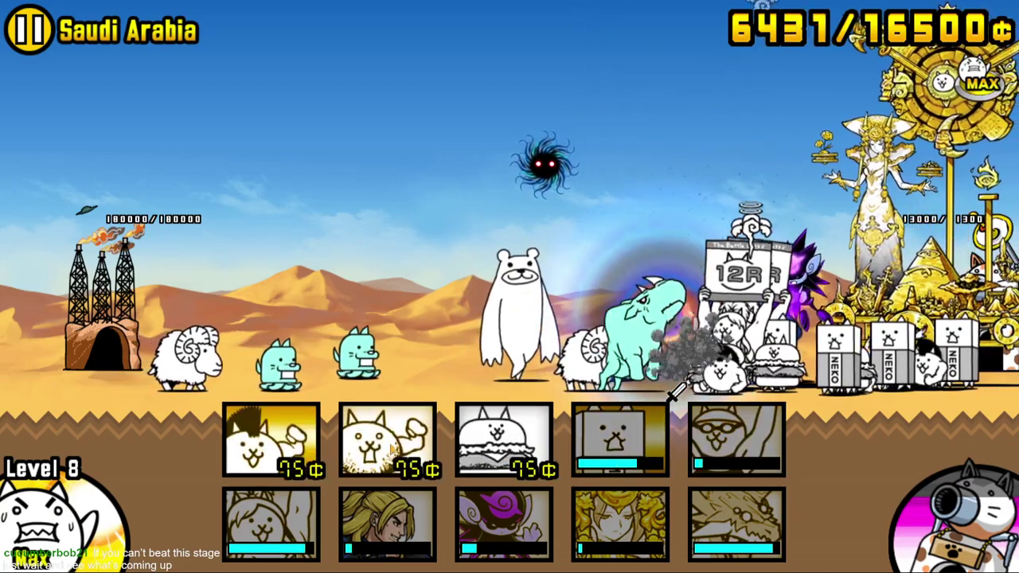
{"action": "left_click", "coordinate": [503, 442]}
{"action": "left_click", "coordinate": [387, 442]}
{"action": "left_click", "coordinate": [270, 442]}
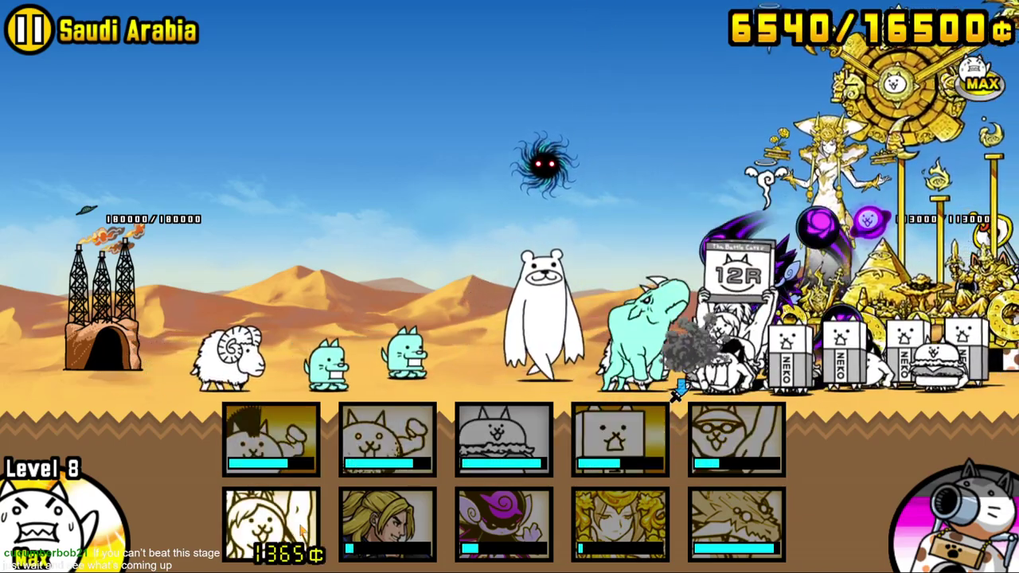
- Deploy the 1365¢ cat, followed by Eraser Cat and the 75¢ cats
{"action": "left_click", "coordinate": [271, 526]}
{"action": "left_click", "coordinate": [503, 441]}
{"action": "left_click", "coordinate": [387, 442]}
{"action": "left_click", "coordinate": [270, 442]}
{"action": "left_click", "coordinate": [613, 446]}
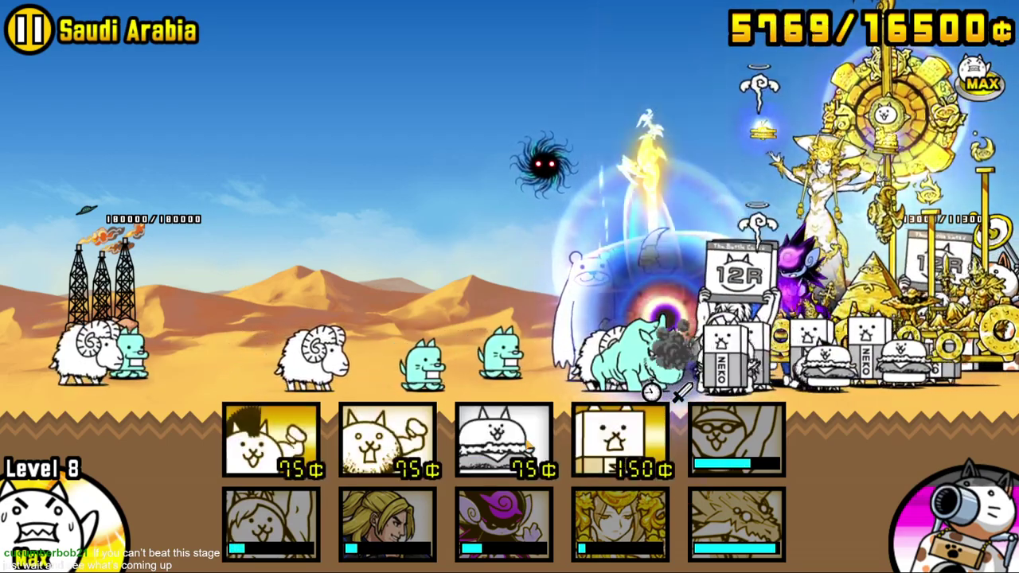
{"action": "left_click", "coordinate": [387, 442]}
{"action": "left_click", "coordinate": [270, 442]}
- Deploy the 4500¢ dragon and the 675¢ cat along with Eraser Cat and the three 75¢ cats
{"action": "left_click_drag", "start_coordinate": [558, 239], "coordinate": [430, 238]}
{"action": "left_click", "coordinate": [503, 442]}
{"action": "left_click", "coordinate": [387, 442]}
{"action": "left_click", "coordinate": [270, 442]}
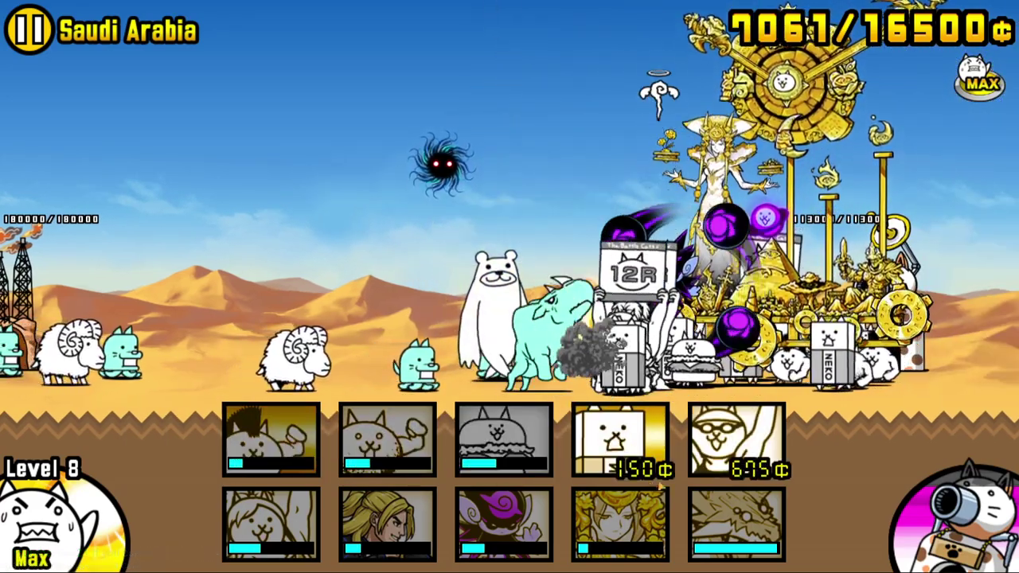
{"action": "left_click", "coordinate": [619, 442]}
{"action": "left_click", "coordinate": [736, 442]}
{"action": "left_click", "coordinate": [737, 526]}
- Rebuild the meat shield around the dragon with repeated 75¢ cats and Eraser Cat
{"action": "left_click", "coordinate": [503, 442]}
{"action": "left_click", "coordinate": [387, 442]}
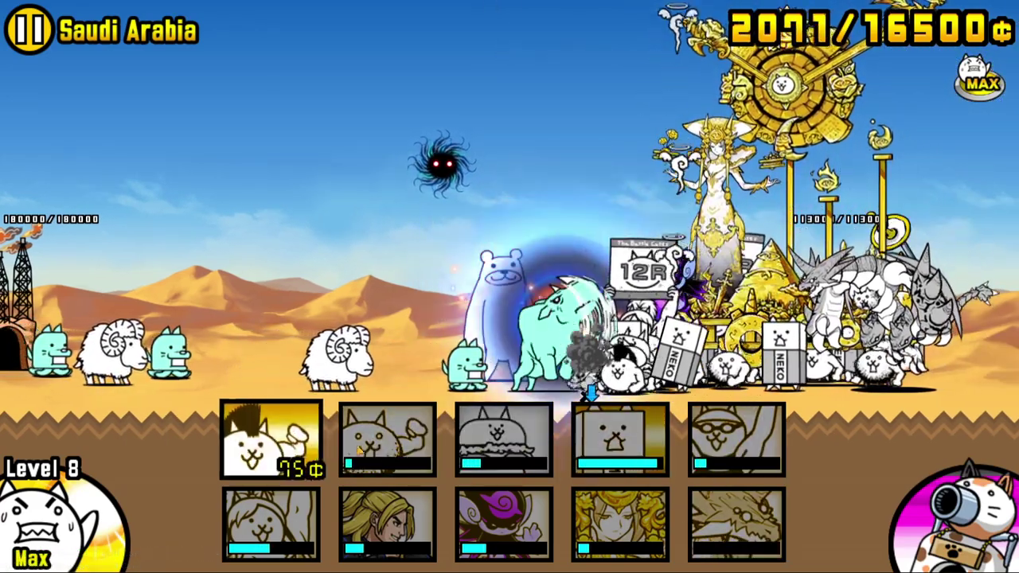
{"action": "left_click", "coordinate": [271, 442]}
{"action": "left_click", "coordinate": [504, 441]}
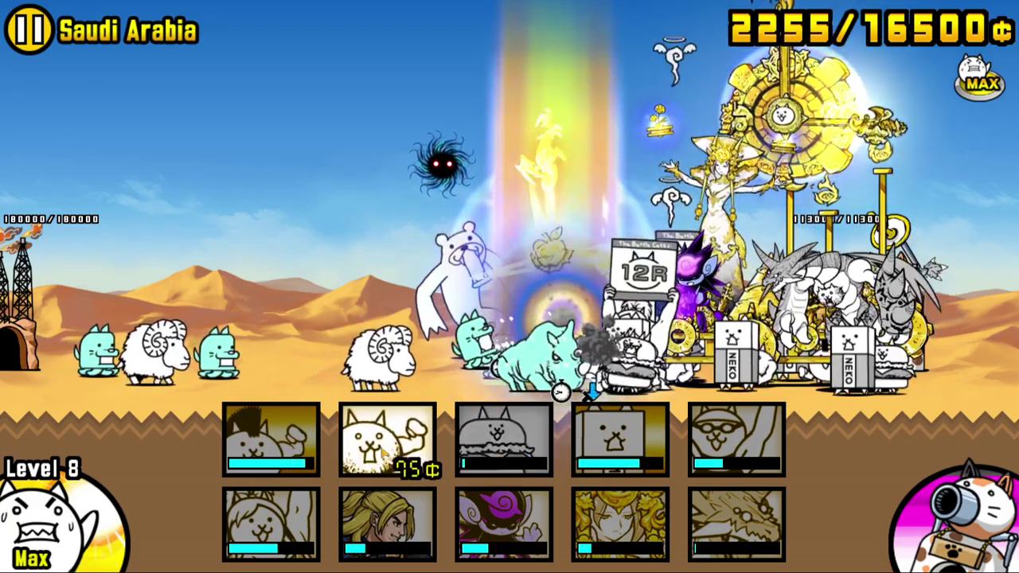
{"action": "left_click", "coordinate": [387, 442]}
{"action": "left_click", "coordinate": [271, 442]}
{"action": "left_click", "coordinate": [620, 441]}
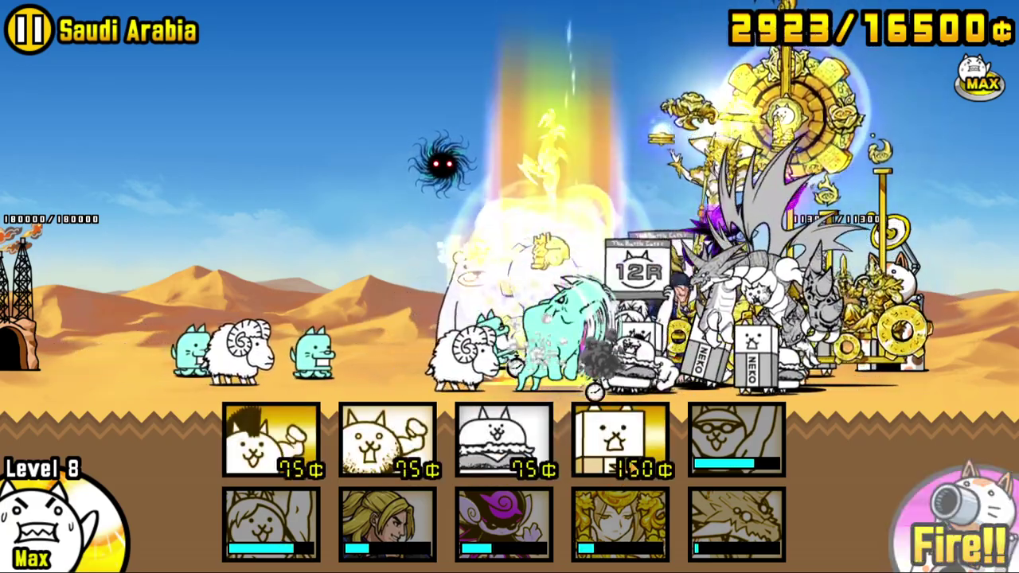
- Deploy two full waves of Eraser Cat and the three 75¢ cats against the bear and rhino
{"action": "left_click", "coordinate": [620, 442]}
{"action": "left_click", "coordinate": [503, 442]}
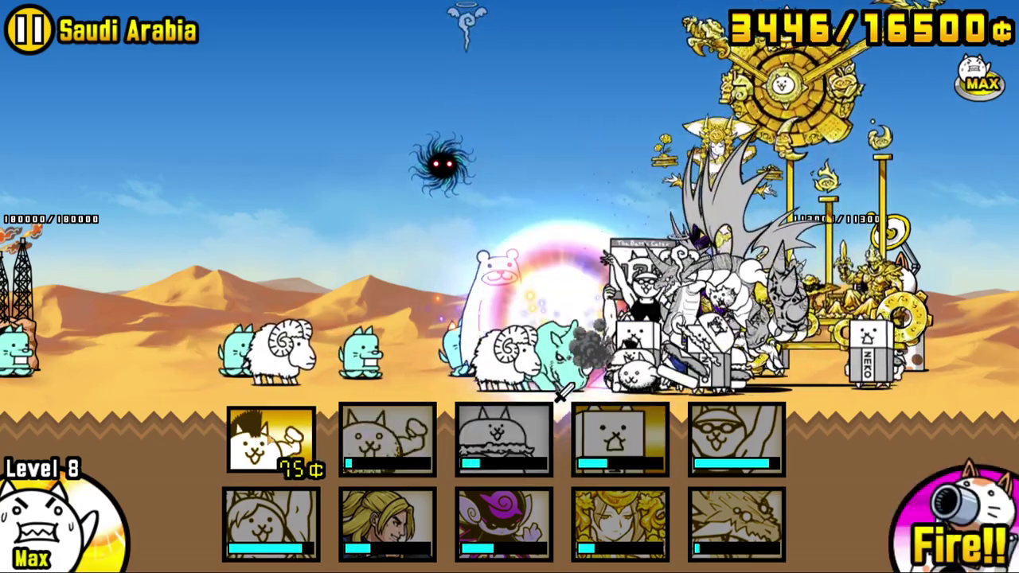
{"action": "left_click", "coordinate": [387, 442]}
{"action": "left_click", "coordinate": [271, 442]}
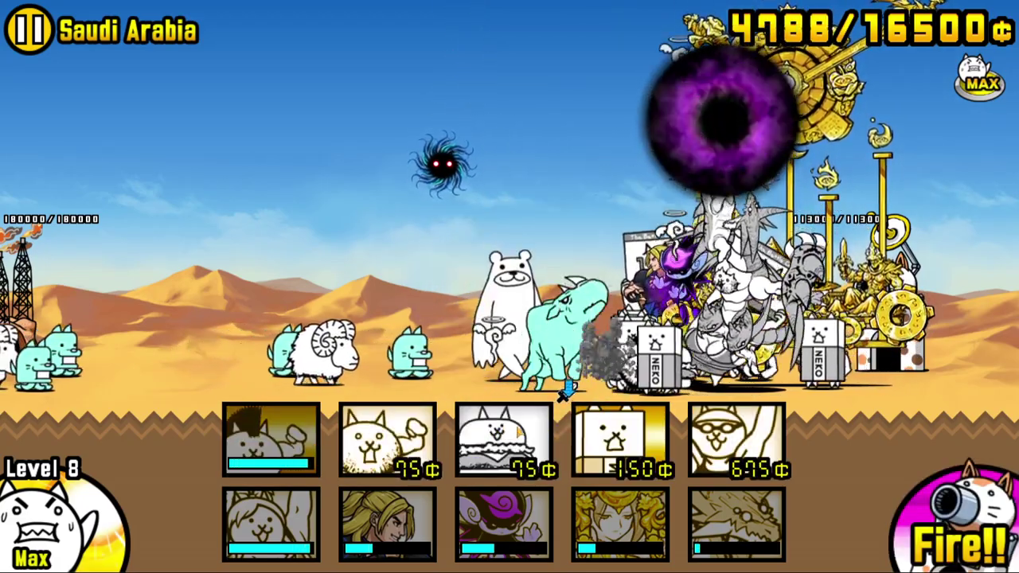
{"action": "left_click", "coordinate": [619, 442]}
{"action": "left_click", "coordinate": [503, 442]}
{"action": "left_click", "coordinate": [387, 442]}
{"action": "left_click", "coordinate": [271, 442]}
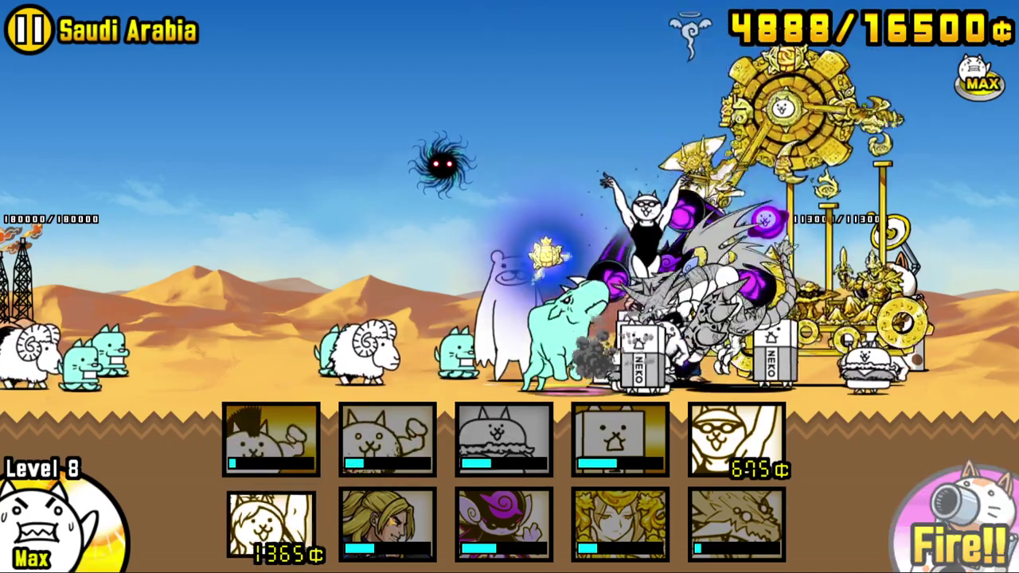
- Deploy the 1365¢ and 675¢ cats together with Eraser Cat and all three 75¢ cats
{"action": "left_click", "coordinate": [271, 526]}
{"action": "left_click", "coordinate": [736, 442]}
{"action": "left_click", "coordinate": [620, 442]}
{"action": "left_click", "coordinate": [503, 442]}
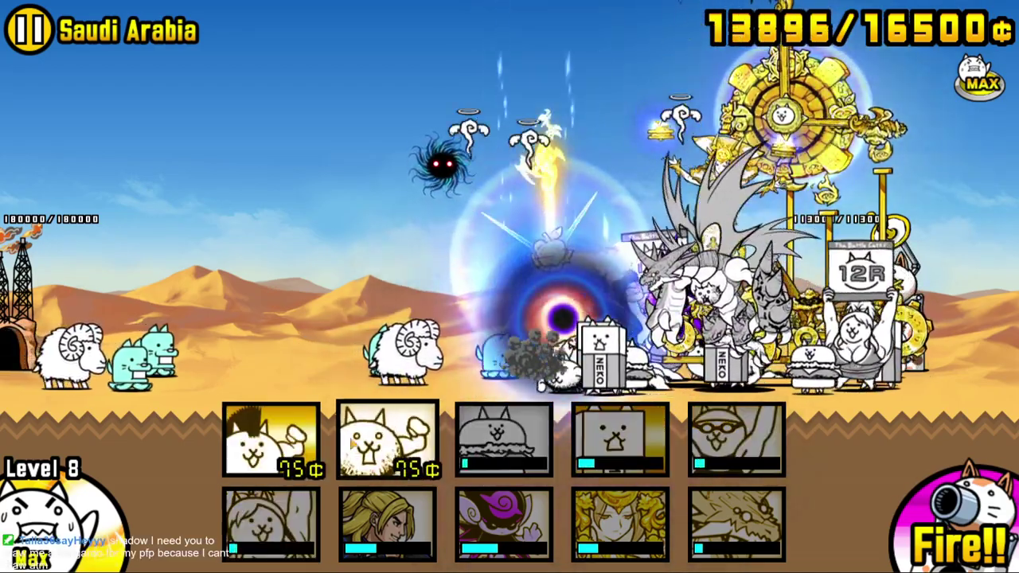
{"action": "left_click", "coordinate": [387, 442]}
{"action": "left_click", "coordinate": [270, 442]}
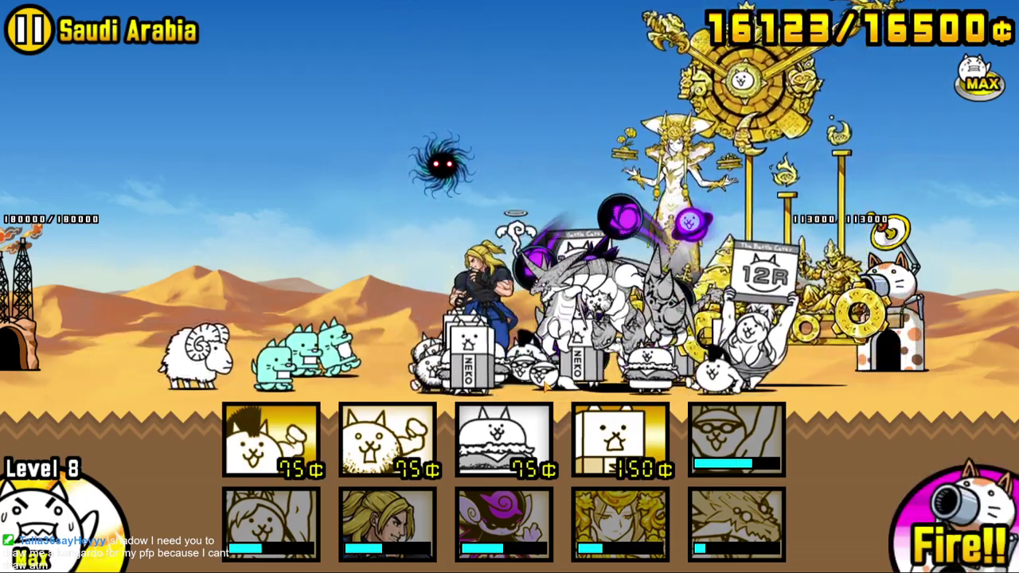
- Reinforce the advance on the enemy base with the mohawk cat, Eraser Cat and the 675¢ cat
{"action": "left_click_drag", "start_coordinate": [373, 318], "coordinate": [525, 318]}
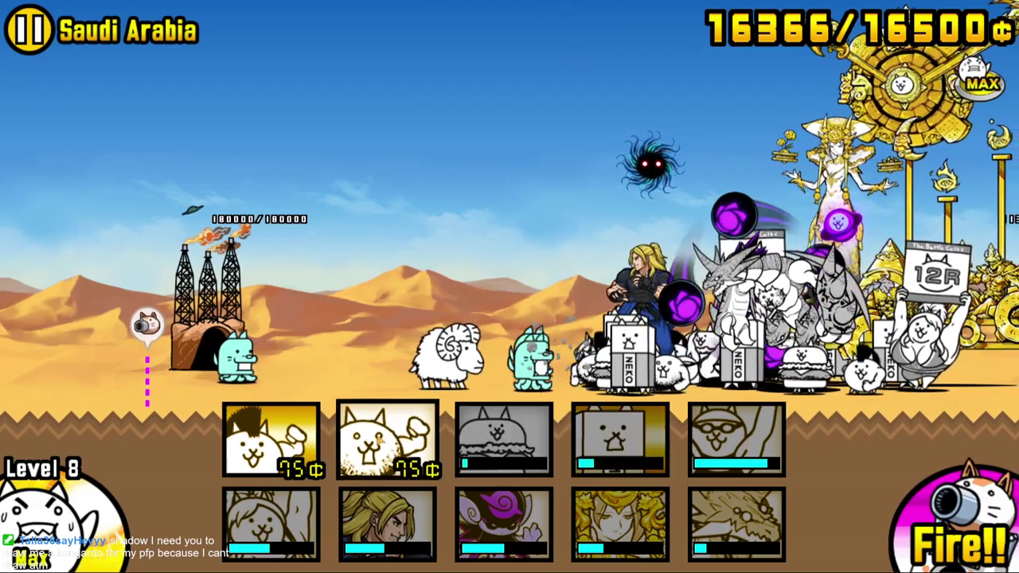
{"action": "left_click", "coordinate": [271, 440]}
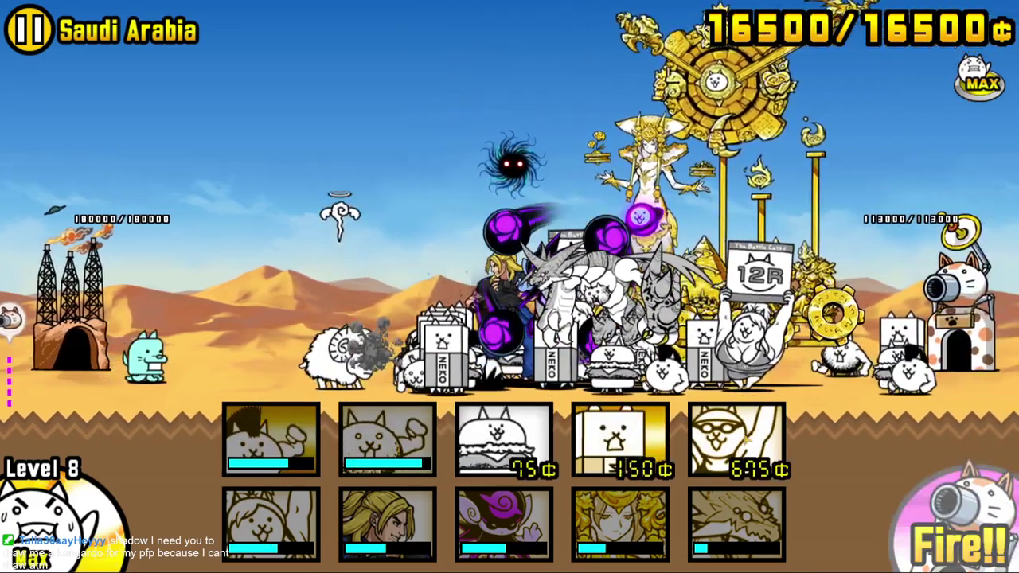
{"action": "left_click", "coordinate": [633, 440]}
{"action": "left_click", "coordinate": [737, 440]}
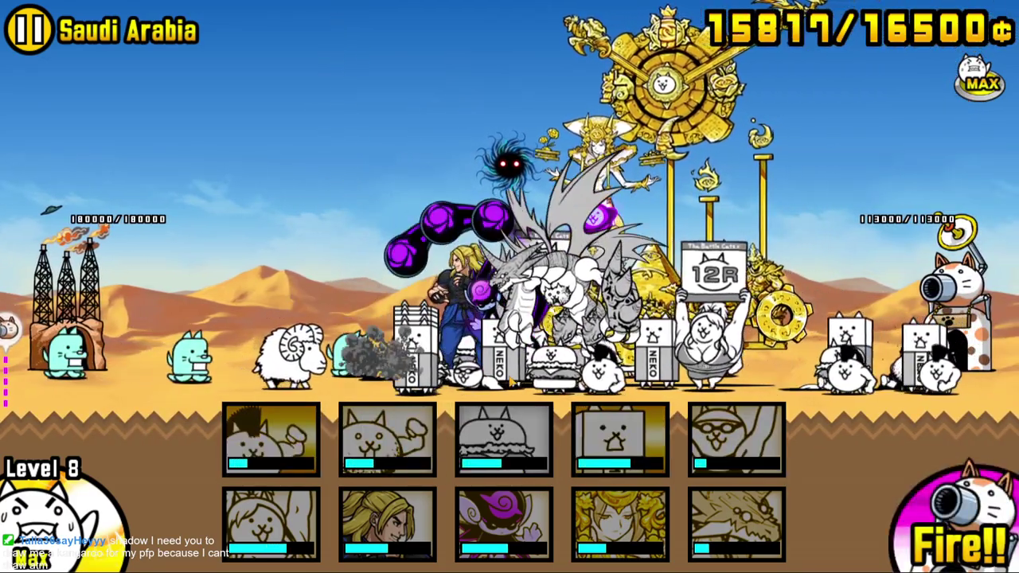
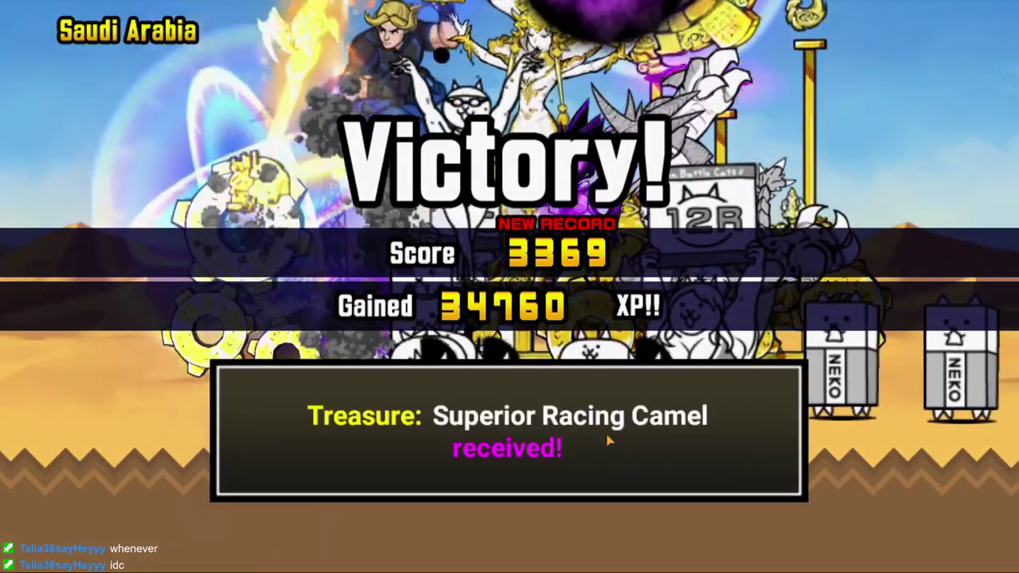
- Dismiss the Saudi Arabia victory results and start the Egypt stage
{"action": "left_click", "coordinate": [635, 468]}
{"action": "left_click", "coordinate": [507, 530]}
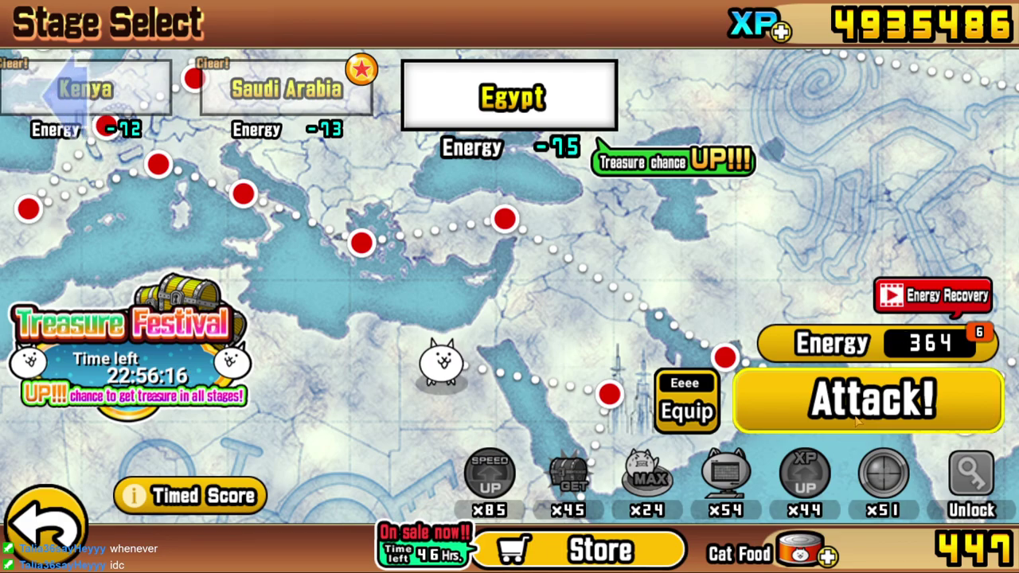
{"action": "left_click", "coordinate": [823, 427]}
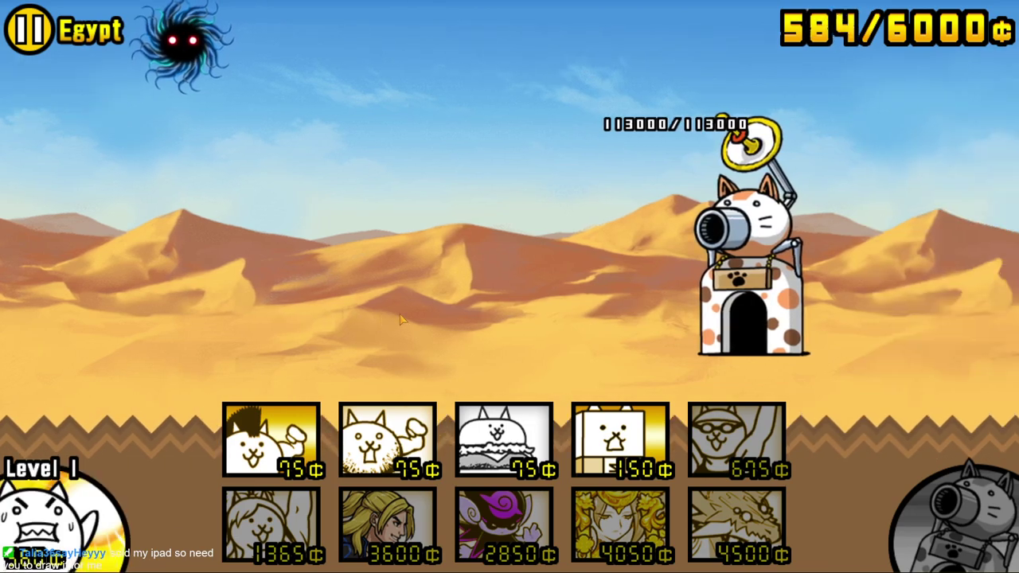
- Upgrade the worker cat to level 3 at the start of the Egypt stage
{"action": "left_click_drag", "start_coordinate": [348, 291], "coordinate": [421, 377]}
{"action": "left_click", "coordinate": [110, 526]}
{"action": "left_click_drag", "start_coordinate": [208, 279], "coordinate": [239, 477]}
{"action": "left_click", "coordinate": [79, 545]}
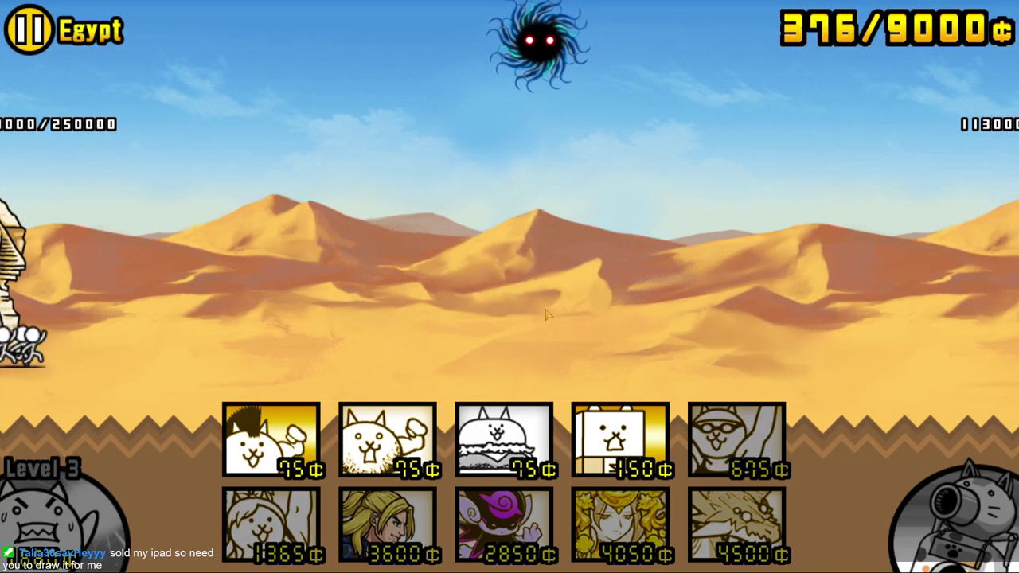
- Deploy the three 75¢ cats as the first defenders of the Egypt stage
{"action": "left_click_drag", "start_coordinate": [548, 316], "coordinate": [414, 342]}
{"action": "left_click", "coordinate": [387, 438]}
{"action": "left_click", "coordinate": [271, 438]}
{"action": "left_click", "coordinate": [494, 462]}
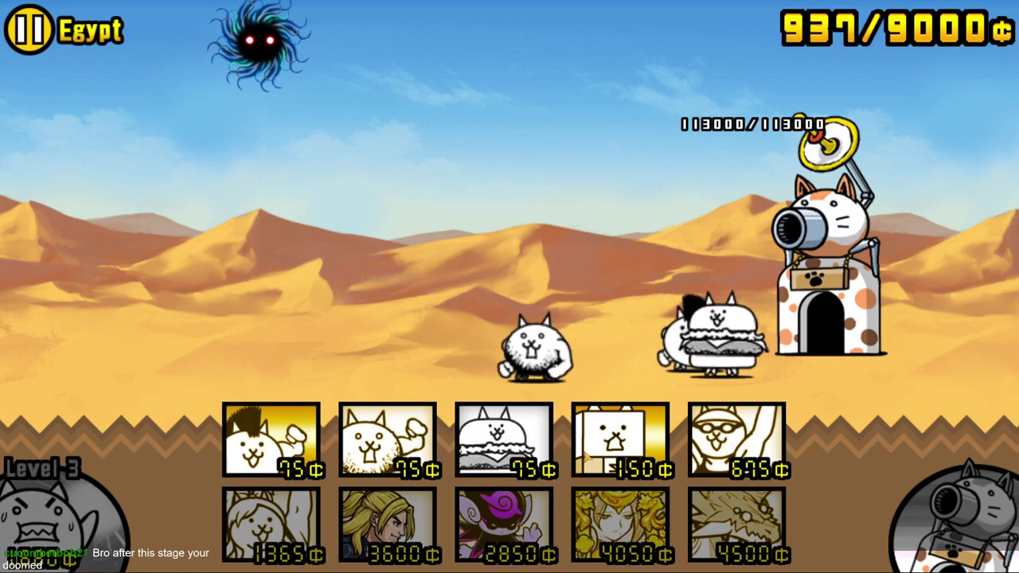
- Deploy Eraser Cat and a second wave of the three 75¢ cats, and check the enemies approaching from the sphinx base
{"action": "left_click", "coordinate": [620, 440]}
{"action": "left_click", "coordinate": [504, 439]}
{"action": "left_click", "coordinate": [375, 448]}
{"action": "left_click", "coordinate": [312, 434]}
{"action": "left_click_drag", "start_coordinate": [393, 305], "coordinate": [605, 311]}
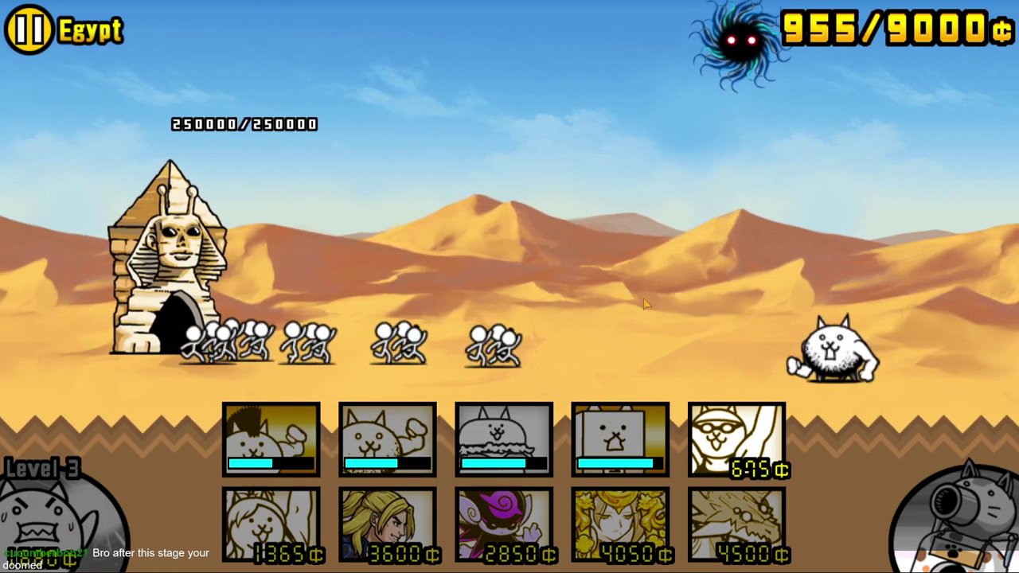
{"action": "left_click_drag", "start_coordinate": [510, 311], "coordinate": [520, 337]}
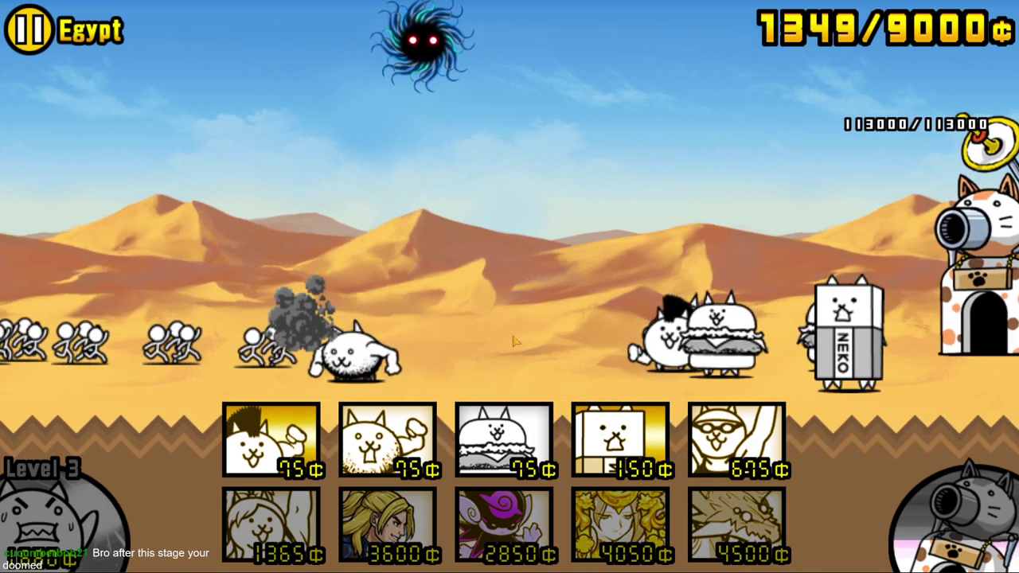
{"action": "scroll", "coordinate": [539, 360], "scroll_direction": "down", "scroll_amount": 2}
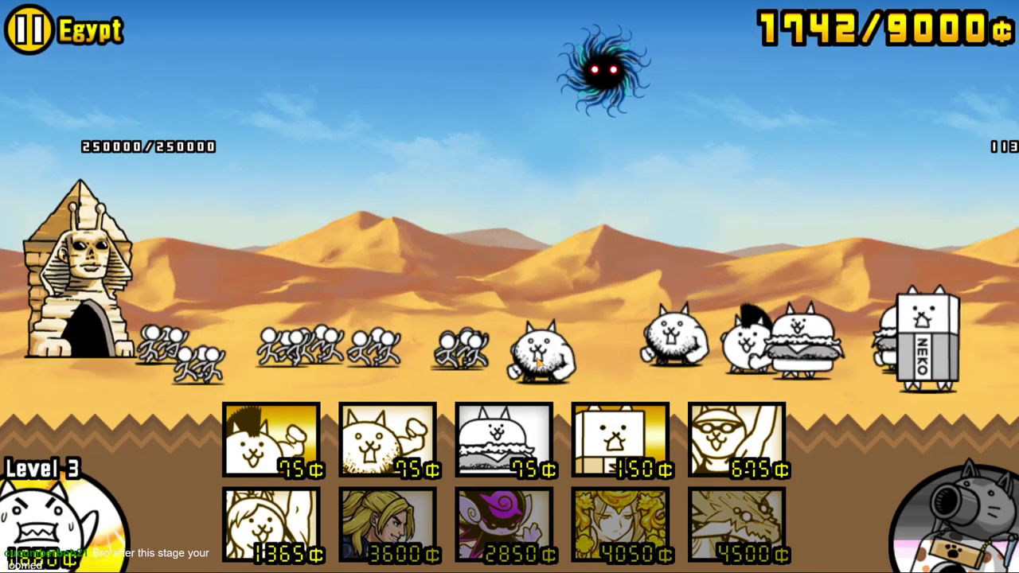
- Upgrade the worker cat to level 4 and reinforce the front line with another 150¢ Eraser Cat
{"action": "scroll", "coordinate": [541, 363], "scroll_direction": "down", "scroll_amount": 1}
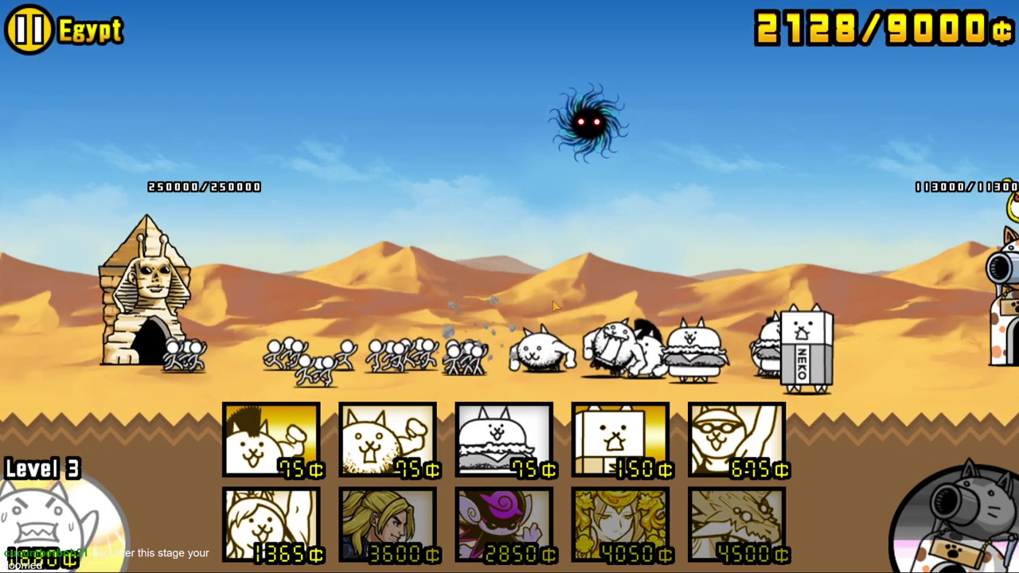
{"action": "left_click", "coordinate": [63, 518]}
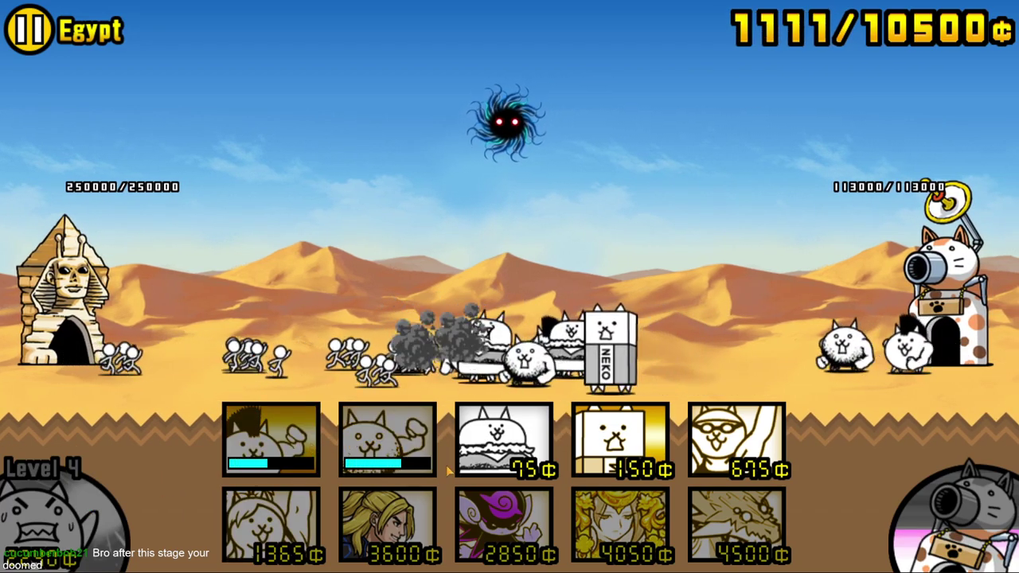
{"action": "left_click", "coordinate": [593, 464]}
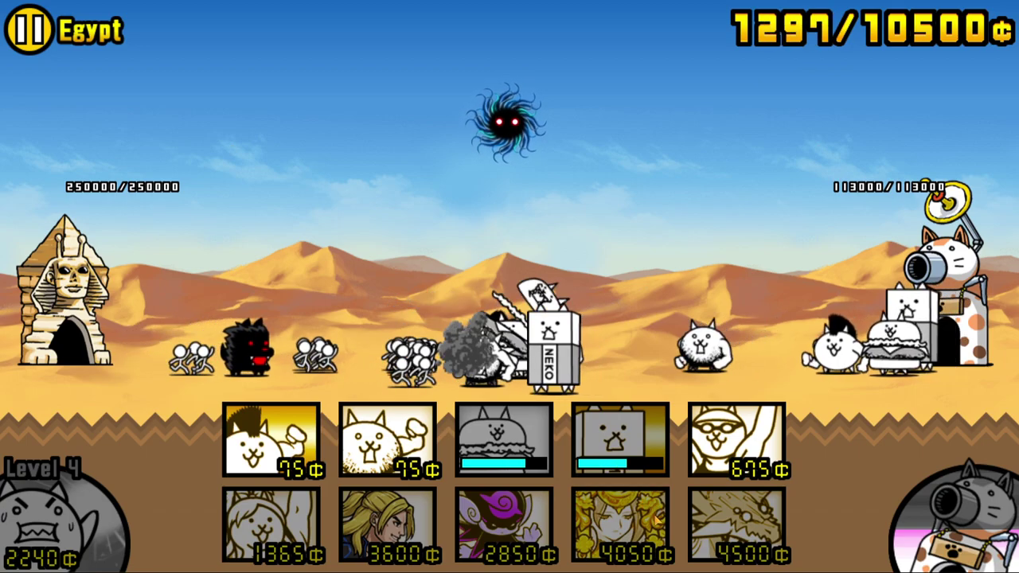
- Deploy the 1365¢ sign-carrying cat, a wave of the three 75¢ cats and the 675¢ swimmer cat
{"action": "left_click", "coordinate": [270, 522]}
{"action": "left_click", "coordinate": [271, 439]}
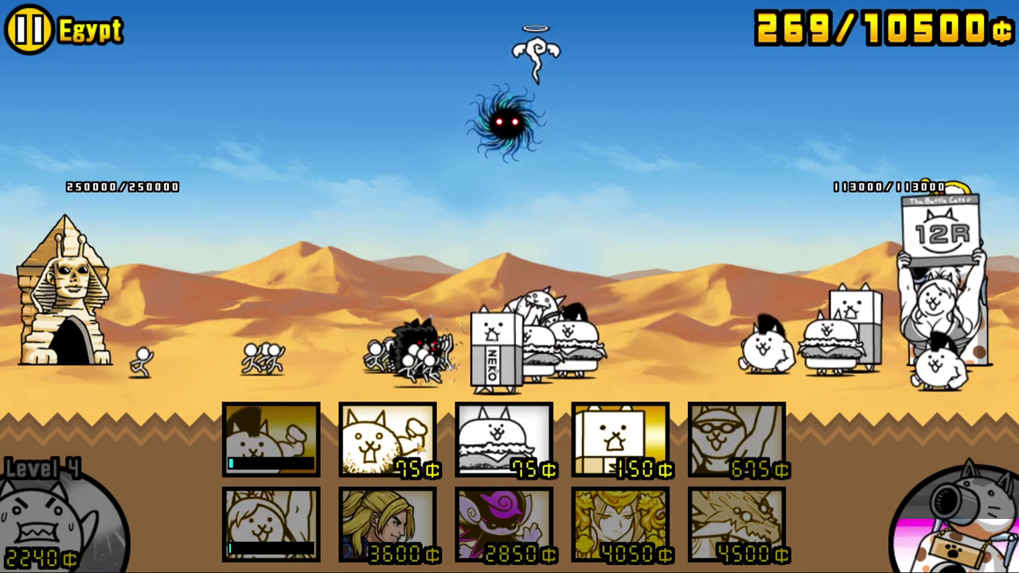
{"action": "left_click", "coordinate": [387, 440]}
{"action": "left_click", "coordinate": [503, 440]}
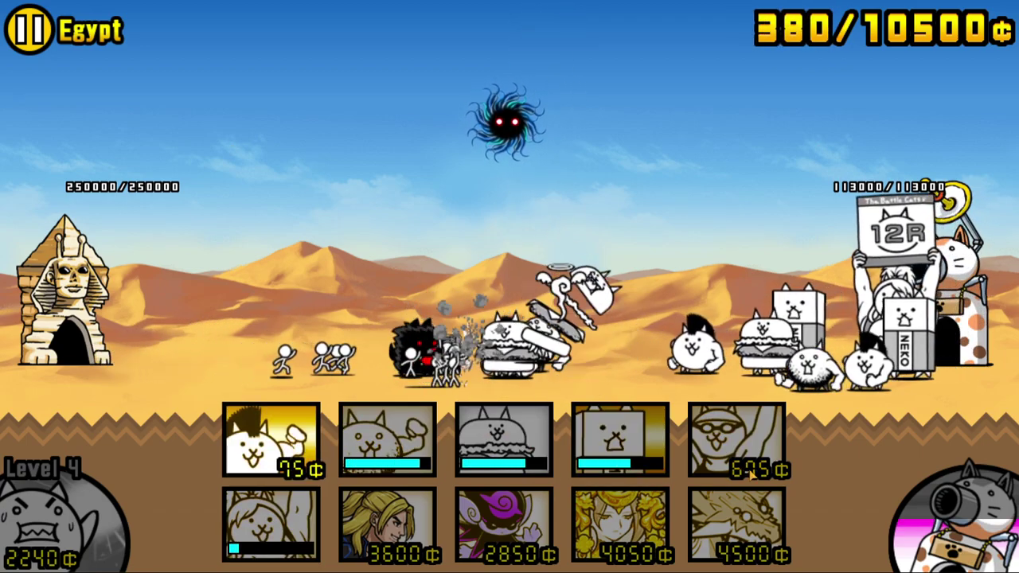
{"action": "left_click", "coordinate": [736, 439]}
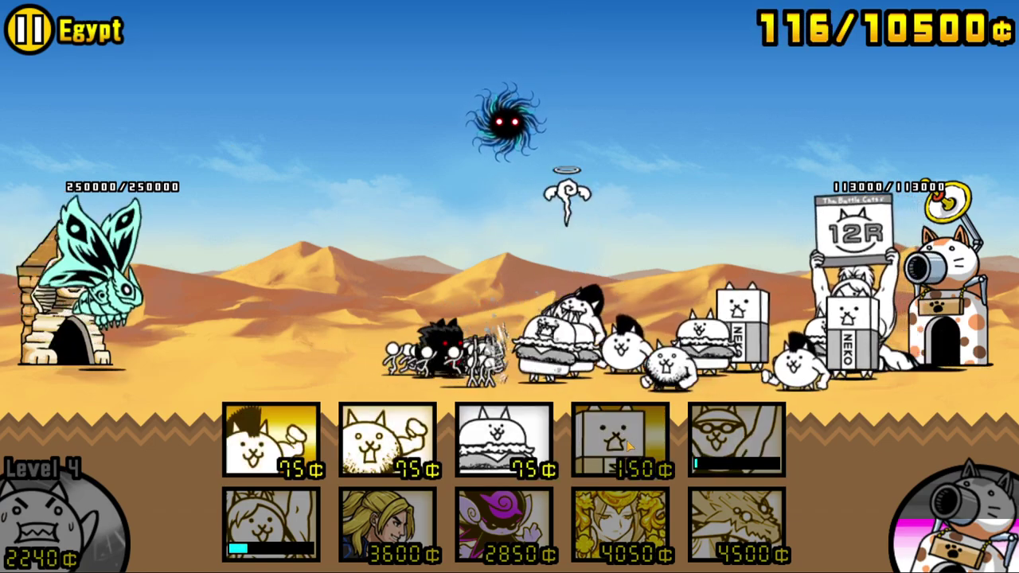
- Send two full waves of the 150¢ Eraser Cat and the three 75¢ cats against the black enemy
{"action": "left_click", "coordinate": [619, 439]}
{"action": "left_click", "coordinate": [503, 440]}
{"action": "left_click", "coordinate": [270, 439]}
{"action": "left_click", "coordinate": [387, 440]}
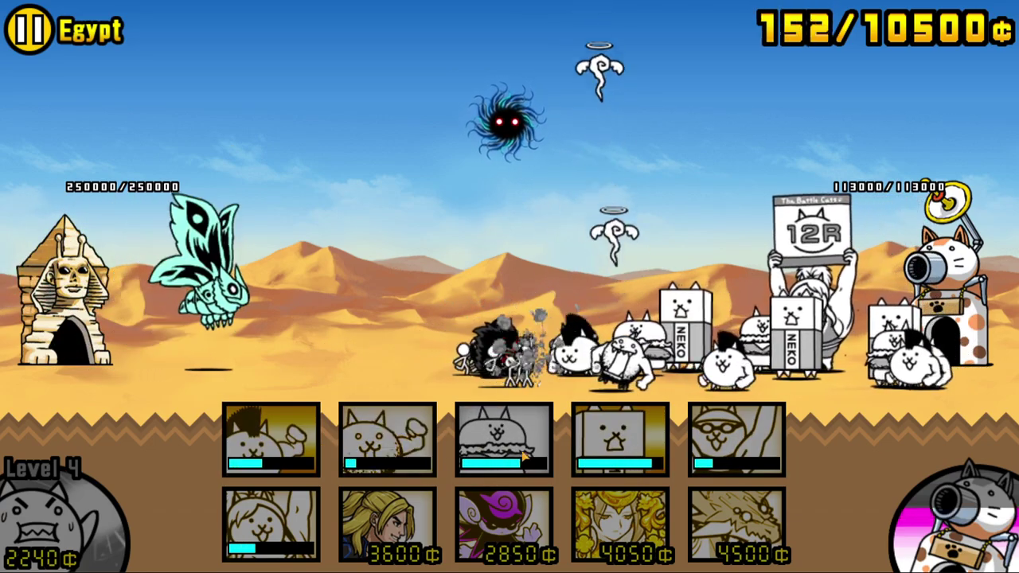
{"action": "left_click", "coordinate": [504, 440]}
{"action": "left_click", "coordinate": [620, 440]}
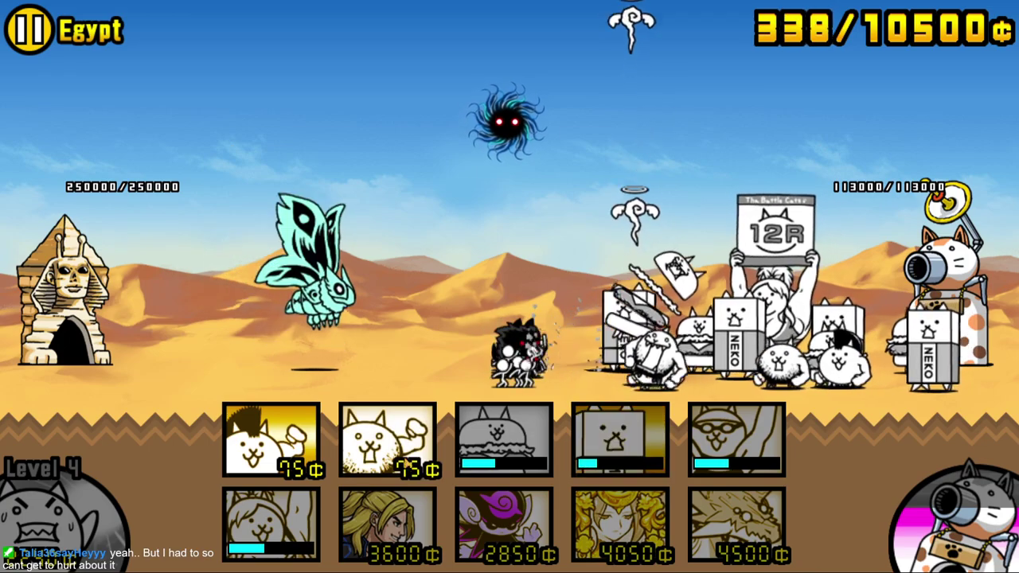
{"action": "left_click", "coordinate": [386, 440]}
{"action": "left_click", "coordinate": [271, 440]}
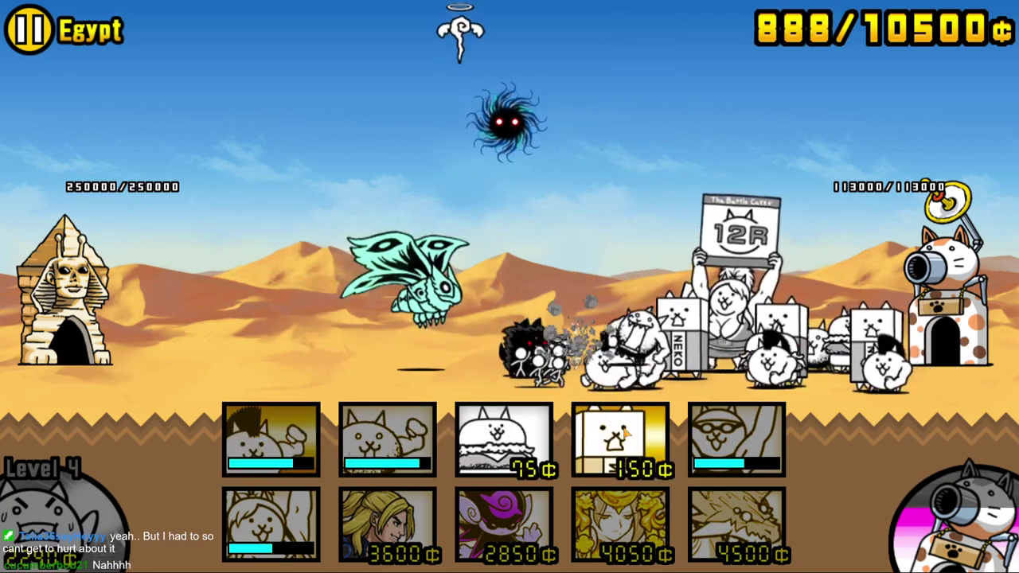
- Deploy two more waves of Eraser Cats and 75¢ cats to hold the line against the butterfly enemies
{"action": "left_click", "coordinate": [620, 440]}
{"action": "left_click", "coordinate": [503, 439]}
{"action": "left_click", "coordinate": [387, 440]}
{"action": "left_click", "coordinate": [315, 431]}
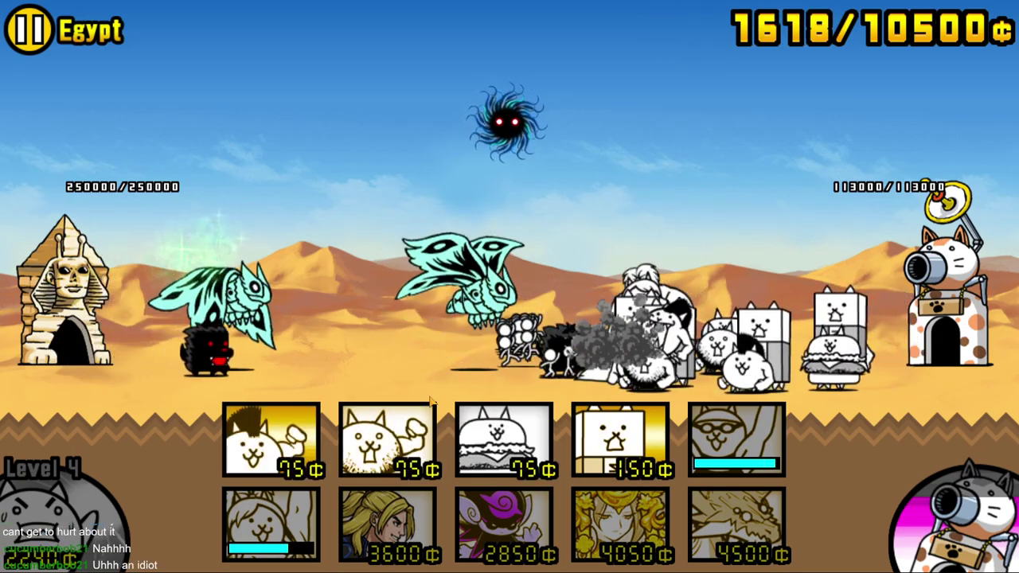
{"action": "left_click", "coordinate": [575, 431]}
{"action": "left_click", "coordinate": [503, 439]}
{"action": "left_click", "coordinate": [387, 440]}
{"action": "left_click", "coordinate": [271, 440]}
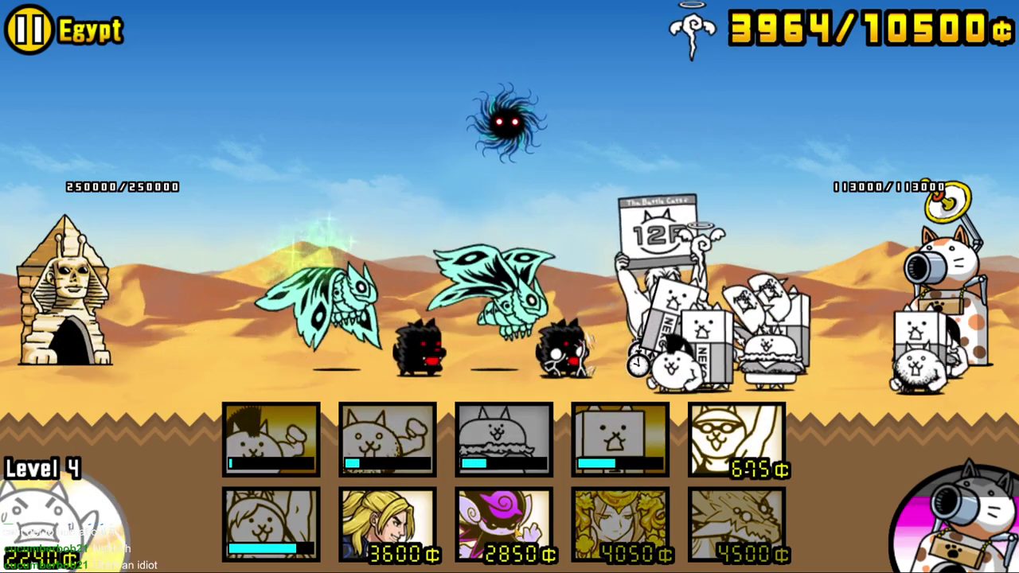
- Deploy the 2850¢ purple unit and the 675¢ swimmer cat, backed by a 75¢ burger cat and an Eraser Cat
{"action": "left_click", "coordinate": [504, 524]}
{"action": "left_click", "coordinate": [736, 439]}
{"action": "left_click", "coordinate": [503, 440]}
{"action": "left_click", "coordinate": [619, 439]}
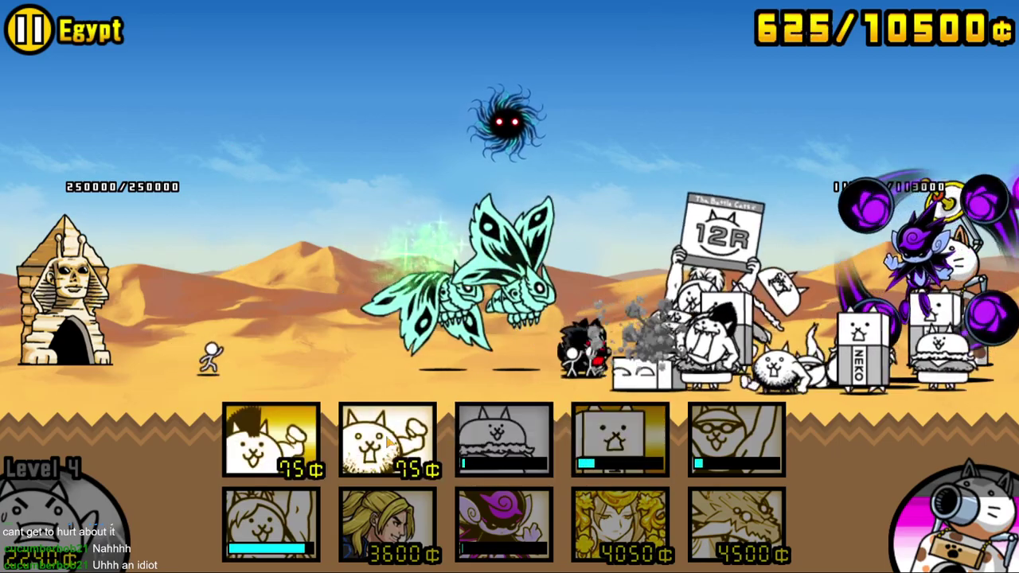
- Replenish the front line with 75¢ cats and an Eraser Cat, and add a second 1365¢ sign-carrying cat
{"action": "left_click", "coordinate": [387, 440]}
{"action": "left_click", "coordinate": [271, 439]}
{"action": "left_click", "coordinate": [503, 440]}
{"action": "left_click", "coordinate": [387, 439]}
{"action": "left_click", "coordinate": [620, 439]}
{"action": "left_click", "coordinate": [270, 440]}
{"action": "left_click", "coordinate": [271, 524]}
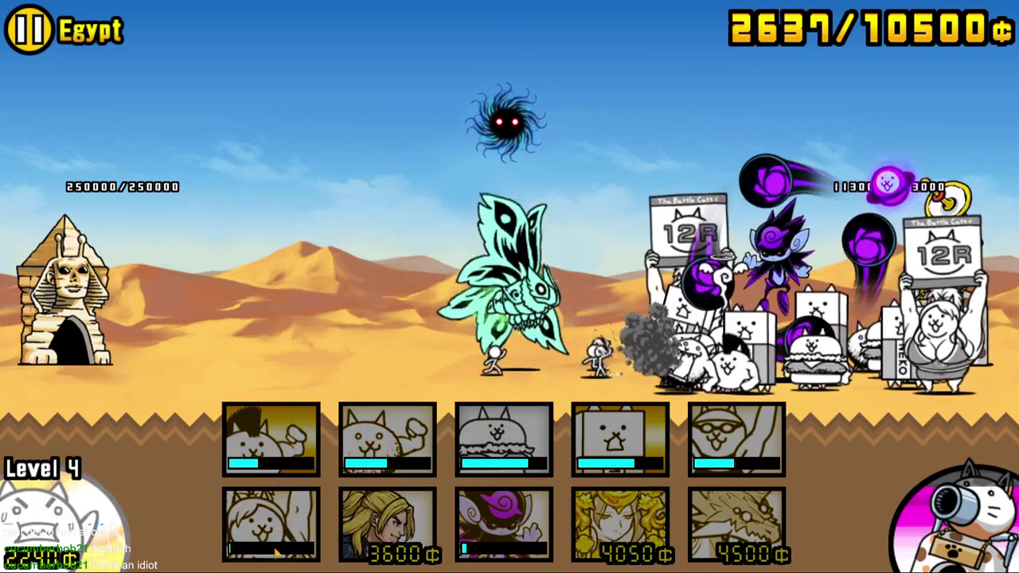
- Upgrade the worker cat to level 5 and deploy the three 75¢ cats
{"action": "left_click", "coordinate": [62, 517]}
{"action": "left_click", "coordinate": [503, 439]}
{"action": "left_click", "coordinate": [387, 439]}
{"action": "left_click", "coordinate": [271, 440]}
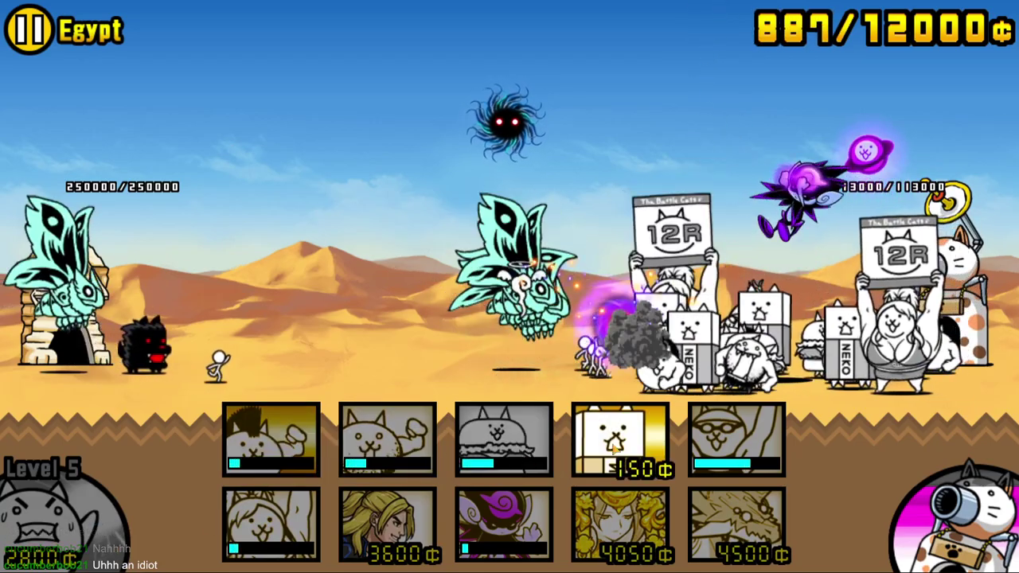
- Reinforce the line with two Eraser Cats and a wave of the three 75¢ cats
{"action": "left_click", "coordinate": [619, 440]}
{"action": "left_click", "coordinate": [504, 439]}
{"action": "left_click", "coordinate": [387, 440]}
{"action": "left_click", "coordinate": [271, 440]}
{"action": "left_click", "coordinate": [619, 439]}
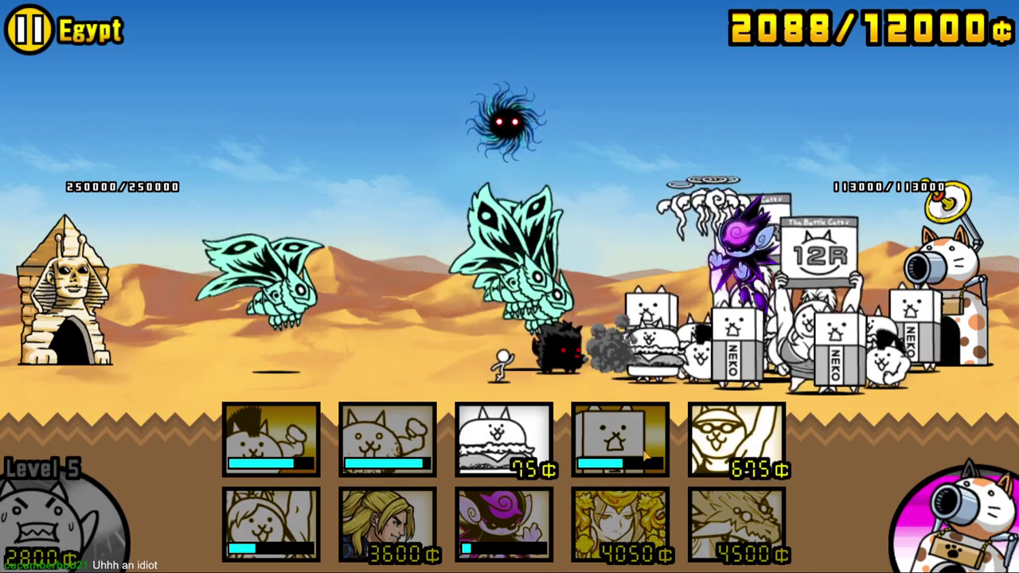
- Deploy another 675¢ swimmer cat together with two waves of the three 75¢ cats and Eraser Cats
{"action": "left_click", "coordinate": [736, 440]}
{"action": "left_click", "coordinate": [503, 440]}
{"action": "left_click", "coordinate": [387, 439]}
{"action": "left_click", "coordinate": [271, 439]}
{"action": "left_click", "coordinate": [619, 440]}
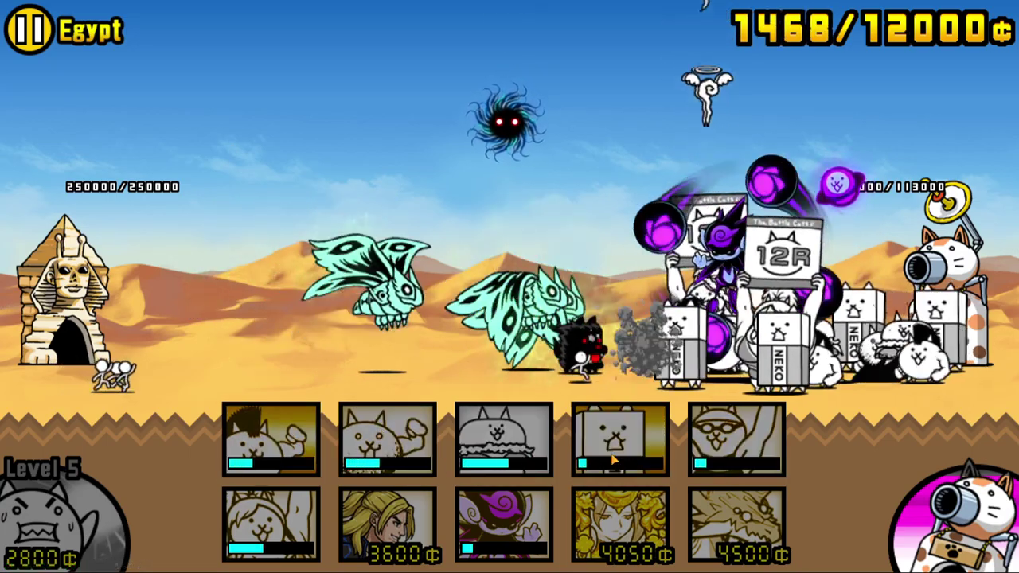
{"action": "left_click", "coordinate": [503, 440]}
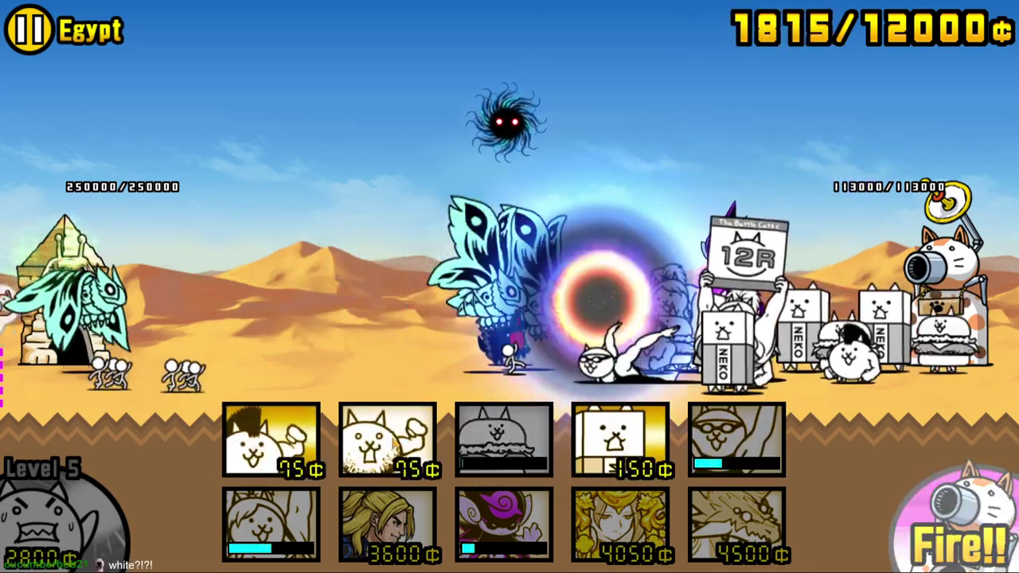
{"action": "left_click", "coordinate": [390, 434]}
{"action": "left_click", "coordinate": [271, 440]}
{"action": "left_click", "coordinate": [619, 440]}
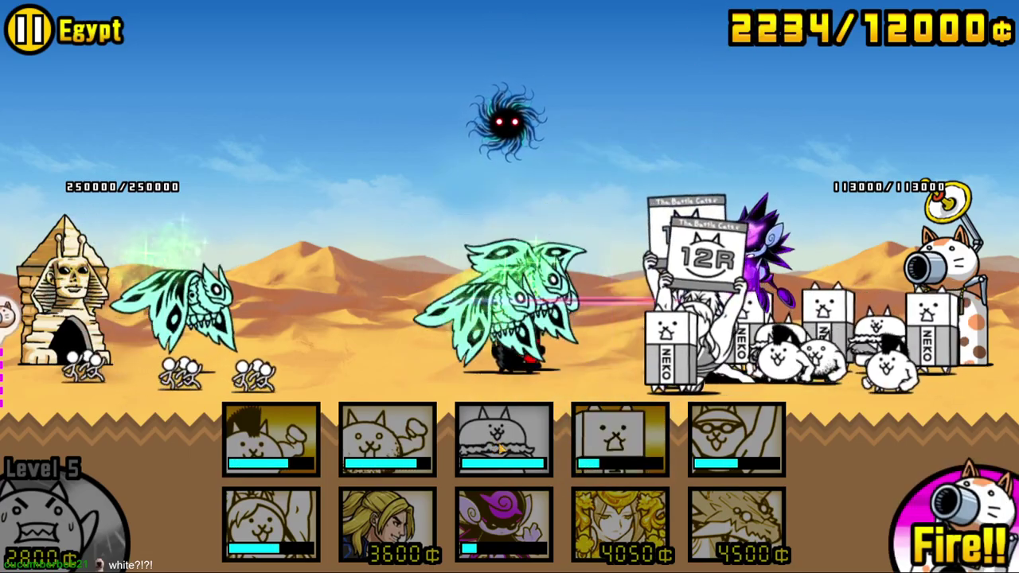
- Deploy two waves of the three 75¢ cats and one Eraser Cat to shield the purple unit
{"action": "left_click", "coordinate": [387, 440]}
{"action": "left_click", "coordinate": [503, 439]}
{"action": "left_click", "coordinate": [271, 439]}
{"action": "left_click", "coordinate": [620, 440]}
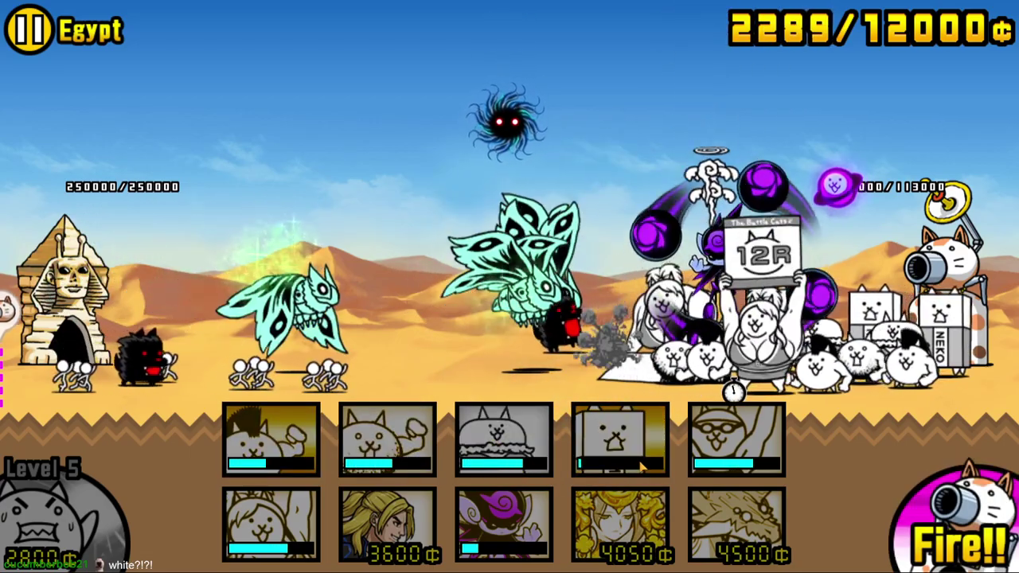
{"action": "left_click", "coordinate": [503, 440]}
{"action": "left_click", "coordinate": [387, 439]}
{"action": "left_click", "coordinate": [271, 439]}
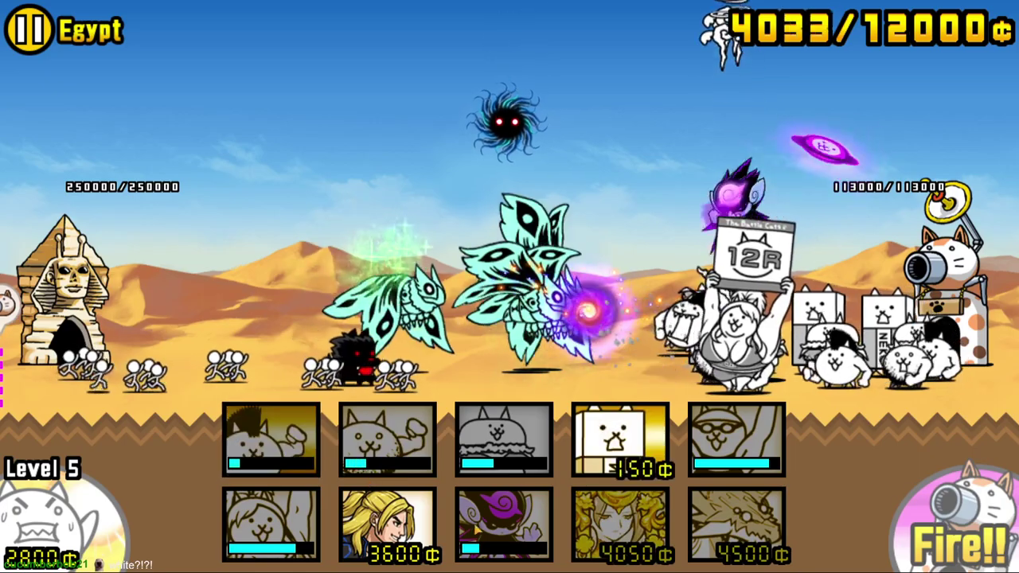
- Deploy the 4050¢ golden goddess unit, covered by an Eraser Cat and 75¢ cats
{"action": "left_click", "coordinate": [619, 439]}
{"action": "left_click", "coordinate": [620, 526]}
{"action": "left_click", "coordinate": [503, 439]}
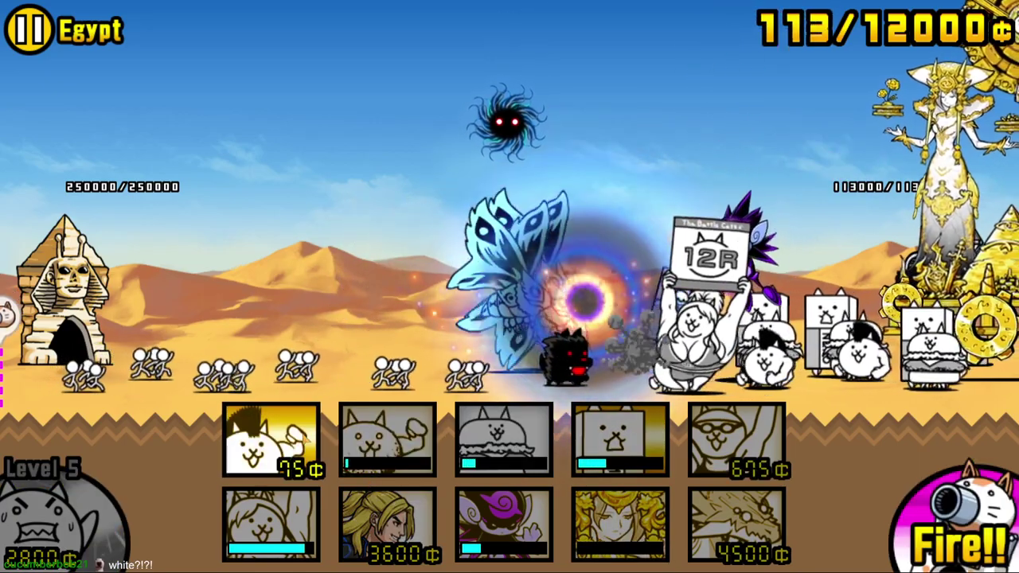
{"action": "left_click", "coordinate": [271, 439]}
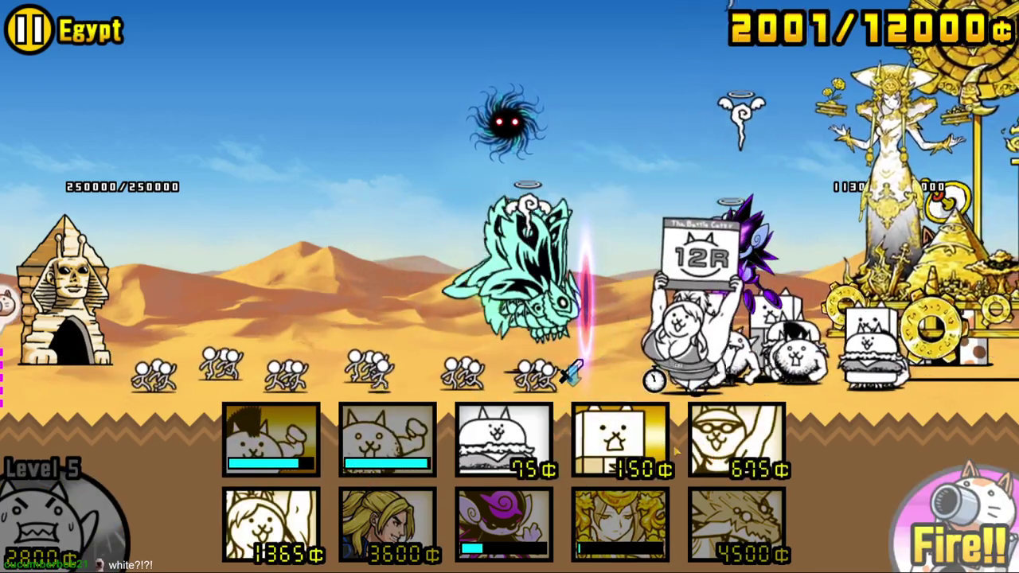
- Deploy an Eraser Cat, the 675¢ swimmer cat and the three 75¢ cats, and fire the cat cannon
{"action": "left_click", "coordinate": [620, 439]}
{"action": "left_click", "coordinate": [736, 440]}
{"action": "left_click", "coordinate": [503, 440]}
{"action": "left_click", "coordinate": [387, 439]}
{"action": "left_click", "coordinate": [270, 439]}
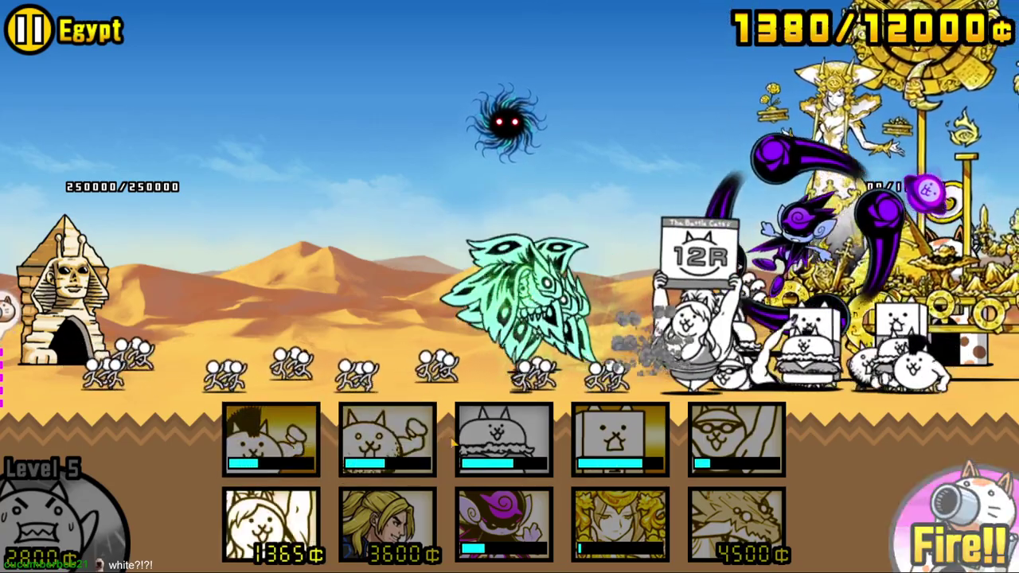
{"action": "left_click", "coordinate": [955, 517]}
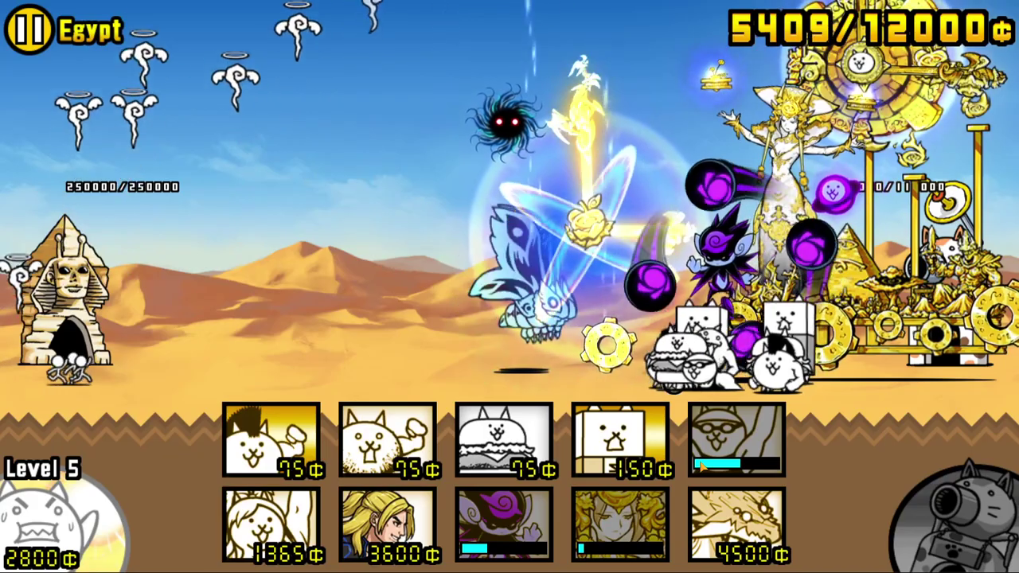
- Deploy the 1365¢ sign-carrying cat and the 3600¢ blond fighter, supported by an Eraser Cat and 75¢ cats
{"action": "left_click", "coordinate": [619, 440]}
{"action": "left_click", "coordinate": [503, 440]}
{"action": "left_click", "coordinate": [386, 440]}
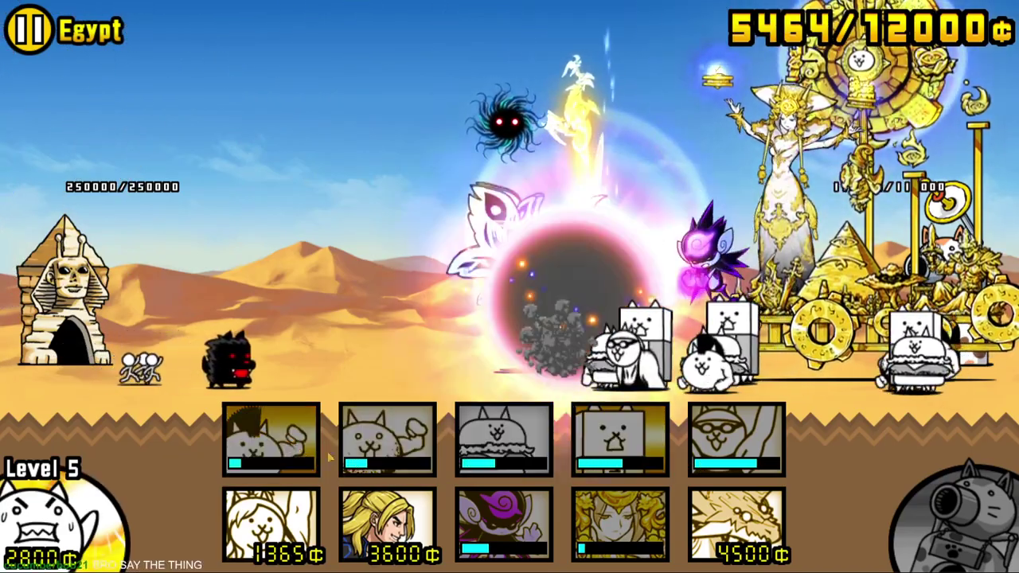
{"action": "left_click", "coordinate": [270, 526]}
{"action": "left_click", "coordinate": [387, 525]}
{"action": "left_click", "coordinate": [387, 439]}
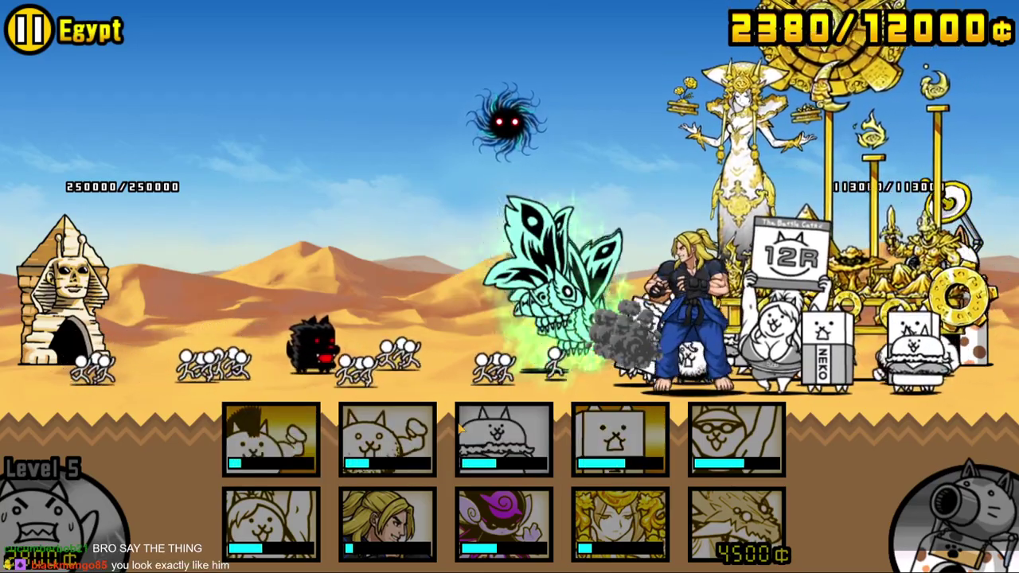
- Replenish the blockers with Eraser Cats and 75¢ cats, and upgrade the worker cat to level 6
{"action": "left_click", "coordinate": [620, 439]}
{"action": "left_click", "coordinate": [504, 440]}
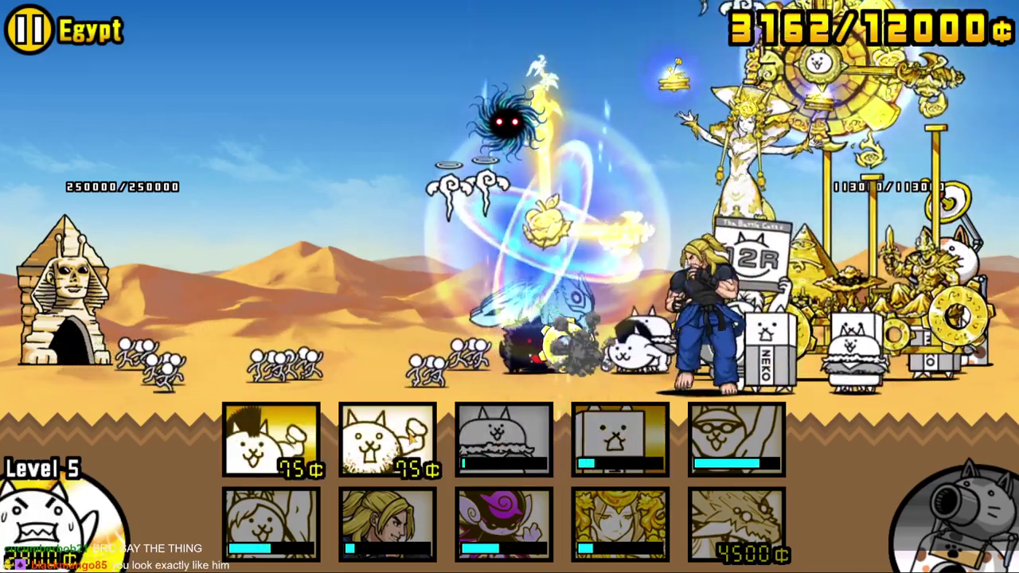
{"action": "left_click", "coordinate": [271, 439]}
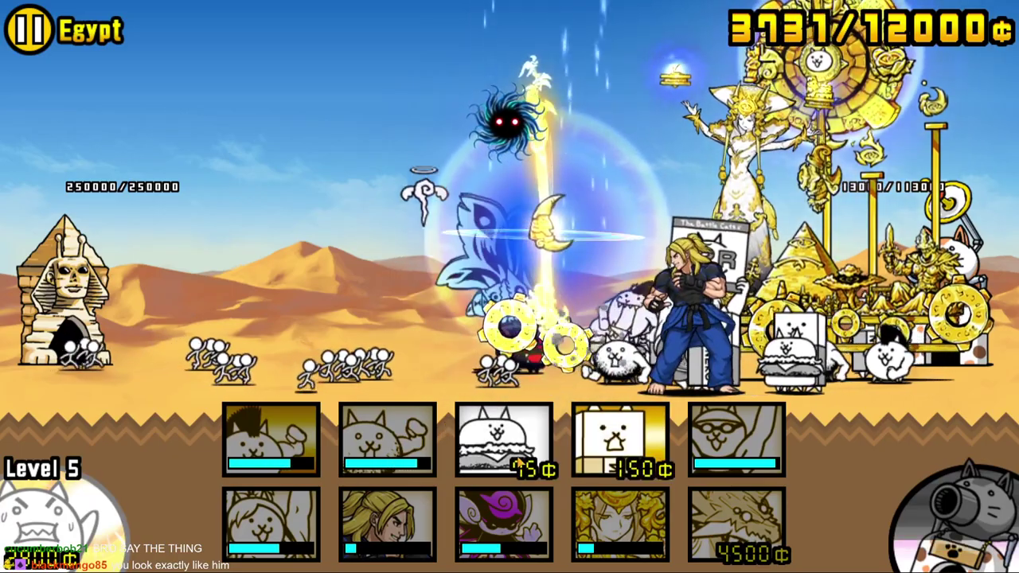
{"action": "left_click", "coordinate": [72, 518]}
{"action": "left_click", "coordinate": [275, 446]}
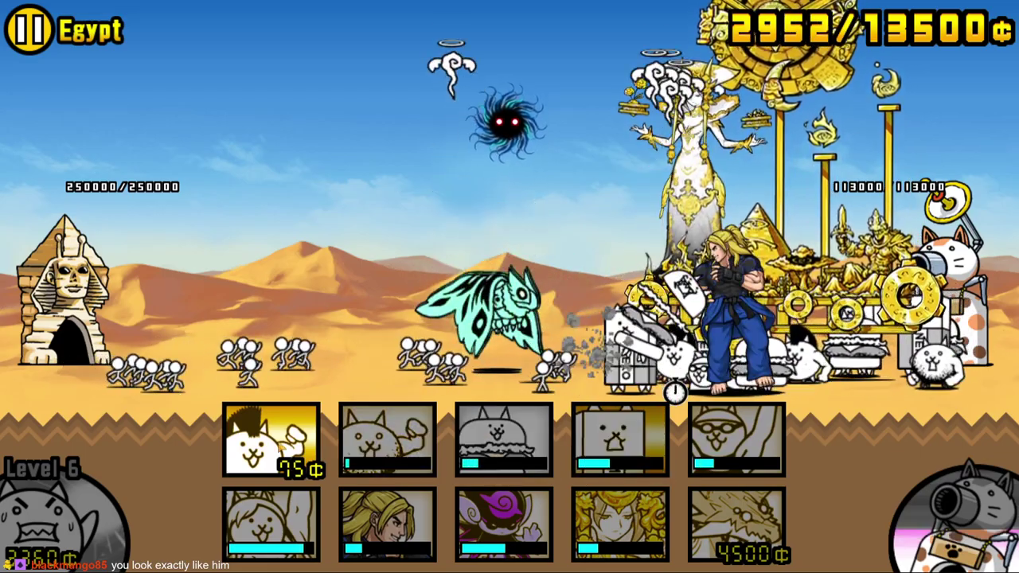
{"action": "left_click", "coordinate": [620, 442]}
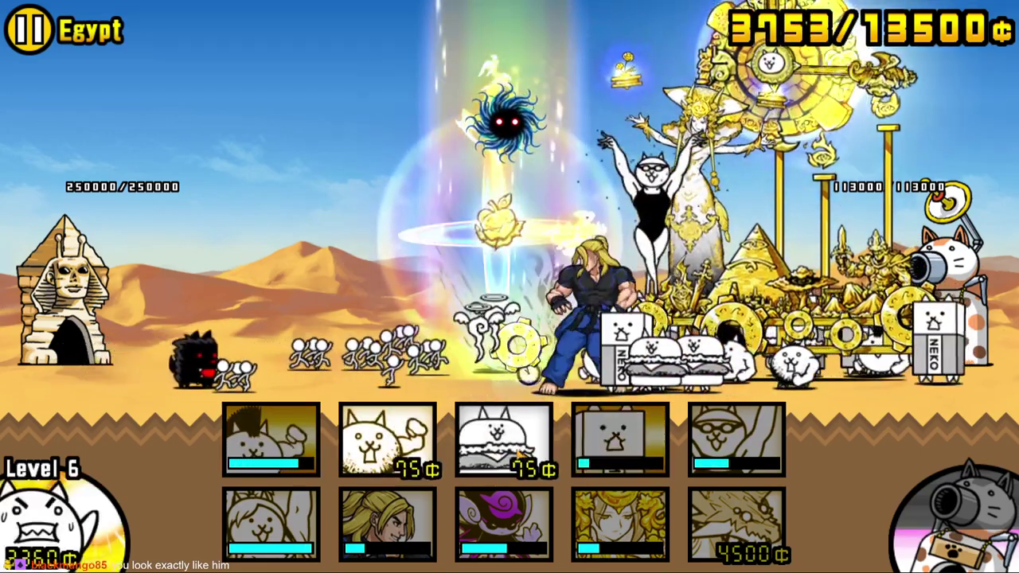
- Add another 1365¢ sign-carrying cat and a wave of the three 75¢ cats with an Eraser Cat
{"action": "left_click", "coordinate": [271, 442]}
{"action": "left_click", "coordinate": [271, 522]}
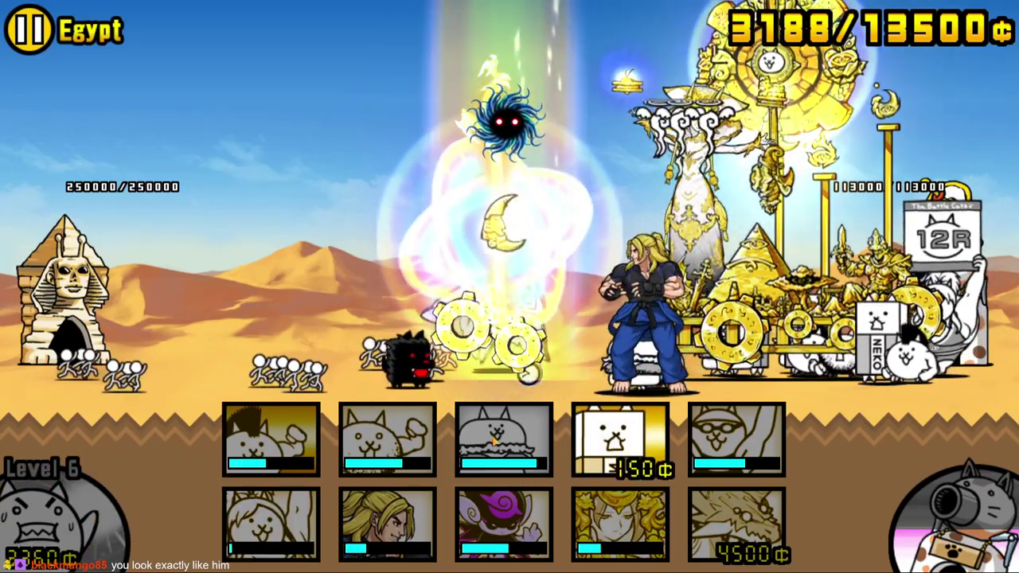
{"action": "left_click", "coordinate": [503, 440]}
{"action": "left_click", "coordinate": [619, 439]}
{"action": "left_click", "coordinate": [387, 439]}
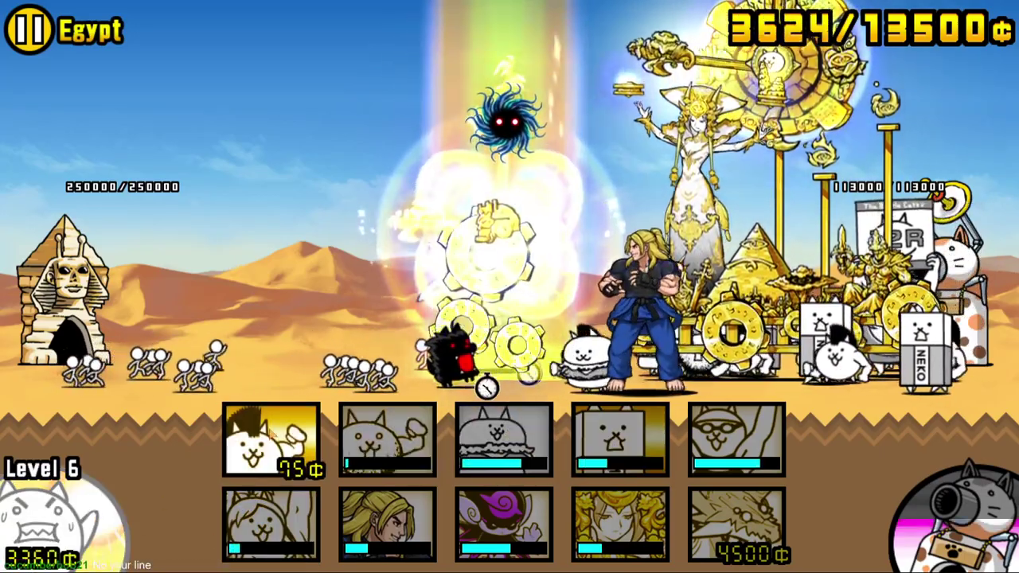
{"action": "left_click", "coordinate": [271, 442]}
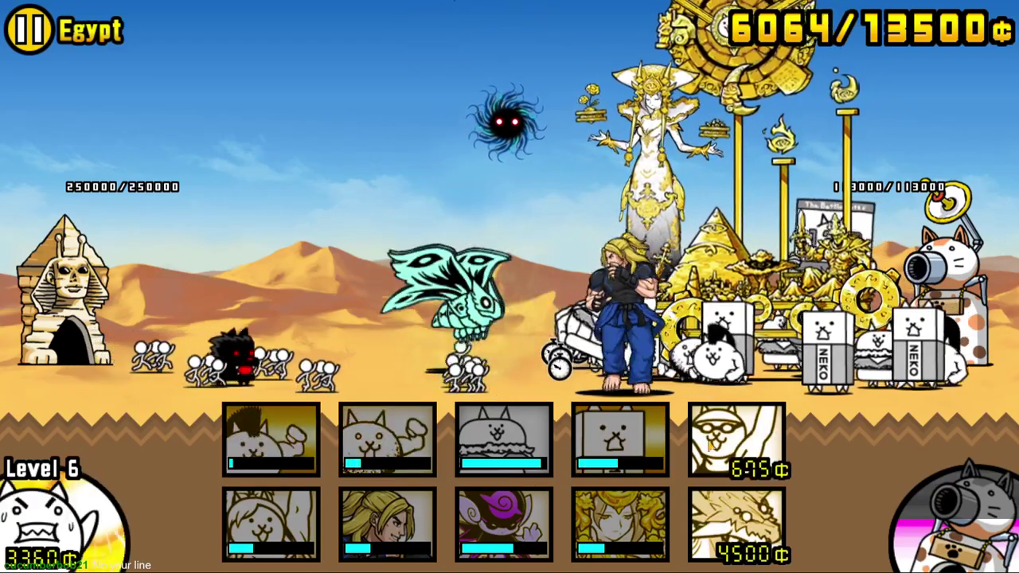
- Deploy the 675¢ swimmer cat and the 4500¢ dragon, backed by an Eraser Cat and two of the 75¢ cats
{"action": "left_click", "coordinate": [736, 439]}
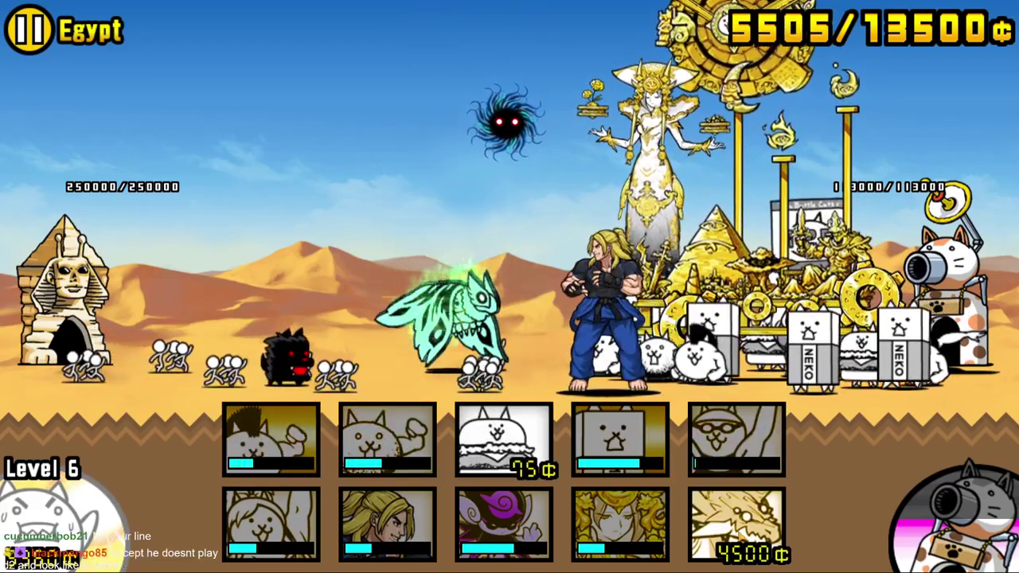
{"action": "left_click", "coordinate": [735, 525]}
{"action": "left_click", "coordinate": [503, 440]}
{"action": "left_click", "coordinate": [619, 440]}
{"action": "left_click", "coordinate": [386, 440]}
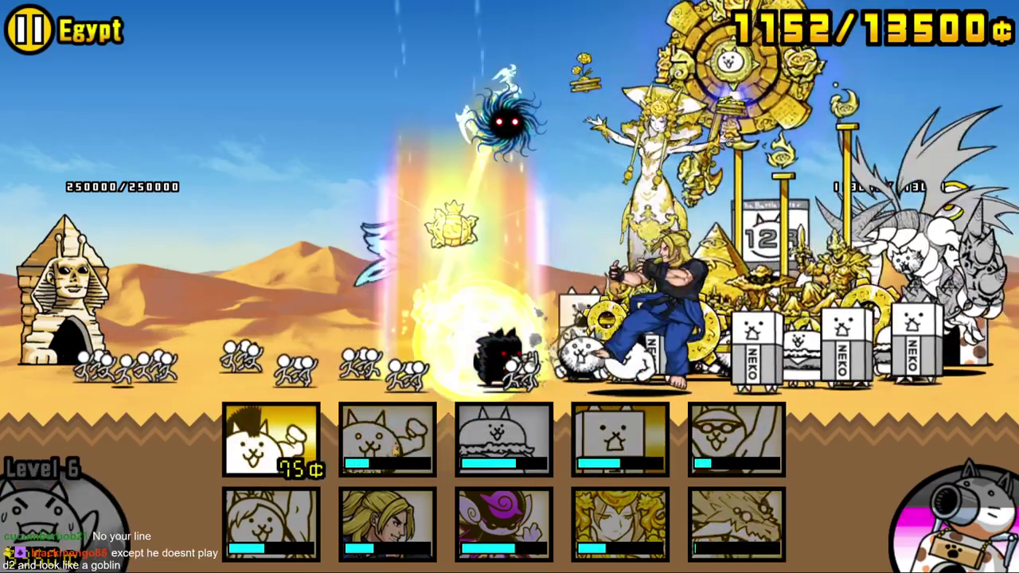
- Reinforce the front with an Eraser Cat, the 75¢ bearded and burger cats, and two 75¢ mohawk cats
{"action": "left_click", "coordinate": [271, 442]}
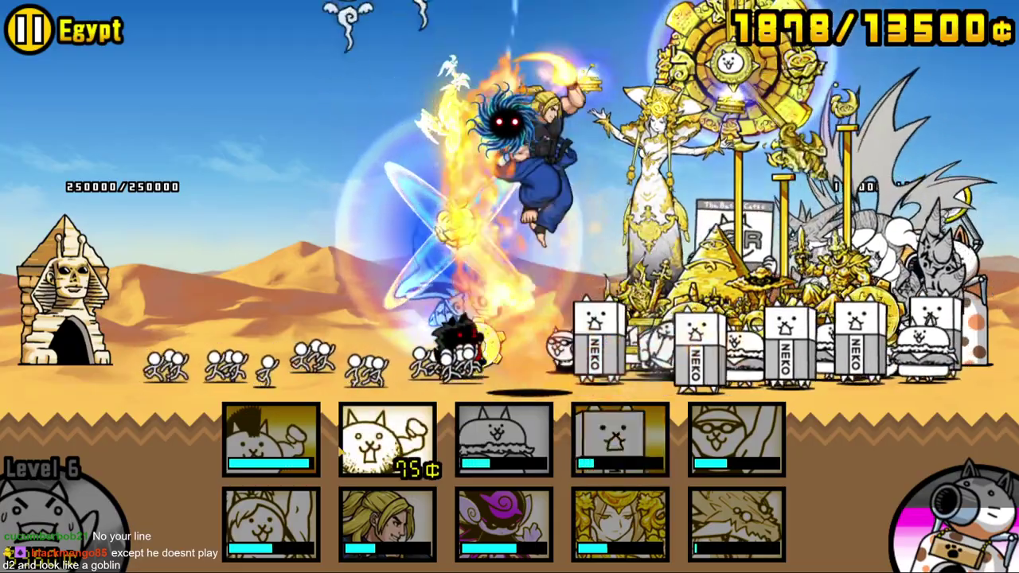
{"action": "left_click", "coordinate": [357, 451]}
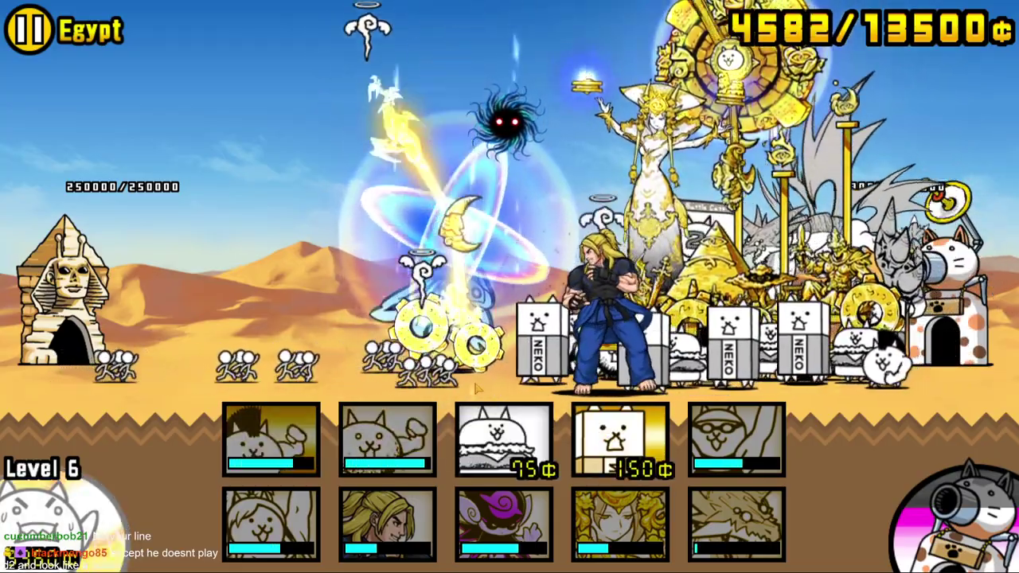
{"action": "left_click", "coordinate": [613, 442]}
{"action": "left_click", "coordinate": [503, 442]}
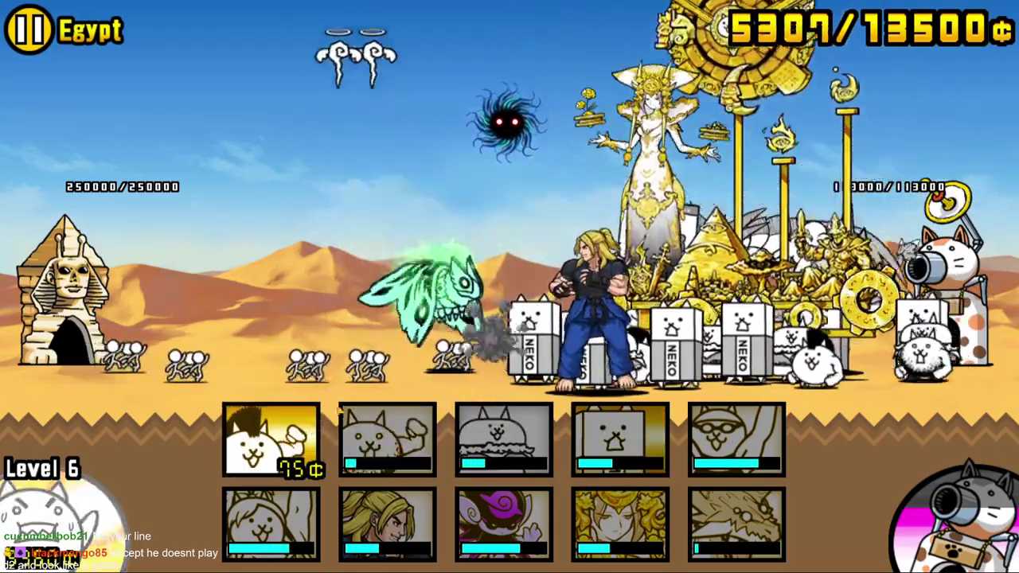
{"action": "left_click", "coordinate": [271, 440]}
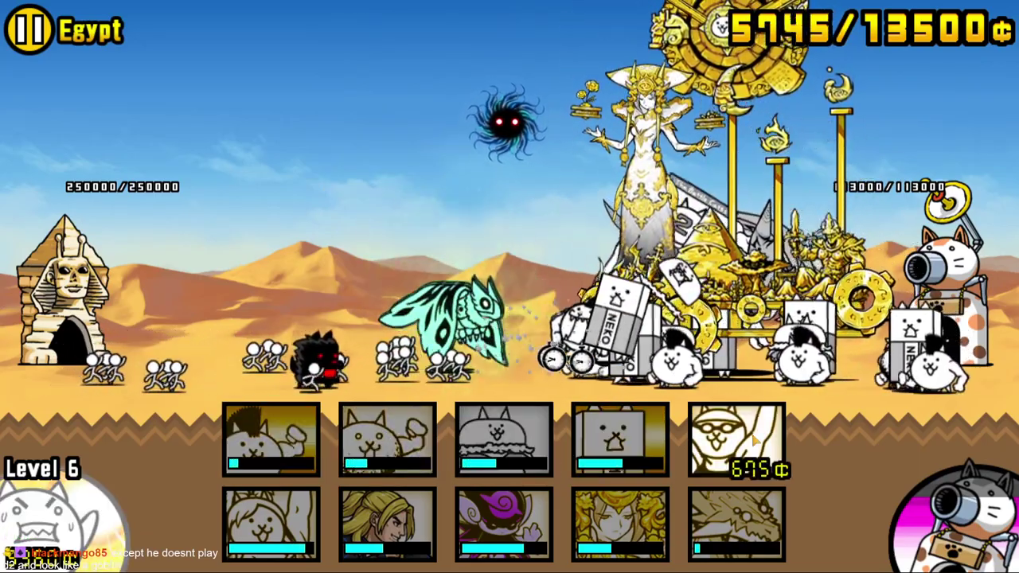
- Upgrade the worker cat to the maximum level 8 while deploying Eraser Cats and the three 75¢ cats
{"action": "left_click", "coordinate": [144, 523]}
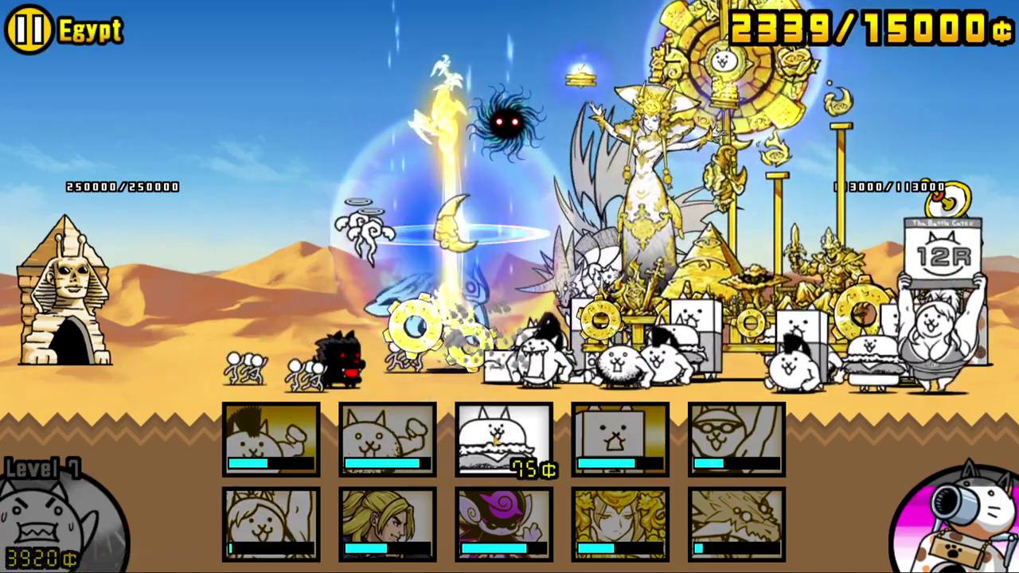
{"action": "left_click", "coordinate": [621, 441]}
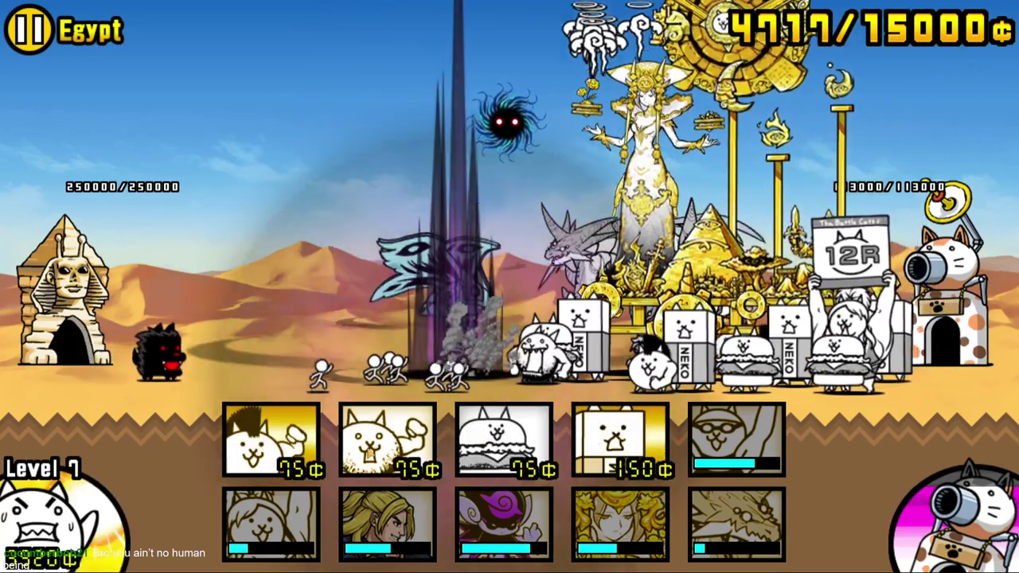
{"action": "left_click", "coordinate": [503, 440]}
{"action": "left_click", "coordinate": [388, 441]}
{"action": "left_click", "coordinate": [271, 441]}
{"action": "left_click", "coordinate": [620, 441]}
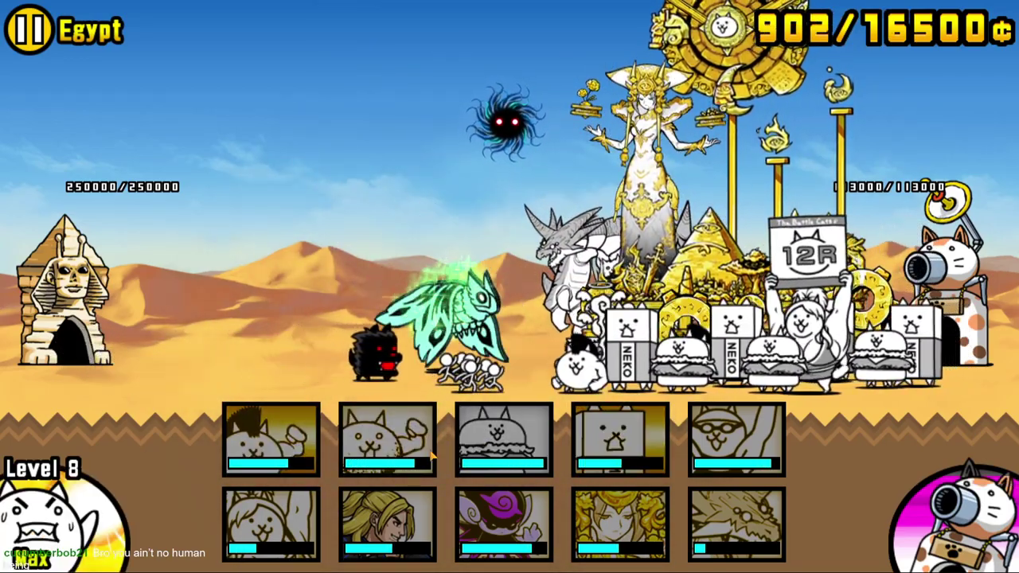
- Deploy the 675¢ swimmer cat behind an Eraser Cat and one each of the three 75¢ cats
{"action": "left_click", "coordinate": [503, 440]}
{"action": "left_click", "coordinate": [388, 440]}
{"action": "left_click", "coordinate": [271, 440]}
{"action": "left_click", "coordinate": [621, 441]}
{"action": "left_click", "coordinate": [737, 440]}
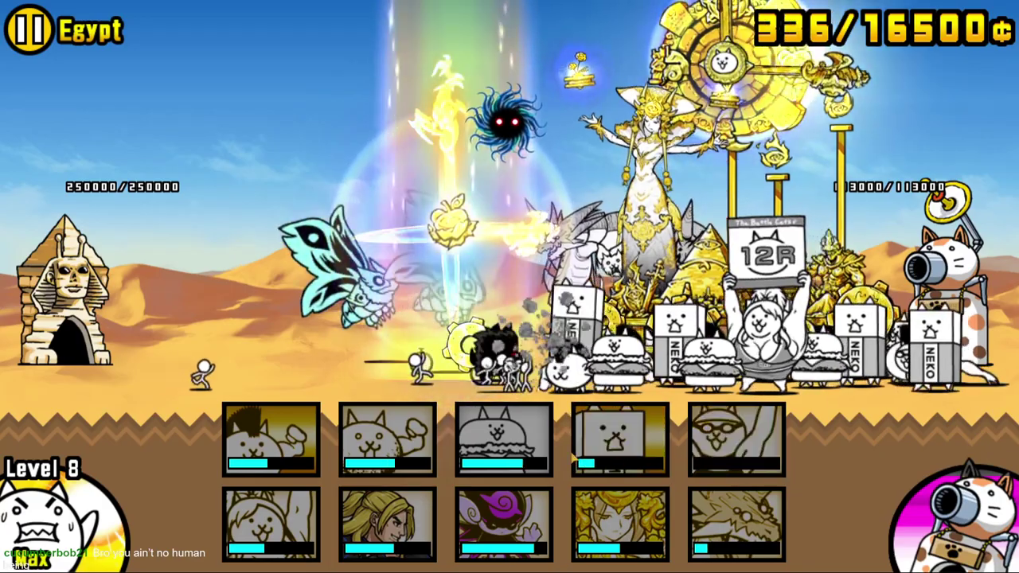
- Send two waves of the 75¢ burger, bearded and mohawk cats with an Eraser Cat between them
{"action": "left_click", "coordinate": [504, 440]}
{"action": "left_click", "coordinate": [387, 441]}
{"action": "left_click", "coordinate": [271, 441]}
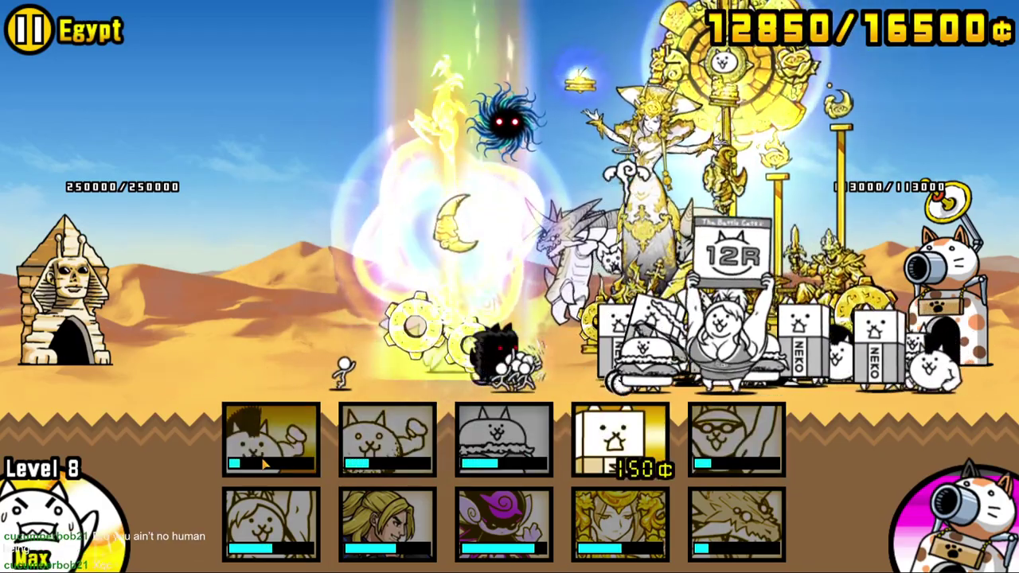
{"action": "left_click", "coordinate": [651, 435]}
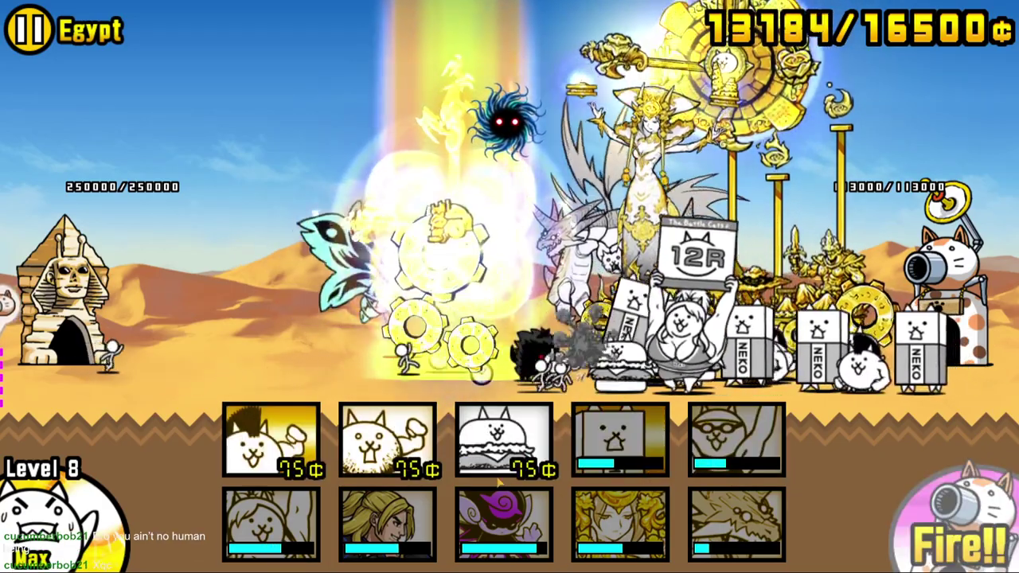
{"action": "left_click", "coordinate": [504, 440]}
{"action": "left_click", "coordinate": [388, 440]}
{"action": "left_click", "coordinate": [271, 440]}
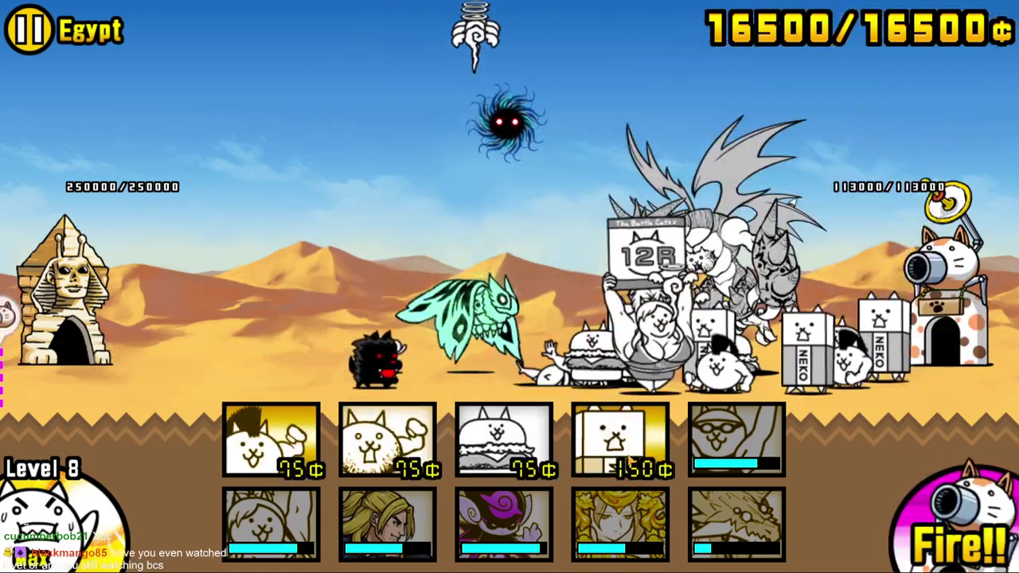
- Replenish the front with the three 75¢ cats, an extra burger cat and an Eraser Cat
{"action": "left_click", "coordinate": [503, 441]}
{"action": "left_click", "coordinate": [388, 440]}
{"action": "left_click", "coordinate": [271, 440]}
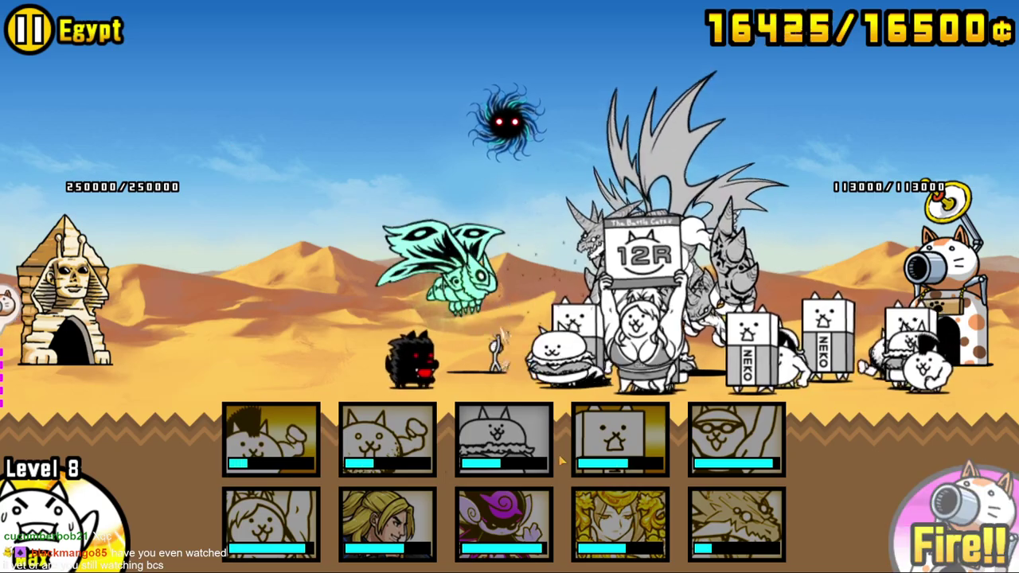
{"action": "left_click", "coordinate": [503, 441]}
{"action": "left_click", "coordinate": [620, 441]}
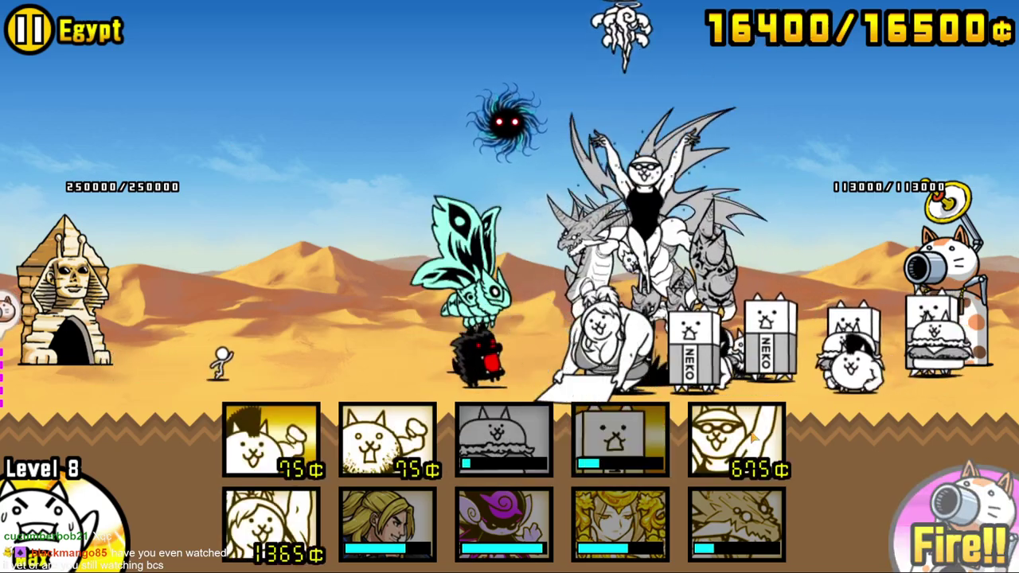
- Deploy the 675¢ swimmer cat, the 1365¢ sign-carrying cat and the purple imp with 75¢ cats and an Eraser Cat as blockers
{"action": "left_click", "coordinate": [736, 440]}
{"action": "left_click", "coordinate": [388, 440]}
{"action": "left_click", "coordinate": [271, 440]}
{"action": "left_click", "coordinate": [270, 526]}
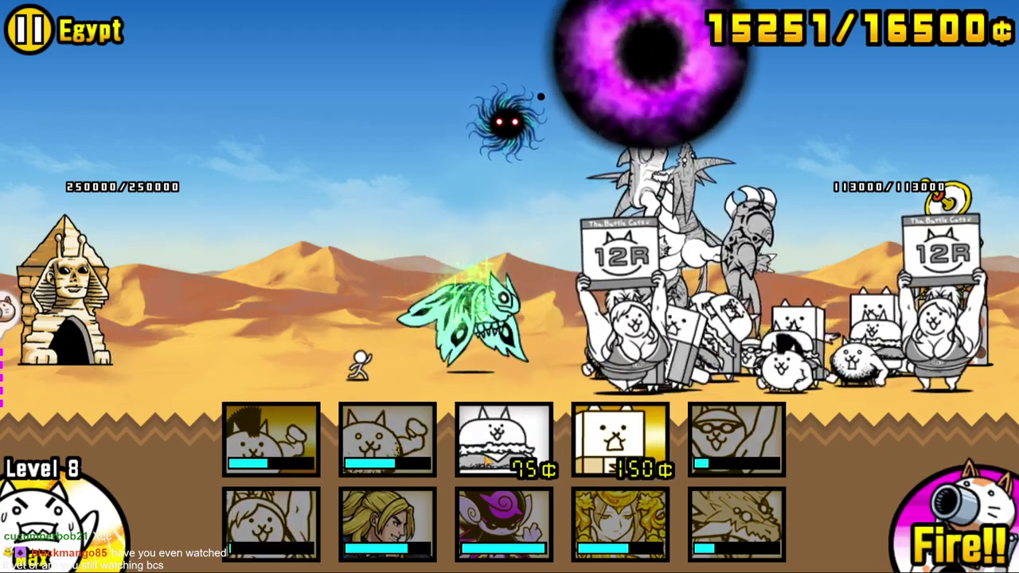
{"action": "left_click", "coordinate": [503, 440]}
{"action": "left_click", "coordinate": [621, 440]}
{"action": "left_click", "coordinate": [503, 526]}
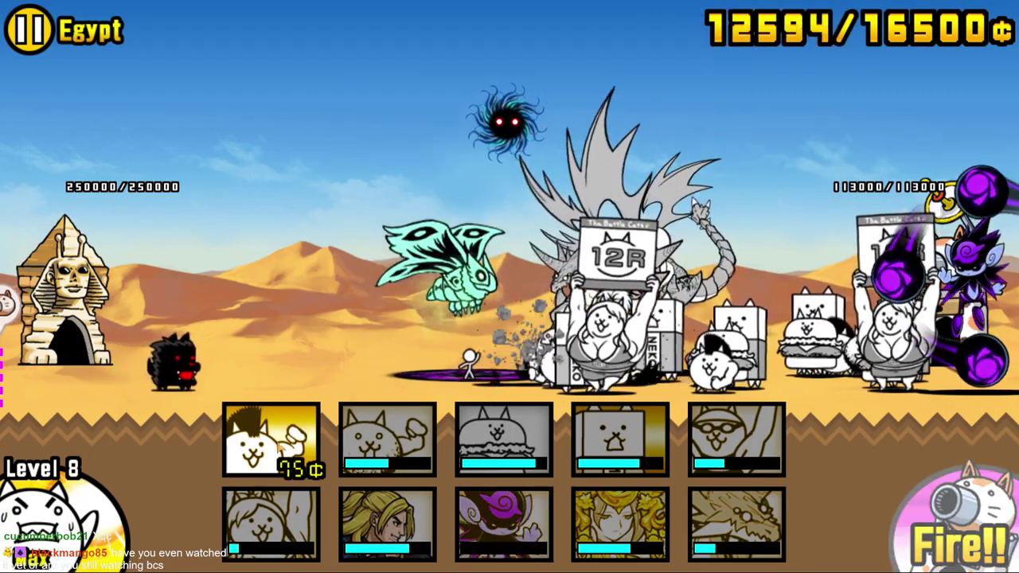
- Shield the purple imp with two rounds of the three 75¢ cats and an Eraser Cat
{"action": "left_click", "coordinate": [271, 441]}
{"action": "left_click", "coordinate": [503, 440]}
{"action": "left_click", "coordinate": [388, 440]}
{"action": "left_click", "coordinate": [620, 441]}
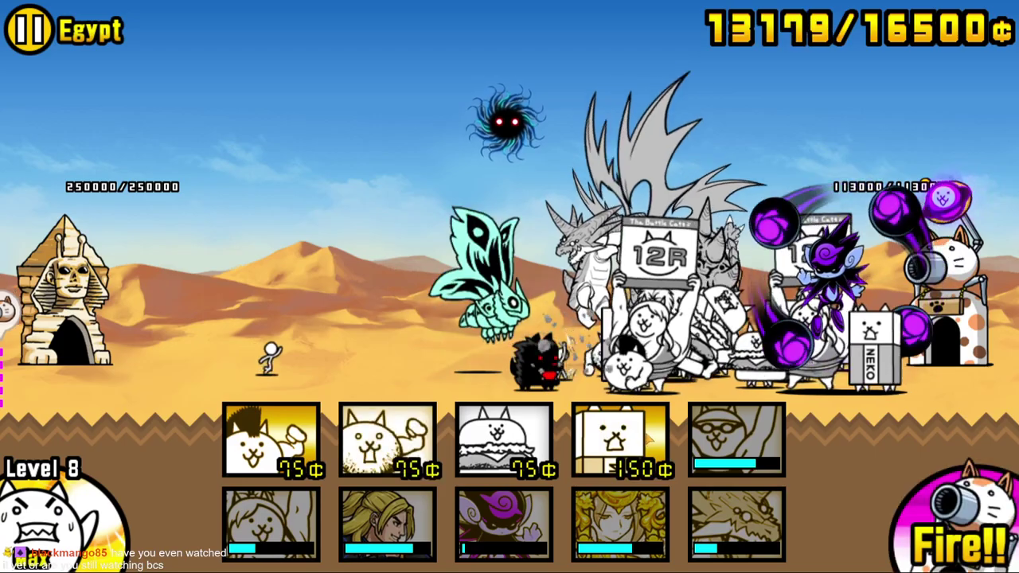
{"action": "left_click", "coordinate": [503, 440]}
{"action": "left_click", "coordinate": [388, 440]}
{"action": "left_click", "coordinate": [270, 441]}
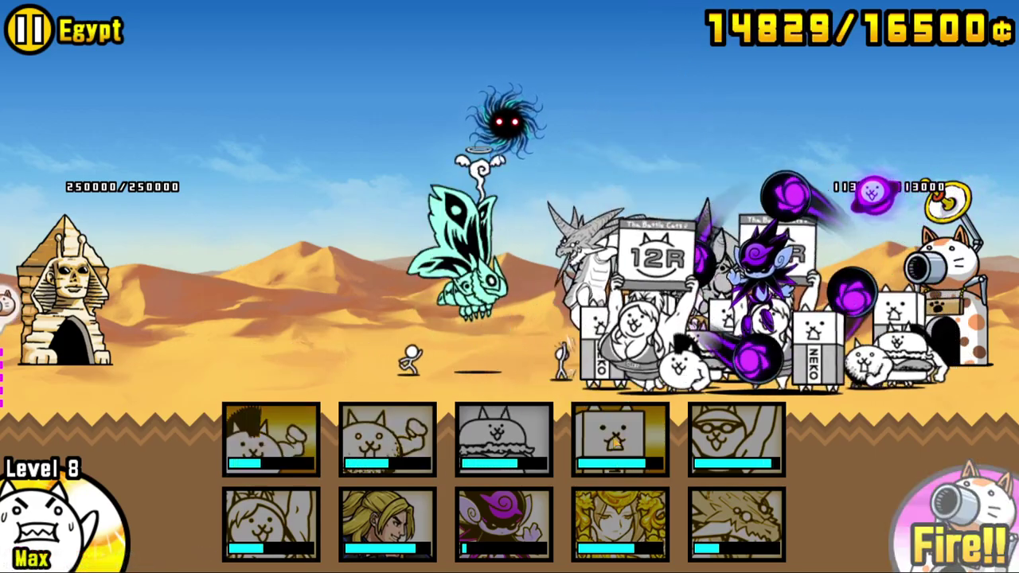
- Add Eraser Cats, more 75¢ cats and the 675¢ swimmer cat to the front line
{"action": "left_click", "coordinate": [620, 440]}
{"action": "left_click", "coordinate": [503, 441]}
{"action": "left_click", "coordinate": [388, 440]}
{"action": "left_click", "coordinate": [271, 441]}
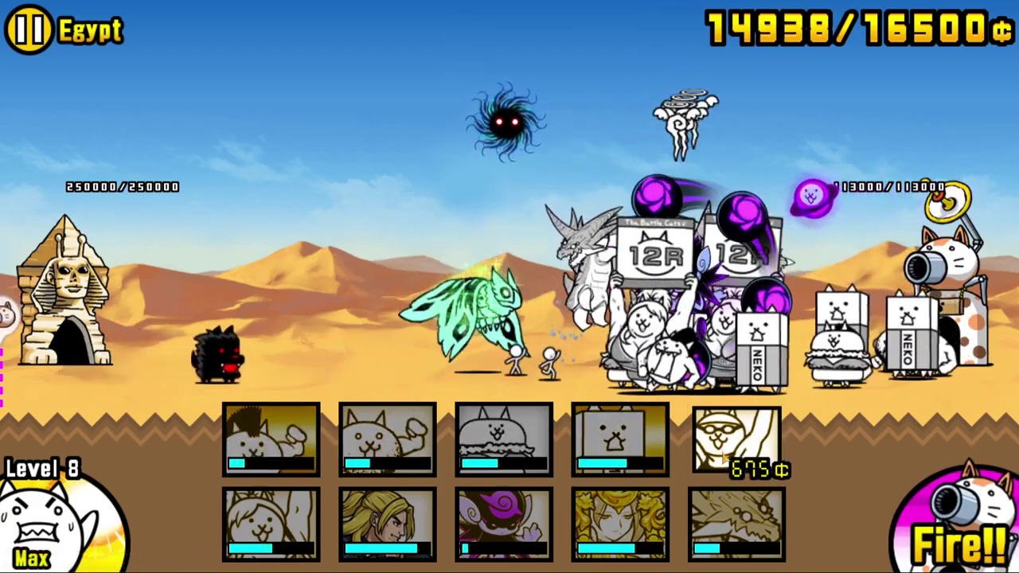
{"action": "left_click", "coordinate": [621, 441]}
{"action": "left_click", "coordinate": [503, 441]}
{"action": "left_click", "coordinate": [388, 441]}
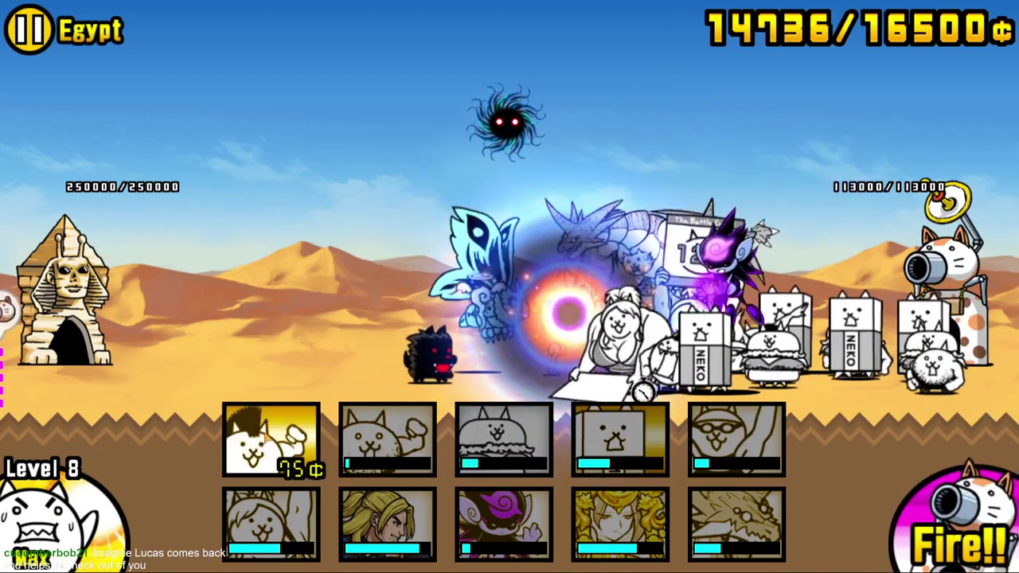
- Keep the blockers coming with an Eraser Cat, a burger cat, and two each of the bearded and mohawk cats
{"action": "left_click", "coordinate": [629, 438]}
{"action": "left_click", "coordinate": [503, 439]}
{"action": "left_click", "coordinate": [387, 440]}
{"action": "left_click", "coordinate": [271, 440]}
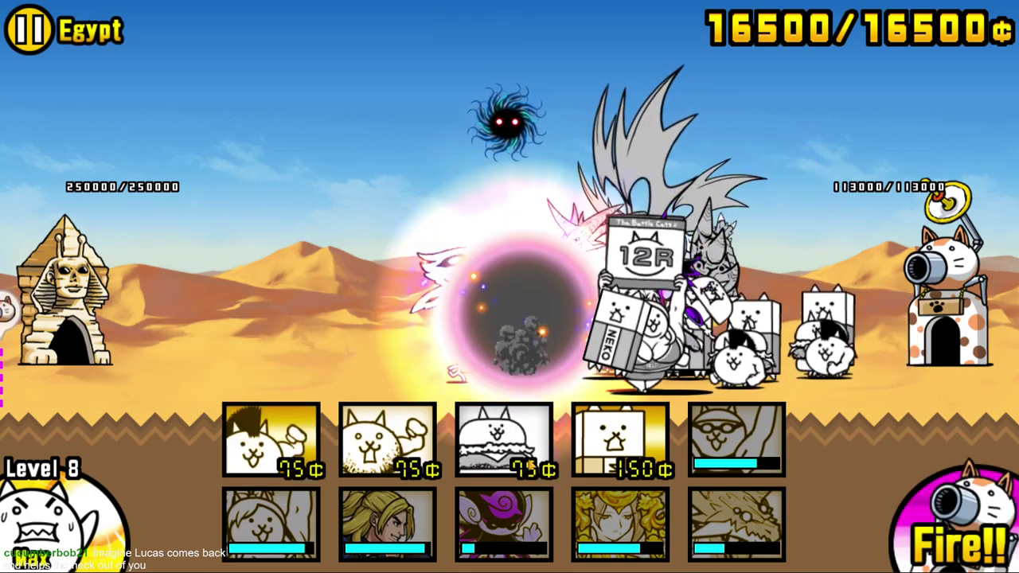
{"action": "left_click", "coordinate": [387, 440]}
{"action": "left_click", "coordinate": [271, 440]}
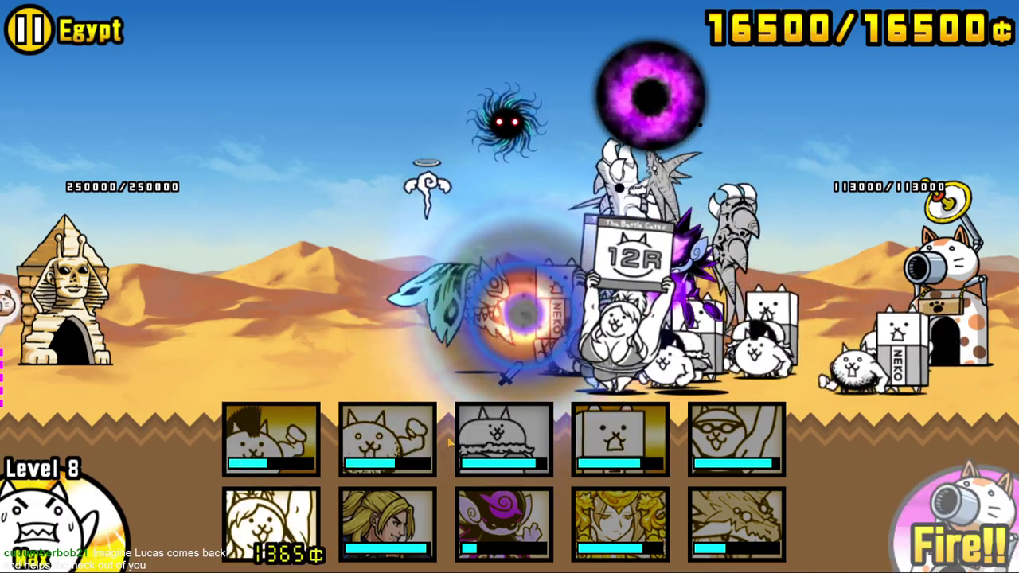
- Deploy the 1365¢ sign-carrying cat and the blond fighter with a mohawk cat, burger cats and an Eraser Cat
{"action": "left_click", "coordinate": [471, 446]}
{"action": "left_click", "coordinate": [955, 525]}
{"action": "left_click", "coordinate": [620, 440]}
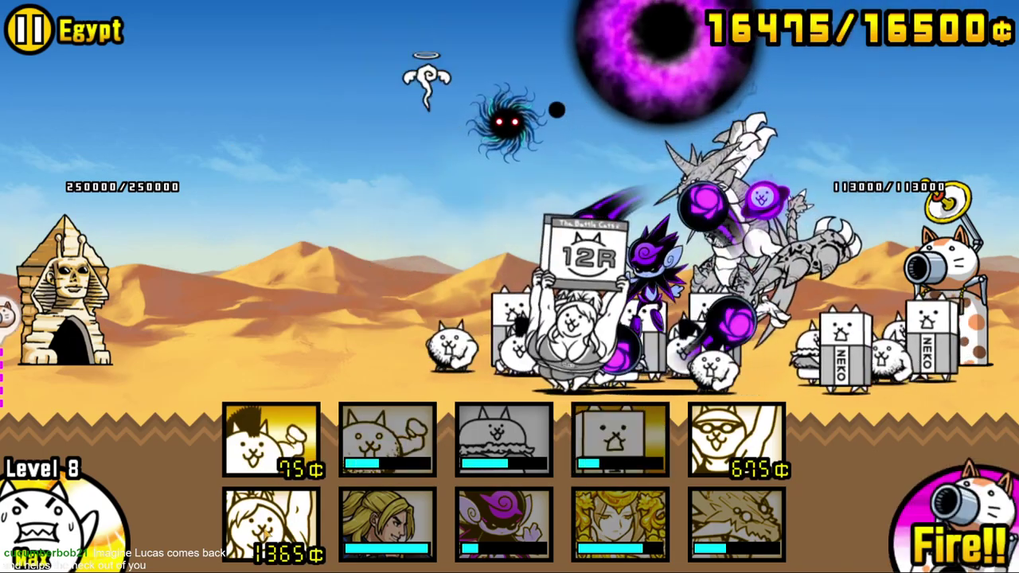
{"action": "left_click", "coordinate": [271, 440]}
{"action": "left_click", "coordinate": [271, 521]}
{"action": "left_click", "coordinate": [387, 522]}
{"action": "left_click", "coordinate": [503, 439]}
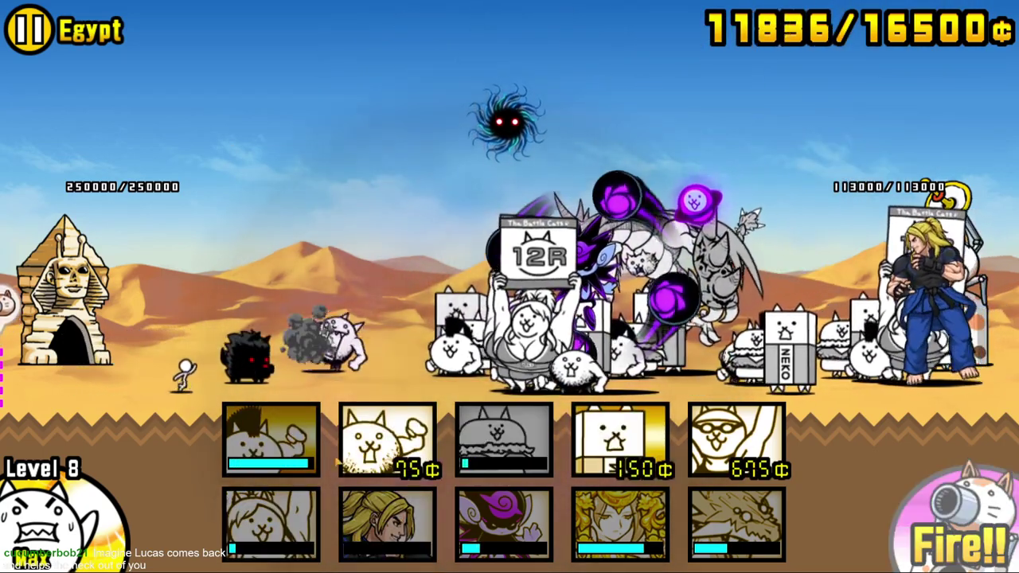
- Support the advance with the 675¢ swimmer cat, Eraser Cats, bearded cats and a burger cat
{"action": "left_click", "coordinate": [387, 440]}
{"action": "left_click", "coordinate": [620, 440]}
{"action": "left_click", "coordinate": [737, 440]}
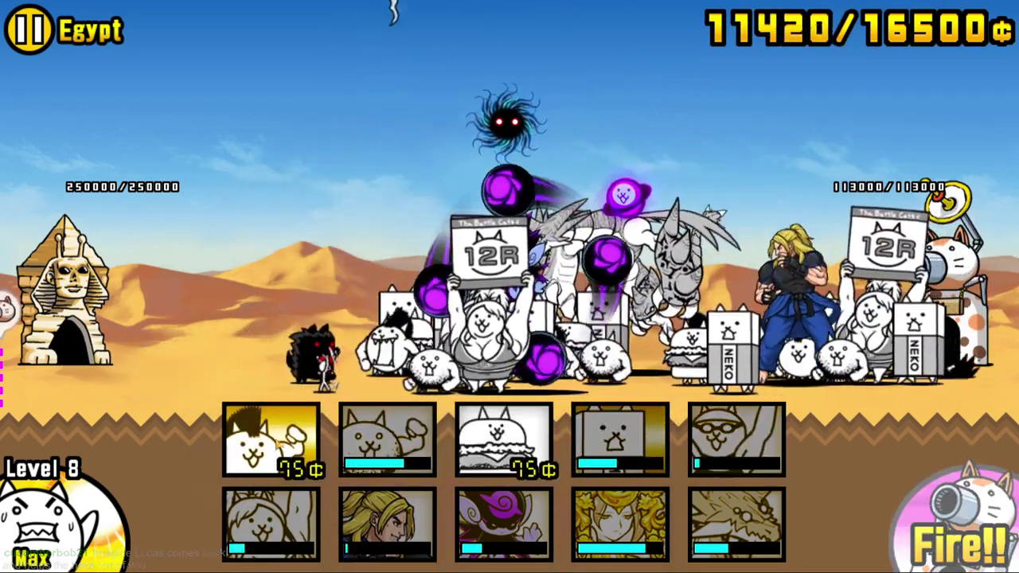
{"action": "left_click", "coordinate": [504, 439]}
{"action": "left_click", "coordinate": [387, 439]}
{"action": "left_click", "coordinate": [621, 440]}
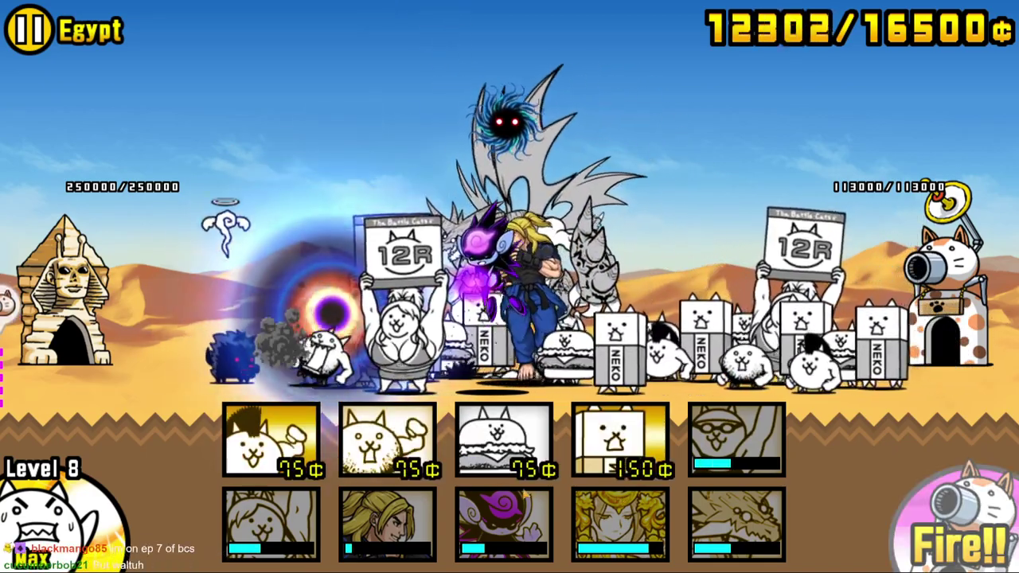
- Push toward the enemy base with another 675¢ swimmer cat, burger and bearded cats, and Eraser Cats
{"action": "left_click", "coordinate": [503, 439]}
{"action": "left_click", "coordinate": [387, 446]}
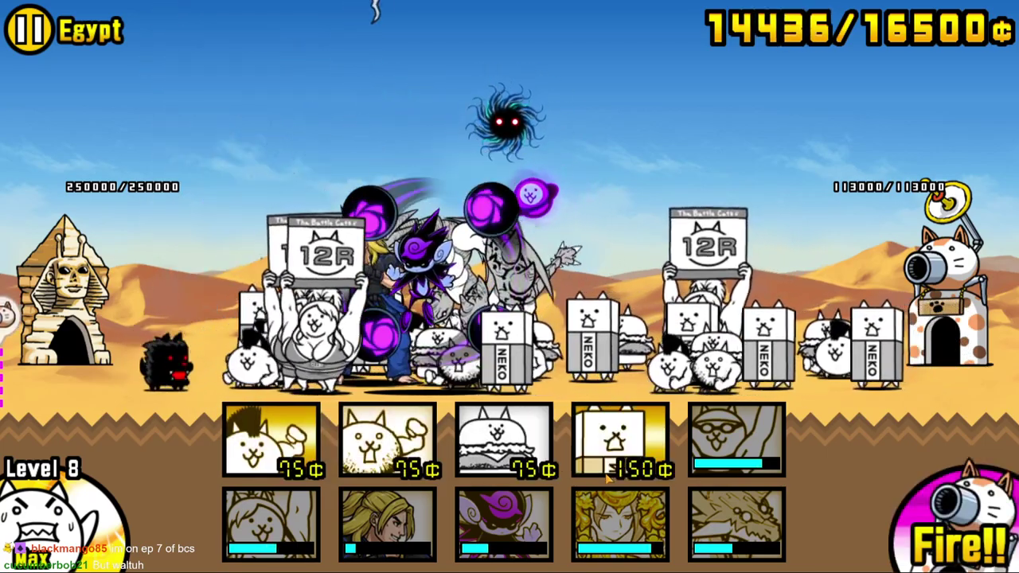
{"action": "left_click", "coordinate": [609, 430]}
{"action": "left_click", "coordinate": [737, 439]}
{"action": "left_click", "coordinate": [504, 440]}
{"action": "left_click", "coordinate": [386, 440]}
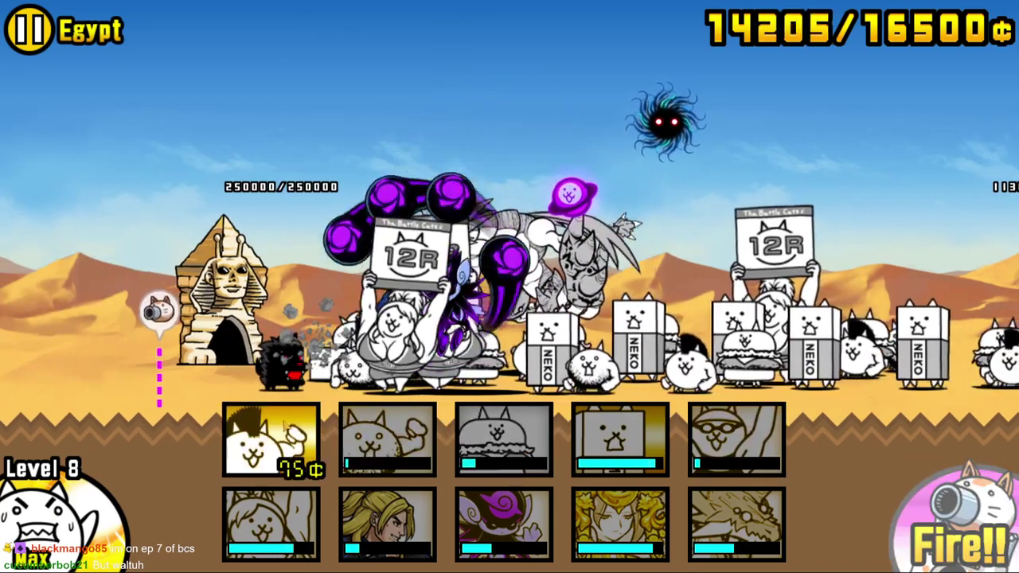
{"action": "left_click", "coordinate": [595, 468]}
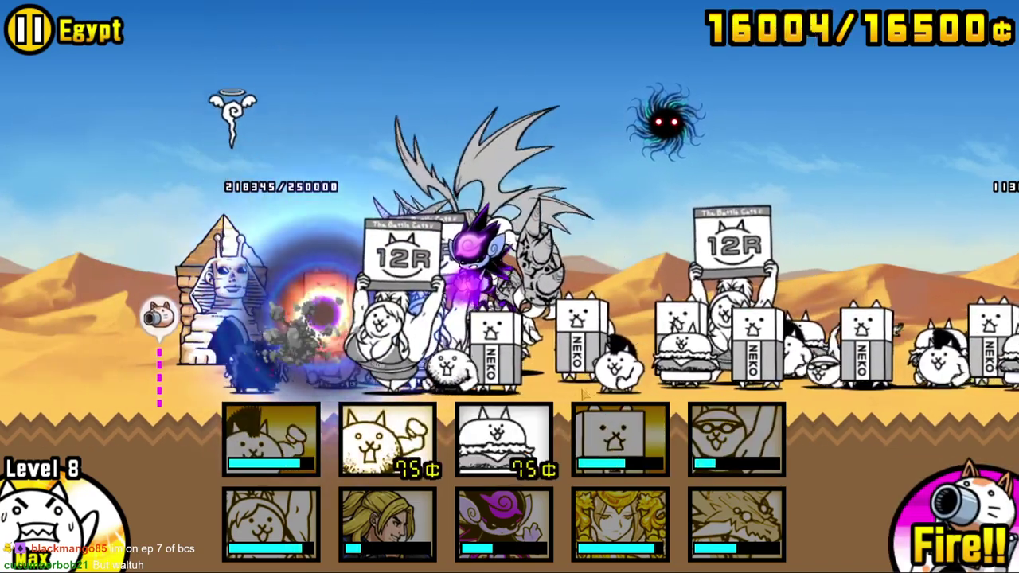
- Deploy another 1365¢ sign-carrying cat along with 75¢ bearded and mohawk cats
{"action": "left_click", "coordinate": [387, 439]}
{"action": "left_click", "coordinate": [271, 440]}
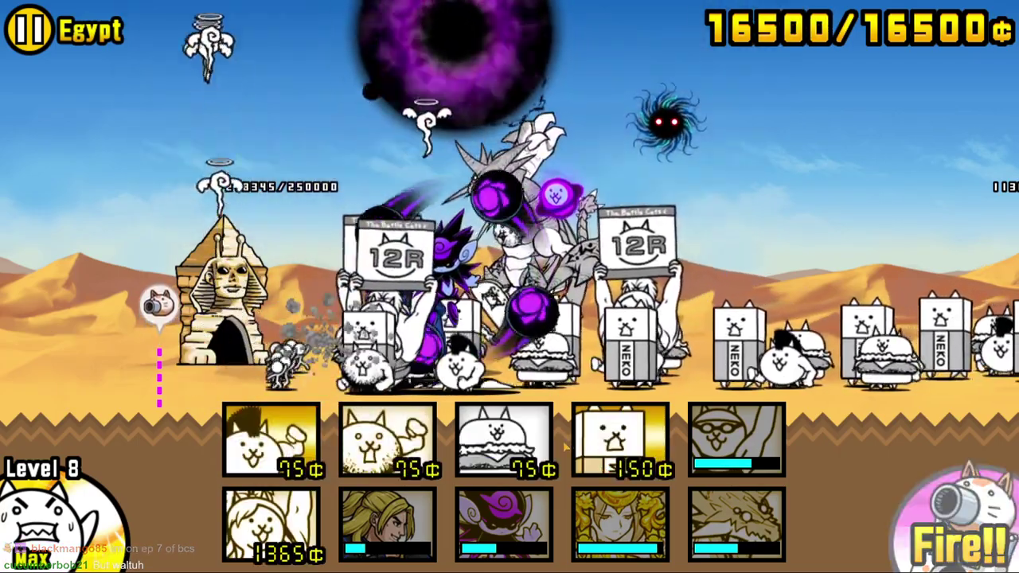
{"action": "left_click", "coordinate": [271, 440]}
{"action": "left_click", "coordinate": [271, 524]}
{"action": "left_click", "coordinate": [387, 439]}
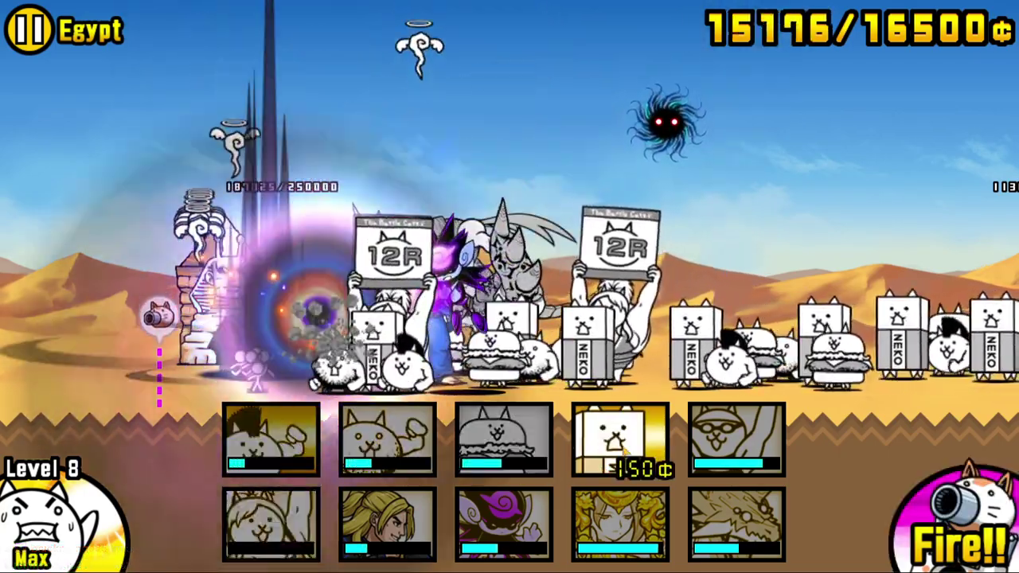
- Refill the line at the enemy base with an Eraser Cat and the 75¢ burger, bearded and mohawk cats
{"action": "left_click", "coordinate": [619, 440]}
{"action": "left_click", "coordinate": [503, 440]}
{"action": "left_click", "coordinate": [503, 439]}
{"action": "left_click", "coordinate": [386, 439]}
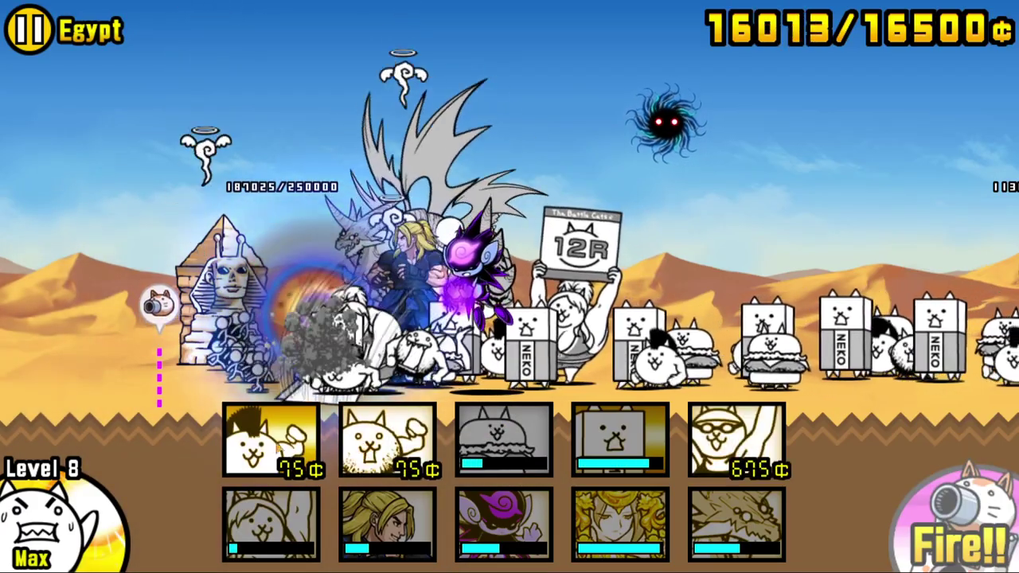
{"action": "left_click", "coordinate": [271, 439]}
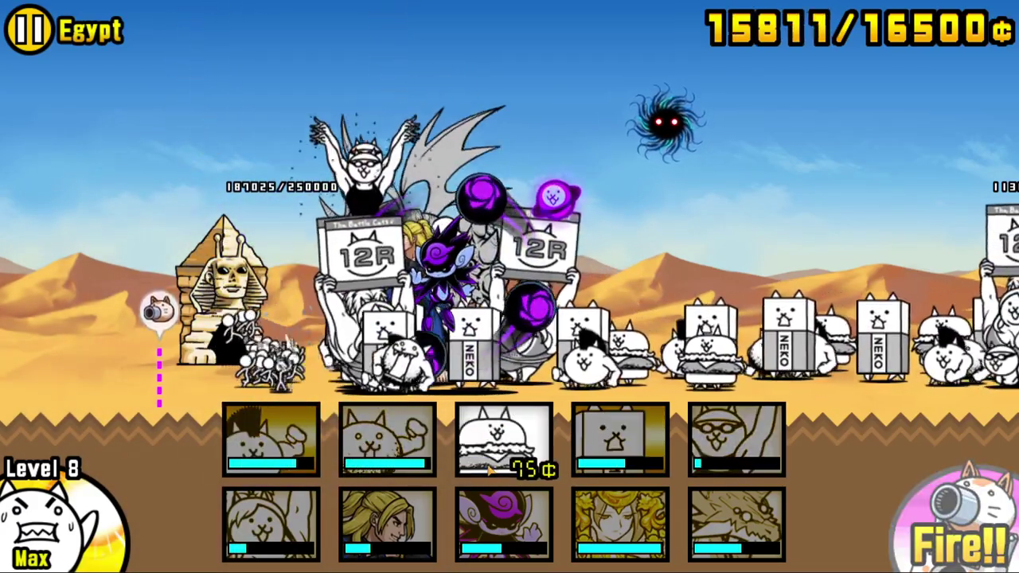
- Deploy the golden goddess attacker, backed by one each of the three 75¢ cats
{"action": "left_click", "coordinate": [620, 524]}
{"action": "left_click", "coordinate": [270, 440]}
{"action": "left_click", "coordinate": [387, 440]}
{"action": "left_click", "coordinate": [504, 439]}
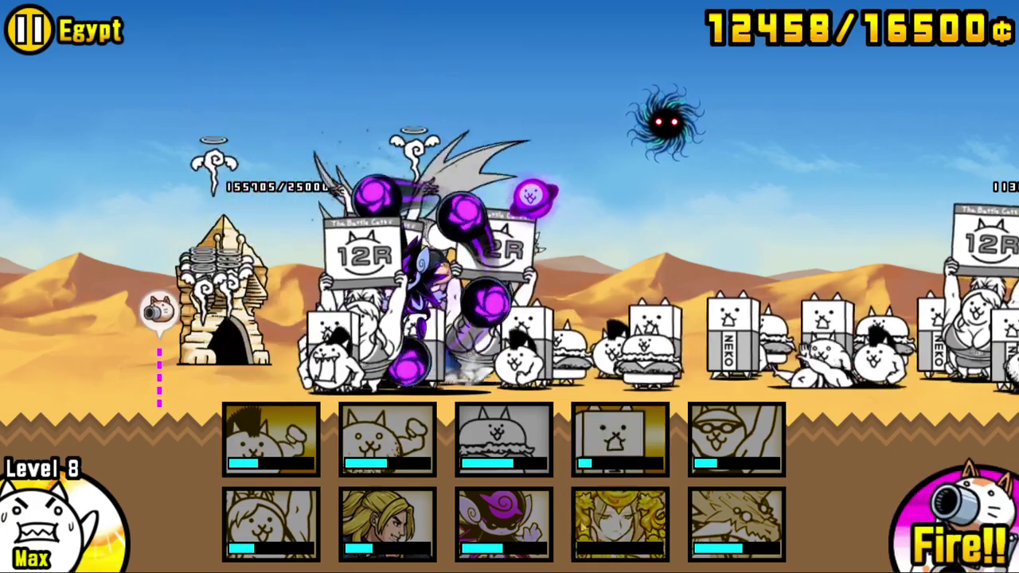
- Send a final wave of Eraser, burger and bearded cats, and close the Egypt victory results
{"action": "left_click", "coordinate": [620, 439]}
{"action": "left_click", "coordinate": [503, 440]}
{"action": "left_click", "coordinate": [387, 439]}
{"action": "left_click", "coordinate": [619, 440]}
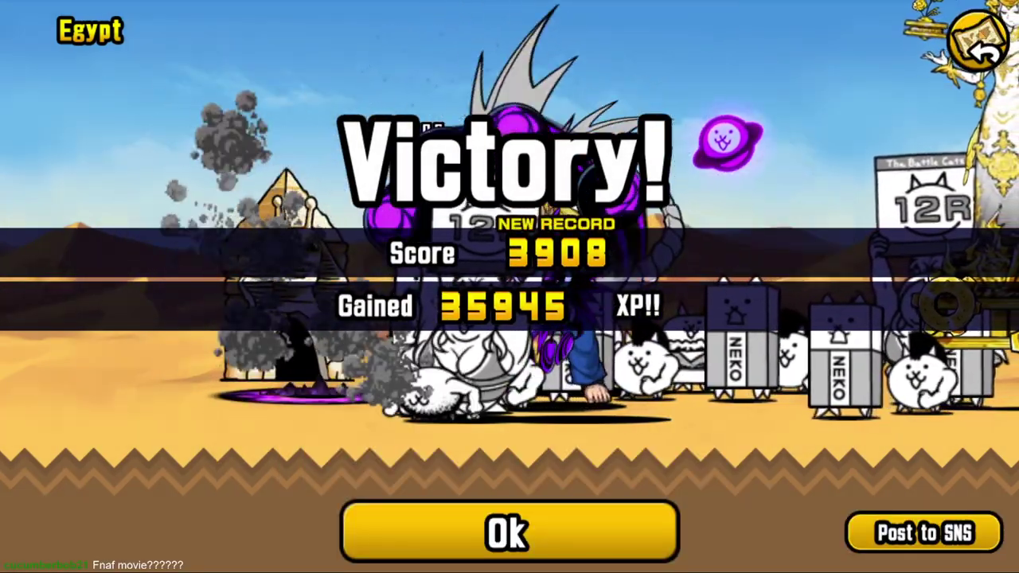
{"action": "left_click", "coordinate": [621, 531]}
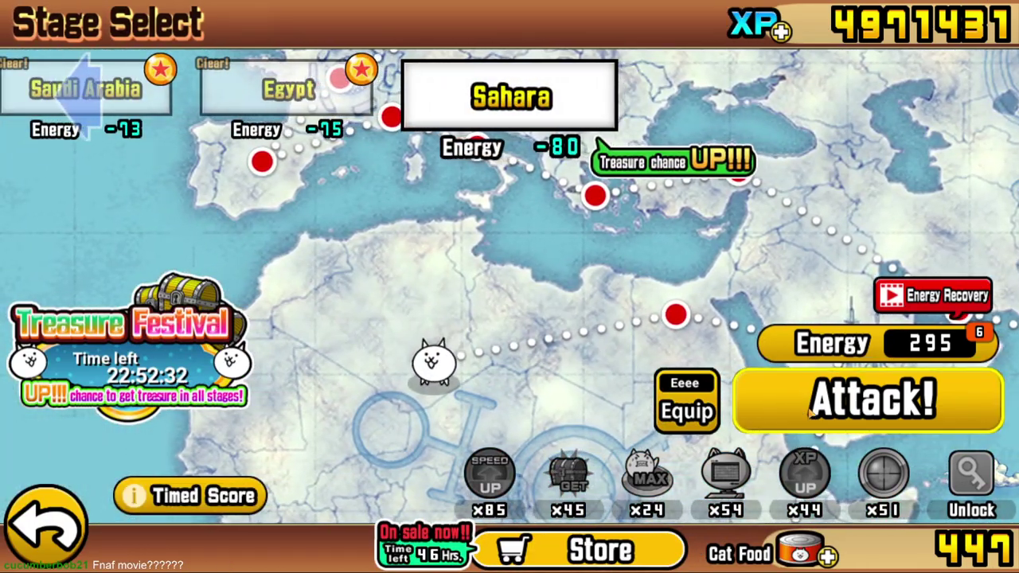
- Start the Sahara stage with an opening wave led by an Eraser Cat, and upgrade the Worker Cat to Level 2
{"action": "left_click", "coordinate": [809, 412]}
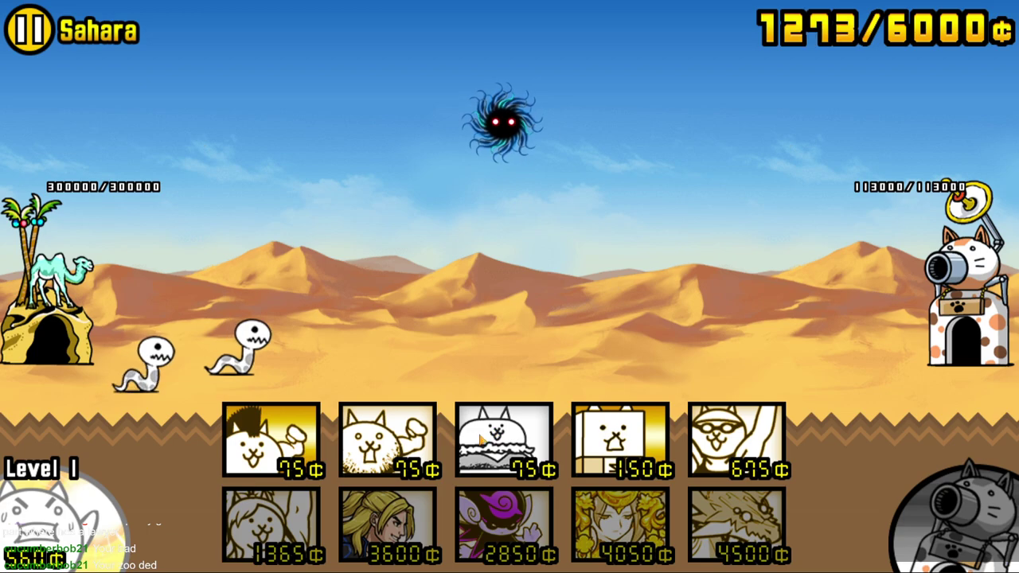
{"action": "left_click", "coordinate": [621, 438]}
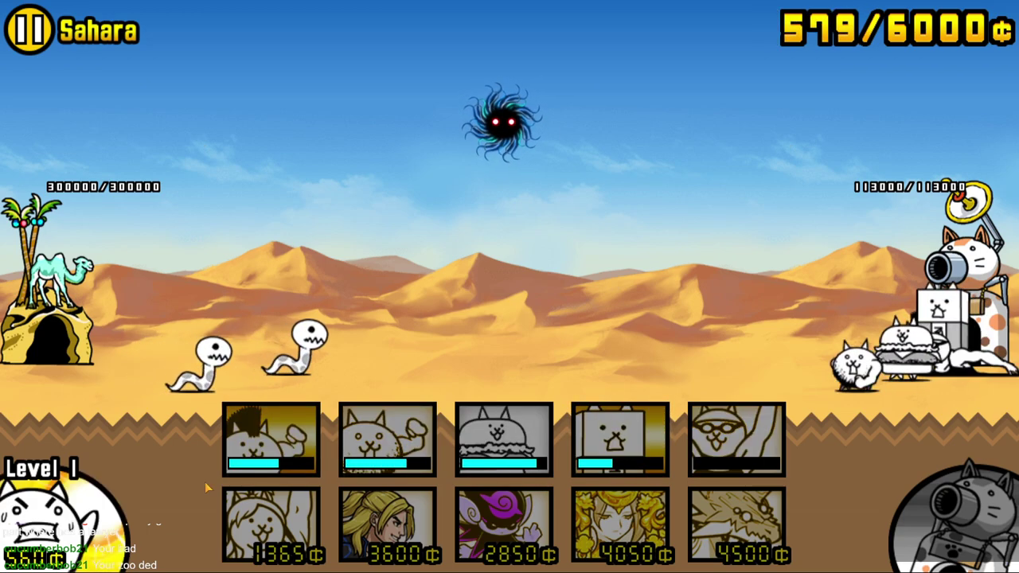
{"action": "left_click", "coordinate": [64, 518]}
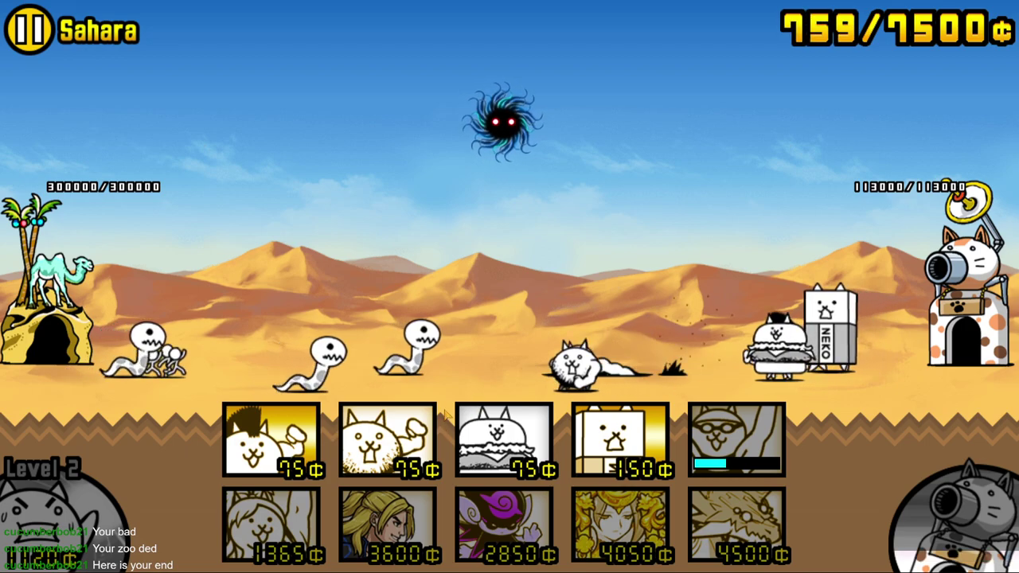
- Deploy the 75¢ burger, bearded and mohawk cats, followed by a 150¢ Eraser Cat
{"action": "left_click", "coordinate": [505, 445]}
{"action": "left_click", "coordinate": [387, 437]}
{"action": "left_click", "coordinate": [271, 438]}
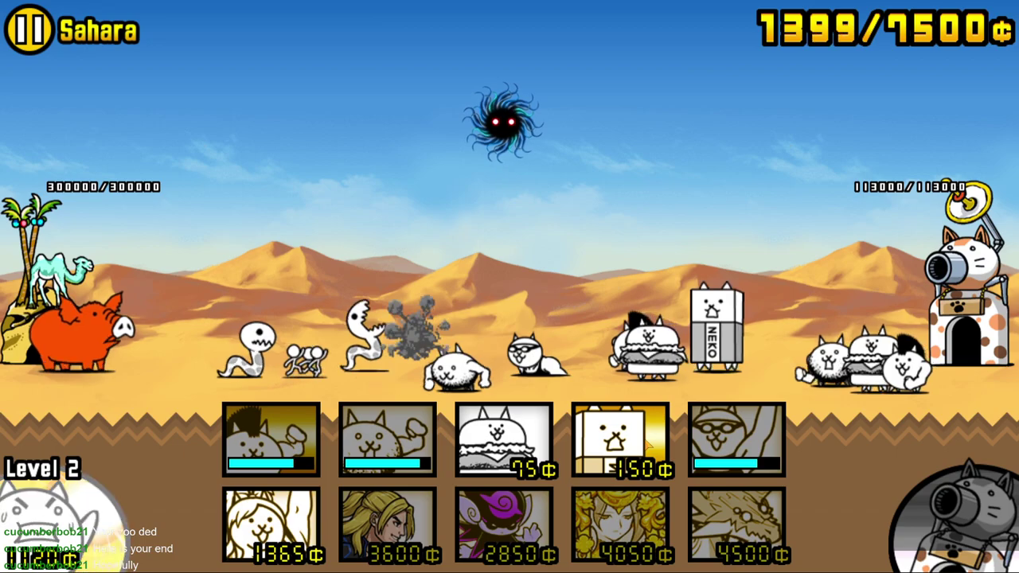
{"action": "left_click", "coordinate": [620, 438]}
- Upgrade the Worker Cat three times, up to Level 5
{"action": "left_click", "coordinate": [63, 517]}
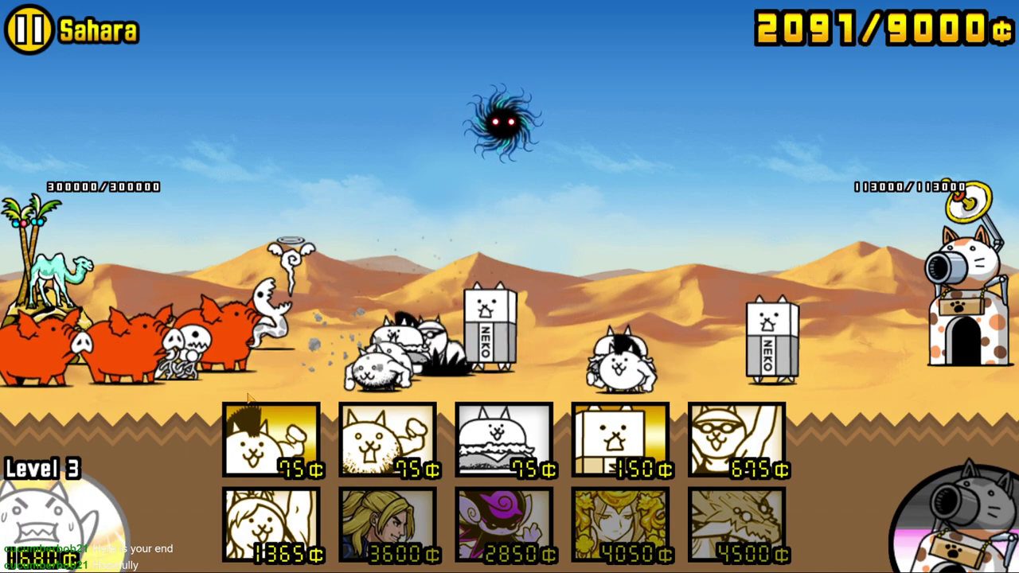
{"action": "left_click", "coordinate": [106, 527]}
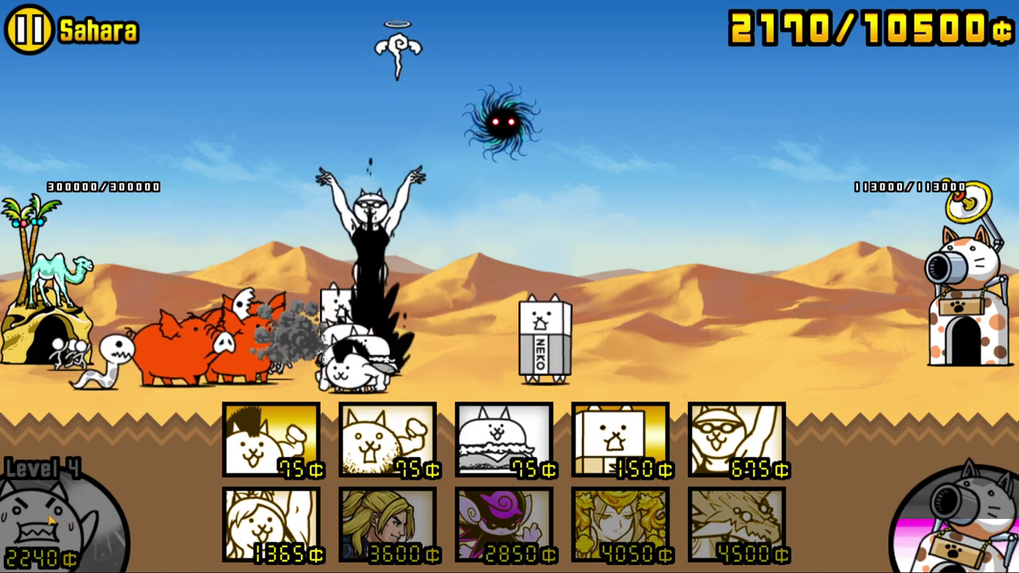
{"action": "left_click", "coordinate": [37, 512]}
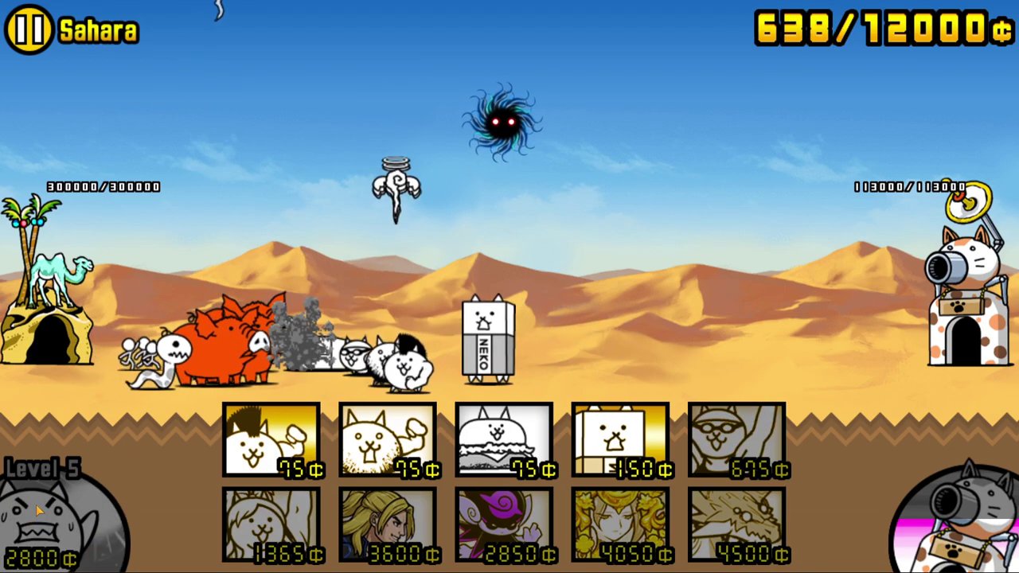
- Rebuild the thinning front line with one each of the burger, bearded, Eraser and mohawk cats
{"action": "left_click", "coordinate": [503, 439]}
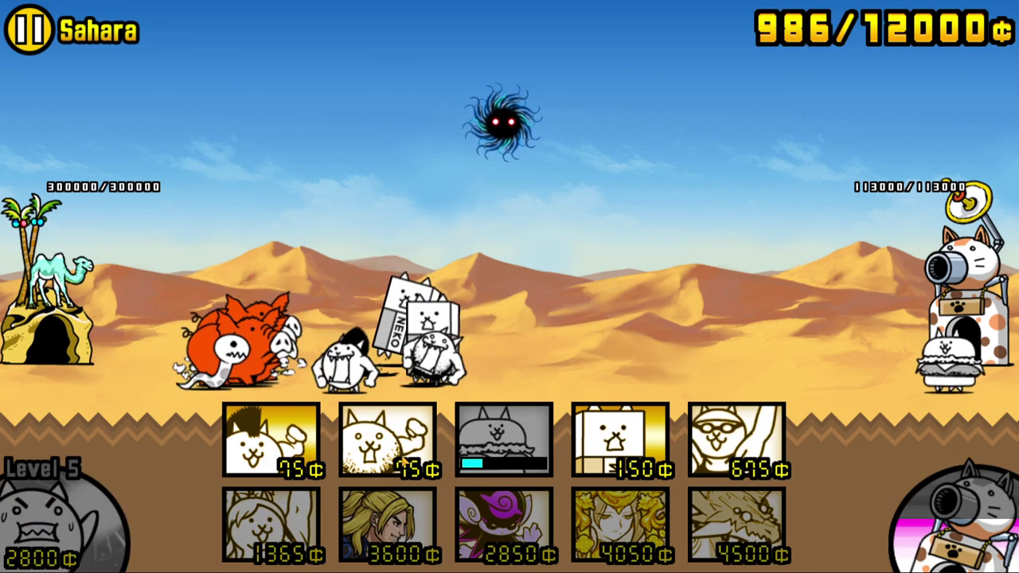
{"action": "left_click", "coordinate": [387, 440]}
{"action": "left_click", "coordinate": [619, 439]}
{"action": "left_click", "coordinate": [271, 439]}
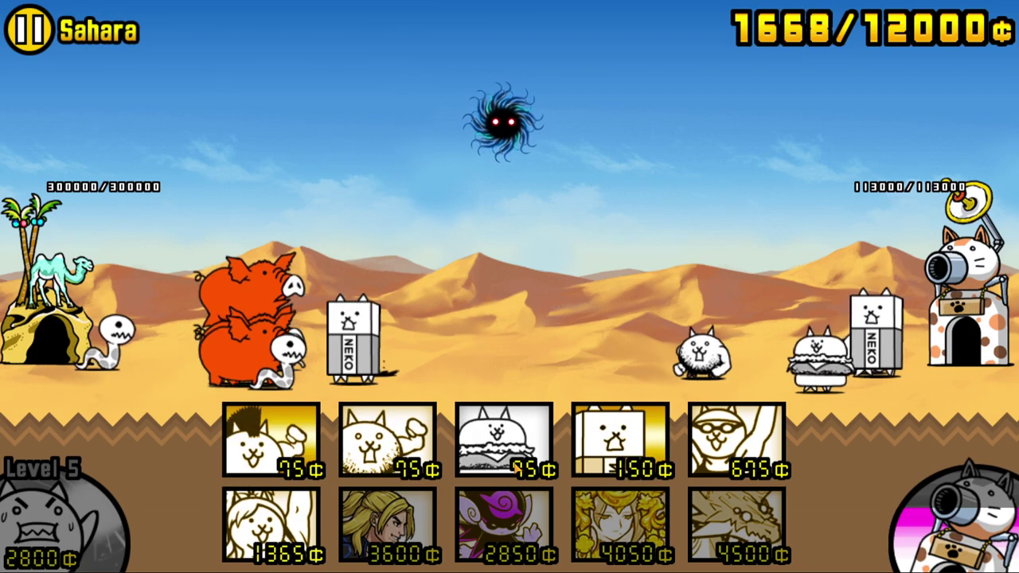
- Send two more rounds of the 75¢ burger, bearded and mohawk cats, and upgrade the Worker Cat to Level 6
{"action": "left_click", "coordinate": [515, 450]}
{"action": "left_click", "coordinate": [387, 445]}
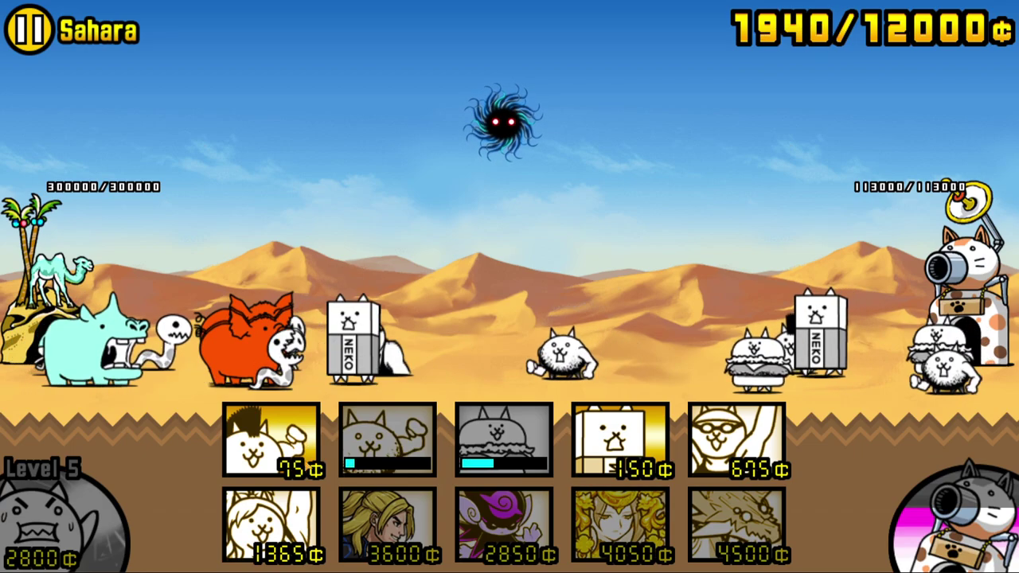
{"action": "left_click", "coordinate": [271, 444]}
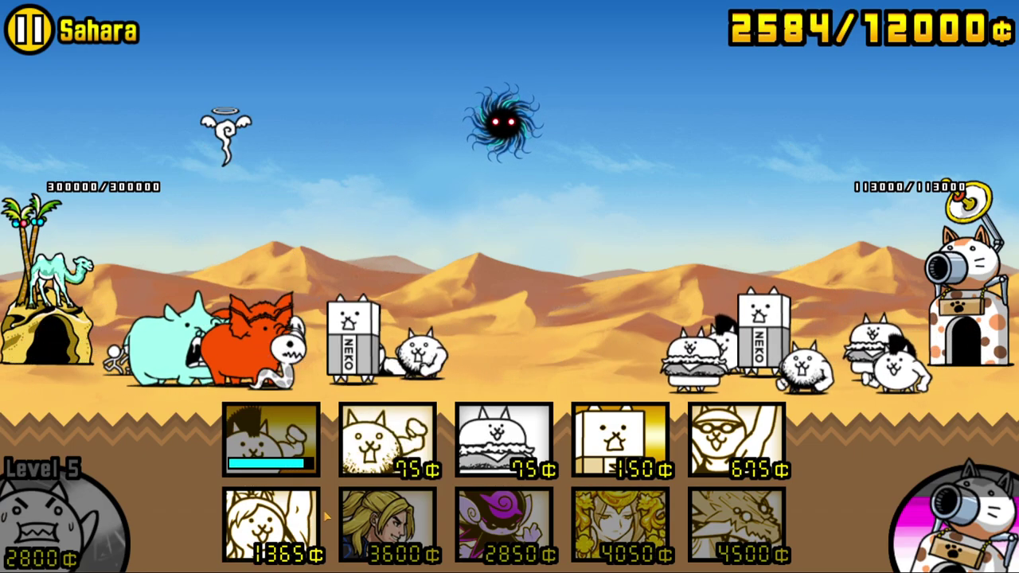
{"action": "left_click", "coordinate": [486, 458]}
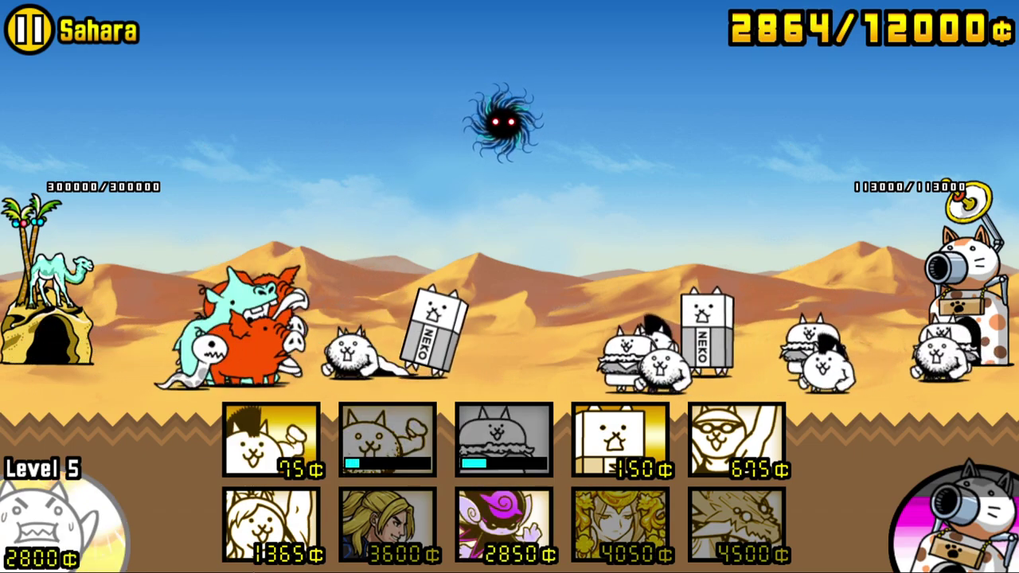
{"action": "left_click", "coordinate": [270, 444]}
{"action": "left_click", "coordinate": [63, 517]}
{"action": "left_click", "coordinate": [428, 467]}
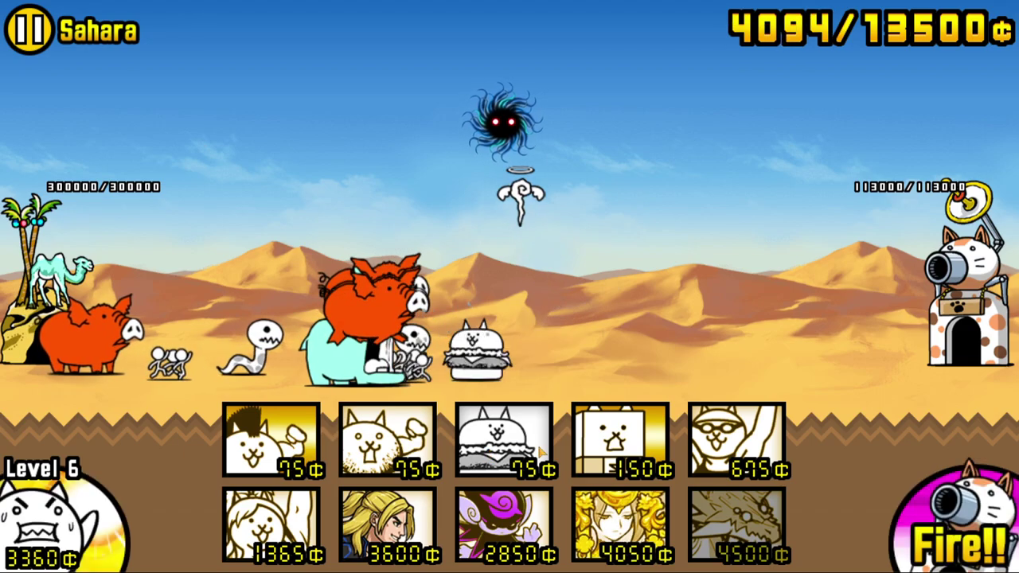
- Fire the cat cannon at the advancing pigs and hippo, and deploy new Eraser, burger, bearded and mohawk cats
{"action": "left_click", "coordinate": [955, 526]}
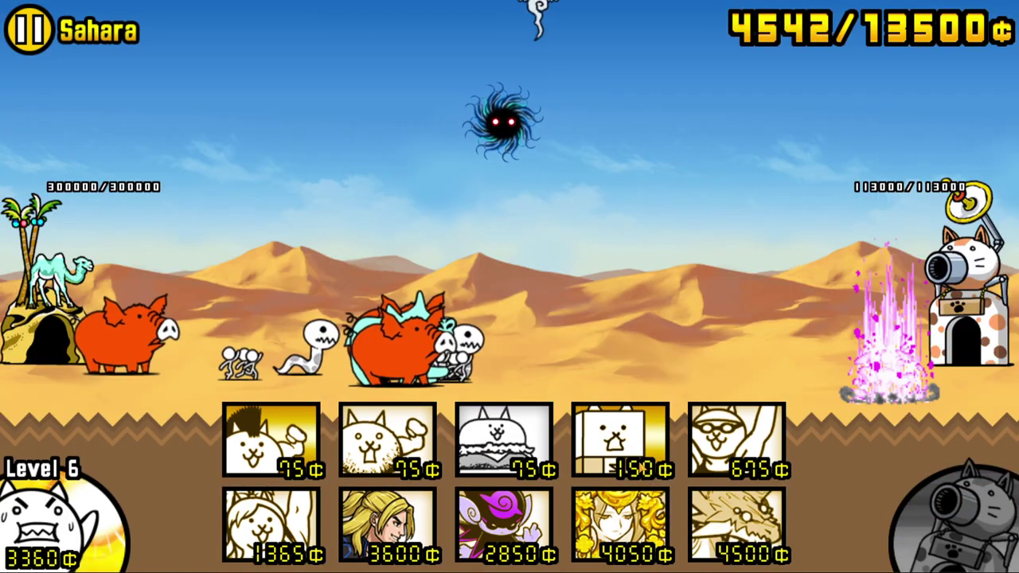
{"action": "left_click", "coordinate": [620, 440]}
{"action": "left_click", "coordinate": [504, 439]}
{"action": "left_click", "coordinate": [387, 440]}
{"action": "left_click", "coordinate": [271, 439]}
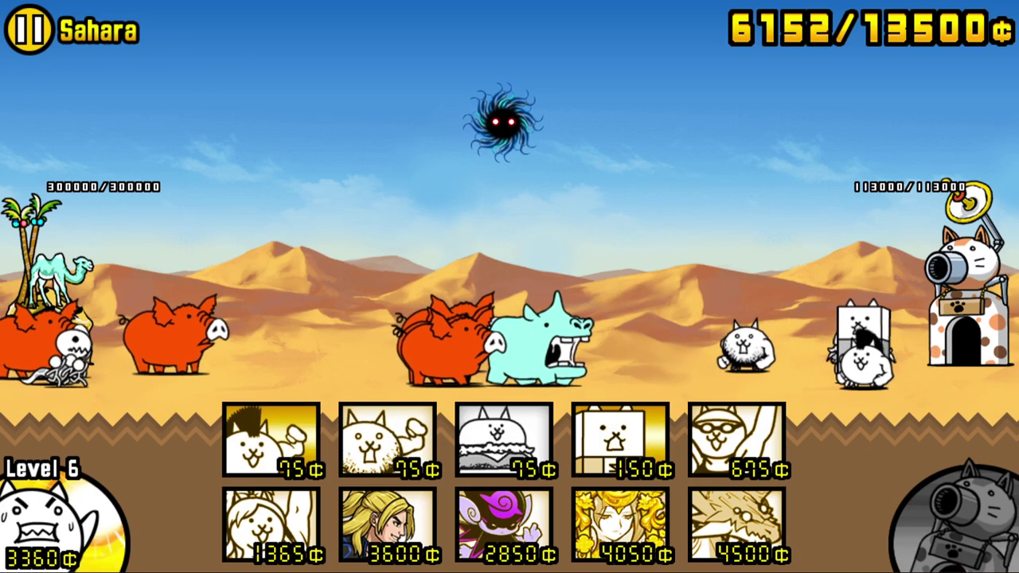
- Deploy the 4500¢ dragon attacker near the base, supported by a 675¢ swimmer, an Eraser Cat and the three 75¢ cats
{"action": "left_click", "coordinate": [504, 440]}
{"action": "left_click", "coordinate": [388, 439]}
{"action": "left_click", "coordinate": [271, 440]}
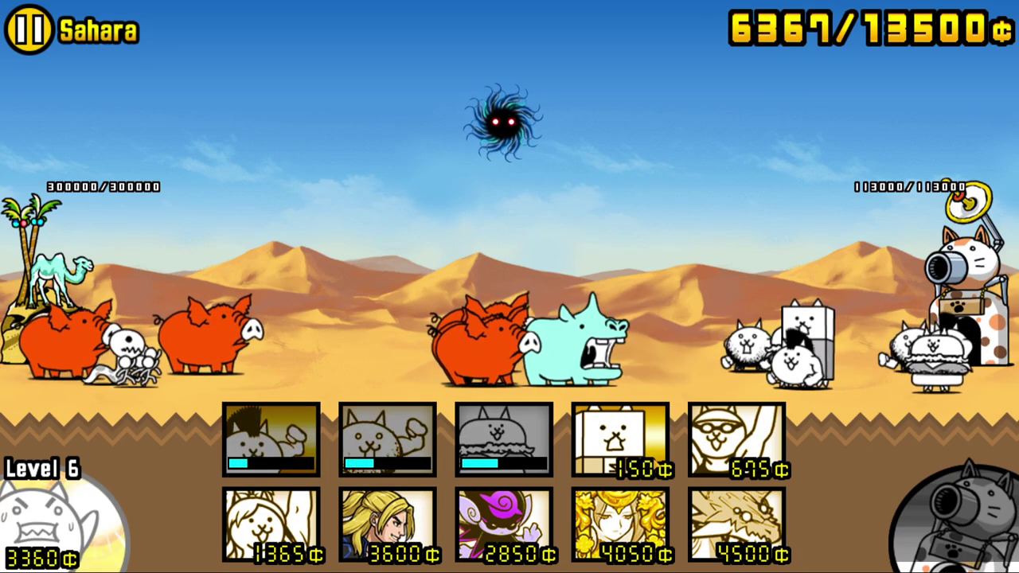
{"action": "left_click", "coordinate": [620, 439]}
{"action": "left_click", "coordinate": [737, 440]}
{"action": "left_click", "coordinate": [737, 525]}
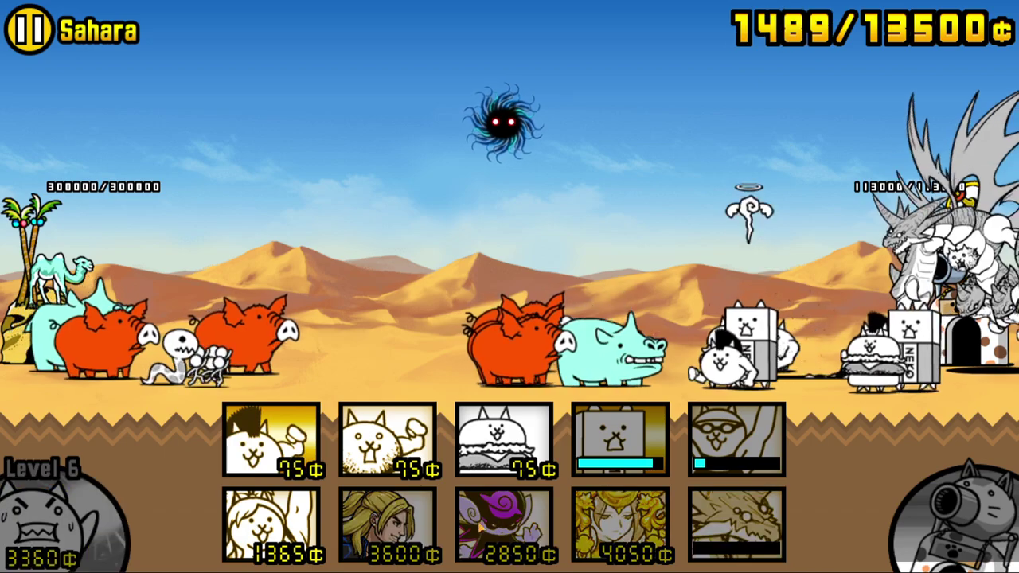
- Deploy the 3600¢ blond fighter behind a wave of burger, bearded, mohawk and Eraser cats
{"action": "left_click", "coordinate": [504, 439]}
{"action": "left_click", "coordinate": [388, 440]}
{"action": "left_click", "coordinate": [271, 439]}
{"action": "left_click", "coordinate": [620, 440]}
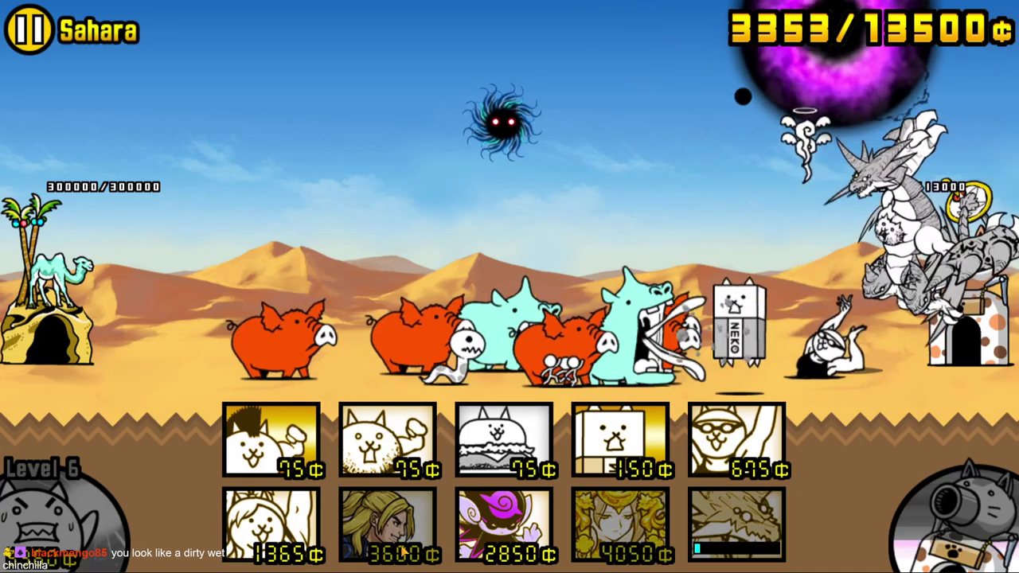
{"action": "left_click", "coordinate": [404, 551]}
{"action": "left_click", "coordinate": [388, 522]}
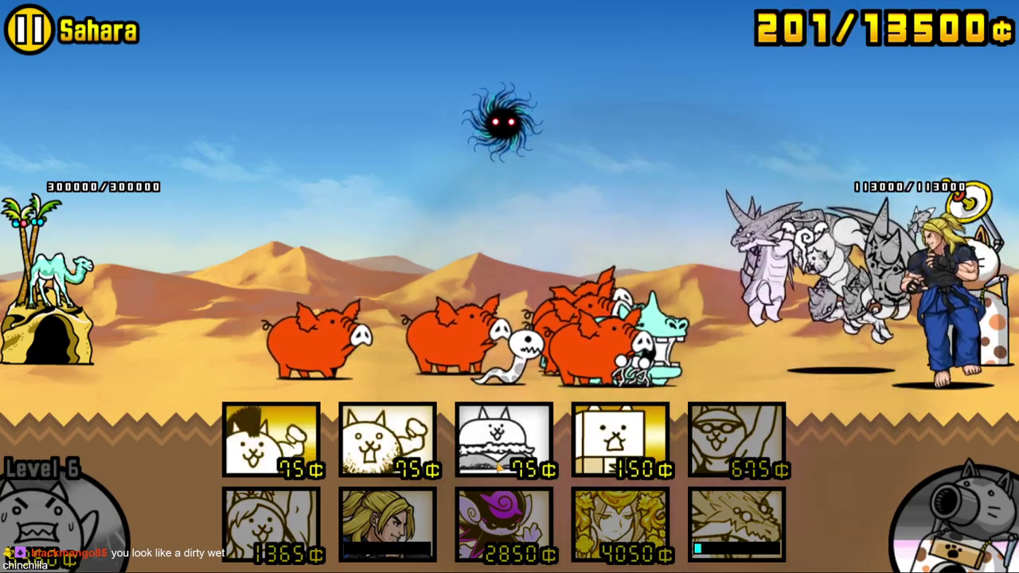
- Support the blond fighter with burger, bearded, mohawk and Eraser cats plus a 675¢ swimmer cat
{"action": "left_click", "coordinate": [504, 438]}
{"action": "left_click", "coordinate": [387, 438]}
{"action": "left_click", "coordinate": [271, 438]}
{"action": "left_click", "coordinate": [620, 438]}
{"action": "left_click", "coordinate": [736, 438]}
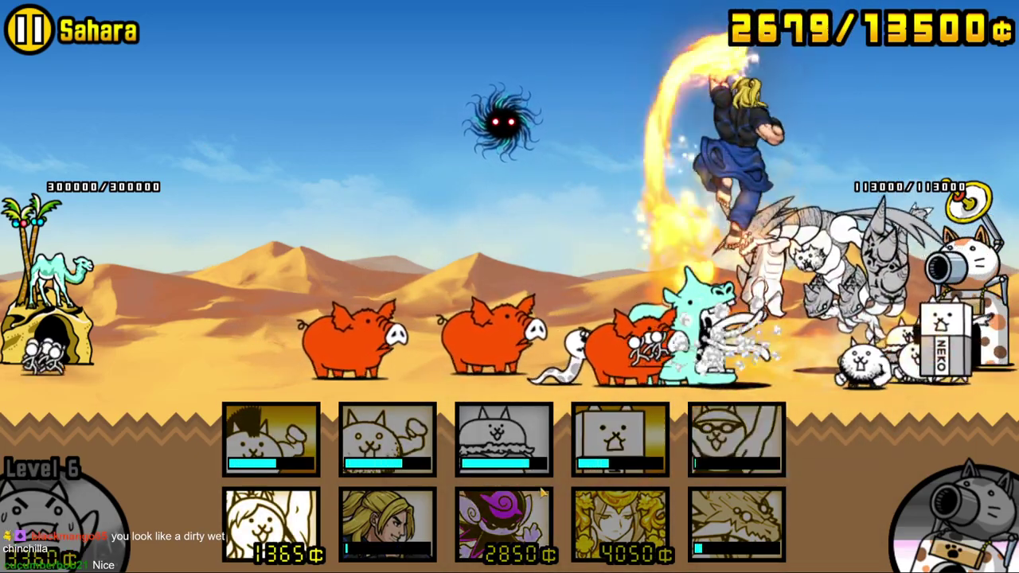
- Deploy the 1365¢ sign-carrying cat, and shield it with two Eraser Cats and more burger, bearded and mohawk cats
{"action": "left_click", "coordinate": [271, 521]}
{"action": "left_click", "coordinate": [387, 446]}
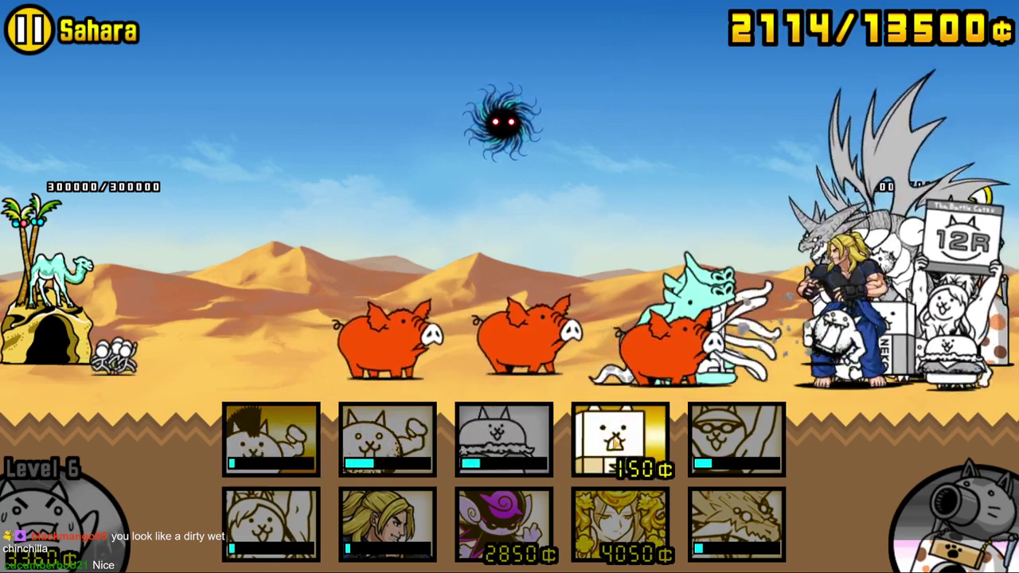
{"action": "left_click", "coordinate": [613, 450]}
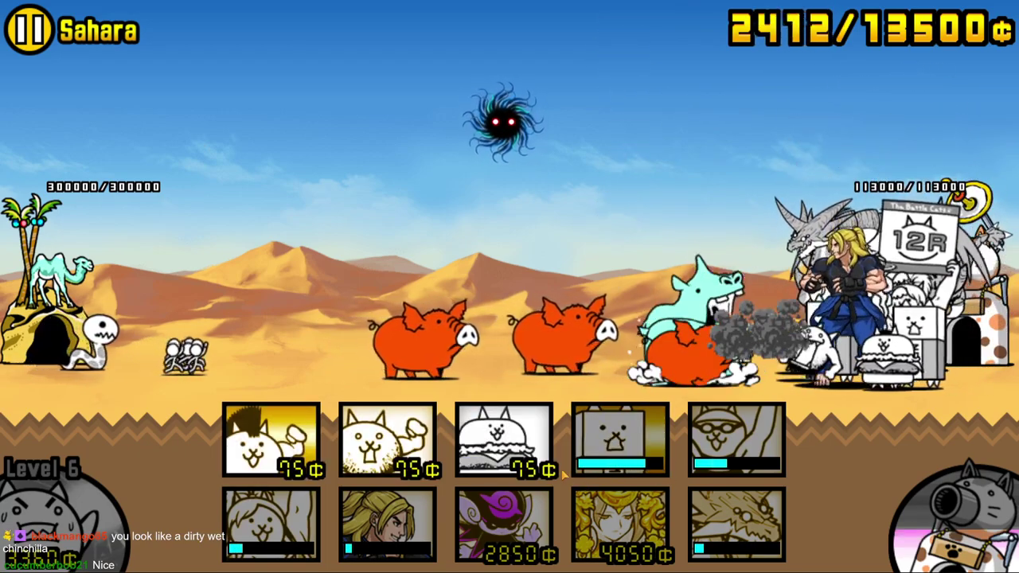
{"action": "left_click", "coordinate": [504, 442]}
{"action": "left_click", "coordinate": [388, 446]}
{"action": "left_click", "coordinate": [270, 442]}
{"action": "left_click", "coordinate": [613, 446]}
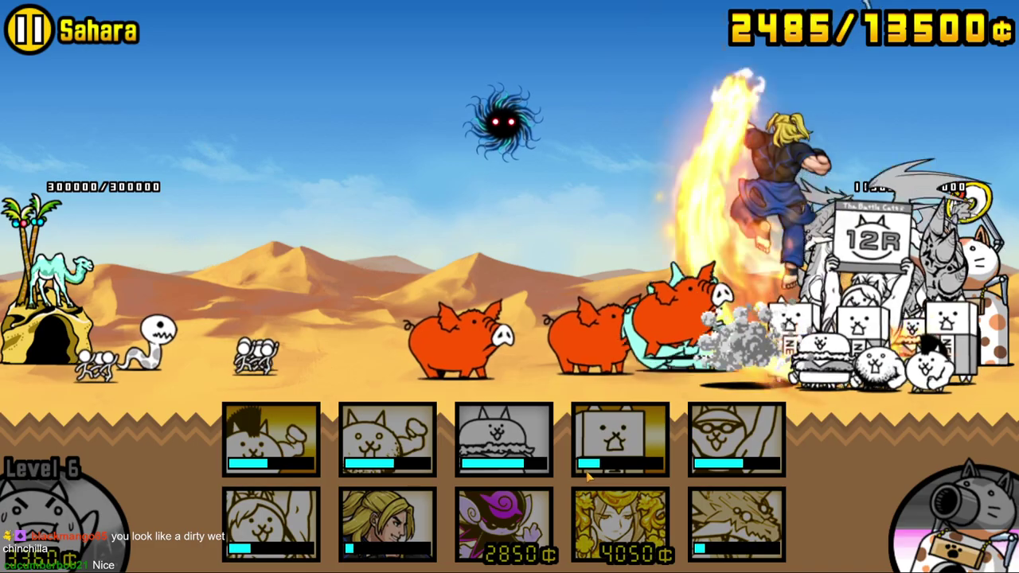
- Deploy the 2850¢ purple attacker, backed by burger, bearded, mohawk and Eraser cats
{"action": "left_click", "coordinate": [504, 442]}
{"action": "left_click", "coordinate": [388, 442]}
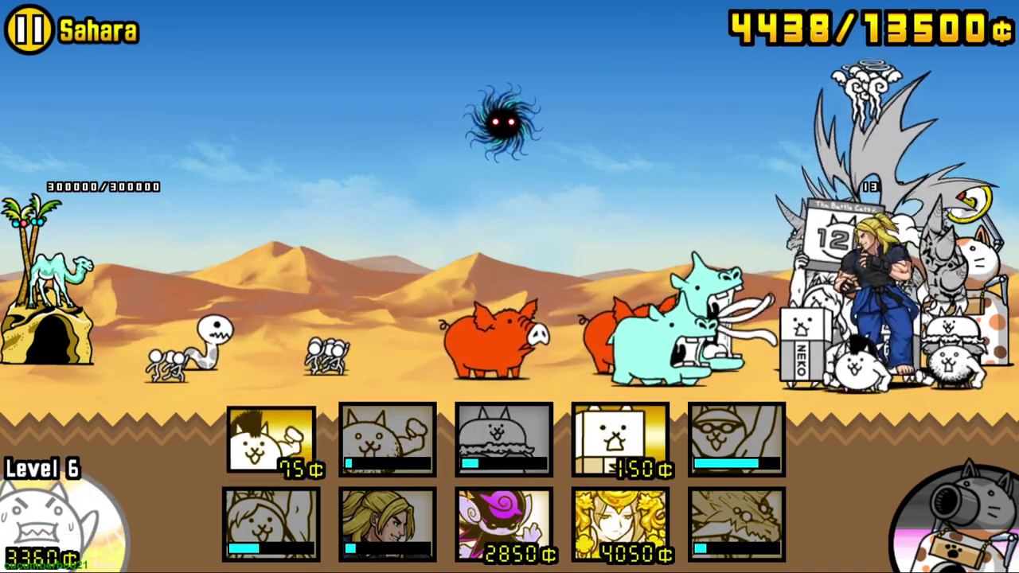
{"action": "left_click", "coordinate": [271, 442]}
{"action": "left_click", "coordinate": [504, 524]}
{"action": "left_click", "coordinate": [620, 442]}
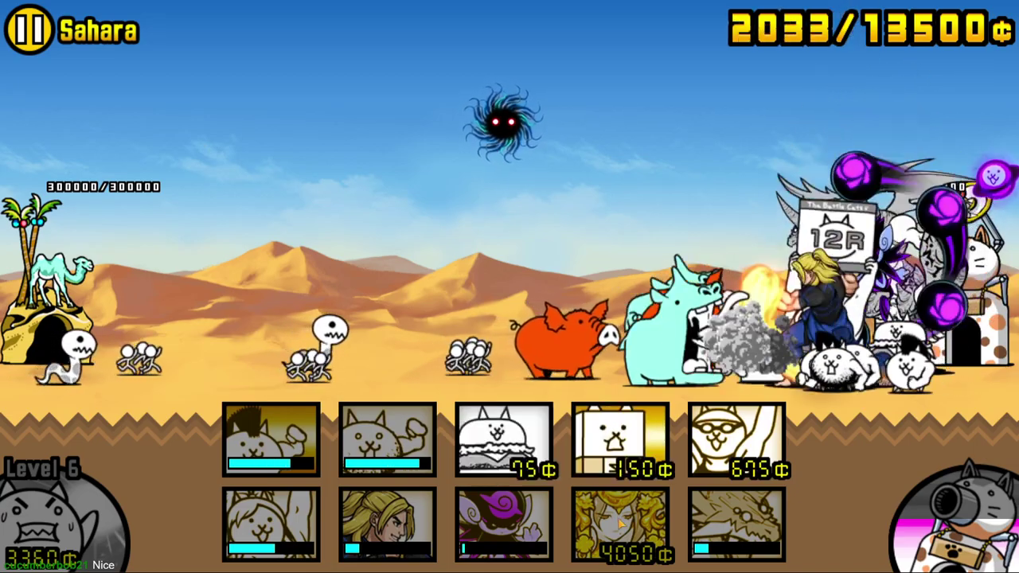
- Hold the line near the base with Eraser, burger, bearded and mohawk cats and another 675¢ swimmer cat
{"action": "left_click", "coordinate": [620, 442]}
{"action": "left_click", "coordinate": [504, 442]}
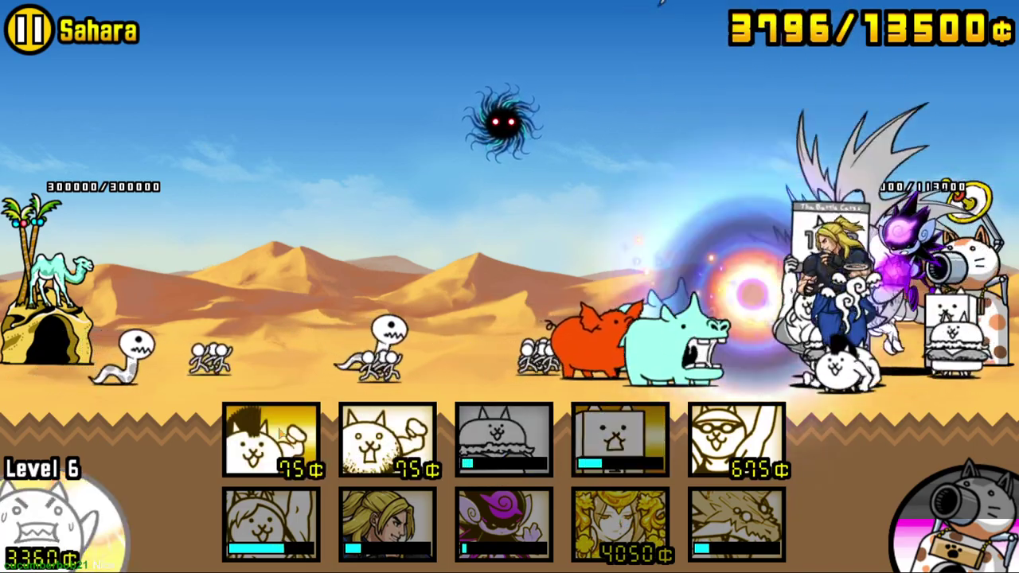
{"action": "left_click", "coordinate": [388, 442]}
{"action": "left_click", "coordinate": [271, 442]}
{"action": "left_click", "coordinate": [736, 441]}
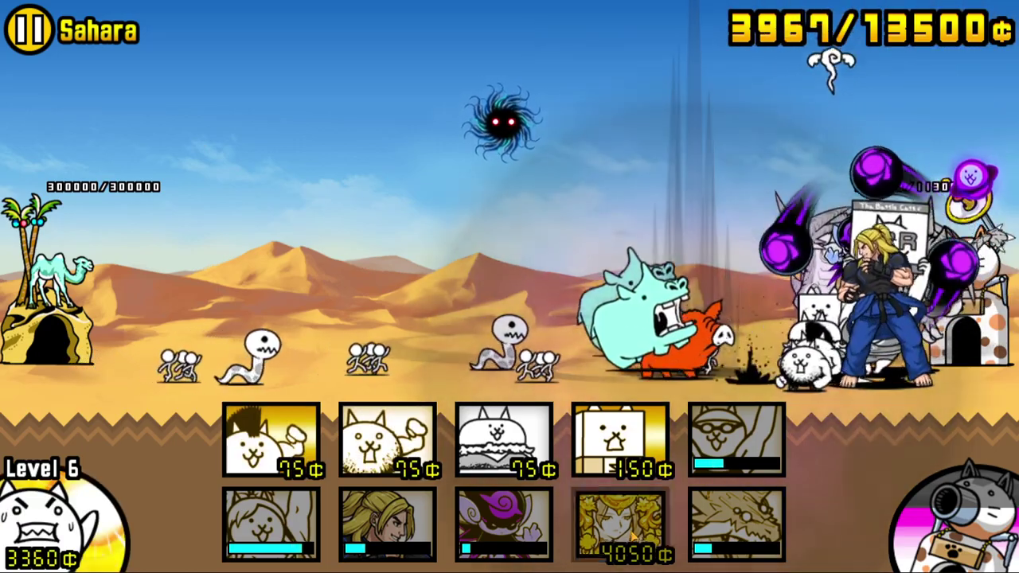
- Deploy the 4050¢ golden goddess attacker, screened by one Eraser Cat and the three 75¢ cats
{"action": "left_click", "coordinate": [621, 524]}
{"action": "left_click", "coordinate": [621, 442]}
{"action": "left_click", "coordinate": [504, 442]}
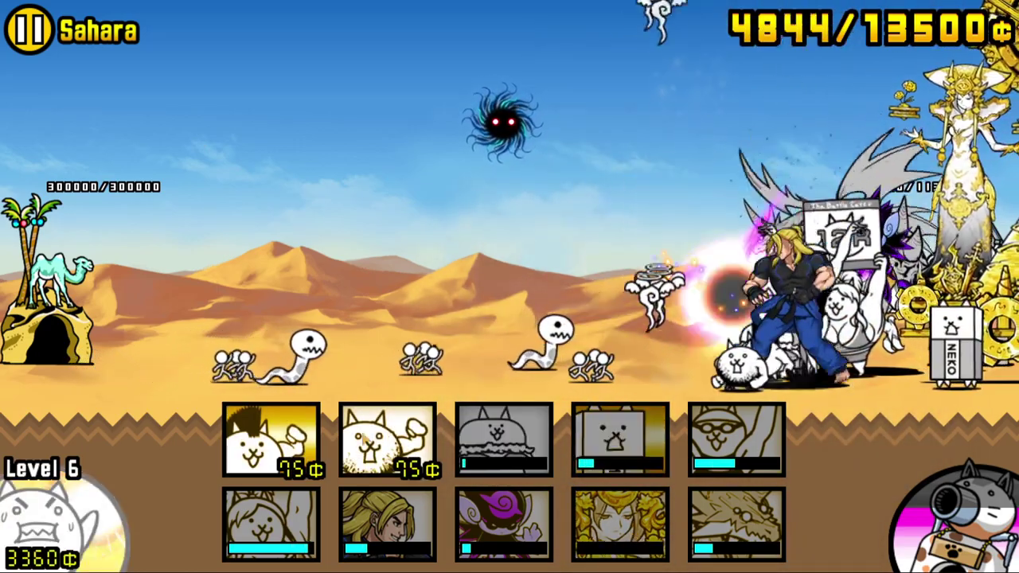
{"action": "left_click", "coordinate": [388, 442]}
{"action": "left_click", "coordinate": [271, 442]}
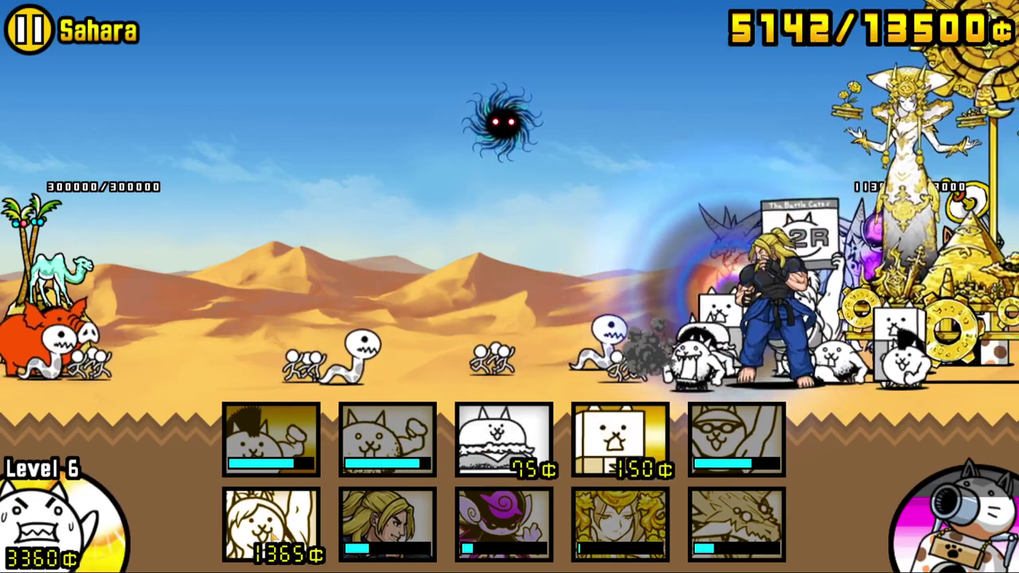
- Deploy a second 1365¢ sign-carrying cat, and upgrade the Worker Cat twice to the maximum Level 8
{"action": "left_click", "coordinate": [271, 524]}
{"action": "left_click", "coordinate": [60, 518]}
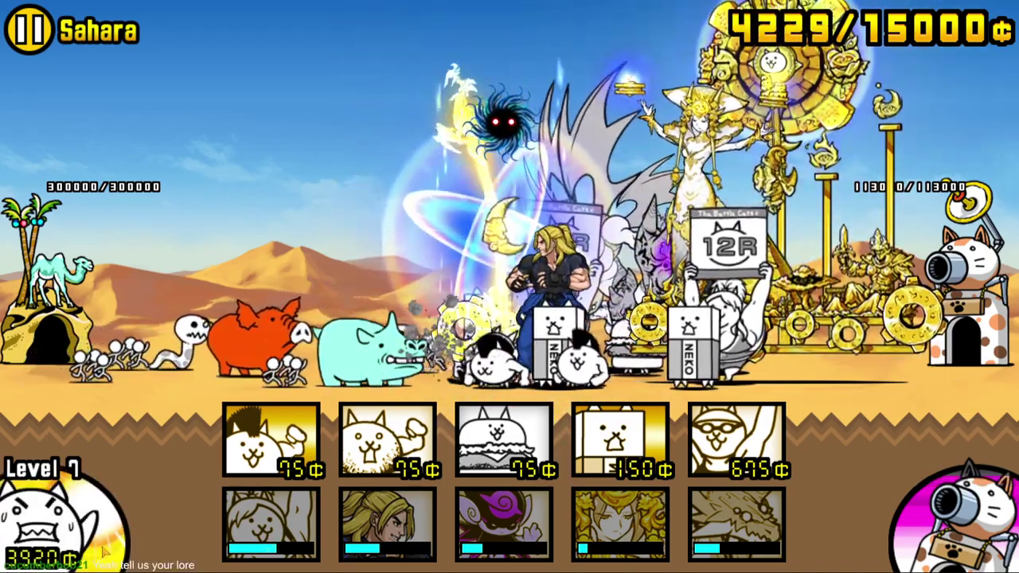
{"action": "left_click", "coordinate": [105, 551]}
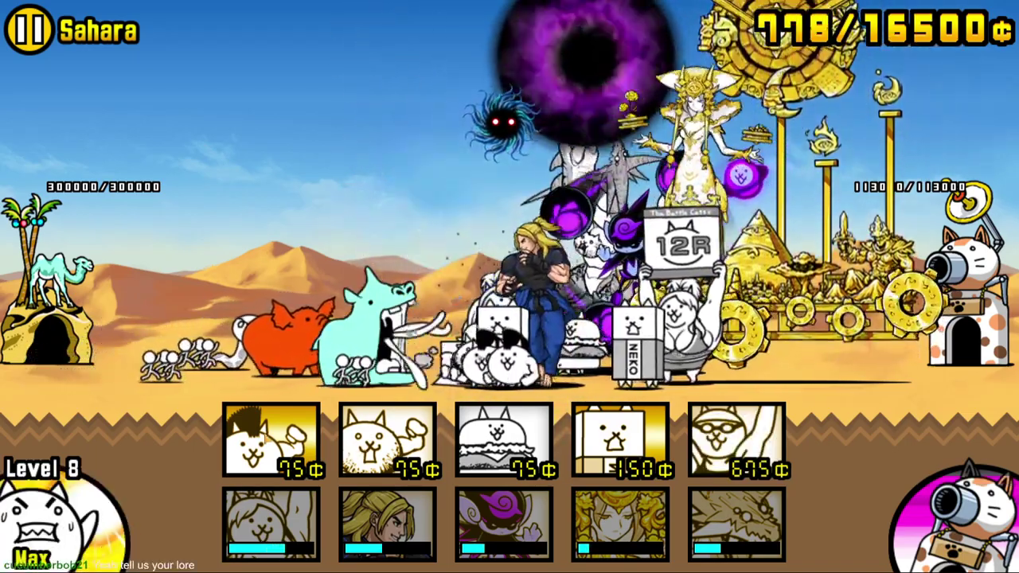
- Send two consecutive rounds of bearded, mohawk, Eraser and burger cats, with one 675¢ swimmer cat, behind the advancing attackers
{"action": "left_click", "coordinate": [388, 441]}
{"action": "left_click", "coordinate": [272, 441]}
{"action": "left_click", "coordinate": [620, 440]}
{"action": "left_click", "coordinate": [736, 440]}
{"action": "left_click", "coordinate": [504, 440]}
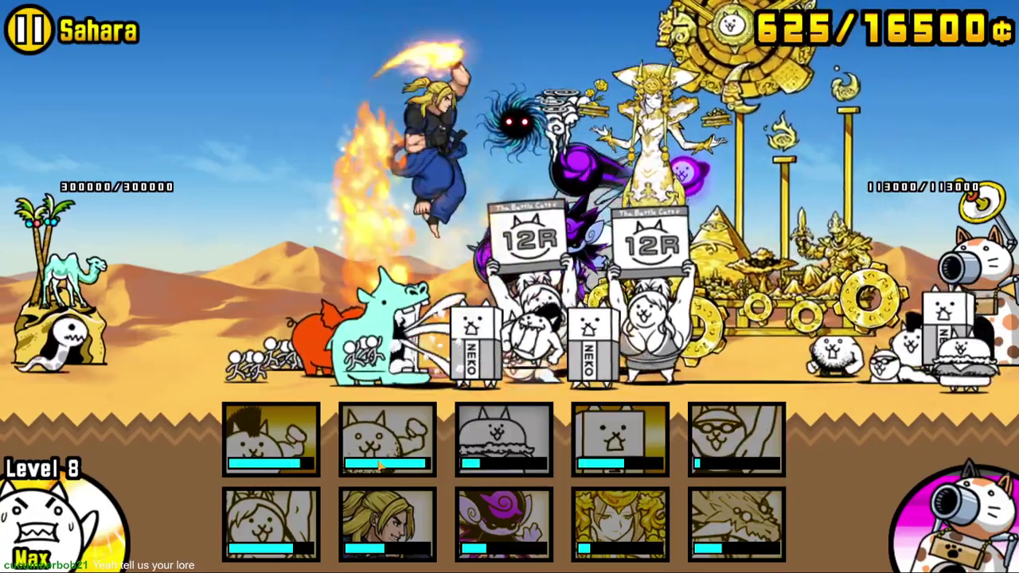
{"action": "left_click", "coordinate": [272, 440]}
{"action": "left_click", "coordinate": [620, 440]}
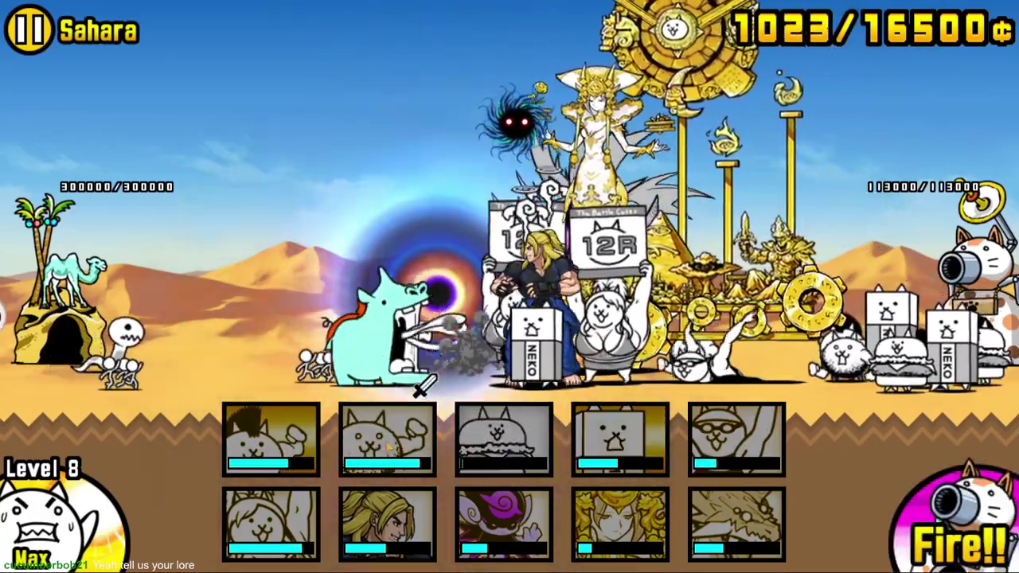
{"action": "left_click", "coordinate": [504, 440]}
{"action": "left_click", "coordinate": [388, 441]}
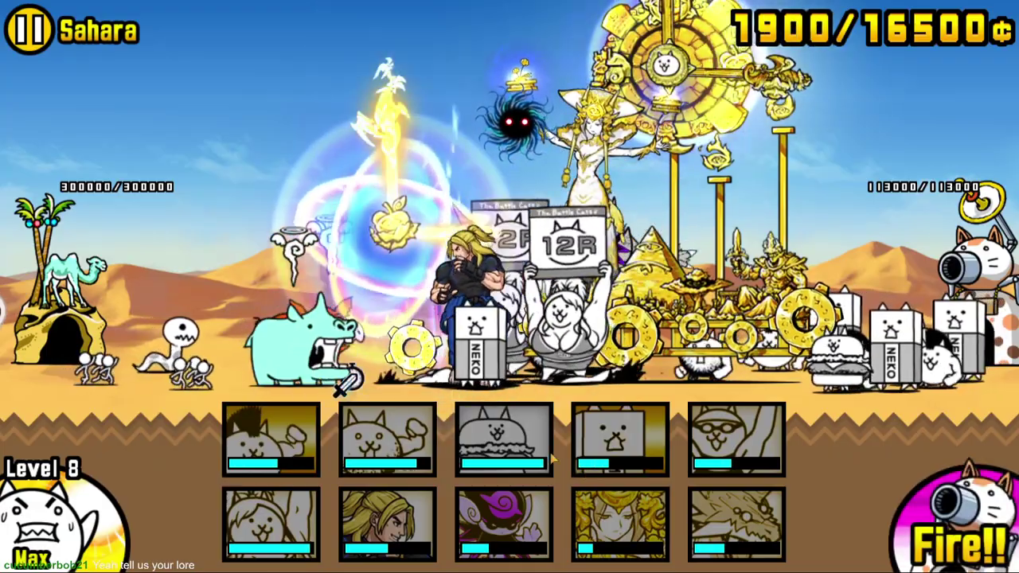
- Deploy a third 1365¢ sign-carrying cat, along with an Eraser Cat and repeated bearded, burger and mohawk cats
{"action": "left_click", "coordinate": [388, 440]}
{"action": "left_click", "coordinate": [504, 441]}
{"action": "left_click", "coordinate": [272, 440]}
{"action": "left_click", "coordinate": [271, 526]}
{"action": "left_click", "coordinate": [621, 440]}
{"action": "left_click", "coordinate": [388, 440]}
{"action": "left_click", "coordinate": [504, 440]}
{"action": "left_click", "coordinate": [272, 440]}
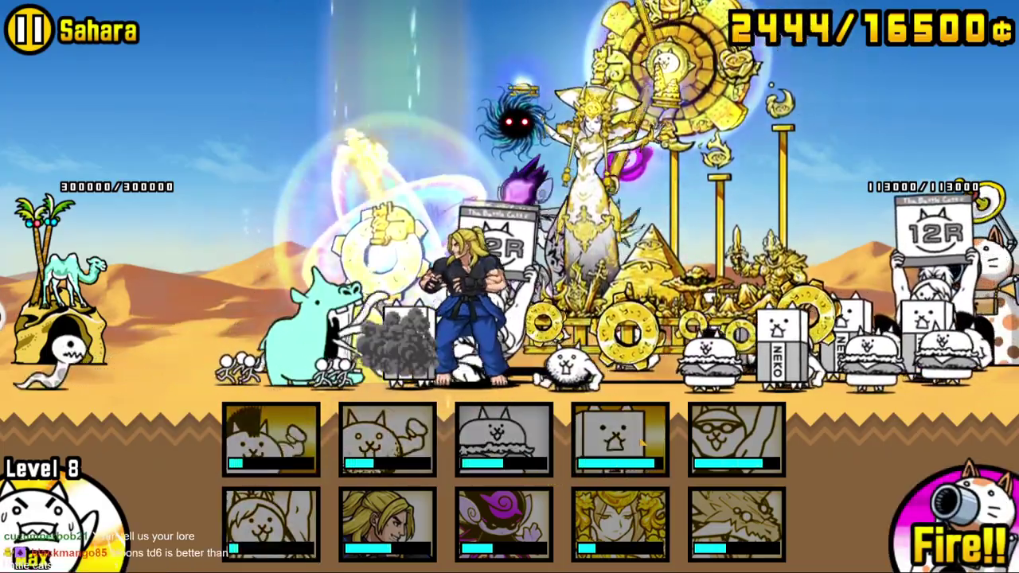
- Send Eraser, burger, mohawk and bearded cats, plus one 675¢ swimmer cat, to support the front-line attackers
{"action": "left_click", "coordinate": [620, 440]}
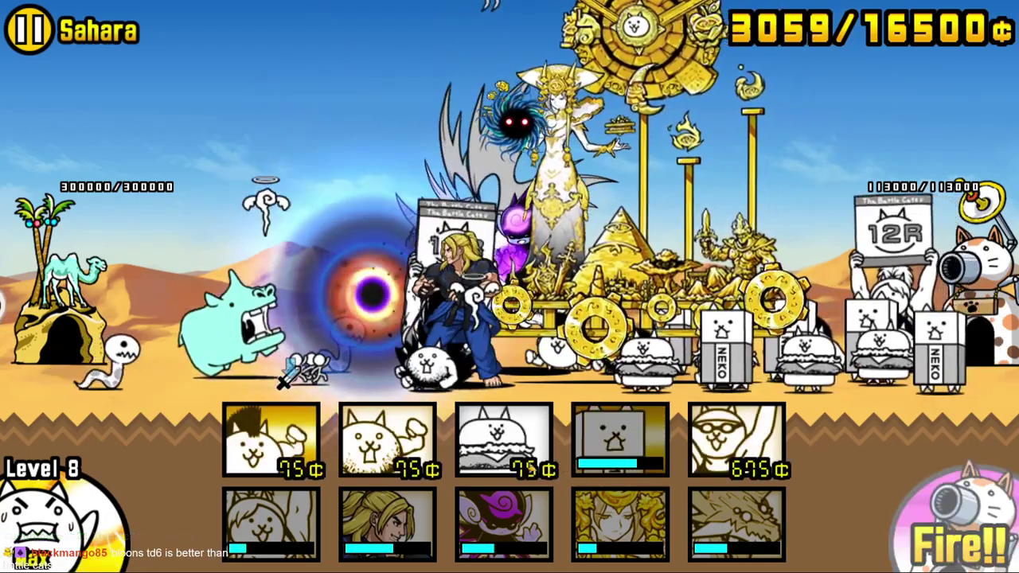
{"action": "left_click", "coordinate": [504, 440]}
{"action": "left_click", "coordinate": [271, 440]}
{"action": "left_click", "coordinate": [387, 441]}
{"action": "left_click", "coordinate": [621, 440]}
{"action": "left_click", "coordinate": [736, 440]}
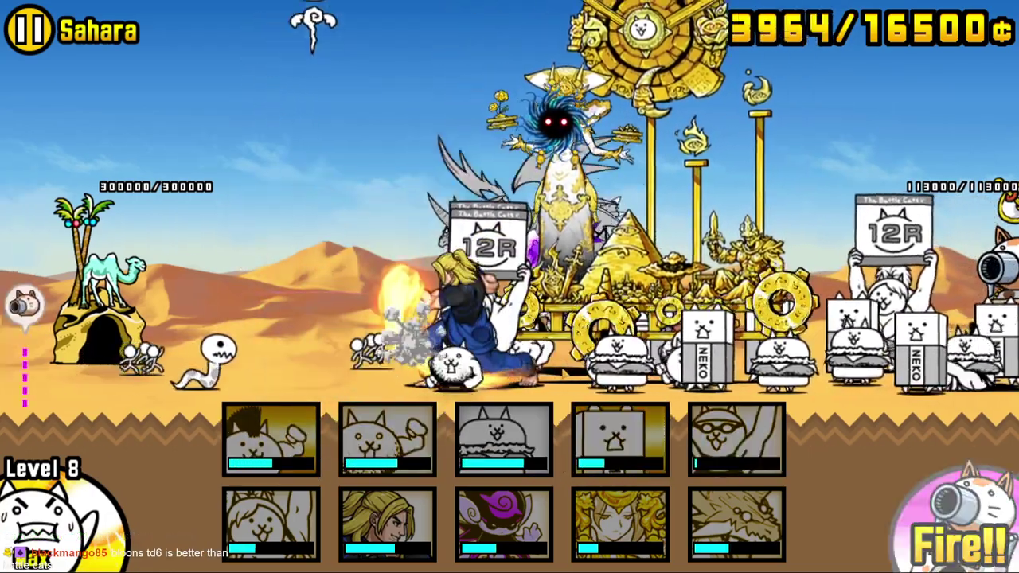
- Deploy two consecutive rounds of 75¢ burger, bearded and mohawk cats, each with a 150¢ Eraser Cat
{"action": "left_click", "coordinate": [504, 438]}
{"action": "left_click", "coordinate": [388, 437]}
{"action": "left_click", "coordinate": [271, 438]}
{"action": "left_click", "coordinate": [620, 438]}
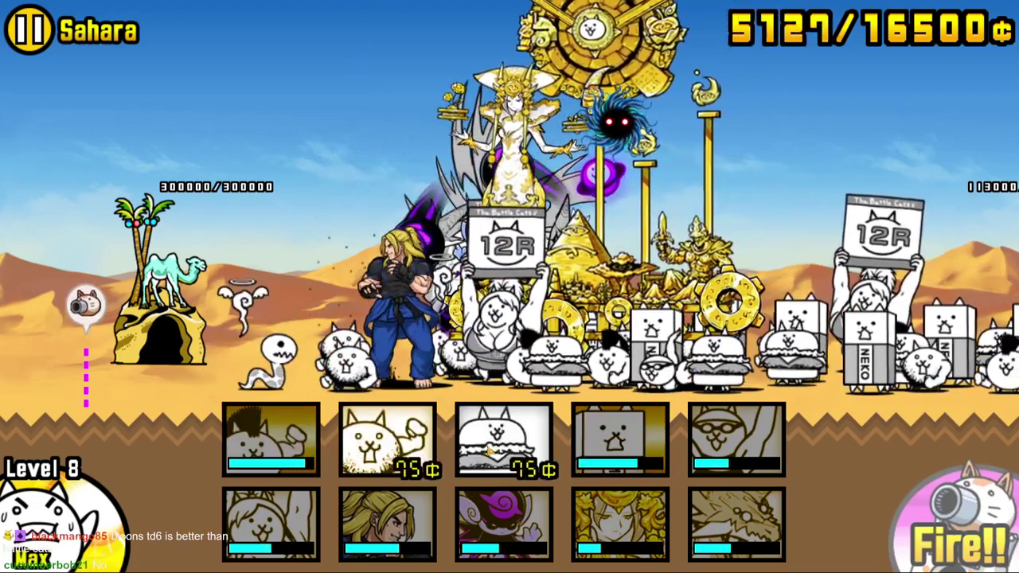
{"action": "left_click", "coordinate": [388, 438]}
{"action": "left_click", "coordinate": [504, 438]}
{"action": "left_click", "coordinate": [270, 438]}
{"action": "left_click", "coordinate": [620, 438]}
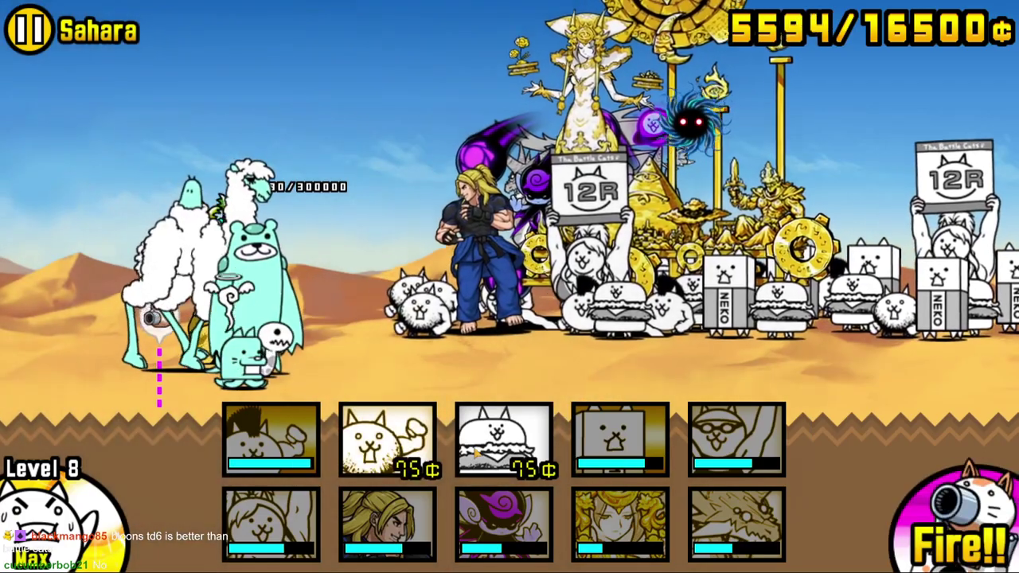
- Send one burger, bearded, mohawk and Eraser cat each, and fire the Cat Cannon at the enemies near their base
{"action": "left_click", "coordinate": [504, 438]}
{"action": "left_click", "coordinate": [388, 438]}
{"action": "left_click", "coordinate": [270, 438]}
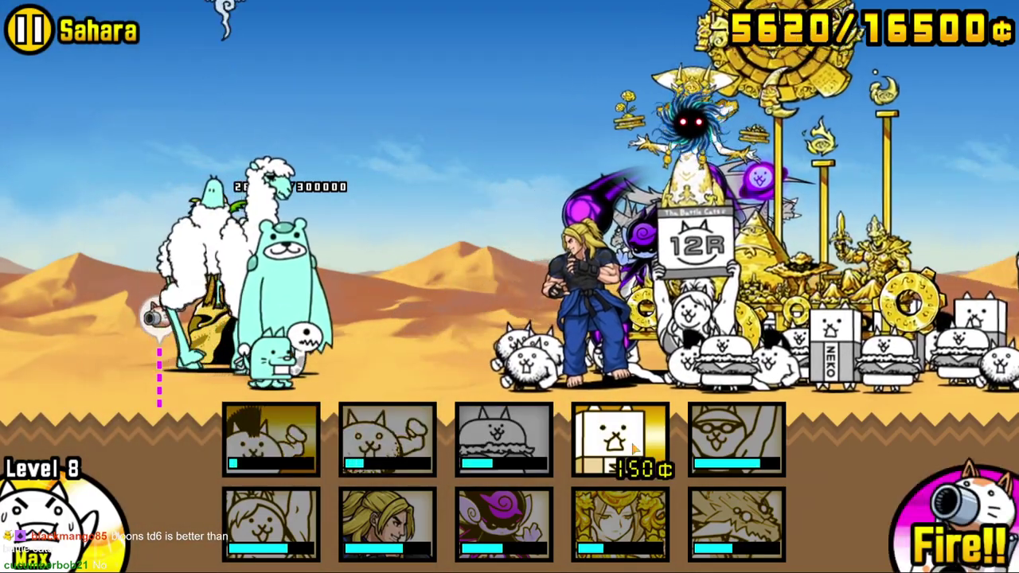
{"action": "left_click", "coordinate": [620, 437]}
{"action": "left_click", "coordinate": [963, 518]}
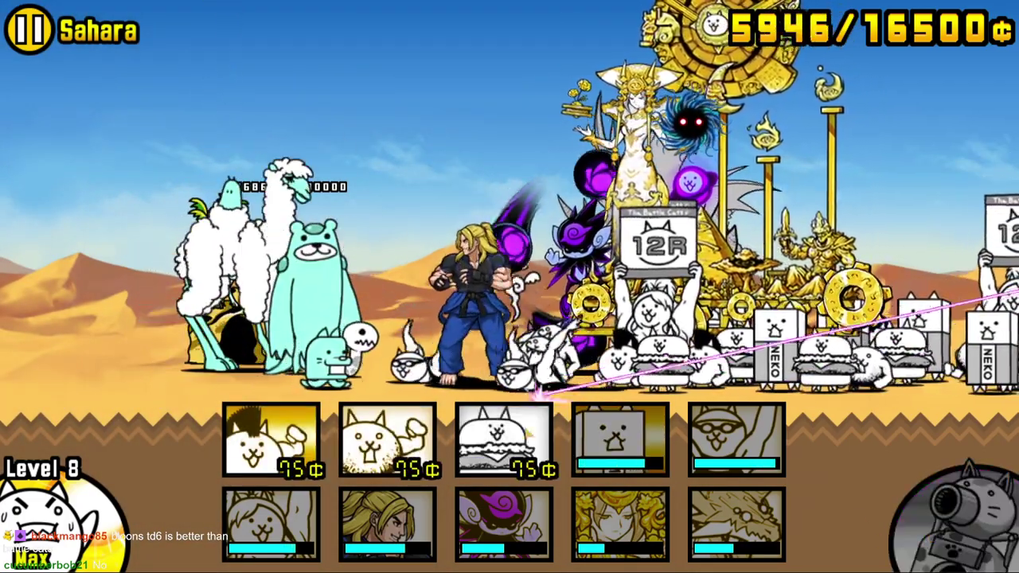
- Deploy another burger, bearded, mohawk and Eraser cat each, together with one 675¢ swimmer cat
{"action": "left_click", "coordinate": [504, 438]}
{"action": "left_click", "coordinate": [387, 438]}
{"action": "left_click", "coordinate": [271, 438]}
{"action": "left_click", "coordinate": [621, 438]}
{"action": "left_click", "coordinate": [736, 438]}
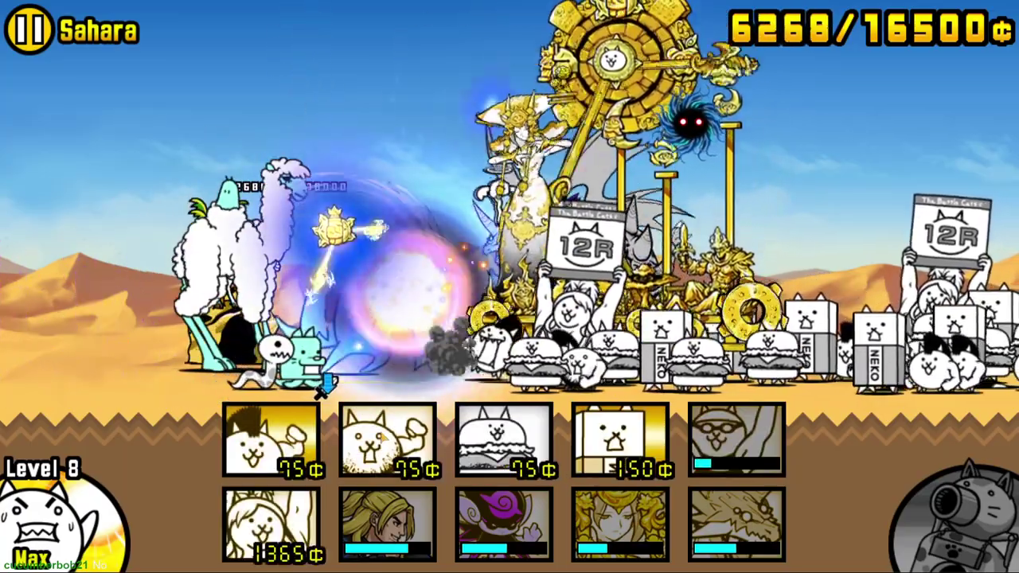
- Deploy a 1365¢ sign-carrying cat behind one burger, bearded, mohawk and Eraser cat each
{"action": "left_click", "coordinate": [504, 438]}
{"action": "left_click", "coordinate": [387, 438]}
{"action": "left_click", "coordinate": [270, 437]}
{"action": "left_click", "coordinate": [621, 438]}
{"action": "left_click", "coordinate": [270, 525]}
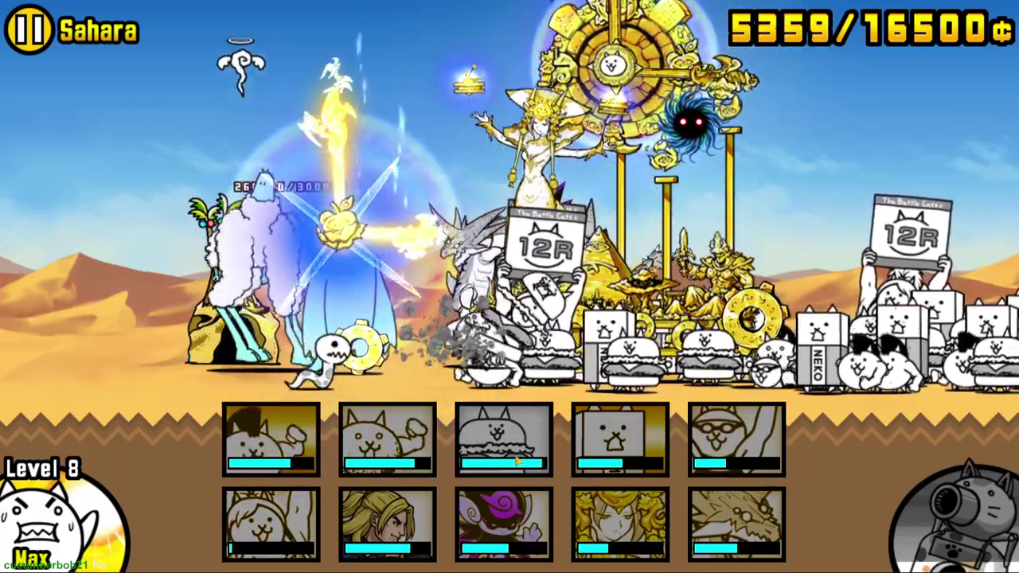
- Send two full rounds of burger, bearded, mohawk and Eraser cats to shield the attackers at the enemy base
{"action": "left_click", "coordinate": [504, 438]}
{"action": "left_click", "coordinate": [388, 438]}
{"action": "left_click", "coordinate": [271, 438]}
{"action": "left_click", "coordinate": [620, 438]}
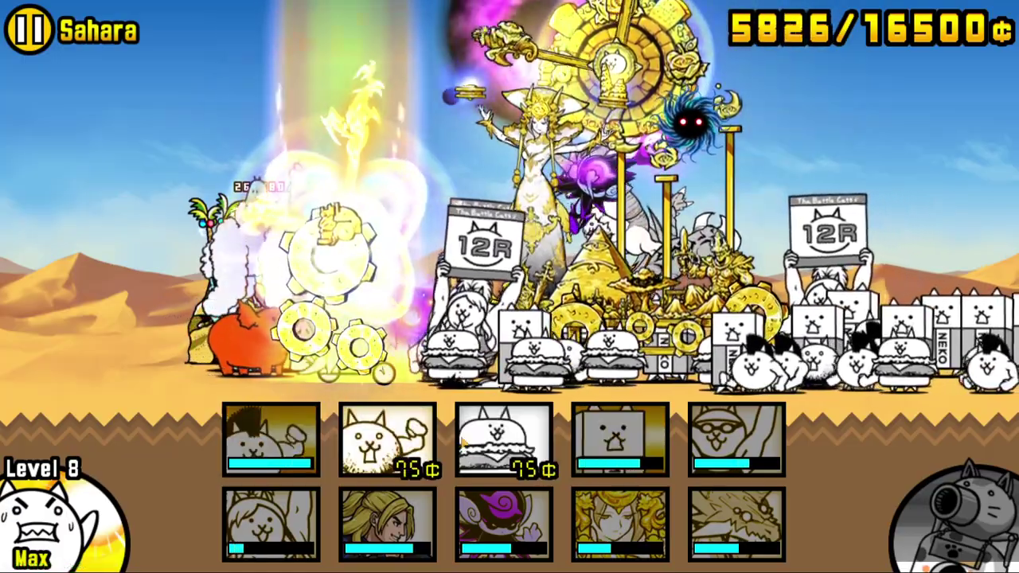
{"action": "left_click", "coordinate": [504, 438]}
{"action": "left_click", "coordinate": [388, 438]}
{"action": "left_click", "coordinate": [271, 438]}
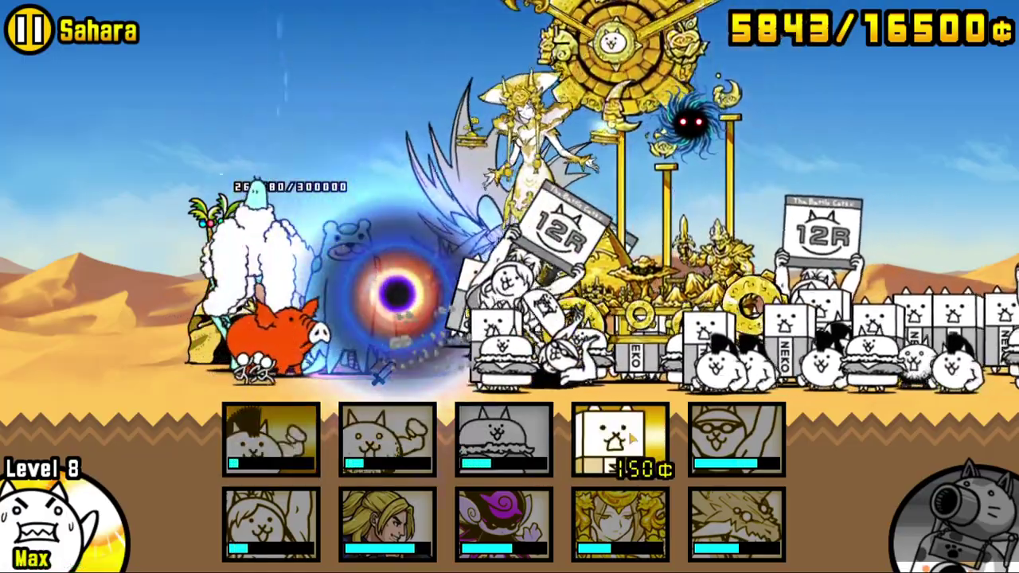
{"action": "left_click", "coordinate": [621, 438]}
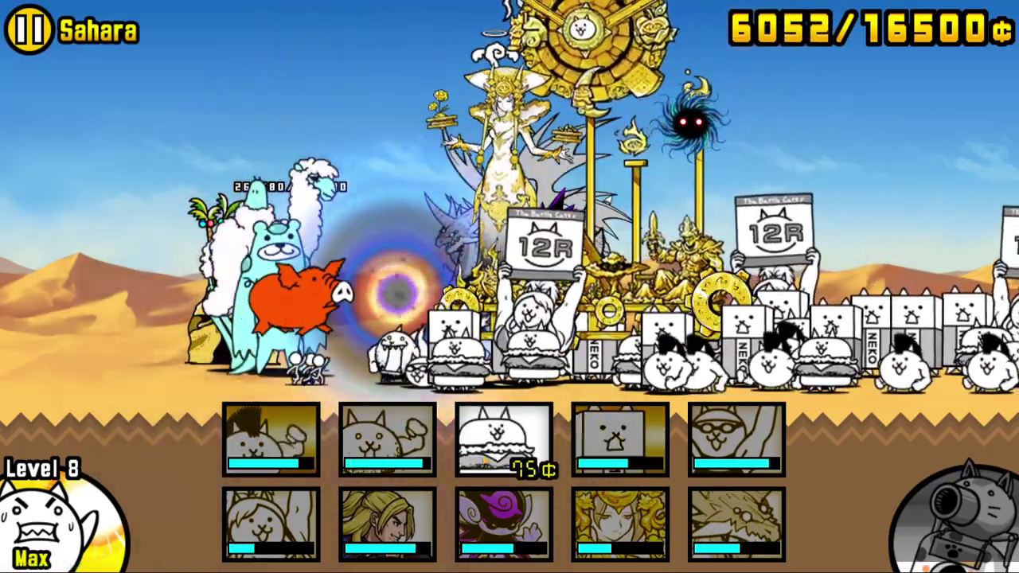
- Reinforce the crowded front with the three 75¢ cats, an Eraser Cat and a 675¢ swimmer cat
{"action": "left_click", "coordinate": [504, 438]}
{"action": "left_click", "coordinate": [387, 438]}
{"action": "left_click", "coordinate": [271, 438]}
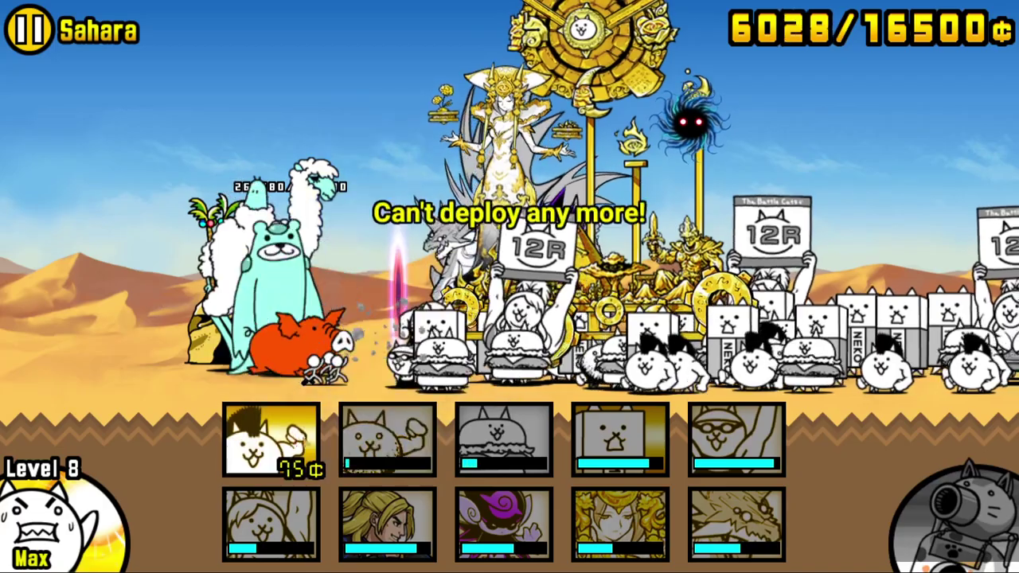
{"action": "left_click", "coordinate": [270, 438]}
{"action": "left_click", "coordinate": [620, 438]}
{"action": "left_click", "coordinate": [737, 438]}
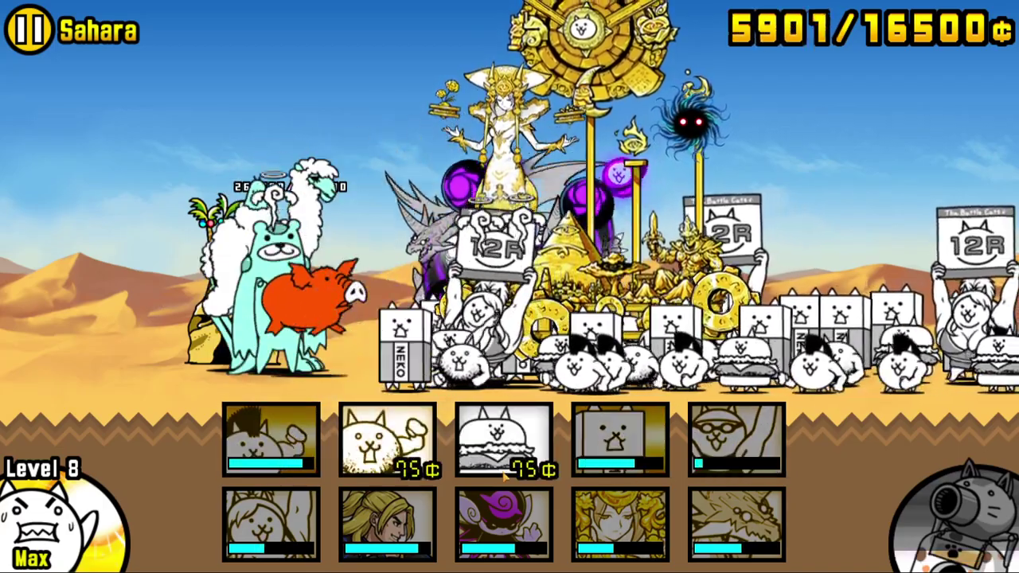
- Deploy two further rounds of burger, bearded, mohawk and Eraser cats in front of the golden goddess
{"action": "left_click", "coordinate": [504, 438]}
{"action": "left_click", "coordinate": [388, 438]}
{"action": "left_click", "coordinate": [271, 438]}
{"action": "left_click", "coordinate": [620, 438]}
{"action": "left_click", "coordinate": [620, 438]}
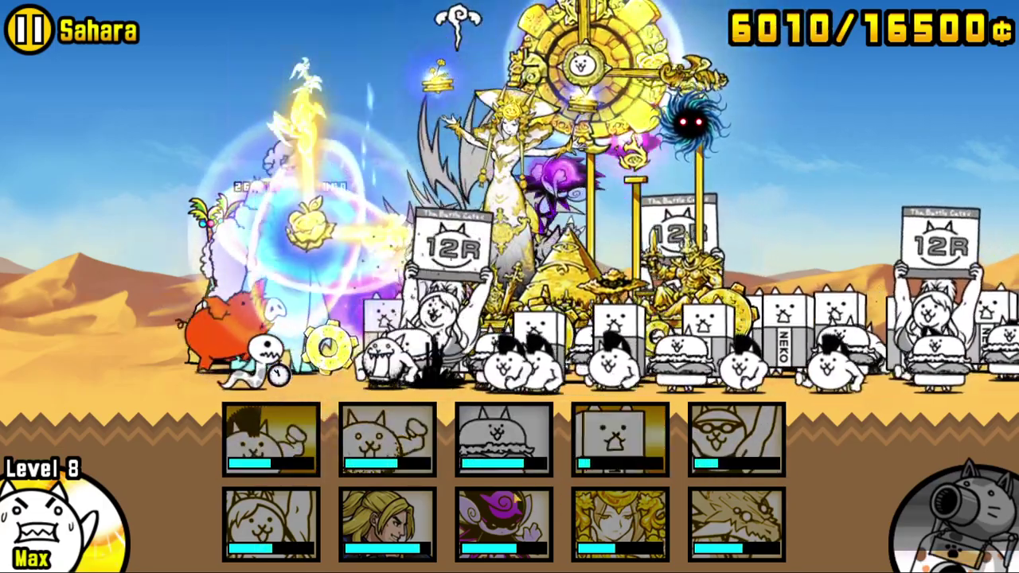
{"action": "left_click", "coordinate": [504, 438]}
{"action": "left_click", "coordinate": [388, 437]}
{"action": "left_click", "coordinate": [270, 438]}
{"action": "left_click", "coordinate": [621, 438]}
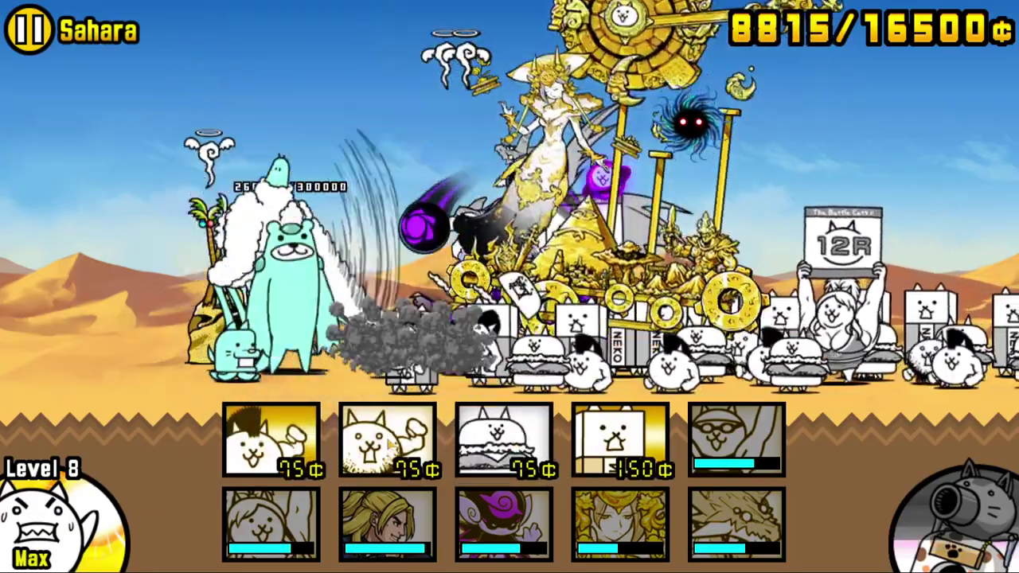
- Send three rounds of burger, bearded and mohawk cats, adding one Eraser Cat and one 675¢ swimmer cat
{"action": "left_click", "coordinate": [504, 438]}
{"action": "left_click", "coordinate": [387, 437]}
{"action": "left_click", "coordinate": [271, 438]}
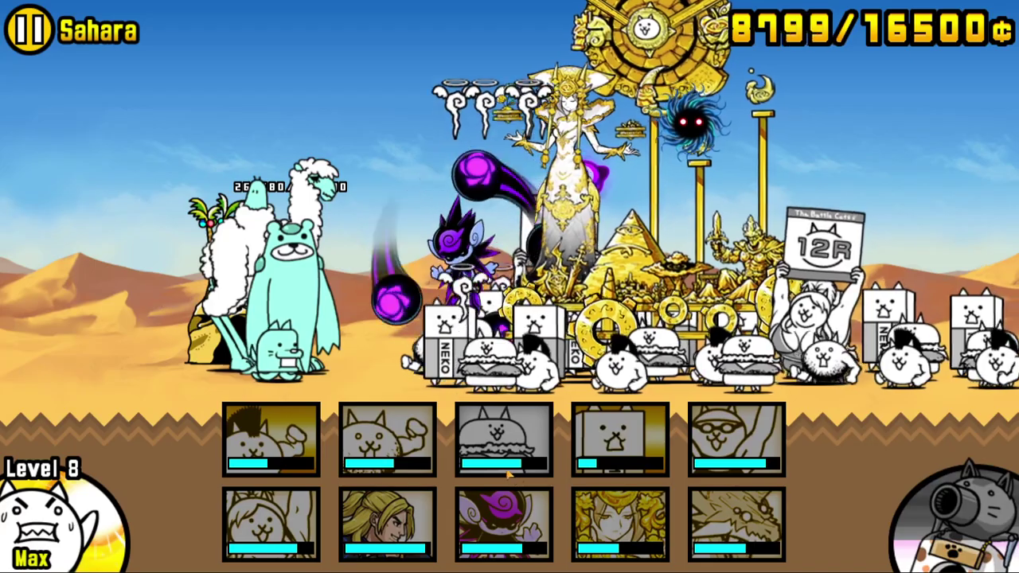
{"action": "left_click", "coordinate": [504, 437]}
{"action": "left_click", "coordinate": [387, 438]}
{"action": "left_click", "coordinate": [271, 438]}
{"action": "left_click", "coordinate": [620, 437]}
{"action": "left_click", "coordinate": [736, 438]}
{"action": "left_click", "coordinate": [504, 438]}
{"action": "left_click", "coordinate": [388, 438]}
{"action": "left_click", "coordinate": [271, 437]}
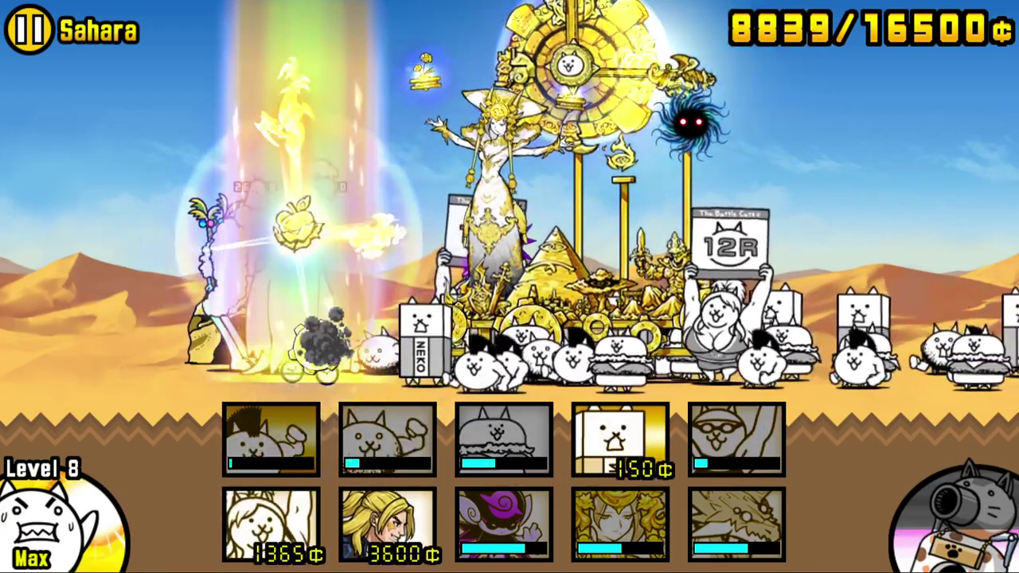
- Deploy the 3600¢ blond fighter and a 1365¢ sign-carrying cat, screened by Eraser, burger and mohawk cats
{"action": "left_click", "coordinate": [388, 525]}
{"action": "left_click", "coordinate": [271, 525]}
{"action": "left_click", "coordinate": [621, 438]}
{"action": "left_click", "coordinate": [504, 438]}
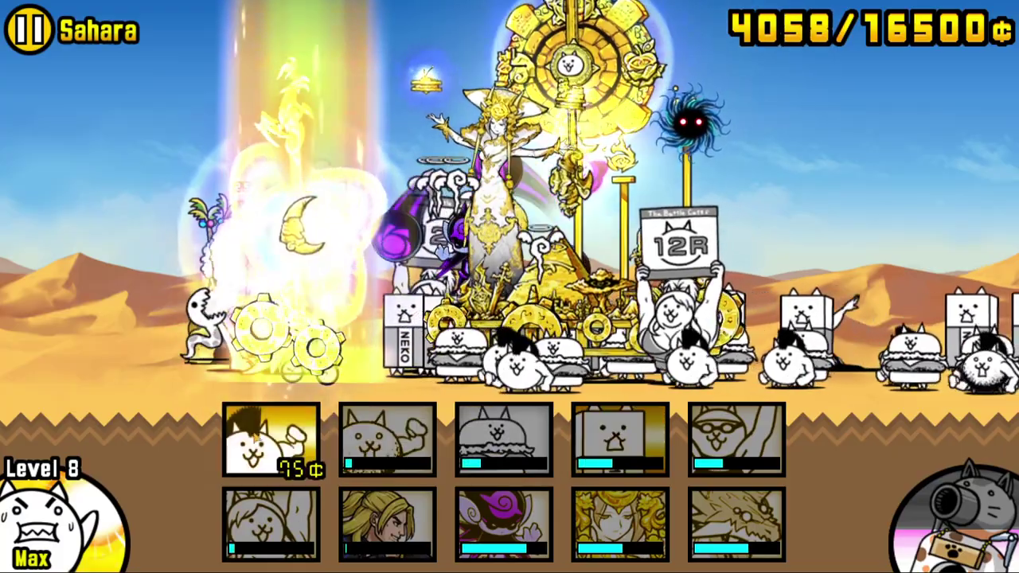
{"action": "left_click", "coordinate": [271, 438]}
{"action": "left_click", "coordinate": [620, 438]}
{"action": "left_click", "coordinate": [504, 438]}
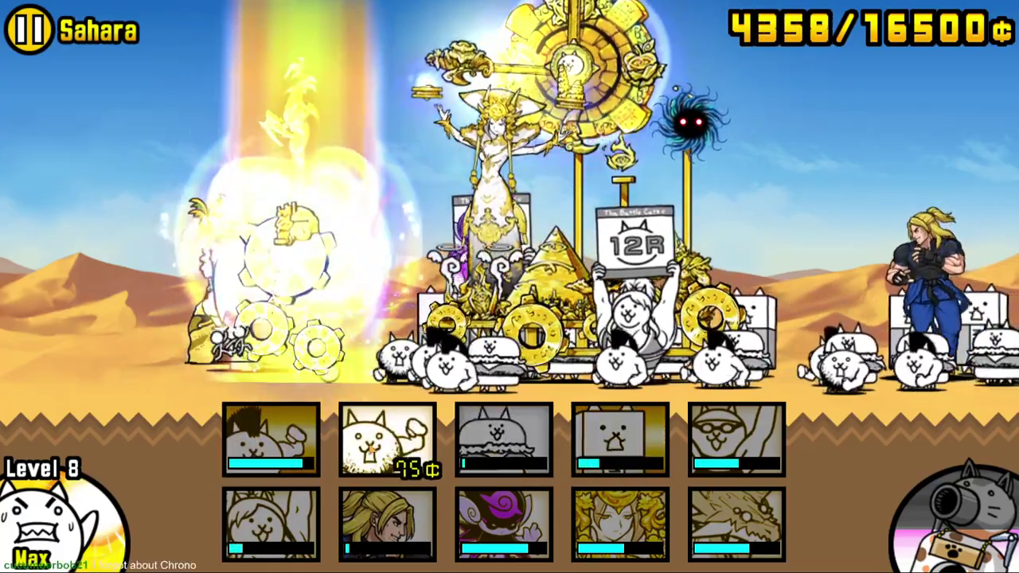
- Send repeated mohawk, bearded and Eraser cats with one burger cat to cover the advancing blond fighter
{"action": "left_click", "coordinate": [271, 438]}
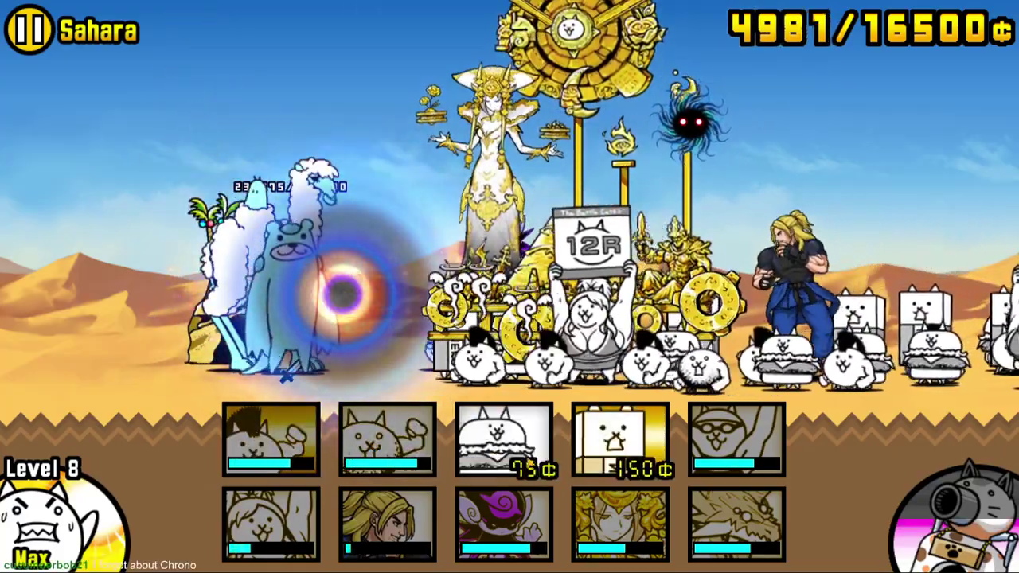
{"action": "left_click", "coordinate": [620, 438]}
{"action": "left_click", "coordinate": [388, 438]}
{"action": "left_click", "coordinate": [270, 438]}
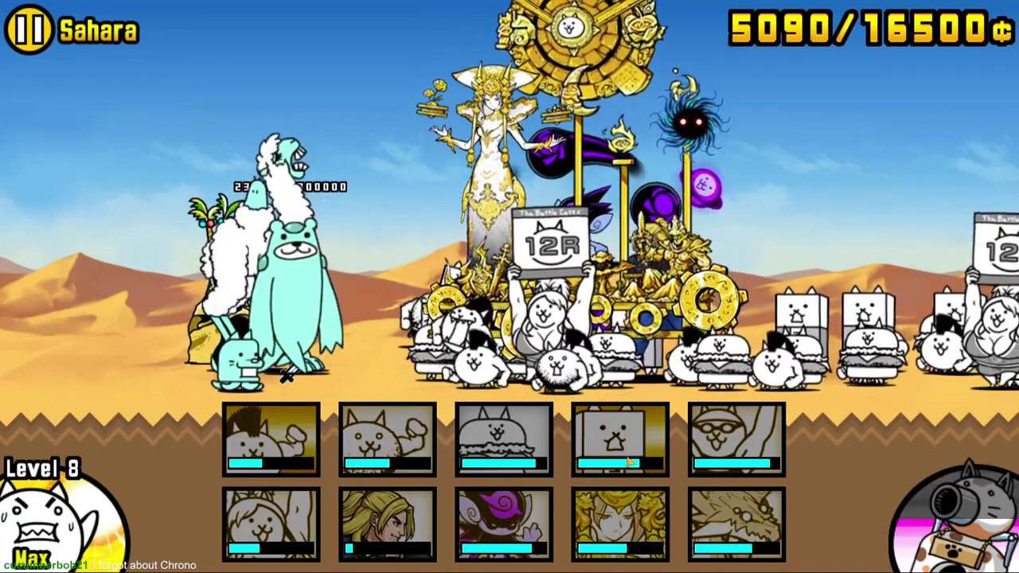
{"action": "left_click", "coordinate": [504, 438]}
{"action": "left_click", "coordinate": [621, 438]}
{"action": "left_click", "coordinate": [388, 438]}
{"action": "left_click", "coordinate": [271, 438]}
- Deploy a 675¢ swimmer cat along with more burger, bearded and mohawk cats
{"action": "left_click", "coordinate": [737, 438]}
{"action": "left_click", "coordinate": [503, 438]}
{"action": "left_click", "coordinate": [388, 438]}
{"action": "left_click", "coordinate": [271, 438]}
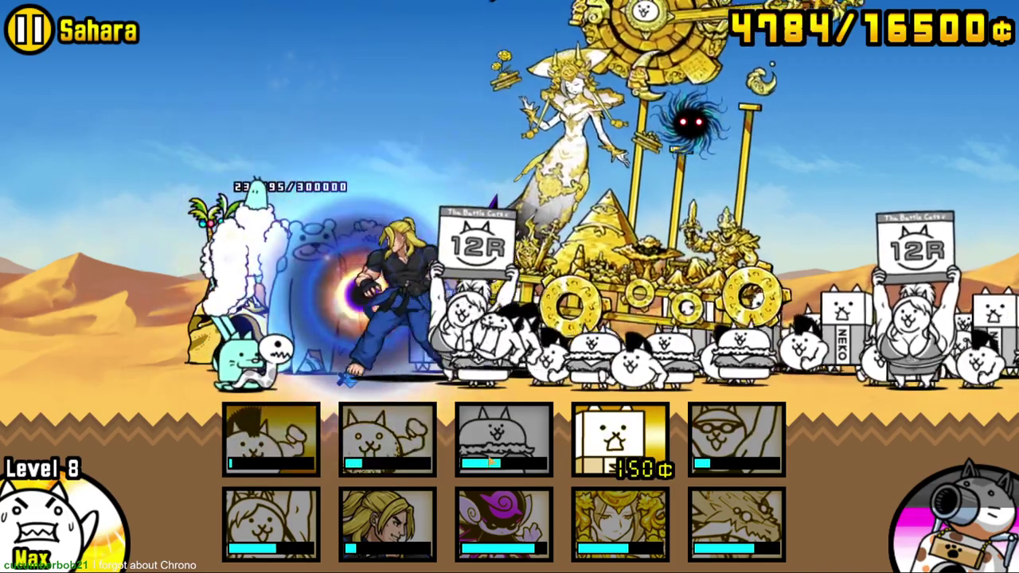
{"action": "left_click", "coordinate": [525, 471]}
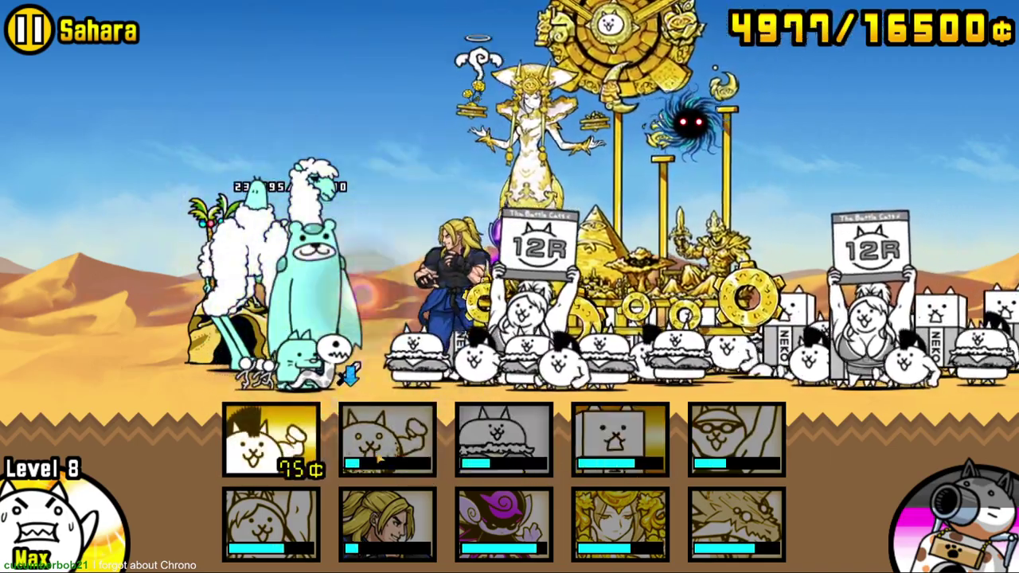
- Replenish the front line with two mohawk, burger and Eraser cats each and one bearded cat
{"action": "left_click", "coordinate": [271, 438]}
{"action": "left_click", "coordinate": [503, 438]}
{"action": "left_click", "coordinate": [620, 437]}
{"action": "left_click", "coordinate": [388, 438]}
{"action": "left_click", "coordinate": [271, 438]}
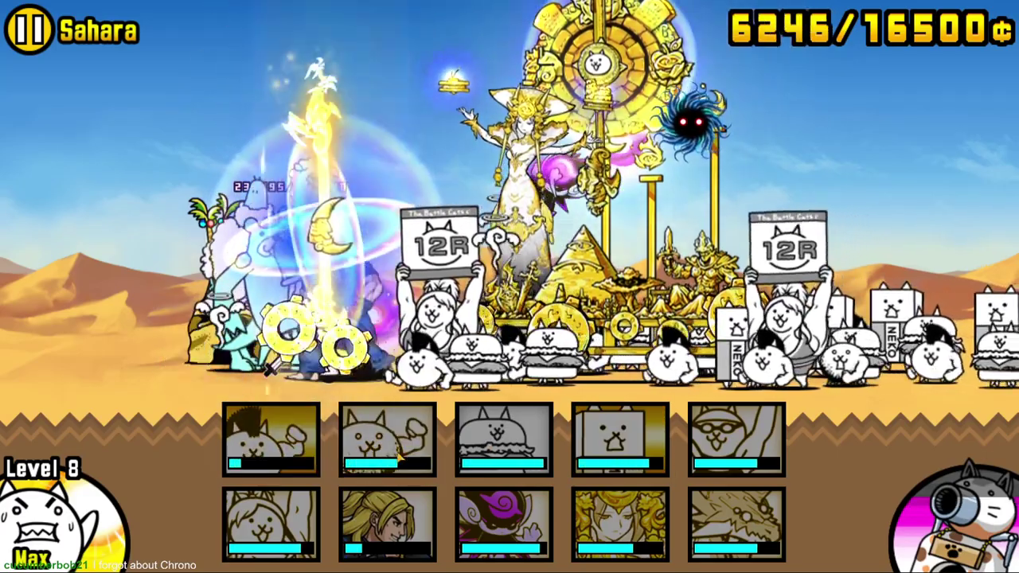
{"action": "left_click", "coordinate": [503, 438]}
{"action": "left_click", "coordinate": [620, 438]}
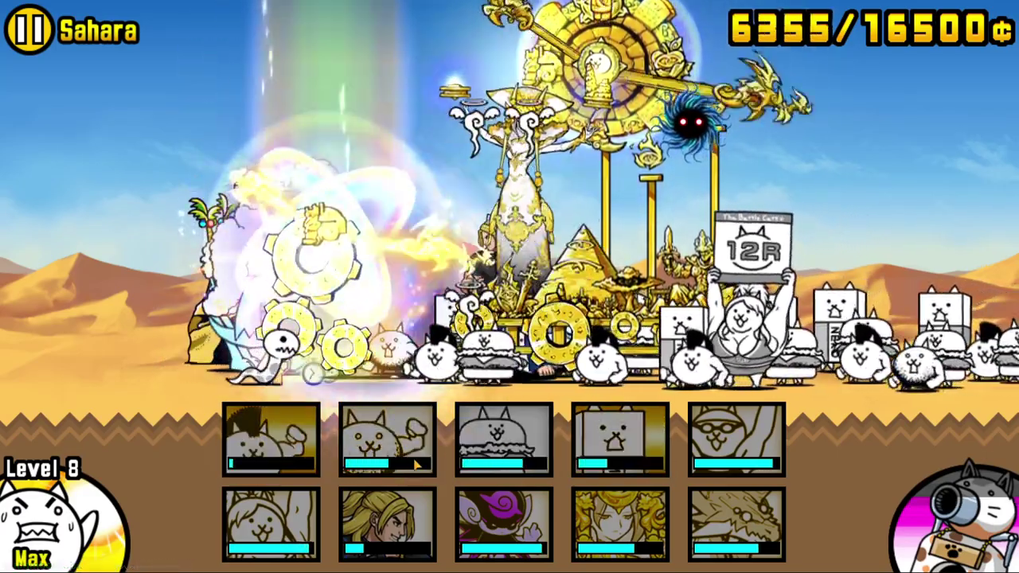
- Deploy a 675¢ swimmer cat and a 1365¢ sign-carrying cat, preceded by a burger cat and a bearded cat
{"action": "left_click", "coordinate": [503, 438]}
{"action": "left_click", "coordinate": [388, 438]}
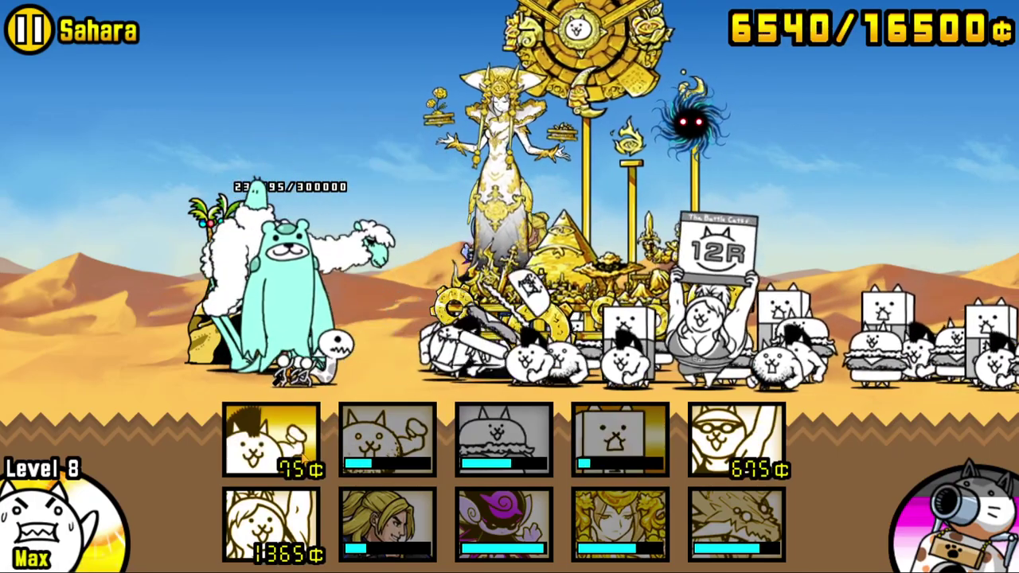
{"action": "left_click", "coordinate": [737, 437]}
{"action": "left_click", "coordinate": [271, 526]}
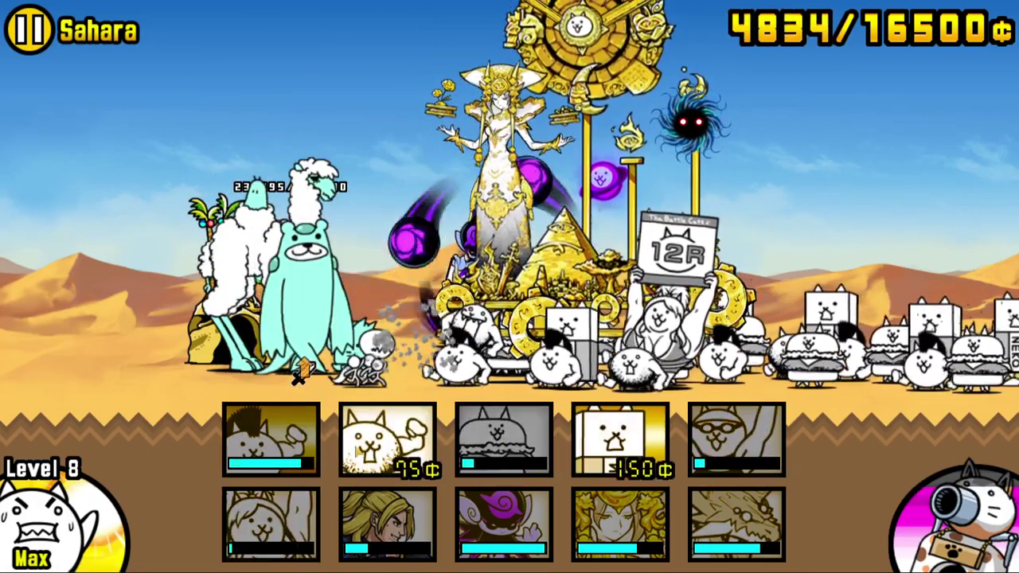
- Deploy the purple orb attacker, screened by two bearded cats and one Eraser, burger and mohawk cat each
{"action": "left_click", "coordinate": [388, 438]}
{"action": "left_click", "coordinate": [503, 526]}
{"action": "left_click", "coordinate": [620, 438]}
{"action": "left_click", "coordinate": [503, 438]}
{"action": "left_click", "coordinate": [387, 438]}
{"action": "left_click", "coordinate": [271, 438]}
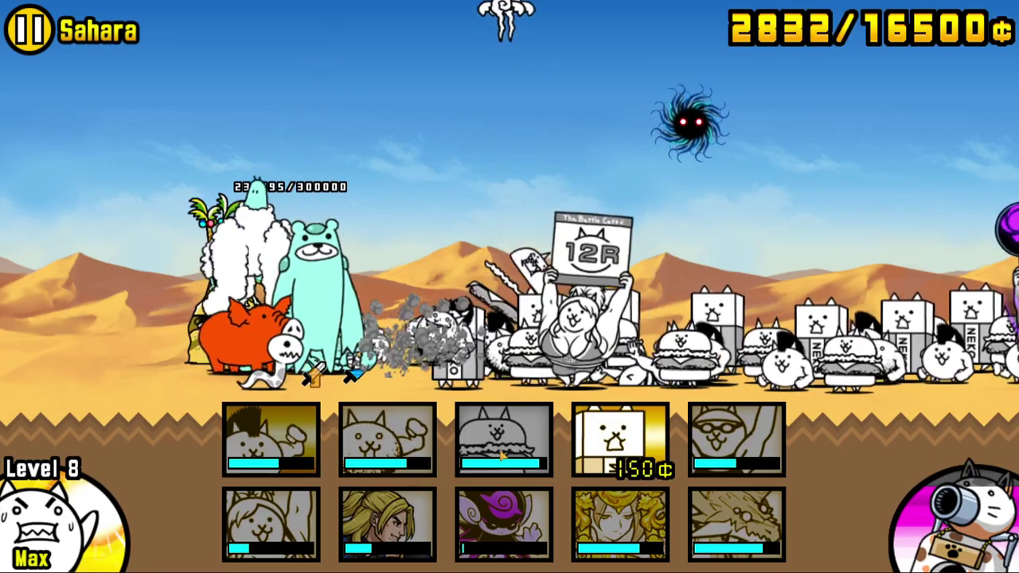
- Send repeated Eraser, burger and bearded cats with one mohawk cat to hold the line for the purple attacker
{"action": "left_click", "coordinate": [621, 438]}
{"action": "left_click", "coordinate": [503, 453]}
{"action": "left_click", "coordinate": [370, 451]}
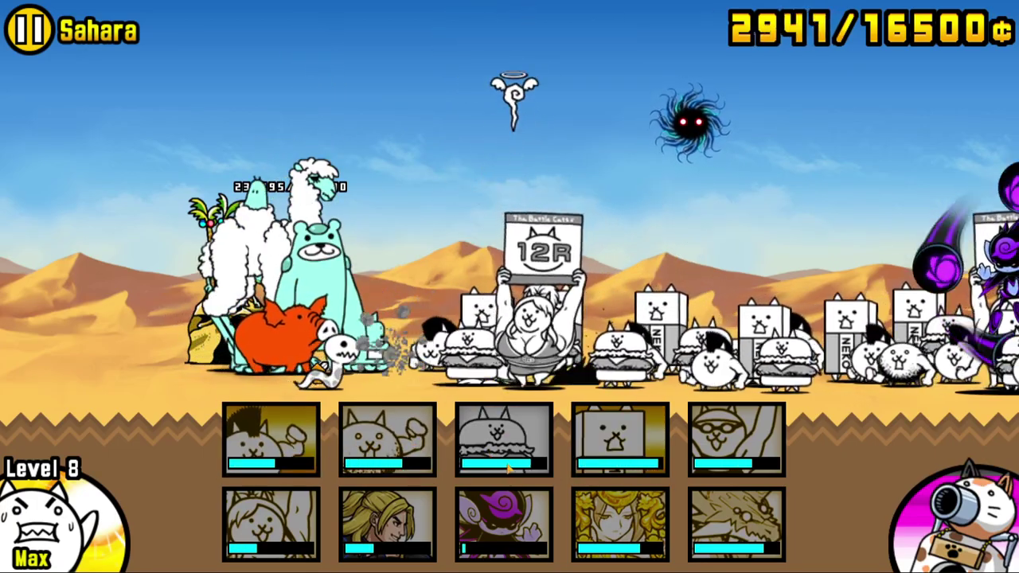
{"action": "left_click", "coordinate": [620, 437]}
{"action": "left_click", "coordinate": [504, 446]}
{"action": "left_click", "coordinate": [388, 445]}
{"action": "left_click", "coordinate": [271, 446]}
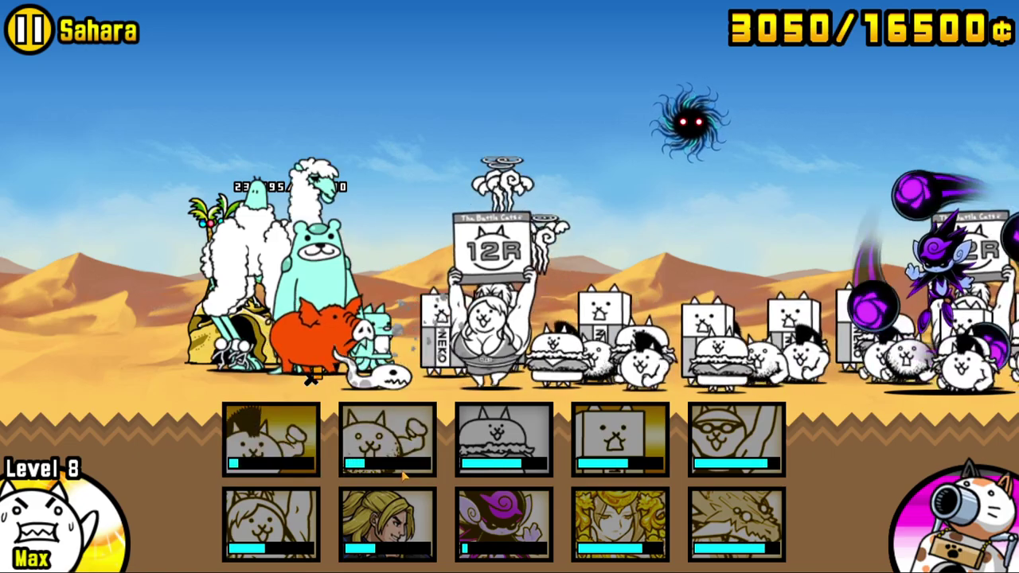
{"action": "left_click", "coordinate": [504, 446]}
{"action": "left_click", "coordinate": [620, 438]}
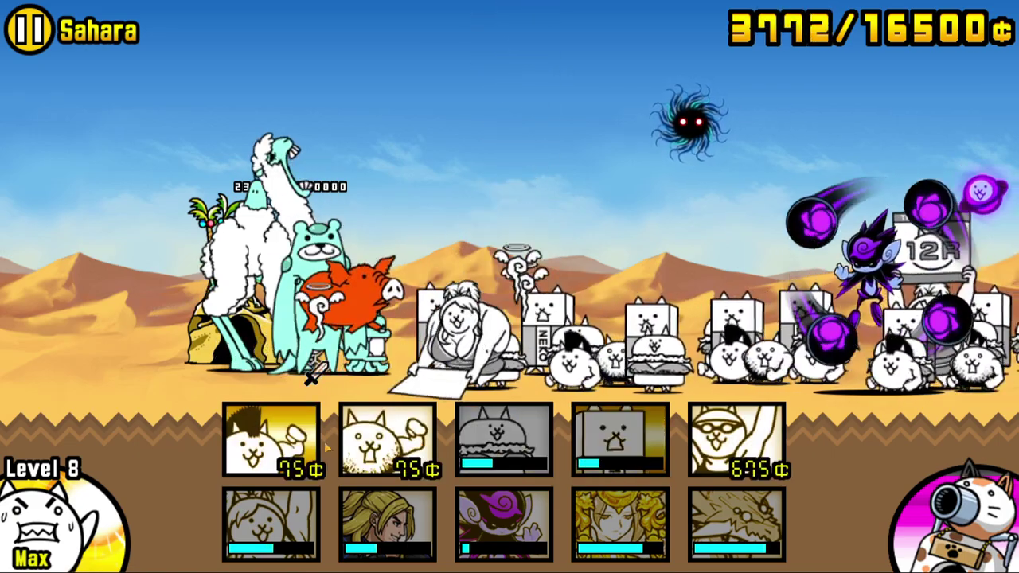
- Deploy a 675¢ swimmer cat with one bearded, mohawk, burger and Eraser cat each
{"action": "left_click", "coordinate": [388, 446]}
{"action": "left_click", "coordinate": [271, 446]}
{"action": "left_click", "coordinate": [735, 438]}
{"action": "left_click", "coordinate": [503, 446]}
{"action": "left_click", "coordinate": [620, 438]}
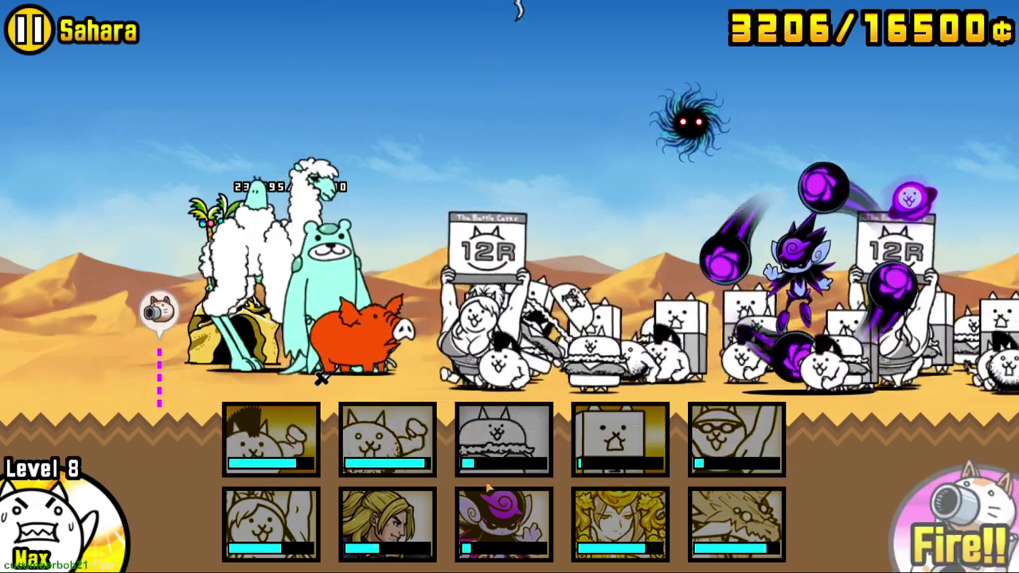
- Fire the Cat Cannon at the advancing enemies while sending more mohawk, bearded, burger and Eraser cats
{"action": "left_click", "coordinate": [270, 446]}
{"action": "left_click", "coordinate": [388, 446]}
{"action": "left_click", "coordinate": [955, 518]}
{"action": "left_click", "coordinate": [503, 446]}
{"action": "left_click", "coordinate": [620, 438]}
{"action": "left_click", "coordinate": [388, 446]}
{"action": "left_click", "coordinate": [270, 446]}
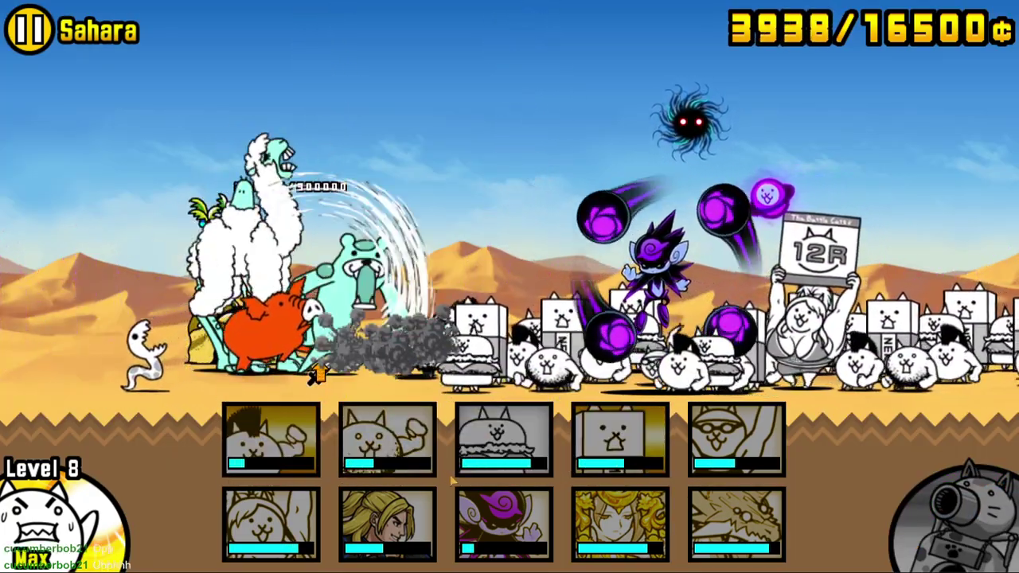
- Send two burger cats and one Eraser, bearded and mohawk cat each to shield the purple attacker at the front
{"action": "left_click", "coordinate": [503, 445]}
{"action": "left_click", "coordinate": [620, 438]}
{"action": "left_click", "coordinate": [388, 446]}
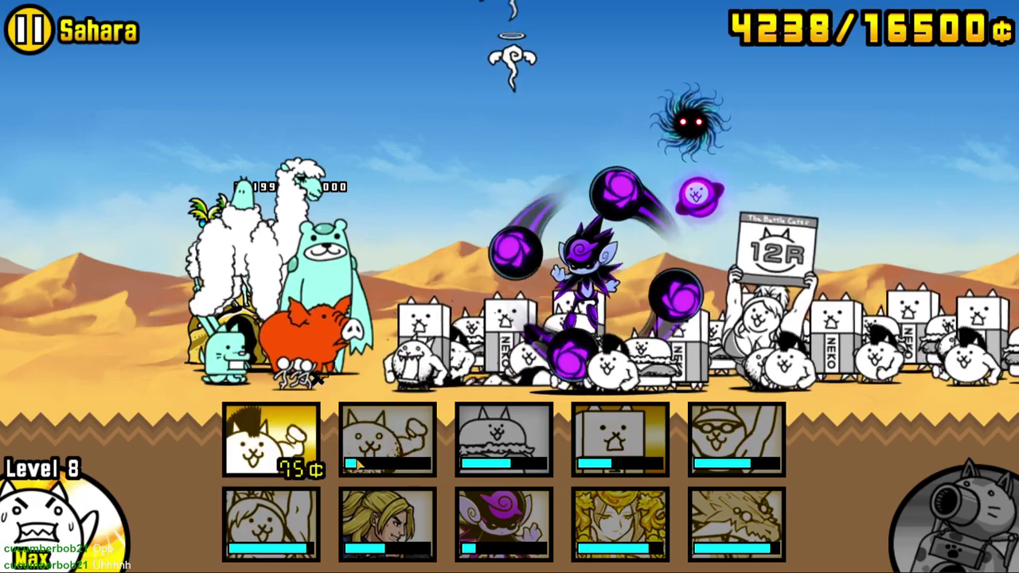
{"action": "left_click", "coordinate": [271, 445]}
{"action": "left_click", "coordinate": [503, 446]}
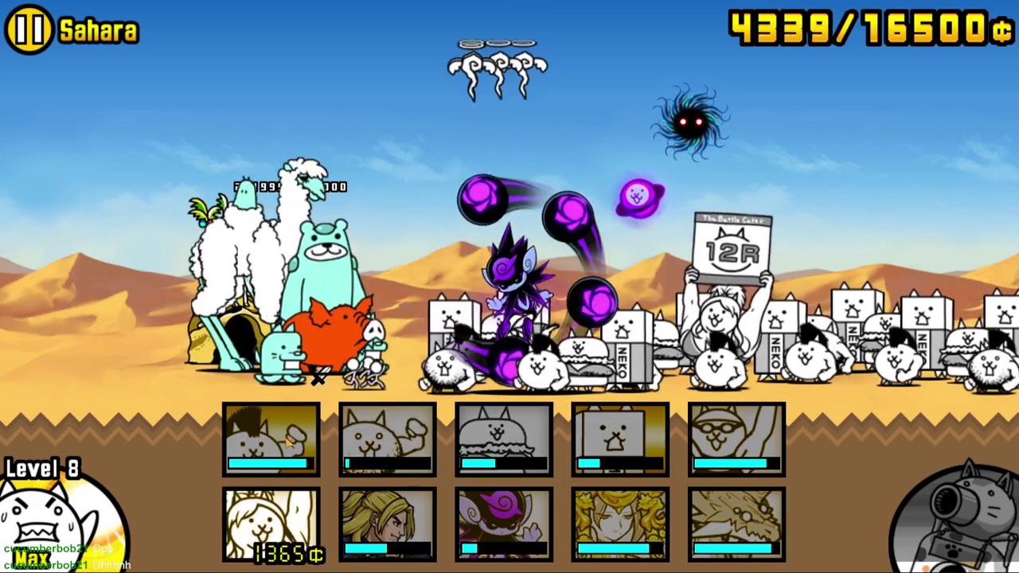
- Deploy the 1365¢ sign-holding cat and a 675¢ swimmer cat with one burger, Eraser, bearded and mohawk cat each
{"action": "left_click", "coordinate": [270, 526]}
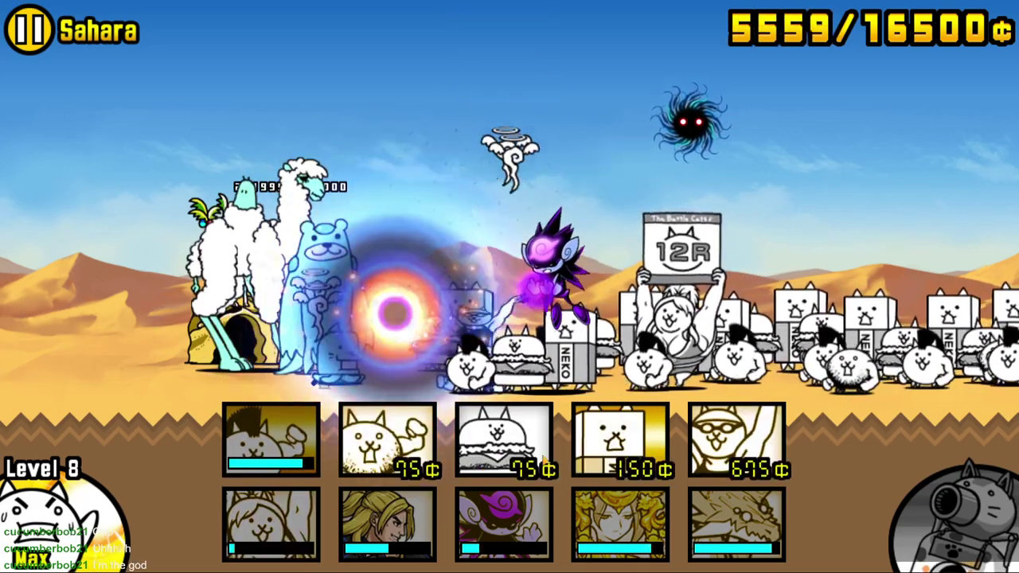
{"action": "left_click", "coordinate": [503, 446]}
{"action": "left_click", "coordinate": [620, 438]}
{"action": "left_click", "coordinate": [388, 446]}
{"action": "left_click", "coordinate": [271, 446]}
{"action": "left_click", "coordinate": [737, 438]}
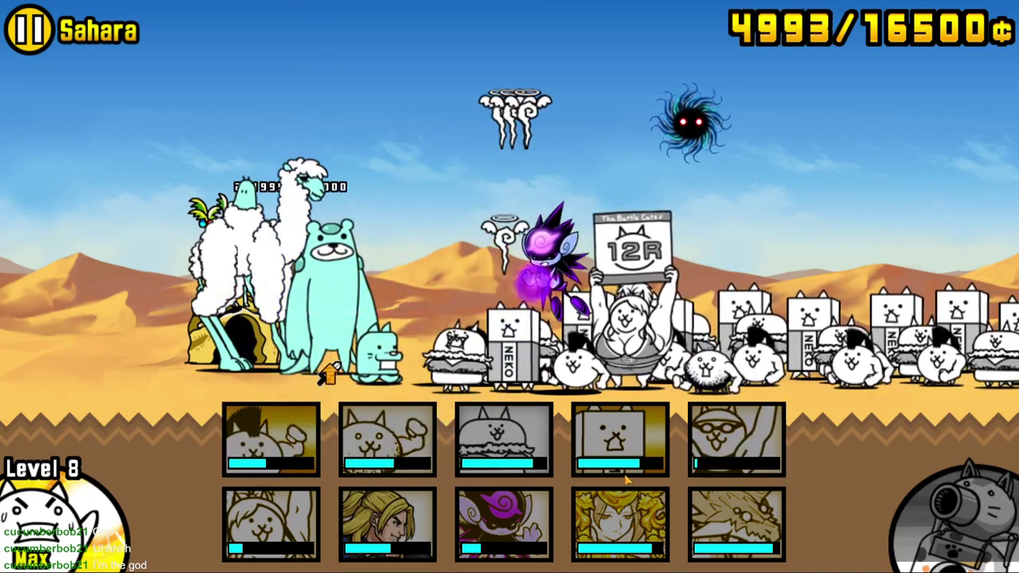
- Send two Eraser, two burger, one bearded and one mohawk cat to shield the purple attacker
{"action": "left_click", "coordinate": [620, 438]}
{"action": "left_click", "coordinate": [503, 438]}
{"action": "left_click", "coordinate": [388, 438]}
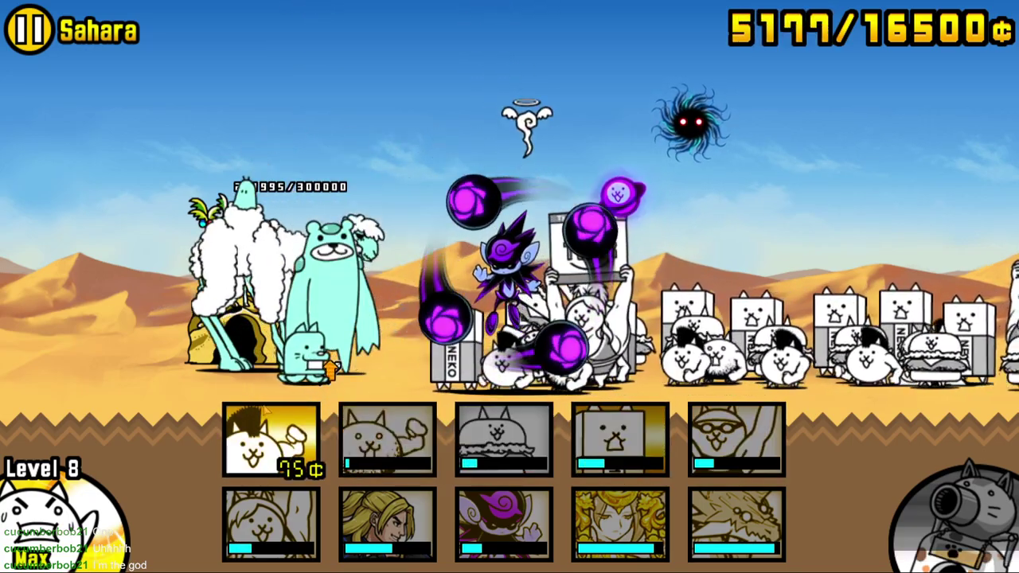
{"action": "left_click", "coordinate": [271, 438]}
{"action": "left_click", "coordinate": [621, 438]}
{"action": "left_click", "coordinate": [504, 438]}
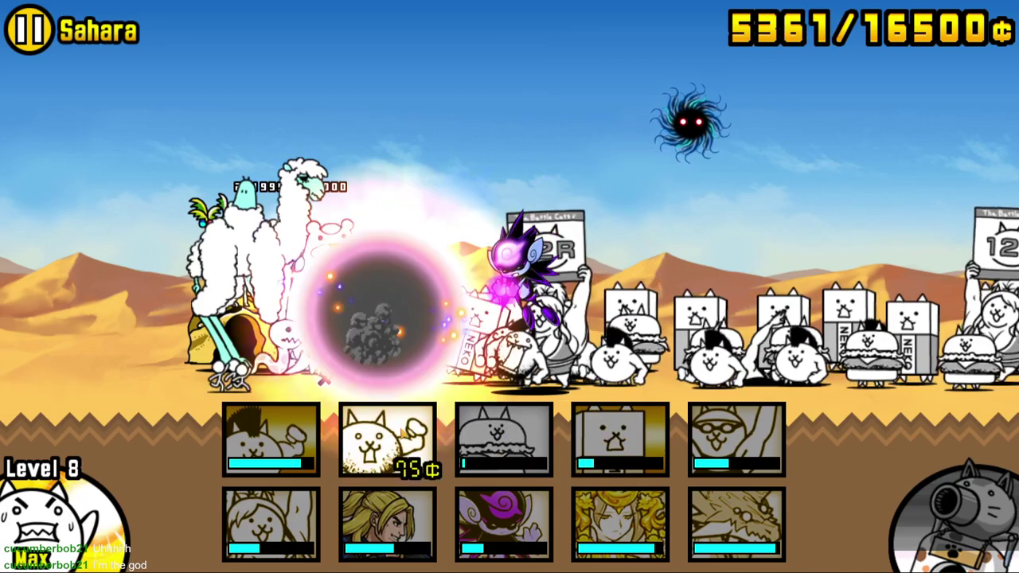
- Reinforce the front with two bearded cats and one mohawk, Eraser and burger cat each
{"action": "left_click", "coordinate": [388, 442]}
{"action": "left_click", "coordinate": [270, 438]}
{"action": "left_click", "coordinate": [621, 438]}
{"action": "left_click", "coordinate": [503, 438]}
{"action": "left_click", "coordinate": [388, 438]}
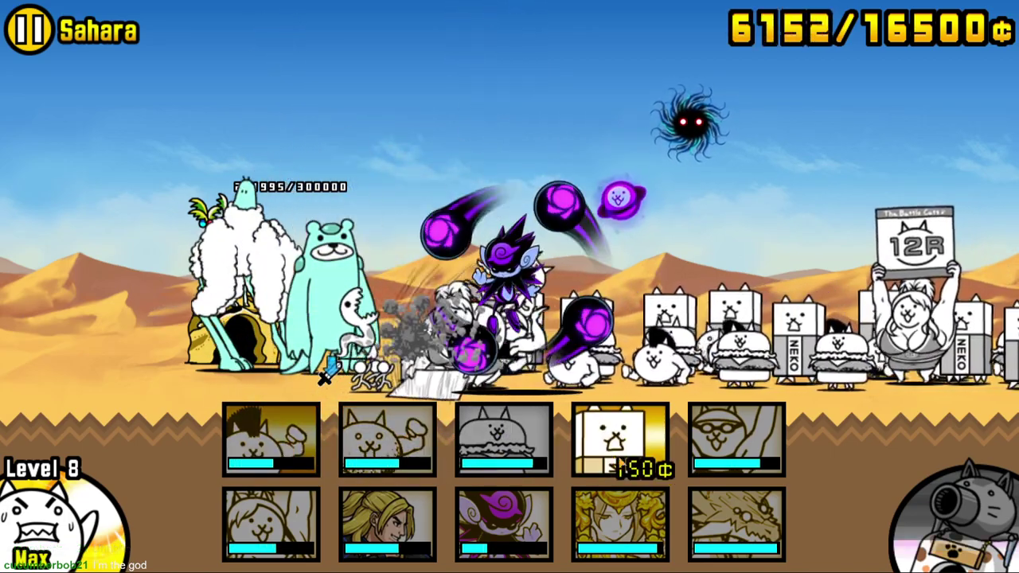
- Deploy the dragon attacker together with two burger, two mohawk and one bearded cat
{"action": "left_click", "coordinate": [503, 437]}
{"action": "left_click", "coordinate": [271, 438]}
{"action": "left_click", "coordinate": [737, 522]}
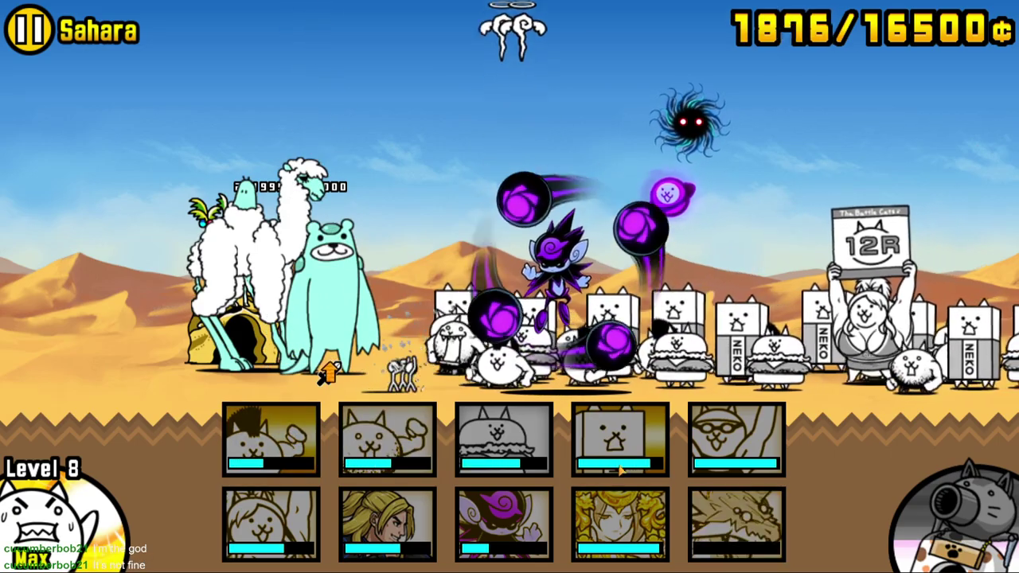
{"action": "left_click", "coordinate": [510, 445]}
{"action": "left_click", "coordinate": [388, 438]}
{"action": "left_click", "coordinate": [270, 438]}
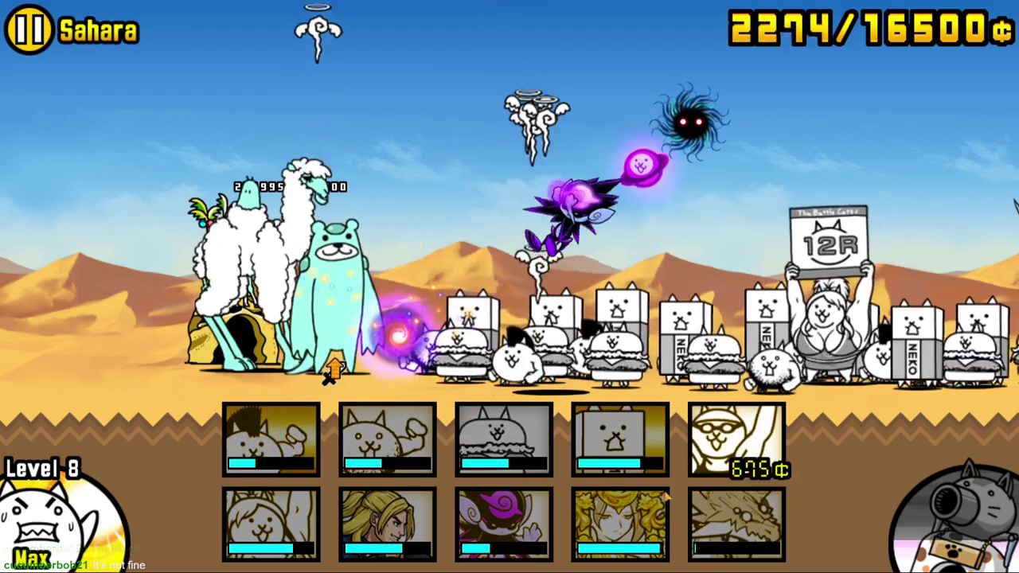
- Deploy a 675¢ swimmer cat with two waves of Eraser, burger, bearded and mohawk cats
{"action": "left_click", "coordinate": [737, 438]}
{"action": "left_click", "coordinate": [623, 468]}
{"action": "left_click", "coordinate": [503, 438]}
{"action": "left_click", "coordinate": [388, 438]}
{"action": "left_click", "coordinate": [271, 438]}
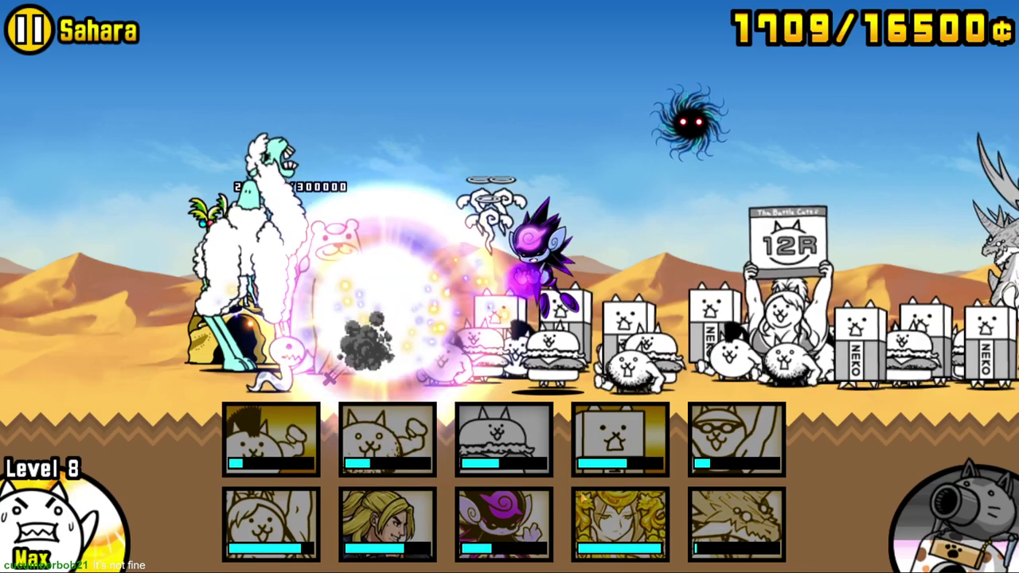
{"action": "left_click", "coordinate": [622, 446]}
{"action": "left_click", "coordinate": [503, 438]}
{"action": "left_click", "coordinate": [388, 438]}
{"action": "left_click", "coordinate": [270, 438]}
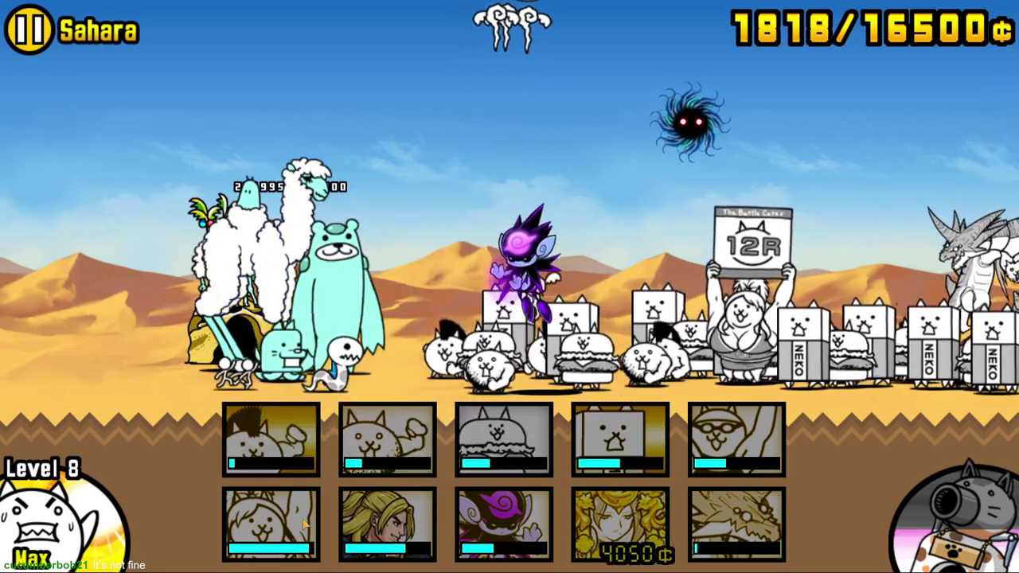
- Deploy the 1365¢ sign-holding cat with two mohawk, two Eraser, two burger and one bearded cat
{"action": "left_click", "coordinate": [271, 526]}
{"action": "left_click", "coordinate": [388, 438]}
{"action": "left_click", "coordinate": [271, 438]}
{"action": "left_click", "coordinate": [621, 442]}
{"action": "left_click", "coordinate": [503, 437]}
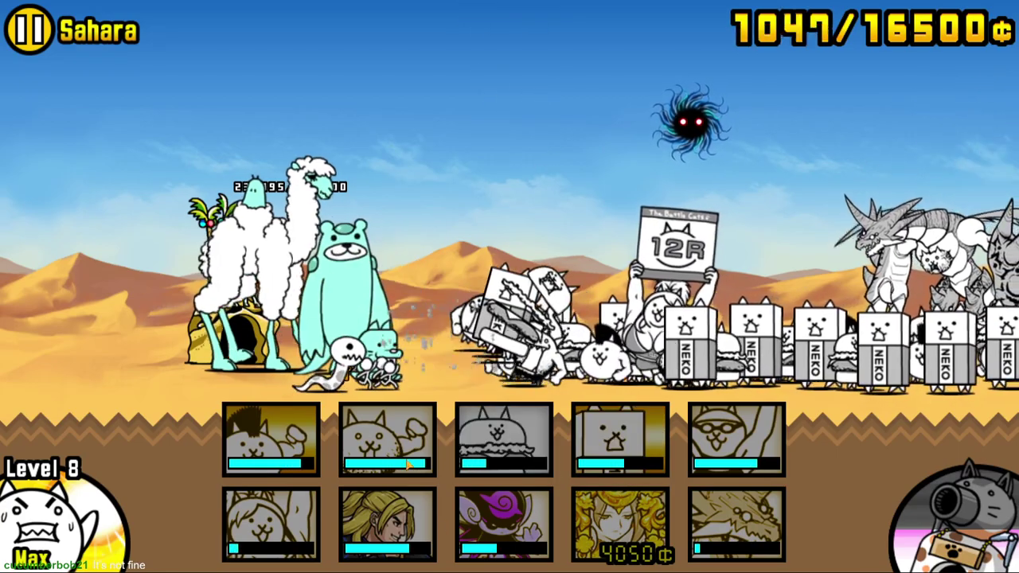
{"action": "left_click", "coordinate": [271, 438]}
{"action": "left_click", "coordinate": [503, 437]}
{"action": "left_click", "coordinate": [621, 442]}
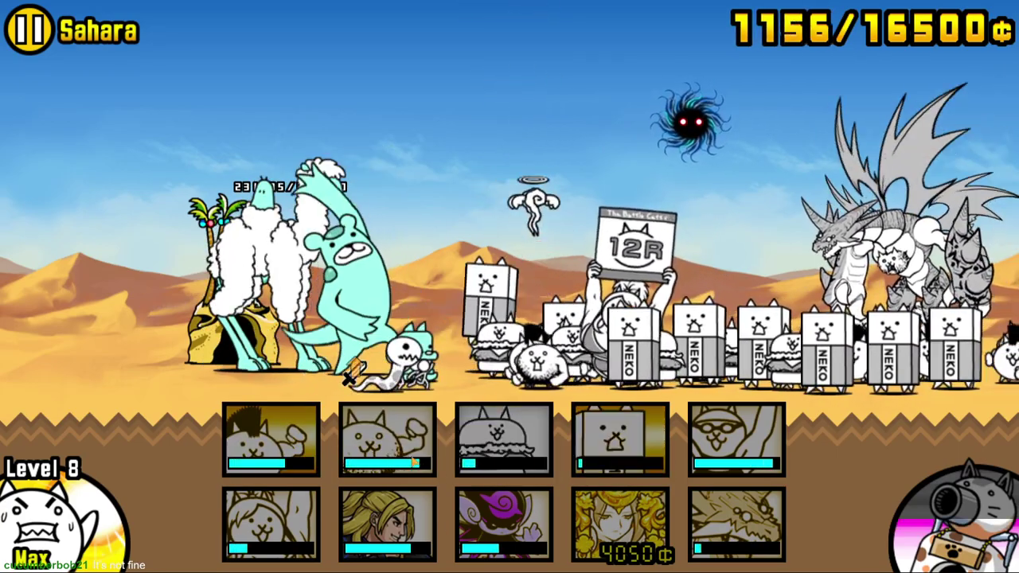
- Deploy a 675¢ swimmer cat with two bearded, two mohawk, one Eraser and one burger cat
{"action": "left_click", "coordinate": [387, 437]}
{"action": "left_click", "coordinate": [271, 438]}
{"action": "left_click", "coordinate": [736, 438]}
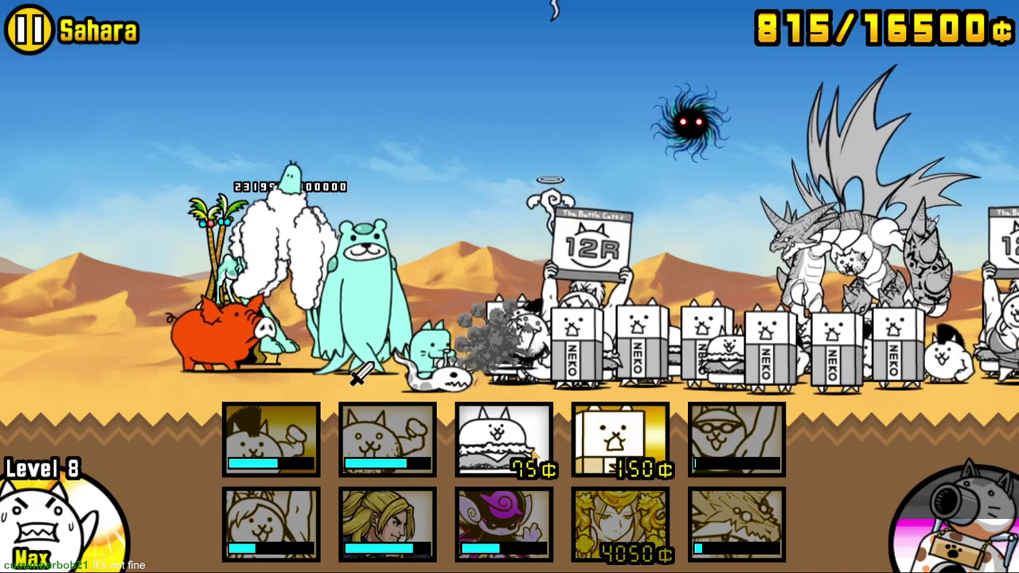
{"action": "left_click", "coordinate": [621, 441]}
{"action": "left_click", "coordinate": [503, 438]}
{"action": "left_click", "coordinate": [388, 437]}
{"action": "left_click", "coordinate": [270, 438]}
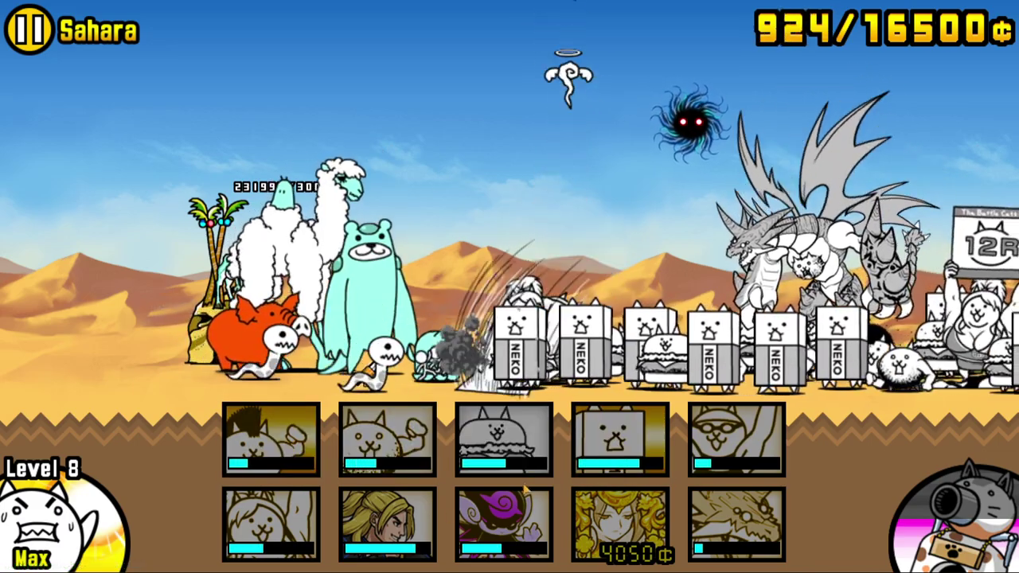
- Send two Eraser, burger, bearded and mohawk cats each to hold the line ahead of the dragon
{"action": "left_click", "coordinate": [621, 442]}
{"action": "left_click", "coordinate": [504, 438]}
{"action": "left_click", "coordinate": [388, 438]}
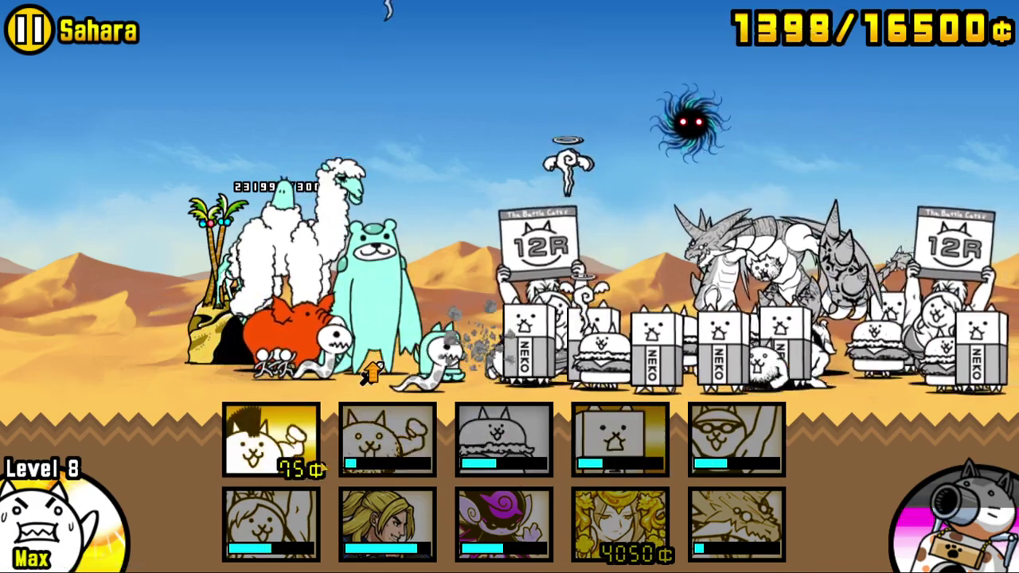
{"action": "left_click", "coordinate": [270, 438]}
{"action": "left_click", "coordinate": [621, 442]}
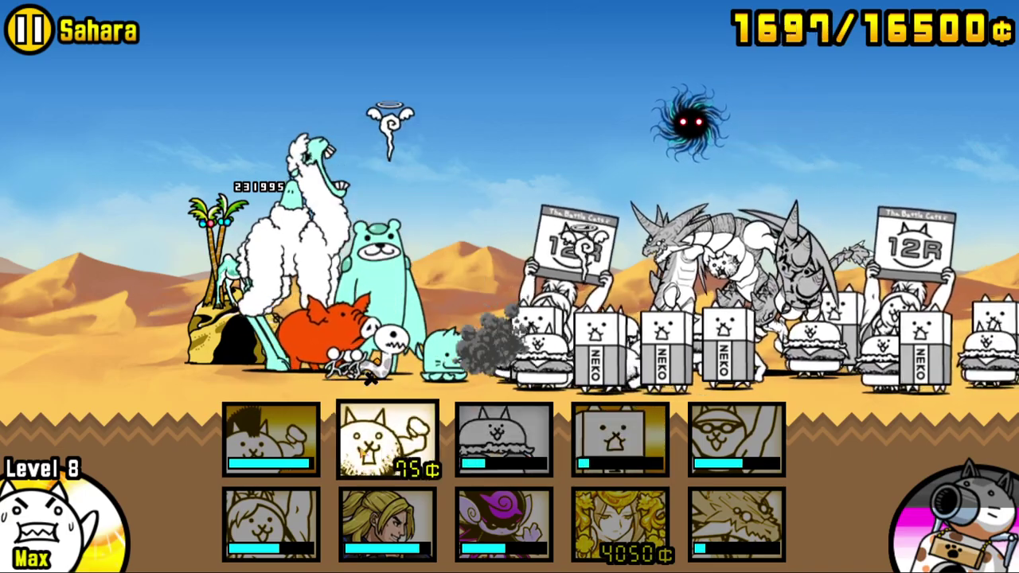
{"action": "left_click", "coordinate": [388, 438]}
{"action": "left_click", "coordinate": [270, 438]}
{"action": "left_click", "coordinate": [503, 438]}
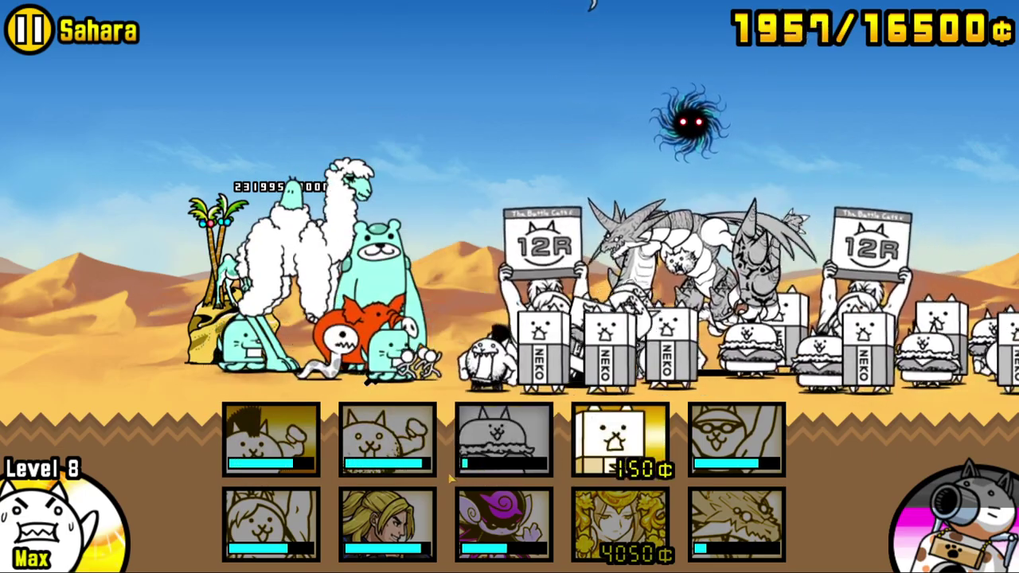
- Send two bearded, two Eraser, one mohawk and one burger cat along with a 675¢ swimmer cat
{"action": "left_click", "coordinate": [387, 438]}
{"action": "left_click", "coordinate": [621, 442]}
{"action": "left_click", "coordinate": [315, 435]}
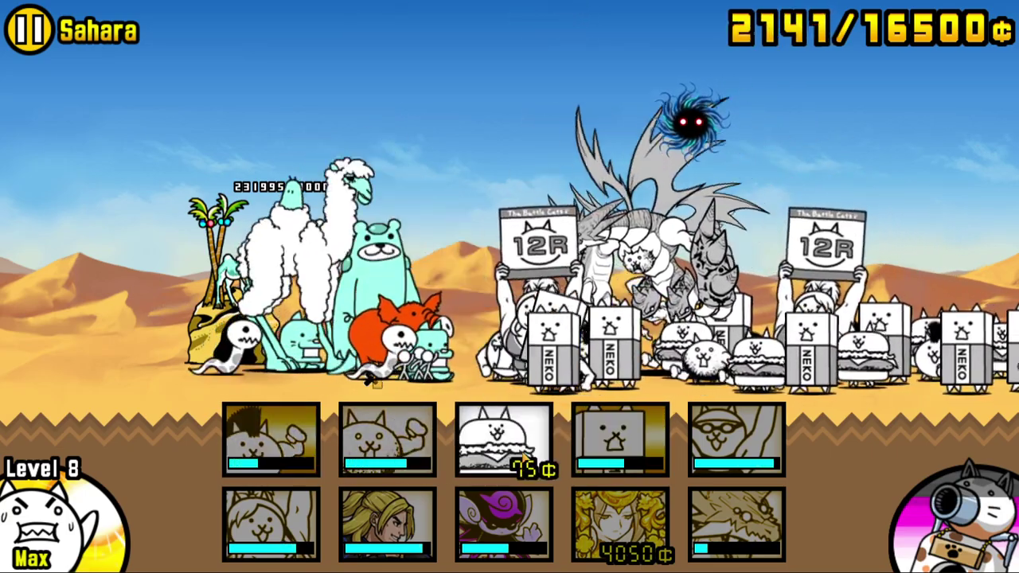
{"action": "left_click", "coordinate": [503, 438]}
{"action": "left_click", "coordinate": [388, 438]}
{"action": "left_click", "coordinate": [621, 442]}
{"action": "left_click", "coordinate": [737, 438]}
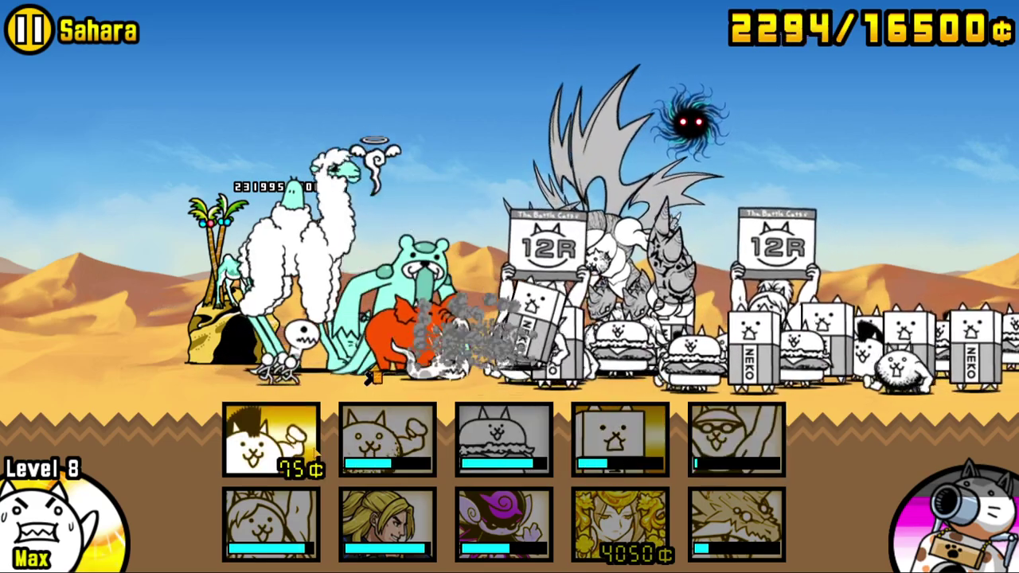
- Deploy the 1365¢ sign-holding cat amid further mohawk, burger, bearded and Eraser cats
{"action": "left_click", "coordinate": [315, 436]}
{"action": "left_click", "coordinate": [503, 438]}
{"action": "left_click", "coordinate": [388, 438]}
{"action": "left_click", "coordinate": [621, 442]}
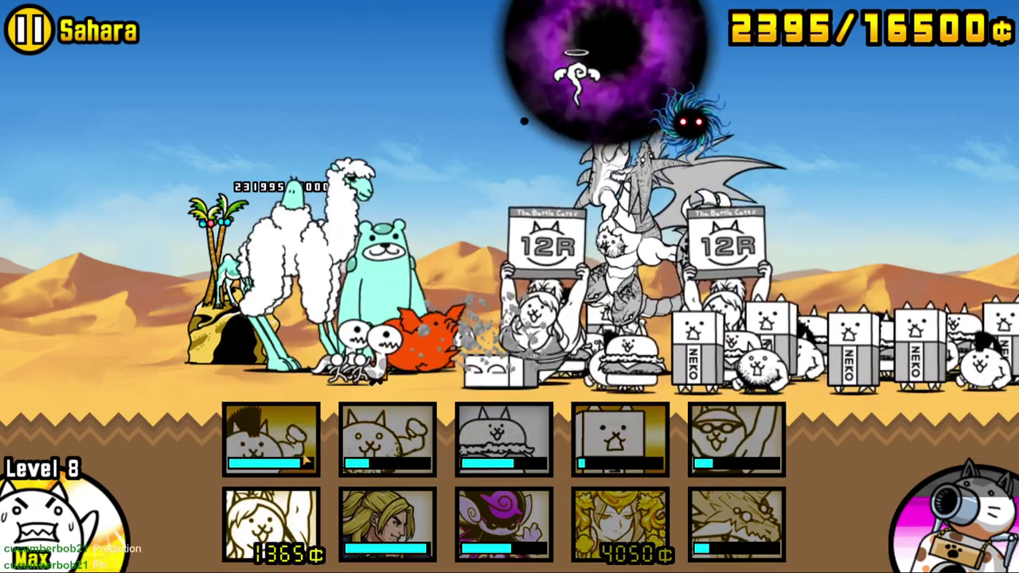
{"action": "left_click", "coordinate": [311, 461]}
{"action": "left_click", "coordinate": [271, 521]}
{"action": "left_click", "coordinate": [504, 438]}
{"action": "left_click", "coordinate": [388, 438]}
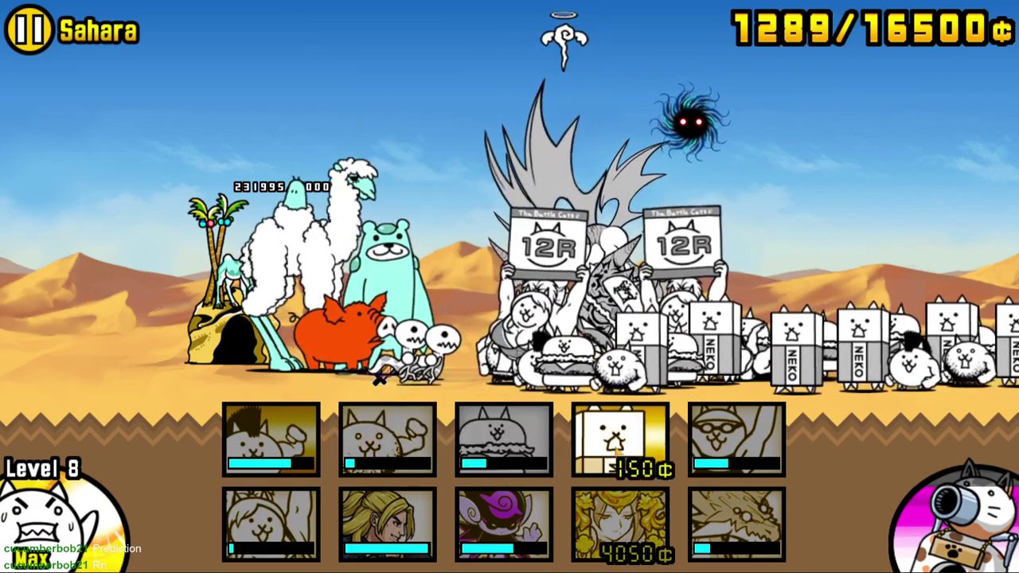
- Keep the dragon shielded with two more Eraser, mohawk, burger and bearded cats each
{"action": "left_click", "coordinate": [621, 442]}
{"action": "left_click", "coordinate": [271, 438]}
{"action": "left_click", "coordinate": [503, 438]}
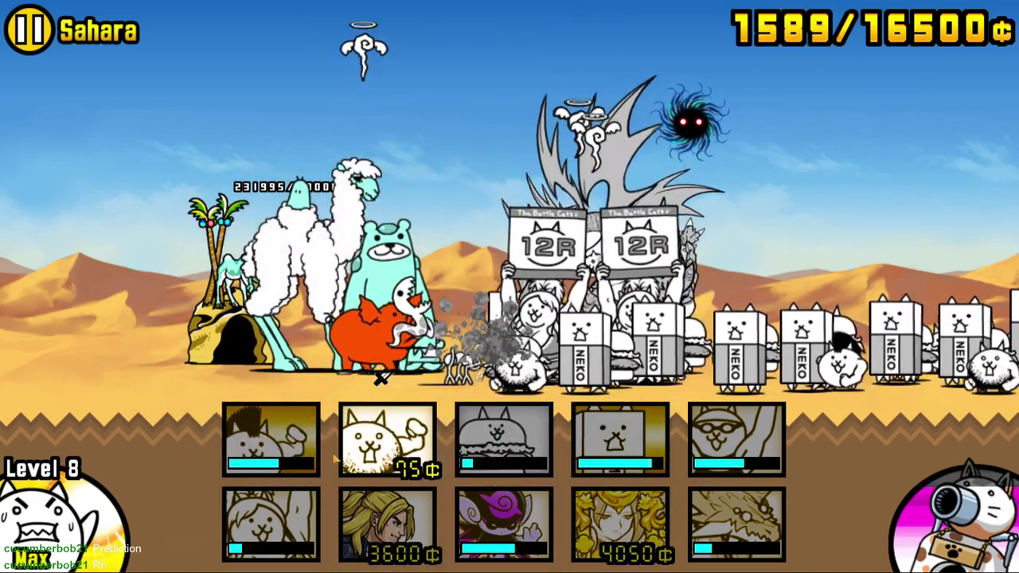
{"action": "left_click", "coordinate": [387, 437]}
{"action": "left_click", "coordinate": [621, 442]}
{"action": "left_click", "coordinate": [271, 438]}
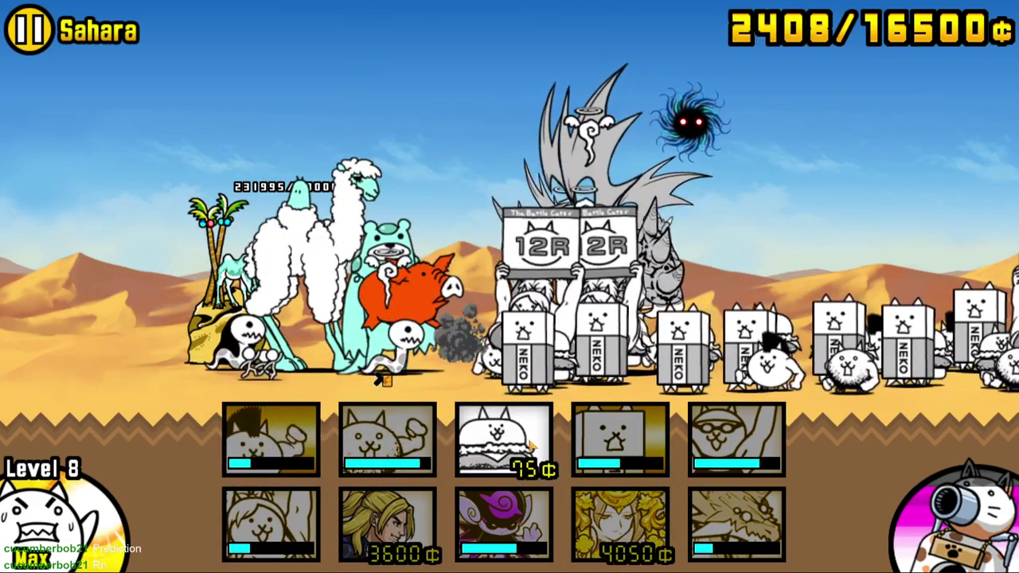
{"action": "left_click", "coordinate": [503, 438]}
{"action": "left_click", "coordinate": [388, 438]}
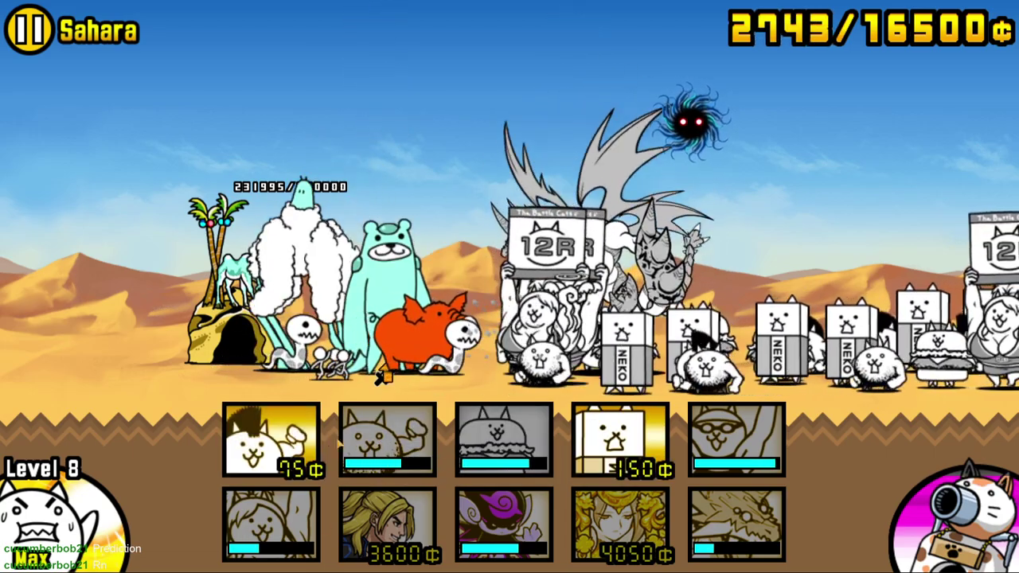
- Send one mohawk, Eraser, burger and bearded cat each to the front
{"action": "left_click", "coordinate": [271, 438]}
{"action": "left_click", "coordinate": [621, 442]}
{"action": "left_click", "coordinate": [503, 438]}
{"action": "left_click", "coordinate": [387, 438]}
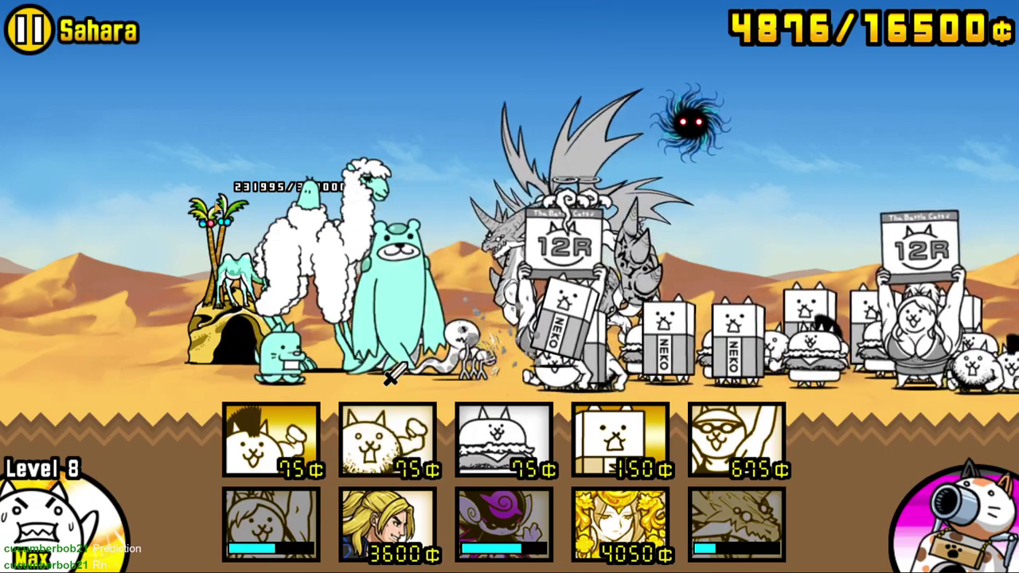
- Deploy the 3600¢ blonde fighter and a 675¢ swimmer cat with one burger, bearded, mohawk and Eraser cat each
{"action": "left_click", "coordinate": [503, 438]}
{"action": "left_click", "coordinate": [388, 438]}
{"action": "left_click", "coordinate": [270, 438]}
{"action": "left_click", "coordinate": [387, 526]}
{"action": "left_click", "coordinate": [621, 442]}
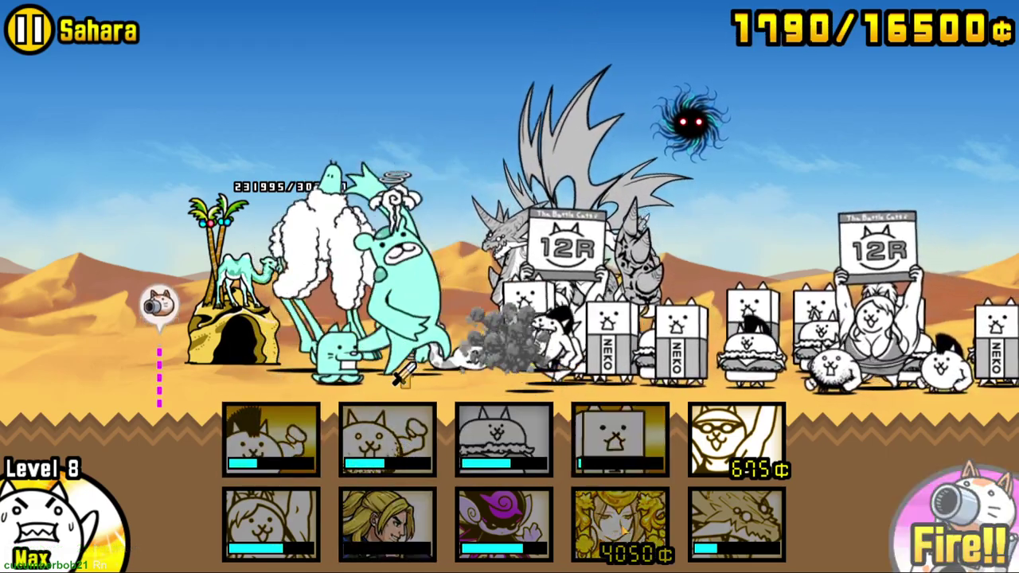
{"action": "left_click", "coordinate": [736, 438]}
- Resume the battle after a pause with one burger, bearded and mohawk cat each, and fire the Cat Cannon
{"action": "left_click", "coordinate": [35, 32]}
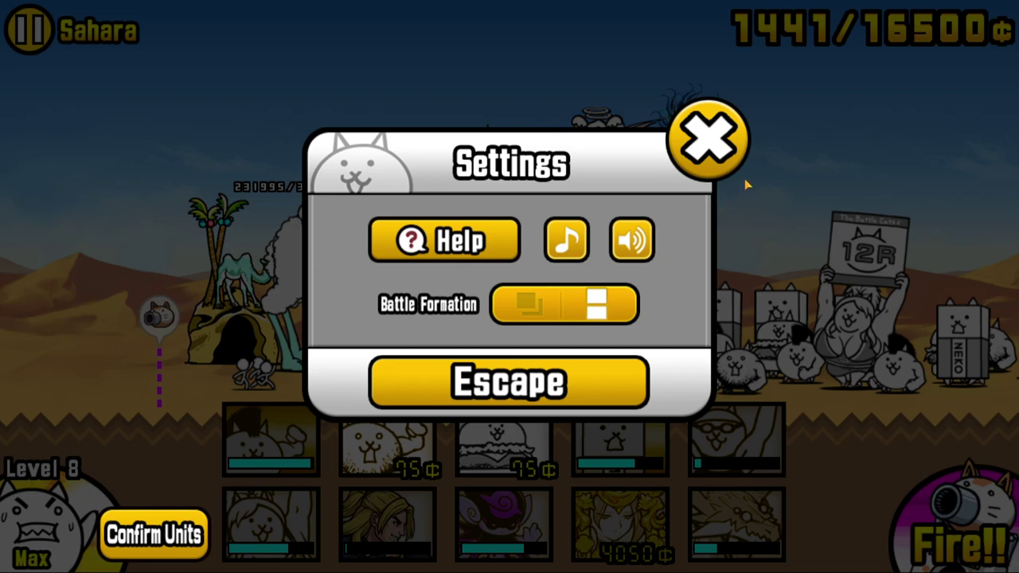
{"action": "left_click", "coordinate": [711, 161]}
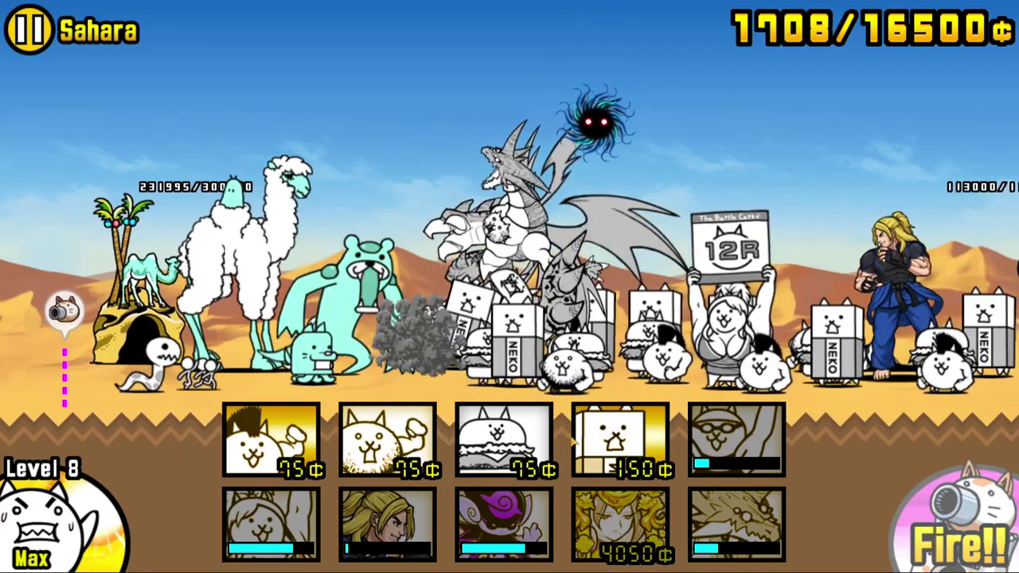
{"action": "left_click", "coordinate": [502, 450]}
{"action": "left_click", "coordinate": [387, 442]}
{"action": "left_click", "coordinate": [270, 442]}
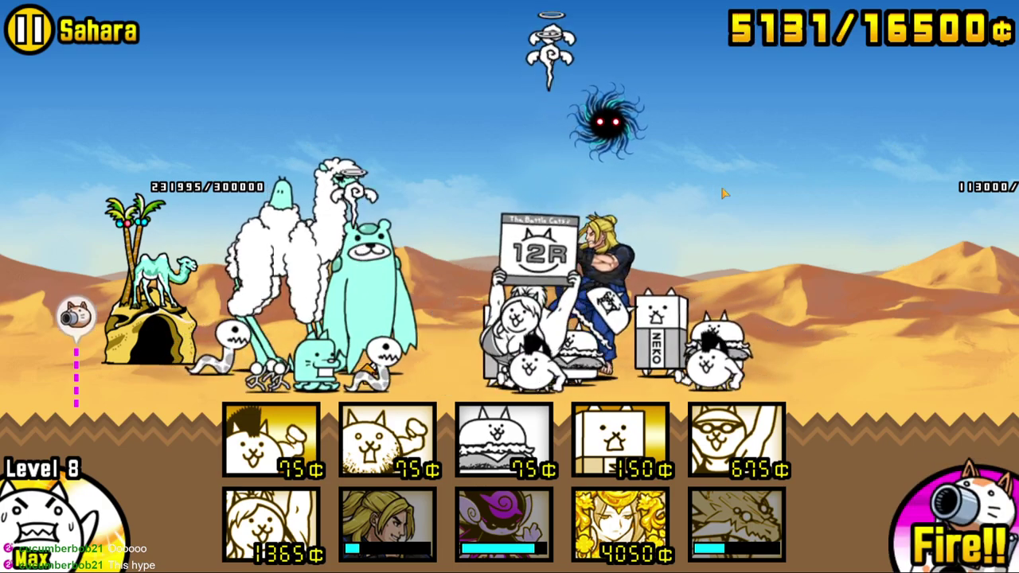
{"action": "left_click", "coordinate": [955, 526]}
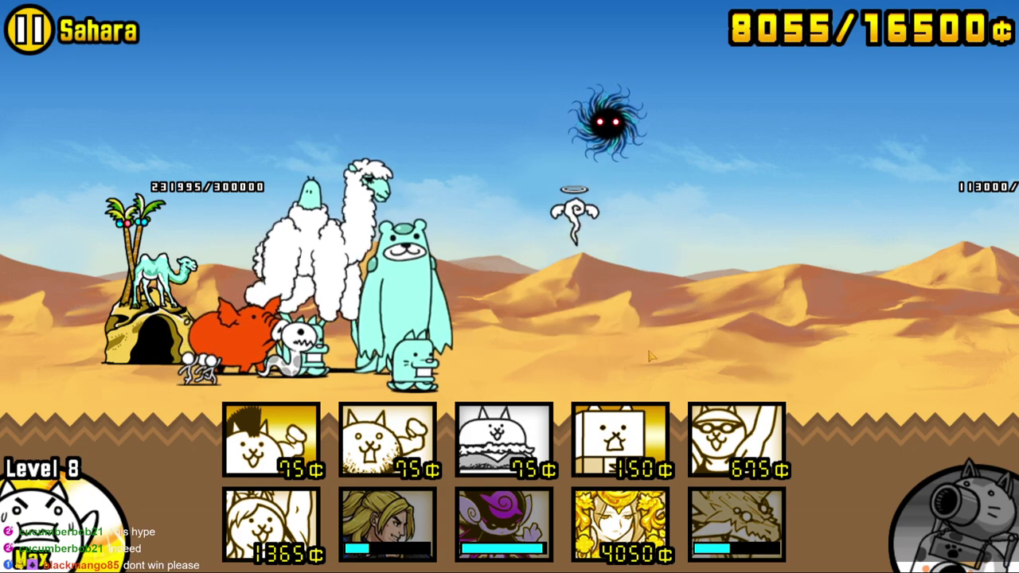
- Send three burger, three bearded and one mohawk cat from the cat base to stall the advancing enemies
{"action": "left_click_drag", "start_coordinate": [653, 353], "coordinate": [445, 355]}
{"action": "left_click", "coordinate": [504, 442]}
{"action": "left_click", "coordinate": [388, 442]}
{"action": "left_click", "coordinate": [270, 442]}
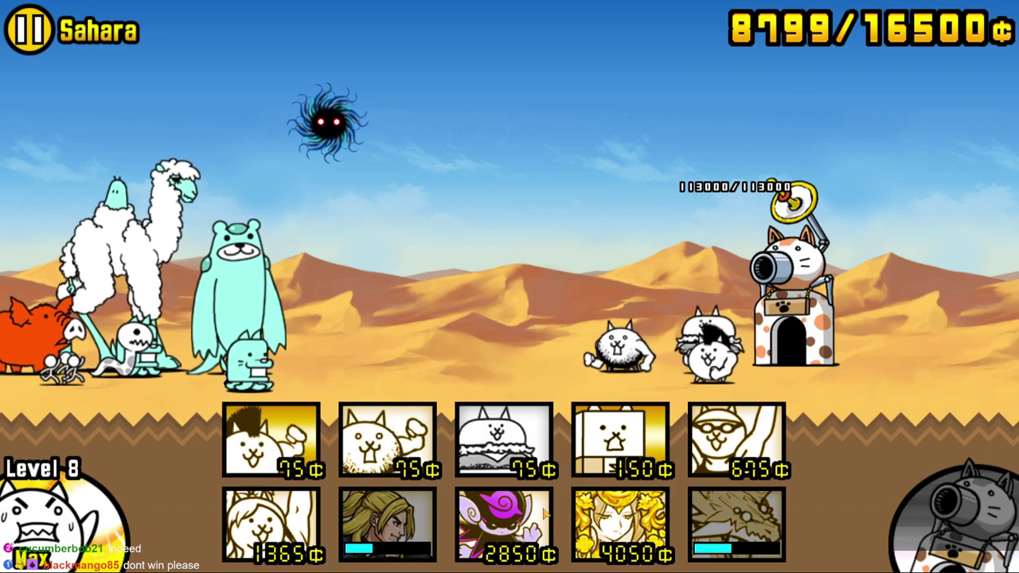
{"action": "left_click", "coordinate": [504, 441]}
{"action": "left_click", "coordinate": [388, 442]}
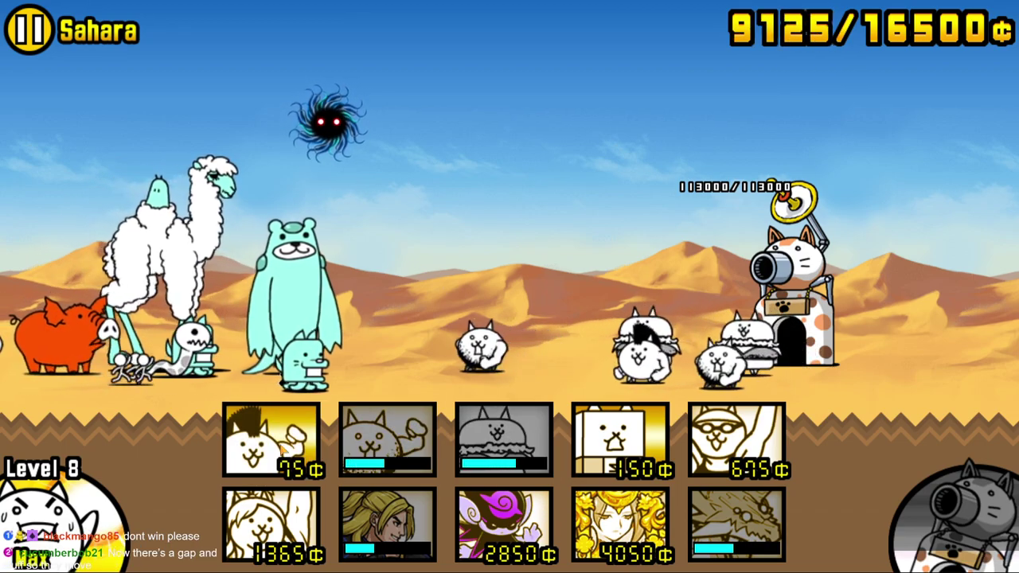
{"action": "left_click", "coordinate": [504, 442]}
{"action": "left_click", "coordinate": [388, 442]}
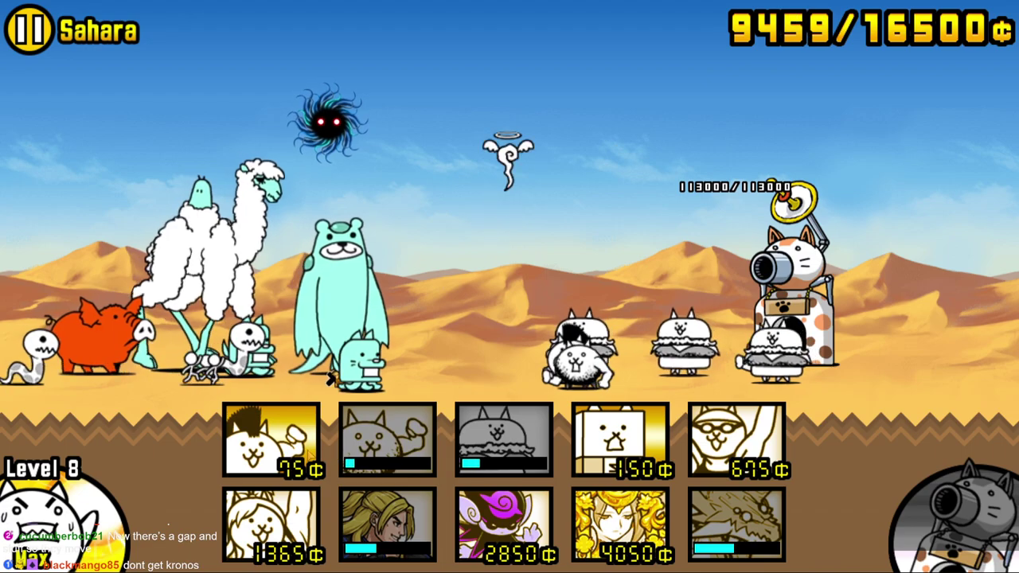
- Deploy the 2850¢ purple attacker behind one mohawk, burger and bearded cat each
{"action": "left_click", "coordinate": [270, 441]}
{"action": "left_click", "coordinate": [504, 442]}
{"action": "left_click", "coordinate": [388, 442]}
{"action": "left_click", "coordinate": [504, 525]}
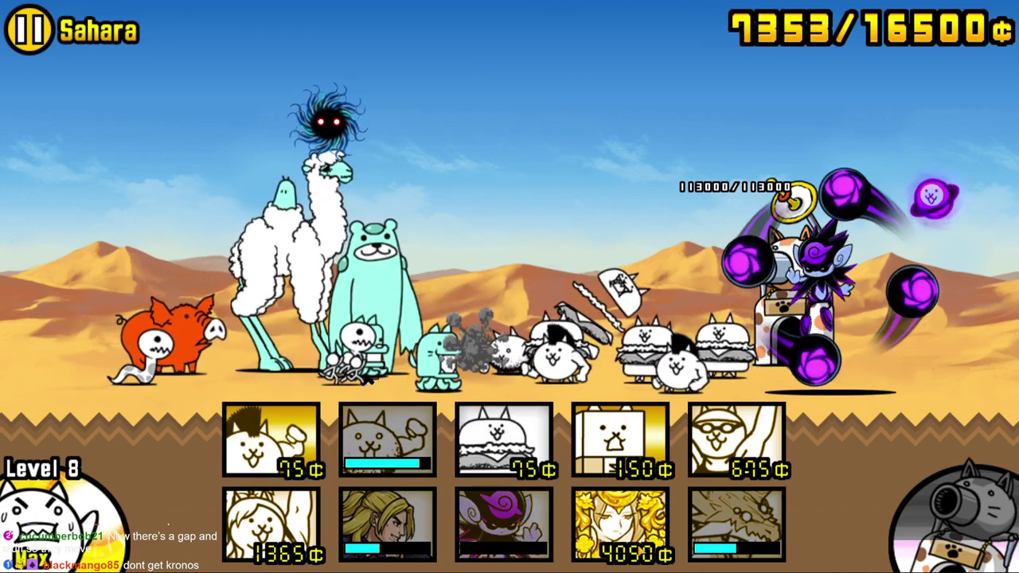
- Deploy the 4050¢ golden goddess and the 1365¢ sign-holding cat with one Eraser, burger, bearded and mohawk cat each
{"action": "left_click", "coordinate": [621, 526]}
{"action": "left_click", "coordinate": [620, 441]}
{"action": "left_click", "coordinate": [504, 442]}
{"action": "left_click", "coordinate": [388, 442]}
{"action": "left_click", "coordinate": [271, 442]}
{"action": "left_click", "coordinate": [271, 525]}
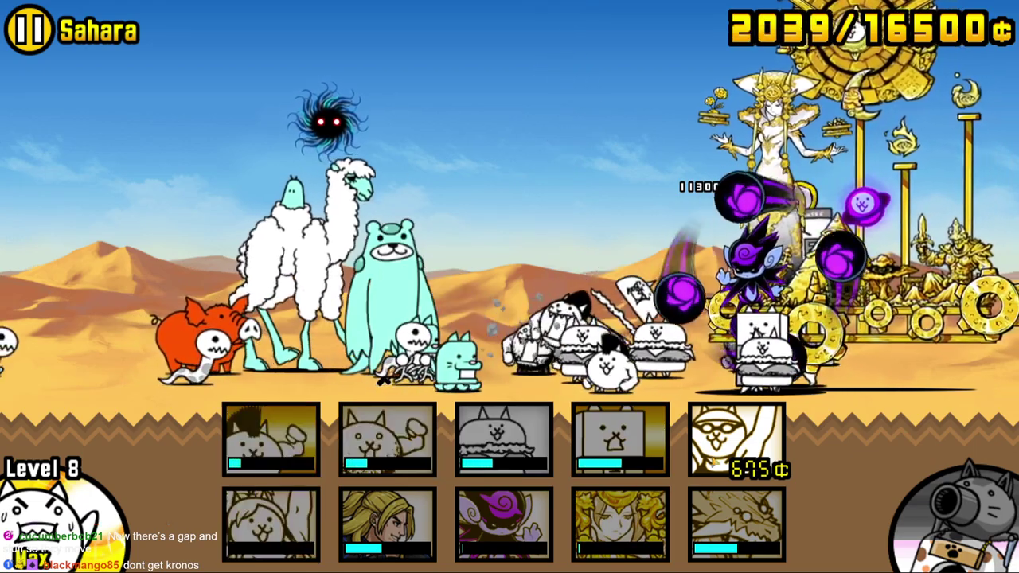
- Reinforce the new attackers with a 675¢ swimmer cat and one Eraser, burger and bearded cat each
{"action": "left_click", "coordinate": [737, 442]}
{"action": "left_click", "coordinate": [620, 442]}
{"action": "left_click", "coordinate": [504, 442]}
{"action": "left_click", "coordinate": [387, 442]}
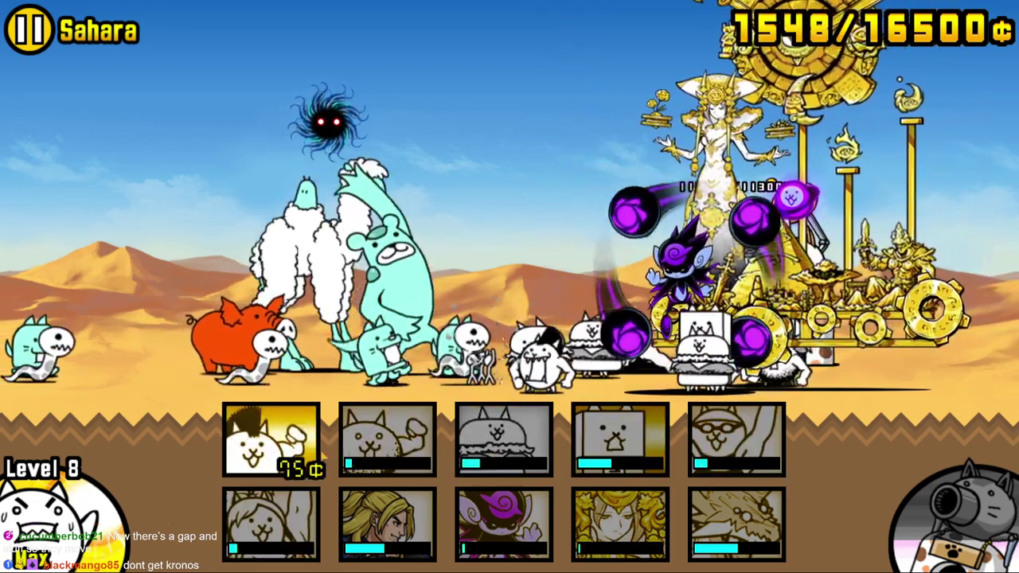
- Deploy two mohawk cats and one Eraser, burger and bearded cat each to shield the purple attacker and golden goddess
{"action": "left_click", "coordinate": [271, 442]}
{"action": "left_click", "coordinate": [620, 442]}
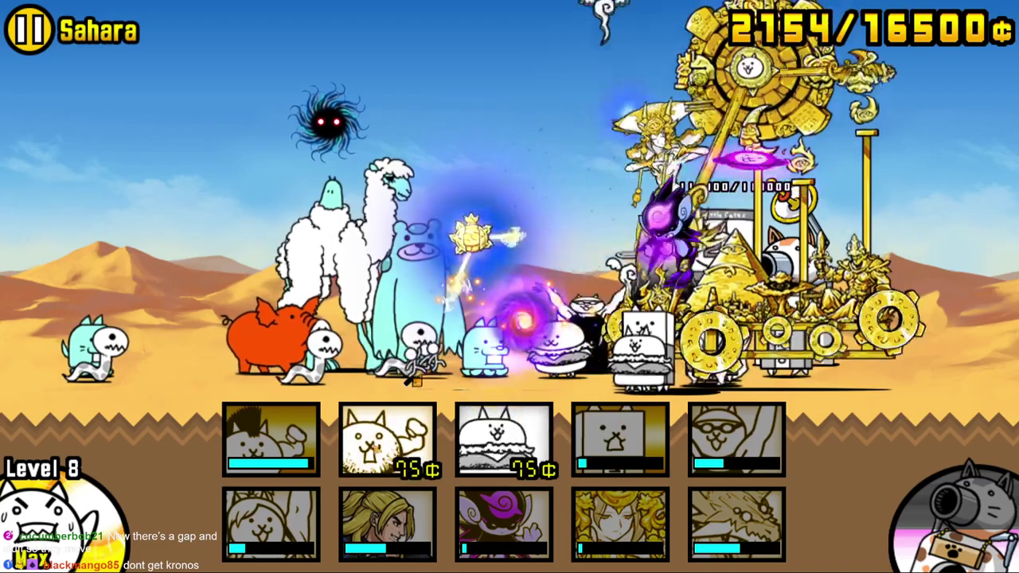
{"action": "left_click", "coordinate": [504, 442]}
{"action": "left_click", "coordinate": [387, 442]}
{"action": "left_click", "coordinate": [270, 442]}
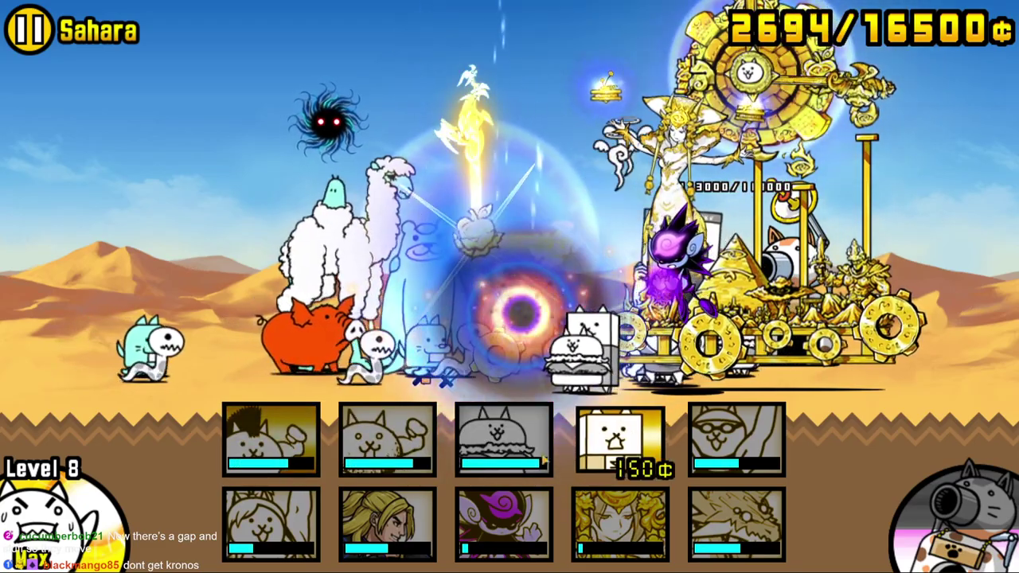
- Send three successive waves of one Eraser, burger, bearded and mohawk cat each from the cat base
{"action": "left_click", "coordinate": [620, 442]}
{"action": "left_click", "coordinate": [504, 442]}
{"action": "left_click", "coordinate": [387, 442]}
{"action": "left_click", "coordinate": [270, 442]}
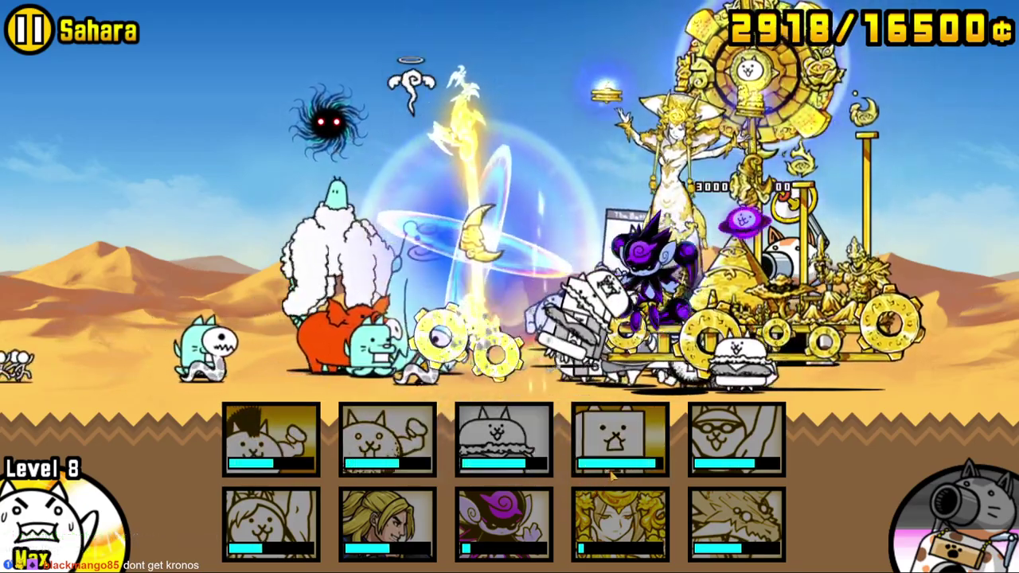
{"action": "left_click", "coordinate": [620, 442]}
{"action": "left_click", "coordinate": [504, 442]}
{"action": "left_click", "coordinate": [387, 442]}
{"action": "left_click", "coordinate": [271, 441]}
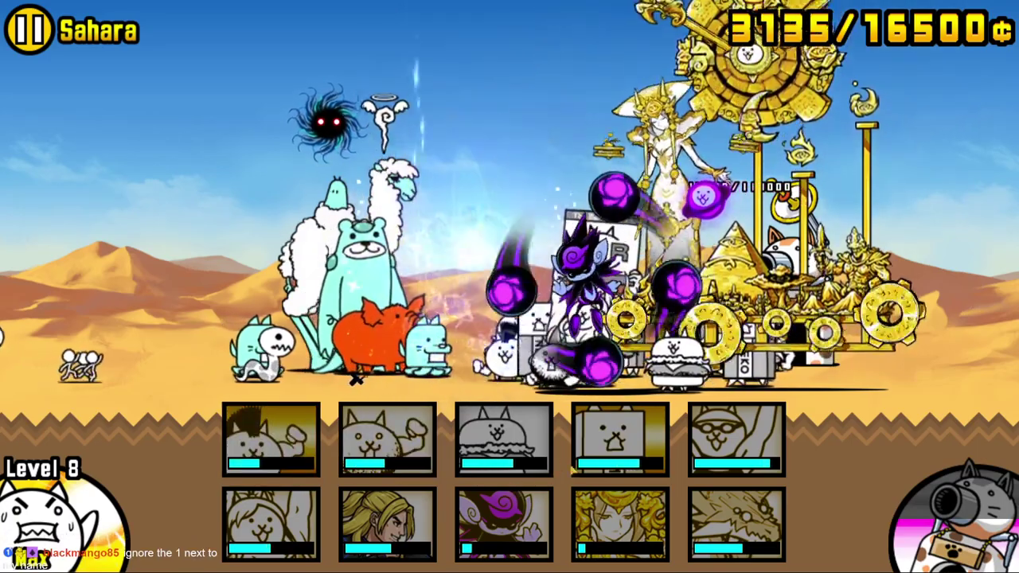
{"action": "left_click", "coordinate": [613, 460]}
{"action": "left_click", "coordinate": [504, 441]}
{"action": "left_click", "coordinate": [388, 441]}
{"action": "left_click", "coordinate": [271, 441]}
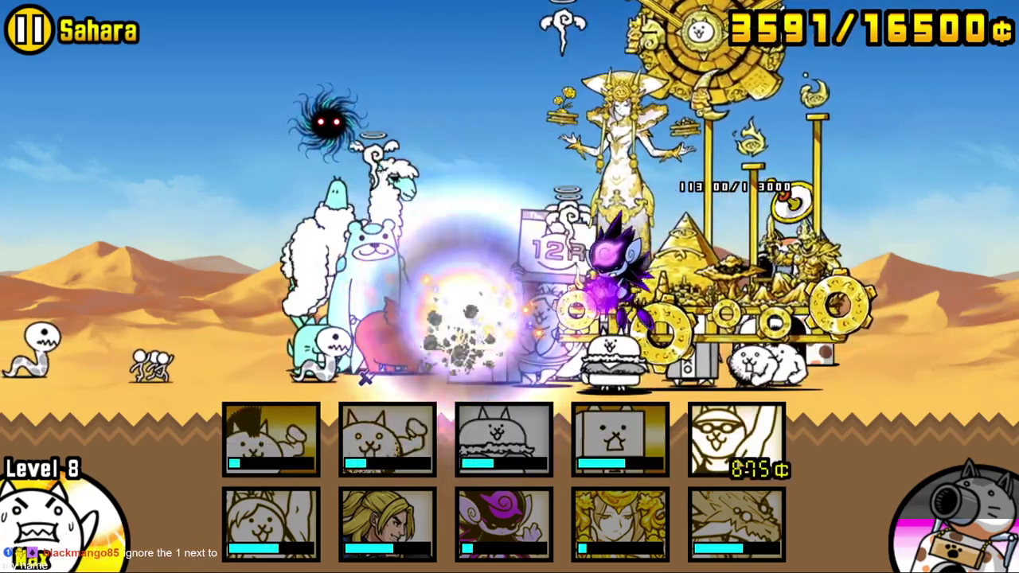
- Deploy a swimmer cat together with two Eraser and two burger cats to strengthen the front line
{"action": "left_click", "coordinate": [736, 442]}
{"action": "left_click", "coordinate": [620, 442]}
{"action": "left_click", "coordinate": [504, 442]}
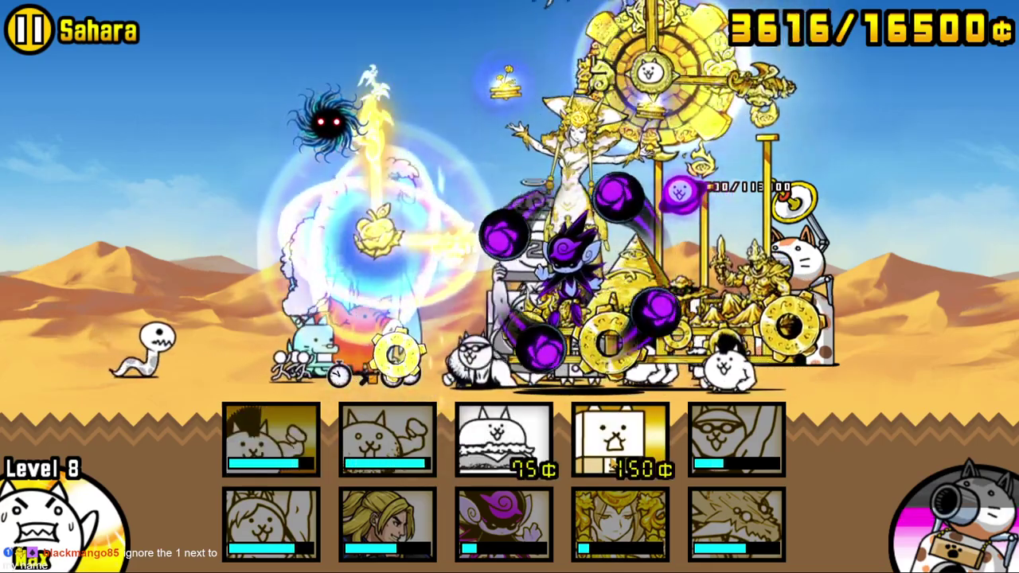
{"action": "left_click", "coordinate": [504, 441]}
{"action": "left_click", "coordinate": [621, 442]}
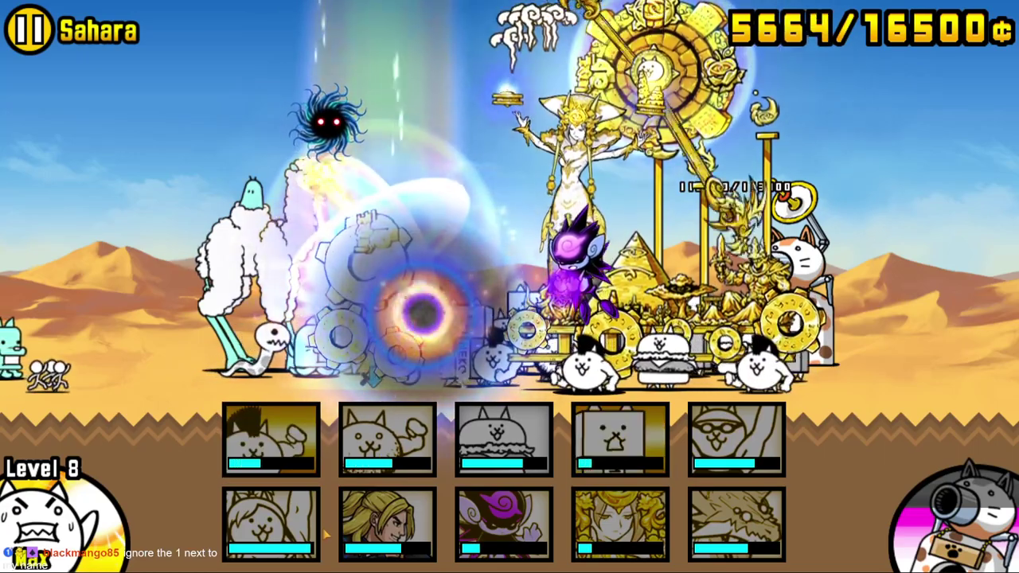
- Add the 1365¢ sign-holding cat with one burger, bearded and mohawk cat each
{"action": "left_click", "coordinate": [504, 442]}
{"action": "left_click", "coordinate": [388, 441]}
{"action": "left_click", "coordinate": [270, 442]}
{"action": "left_click", "coordinate": [271, 521]}
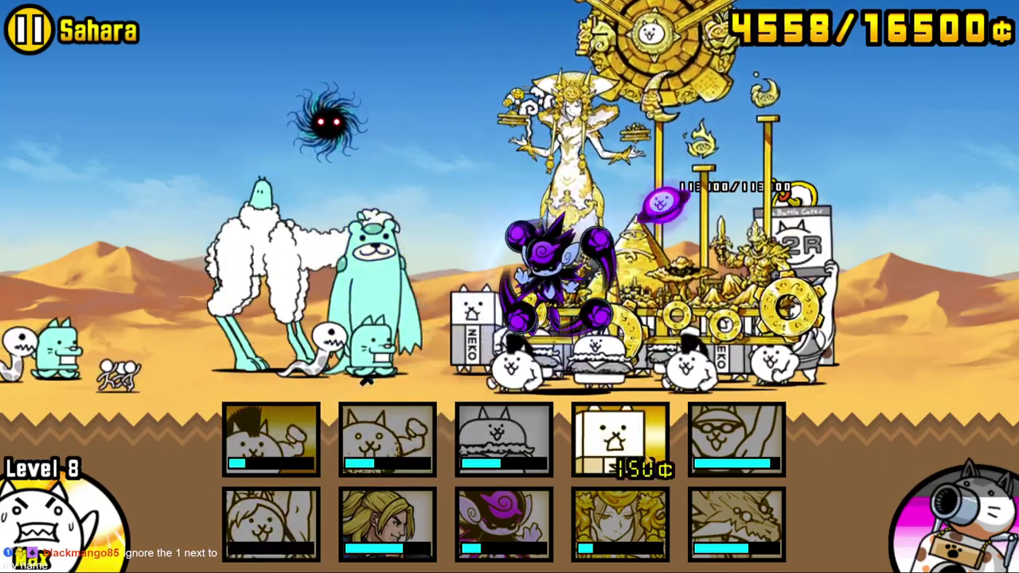
- Deploy a 675¢ swimmer cat supported by two burger, two bearded and one mohawk cat
{"action": "left_click", "coordinate": [504, 442]}
{"action": "left_click", "coordinate": [388, 442]}
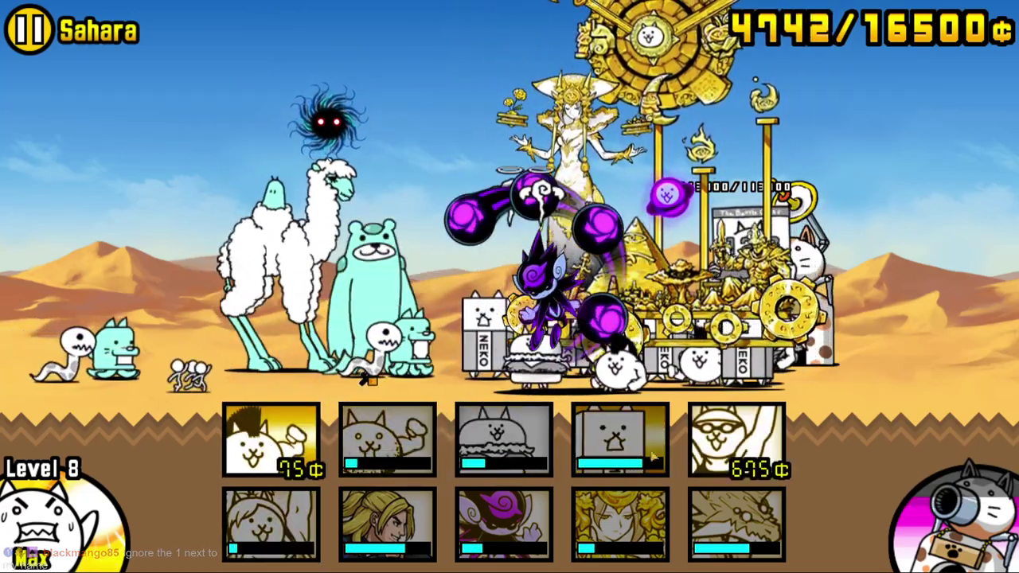
{"action": "left_click", "coordinate": [737, 442]}
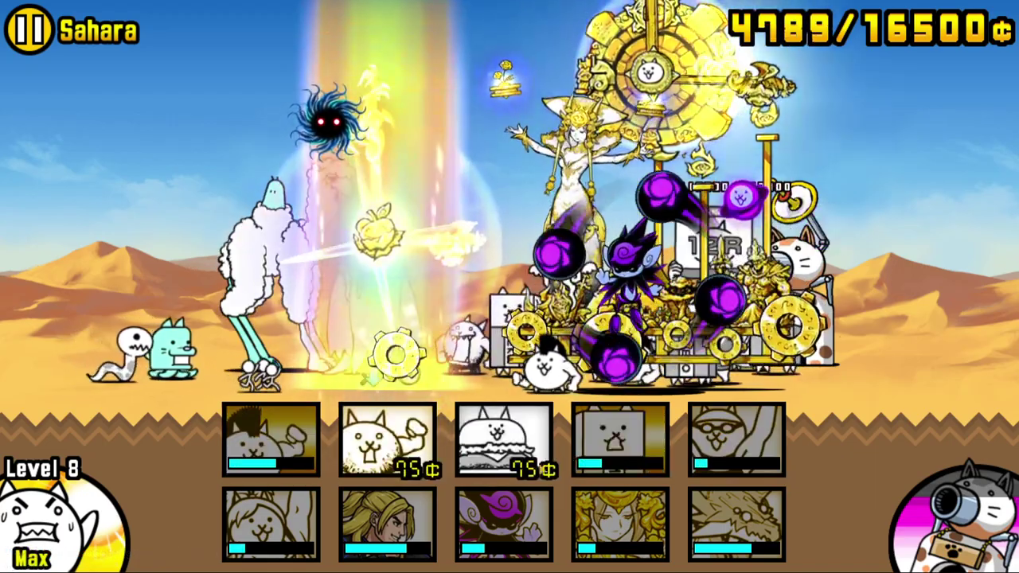
{"action": "left_click", "coordinate": [504, 442]}
{"action": "left_click", "coordinate": [388, 442]}
{"action": "left_click", "coordinate": [271, 442]}
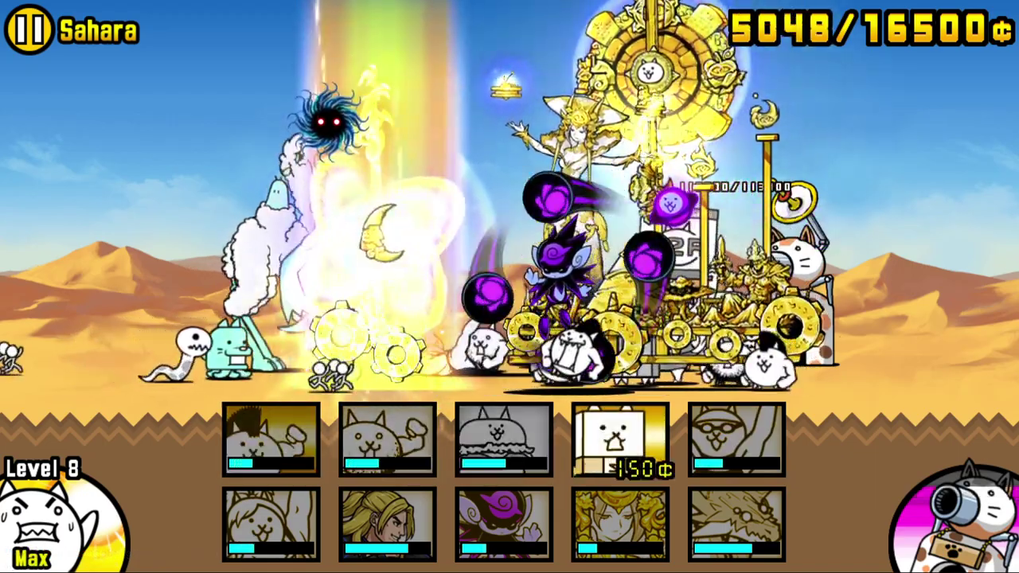
- Send three burger, three bearded and two mohawk cats to keep the camel and bear away from the attackers
{"action": "left_click", "coordinate": [504, 442]}
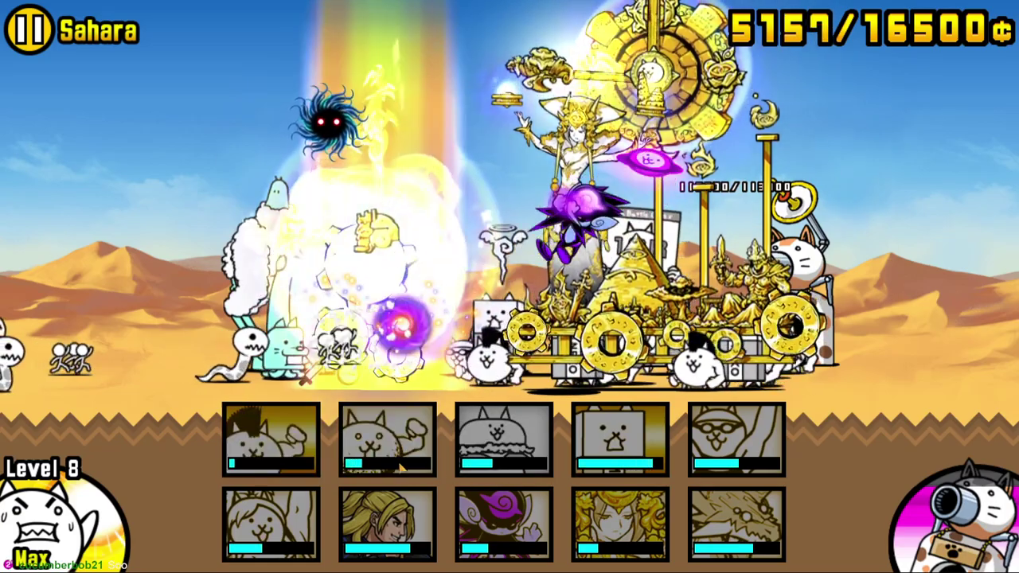
{"action": "left_click", "coordinate": [504, 442]}
{"action": "left_click", "coordinate": [388, 442]}
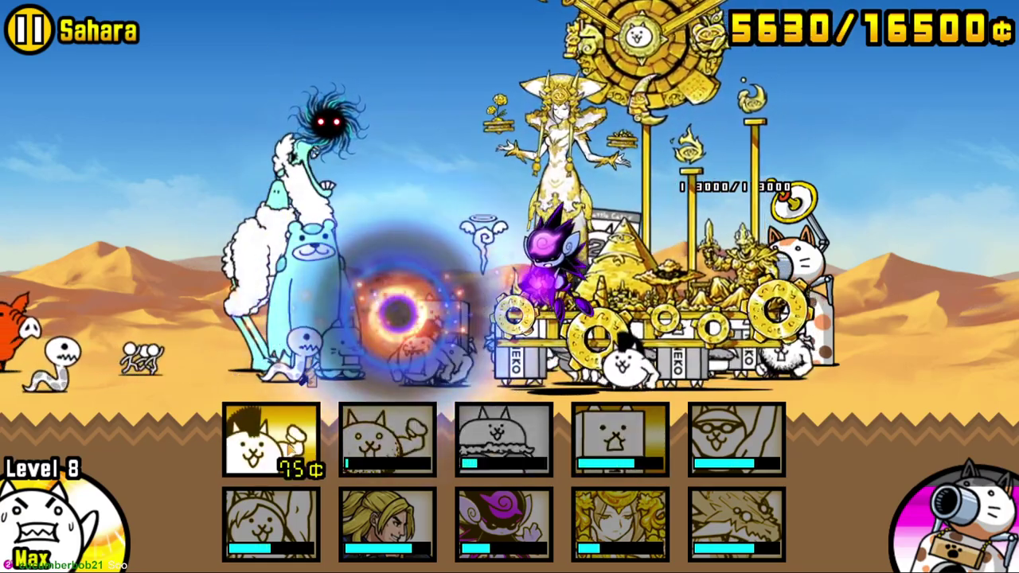
{"action": "left_click", "coordinate": [504, 442]}
{"action": "left_click", "coordinate": [388, 442]}
{"action": "left_click", "coordinate": [271, 441]}
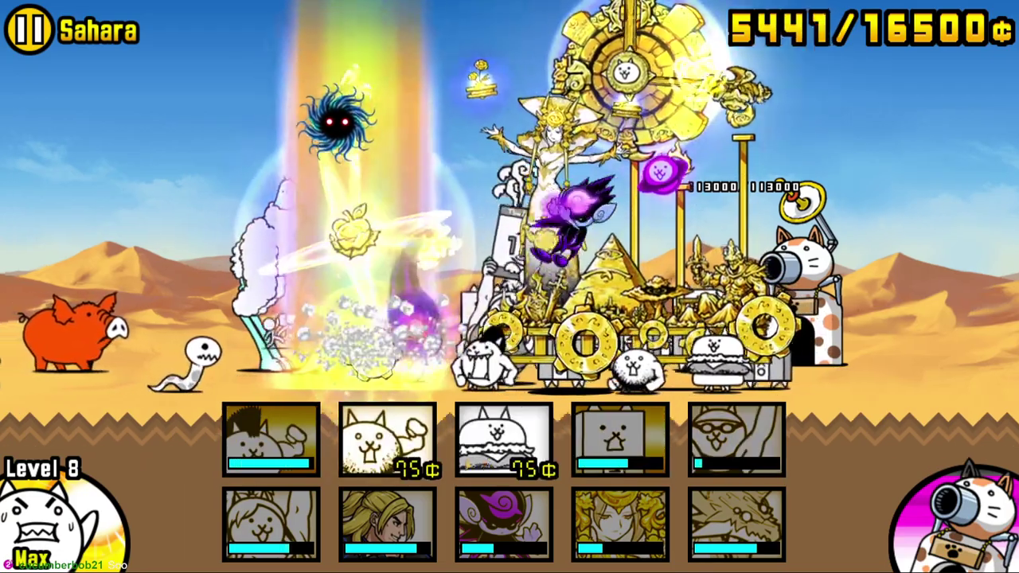
{"action": "left_click", "coordinate": [388, 442]}
{"action": "left_click", "coordinate": [271, 442]}
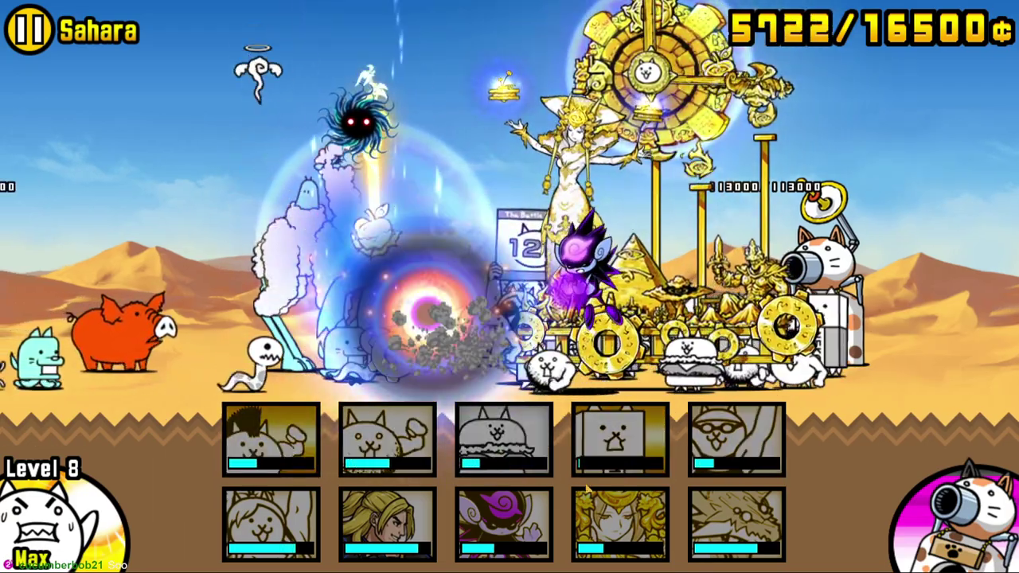
- Deploy one bearded, burger, mohawk and Eraser cat each and fire the cat cannon at the enemies
{"action": "left_click", "coordinate": [388, 442]}
{"action": "left_click", "coordinate": [504, 442]}
{"action": "left_click", "coordinate": [271, 442]}
{"action": "left_click", "coordinate": [621, 442]}
{"action": "left_click", "coordinate": [955, 526]}
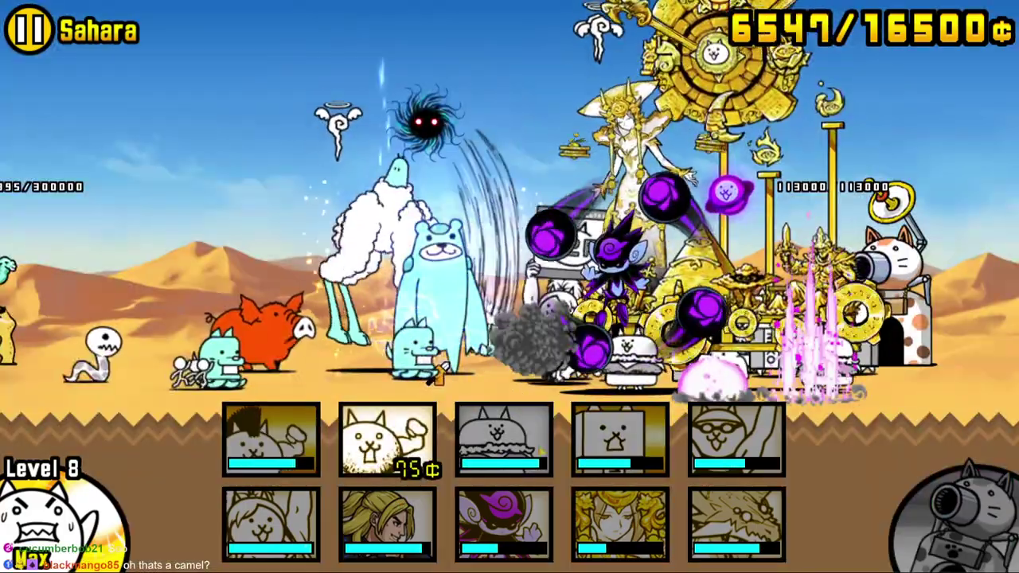
- Deploy another 1365¢ sign-holding cat behind a fresh burger, bearded and mohawk cat
{"action": "left_click", "coordinate": [504, 441]}
{"action": "left_click", "coordinate": [388, 442]}
{"action": "left_click", "coordinate": [271, 442]}
{"action": "left_click", "coordinate": [270, 525]}
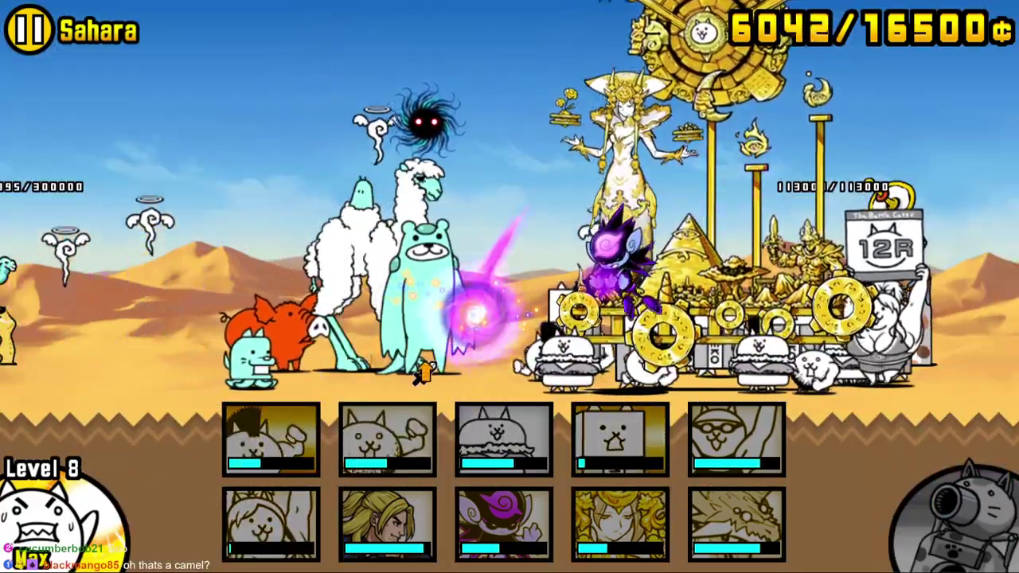
- Send three bearded, two burger, one mohawk and one Eraser cat to block the enemies in front of the golden goddess
{"action": "left_click_drag", "start_coordinate": [422, 374], "coordinate": [502, 476]}
{"action": "key", "text": "2"}
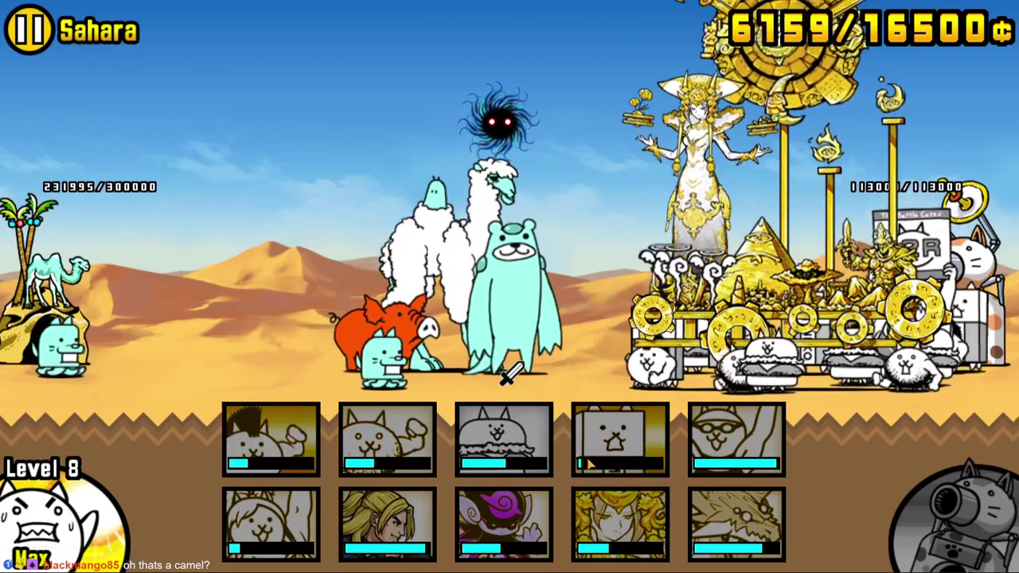
{"action": "key", "text": "3"}
{"action": "key", "text": "2"}
{"action": "key", "text": "1"}
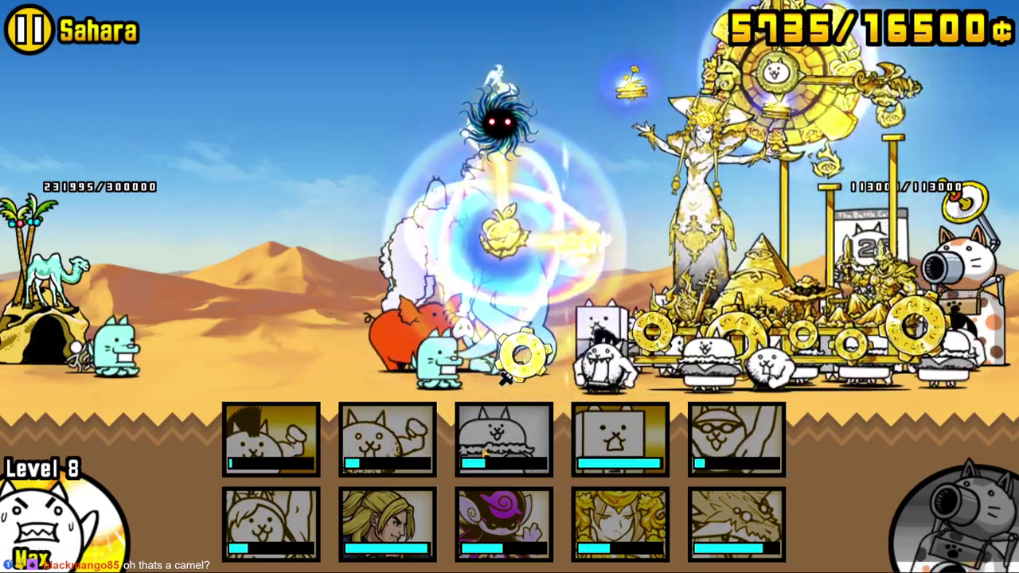
{"action": "key", "text": "4"}
{"action": "key", "text": "3"}
{"action": "key", "text": "2"}
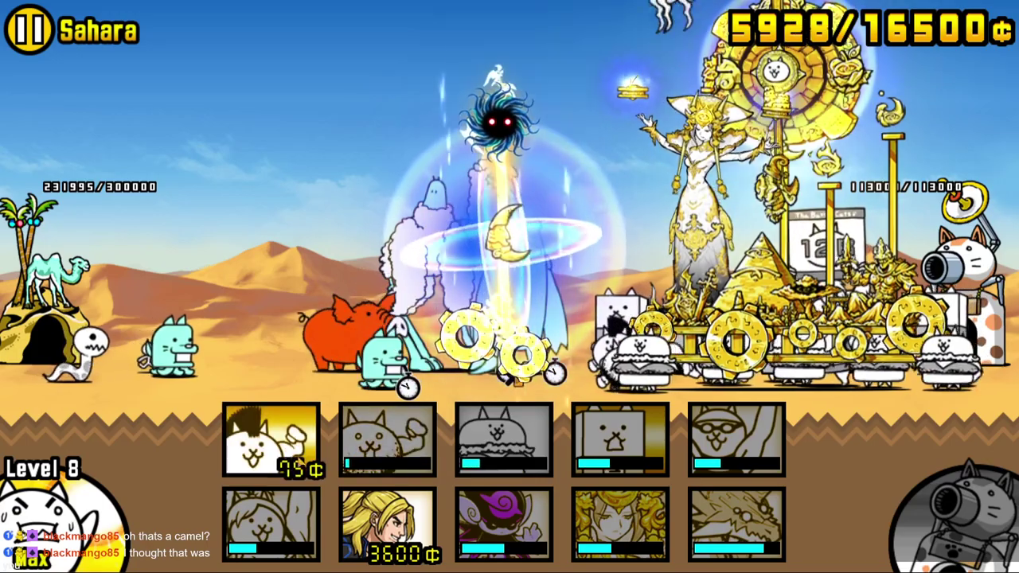
- Reinforce the blockers with three mohawk cats and two Eraser, burger and bearded cats each
{"action": "key", "text": "1"}
{"action": "key", "text": "4"}
{"action": "key", "text": "3"}
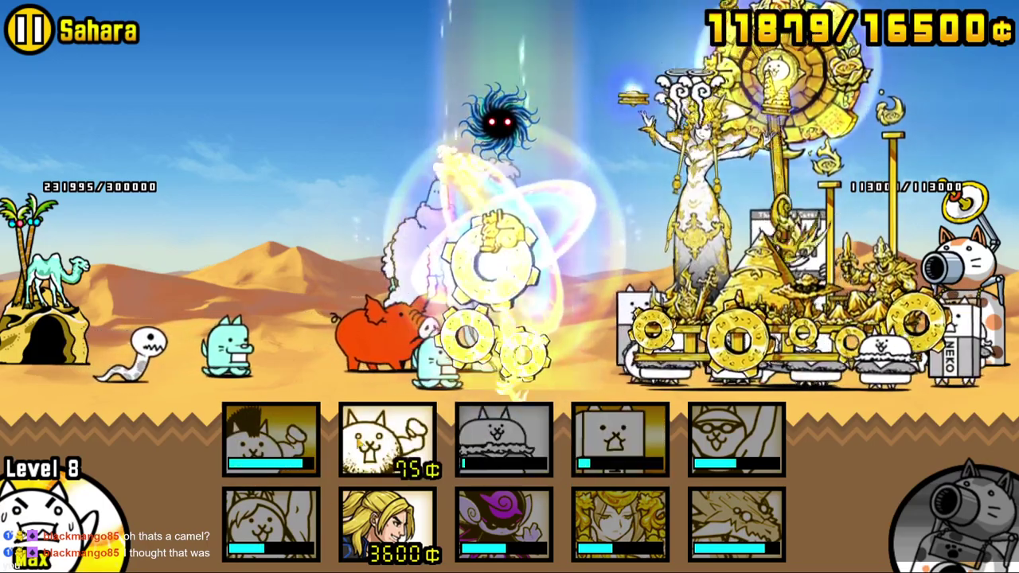
{"action": "key", "text": "2"}
{"action": "key", "text": "1"}
{"action": "key", "text": "4"}
{"action": "key", "text": "3"}
{"action": "key", "text": "2"}
{"action": "key", "text": "1"}
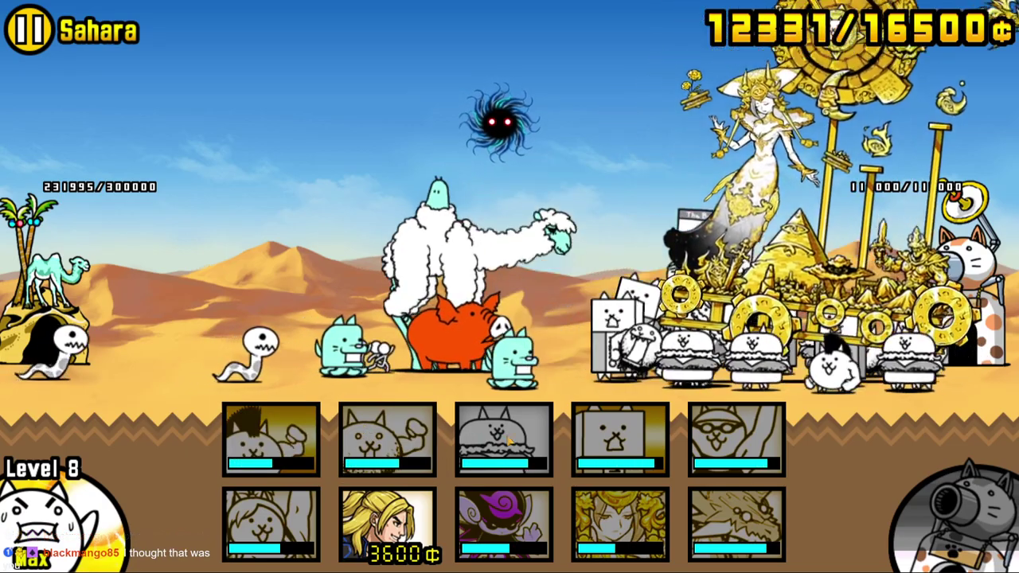
- Deploy two burger, two bearded and two mohawk cats plus one Eraser to hold back the camel
{"action": "key", "text": "3"}
{"action": "key", "text": "2"}
{"action": "key", "text": "1"}
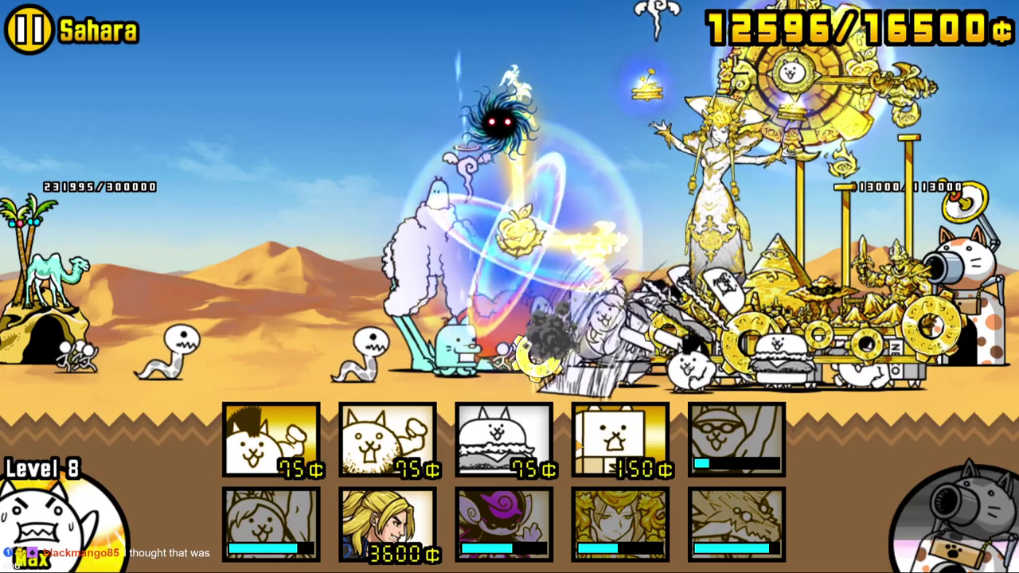
{"action": "key", "text": "4"}
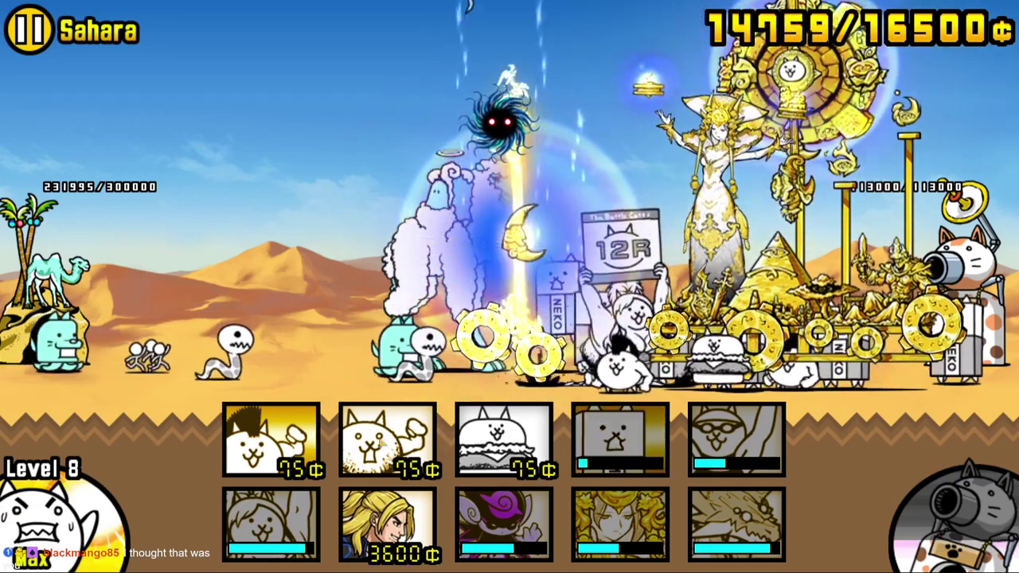
{"action": "key", "text": "3"}
{"action": "key", "text": "2"}
{"action": "key", "text": "1"}
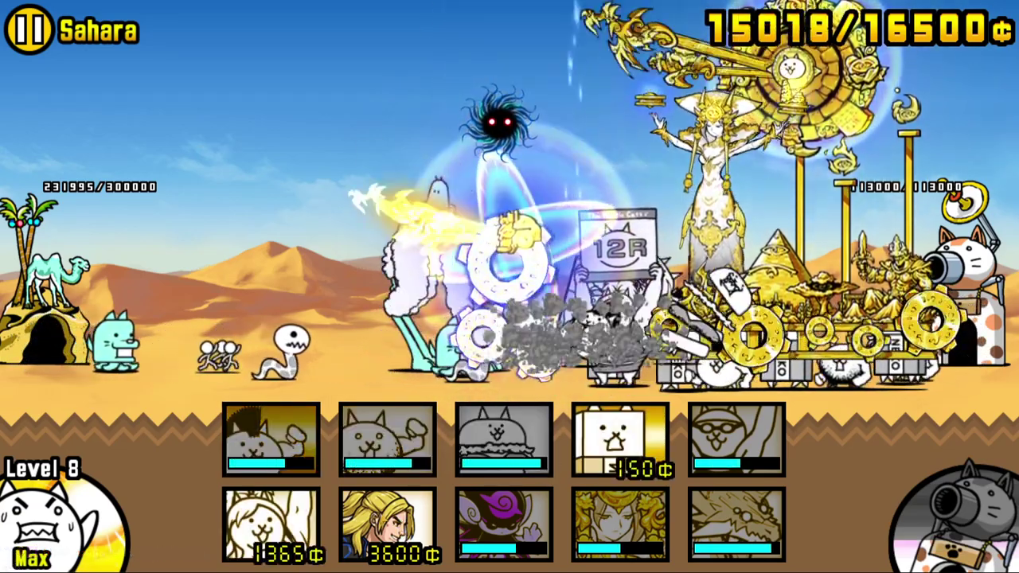
- Deploy the 3600¢ blond fighter and the 1365¢ sign-holding cat with one bearded, mohawk and burger cat each
{"action": "key", "text": "7"}
{"action": "key", "text": "2"}
{"action": "key", "text": "1"}
{"action": "key", "text": "6"}
{"action": "key", "text": "3"}
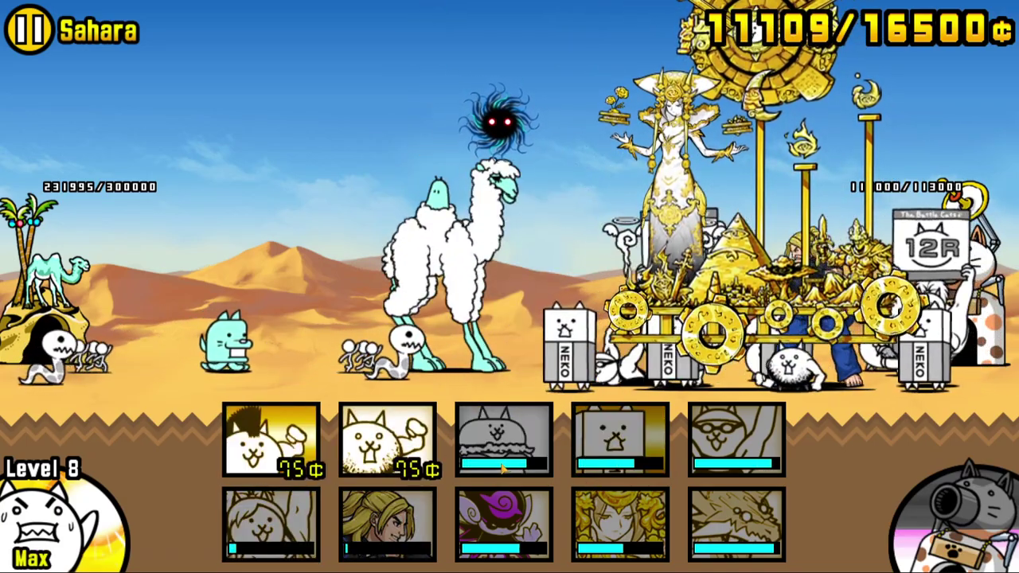
- Back the blond fighter with a swimmer cat and one burger, bearded, mohawk and Eraser cat each
{"action": "key", "text": "3"}
{"action": "key", "text": "2"}
{"action": "key", "text": "1"}
{"action": "key", "text": "4"}
{"action": "key", "text": "5"}
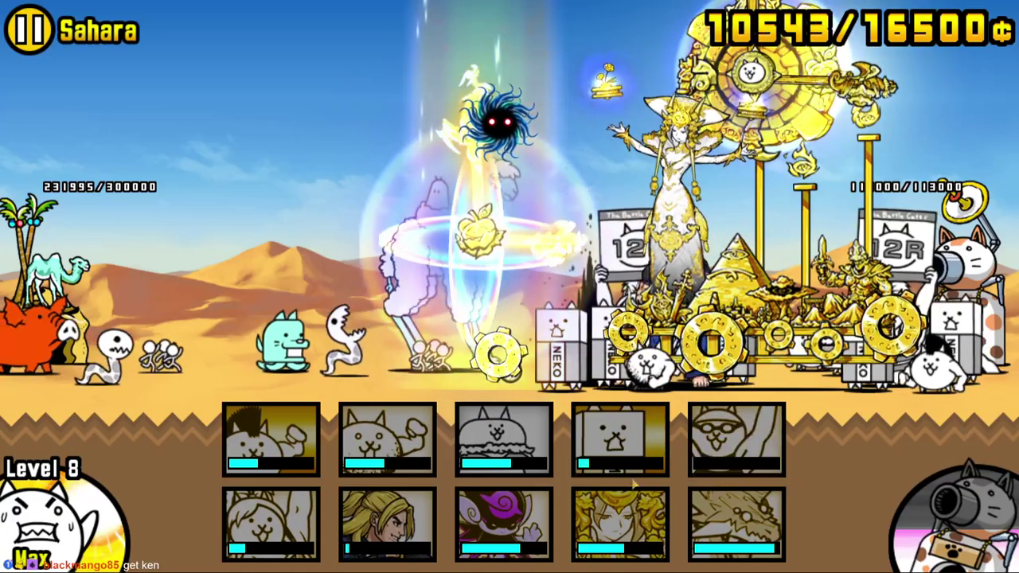
- Send two bearded, two mohawk, one burger and one Eraser cat to cover the blond fighter against the camel
{"action": "key", "text": "3"}
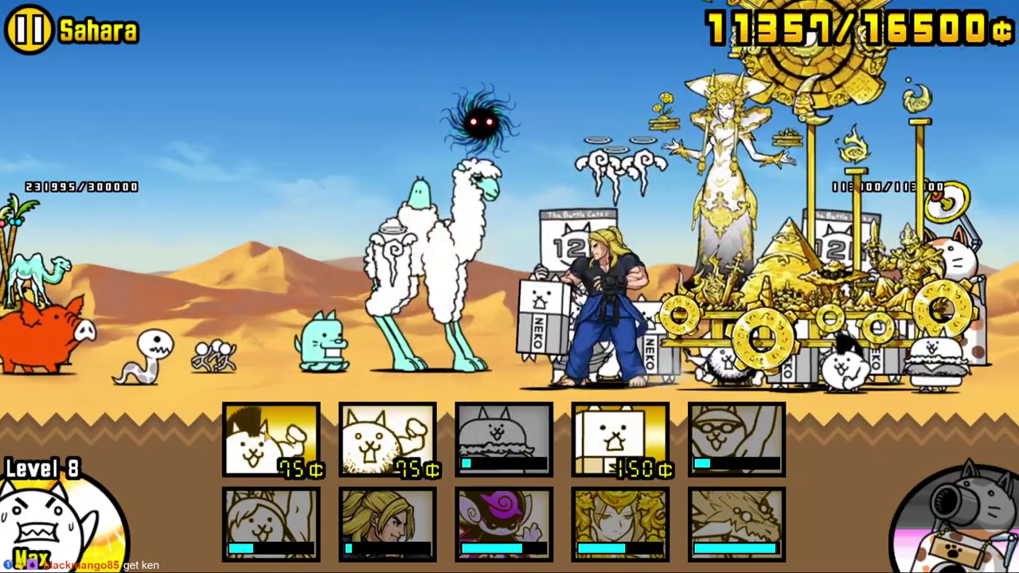
{"action": "key", "text": "1"}
{"action": "key", "text": "4"}
{"action": "key", "text": "2"}
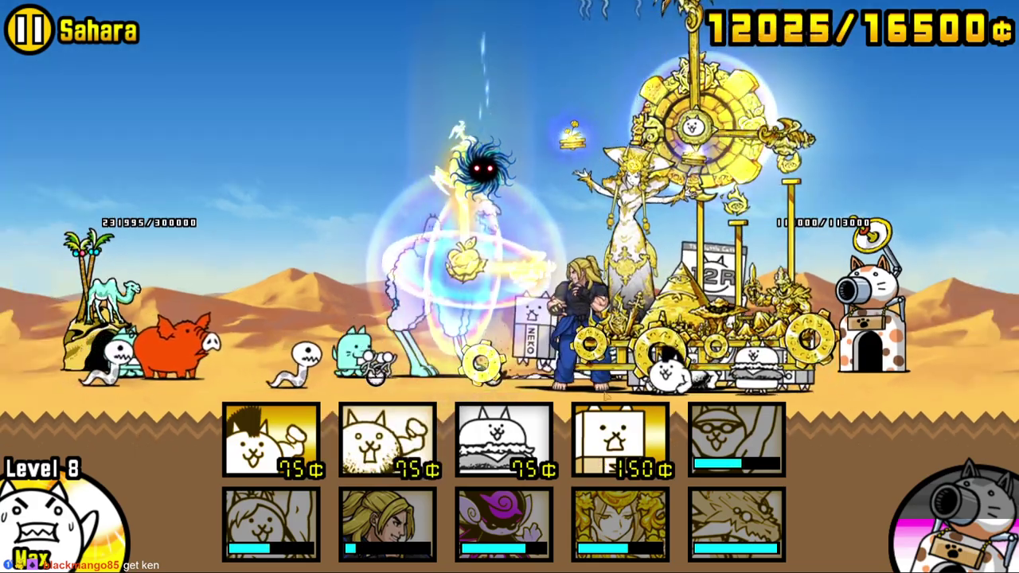
{"action": "key", "text": "2"}
{"action": "key", "text": "1"}
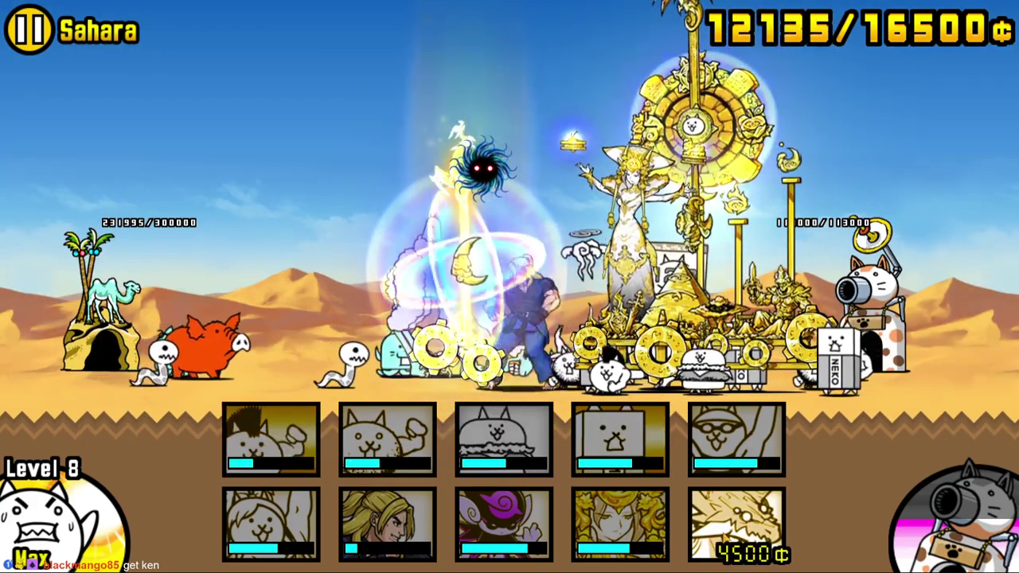
- Deploy the 4500¢ dragon with one Eraser, burger, bearded and mohawk cat each
{"action": "key", "text": "0"}
{"action": "key", "text": "4"}
{"action": "key", "text": "3"}
{"action": "key", "text": "2"}
{"action": "key", "text": "1"}
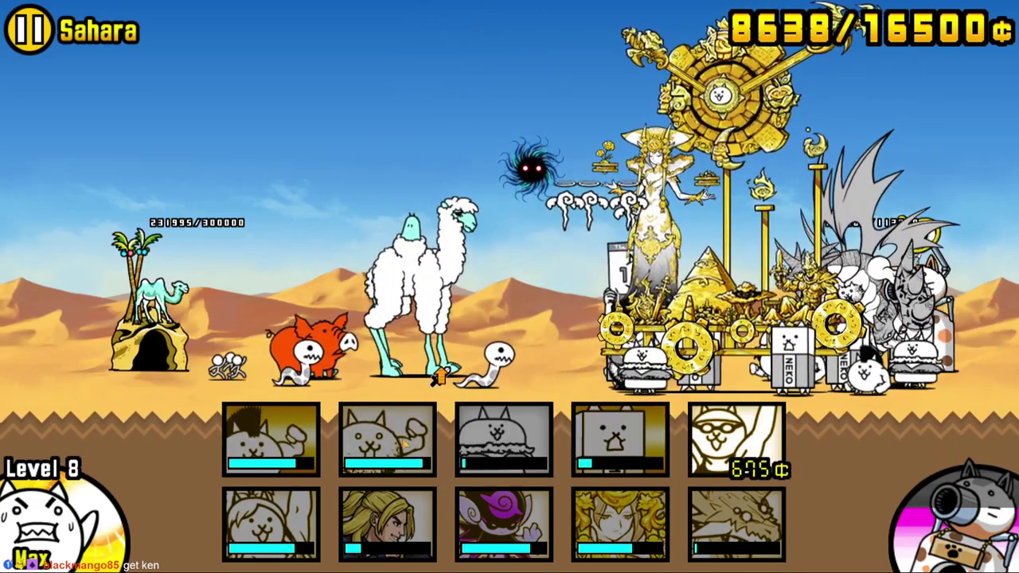
- Protect the dragon with three bearded, three mohawk and one Eraser cat, and add another sign-holding cat
{"action": "key", "text": "2"}
{"action": "key", "text": "1"}
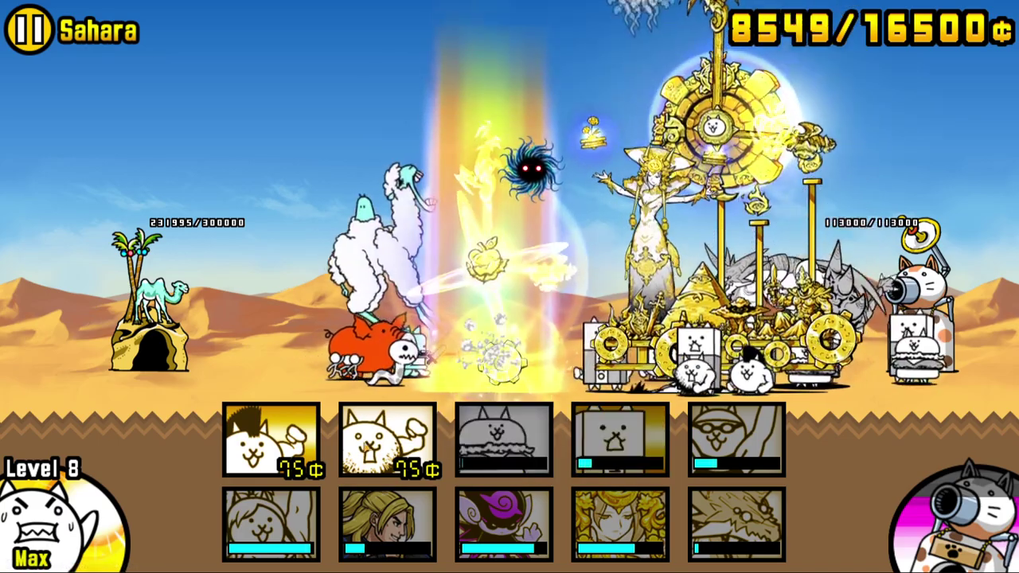
{"action": "key", "text": "2"}
{"action": "key", "text": "1"}
{"action": "key", "text": "4"}
{"action": "key", "text": "2"}
{"action": "key", "text": "1"}
{"action": "key", "text": "6"}
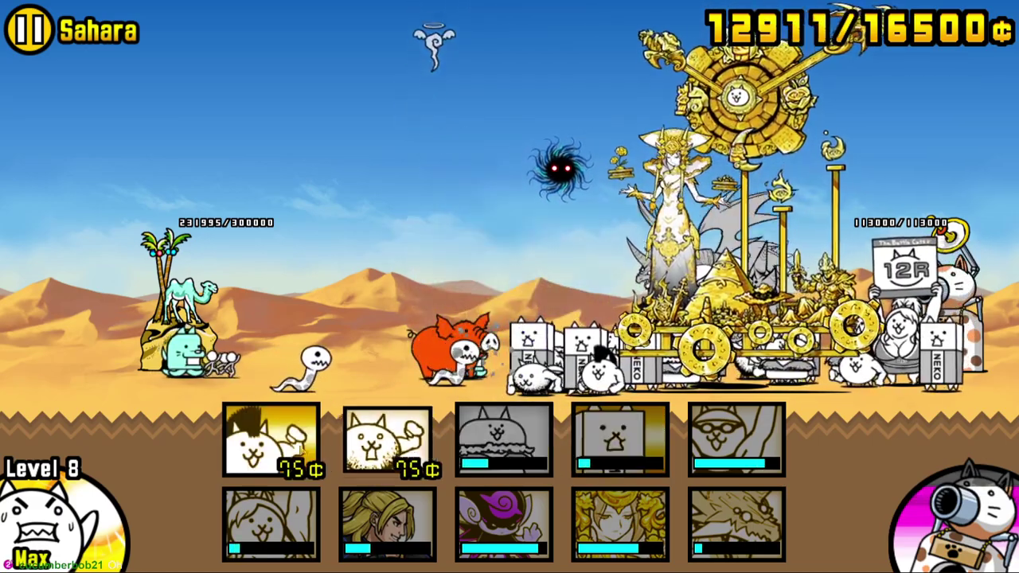
- Keep the dragon's front line supplied with two bearded, two mohawk, one Eraser and one burger cat
{"action": "key", "text": "2"}
{"action": "key", "text": "1"}
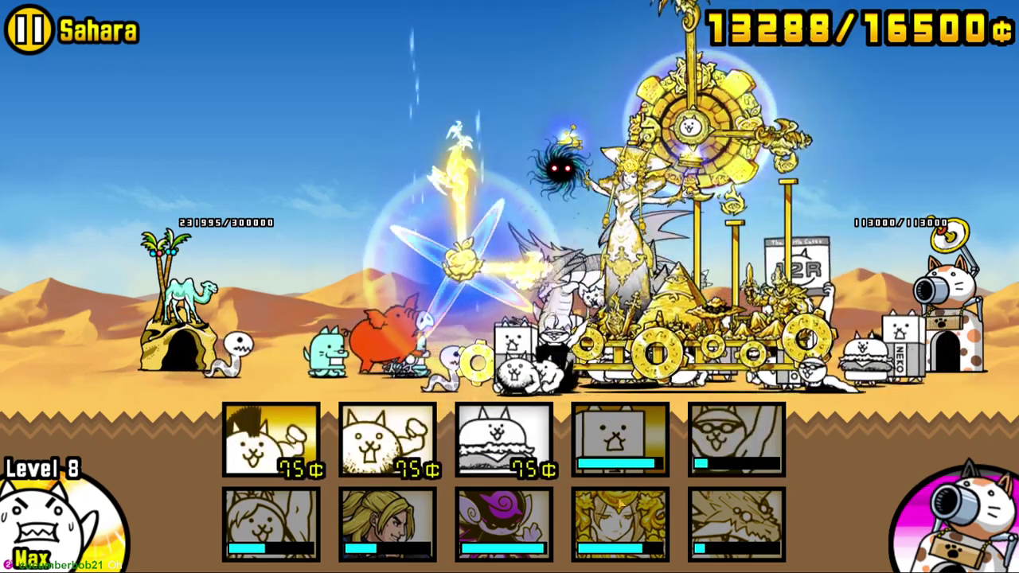
{"action": "key", "text": "4"}
{"action": "key", "text": "3"}
{"action": "key", "text": "2"}
{"action": "key", "text": "1"}
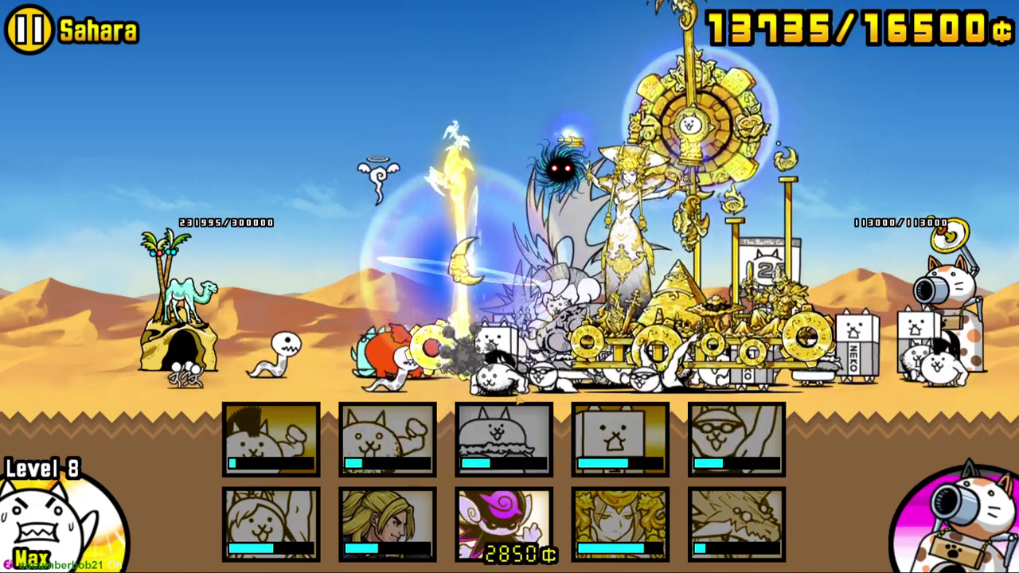
- Deploy the 2850¢ purple creature and cover it with two Eraser cats plus one burger, one bearded and one mohawk cat
{"action": "key", "text": "8"}
{"action": "key", "text": "4"}
{"action": "key", "text": "3"}
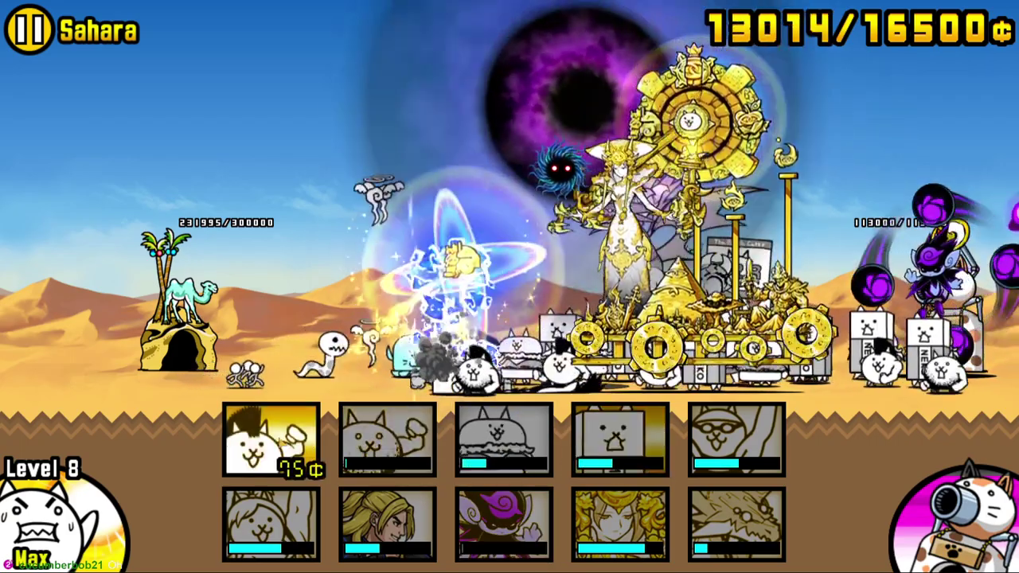
{"action": "key", "text": "2"}
{"action": "key", "text": "1"}
{"action": "key", "text": "4"}
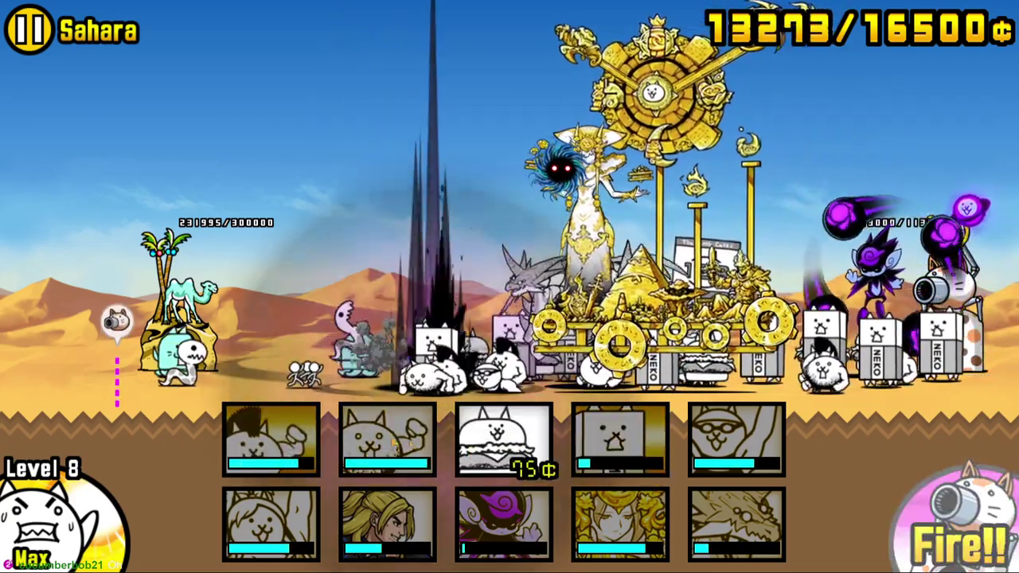
- Reinforce the advancing attackers with two burger, two bearded, two mohawk and one Eraser cat
{"action": "key", "text": "3"}
{"action": "key", "text": "2"}
{"action": "key", "text": "1"}
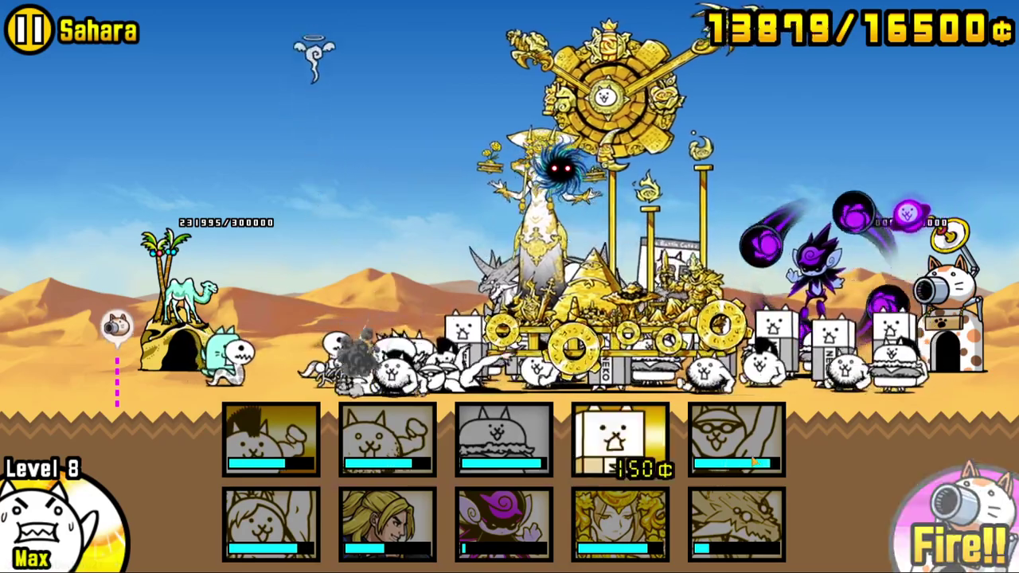
{"action": "key", "text": "3"}
{"action": "key", "text": "2"}
{"action": "key", "text": "4"}
{"action": "key", "text": "1"}
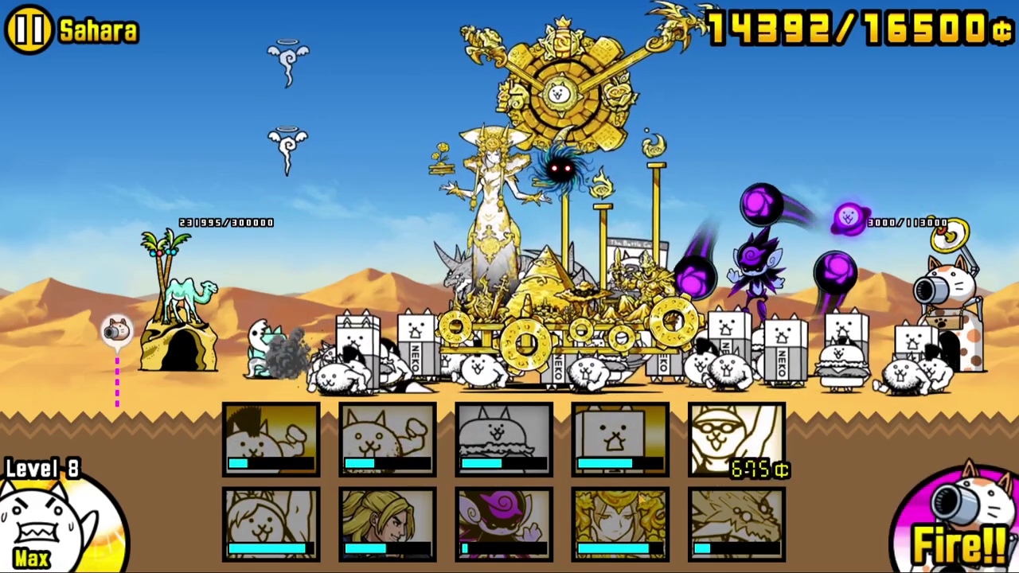
- Send the 675¢ swimmer cat toward the enemy base with one bearded, mohawk, burger and Eraser cat each
{"action": "key", "text": "5"}
{"action": "key", "text": "2"}
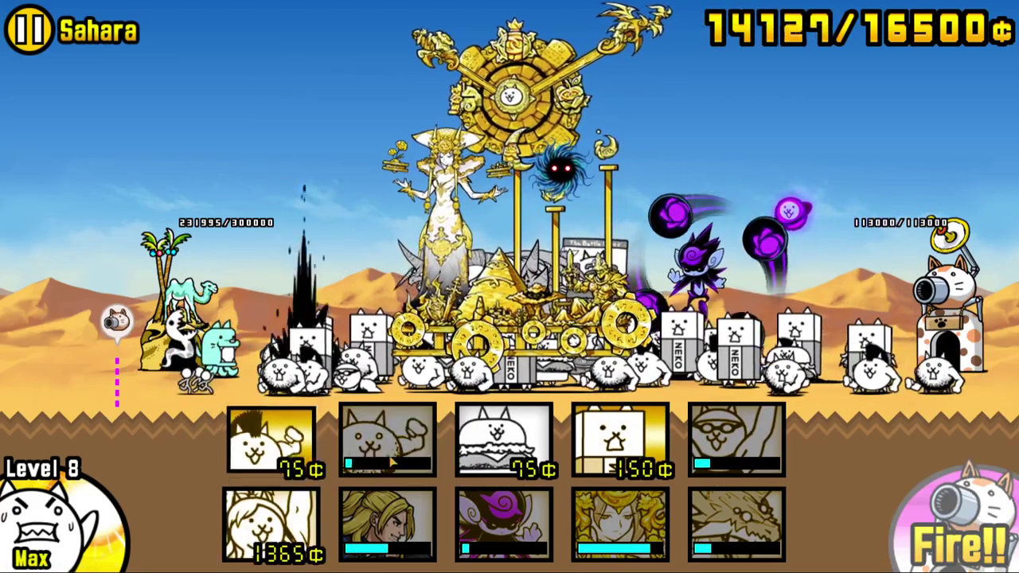
{"action": "key", "text": "1"}
{"action": "key", "text": "3"}
{"action": "key", "text": "4"}
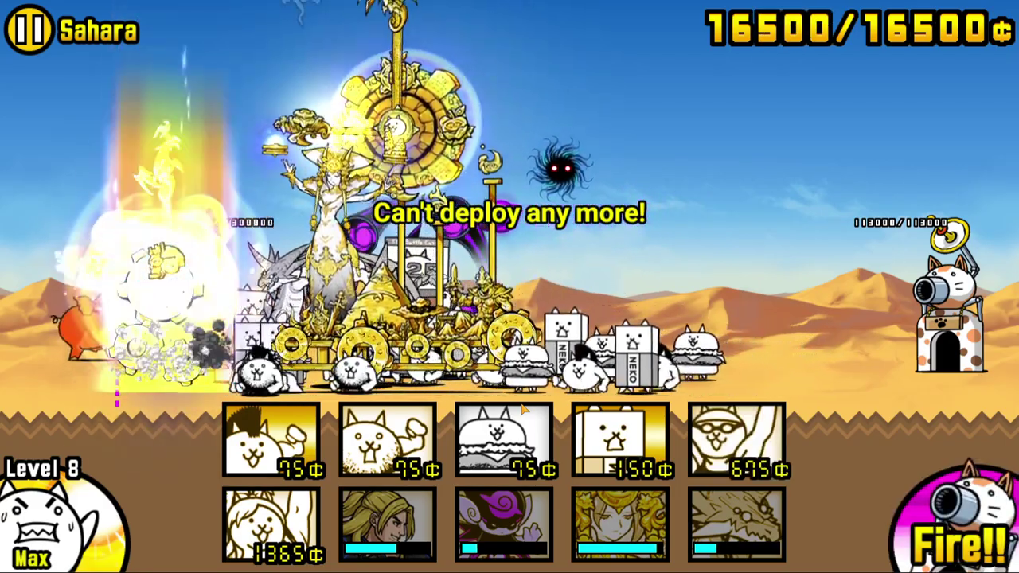
- Fire the cat cannon during the final push on the Sahara base and close the victory results
{"action": "left_click", "coordinate": [954, 529]}
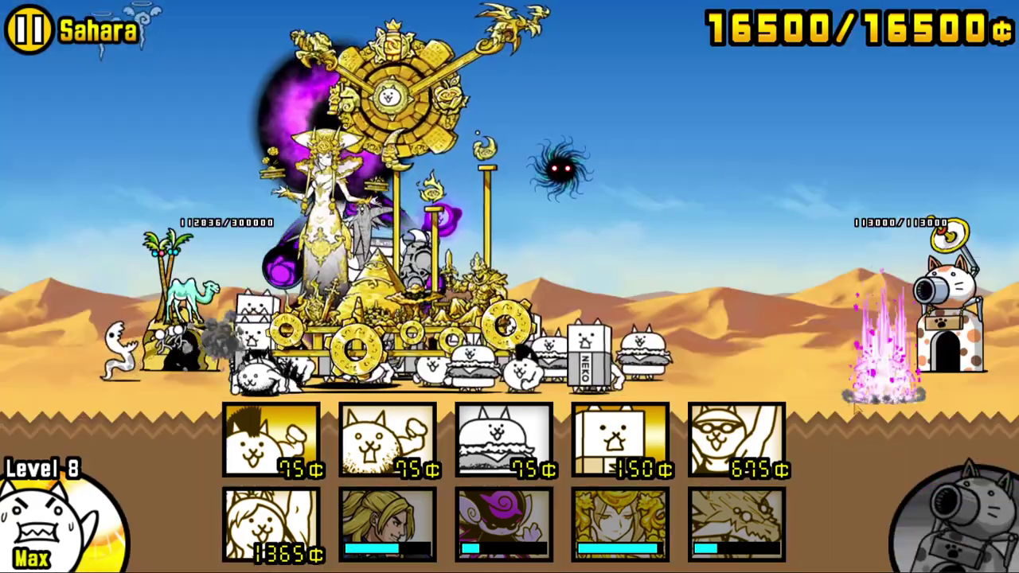
{"action": "left_click", "coordinate": [620, 441]}
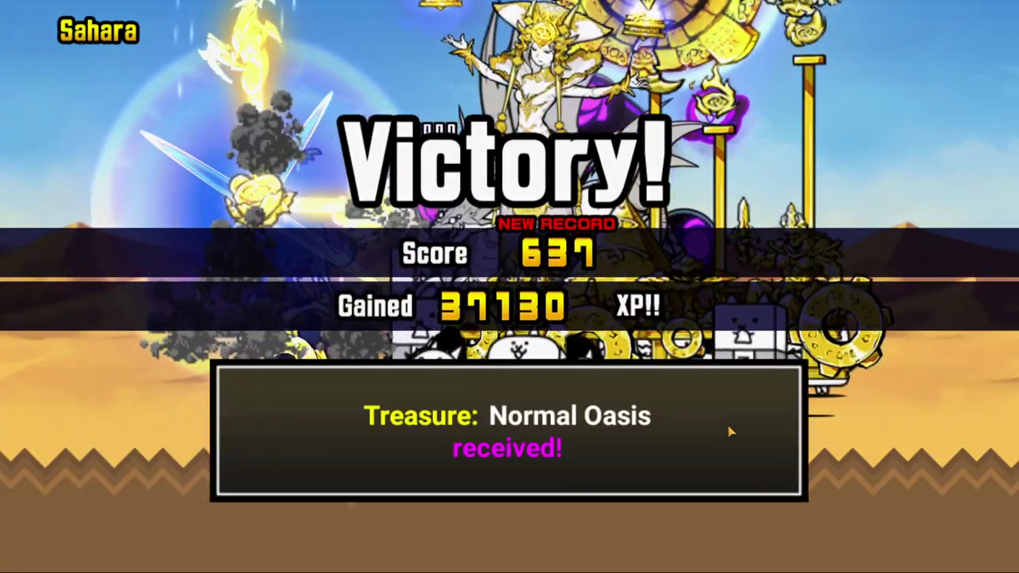
{"action": "left_click", "coordinate": [812, 422]}
{"action": "key", "text": "Return"}
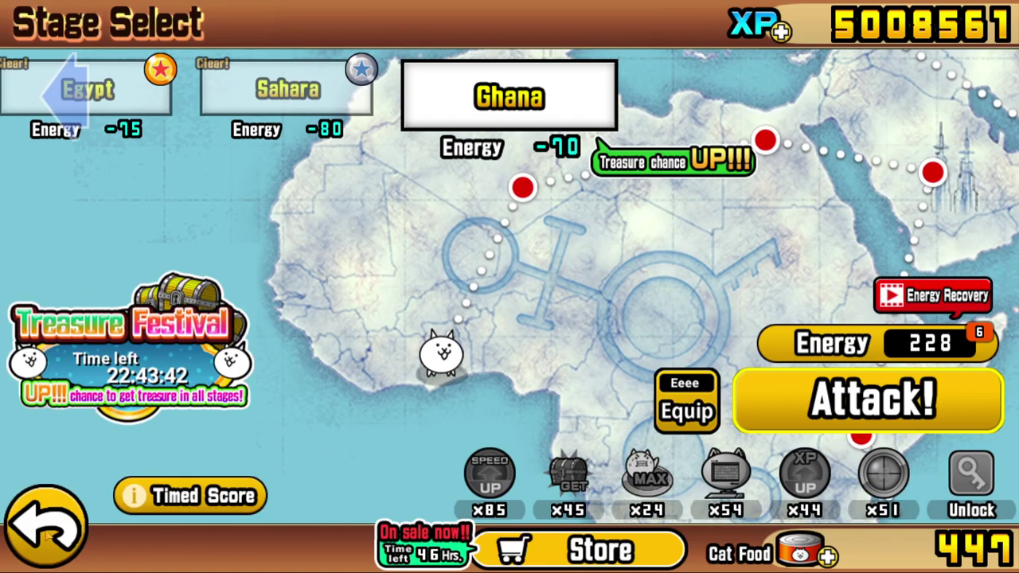
{"action": "key", "text": "Escape"}
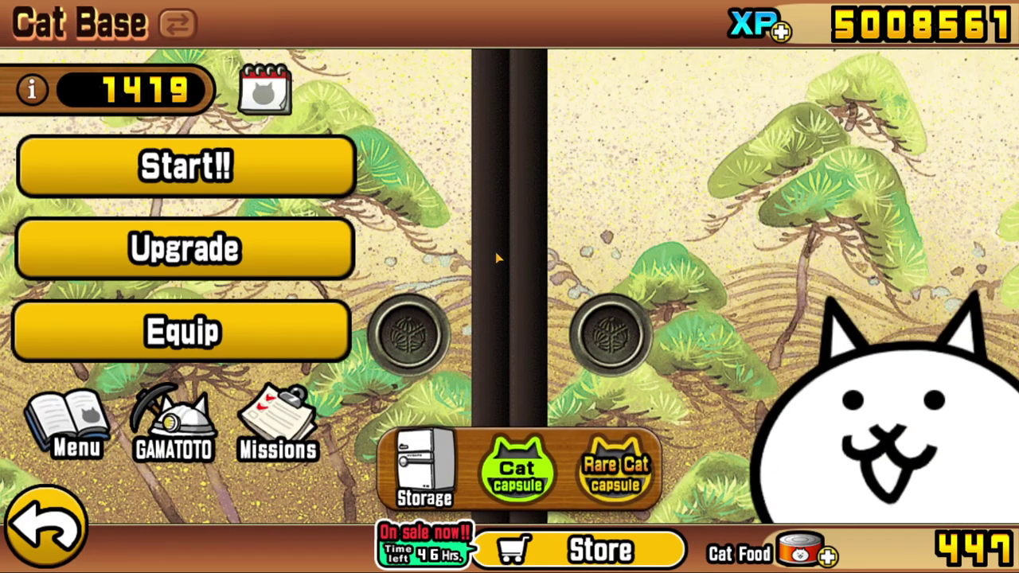
{"action": "key", "text": "Return"}
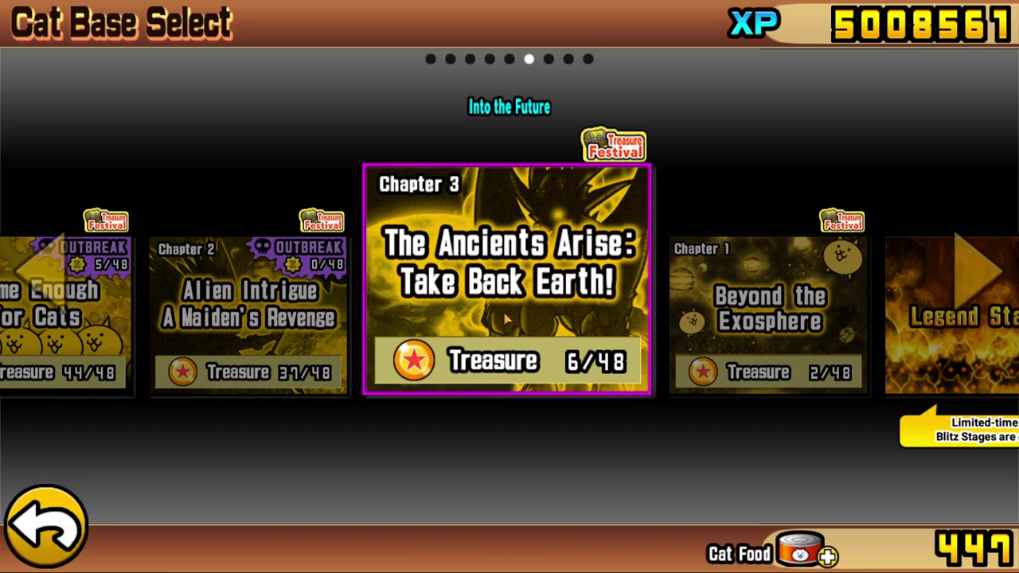
{"action": "key", "text": "Escape"}
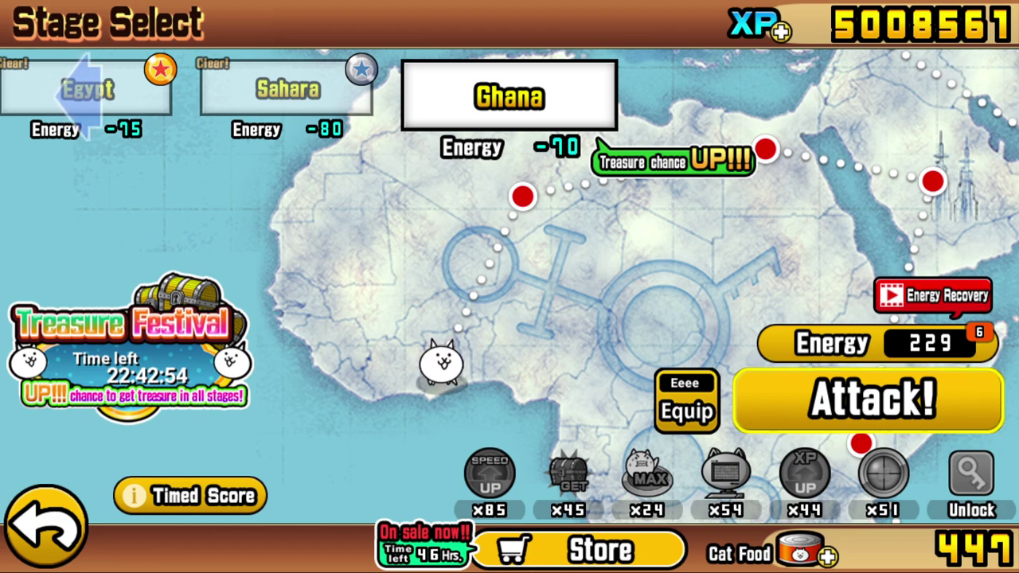
- Start the Ghana stage and upgrade the worker cat to level 2
{"action": "left_click_drag", "start_coordinate": [414, 203], "coordinate": [571, 296]}
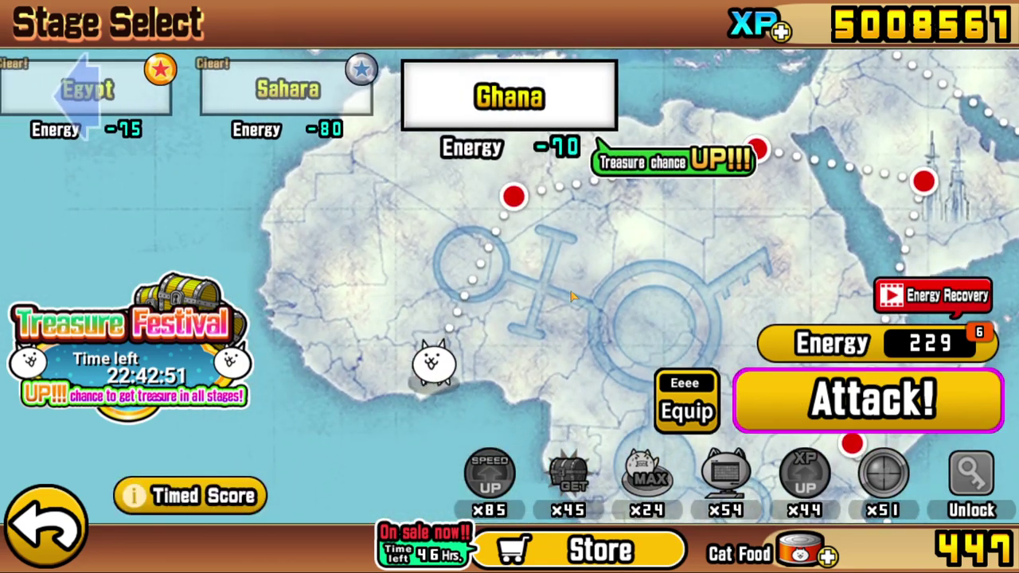
{"action": "left_click", "coordinate": [790, 422]}
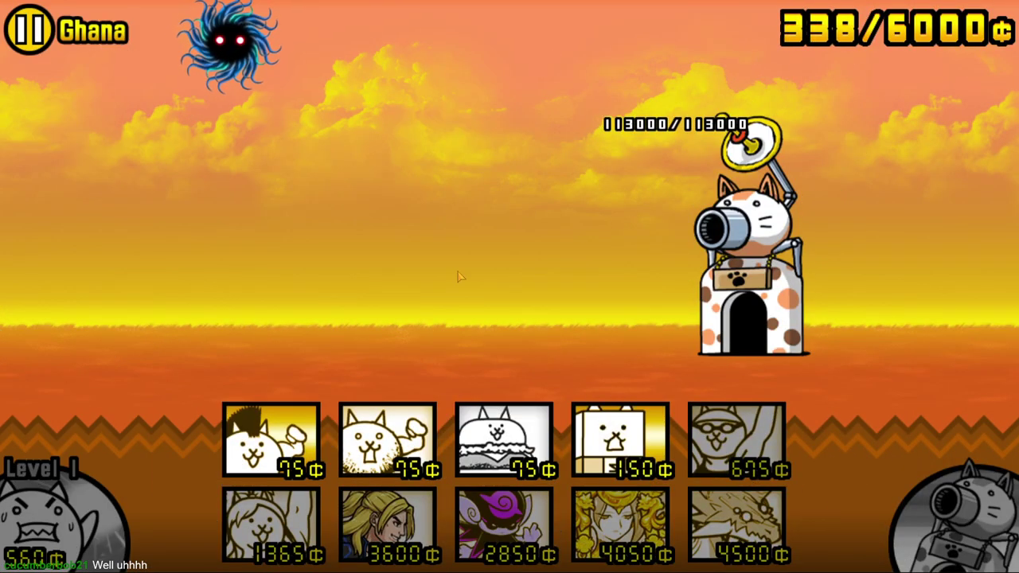
{"action": "left_click_drag", "start_coordinate": [714, 360], "coordinate": [430, 329]}
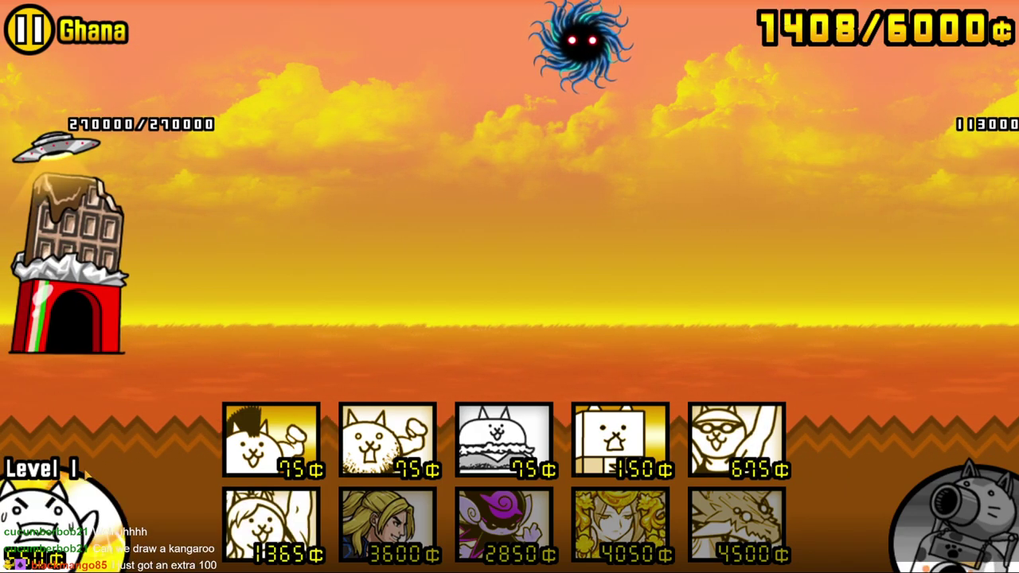
{"action": "key", "text": "q"}
{"action": "left_click_drag", "start_coordinate": [494, 311], "coordinate": [401, 303]}
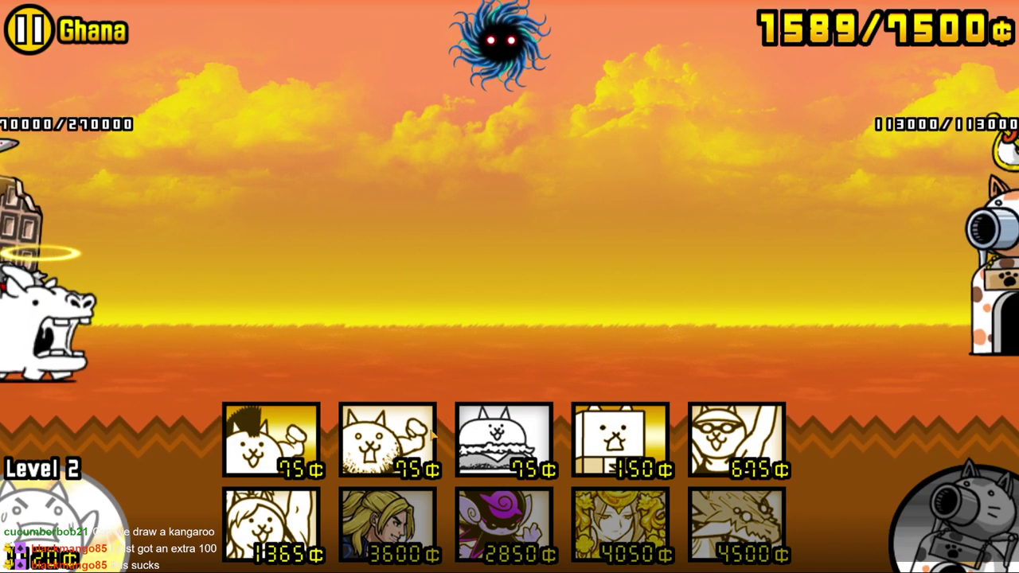
- Deploy one burger, bearded, mohawk and Eraser cat against the angel hippo and upgrade the worker cat to level 3
{"action": "left_click", "coordinate": [503, 438]}
{"action": "left_click", "coordinate": [387, 438]}
{"action": "left_click", "coordinate": [271, 440]}
{"action": "key", "text": "q"}
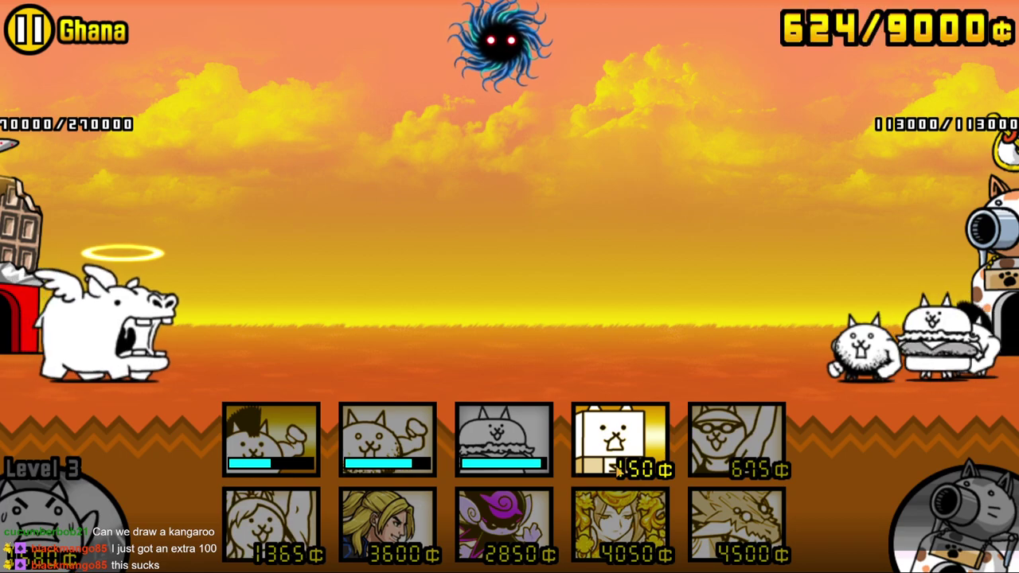
{"action": "key", "text": "4"}
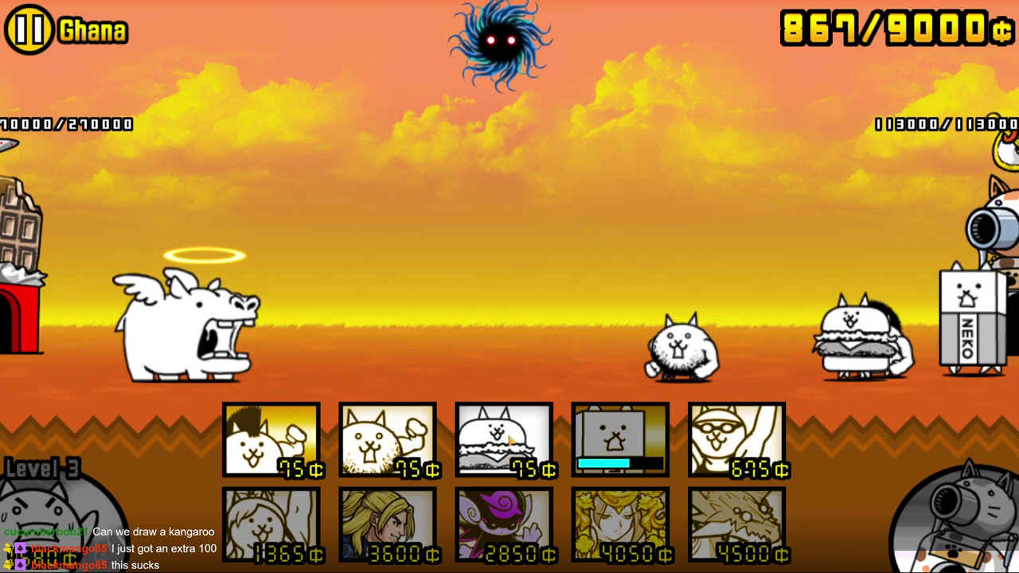
{"action": "scroll", "coordinate": [548, 343], "scroll_direction": "down", "scroll_amount": 4}
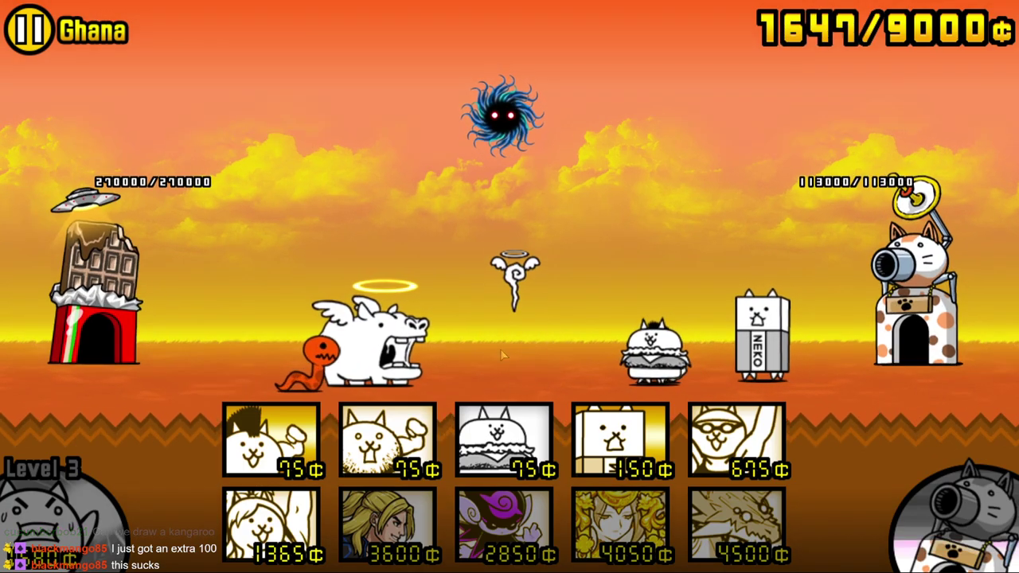
{"action": "key", "text": "Escape"}
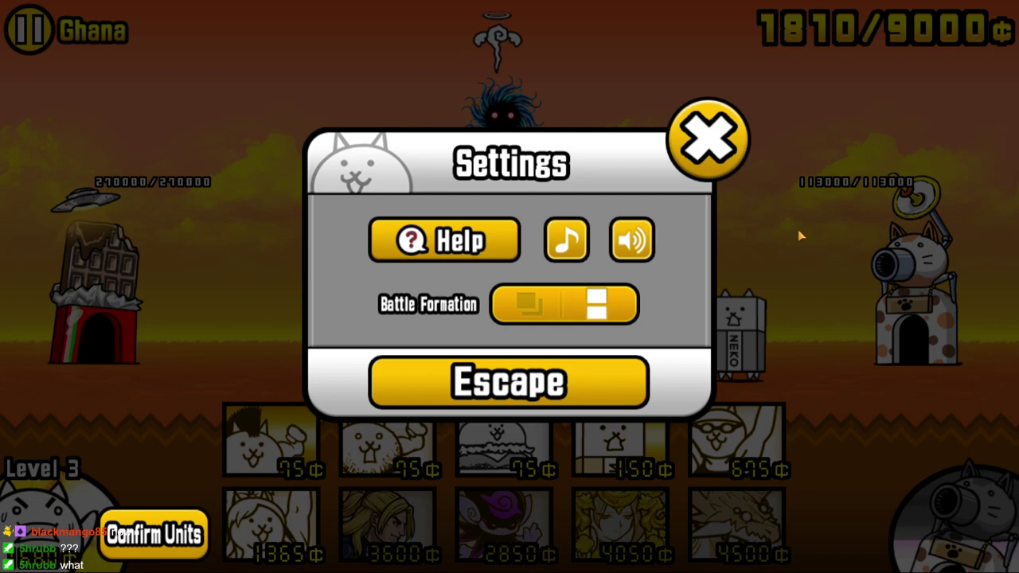
{"action": "left_click", "coordinate": [716, 158]}
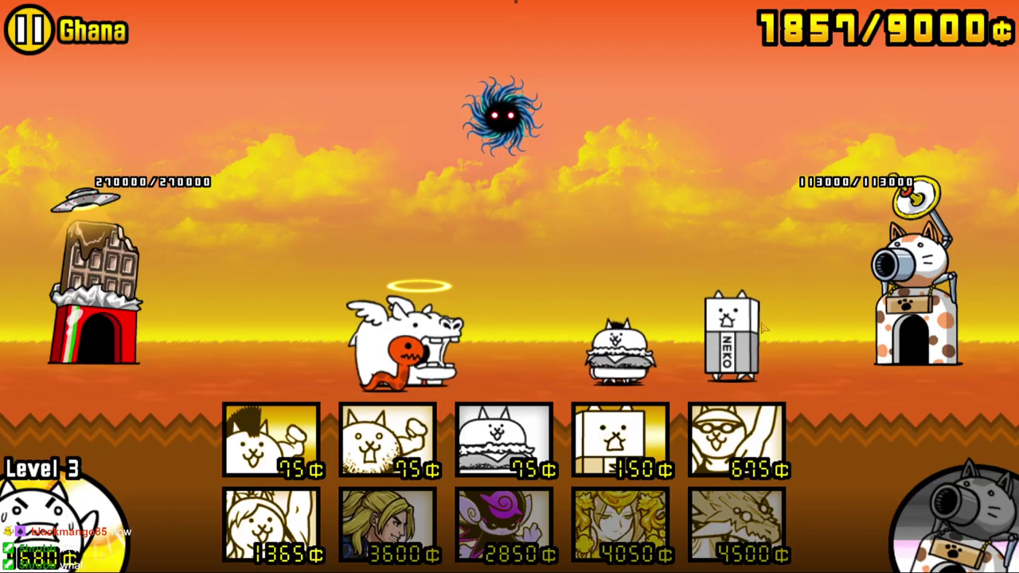
- Send one Eraser, burger, bearded and mohawk cat against the hippo and red snake, and upgrade the worker cat to level 4
{"action": "left_click", "coordinate": [620, 440]}
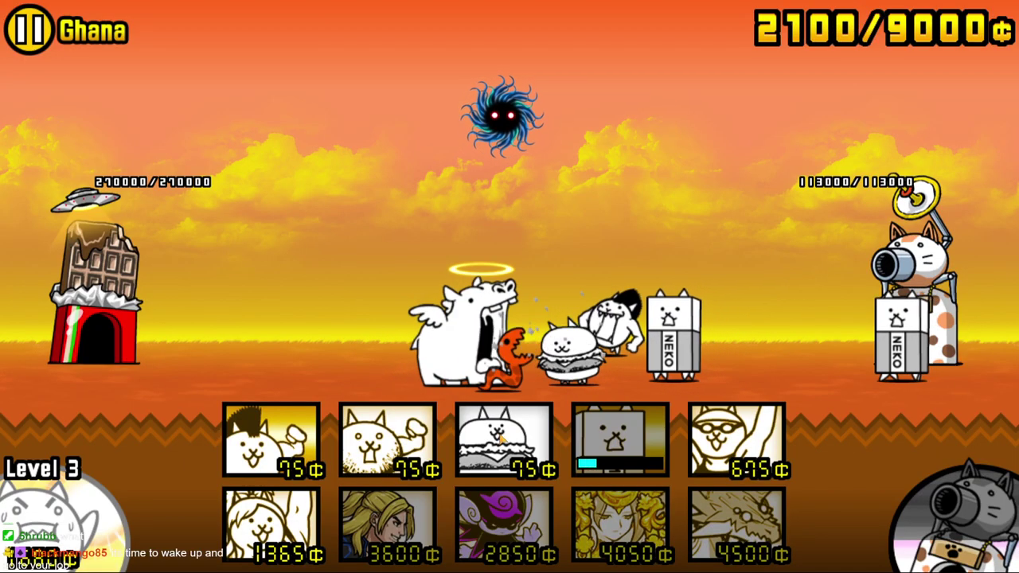
{"action": "left_click", "coordinate": [503, 439]}
{"action": "left_click", "coordinate": [348, 440]}
{"action": "left_click", "coordinate": [271, 439]}
{"action": "left_click", "coordinate": [60, 518]}
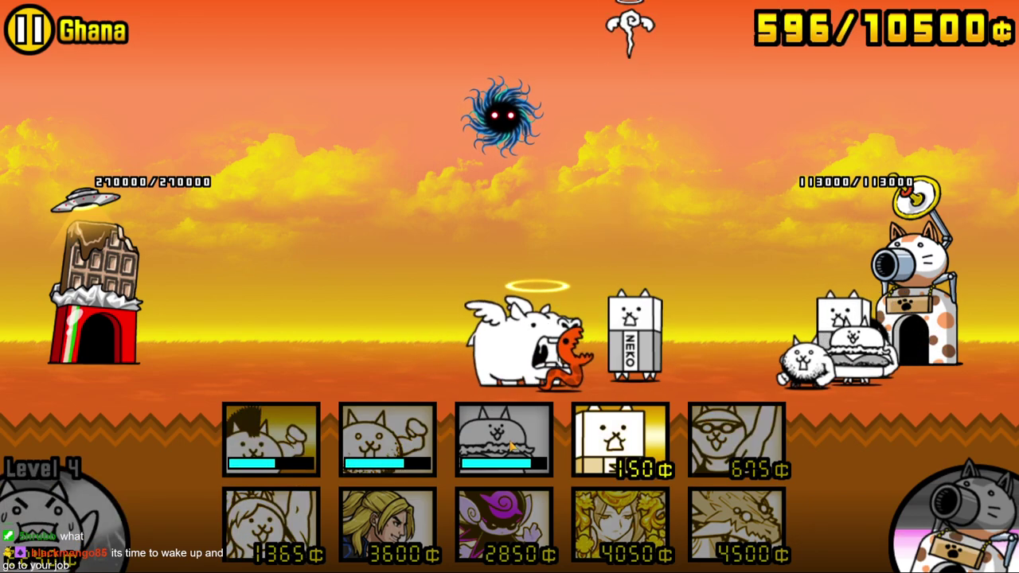
- Add another burger, Eraser, bearded and mohawk cat to hold the enemies away from the cat base
{"action": "left_click", "coordinate": [547, 453]}
{"action": "left_click", "coordinate": [620, 439]}
{"action": "left_click", "coordinate": [387, 440]}
{"action": "left_click", "coordinate": [271, 439]}
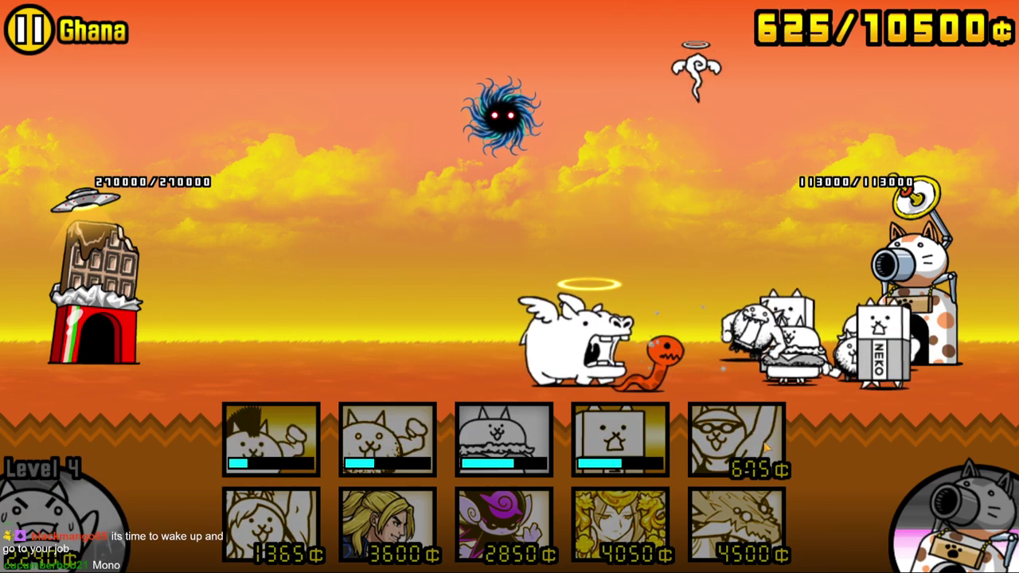
- Deploy the 675¢ swimmer cat with one Eraser, burger, bearded and mohawk cat to defend the cat base
{"action": "left_click", "coordinate": [753, 454]}
{"action": "left_click", "coordinate": [593, 443]}
{"action": "left_click", "coordinate": [503, 440]}
{"action": "left_click", "coordinate": [381, 436]}
{"action": "left_click", "coordinate": [271, 439]}
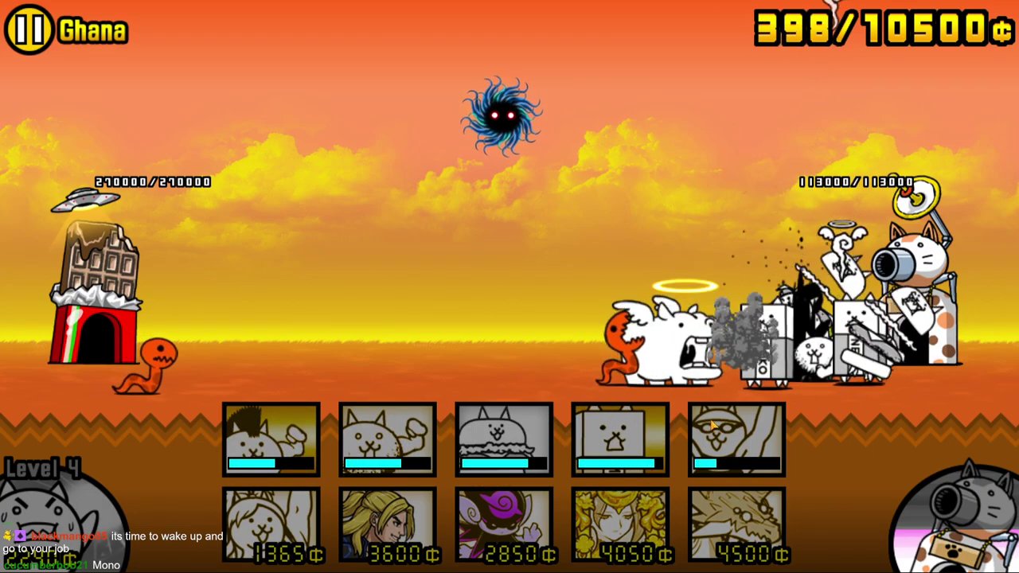
- Shield the cat base with two waves of one Eraser, burger, bearded and mohawk cat each
{"action": "left_click", "coordinate": [620, 440]}
{"action": "left_click", "coordinate": [503, 440]}
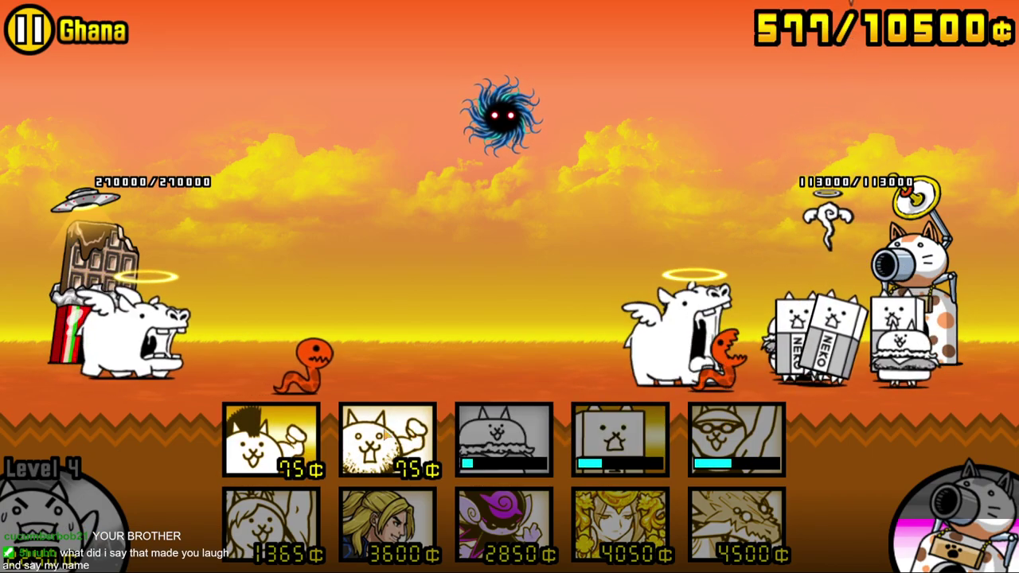
{"action": "left_click", "coordinate": [388, 440]}
{"action": "left_click", "coordinate": [271, 439]}
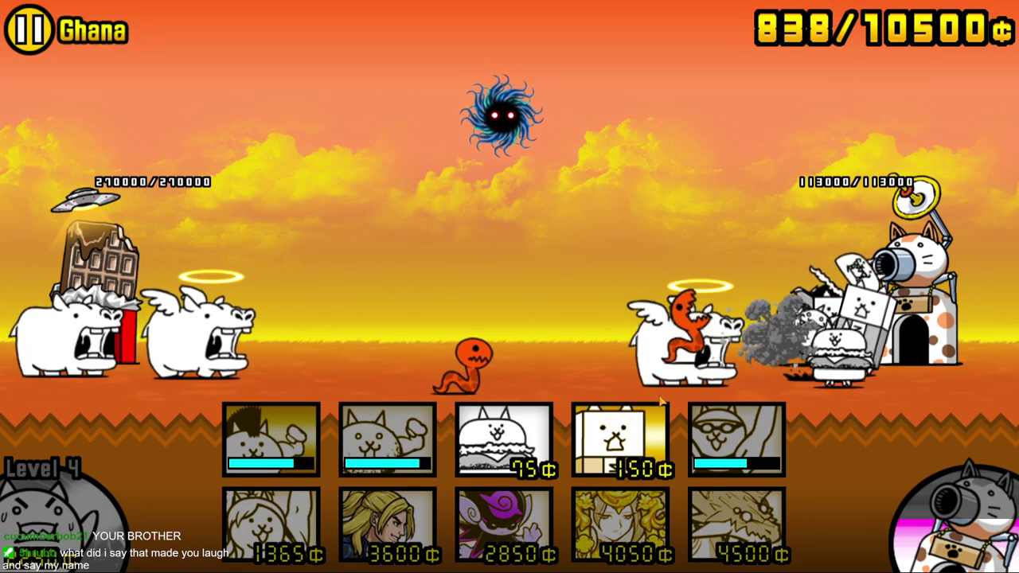
{"action": "left_click", "coordinate": [621, 440]}
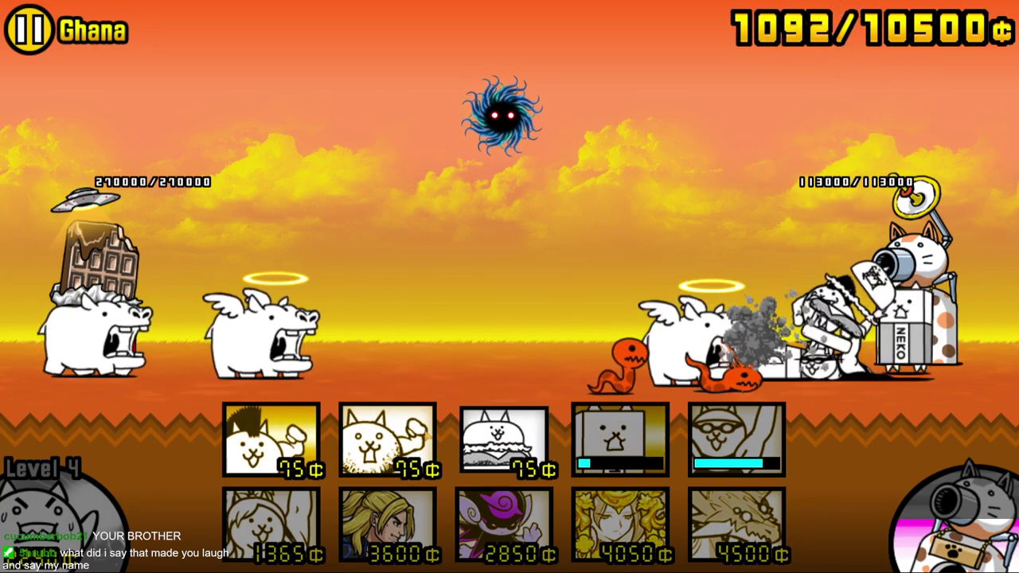
{"action": "left_click", "coordinate": [503, 440]}
{"action": "left_click", "coordinate": [387, 440]}
{"action": "left_click", "coordinate": [315, 430]}
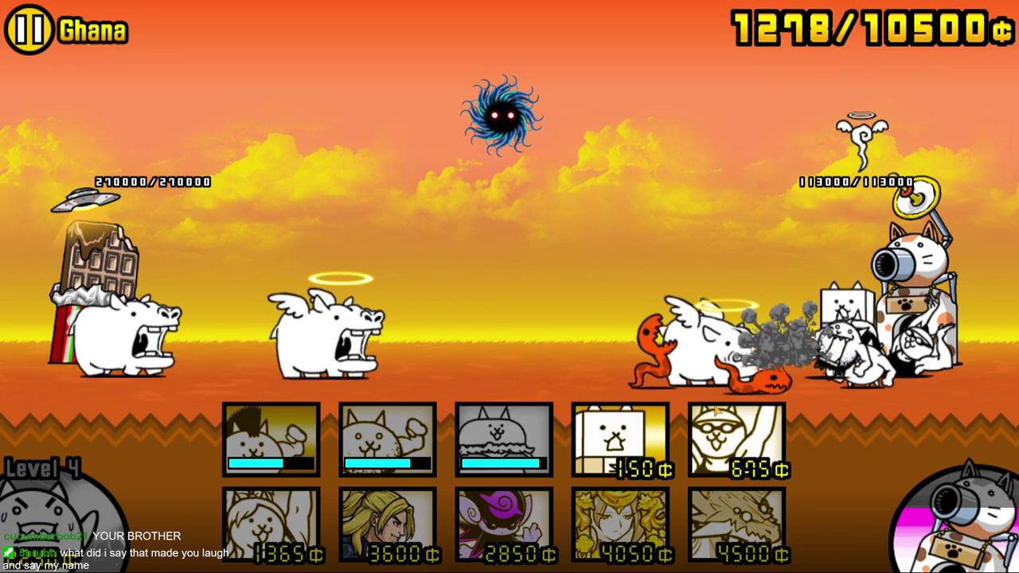
- Send one Eraser, two burger, one bearded and one mohawk cat with another swimmer cat against the angel hippo
{"action": "left_click", "coordinate": [620, 439]}
{"action": "left_click", "coordinate": [503, 439]}
{"action": "left_click", "coordinate": [388, 439]}
{"action": "left_click", "coordinate": [270, 439]}
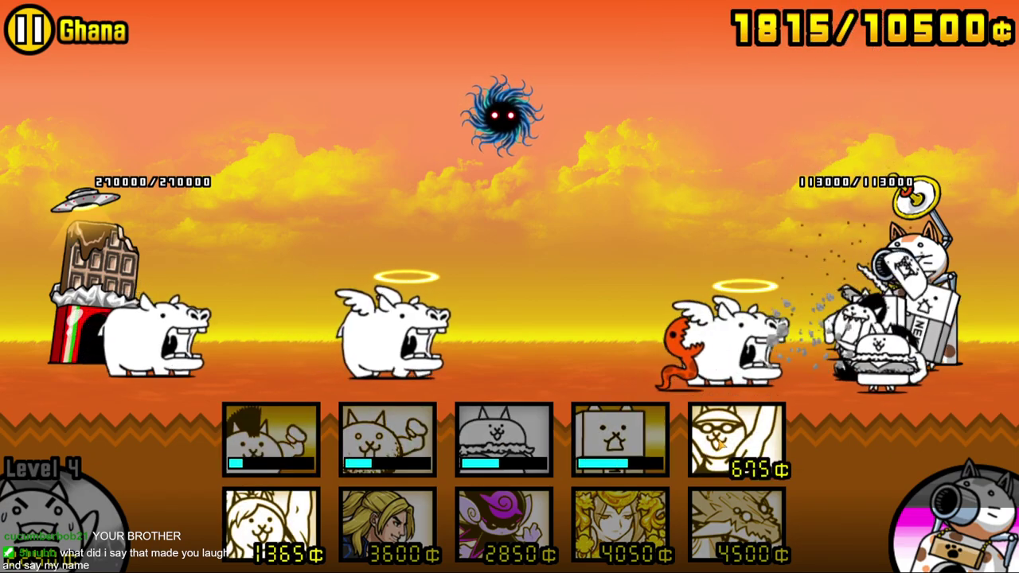
{"action": "left_click", "coordinate": [736, 440]}
{"action": "left_click", "coordinate": [503, 439]}
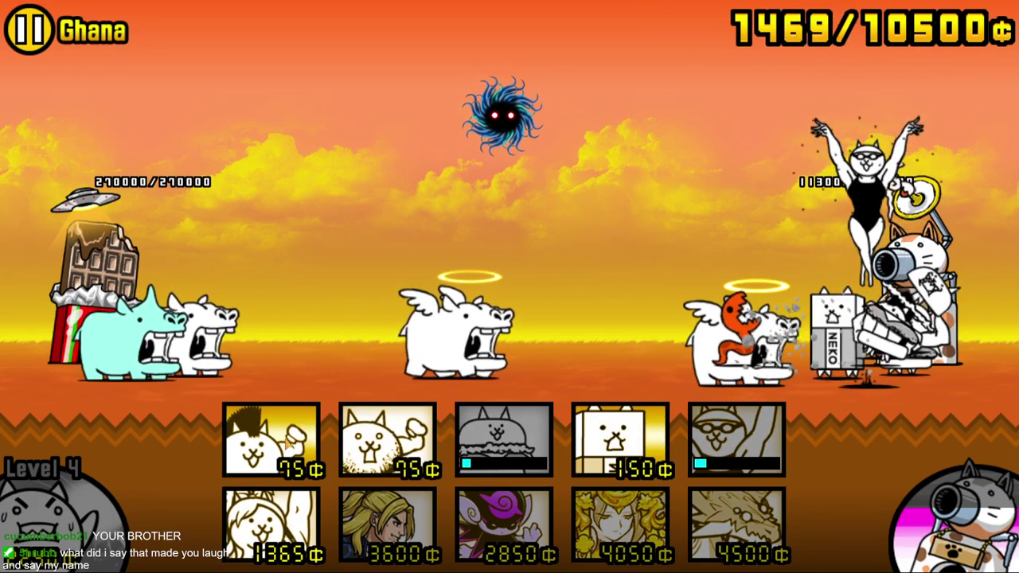
- Block the two angel hippos with two bearded, two mohawk, two Eraser and one burger cat
{"action": "left_click", "coordinate": [388, 440]}
{"action": "left_click", "coordinate": [271, 440]}
{"action": "left_click", "coordinate": [638, 438]}
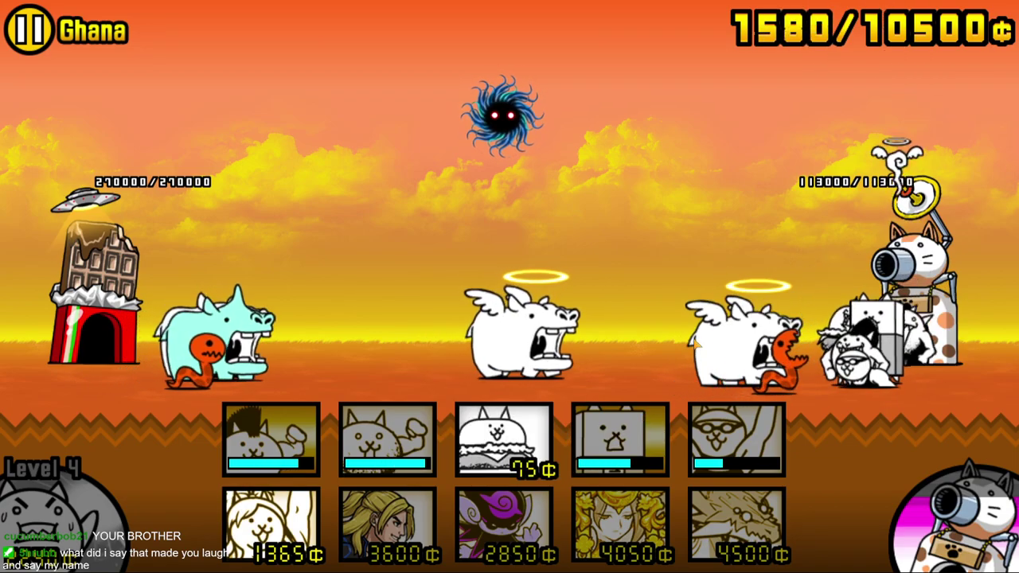
{"action": "left_click", "coordinate": [503, 439]}
{"action": "left_click", "coordinate": [387, 440]}
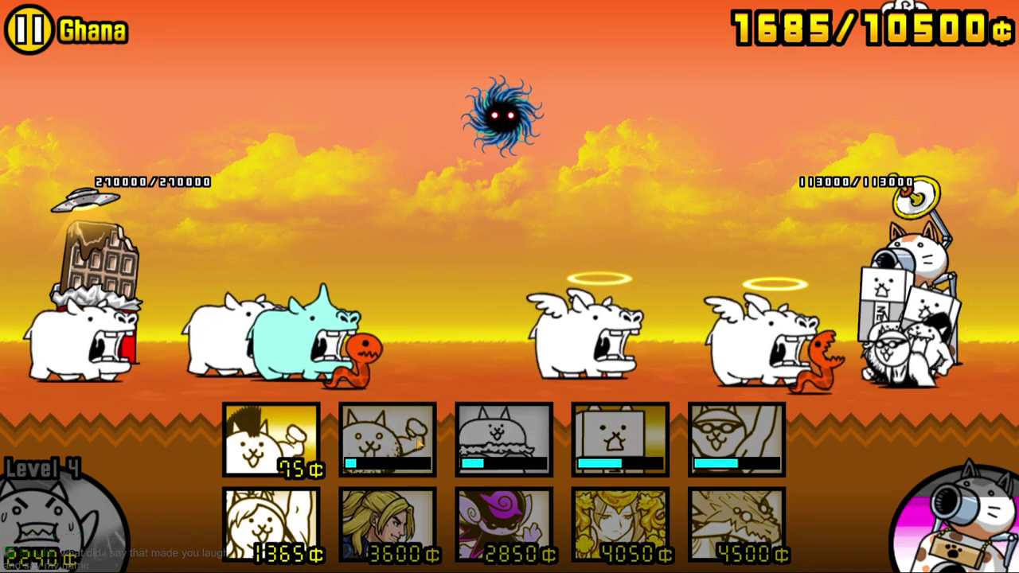
{"action": "left_click", "coordinate": [271, 439]}
{"action": "left_click", "coordinate": [620, 439]}
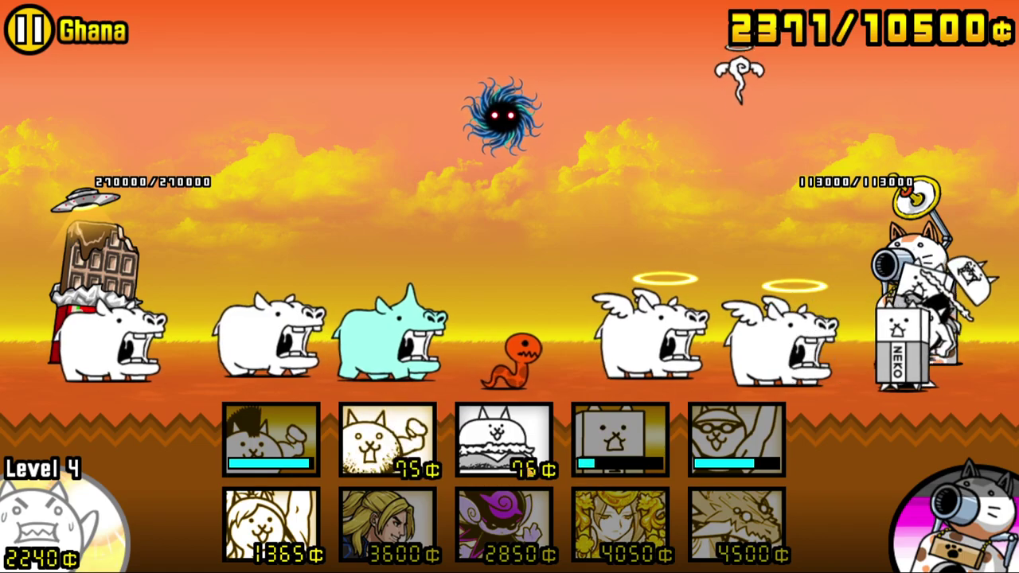
- Deploy the 1365¢ sign-holding cat behind one burger, one bearded and one mohawk cat
{"action": "left_click", "coordinate": [503, 440]}
{"action": "left_click", "coordinate": [381, 450]}
{"action": "left_click", "coordinate": [271, 440]}
{"action": "left_click", "coordinate": [270, 525]}
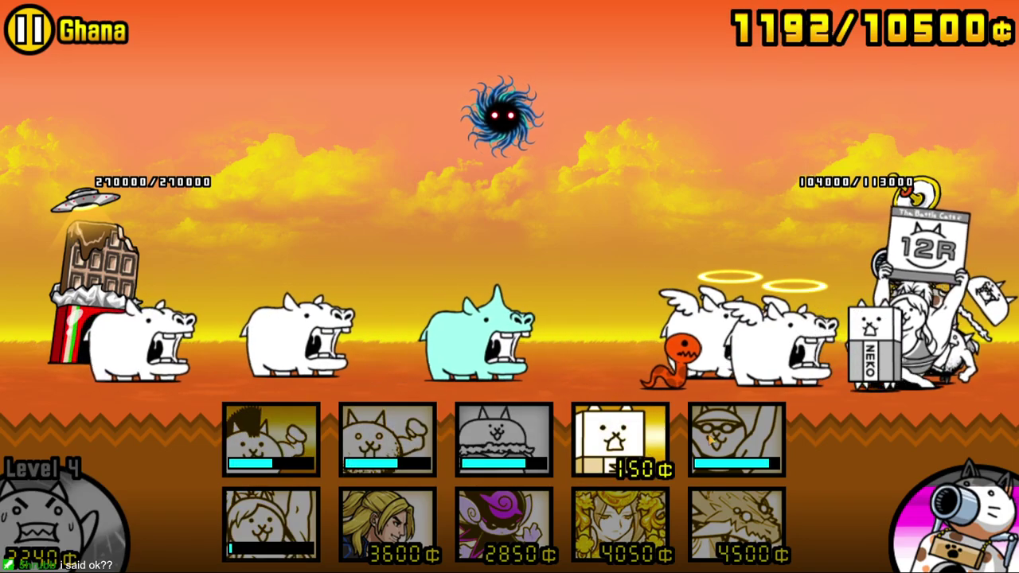
- Send one Eraser, burger, bearded and mohawk cat, followed by the 675¢ swimmer cat, against the angel hippos
{"action": "left_click", "coordinate": [620, 440]}
{"action": "left_click", "coordinate": [503, 440]}
{"action": "left_click", "coordinate": [388, 440]}
{"action": "left_click", "coordinate": [271, 439]}
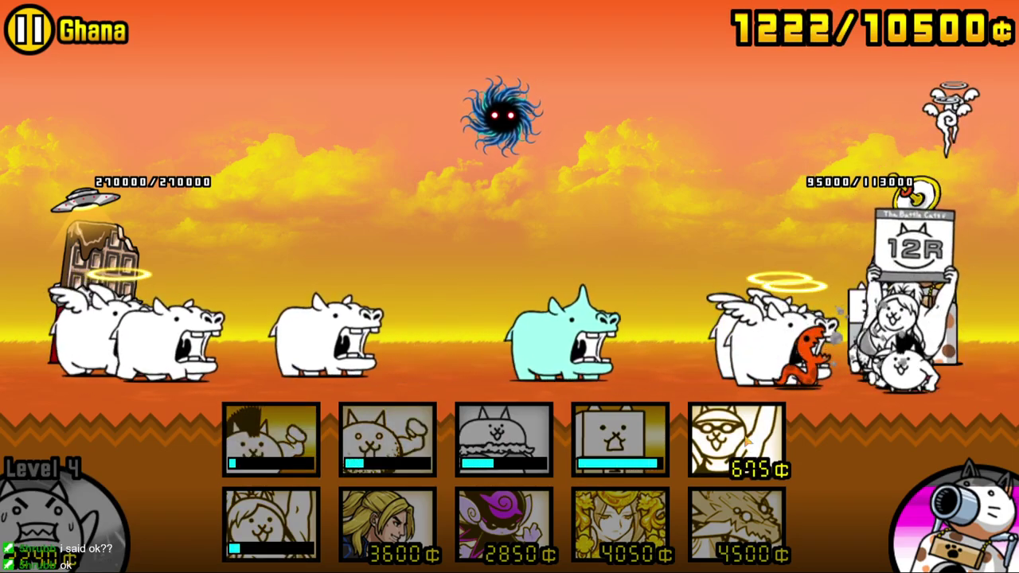
{"action": "left_click", "coordinate": [737, 440]}
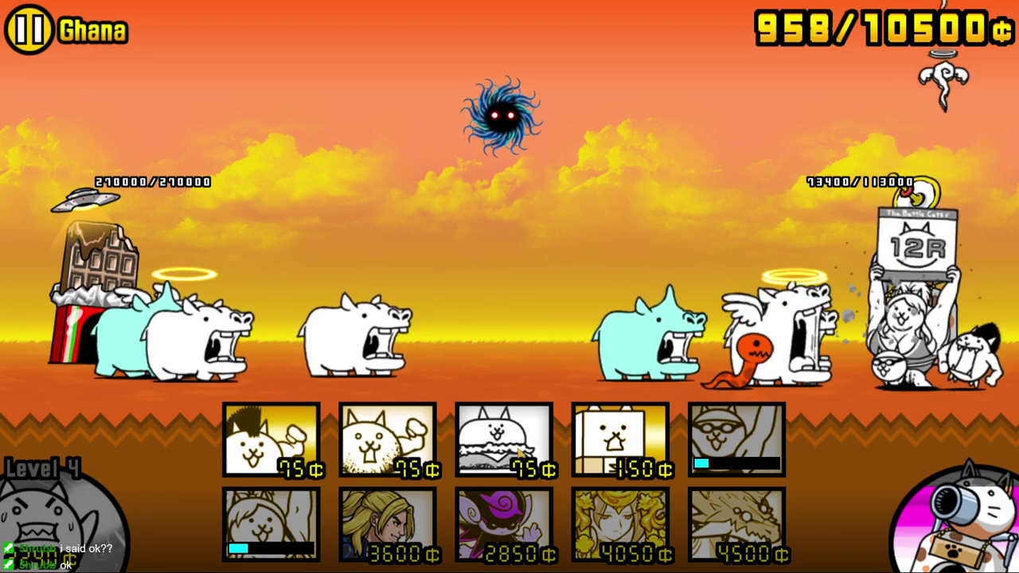
- Guard the damaged cat base with another wave of one Eraser, burger, bearded and mohawk cat
{"action": "left_click", "coordinate": [620, 439]}
{"action": "left_click", "coordinate": [503, 440]}
{"action": "left_click", "coordinate": [362, 452]}
{"action": "left_click", "coordinate": [270, 439]}
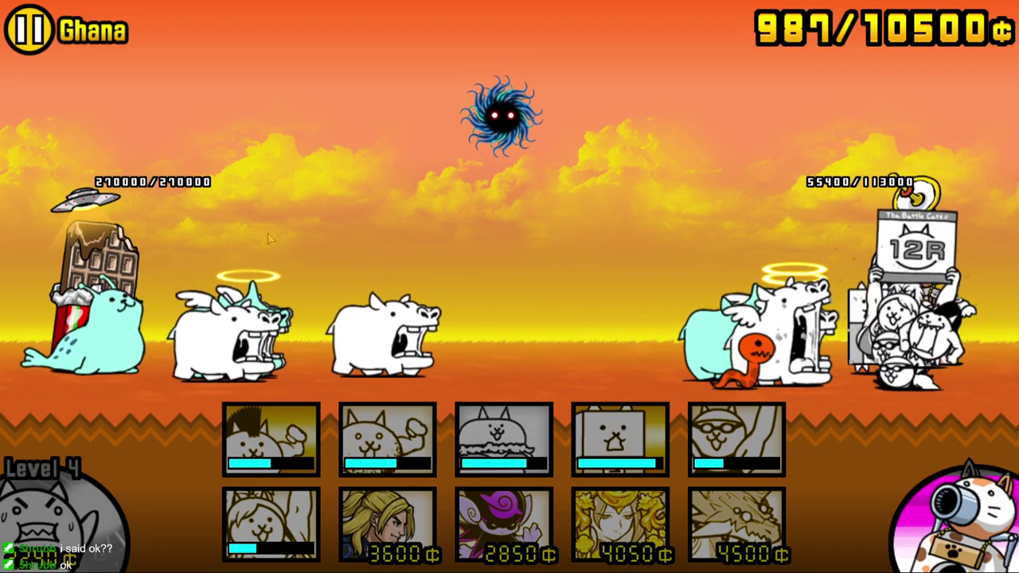
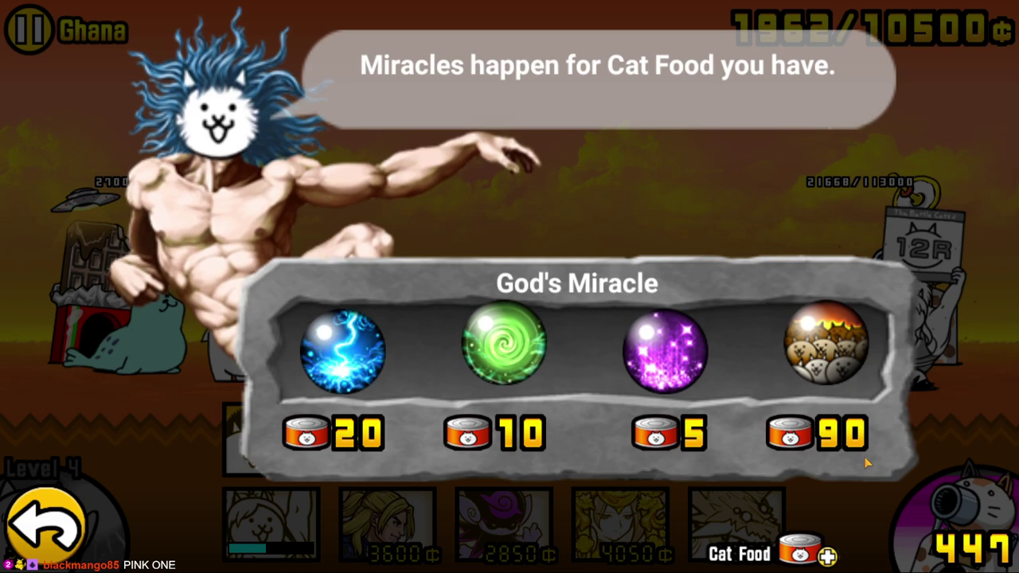
- Read the descriptions of the Wrath of God, God Bless You and Baby Boom miracles
{"action": "left_click", "coordinate": [357, 360]}
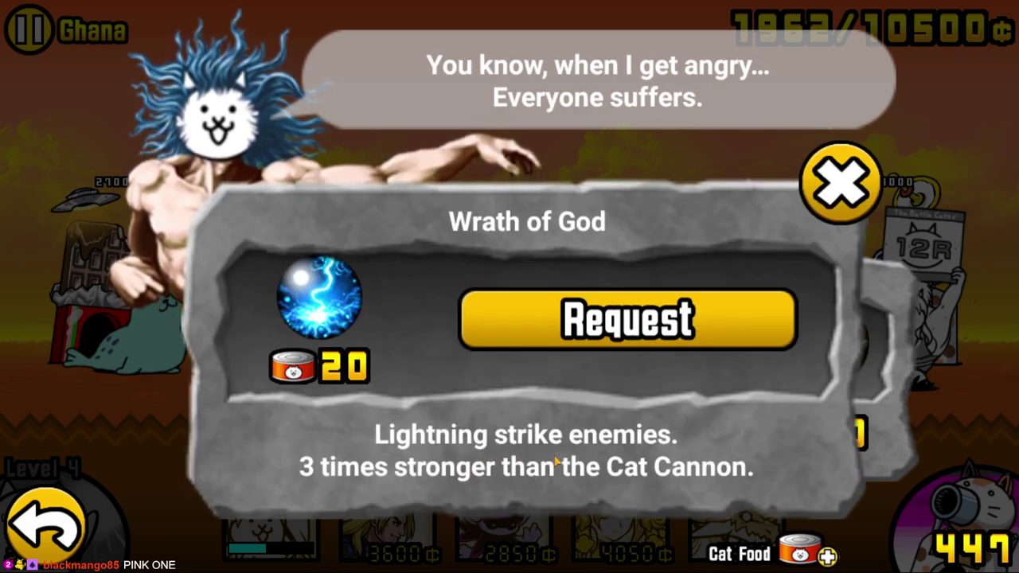
{"action": "left_click", "coordinate": [845, 191]}
{"action": "left_click", "coordinate": [501, 350]}
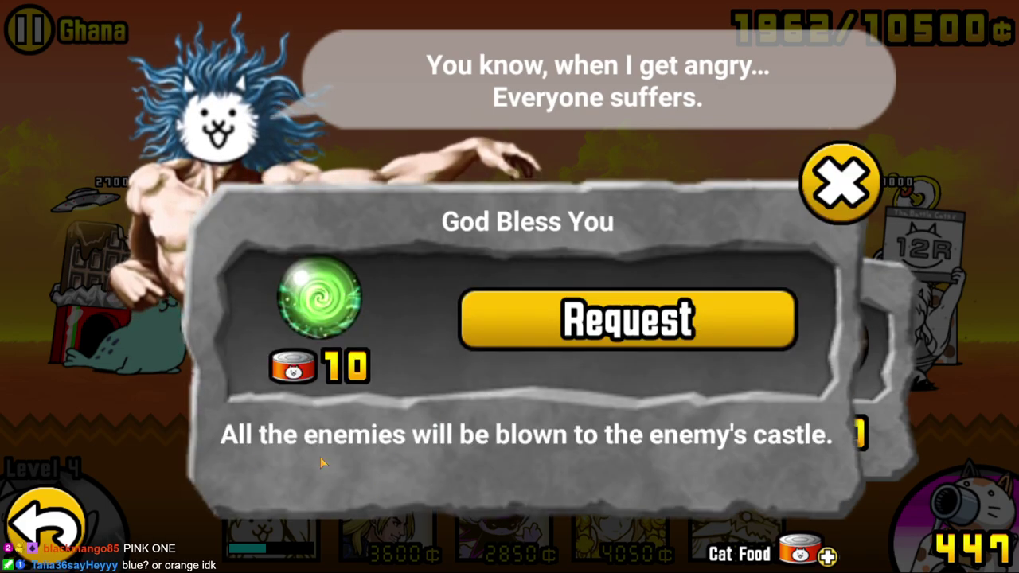
{"action": "left_click", "coordinate": [841, 184]}
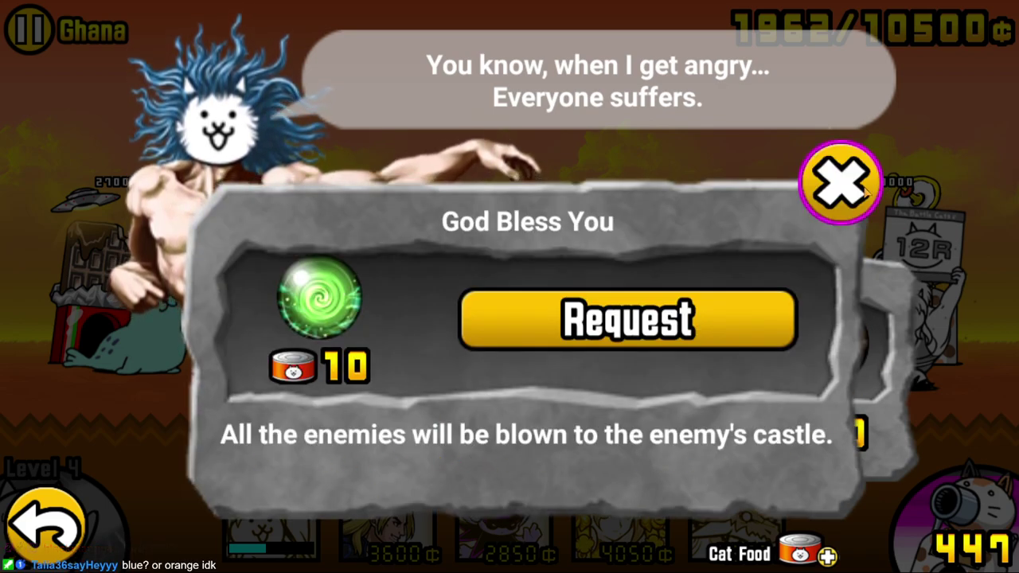
{"action": "left_click", "coordinate": [855, 362]}
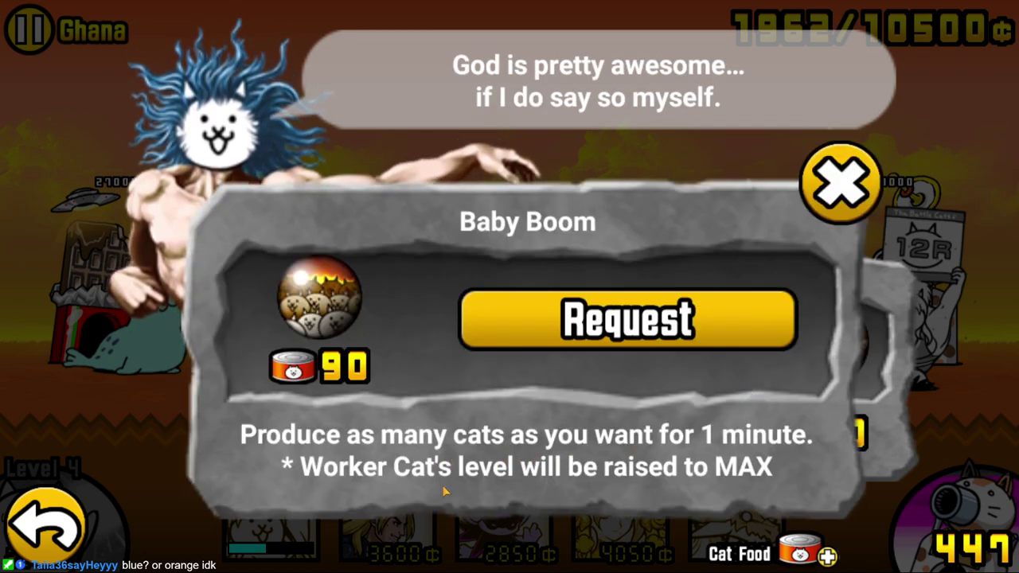
{"action": "left_click", "coordinate": [842, 185]}
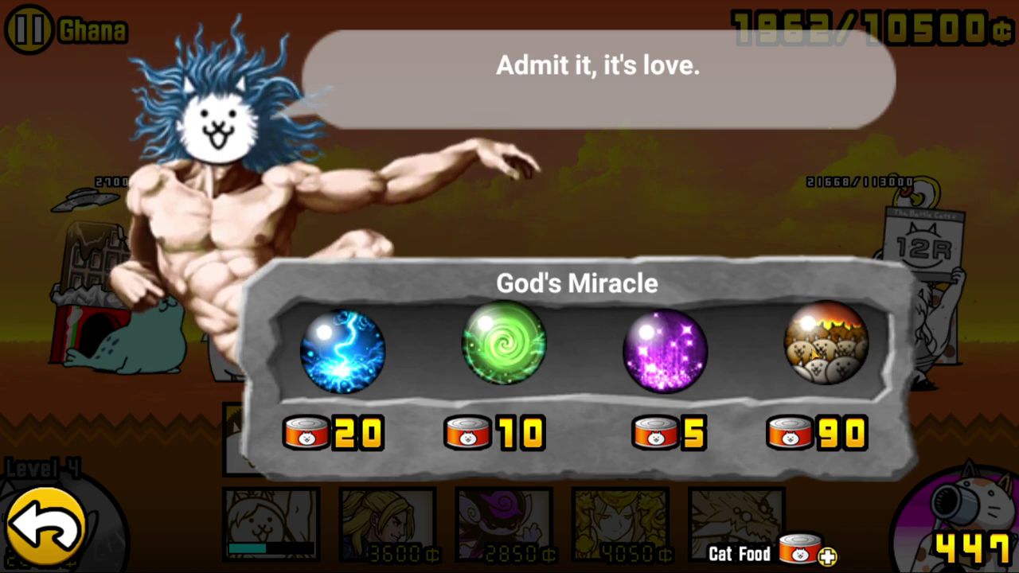
- Request the Baby Boom miracle for 90 Cat Food and deploy the 3600¢, 2850¢ and 4050¢ cats
{"action": "left_click", "coordinate": [809, 360]}
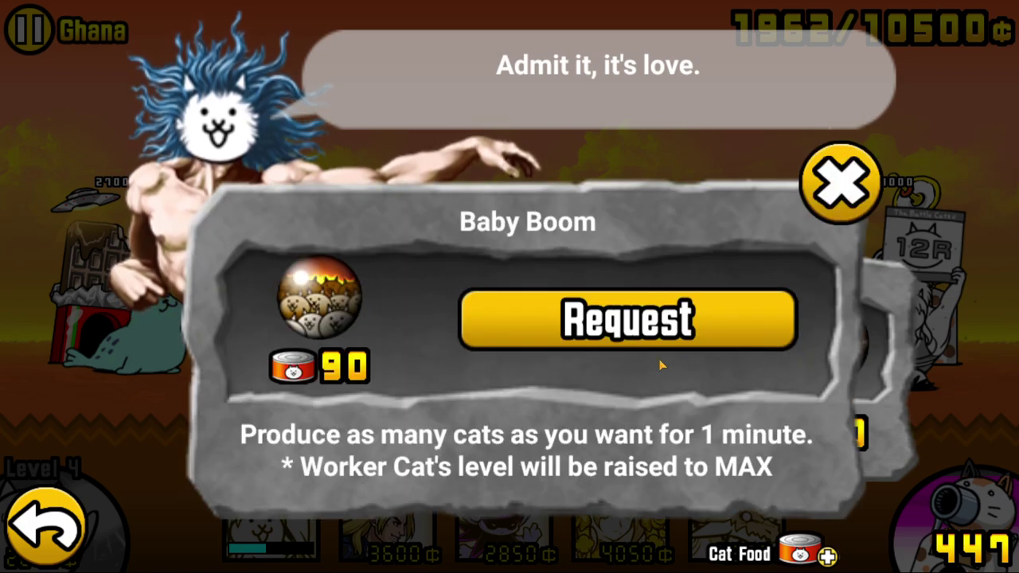
{"action": "left_click", "coordinate": [651, 336]}
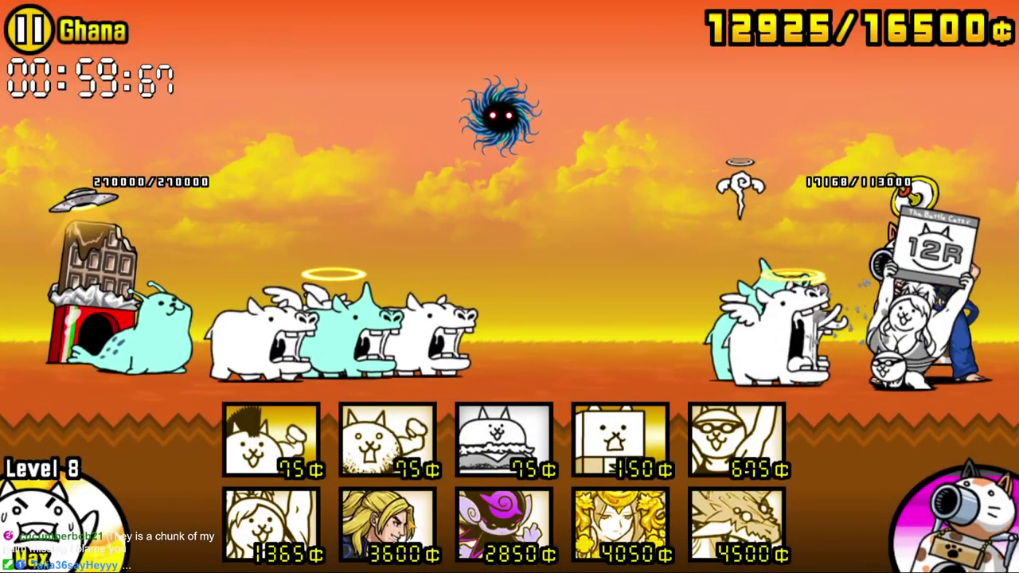
{"action": "left_click", "coordinate": [412, 526]}
{"action": "key", "text": "8"}
{"action": "key", "text": "9"}
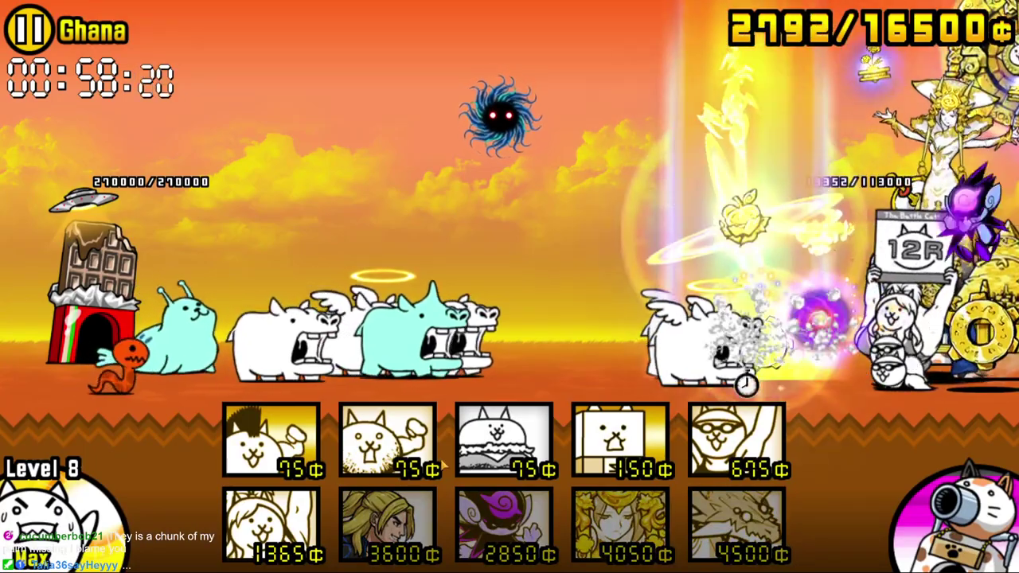
- Reinforce with two 1365¢ sign-holding cats, two mohawk cats and one bearded cat, and fire the Cat Cannon at the enemies
{"action": "key", "text": "6"}
{"action": "key", "text": "1"}
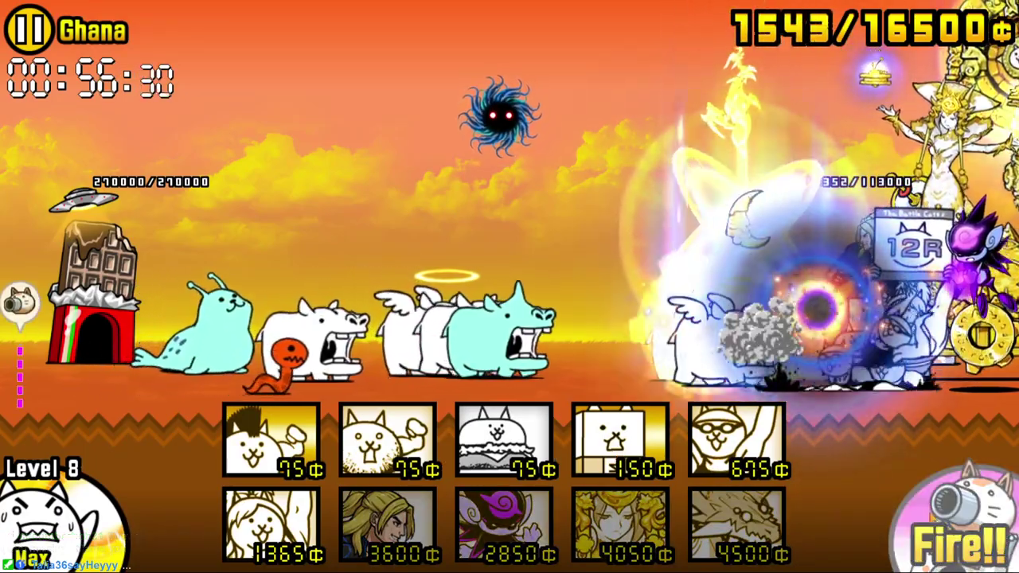
{"action": "key", "text": "space"}
{"action": "key", "text": "2"}
{"action": "key", "text": "1"}
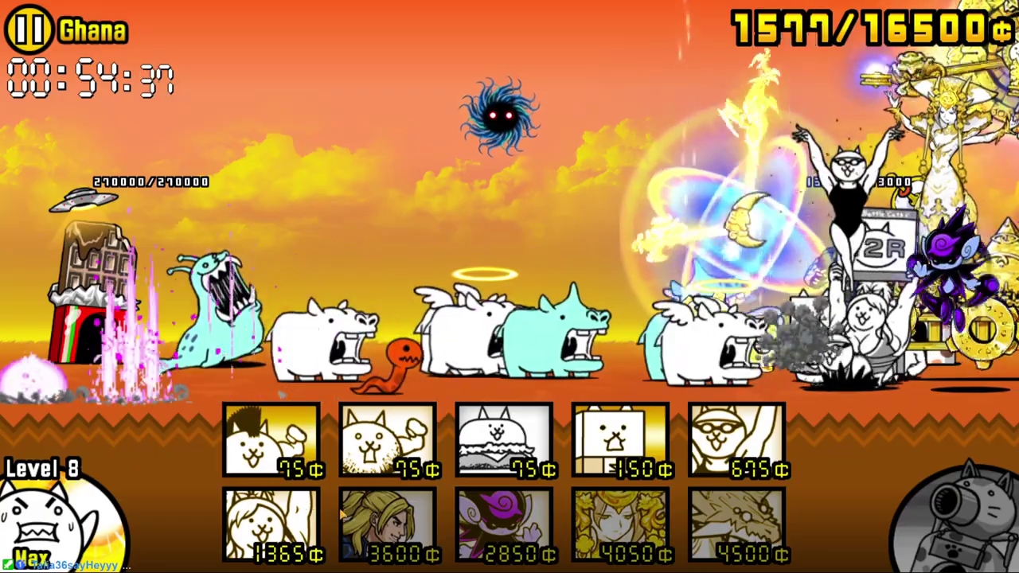
{"action": "key", "text": "6"}
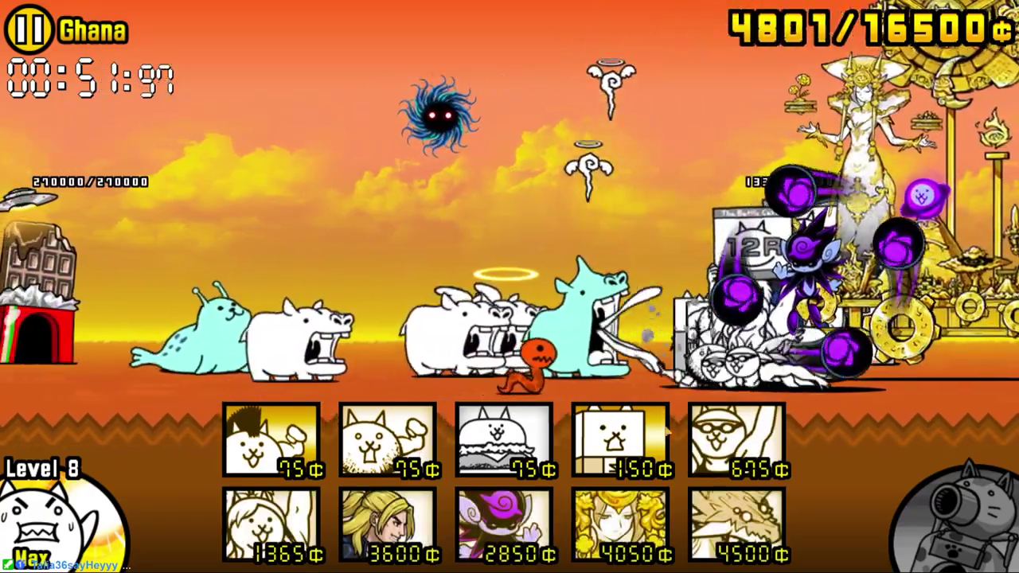
- Deploy the 4500¢ dragon cat with two Eraser cats, one mohawk cat and one 675¢ swimmer cat
{"action": "key", "text": "0"}
{"action": "left_click", "coordinate": [615, 448]}
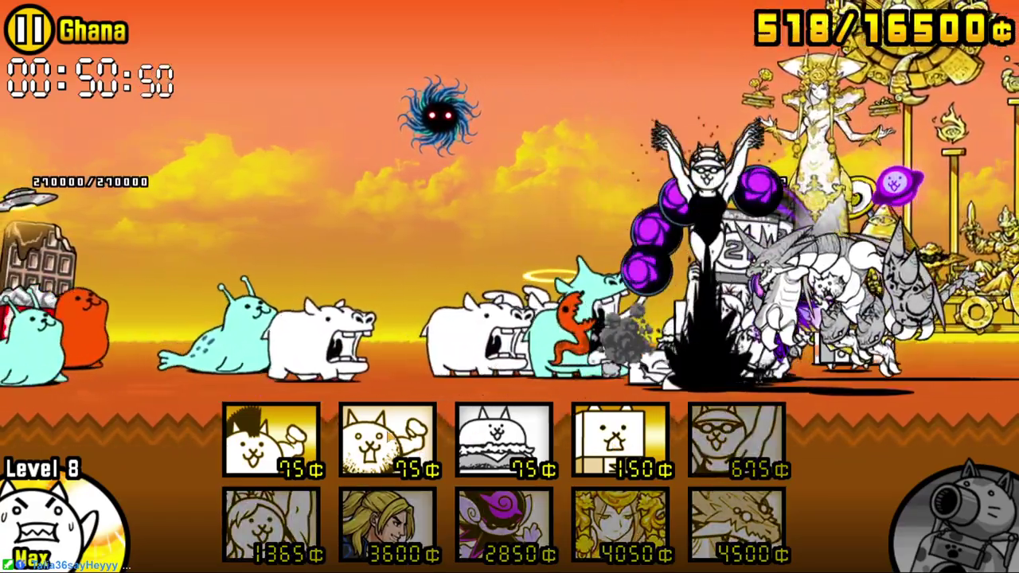
{"action": "key", "text": "1"}
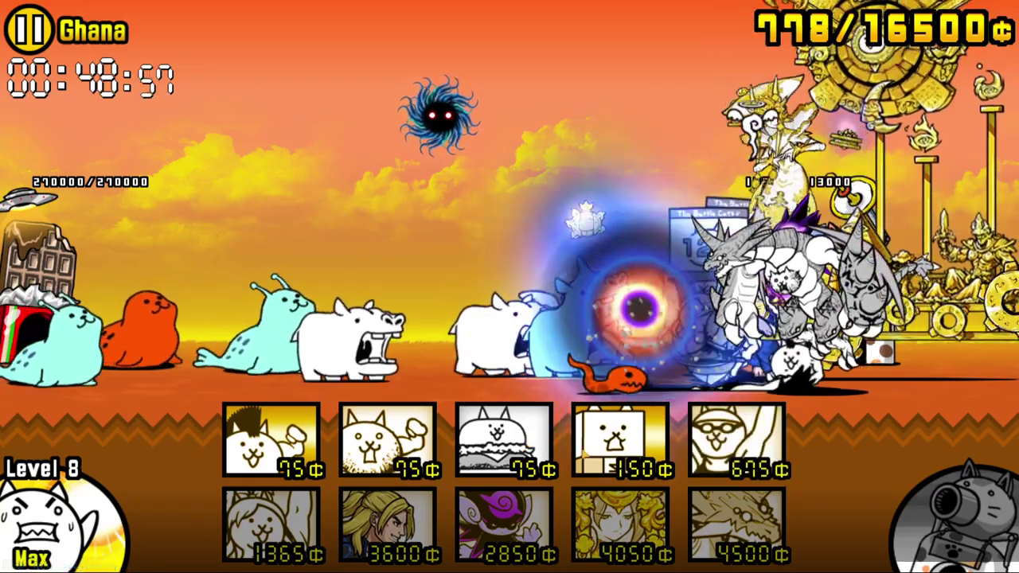
{"action": "key", "text": "4"}
{"action": "key", "text": "5"}
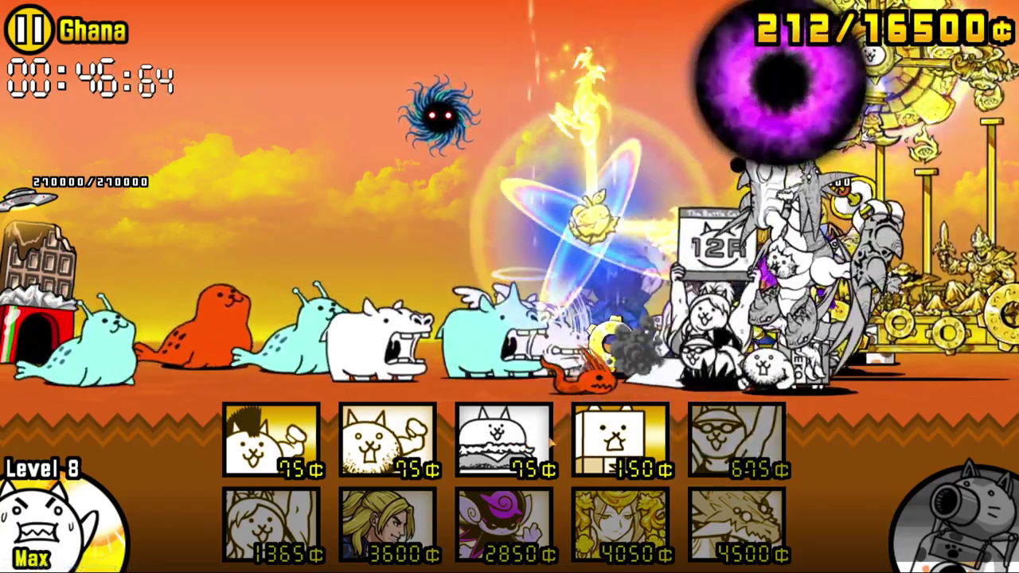
- Deploy the 150¢ wall cat, the 75¢ bearded and burger cats, and the 1365¢ sign-holding cat in the Ghana battle
{"action": "key", "text": "4"}
{"action": "key", "text": "2"}
{"action": "left_click", "coordinate": [542, 450]}
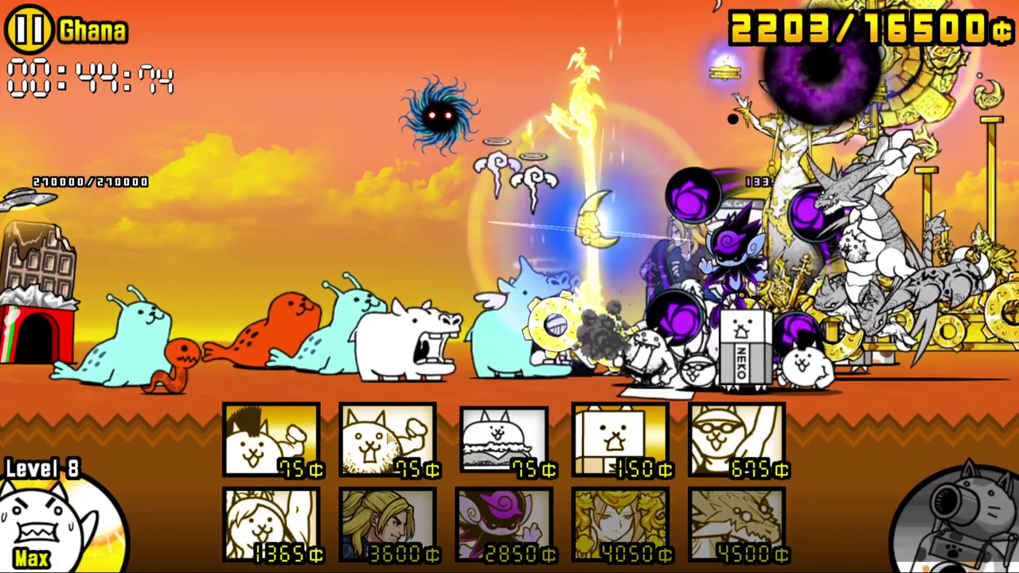
{"action": "left_click", "coordinate": [402, 442]}
{"action": "left_click", "coordinate": [297, 530]}
{"action": "left_click", "coordinate": [385, 451]}
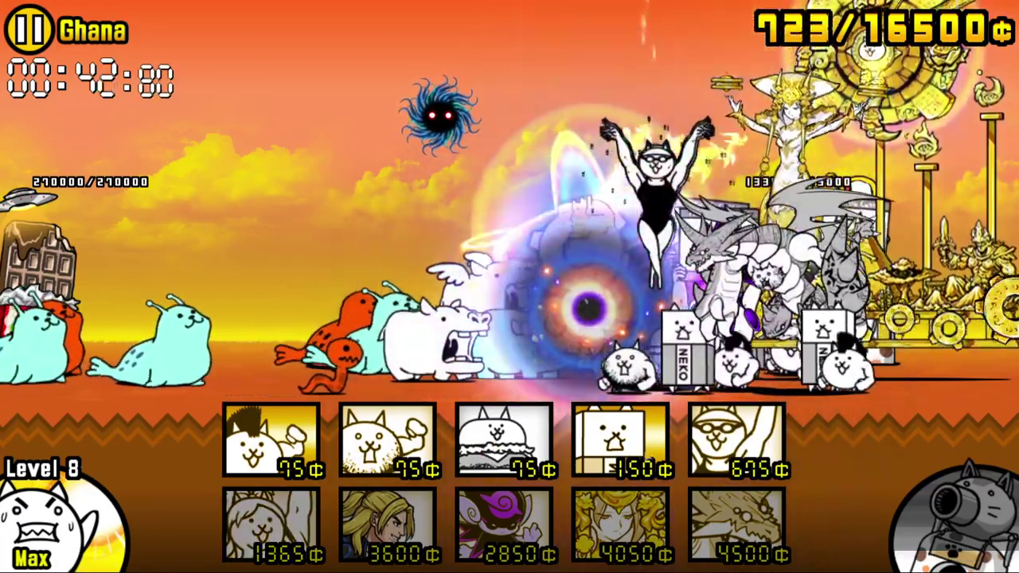
- Reinforce the front line with the burger cat, the sign-holding cat, the 675¢ swimmer cat and the 75¢ mohawk cat
{"action": "left_click", "coordinate": [466, 439]}
{"action": "left_click", "coordinate": [297, 530]}
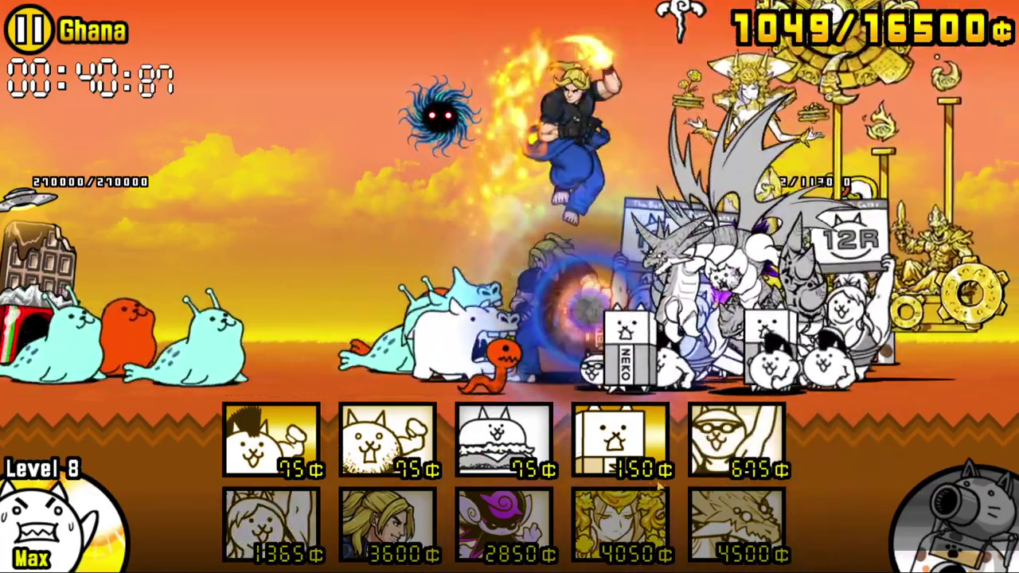
{"action": "left_click", "coordinate": [270, 524]}
{"action": "left_click", "coordinate": [737, 441]}
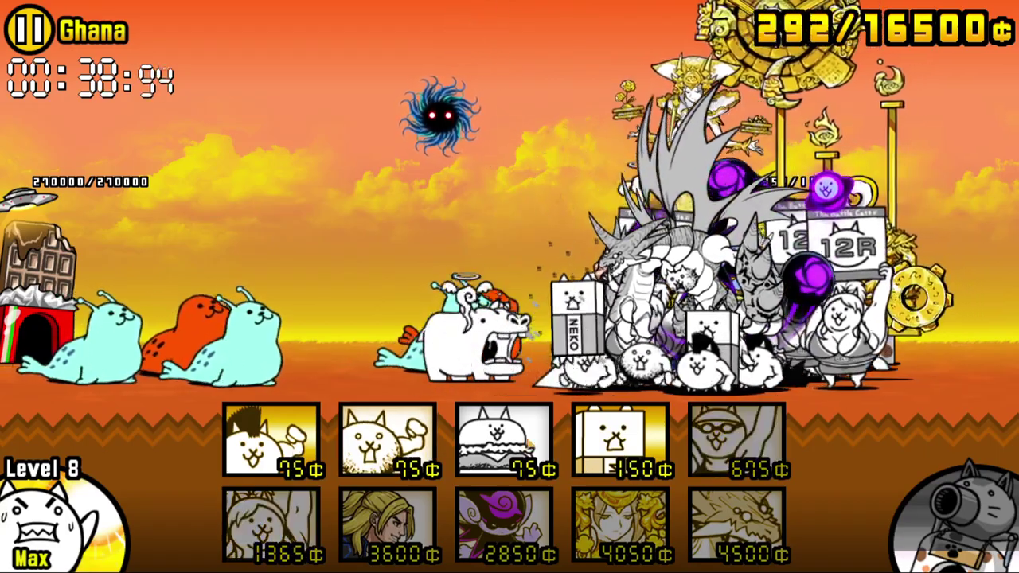
{"action": "left_click", "coordinate": [301, 443]}
{"action": "left_click", "coordinate": [276, 448]}
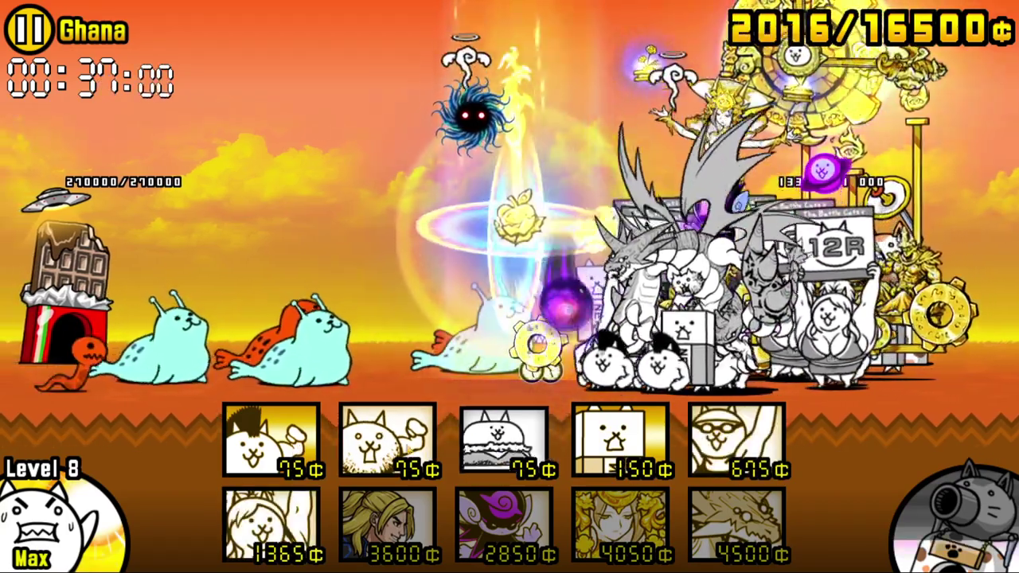
- Send out more mohawk cats, a sign-holding cat, a swimmer cat and several burger cats to shield the attackers
{"action": "left_click", "coordinate": [275, 448]}
{"action": "left_click", "coordinate": [271, 441]}
{"action": "left_click", "coordinate": [271, 526]}
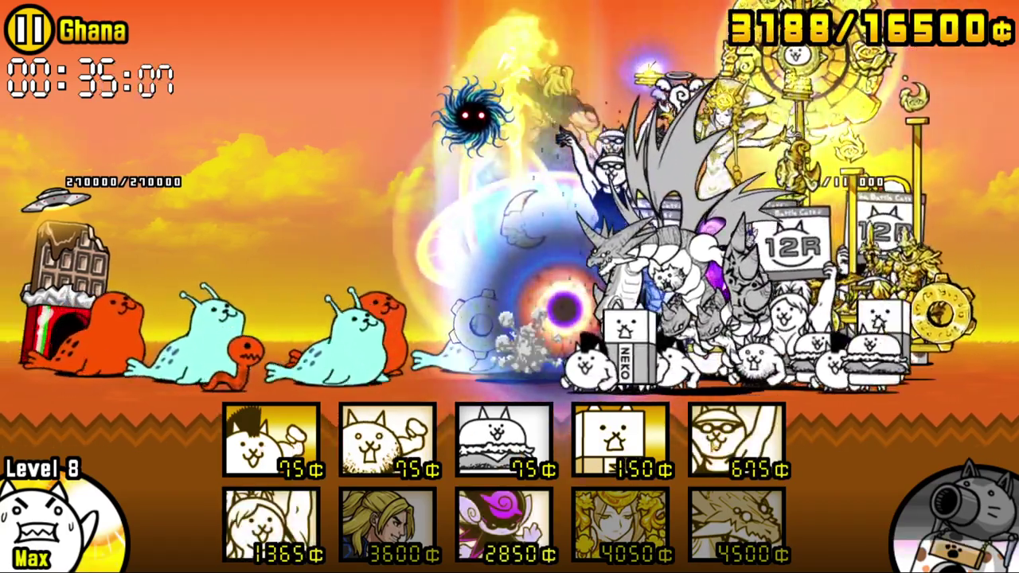
{"action": "left_click", "coordinate": [736, 440]}
{"action": "left_click", "coordinate": [503, 440]}
{"action": "left_click", "coordinate": [503, 440]}
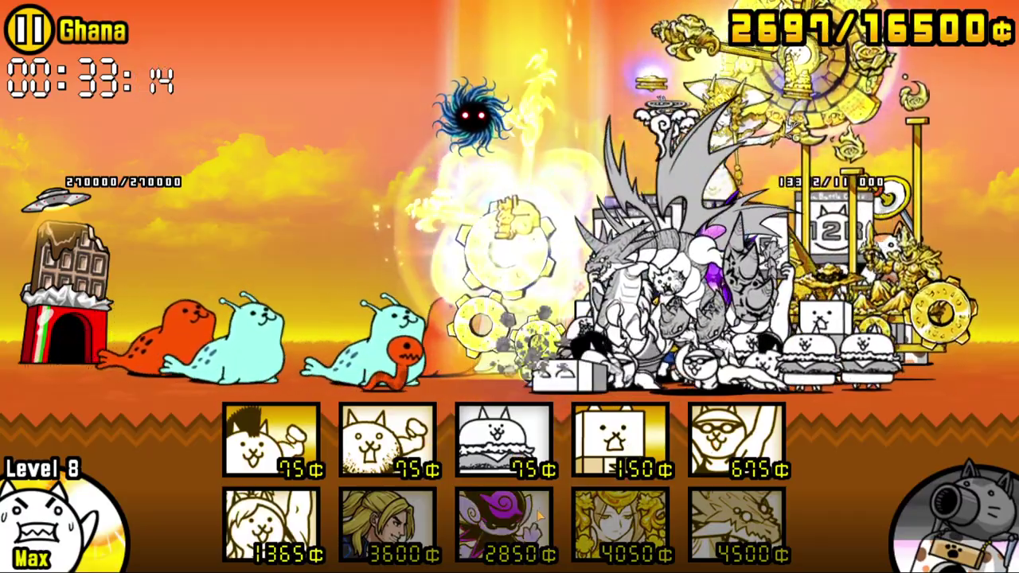
- Deploy the 2850¢ purple attacker and the 3600¢ blond fighter, supported by 75¢ bearded cats
{"action": "left_click", "coordinate": [503, 526]}
{"action": "left_click", "coordinate": [387, 441]}
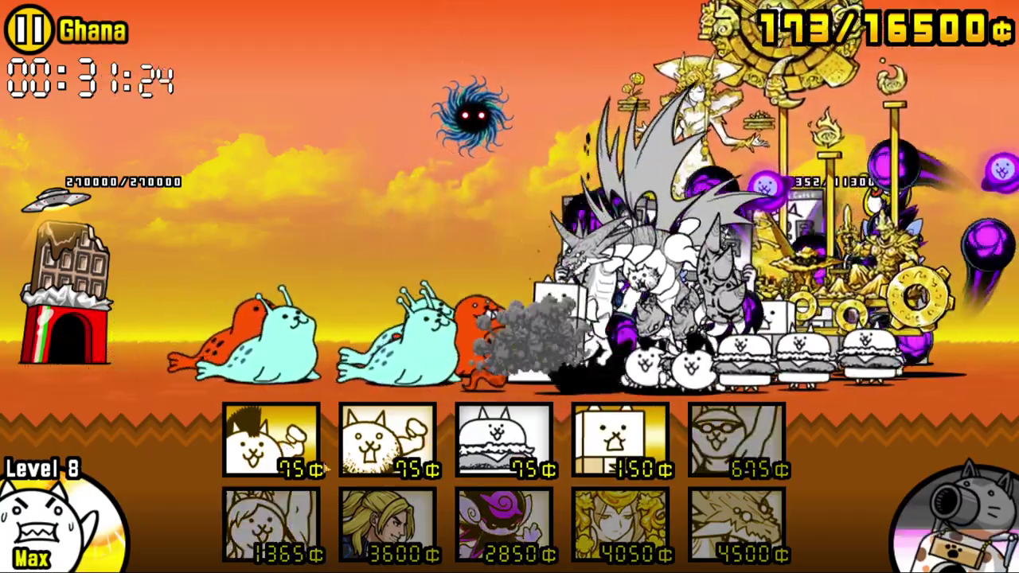
{"action": "left_click", "coordinate": [387, 440]}
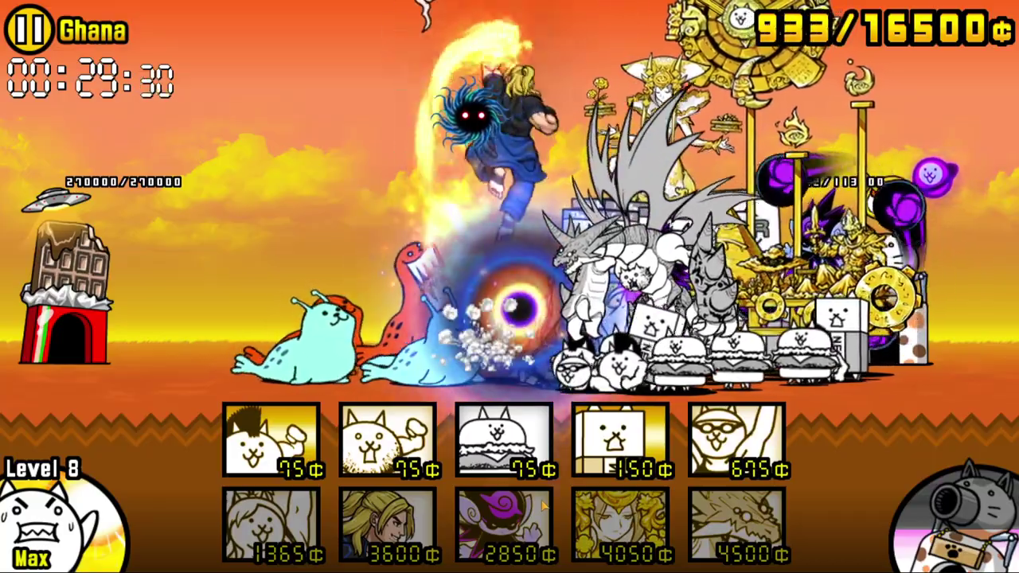
{"action": "left_click", "coordinate": [503, 525]}
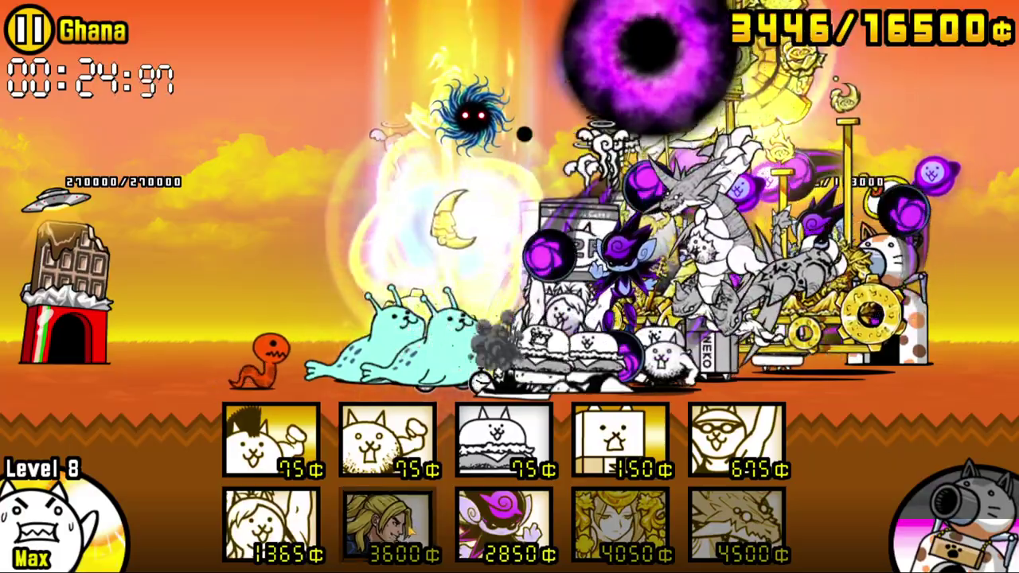
{"action": "left_click", "coordinate": [386, 525]}
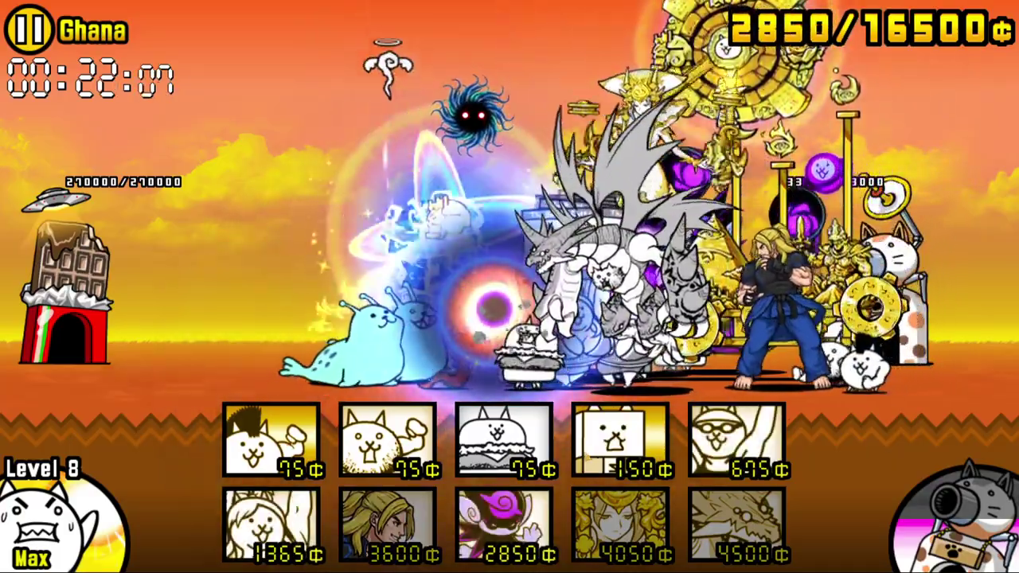
- Deploy mohawk, bearded, sign-holding, wall and swimmer cats, plus the 4500¢ dragon, to push toward the enemy base
{"action": "left_click", "coordinate": [270, 438]}
{"action": "left_click", "coordinate": [386, 438]}
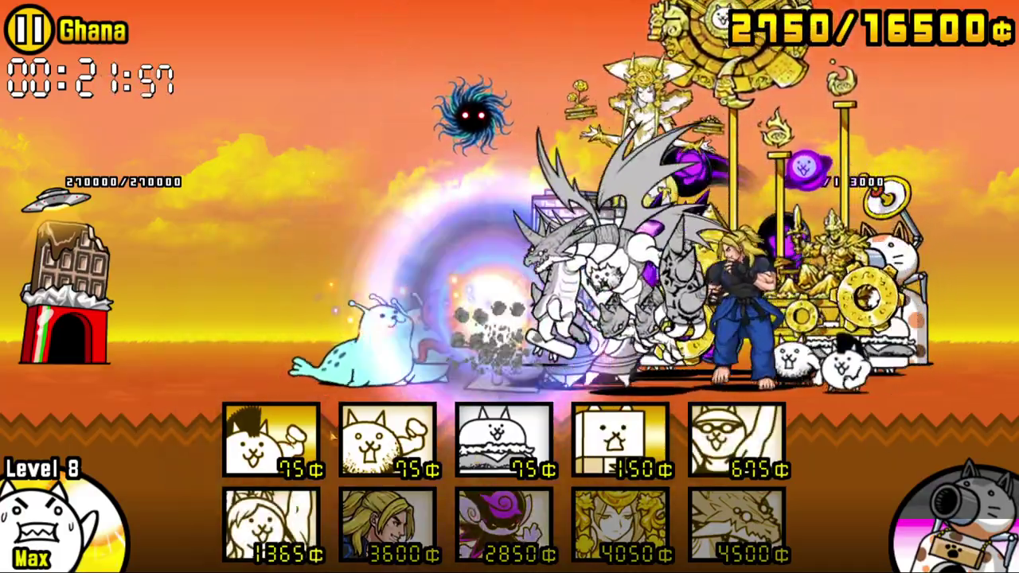
{"action": "left_click", "coordinate": [271, 522]}
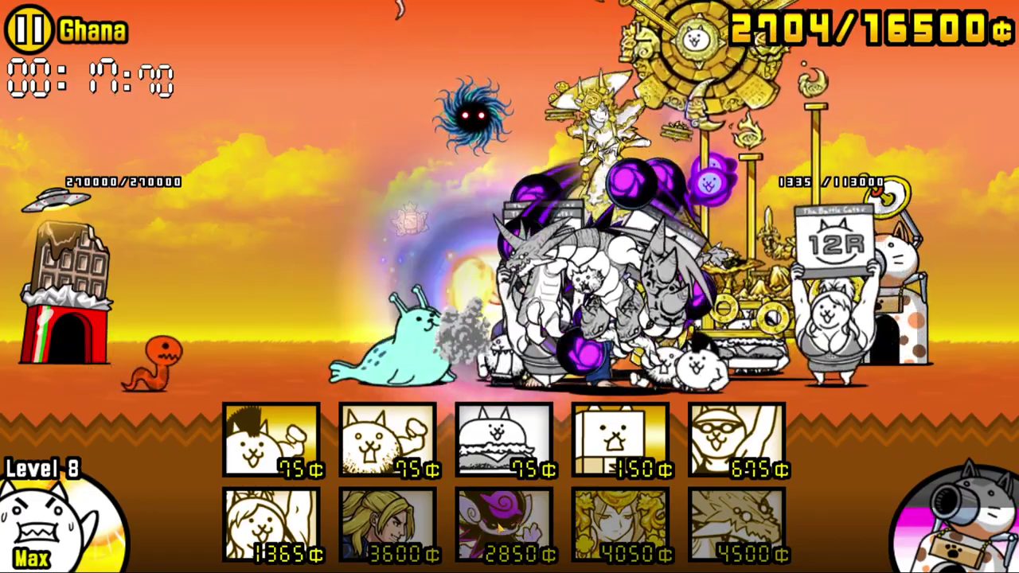
{"action": "left_click", "coordinate": [619, 438]}
{"action": "left_click", "coordinate": [737, 438]}
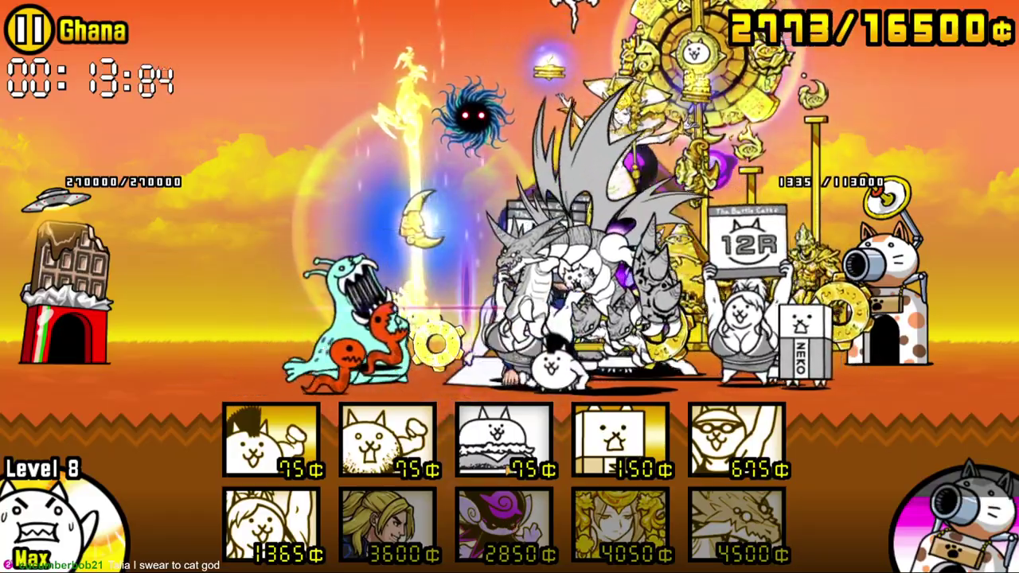
{"action": "left_click", "coordinate": [619, 525]}
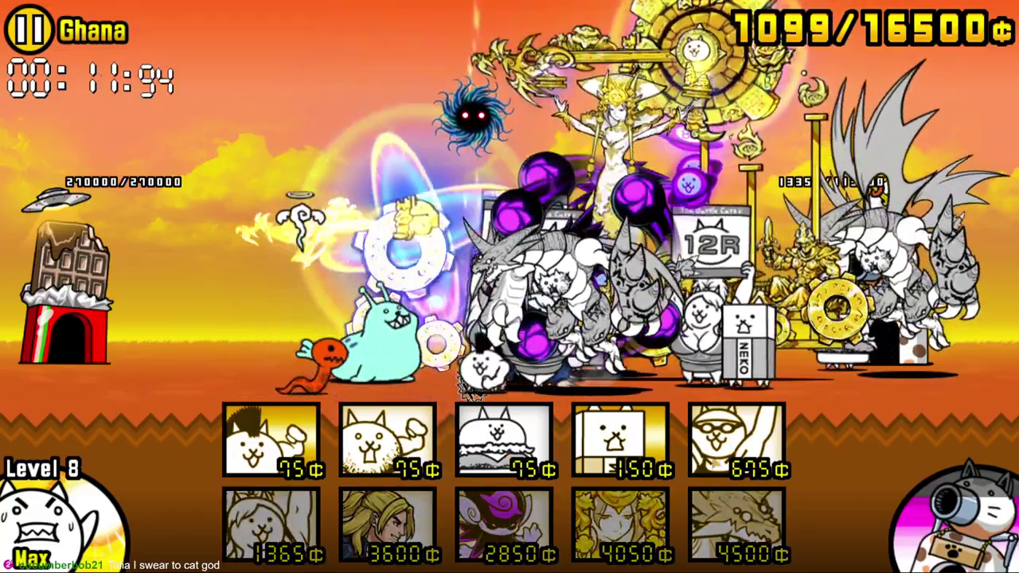
{"action": "left_click", "coordinate": [737, 438]}
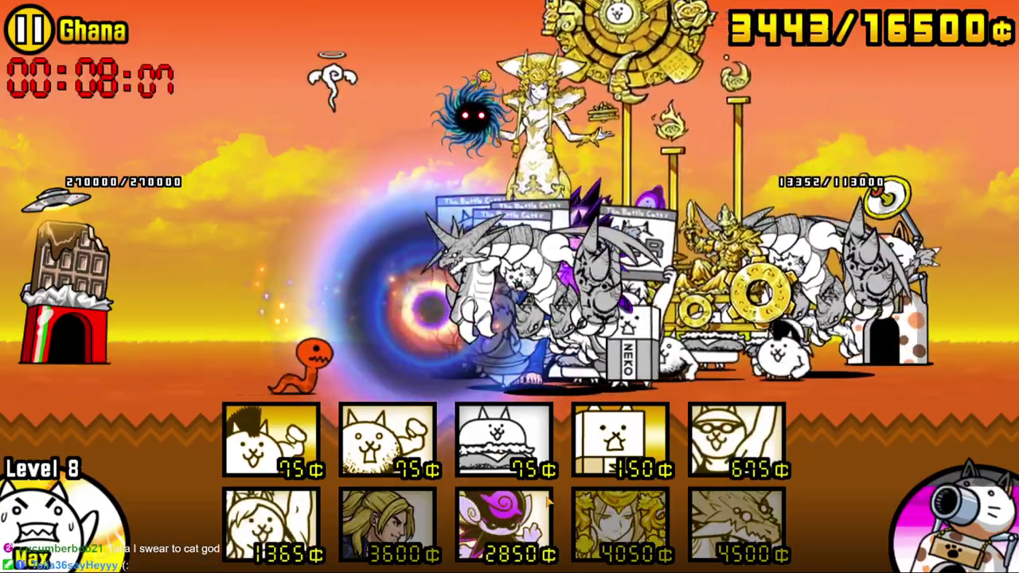
- Support the push with burger cats, a 1365¢ sign-holding cat and another 2850¢ purple attacker
{"action": "left_click", "coordinate": [503, 440]}
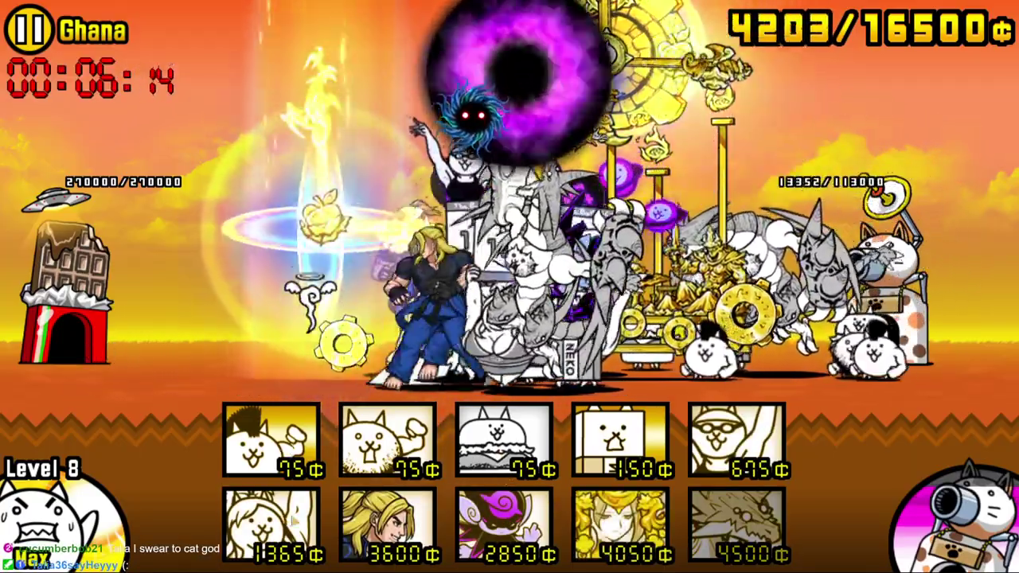
{"action": "left_click", "coordinate": [271, 522]}
{"action": "left_click", "coordinate": [503, 521]}
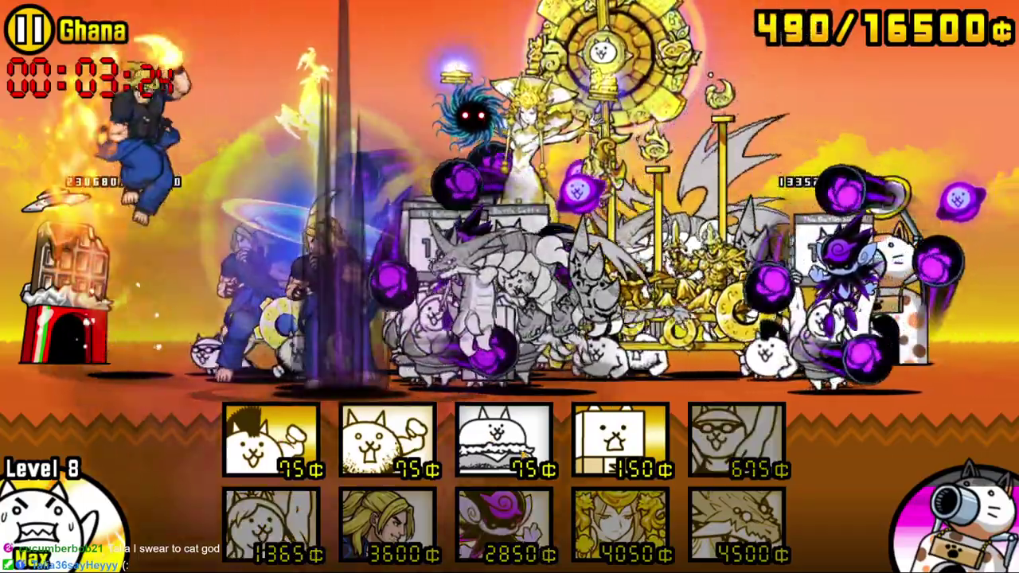
{"action": "left_click", "coordinate": [503, 439]}
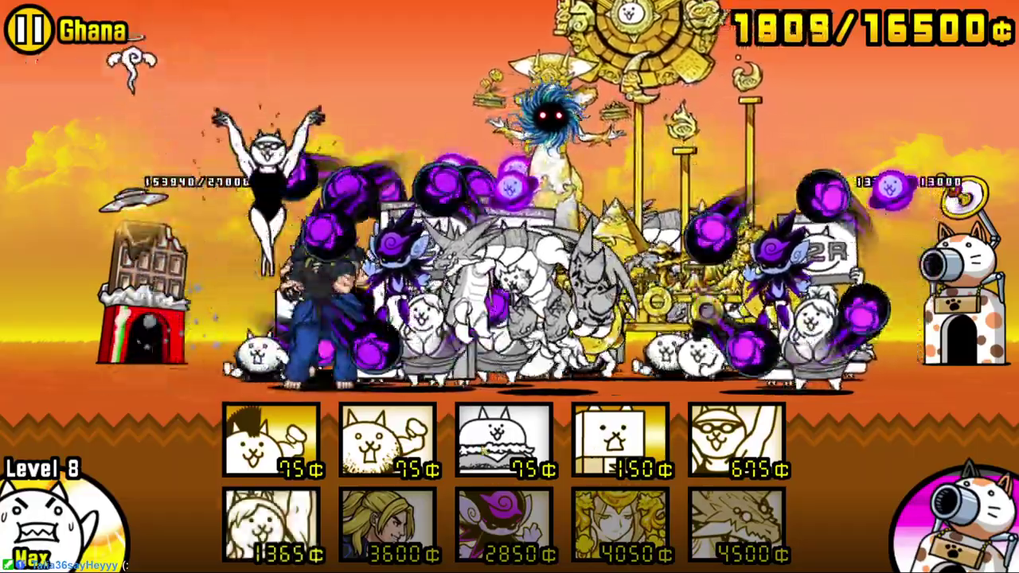
- Flood the field with wall, bearded, burger, mohawk, sign-holding and swimmer cats to destroy the enemy base
{"action": "left_click", "coordinate": [621, 440]}
{"action": "left_click", "coordinate": [388, 440]}
{"action": "left_click", "coordinate": [503, 440]}
{"action": "left_click", "coordinate": [271, 440]}
{"action": "left_click", "coordinate": [272, 523]}
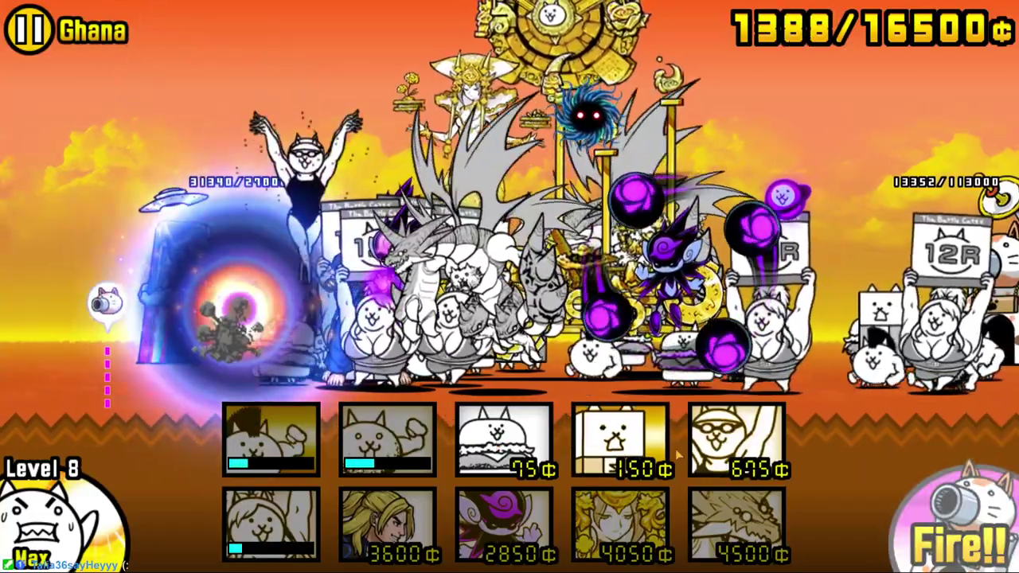
{"action": "left_click", "coordinate": [665, 450]}
{"action": "left_click", "coordinate": [737, 444]}
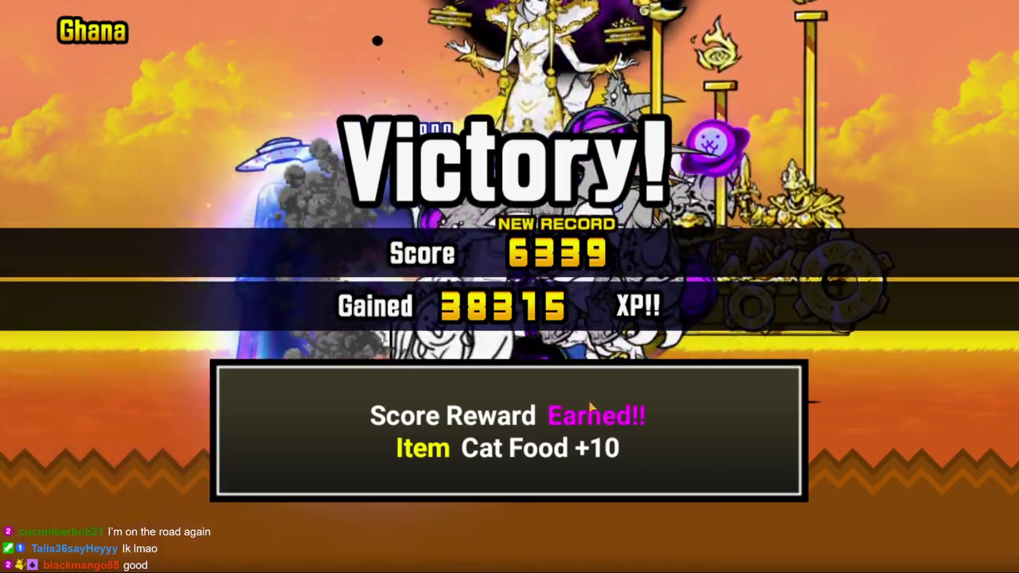
- Collect the Ghana stage's score and treasure rewards and leave the victory screen
{"action": "left_click", "coordinate": [643, 439]}
{"action": "left_click", "coordinate": [611, 436]}
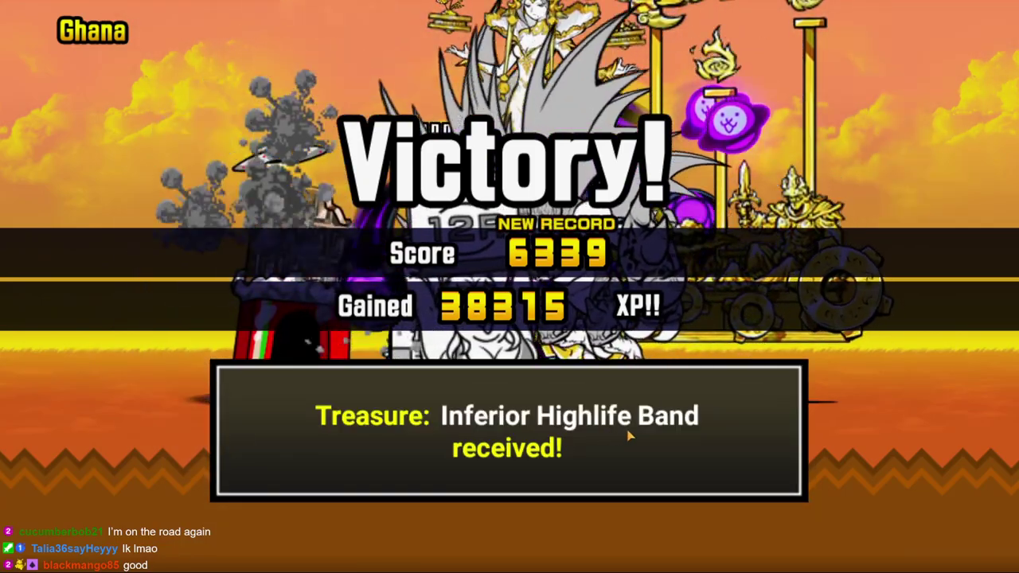
{"action": "left_click", "coordinate": [629, 435]}
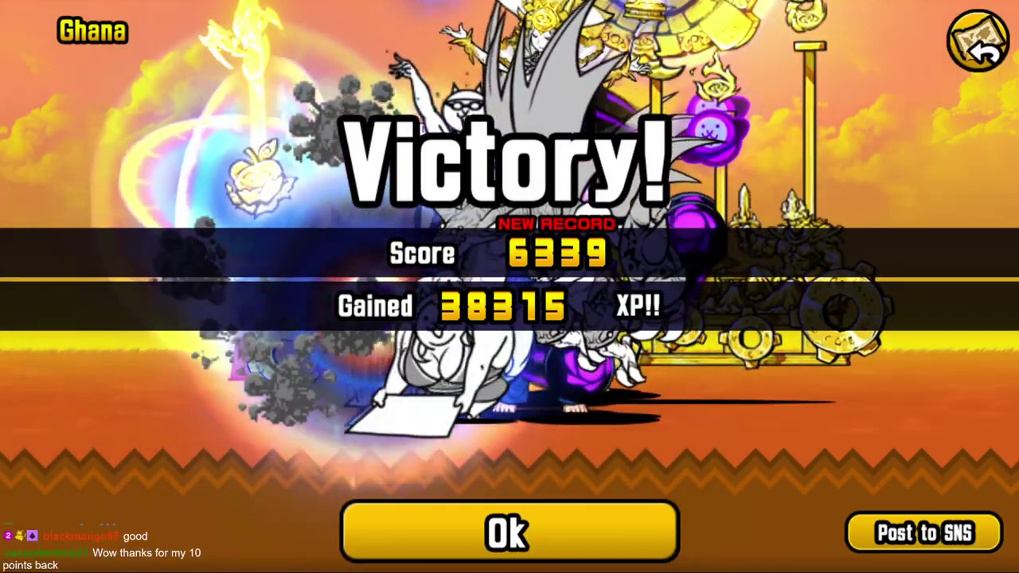
{"action": "left_click", "coordinate": [526, 525]}
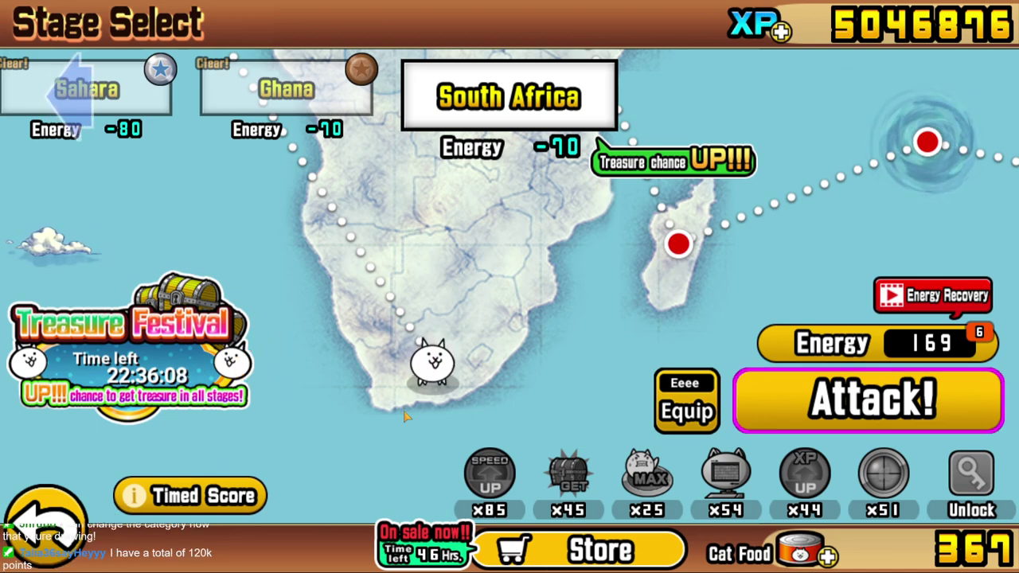
- Return from stage selection to the Cat Base and close the BlueStacks player
{"action": "left_click", "coordinate": [43, 521]}
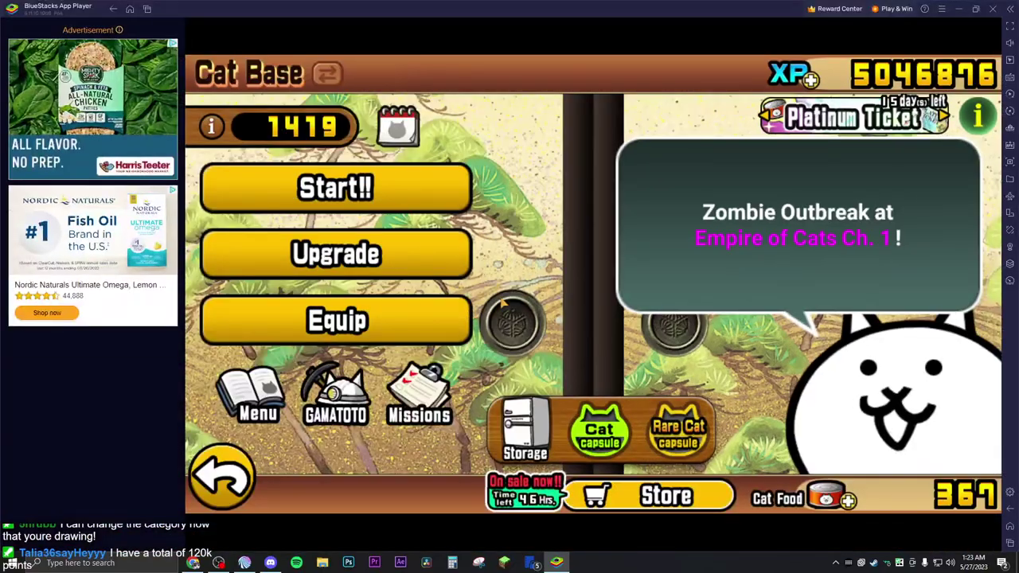
{"action": "left_click", "coordinate": [993, 9]}
{"action": "left_click", "coordinate": [566, 295]}
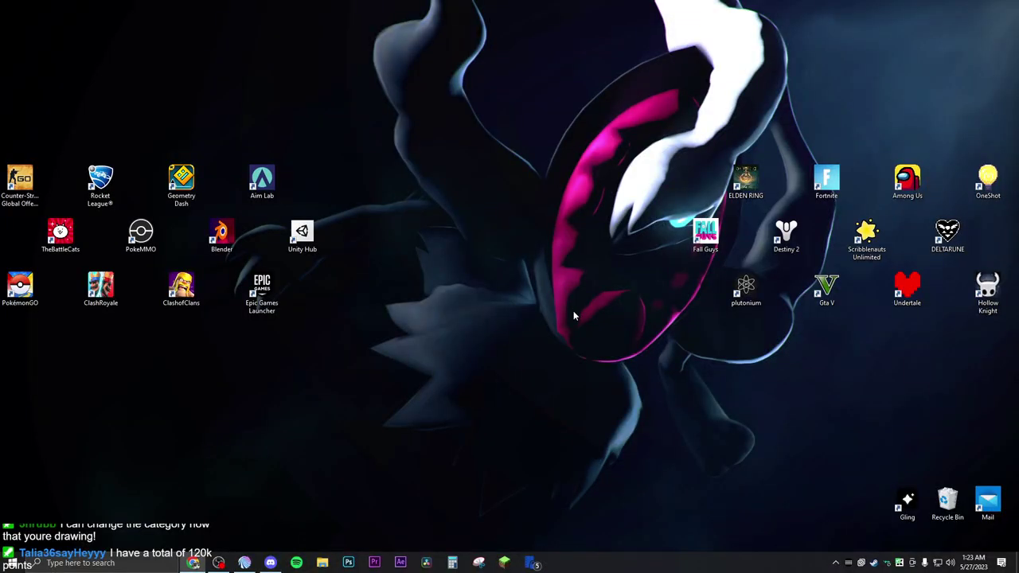
- Search Windows for "ms paint" and open Paint
{"action": "left_click", "coordinate": [111, 563]}
{"action": "type", "text": "ms paint"}
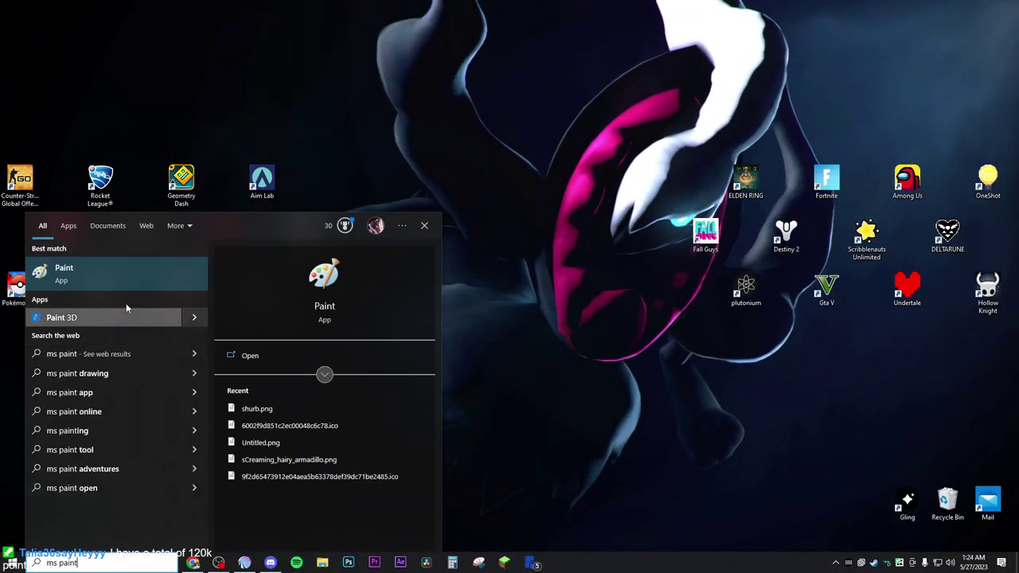
{"action": "key", "text": "Return"}
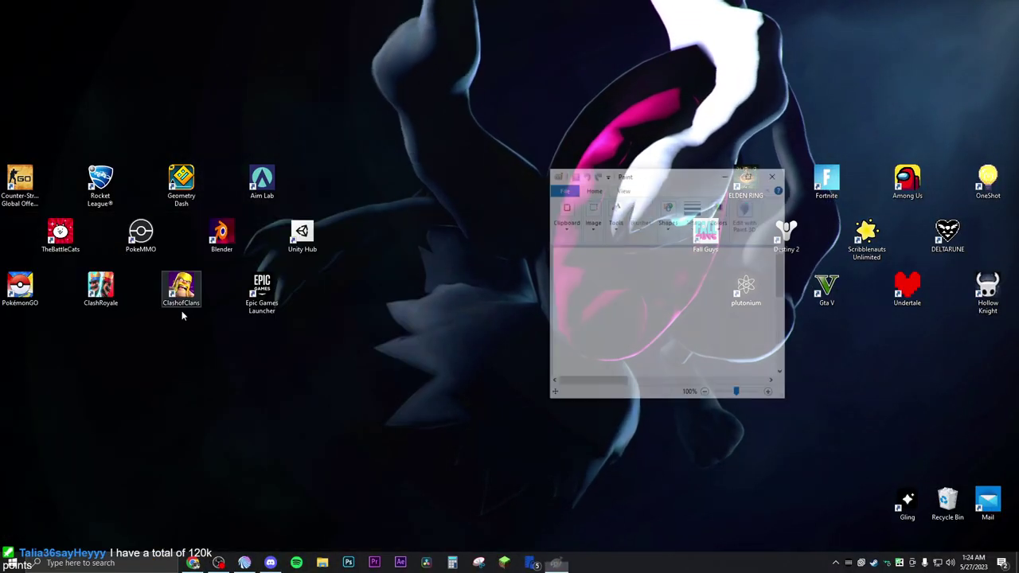
- Move the Paint window toward the upper part of the desktop and enlarge it to give the canvas more room
{"action": "left_click_drag", "start_coordinate": [651, 174], "coordinate": [326, 128]}
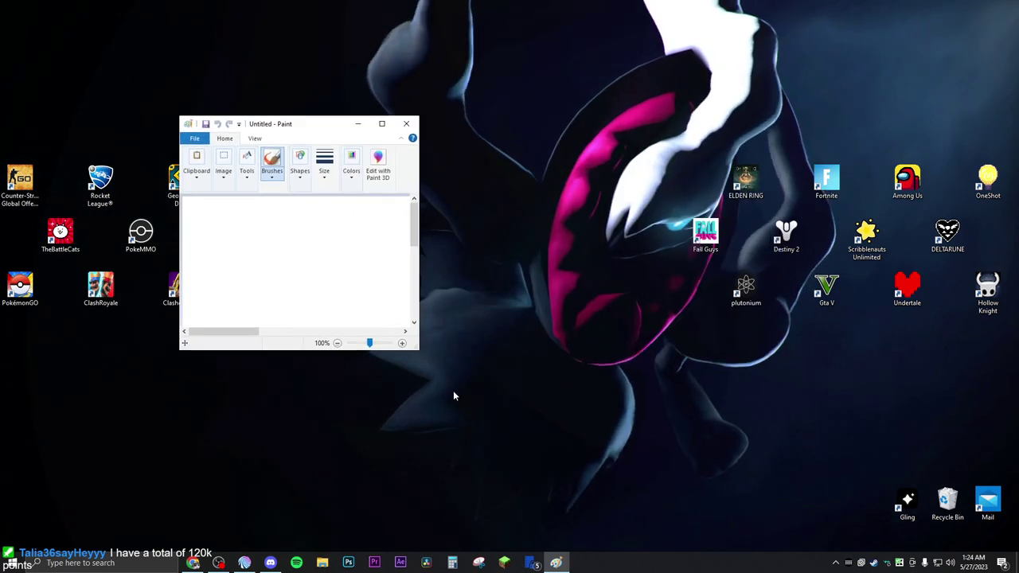
{"action": "mouse_move", "coordinate": [421, 352]}
{"action": "left_mouse_down"}
{"action": "mouse_move", "coordinate": [812, 454]}
{"action": "mouse_move", "coordinate": [817, 483]}
{"action": "left_mouse_up"}
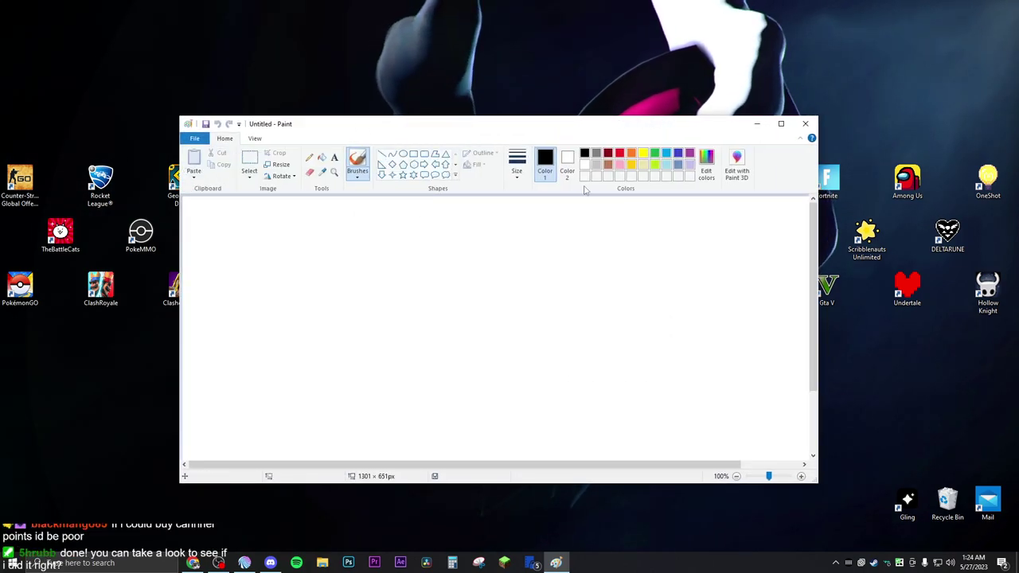
{"action": "left_click_drag", "start_coordinate": [393, 121], "coordinate": [382, 81]}
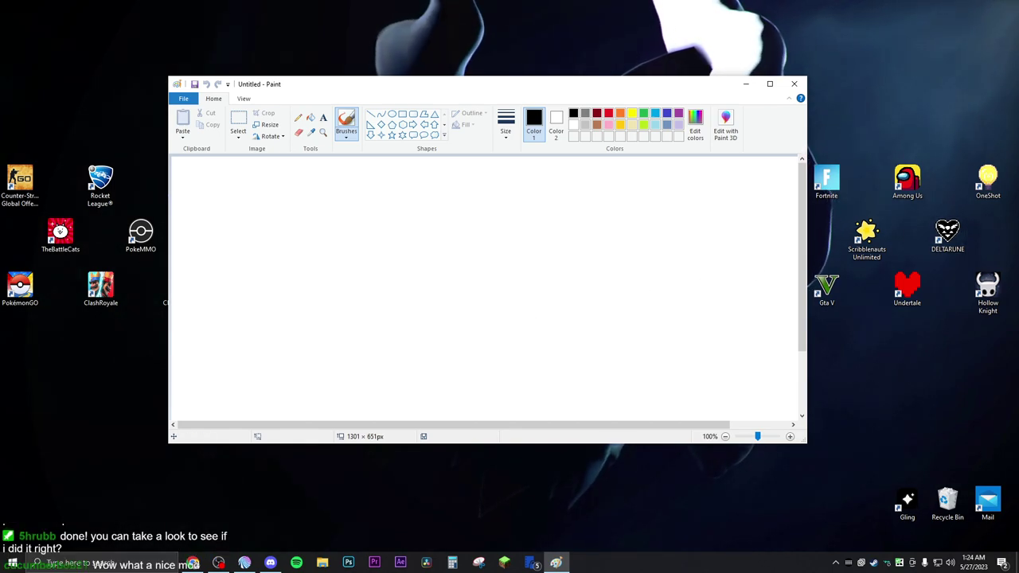
{"action": "key", "text": "alt+Tab"}
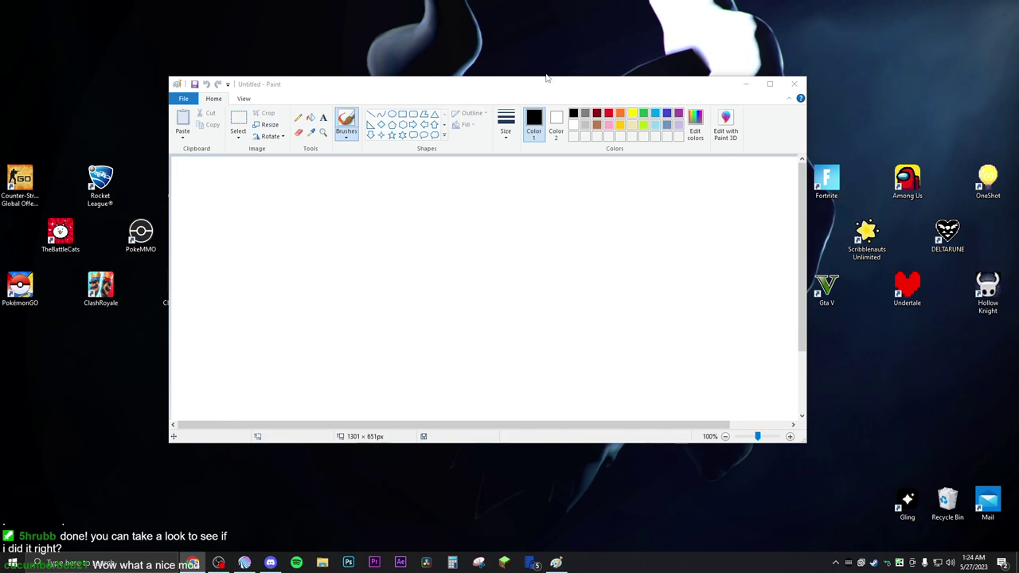
{"action": "left_click_drag", "start_coordinate": [549, 80], "coordinate": [483, 69]}
{"action": "left_click_drag", "start_coordinate": [745, 415], "coordinate": [817, 454]}
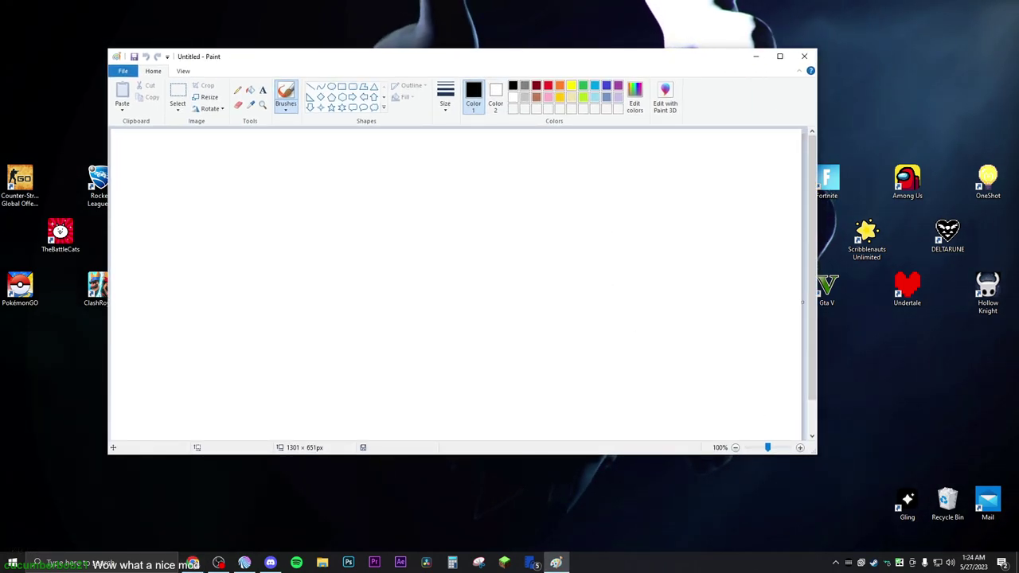
- Brush in black a rounded belly, two feet, and a head with a long snout joined to a curved back line
{"action": "left_click", "coordinate": [193, 563]}
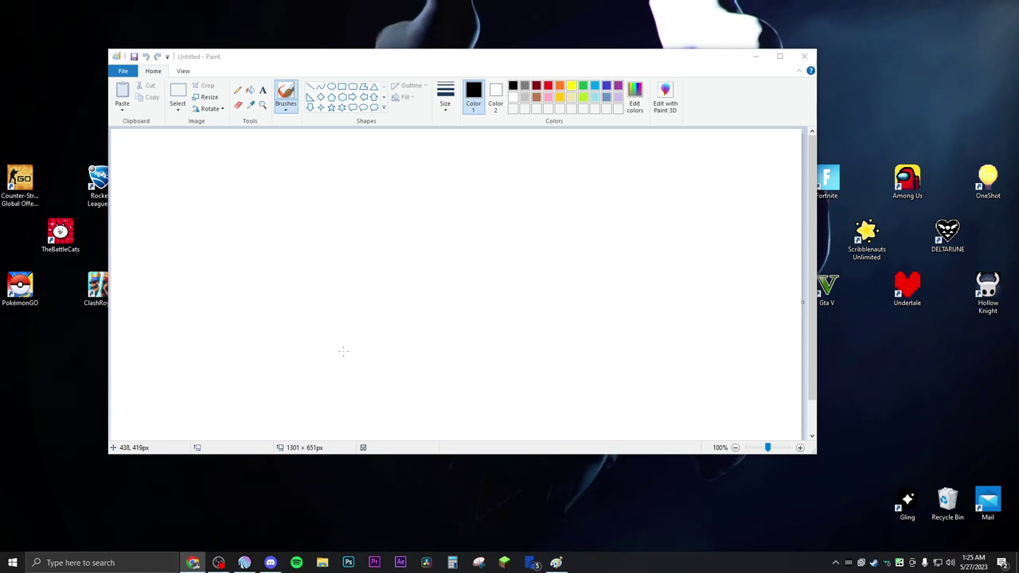
{"action": "mouse_move", "coordinate": [380, 310]}
{"action": "left_mouse_down"}
{"action": "mouse_move", "coordinate": [406, 310]}
{"action": "mouse_move", "coordinate": [426, 336]}
{"action": "mouse_move", "coordinate": [423, 349]}
{"action": "mouse_move", "coordinate": [379, 360]}
{"action": "left_mouse_up"}
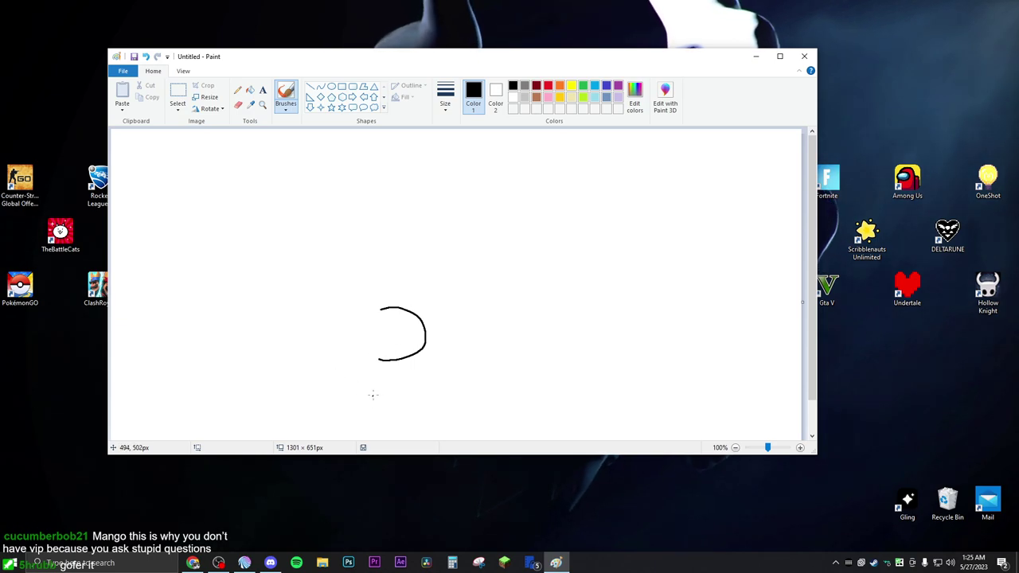
{"action": "mouse_move", "coordinate": [421, 349]}
{"action": "left_mouse_down"}
{"action": "mouse_move", "coordinate": [451, 353]}
{"action": "mouse_move", "coordinate": [415, 354]}
{"action": "mouse_move", "coordinate": [395, 374]}
{"action": "mouse_move", "coordinate": [397, 363]}
{"action": "left_mouse_up"}
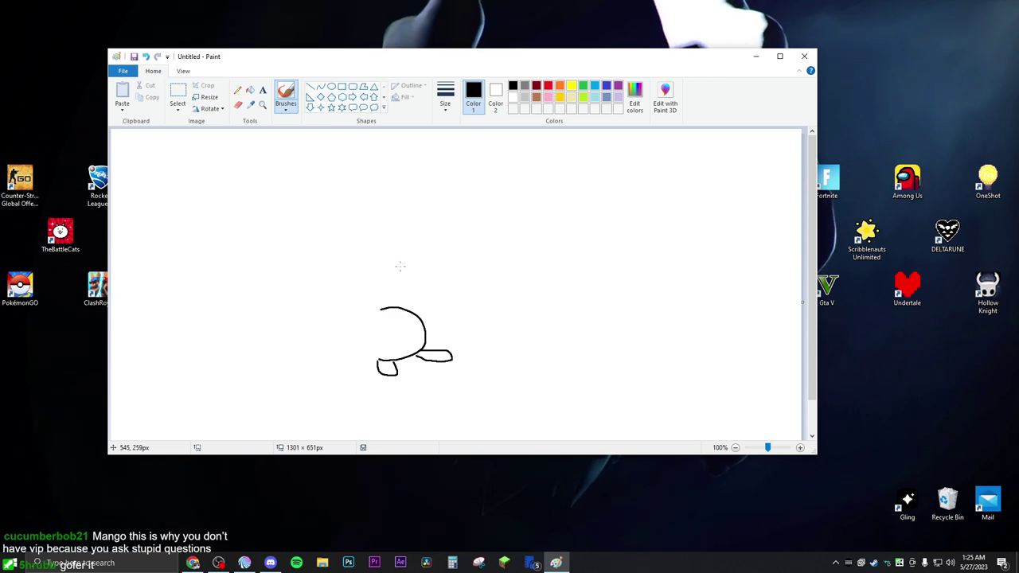
{"action": "mouse_move", "coordinate": [397, 266]}
{"action": "left_mouse_down"}
{"action": "mouse_move", "coordinate": [427, 274]}
{"action": "mouse_move", "coordinate": [432, 260]}
{"action": "mouse_move", "coordinate": [395, 236]}
{"action": "mouse_move", "coordinate": [380, 243]}
{"action": "mouse_move", "coordinate": [377, 360]}
{"action": "left_mouse_up"}
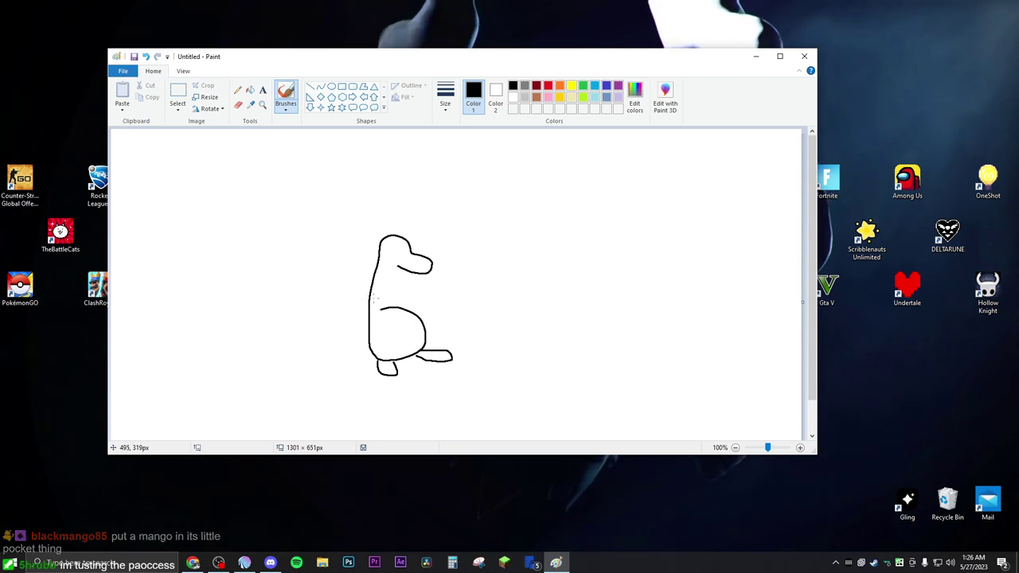
- Draw a bent arm across the belly and a curved chest line from the snout to the belly, undoing and redrawing faulty strokes
{"action": "mouse_move", "coordinate": [374, 301]}
{"action": "left_mouse_down"}
{"action": "mouse_move", "coordinate": [382, 319]}
{"action": "mouse_move", "coordinate": [386, 298]}
{"action": "left_mouse_up"}
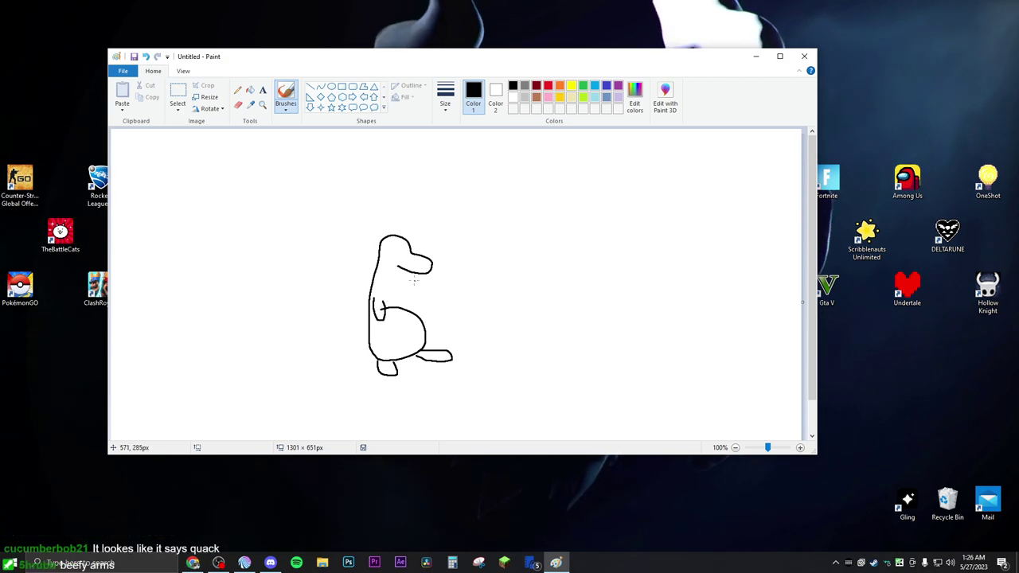
{"action": "left_click", "coordinate": [145, 57]}
{"action": "mouse_move", "coordinate": [372, 298]}
{"action": "left_mouse_down"}
{"action": "mouse_move", "coordinate": [376, 333]}
{"action": "mouse_move", "coordinate": [393, 343]}
{"action": "mouse_move", "coordinate": [379, 306]}
{"action": "left_mouse_up"}
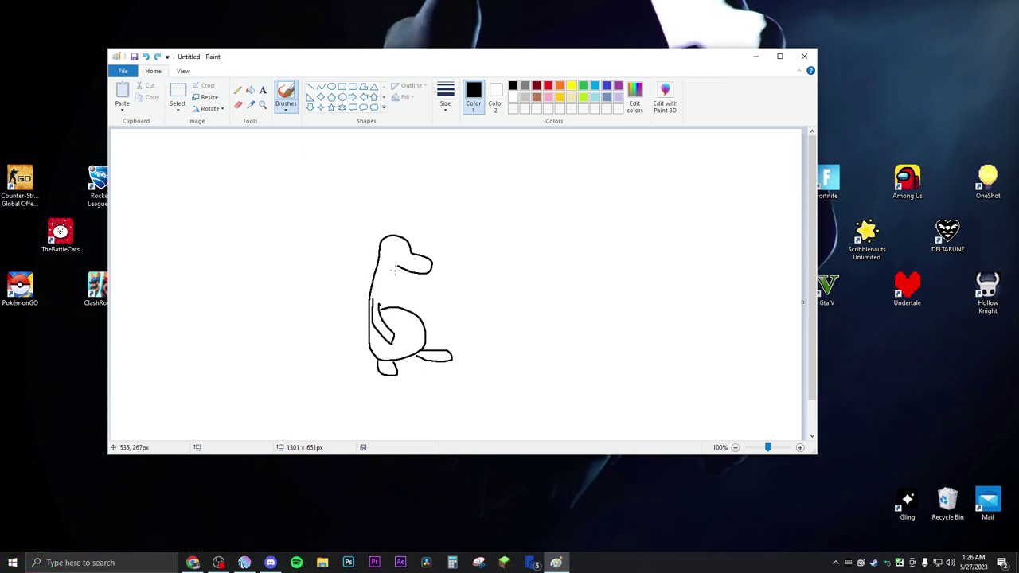
{"action": "left_click_drag", "start_coordinate": [390, 271], "coordinate": [425, 324]}
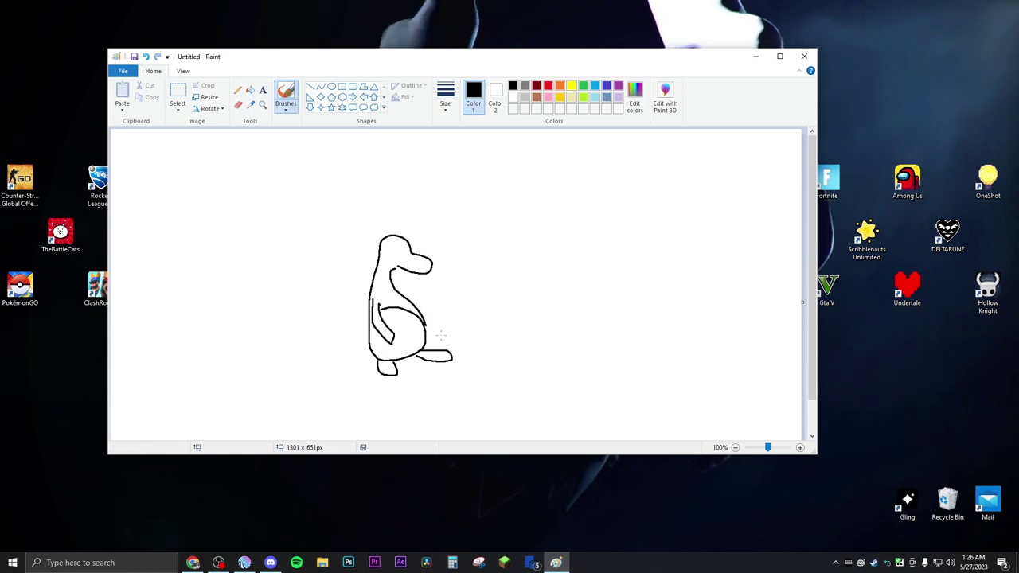
{"action": "key", "text": "ctrl+z"}
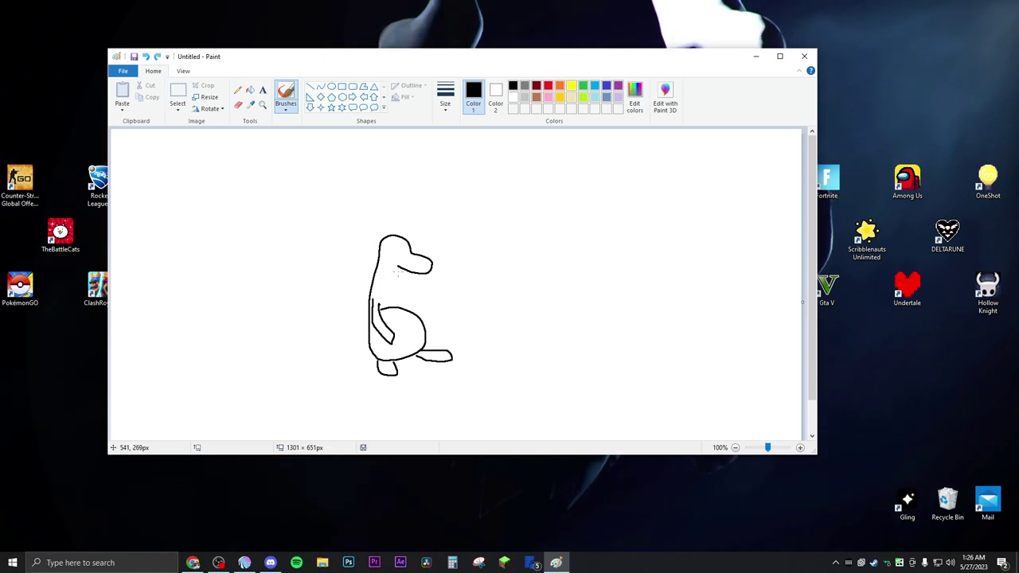
{"action": "left_click_drag", "start_coordinate": [396, 269], "coordinate": [419, 322]}
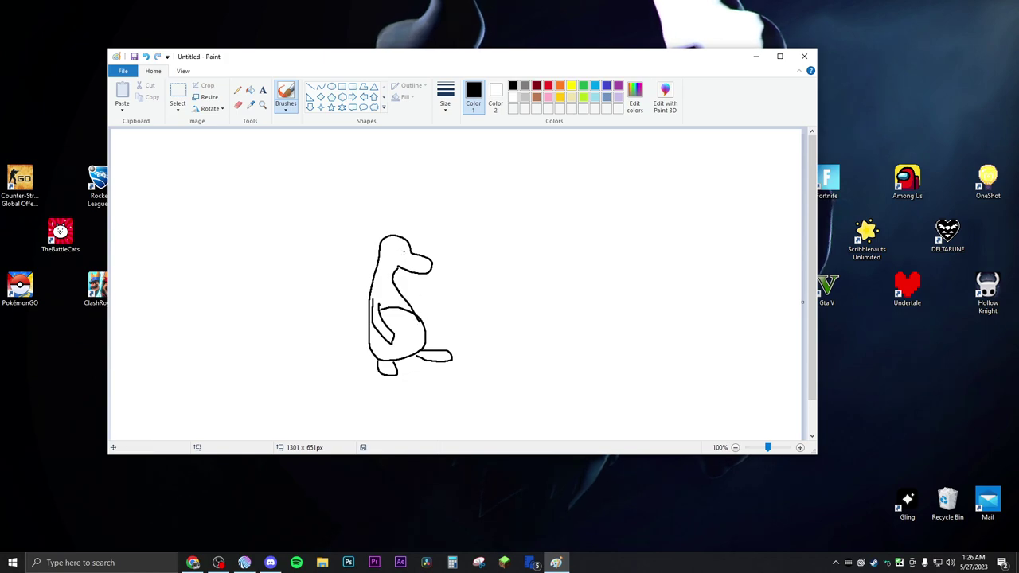
- Erase the animal's long snout and redraw it as a short, downward-pointing one
{"action": "left_click", "coordinate": [238, 104]}
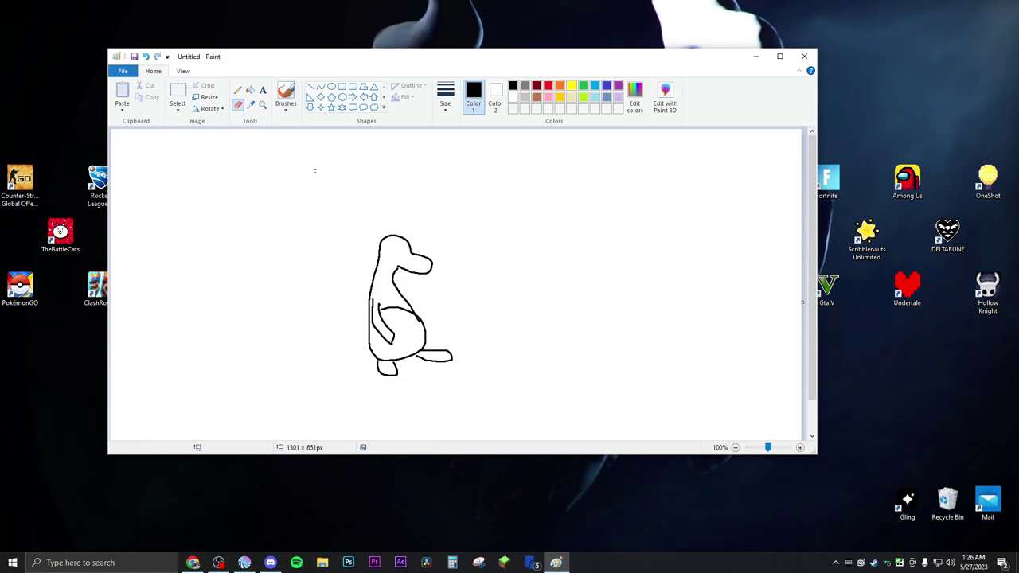
{"action": "mouse_move", "coordinate": [429, 258]}
{"action": "left_mouse_down"}
{"action": "mouse_move", "coordinate": [416, 256]}
{"action": "mouse_move", "coordinate": [424, 275]}
{"action": "left_mouse_up"}
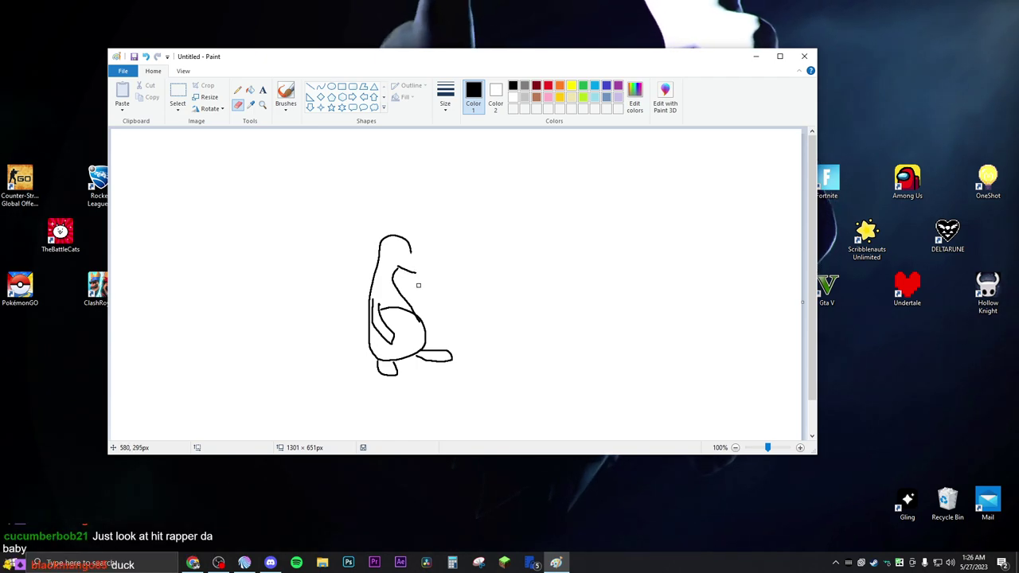
{"action": "key", "text": "alt+Tab"}
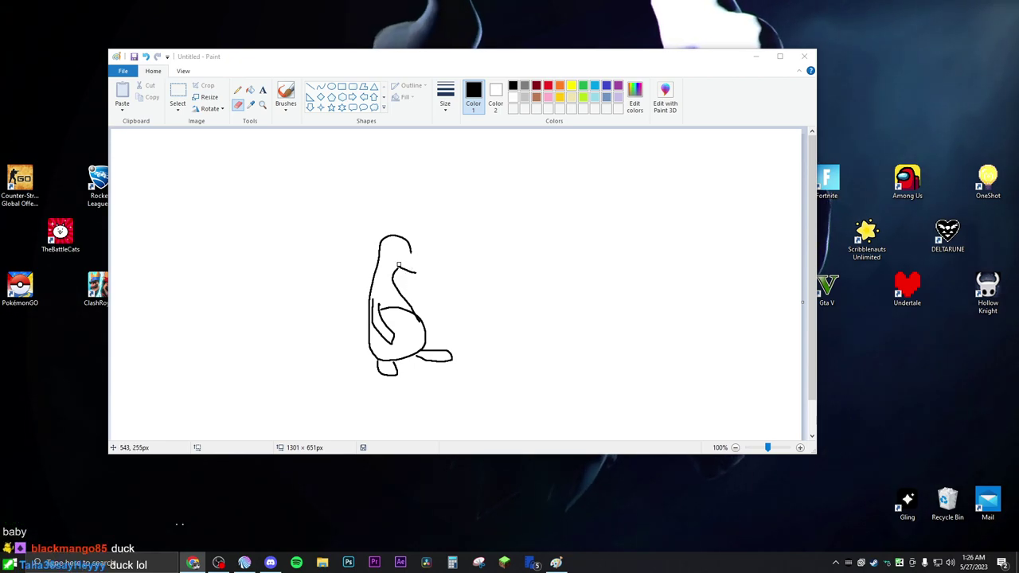
{"action": "left_click_drag", "start_coordinate": [398, 265], "coordinate": [411, 272]}
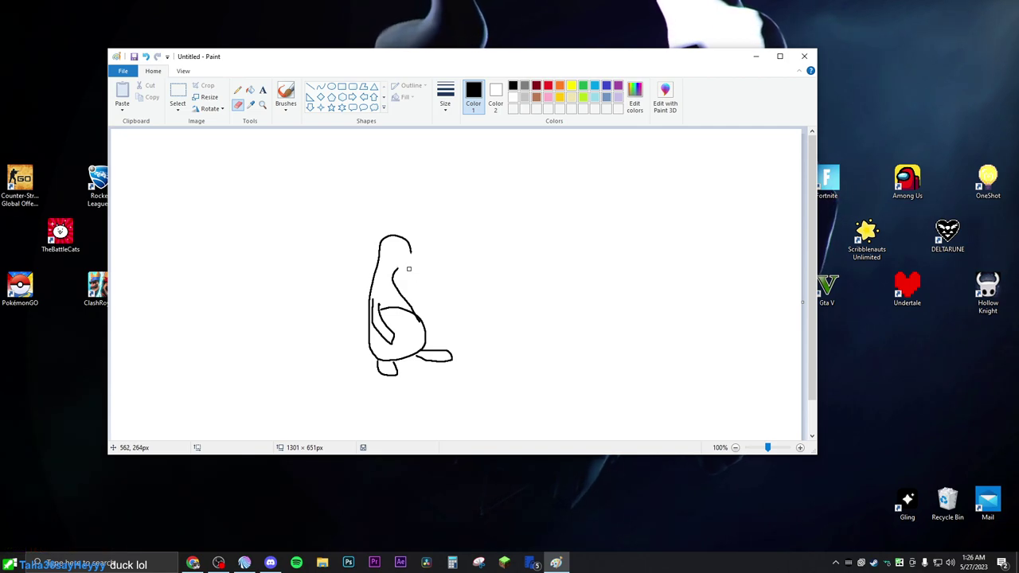
{"action": "left_click", "coordinate": [286, 94]}
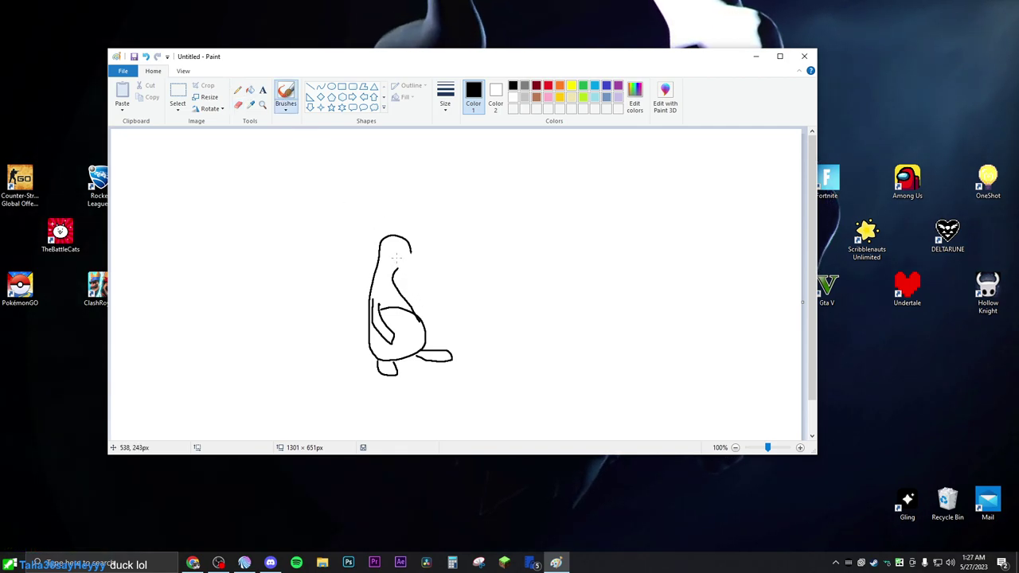
{"action": "left_click_drag", "start_coordinate": [409, 261], "coordinate": [409, 256]}
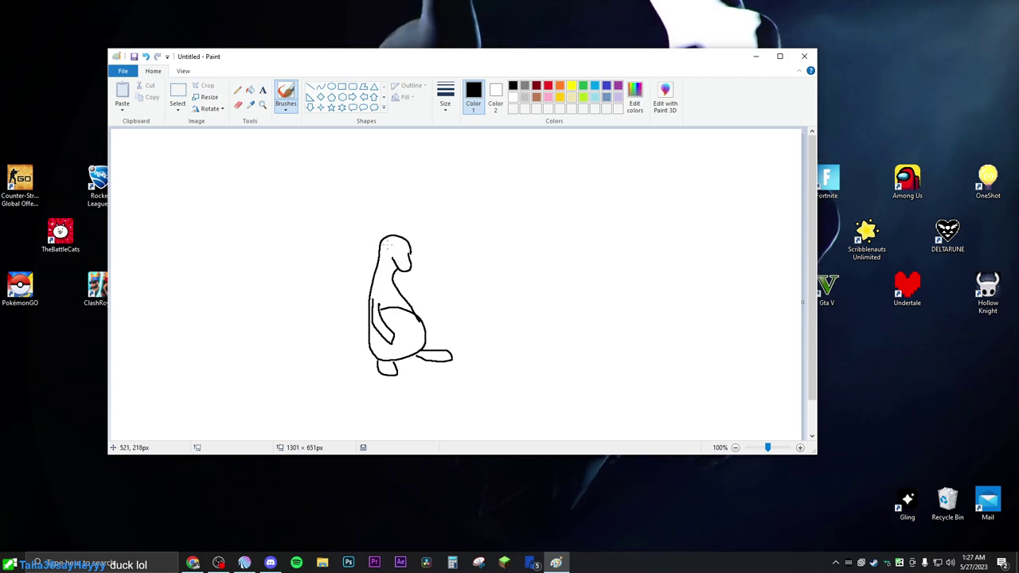
- Add two pointed ears to the head, clean up the outline beneath one ear, and draw the second arm
{"action": "mouse_move", "coordinate": [406, 241]}
{"action": "left_mouse_down"}
{"action": "mouse_move", "coordinate": [422, 227]}
{"action": "mouse_move", "coordinate": [414, 246]}
{"action": "left_mouse_up"}
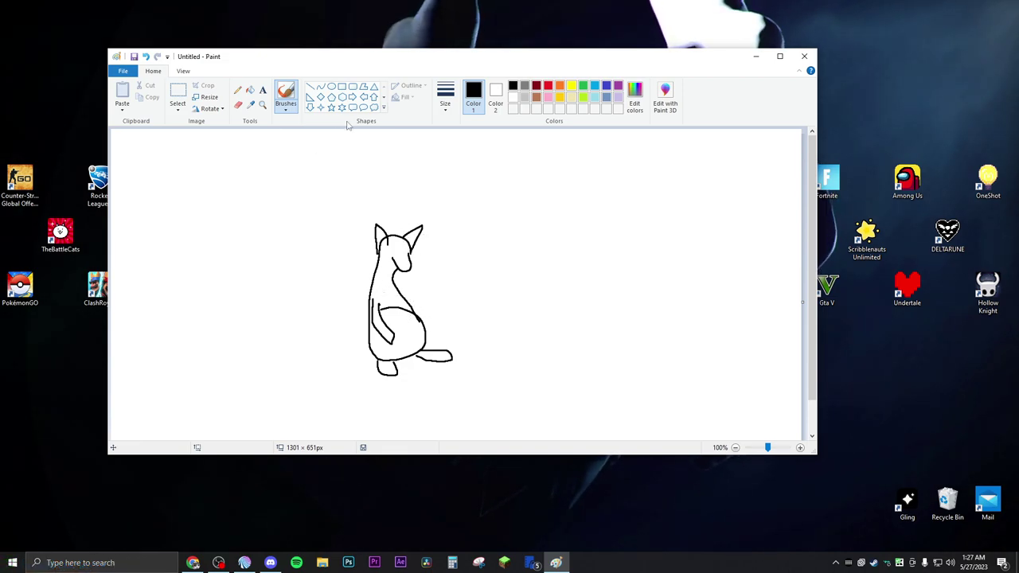
{"action": "left_click", "coordinate": [237, 104]}
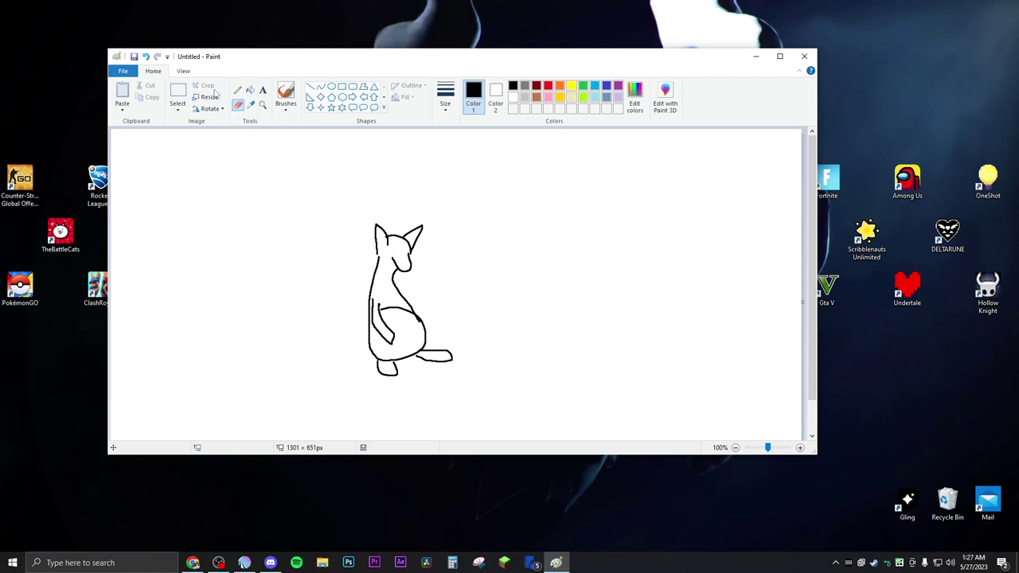
{"action": "left_click", "coordinate": [285, 96]}
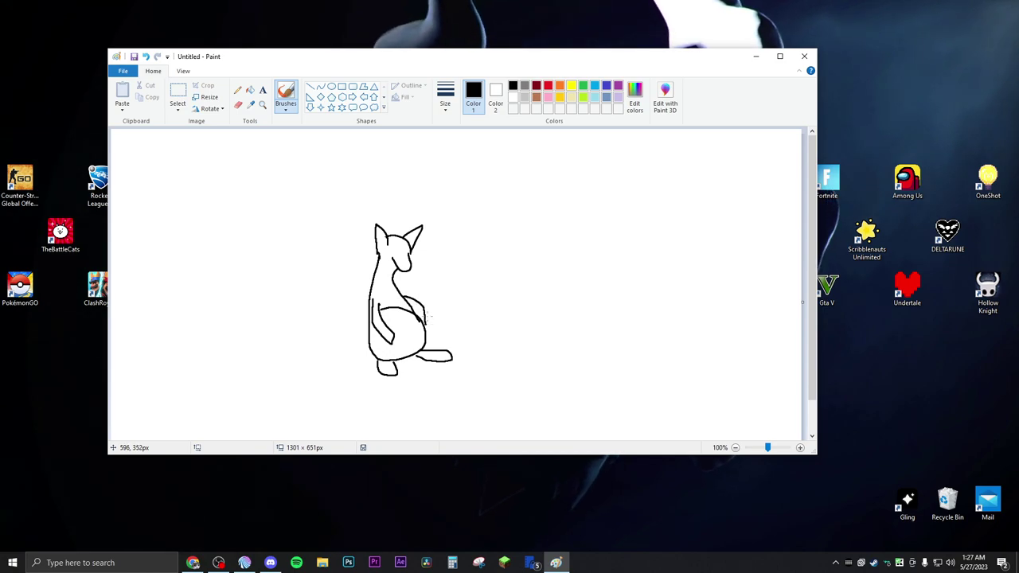
{"action": "left_click", "coordinate": [146, 57]}
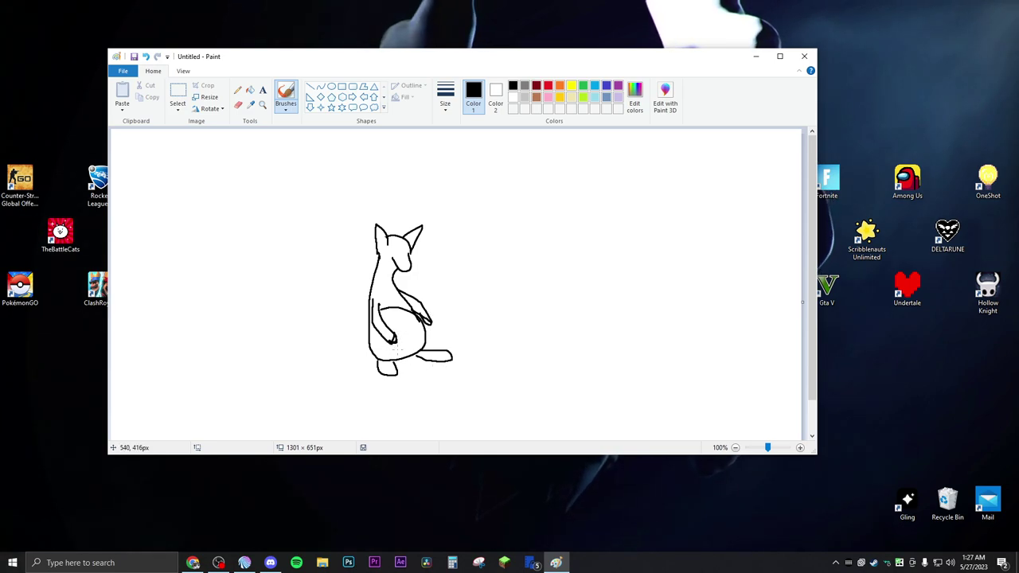
{"action": "mouse_move", "coordinate": [357, 331]}
{"action": "left_mouse_down"}
{"action": "mouse_move", "coordinate": [339, 305]}
{"action": "mouse_move", "coordinate": [330, 326]}
{"action": "mouse_move", "coordinate": [366, 362]}
{"action": "left_mouse_up"}
{"action": "key", "text": "ctrl+z"}
{"action": "left_click", "coordinate": [146, 57]}
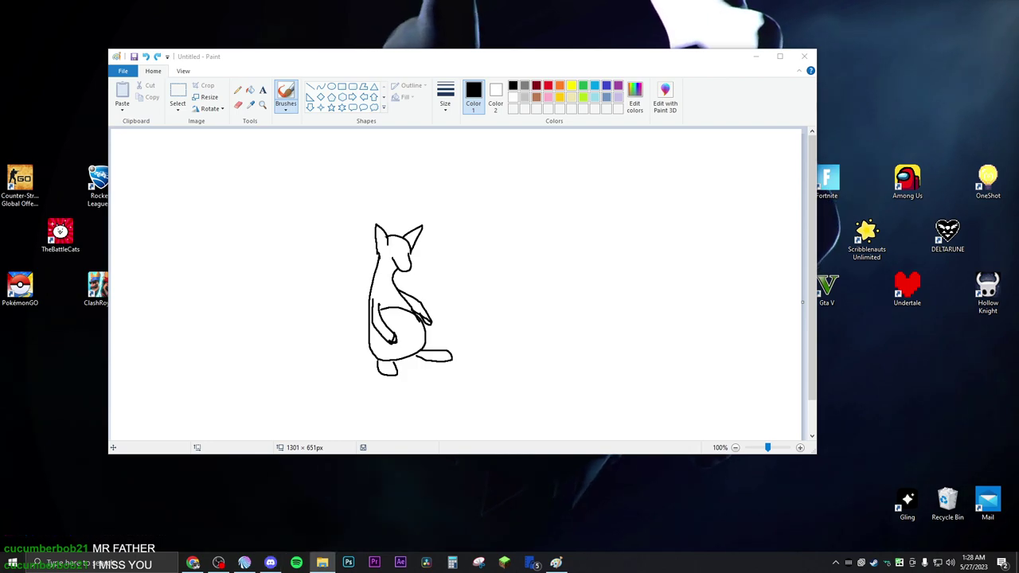
- Bring the animal reference photo onto the desktop and open it in a narrowed viewer window beside the drawing
{"action": "mouse_move", "coordinate": [919, 314]}
{"action": "left_mouse_down"}
{"action": "mouse_move", "coordinate": [473, 400]}
{"action": "mouse_move", "coordinate": [409, 485]}
{"action": "mouse_move", "coordinate": [428, 467]}
{"action": "mouse_move", "coordinate": [452, 500]}
{"action": "left_mouse_up"}
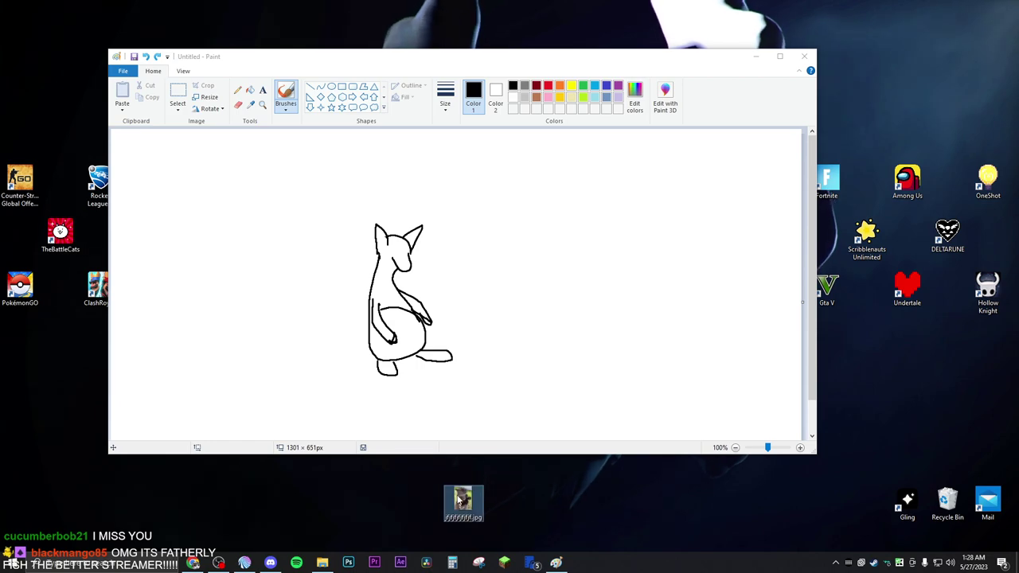
{"action": "double_click", "coordinate": [463, 500]}
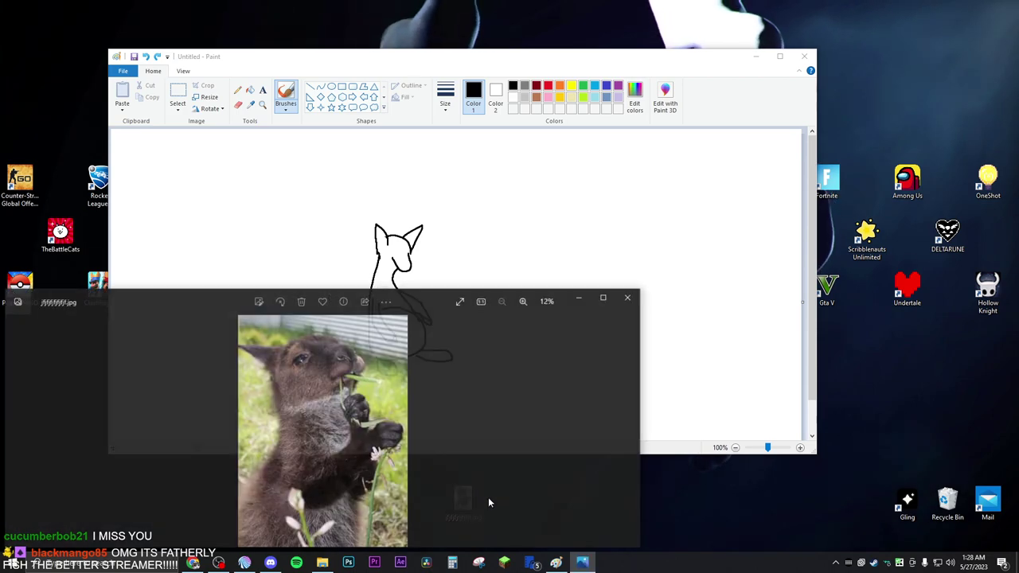
{"action": "left_click_drag", "start_coordinate": [429, 298], "coordinate": [443, 198]}
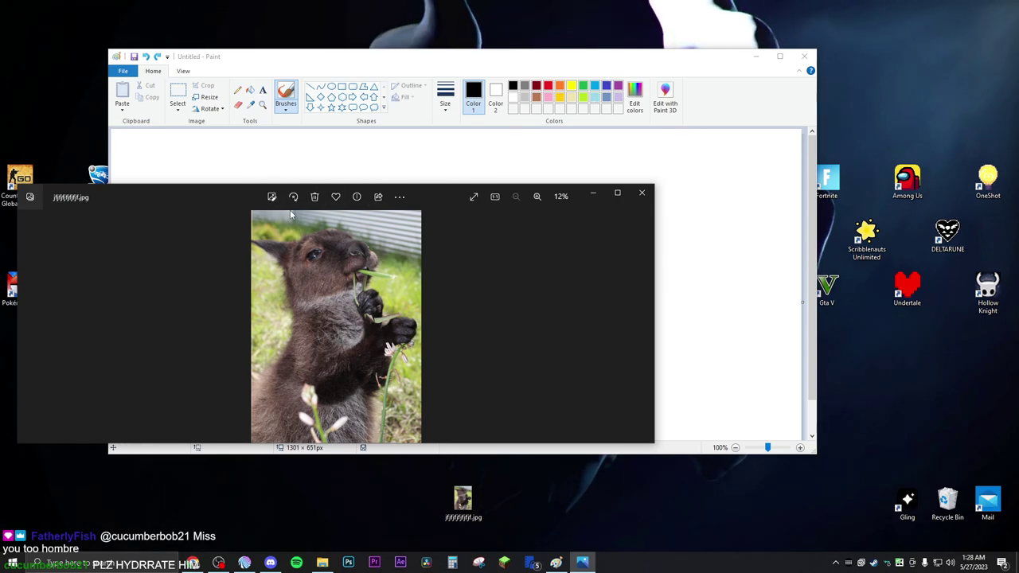
{"action": "mouse_move", "coordinate": [217, 195]}
{"action": "left_mouse_down"}
{"action": "mouse_move", "coordinate": [547, 187]}
{"action": "mouse_move", "coordinate": [415, 184]}
{"action": "left_mouse_up"}
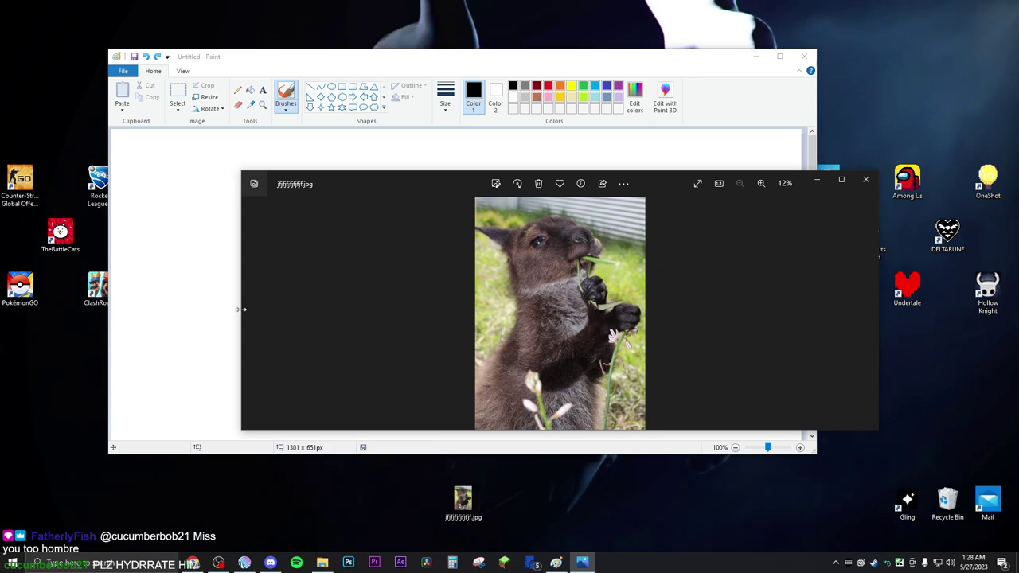
{"action": "left_click_drag", "start_coordinate": [239, 327], "coordinate": [612, 342]}
{"action": "mouse_move", "coordinate": [701, 183]}
{"action": "left_mouse_down"}
{"action": "mouse_move", "coordinate": [724, 151]}
{"action": "mouse_move", "coordinate": [701, 136]}
{"action": "left_mouse_up"}
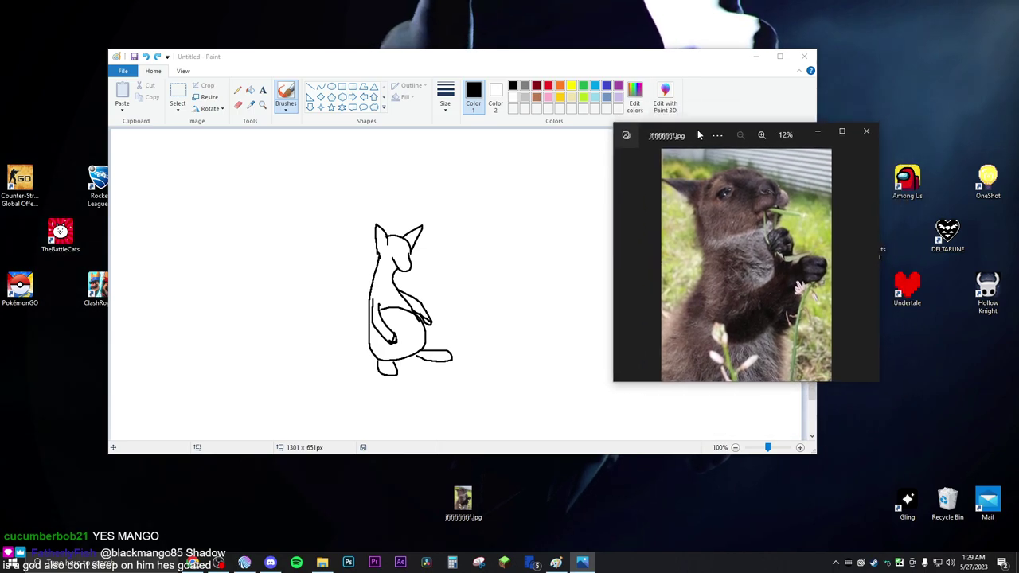
- Move and narrow the Paint window so the canvas and the reference photo sit side by side without overlapping
{"action": "left_click", "coordinate": [244, 111]}
{"action": "mouse_move", "coordinate": [532, 61]}
{"action": "left_mouse_down"}
{"action": "mouse_move", "coordinate": [379, 32]}
{"action": "mouse_move", "coordinate": [397, 72]}
{"action": "left_mouse_up"}
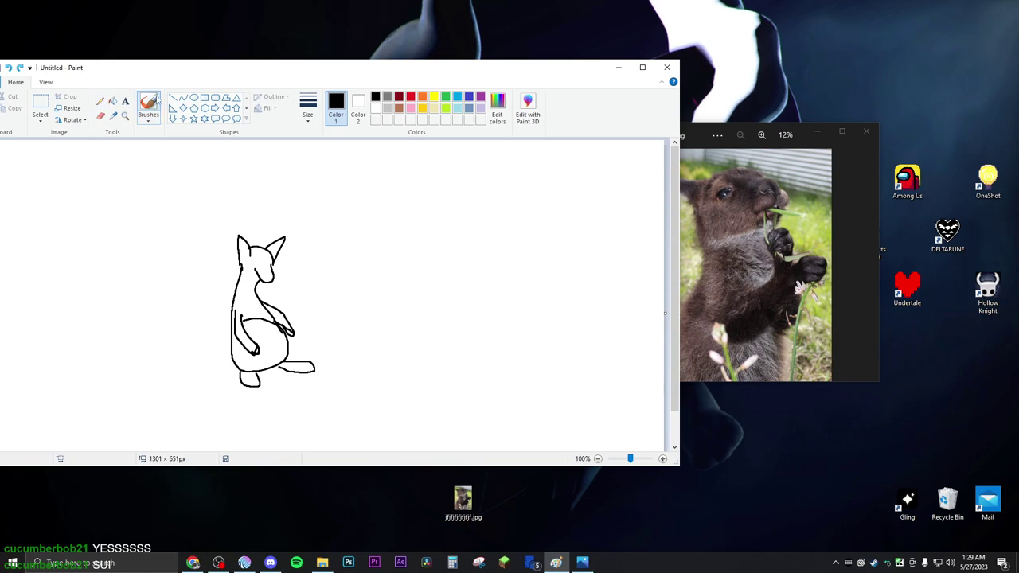
{"action": "mouse_move", "coordinate": [358, 68]}
{"action": "left_mouse_down"}
{"action": "mouse_move", "coordinate": [434, 90]}
{"action": "mouse_move", "coordinate": [418, 85]}
{"action": "left_mouse_up"}
{"action": "left_click_drag", "start_coordinate": [741, 388], "coordinate": [614, 387]}
{"action": "mouse_move", "coordinate": [408, 95]}
{"action": "left_mouse_down"}
{"action": "mouse_move", "coordinate": [370, 70]}
{"action": "mouse_move", "coordinate": [426, 84]}
{"action": "mouse_move", "coordinate": [402, 75]}
{"action": "left_mouse_up"}
{"action": "left_click_drag", "start_coordinate": [696, 135], "coordinate": [735, 136]}
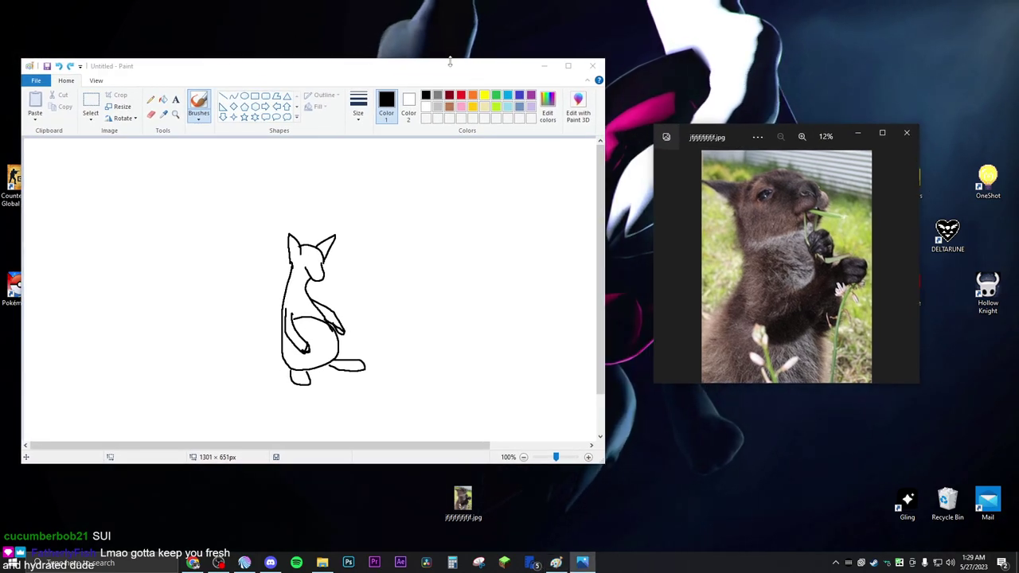
{"action": "left_click", "coordinate": [609, 261]}
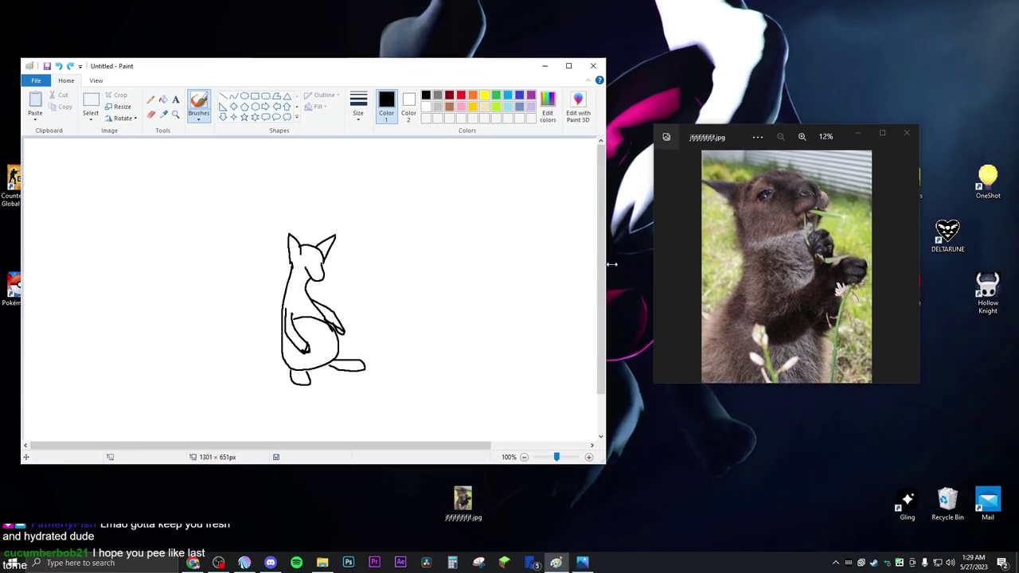
{"action": "left_click_drag", "start_coordinate": [610, 261], "coordinate": [643, 261]}
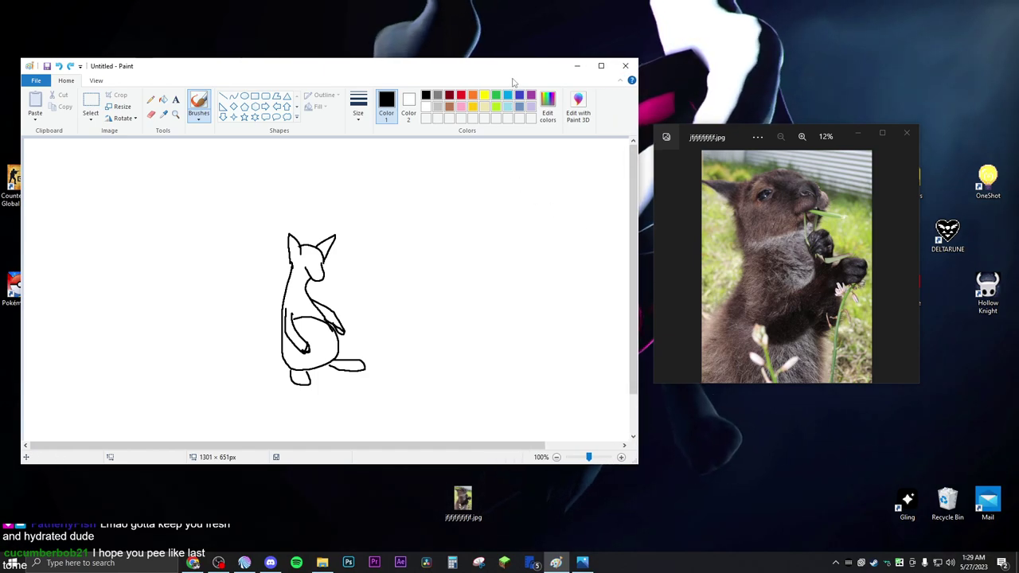
{"action": "left_click_drag", "start_coordinate": [510, 66], "coordinate": [508, 59]}
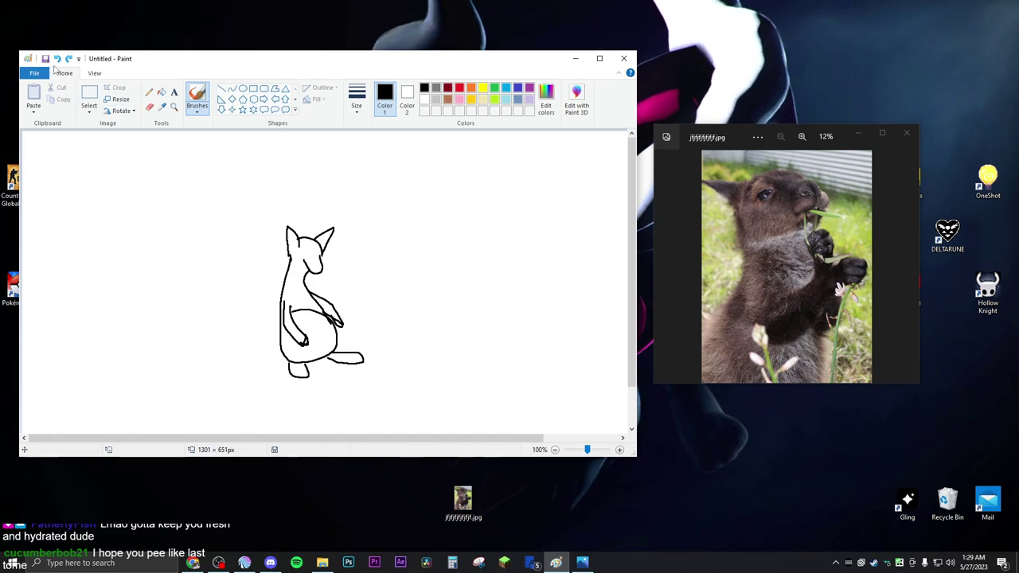
- Erase the entire animal sketch to leave the canvas blank
{"action": "left_click", "coordinate": [149, 105]}
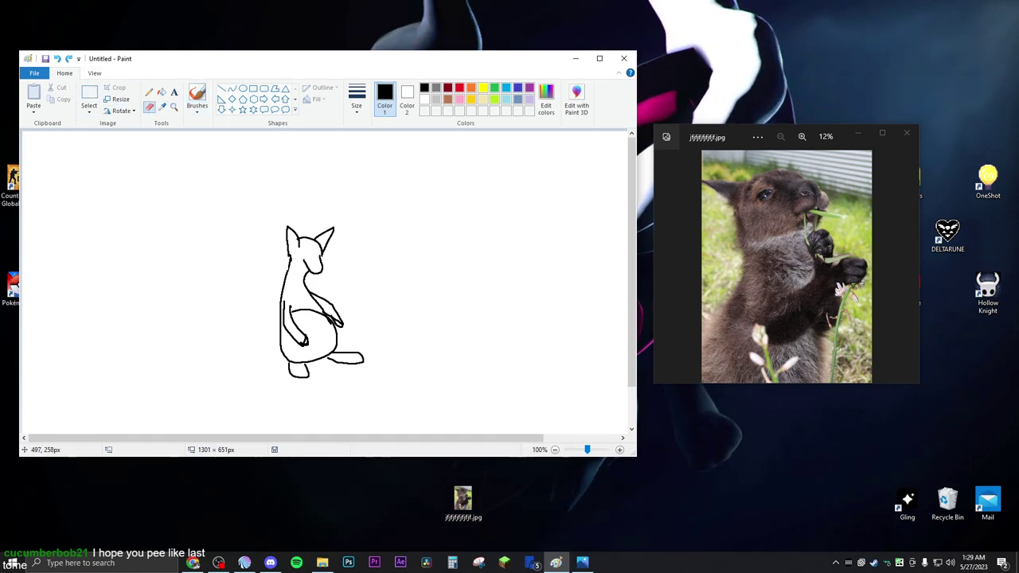
{"action": "mouse_move", "coordinate": [285, 260]}
{"action": "left_mouse_down"}
{"action": "mouse_move", "coordinate": [296, 216]}
{"action": "mouse_move", "coordinate": [283, 363]}
{"action": "mouse_move", "coordinate": [277, 339]}
{"action": "mouse_move", "coordinate": [302, 324]}
{"action": "left_mouse_up"}
{"action": "left_click", "coordinate": [357, 102]}
{"action": "left_click", "coordinate": [379, 192]}
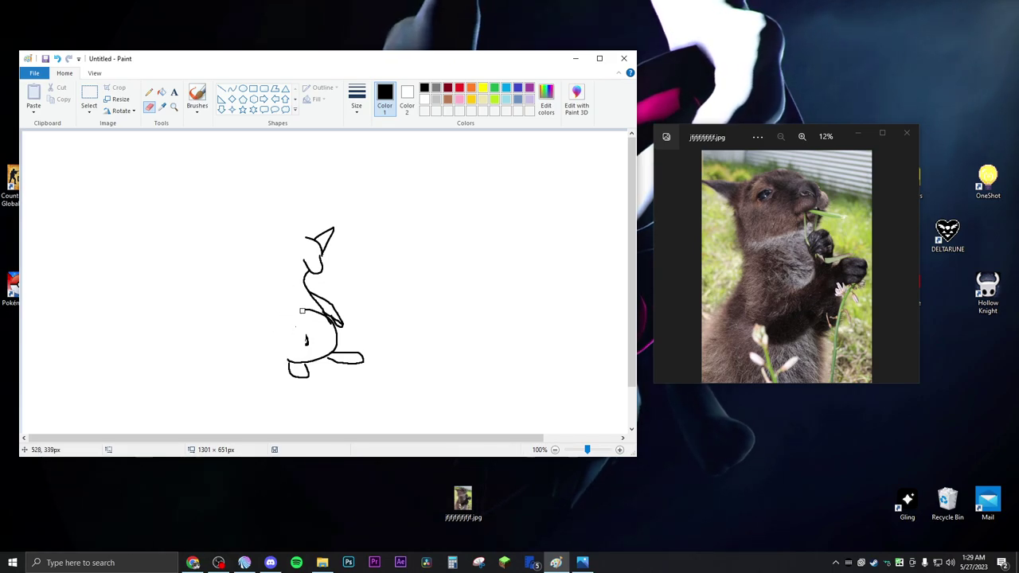
{"action": "mouse_move", "coordinate": [291, 379]}
{"action": "left_mouse_down"}
{"action": "mouse_move", "coordinate": [304, 358]}
{"action": "mouse_move", "coordinate": [338, 351]}
{"action": "mouse_move", "coordinate": [325, 359]}
{"action": "mouse_move", "coordinate": [365, 361]}
{"action": "mouse_move", "coordinate": [338, 331]}
{"action": "mouse_move", "coordinate": [326, 283]}
{"action": "mouse_move", "coordinate": [327, 309]}
{"action": "mouse_move", "coordinate": [342, 301]}
{"action": "mouse_move", "coordinate": [317, 280]}
{"action": "mouse_move", "coordinate": [324, 310]}
{"action": "mouse_move", "coordinate": [312, 238]}
{"action": "mouse_move", "coordinate": [301, 250]}
{"action": "mouse_move", "coordinate": [310, 302]}
{"action": "mouse_move", "coordinate": [339, 279]}
{"action": "mouse_move", "coordinate": [321, 244]}
{"action": "mouse_move", "coordinate": [305, 238]}
{"action": "mouse_move", "coordinate": [337, 230]}
{"action": "left_mouse_up"}
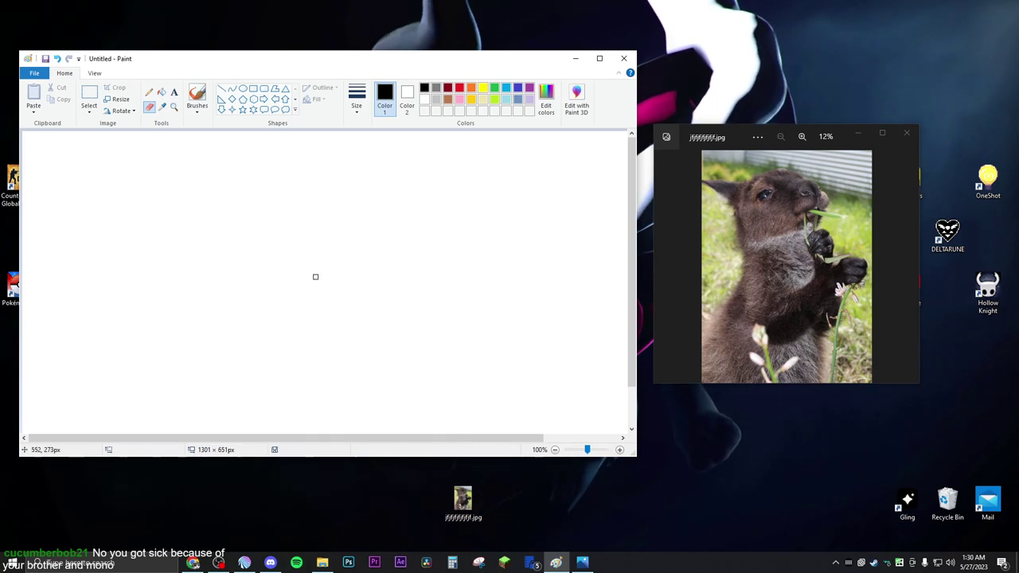
- Brush in the animal's curved back line, two raised arms with rounded paws, and a short belly line in black
{"action": "left_click", "coordinate": [196, 97]}
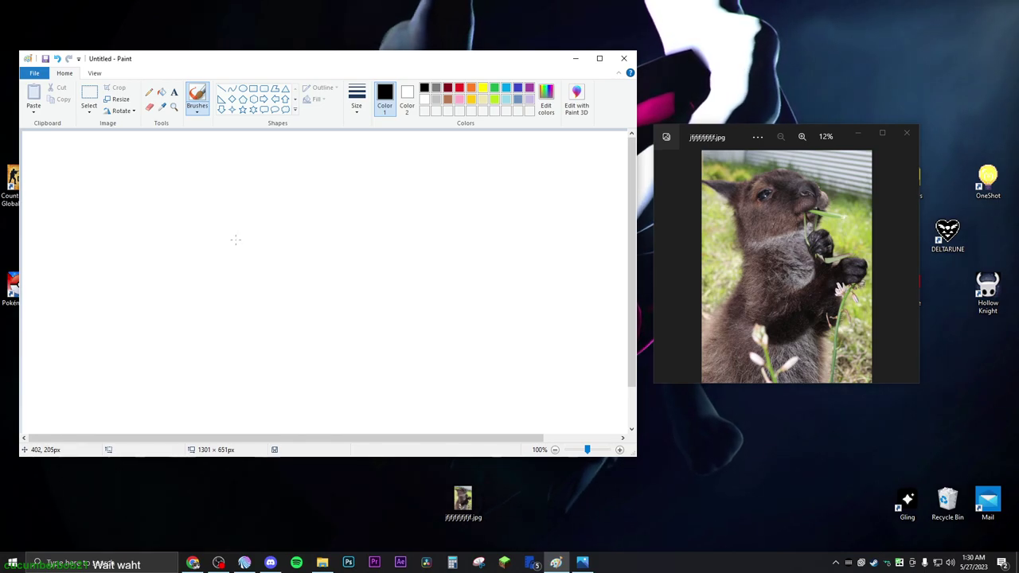
{"action": "mouse_move", "coordinate": [229, 246]}
{"action": "left_mouse_down"}
{"action": "mouse_move", "coordinate": [221, 316]}
{"action": "mouse_move", "coordinate": [188, 356]}
{"action": "left_mouse_up"}
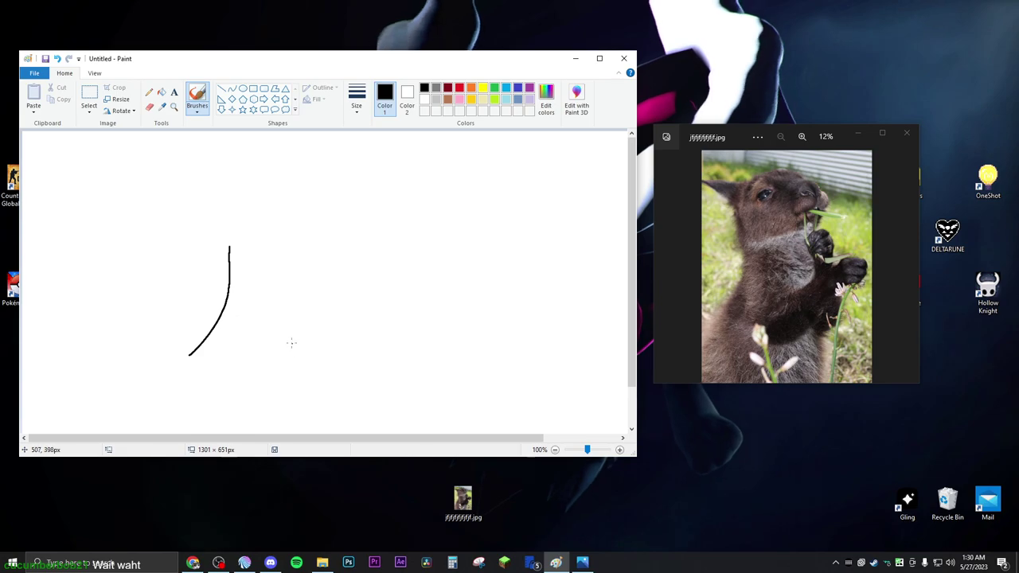
{"action": "mouse_move", "coordinate": [297, 338]}
{"action": "left_mouse_down"}
{"action": "mouse_move", "coordinate": [289, 374]}
{"action": "mouse_move", "coordinate": [302, 332]}
{"action": "mouse_move", "coordinate": [341, 289]}
{"action": "mouse_move", "coordinate": [308, 296]}
{"action": "left_mouse_up"}
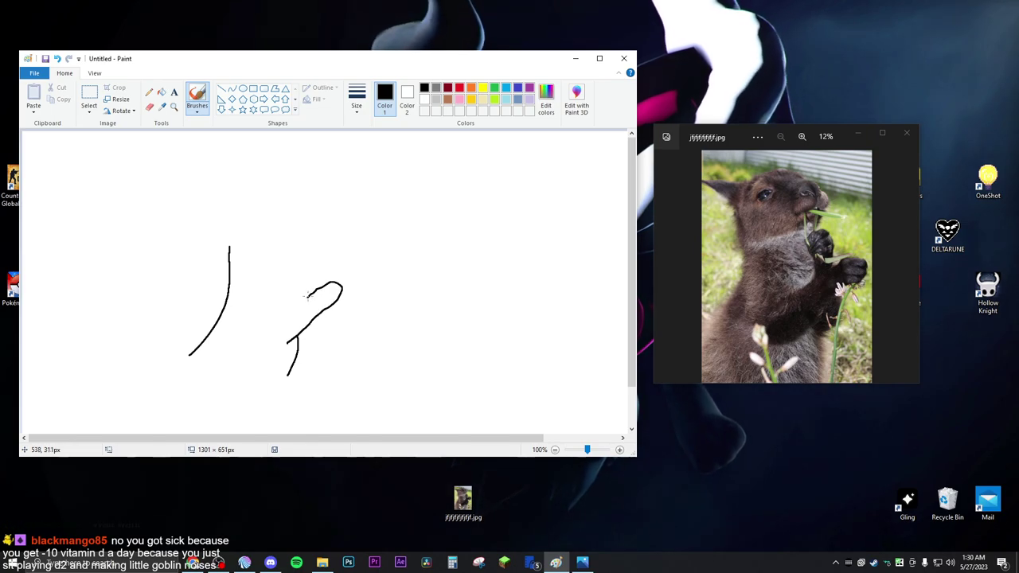
{"action": "mouse_move", "coordinate": [251, 325]}
{"action": "left_mouse_down"}
{"action": "mouse_move", "coordinate": [292, 296]}
{"action": "mouse_move", "coordinate": [302, 255]}
{"action": "mouse_move", "coordinate": [320, 249]}
{"action": "mouse_move", "coordinate": [325, 267]}
{"action": "mouse_move", "coordinate": [304, 308]}
{"action": "mouse_move", "coordinate": [230, 344]}
{"action": "mouse_move", "coordinate": [233, 322]}
{"action": "mouse_move", "coordinate": [277, 307]}
{"action": "left_mouse_up"}
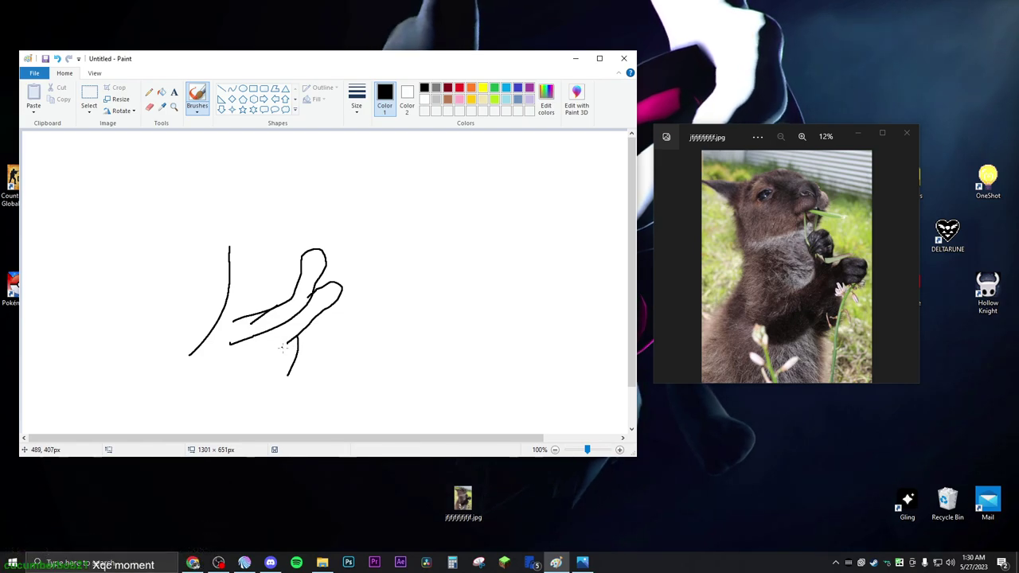
- Undo the extra stroke at the lower arm's elbow and erase the stray, overlapping line ends of both arms
{"action": "left_click_drag", "start_coordinate": [296, 336], "coordinate": [284, 346]}
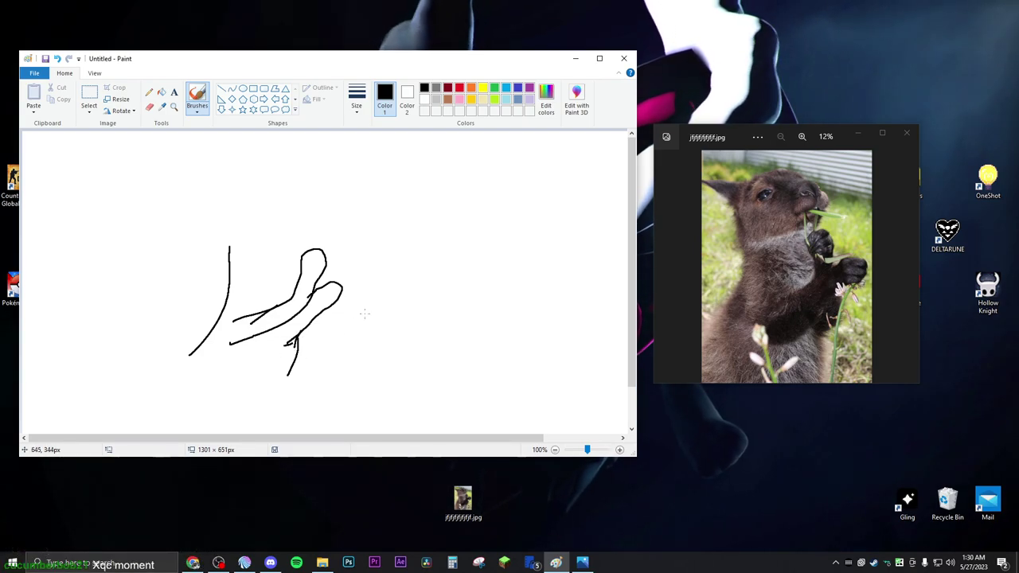
{"action": "left_click", "coordinate": [58, 63]}
{"action": "left_click", "coordinate": [149, 107]}
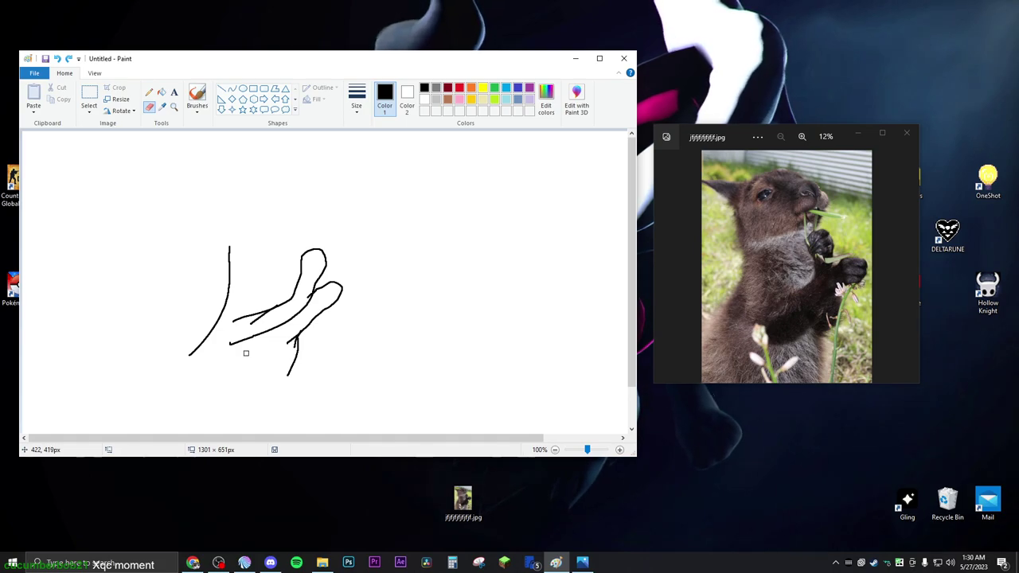
{"action": "mouse_move", "coordinate": [233, 342]}
{"action": "left_mouse_down"}
{"action": "mouse_move", "coordinate": [237, 311]}
{"action": "mouse_move", "coordinate": [268, 313]}
{"action": "left_mouse_up"}
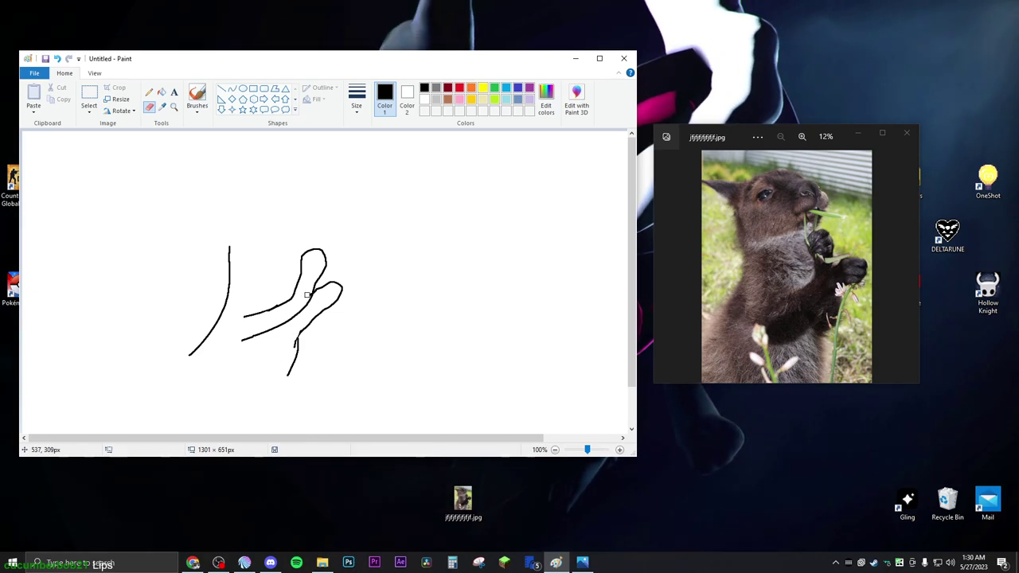
- Draw finger lines inside the upper paw, undoing the stroke that runs down into the wrist
{"action": "left_click", "coordinate": [197, 95]}
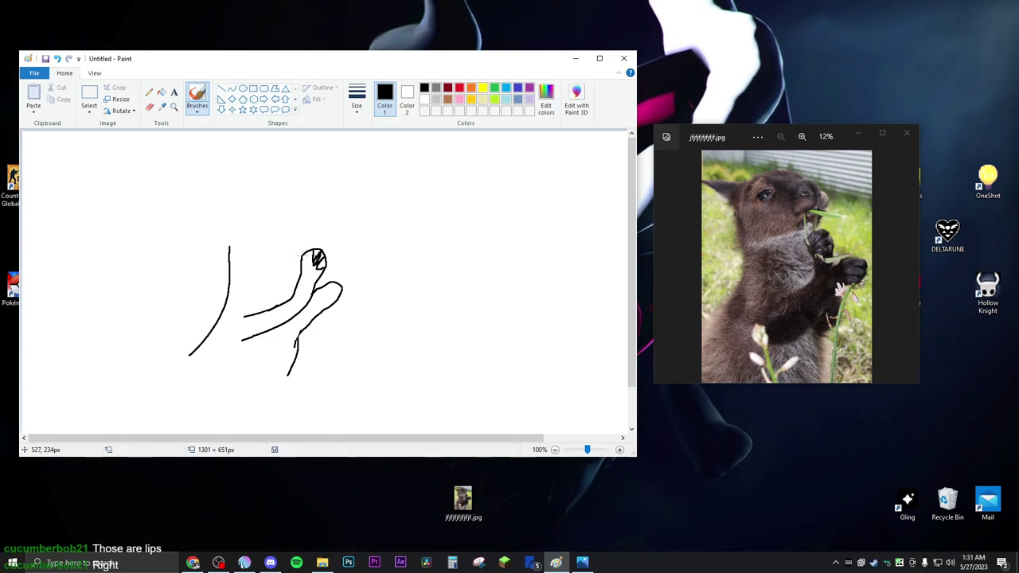
{"action": "left_click_drag", "start_coordinate": [303, 263], "coordinate": [309, 253]}
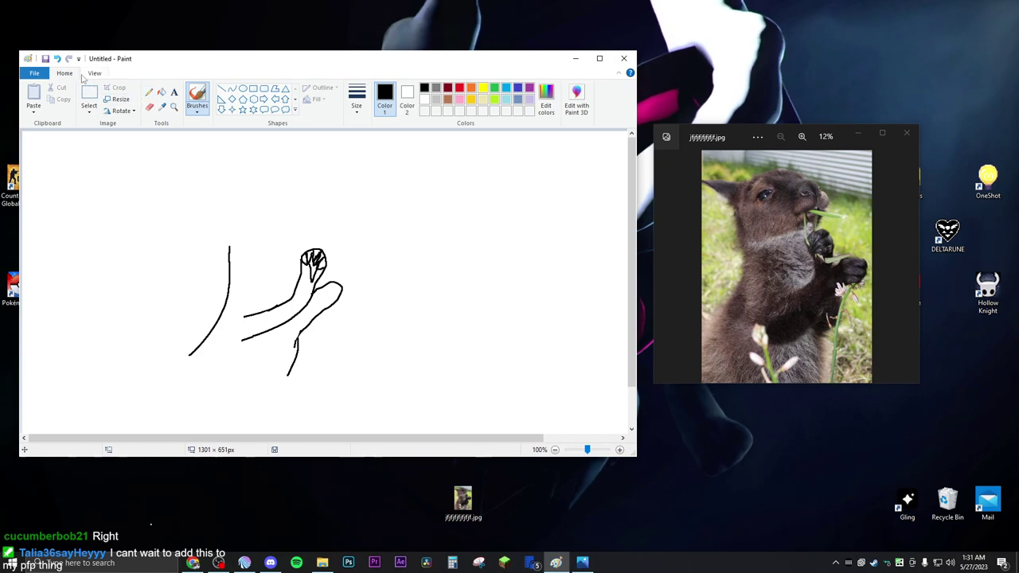
{"action": "left_click", "coordinate": [56, 59]}
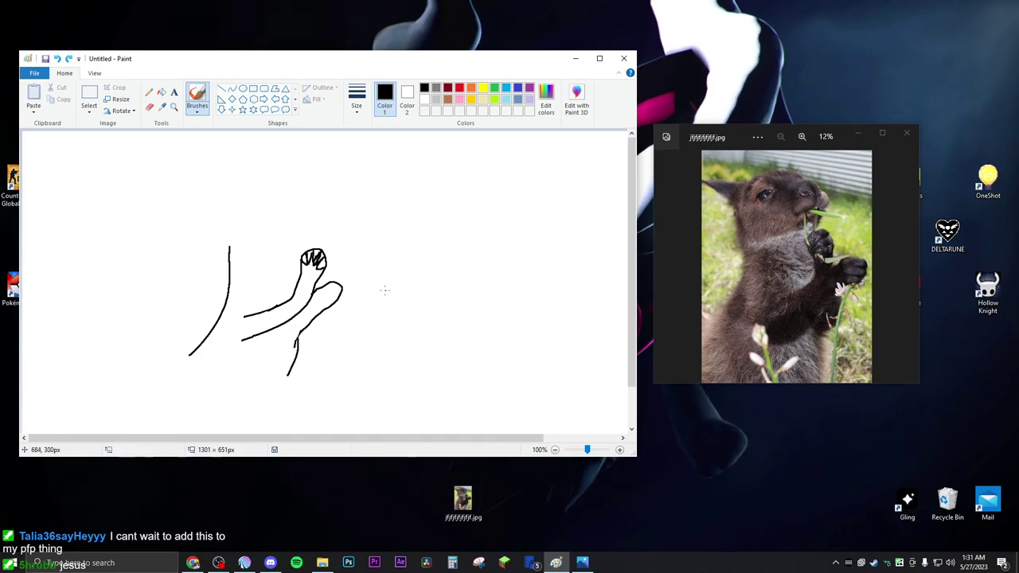
{"action": "left_click_drag", "start_coordinate": [317, 269], "coordinate": [312, 271]}
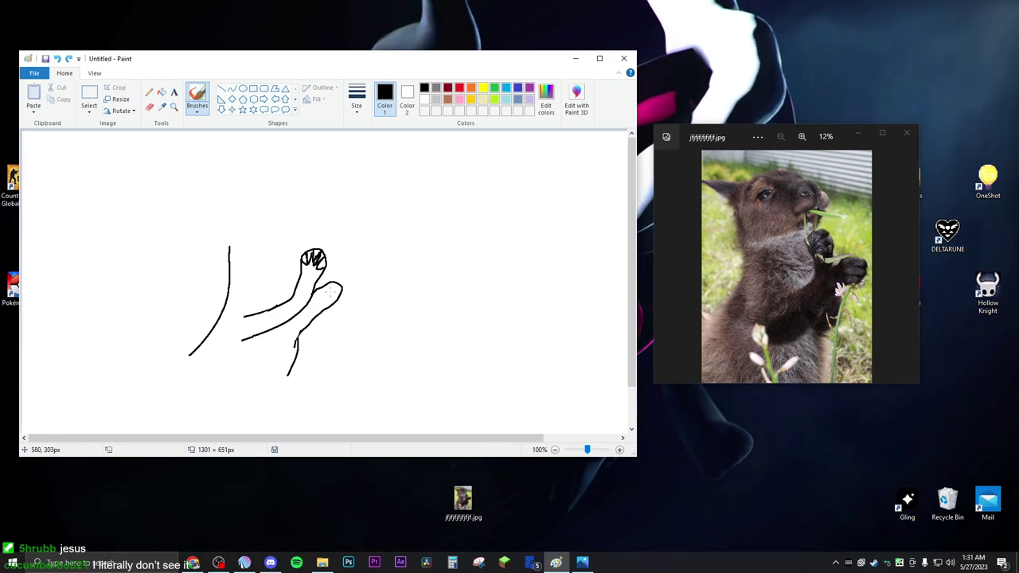
- Draw curled finger lines inside the lower paw
{"action": "mouse_move", "coordinate": [330, 293]}
{"action": "left_mouse_down"}
{"action": "mouse_move", "coordinate": [329, 285]}
{"action": "mouse_move", "coordinate": [320, 303]}
{"action": "mouse_move", "coordinate": [338, 305]}
{"action": "left_mouse_up"}
{"action": "left_click", "coordinate": [149, 106]}
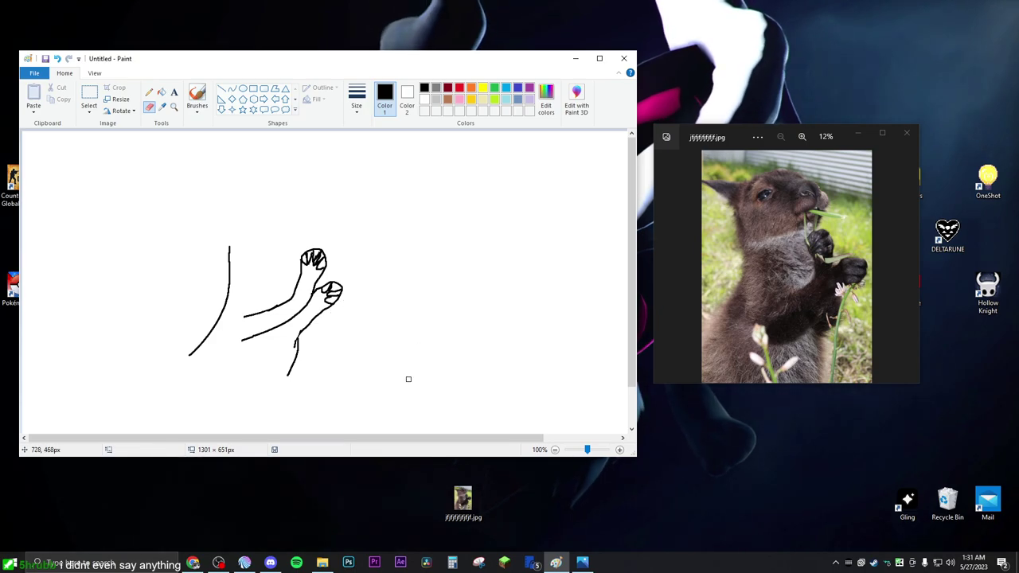
{"action": "left_click", "coordinate": [197, 96]}
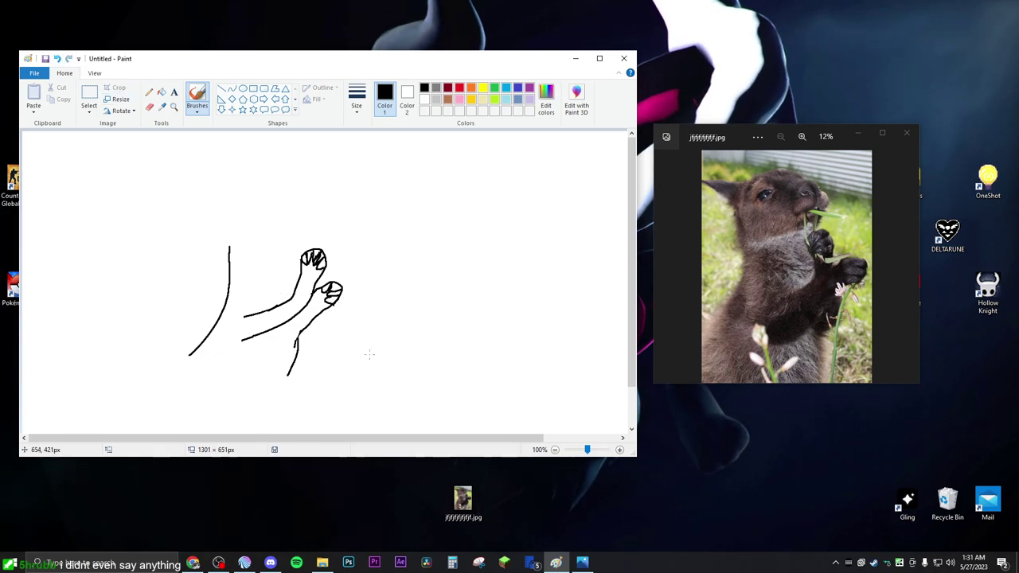
{"action": "left_click", "coordinate": [149, 106]}
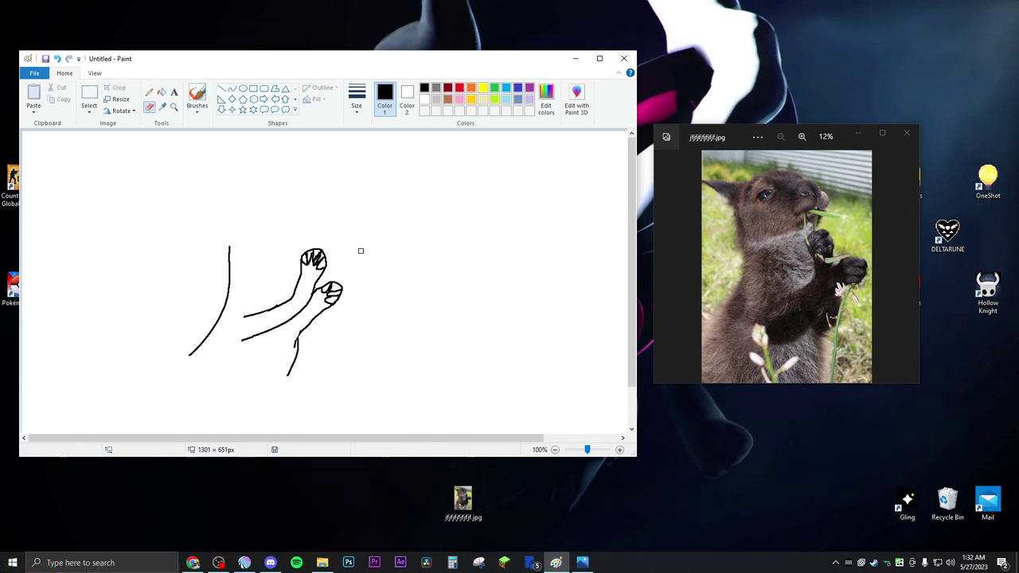
- Add one more finger stroke to the upper paw, and erase all finger lines inside its outline
{"action": "left_click", "coordinate": [199, 97]}
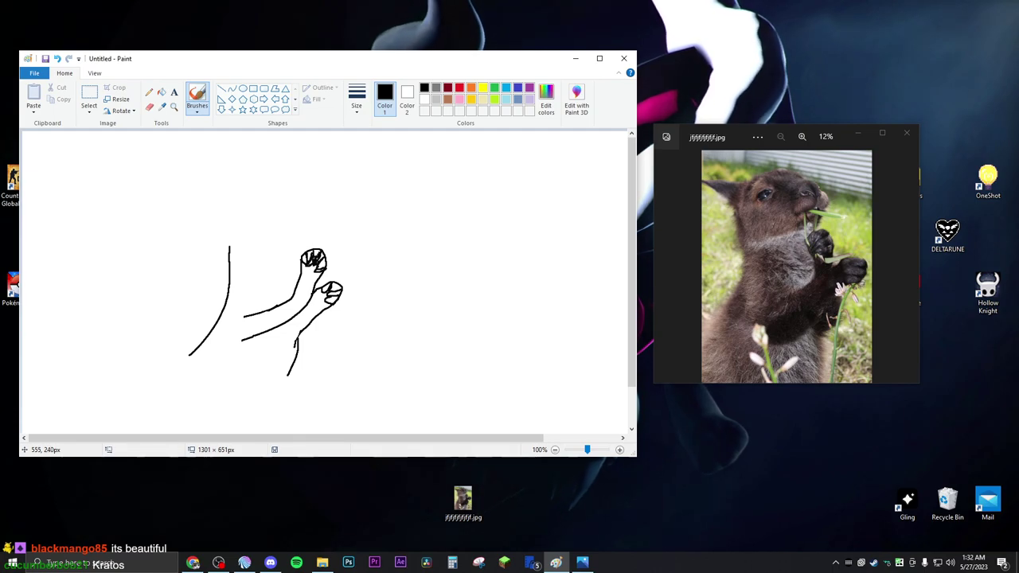
{"action": "left_click", "coordinate": [149, 106]}
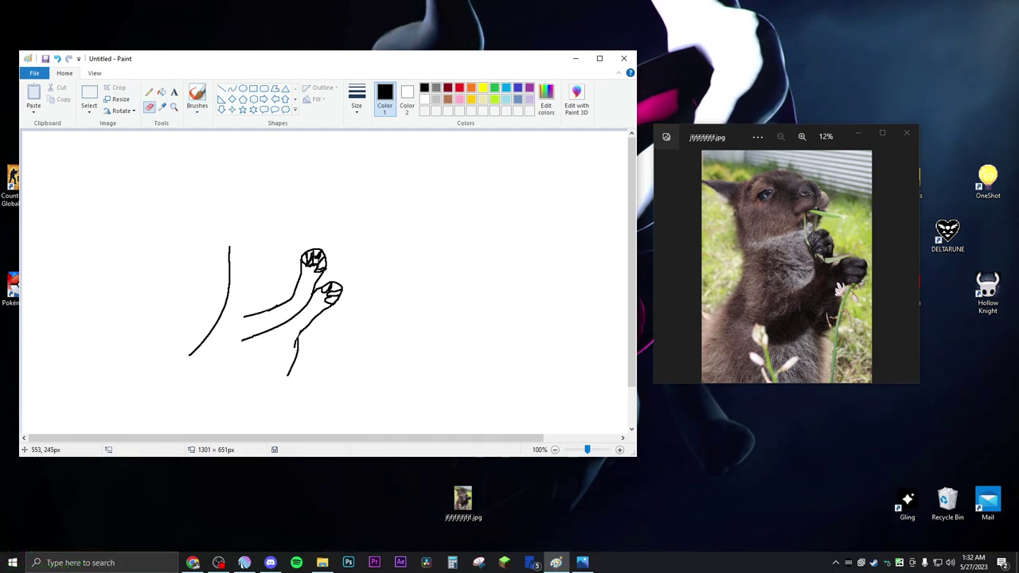
{"action": "left_click", "coordinate": [356, 100]}
{"action": "left_click", "coordinate": [382, 191]}
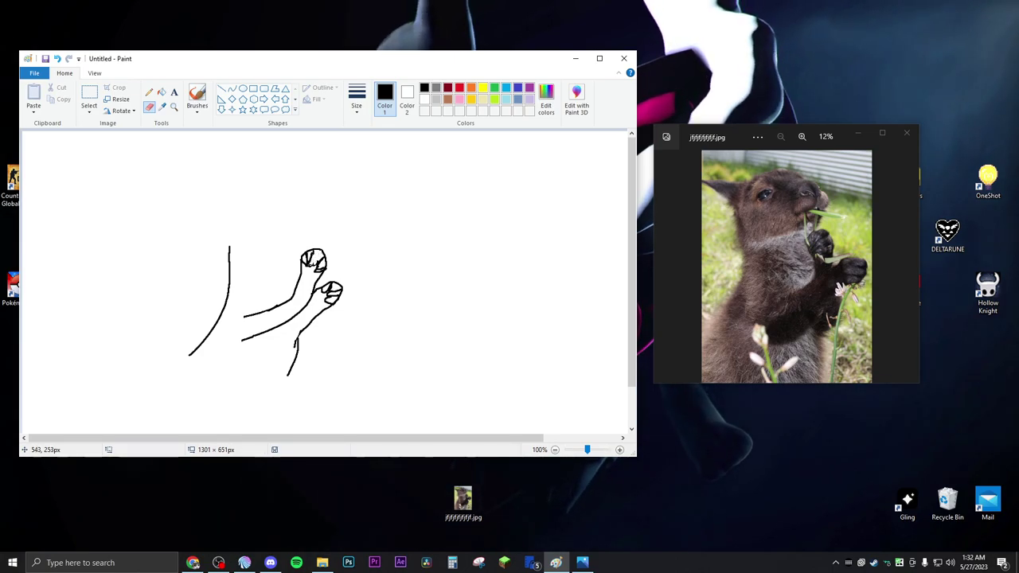
{"action": "left_click", "coordinate": [363, 105]}
{"action": "left_click", "coordinate": [327, 251]}
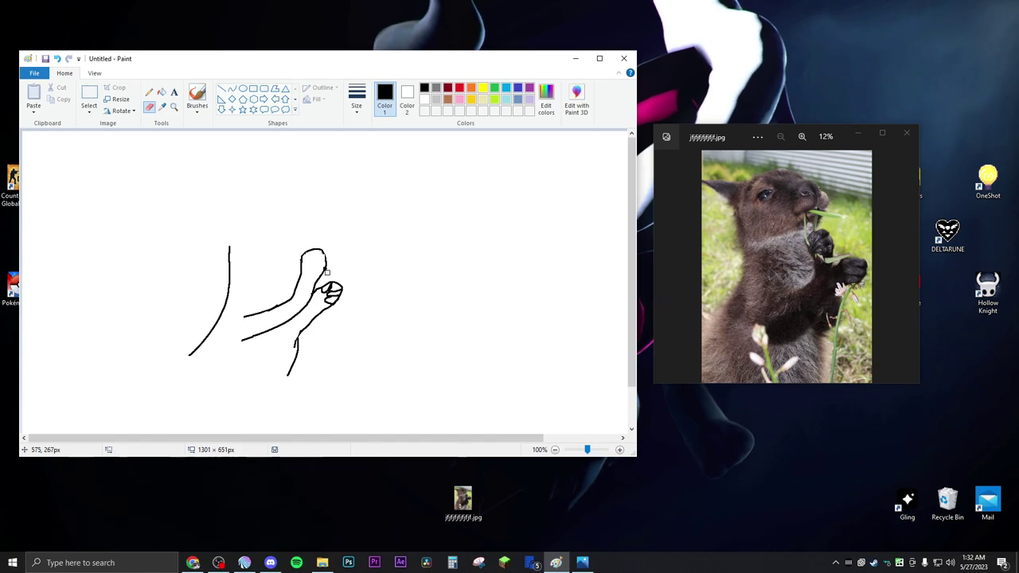
- Try shading the upper paw with the thickest brush size, and undo the heavy strokes
{"action": "left_click", "coordinate": [197, 96]}
{"action": "left_click", "coordinate": [357, 100]}
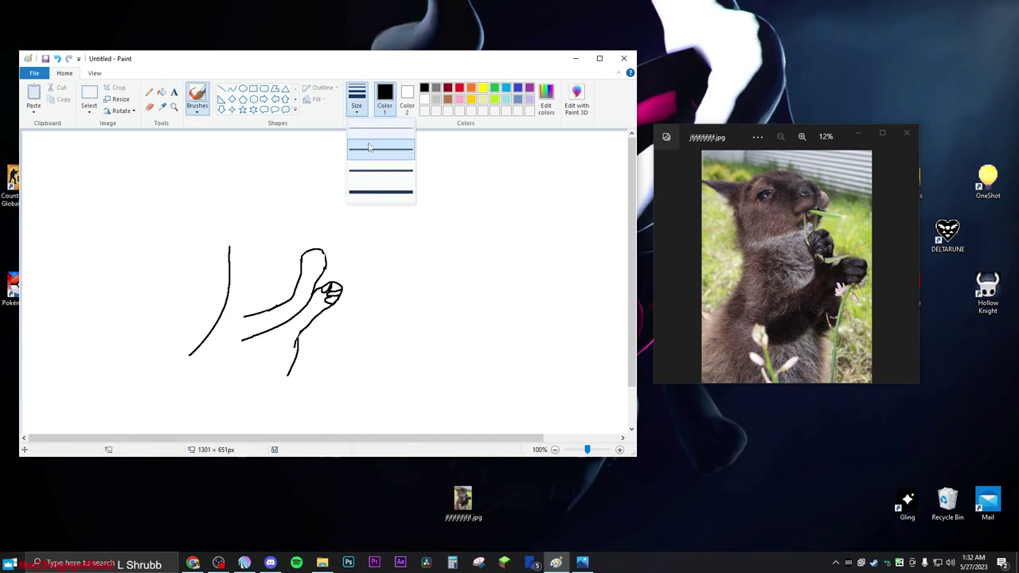
{"action": "left_click", "coordinate": [380, 192]}
{"action": "left_click", "coordinate": [357, 99]}
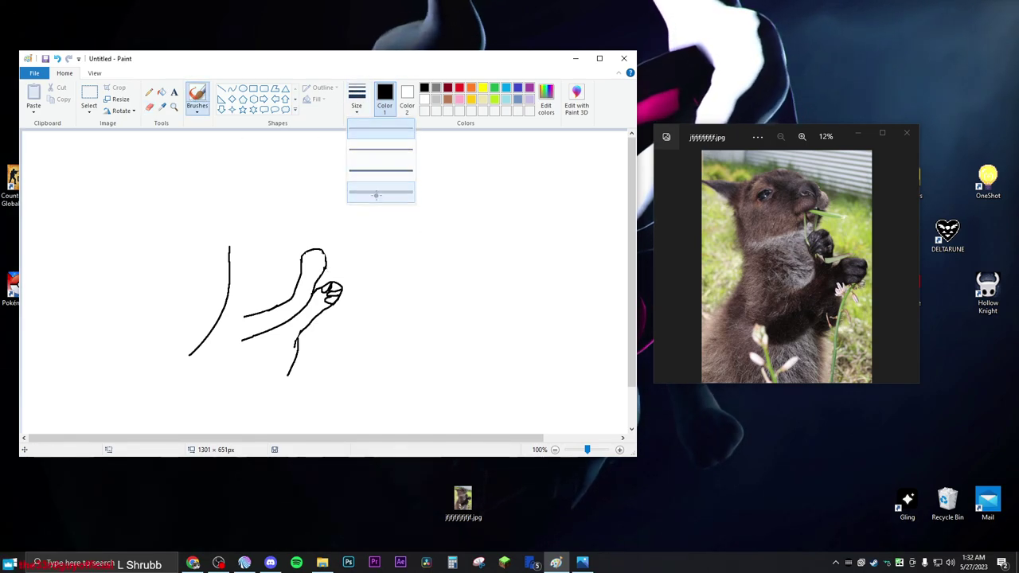
{"action": "left_click", "coordinate": [373, 192]}
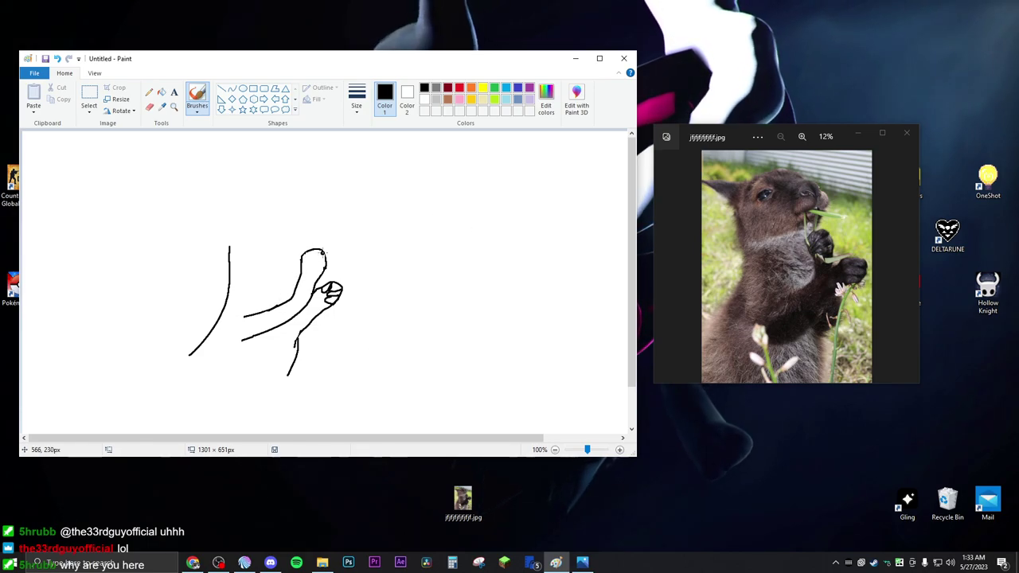
{"action": "left_click_drag", "start_coordinate": [316, 275], "coordinate": [349, 280]}
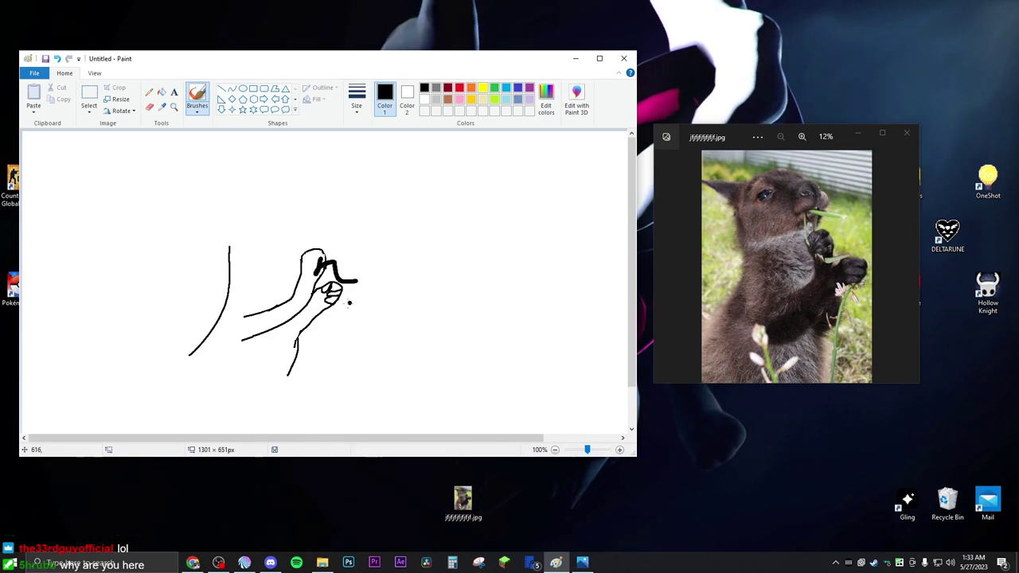
{"action": "key", "text": "ctrl+z"}
- Return to a thinner brush size and draw a round head above the neck with a small snout circle at its front
{"action": "left_click", "coordinate": [357, 99]}
{"action": "left_click", "coordinate": [379, 137]}
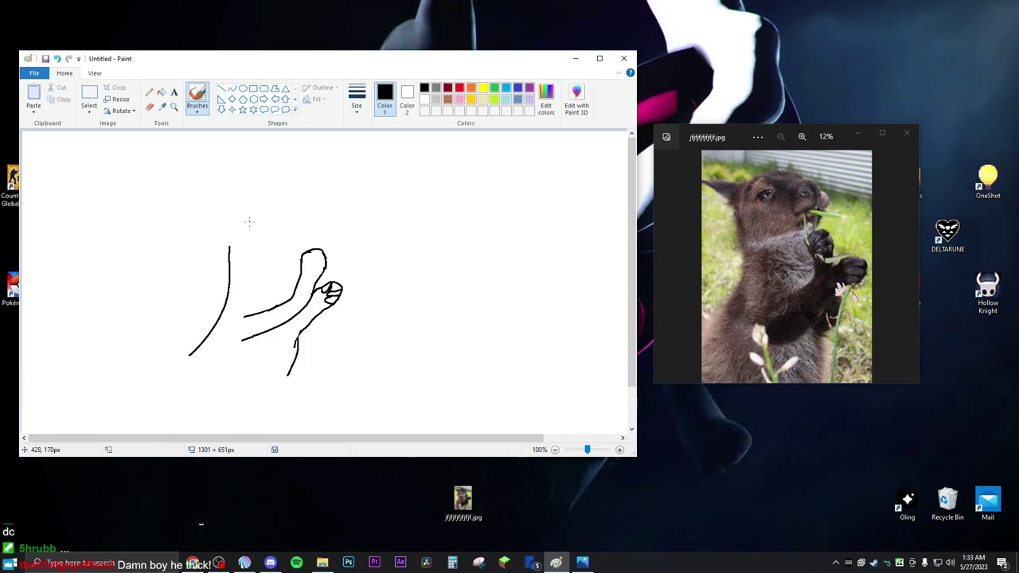
{"action": "mouse_move", "coordinate": [265, 199]}
{"action": "left_mouse_down"}
{"action": "mouse_move", "coordinate": [231, 217]}
{"action": "mouse_move", "coordinate": [228, 247]}
{"action": "mouse_move", "coordinate": [254, 256]}
{"action": "mouse_move", "coordinate": [281, 247]}
{"action": "mouse_move", "coordinate": [295, 224]}
{"action": "mouse_move", "coordinate": [290, 206]}
{"action": "mouse_move", "coordinate": [242, 196]}
{"action": "left_mouse_up"}
{"action": "mouse_move", "coordinate": [301, 207]}
{"action": "left_mouse_down"}
{"action": "mouse_move", "coordinate": [284, 223]}
{"action": "mouse_move", "coordinate": [297, 233]}
{"action": "mouse_move", "coordinate": [302, 213]}
{"action": "left_mouse_up"}
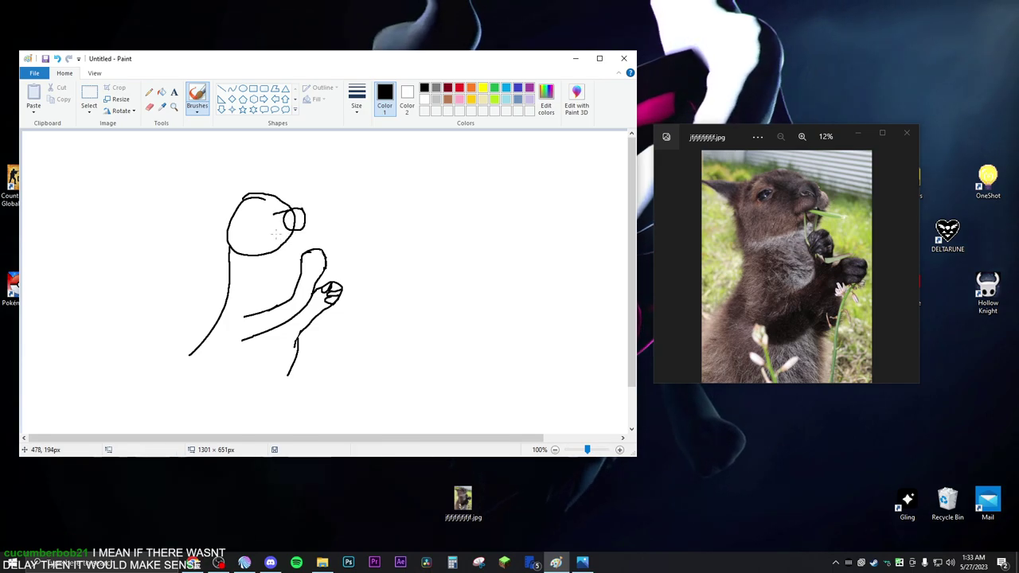
- Draw the mouth and chin lines beneath the snout circle and a curved muzzle edge around its front, undoing misplaced strokes
{"action": "left_click_drag", "start_coordinate": [270, 234], "coordinate": [301, 230]}
{"action": "key", "text": "ctrl+z"}
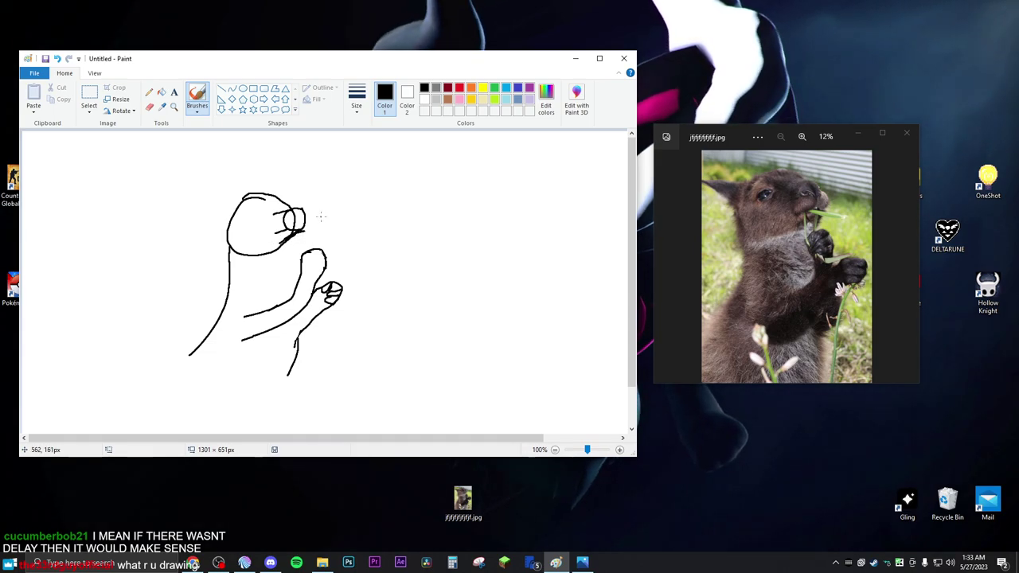
{"action": "left_click_drag", "start_coordinate": [307, 213], "coordinate": [299, 233]}
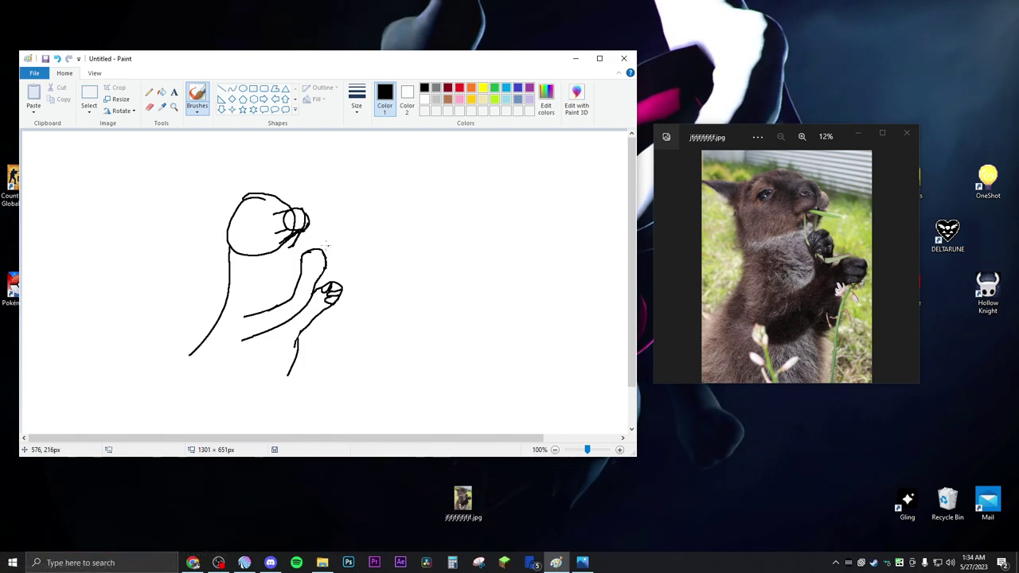
{"action": "left_click", "coordinate": [58, 59]}
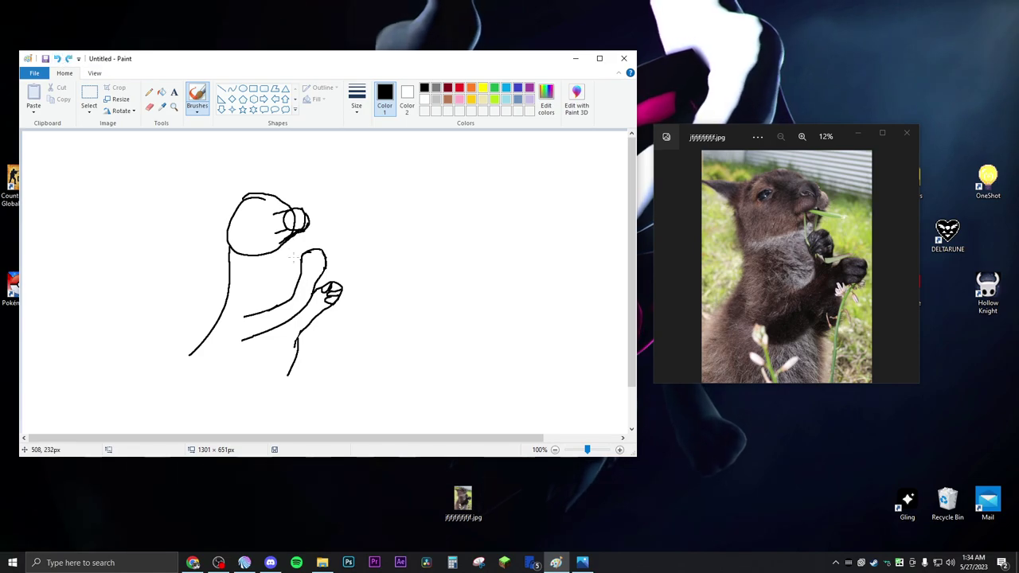
{"action": "mouse_move", "coordinate": [297, 242]}
{"action": "left_mouse_down"}
{"action": "mouse_move", "coordinate": [302, 231]}
{"action": "mouse_move", "coordinate": [296, 244]}
{"action": "left_mouse_up"}
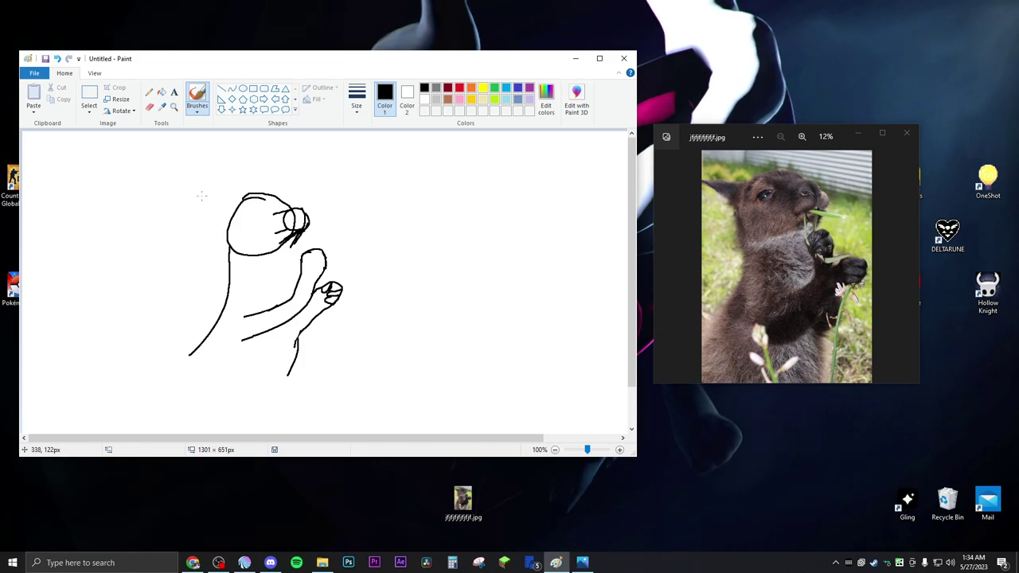
- Draw a pointed ear with inner lines at the back of the head and a filled black eye
{"action": "mouse_move", "coordinate": [208, 198]}
{"action": "left_mouse_down"}
{"action": "mouse_move", "coordinate": [260, 204]}
{"action": "mouse_move", "coordinate": [207, 193]}
{"action": "mouse_move", "coordinate": [243, 231]}
{"action": "mouse_move", "coordinate": [202, 200]}
{"action": "mouse_move", "coordinate": [242, 206]}
{"action": "left_mouse_up"}
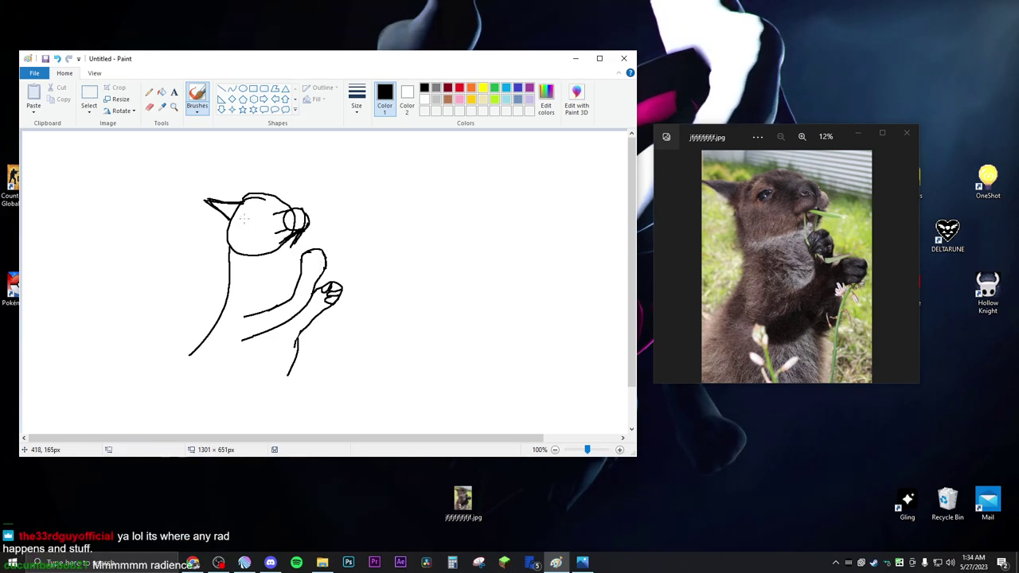
{"action": "mouse_move", "coordinate": [247, 215]}
{"action": "left_mouse_down"}
{"action": "mouse_move", "coordinate": [256, 212]}
{"action": "mouse_move", "coordinate": [239, 221]}
{"action": "mouse_move", "coordinate": [256, 218]}
{"action": "left_mouse_up"}
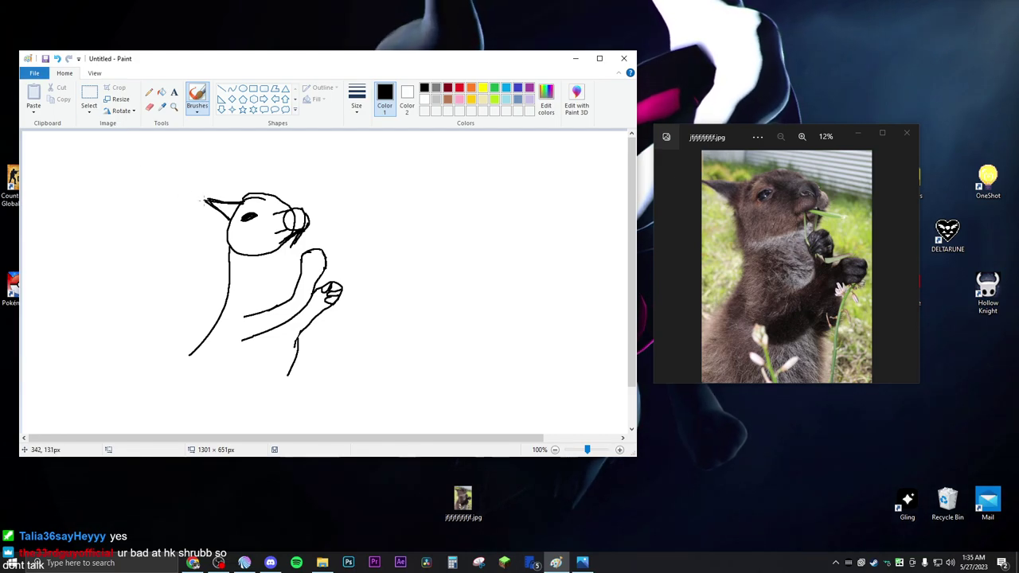
{"action": "mouse_move", "coordinate": [195, 198]}
{"action": "left_mouse_down"}
{"action": "mouse_move", "coordinate": [229, 234]}
{"action": "mouse_move", "coordinate": [197, 196]}
{"action": "mouse_move", "coordinate": [208, 201]}
{"action": "left_mouse_up"}
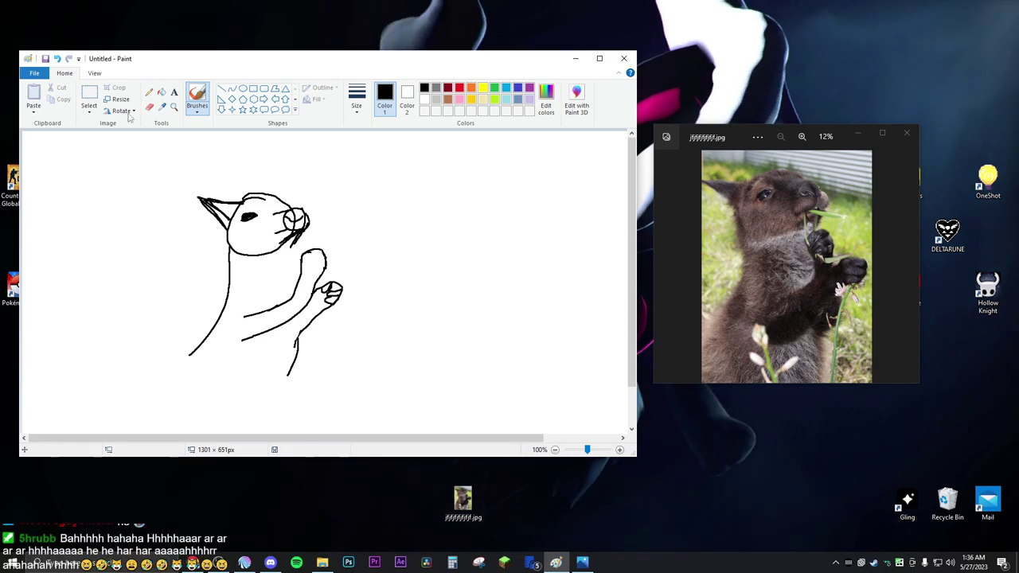
- Undo the last snout stroke, fill in a black nose, erase the leftover snout circle, and redraw the muzzle and mouth lines
{"action": "left_click", "coordinate": [57, 58]}
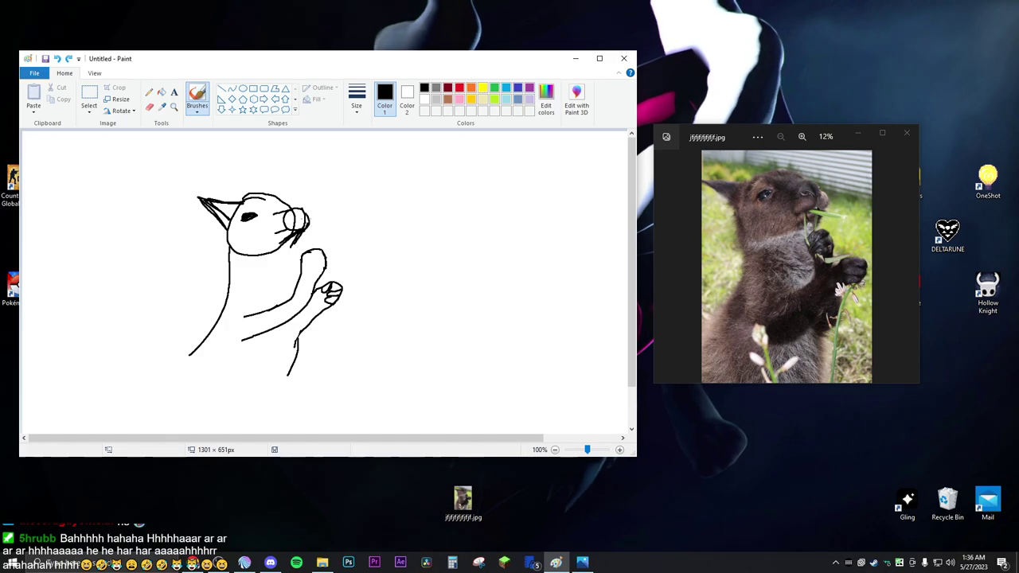
{"action": "left_click_drag", "start_coordinate": [303, 214], "coordinate": [295, 219]}
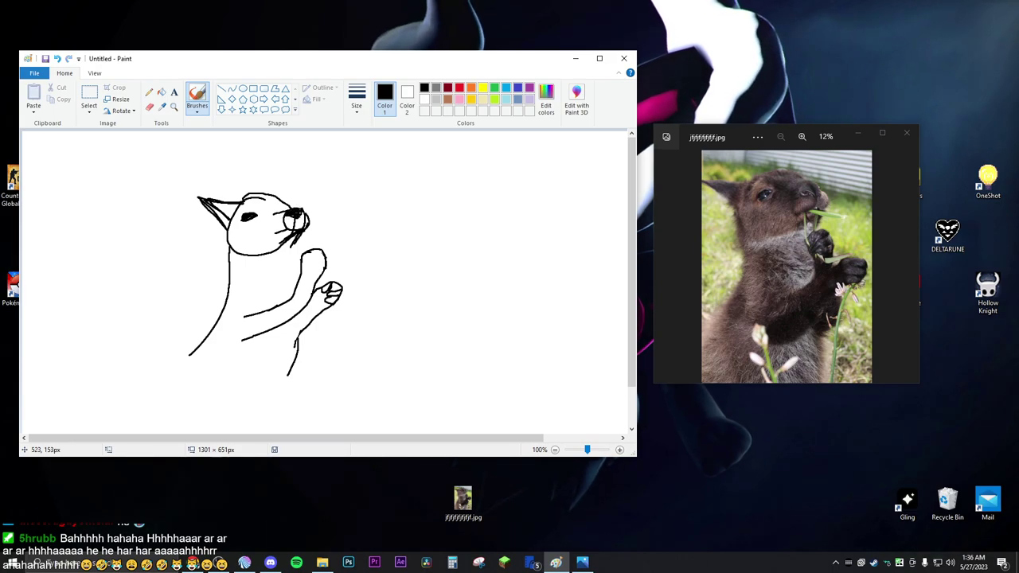
{"action": "left_click", "coordinate": [149, 106]}
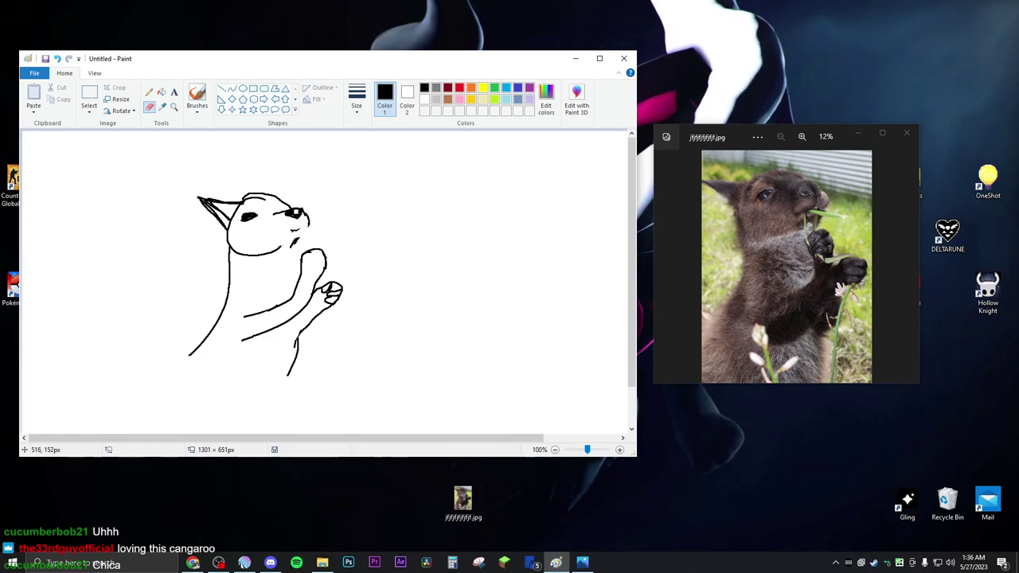
{"action": "left_click", "coordinate": [196, 95]}
{"action": "left_click_drag", "start_coordinate": [297, 236], "coordinate": [291, 246]}
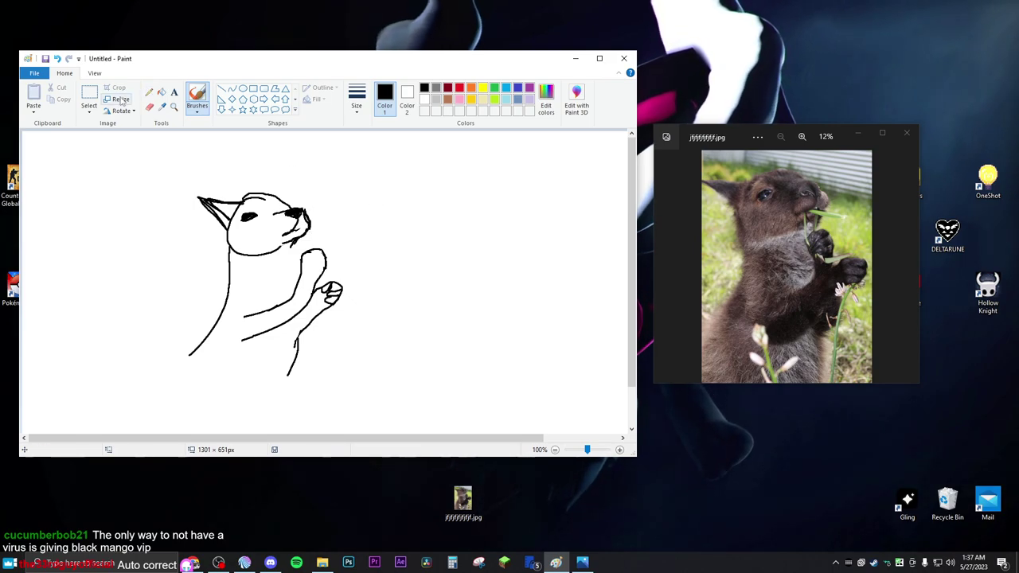
- Undo the last muzzle stroke, erase the large muzzle curve in front of the nose, and redraw it as a smaller rounded curve
{"action": "left_click", "coordinate": [58, 59]}
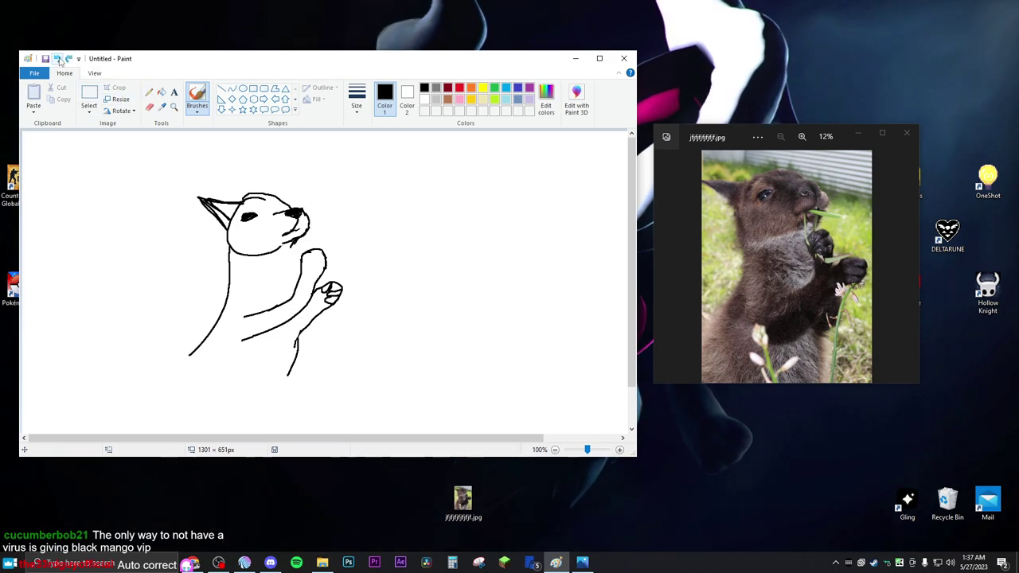
{"action": "left_click", "coordinate": [150, 107]}
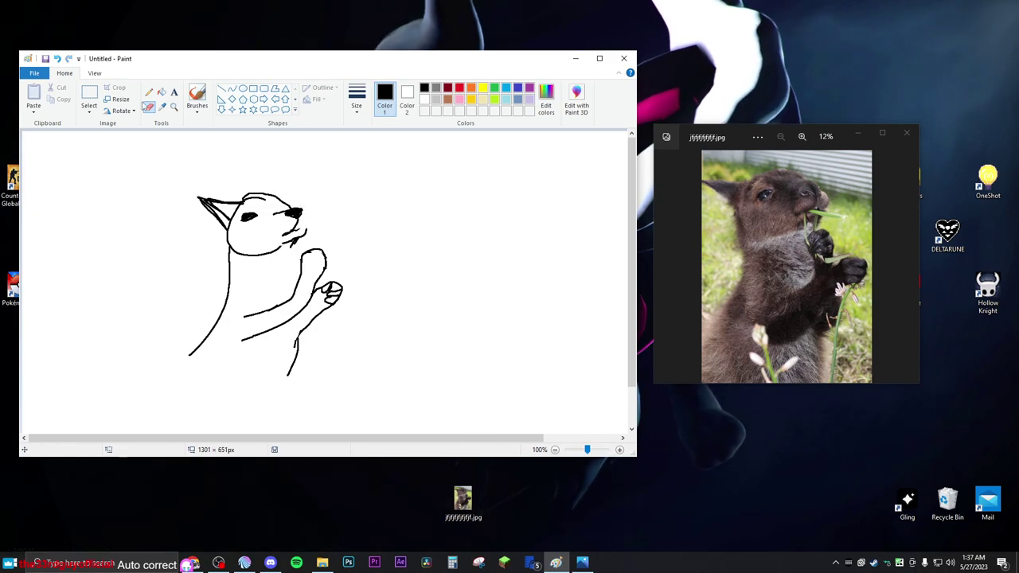
{"action": "left_click", "coordinate": [197, 95]}
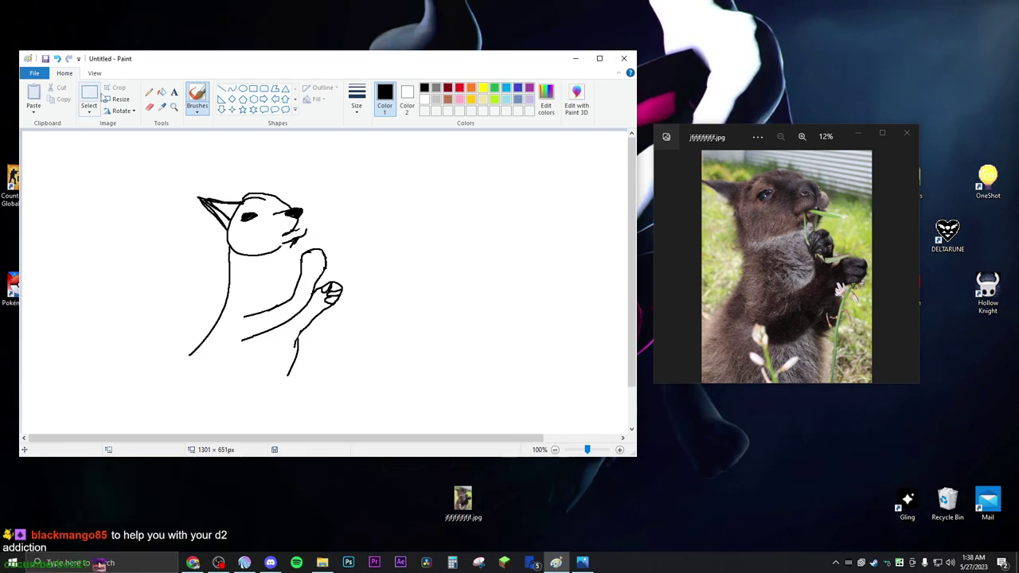
{"action": "left_click", "coordinate": [149, 105]}
{"action": "left_click_drag", "start_coordinate": [307, 237], "coordinate": [307, 228]}
{"action": "left_click", "coordinate": [196, 94]}
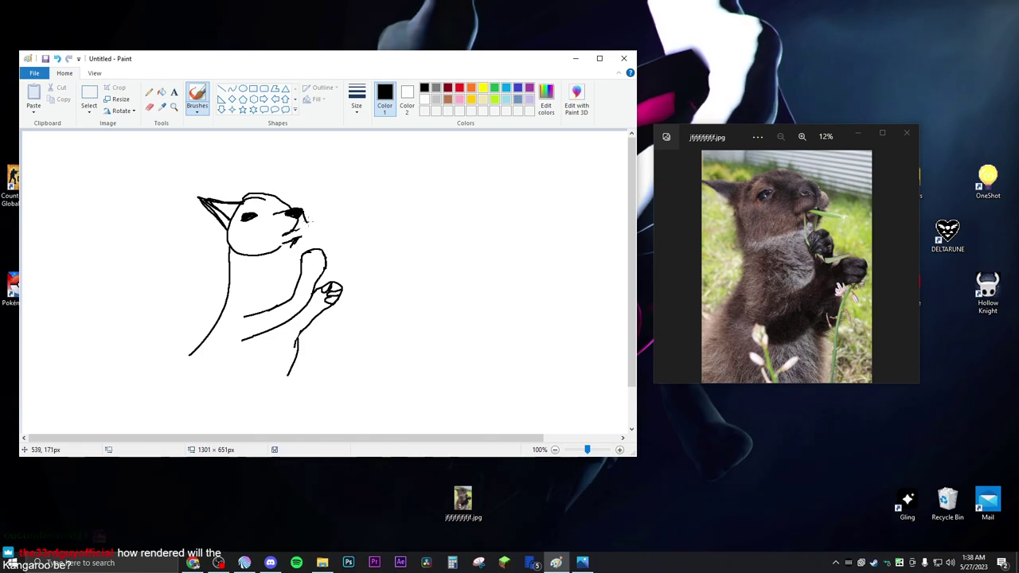
{"action": "left_click", "coordinate": [56, 58]}
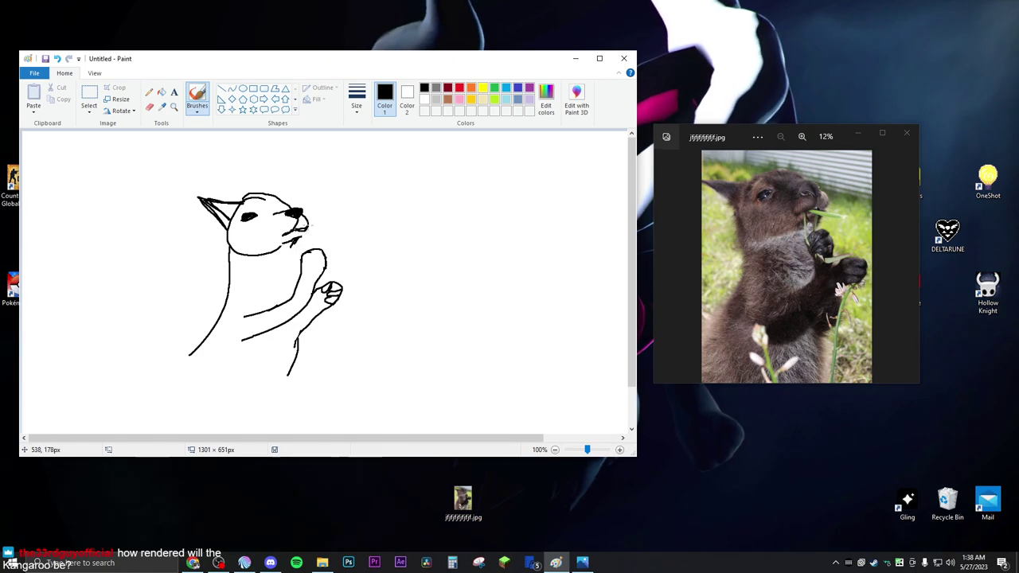
- Erase the stray specks in front of the muzzle and tidy the ends of the mouth lines
{"action": "left_click", "coordinate": [149, 106]}
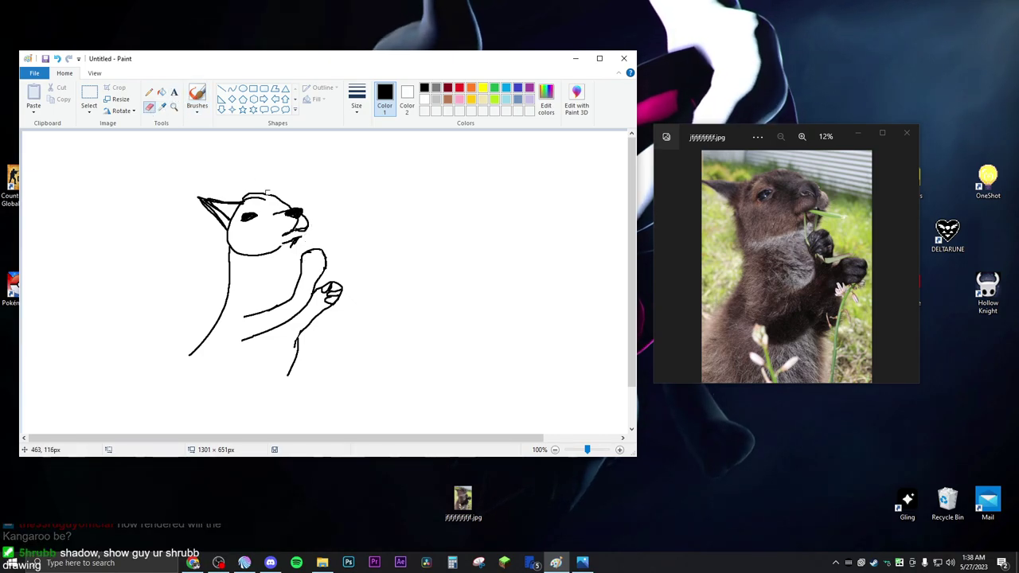
{"action": "left_click", "coordinate": [149, 92]}
{"action": "left_click", "coordinate": [197, 97]}
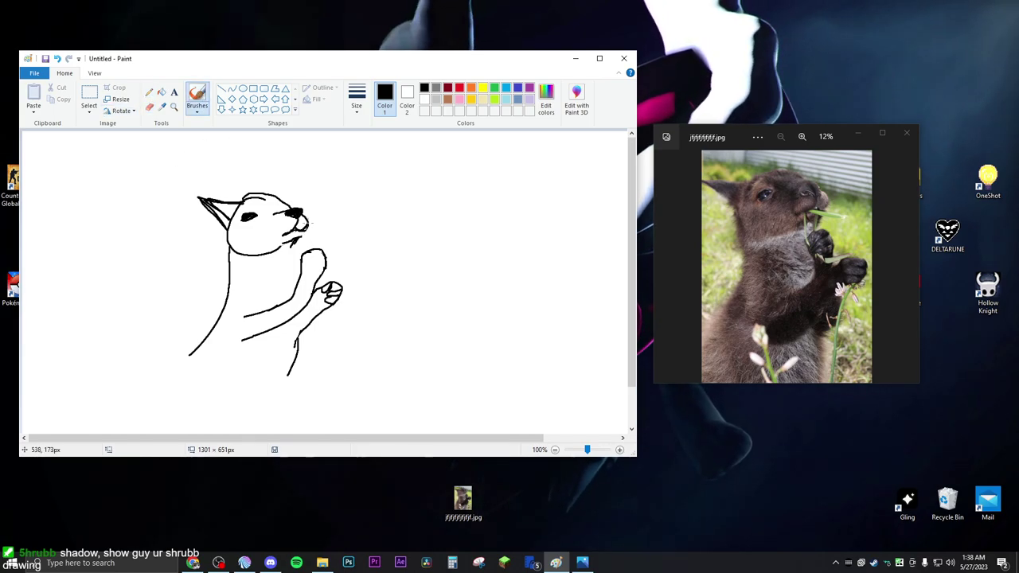
{"action": "left_click", "coordinate": [149, 106]}
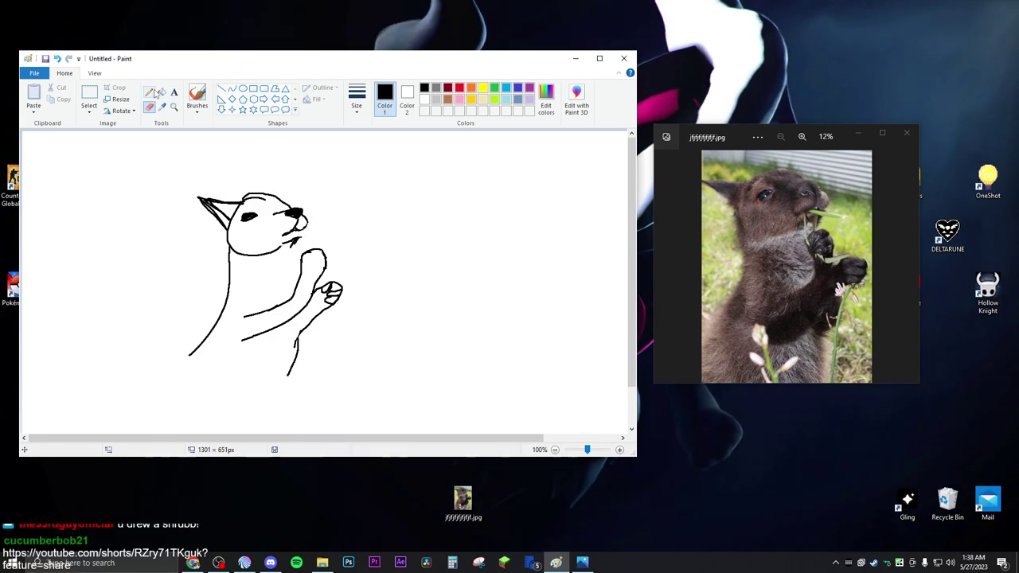
{"action": "left_click", "coordinate": [197, 94]}
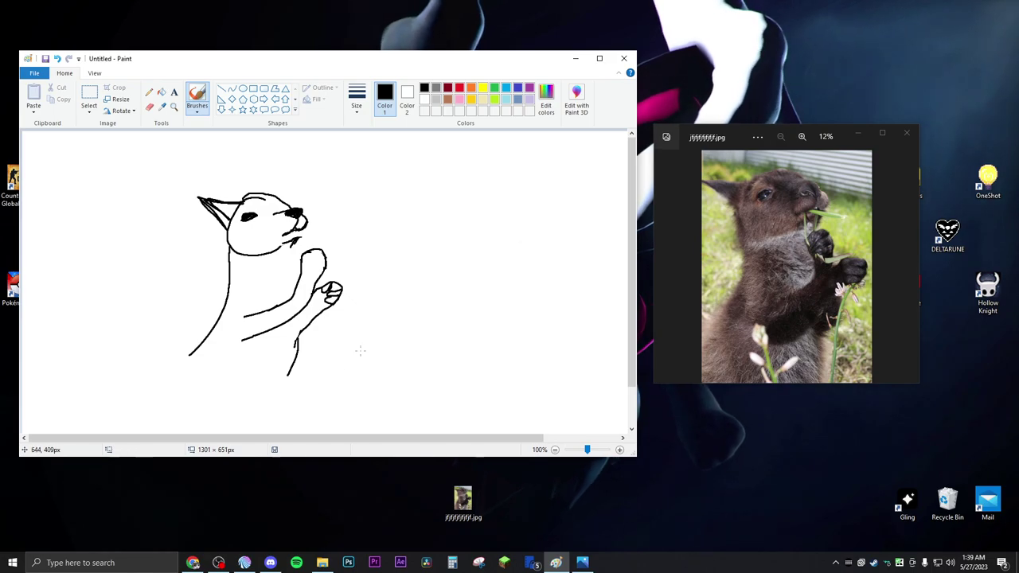
- Shrink the shurb.png image window and arrange it beside the canvas, directly beneath the kangaroo reference photo
{"action": "left_click", "coordinate": [717, 398]}
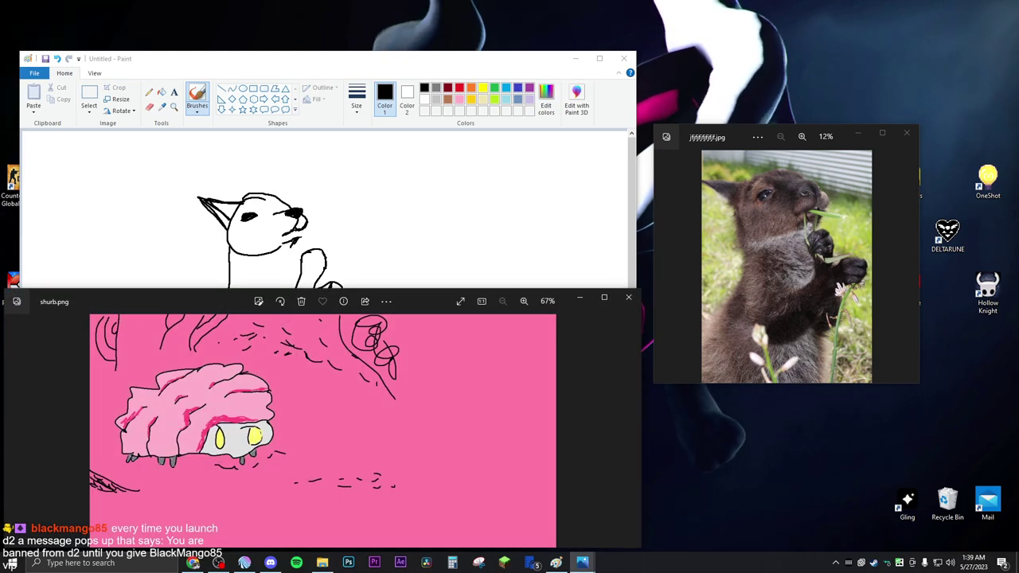
{"action": "left_click_drag", "start_coordinate": [510, 309], "coordinate": [671, 186]}
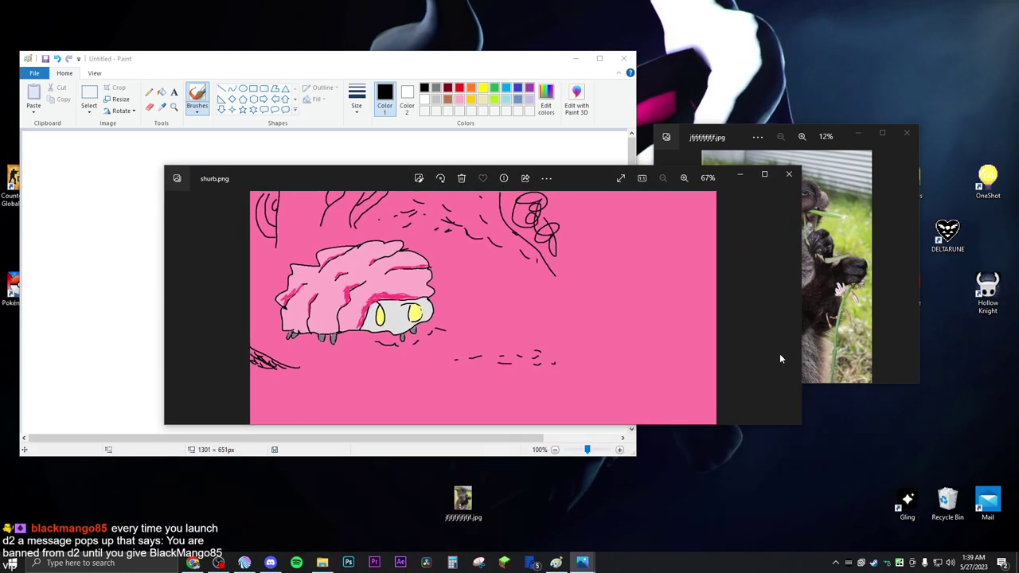
{"action": "left_click_drag", "start_coordinate": [801, 426], "coordinate": [711, 460]}
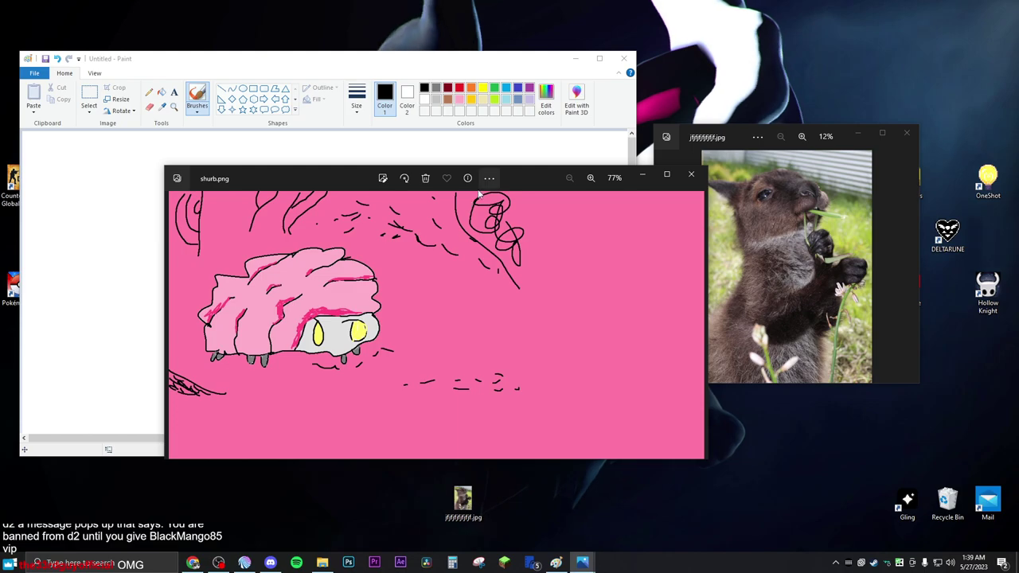
{"action": "mouse_move", "coordinate": [538, 187]}
{"action": "left_mouse_down"}
{"action": "mouse_move", "coordinate": [1014, 330]}
{"action": "mouse_move", "coordinate": [1014, 309]}
{"action": "mouse_move", "coordinate": [930, 306]}
{"action": "mouse_move", "coordinate": [947, 345]}
{"action": "mouse_move", "coordinate": [612, 217]}
{"action": "left_mouse_up"}
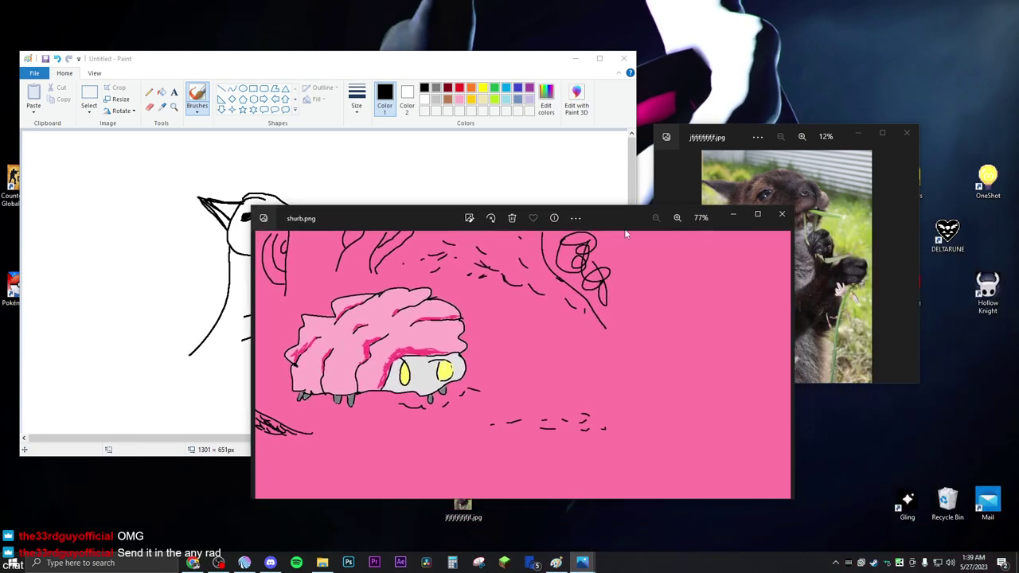
{"action": "left_click_drag", "start_coordinate": [779, 303], "coordinate": [596, 308]}
{"action": "left_click_drag", "start_coordinate": [380, 208], "coordinate": [775, 362]}
{"action": "left_click_drag", "start_coordinate": [733, 132], "coordinate": [736, 80]}
{"action": "left_click_drag", "start_coordinate": [775, 357], "coordinate": [769, 351]}
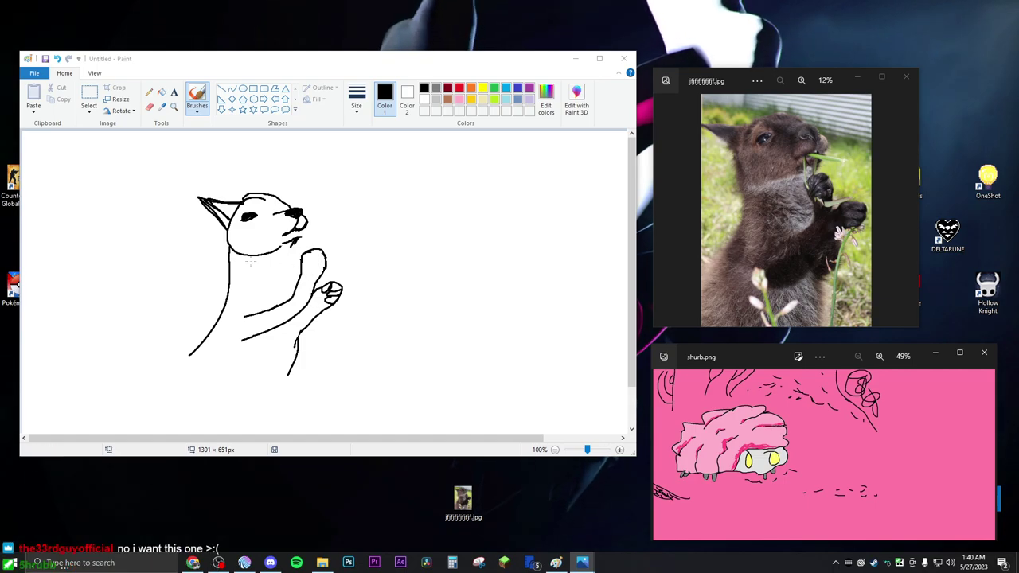
- Draw a short line joining the chin to the small muzzle curve
{"action": "left_click", "coordinate": [297, 239]}
{"action": "left_click_drag", "start_coordinate": [297, 238], "coordinate": [303, 233]}
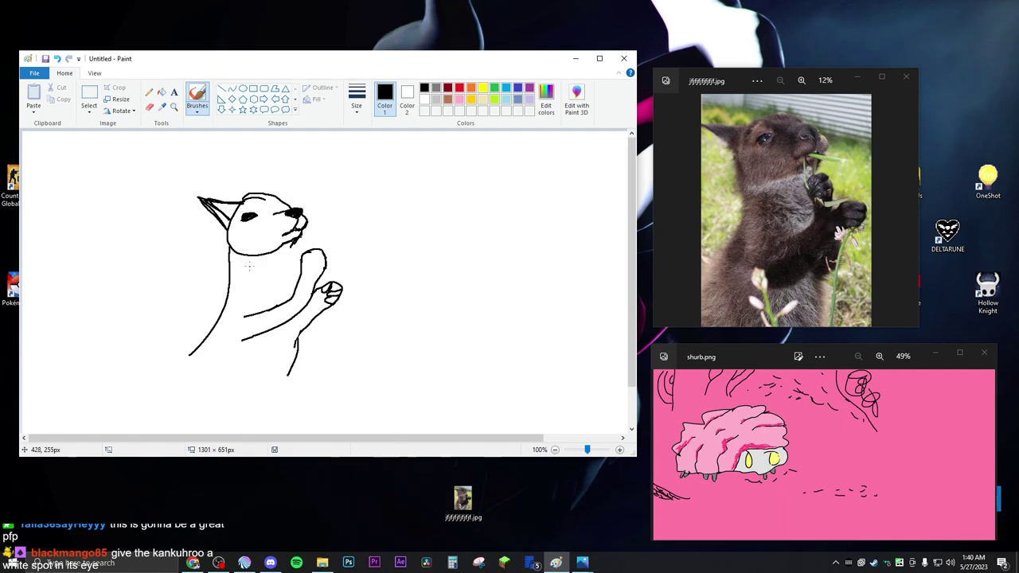
- Erase the ear's inner lines and the back of the head's top outline with the thinnest eraser, and draw a curved brow line there
{"action": "left_click", "coordinate": [149, 106]}
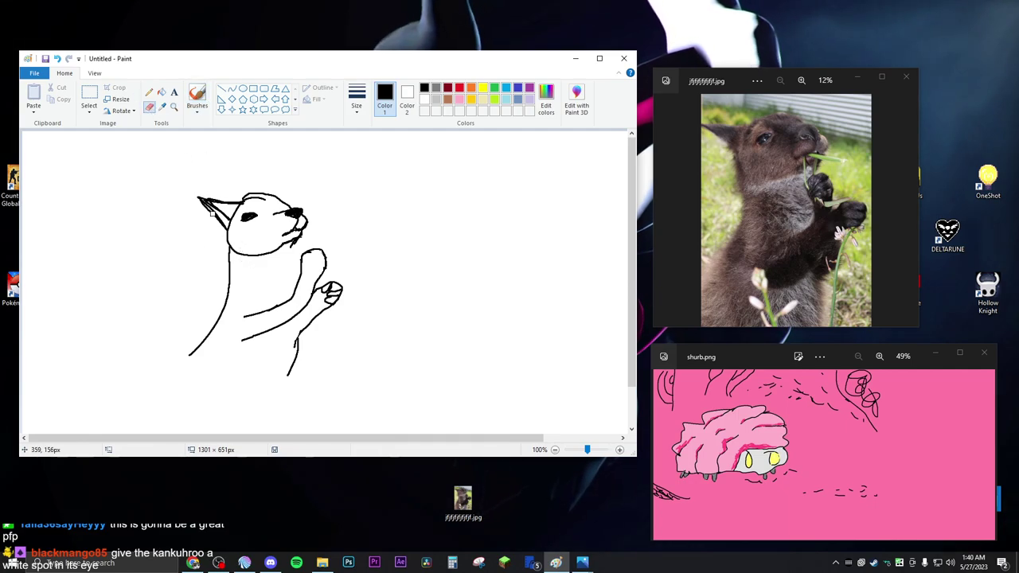
{"action": "left_click", "coordinate": [356, 102]}
{"action": "left_click", "coordinate": [381, 140]}
{"action": "left_click_drag", "start_coordinate": [242, 188], "coordinate": [222, 234]}
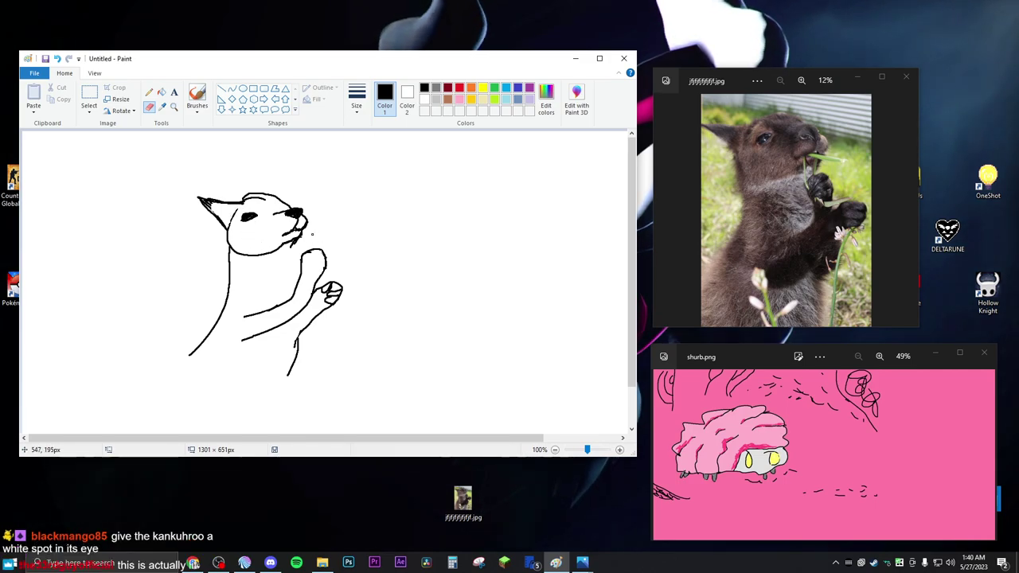
{"action": "left_click_drag", "start_coordinate": [238, 201], "coordinate": [244, 192]}
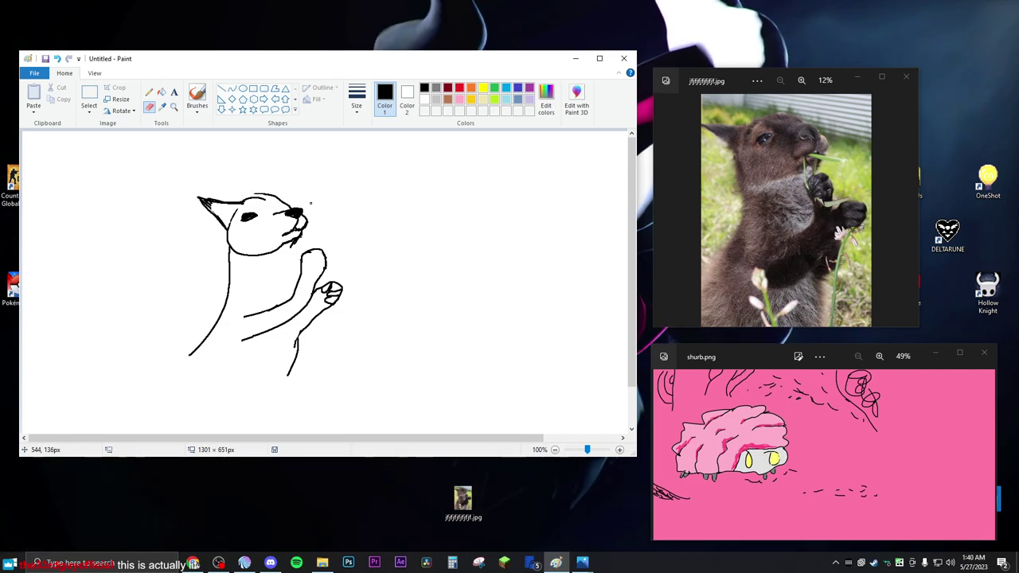
{"action": "left_click", "coordinate": [197, 94]}
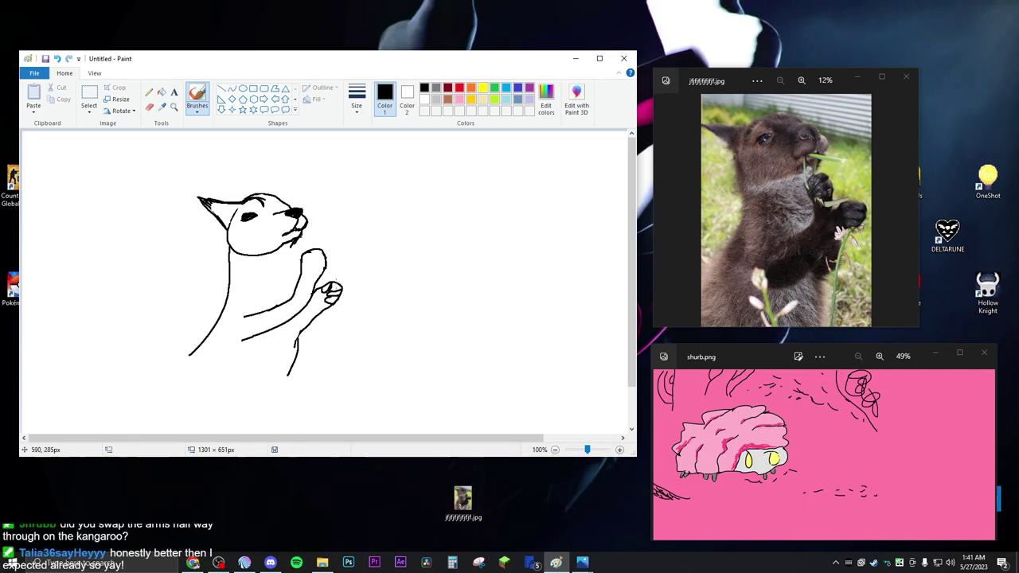
- Try to add a small white highlight inside the black eye with the thinnest eraser size
{"action": "left_click", "coordinate": [149, 107]}
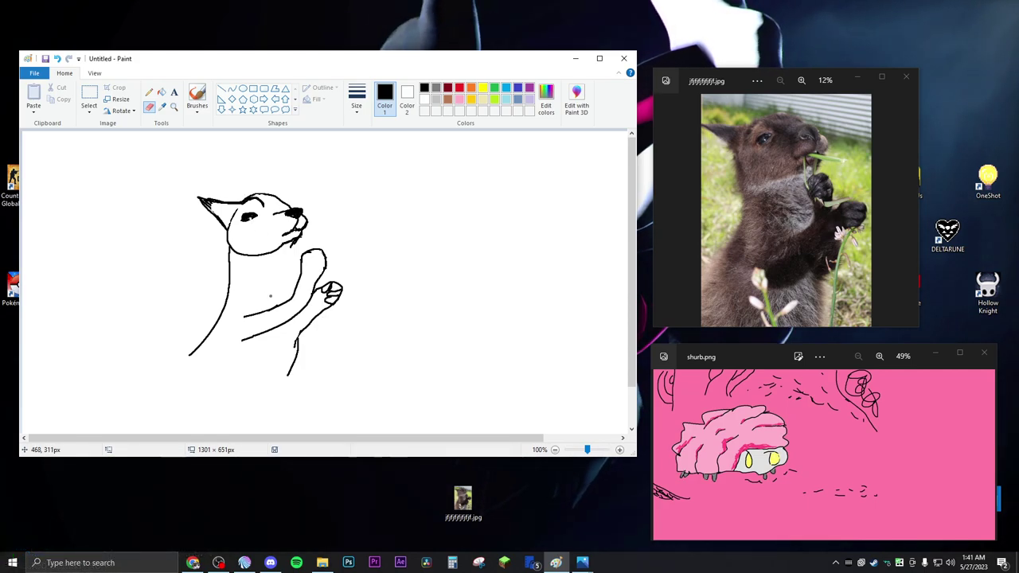
{"action": "key", "text": "ctrl+z"}
{"action": "left_click", "coordinate": [357, 102]}
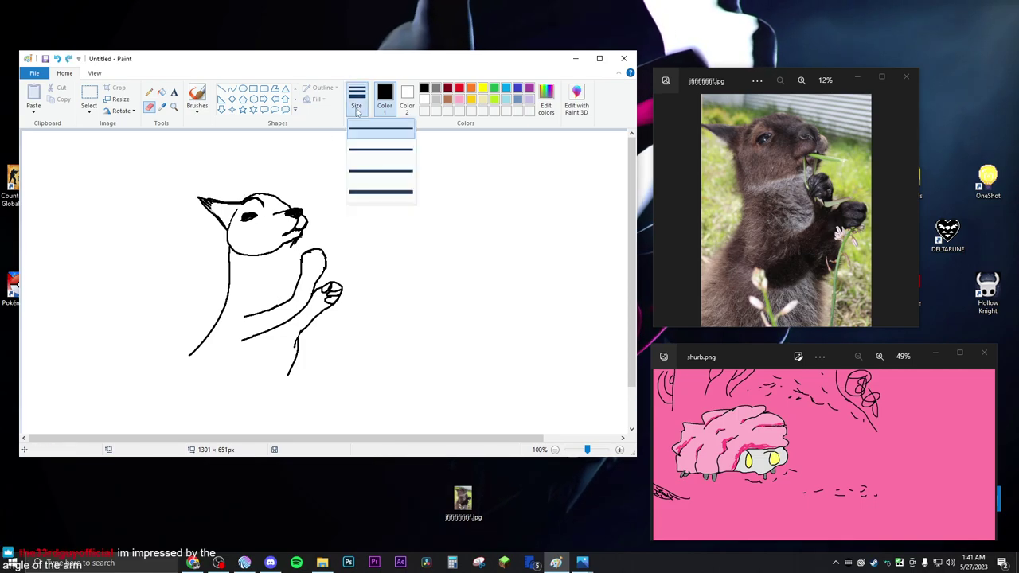
{"action": "left_click", "coordinate": [363, 136]}
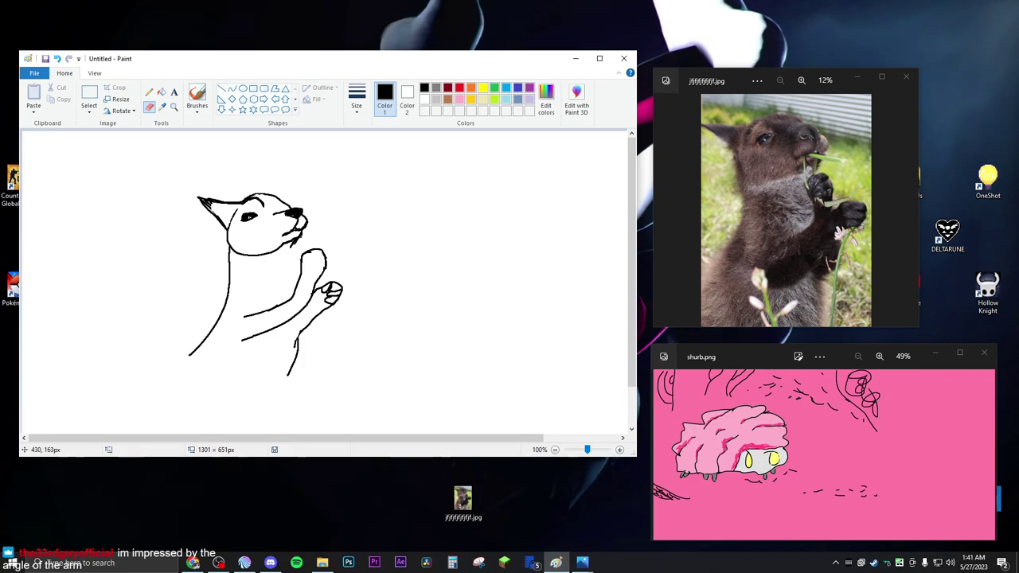
{"action": "left_click", "coordinate": [199, 94]}
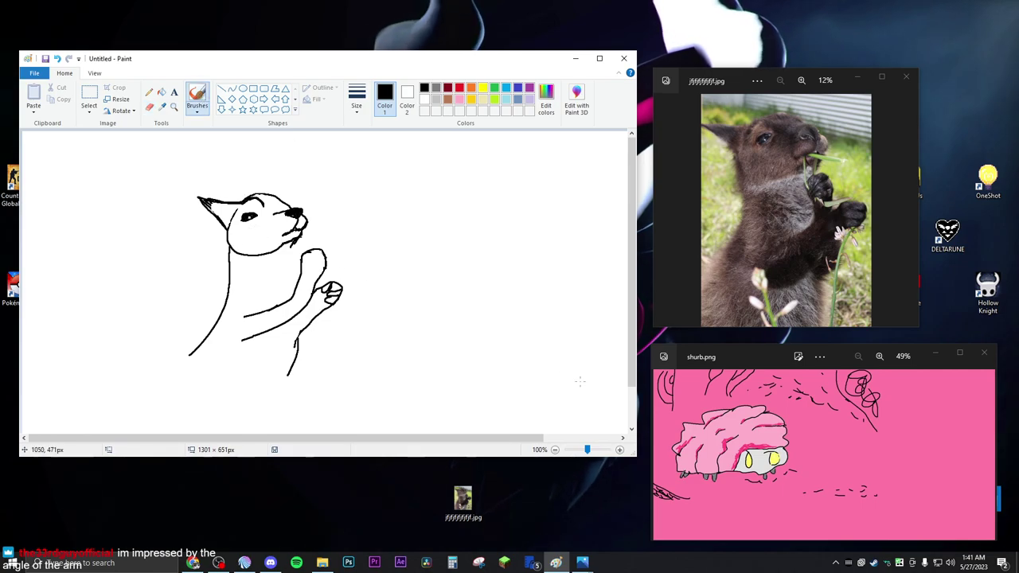
{"action": "left_click", "coordinate": [590, 450]}
{"action": "scroll", "coordinate": [455, 330], "scroll_direction": "down", "scroll_amount": 2}
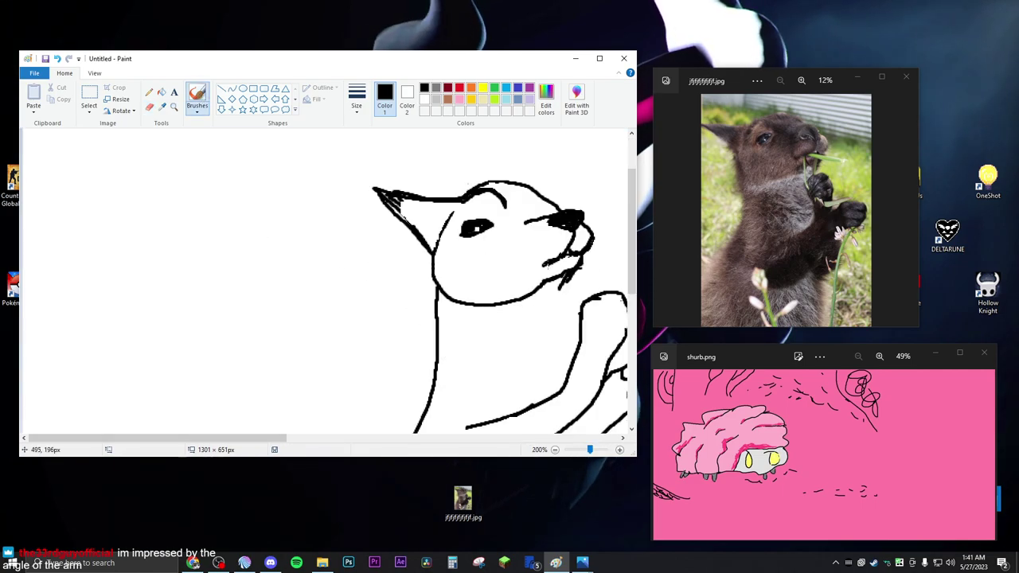
{"action": "left_click_drag", "start_coordinate": [270, 437], "coordinate": [350, 437]}
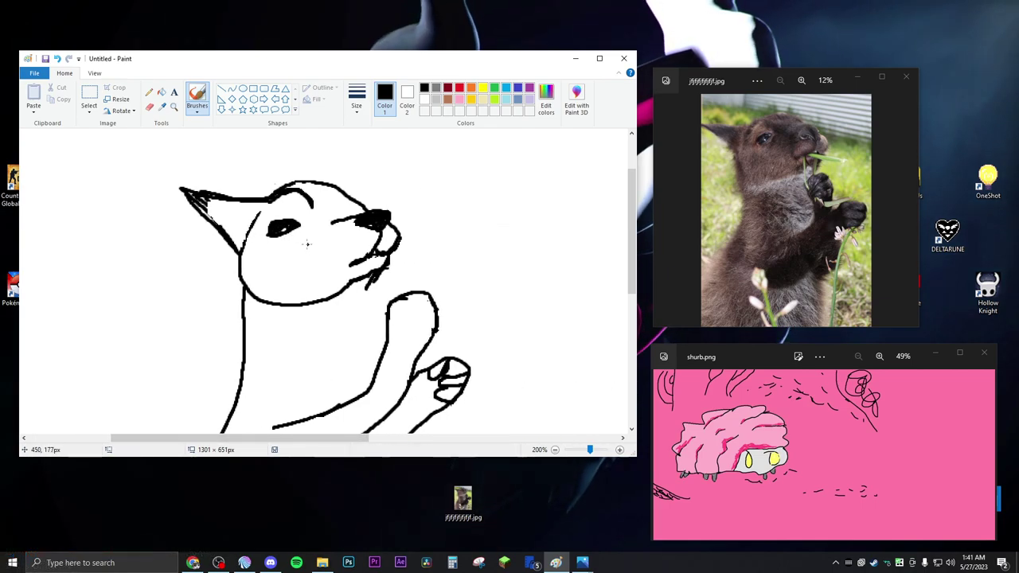
{"action": "key", "text": "ctrl+z"}
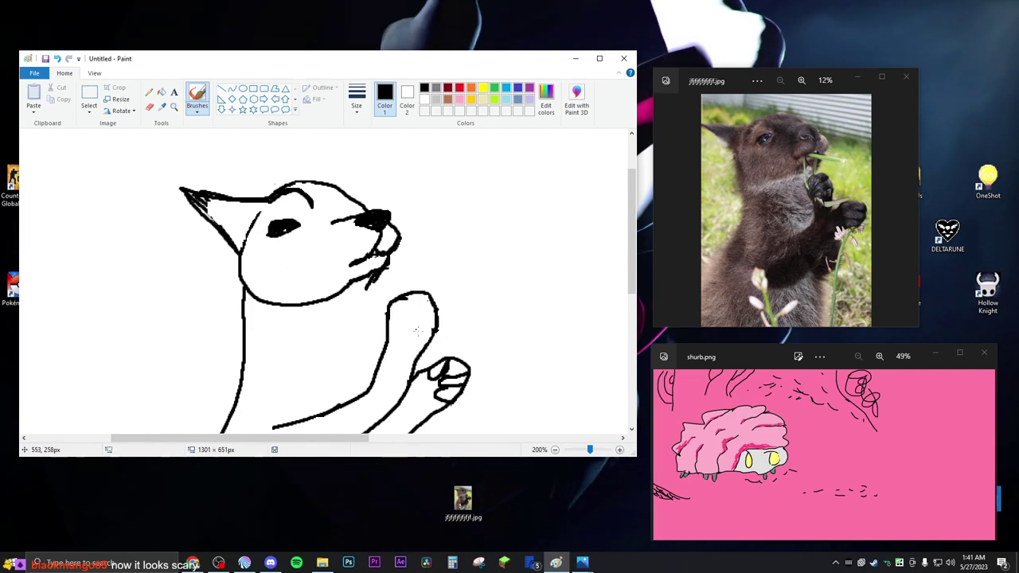
{"action": "scroll", "coordinate": [590, 451], "scroll_direction": "down", "scroll_amount": 3}
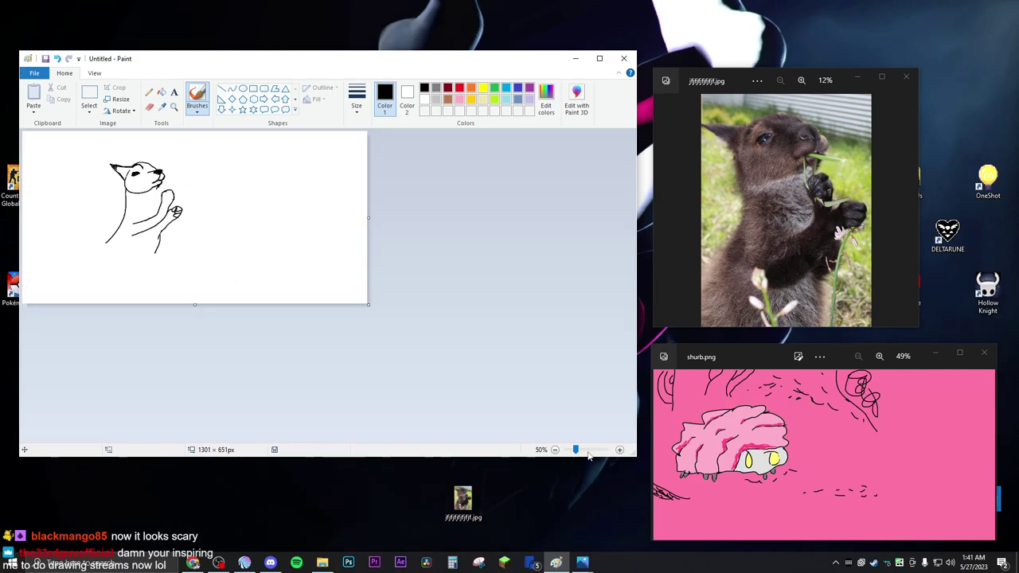
{"action": "scroll", "coordinate": [590, 451], "scroll_direction": "up", "scroll_amount": 3}
{"action": "scroll", "coordinate": [590, 451], "scroll_direction": "down", "scroll_amount": 3}
{"action": "scroll", "coordinate": [590, 451], "scroll_direction": "up", "scroll_amount": 1}
{"action": "scroll", "coordinate": [590, 450], "scroll_direction": "up", "scroll_amount": 2}
{"action": "scroll", "coordinate": [590, 451], "scroll_direction": "down", "scroll_amount": 2}
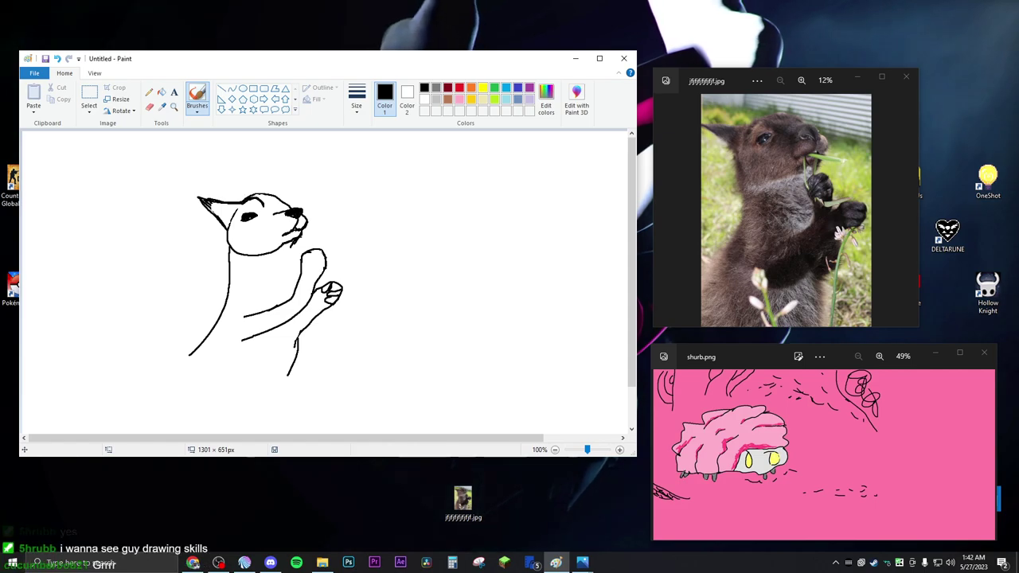
{"action": "key", "text": "alt+Tab"}
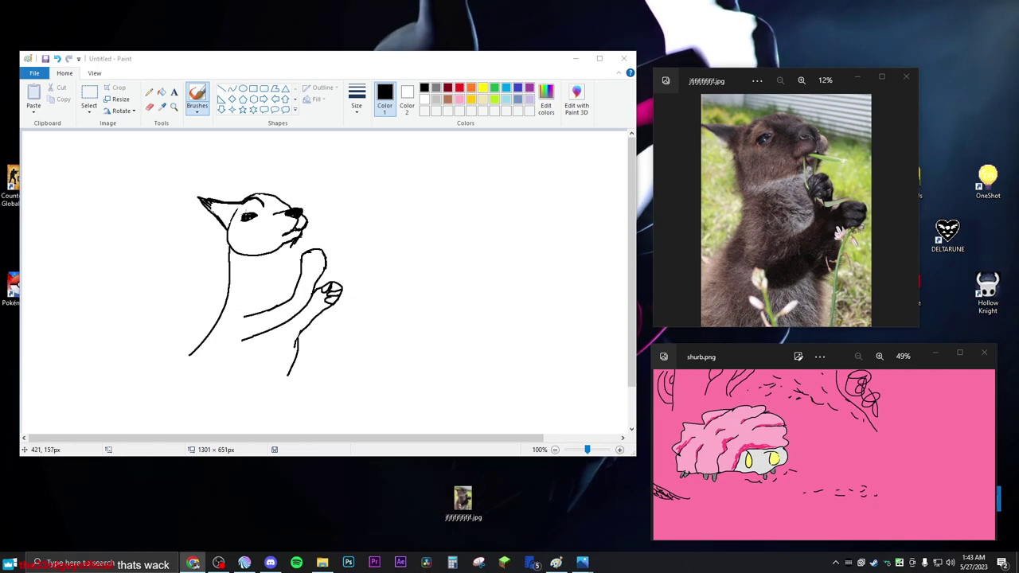
{"action": "left_click", "coordinate": [365, 263]}
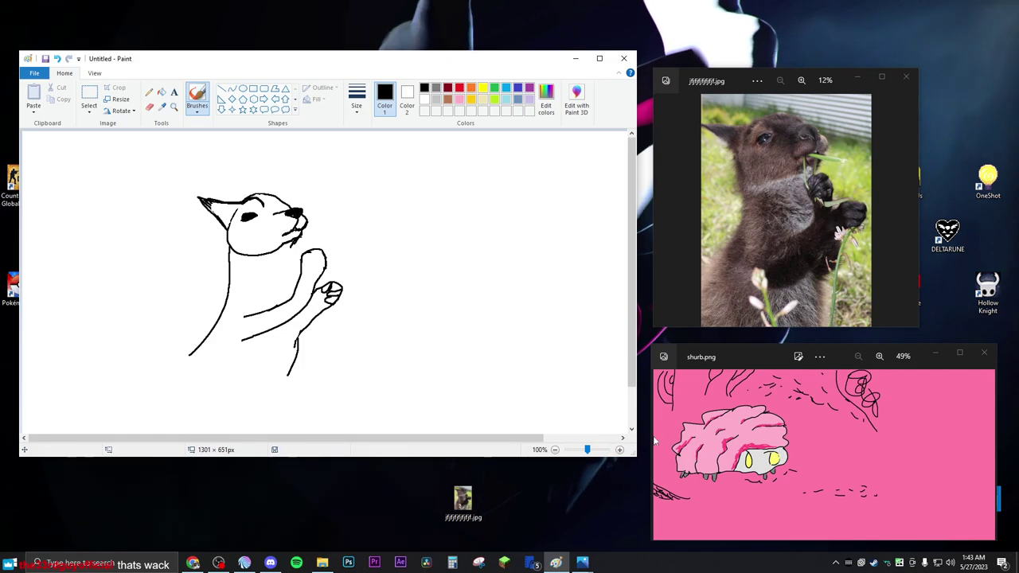
- Try to brush a highlight into the black eye with Color 2 active
{"action": "left_click", "coordinate": [620, 450]}
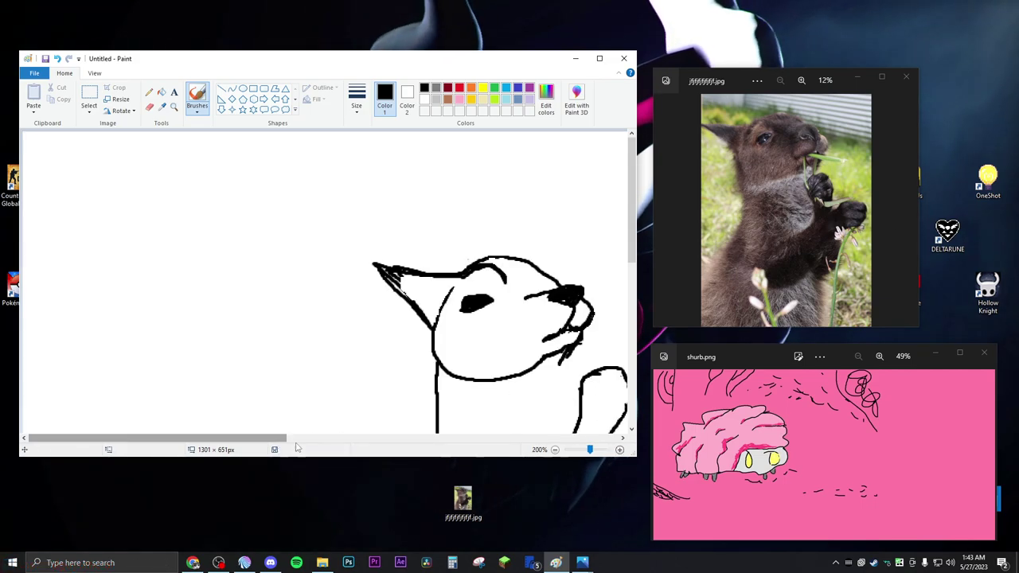
{"action": "left_click_drag", "start_coordinate": [590, 450], "coordinate": [588, 451]}
{"action": "left_click", "coordinate": [590, 450]}
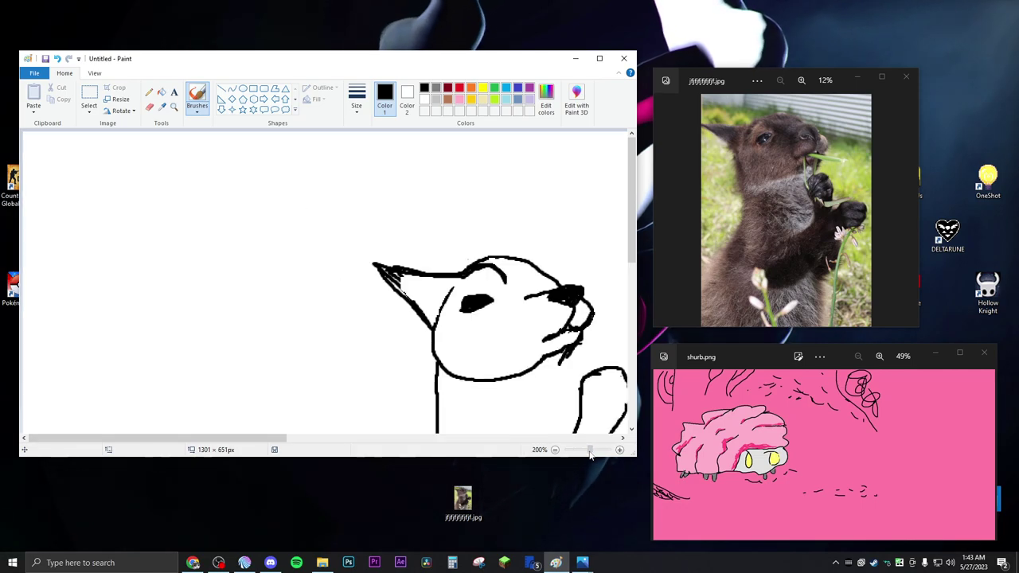
{"action": "scroll", "coordinate": [446, 356], "scroll_direction": "down", "scroll_amount": 3}
{"action": "scroll", "coordinate": [446, 356], "scroll_direction": "up", "scroll_amount": 1}
{"action": "scroll", "coordinate": [430, 358], "scroll_direction": "right", "scroll_amount": 4}
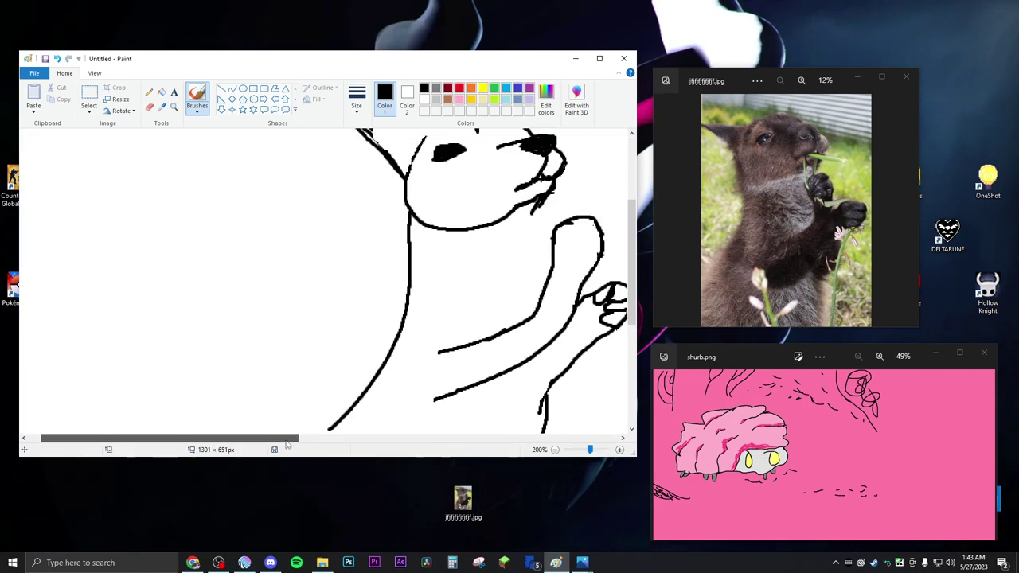
{"action": "scroll", "coordinate": [385, 364], "scroll_direction": "up", "scroll_amount": 3}
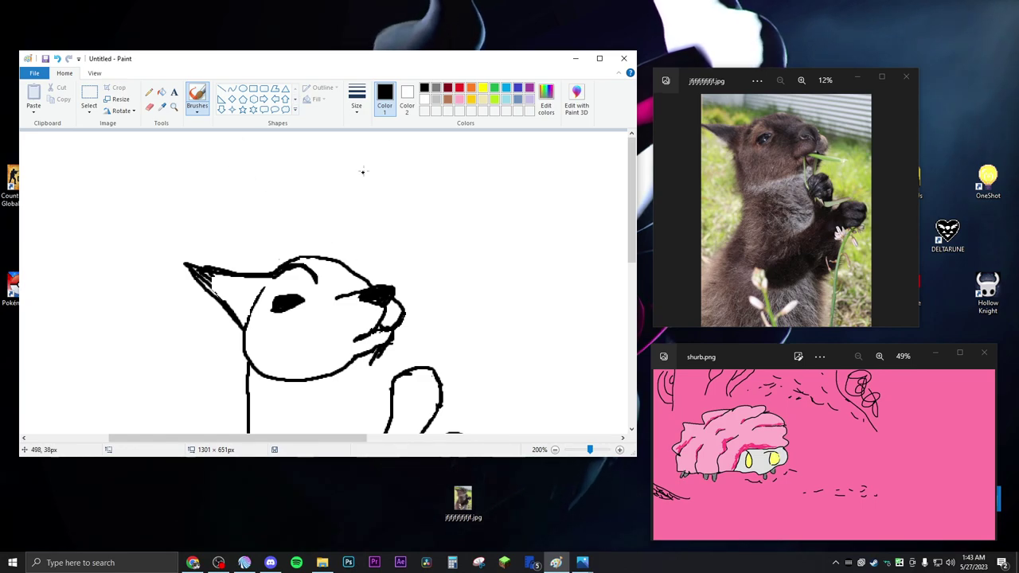
{"action": "left_click", "coordinate": [149, 107]}
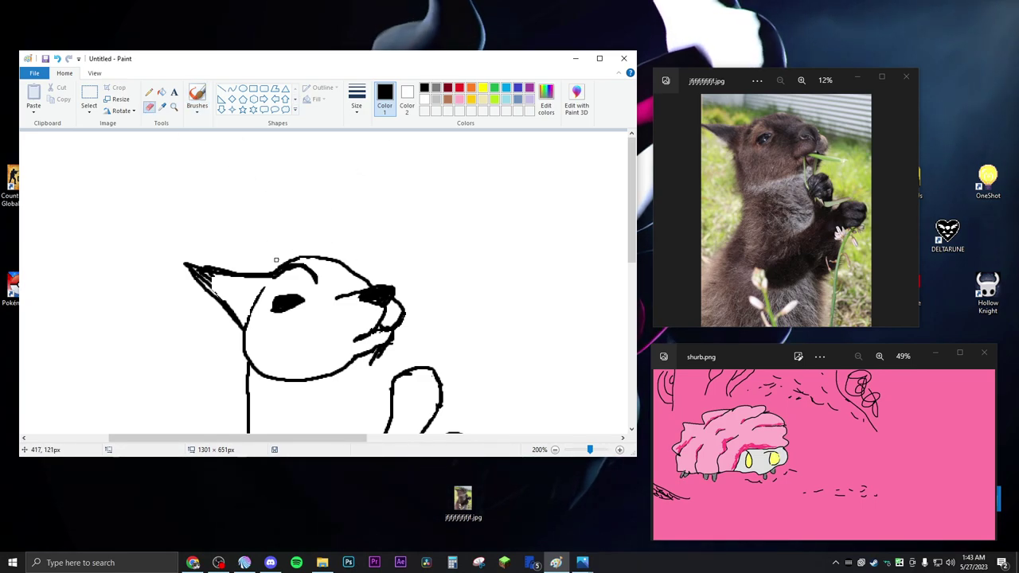
{"action": "left_click", "coordinate": [197, 96]}
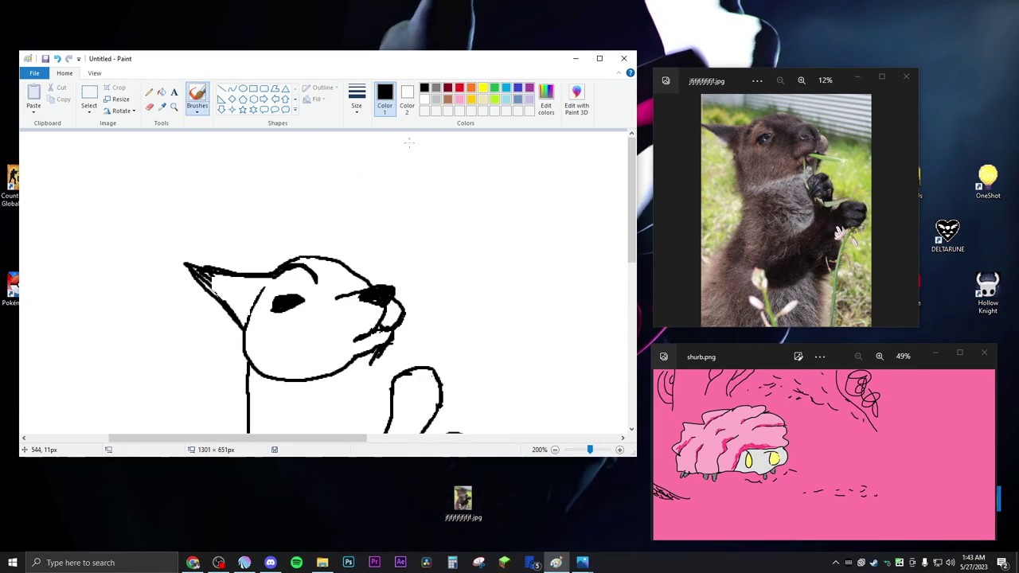
{"action": "left_click", "coordinate": [357, 99]}
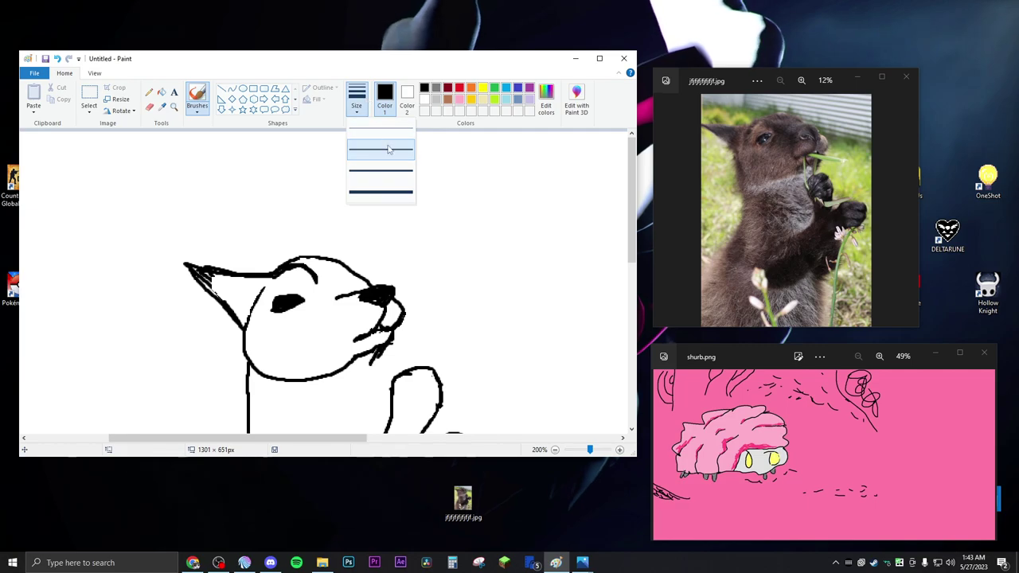
{"action": "left_click", "coordinate": [413, 99]}
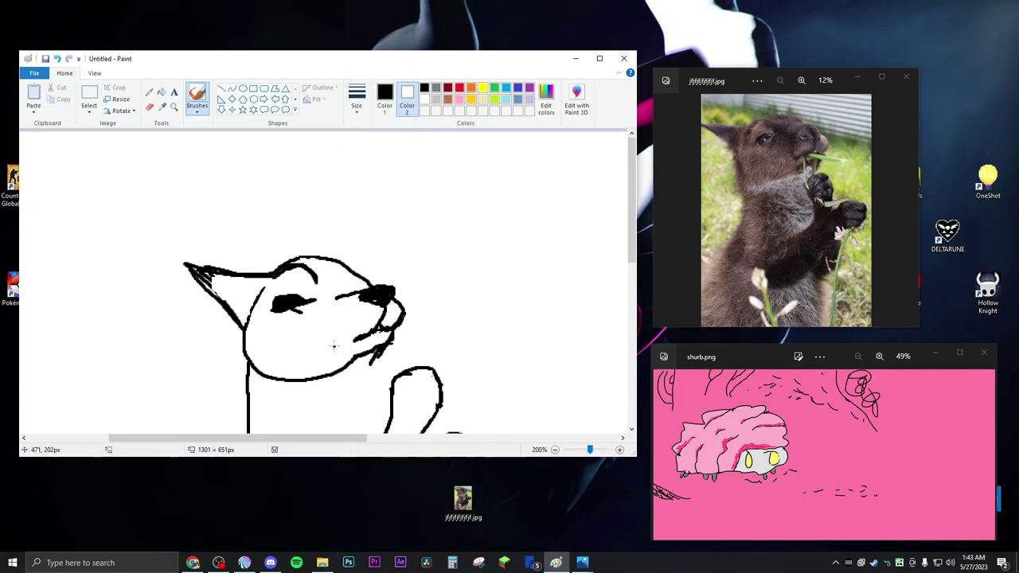
- Set Color 1 to white and brush a small highlight inside the black eye
{"action": "left_click", "coordinate": [383, 98]}
{"action": "left_click", "coordinate": [424, 100]}
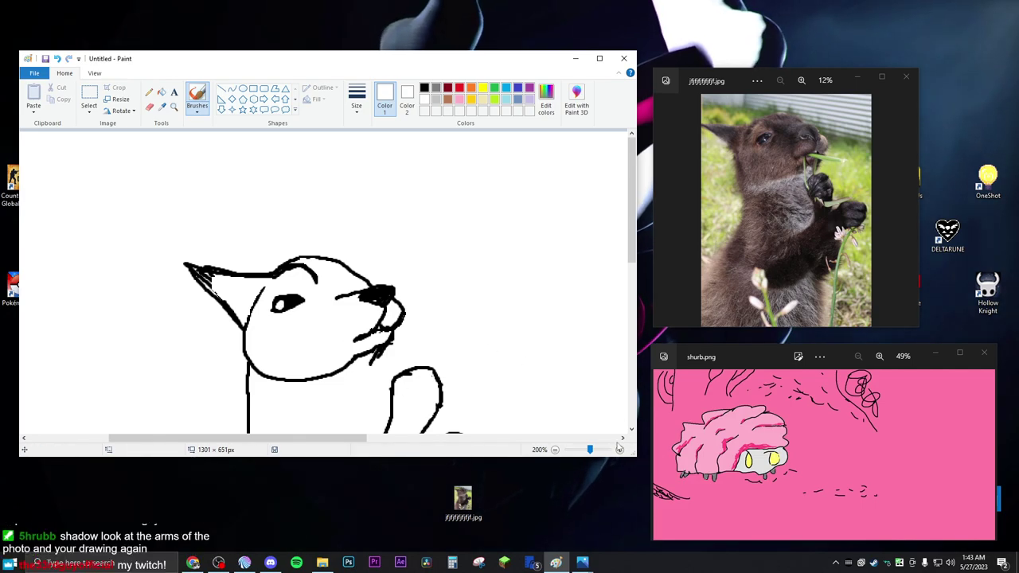
{"action": "left_click", "coordinate": [584, 453]}
{"action": "left_click", "coordinate": [584, 453]}
{"action": "left_click", "coordinate": [584, 453]}
{"action": "left_click", "coordinate": [584, 453]}
{"action": "left_click", "coordinate": [585, 453]}
{"action": "left_click", "coordinate": [590, 453]}
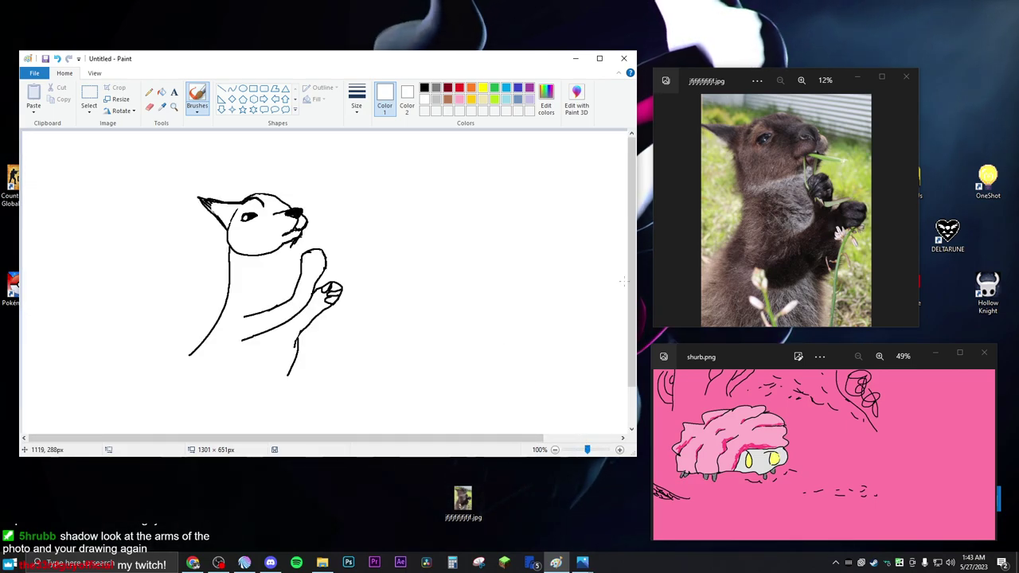
- Erase both paws and the lower forearm line with the thickest eraser size
{"action": "key", "text": "alt+Tab"}
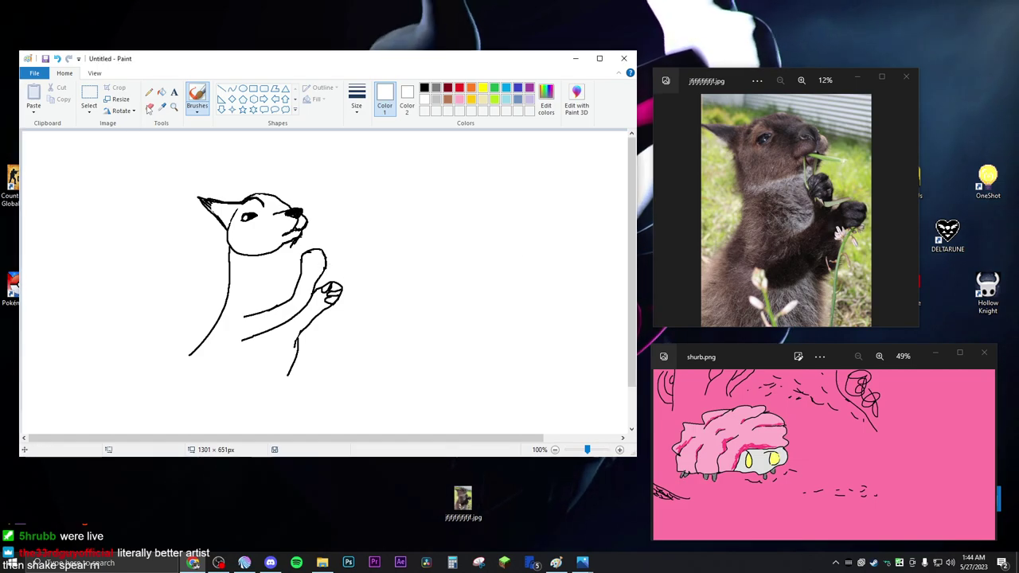
{"action": "left_click", "coordinate": [349, 297]}
{"action": "left_click", "coordinate": [148, 106]}
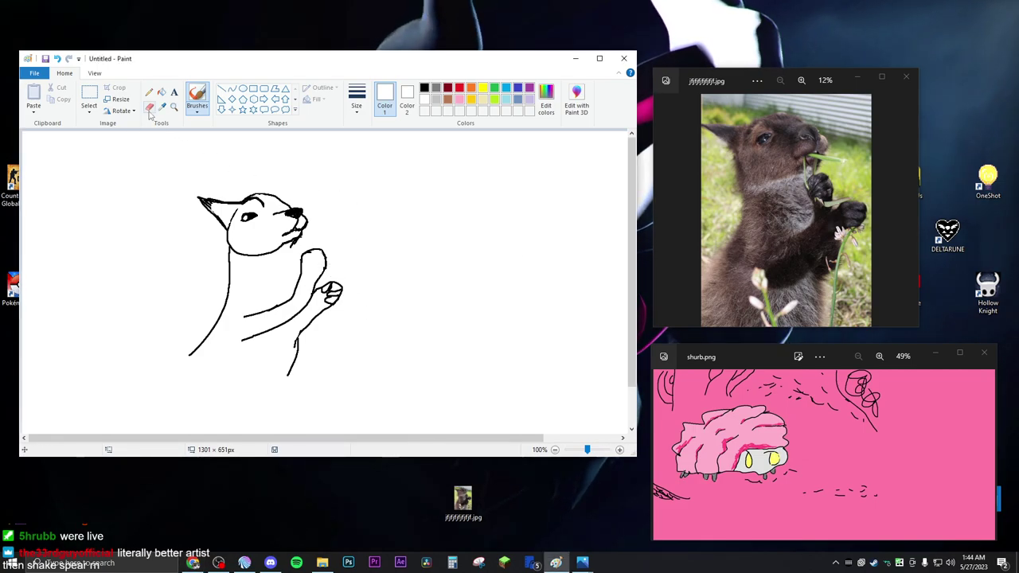
{"action": "left_click", "coordinate": [357, 99]}
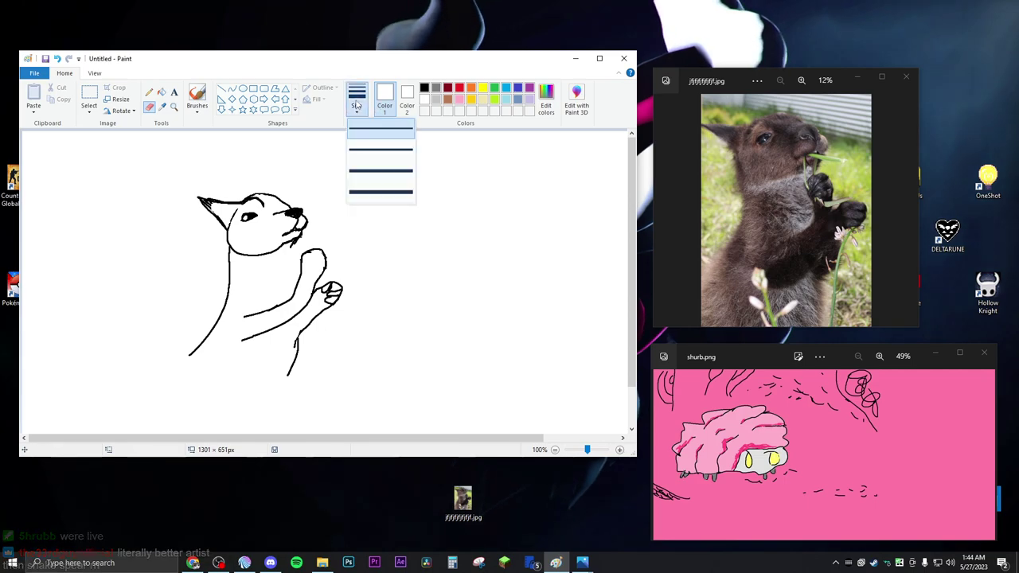
{"action": "left_click", "coordinate": [381, 191]}
{"action": "left_click", "coordinate": [356, 99]}
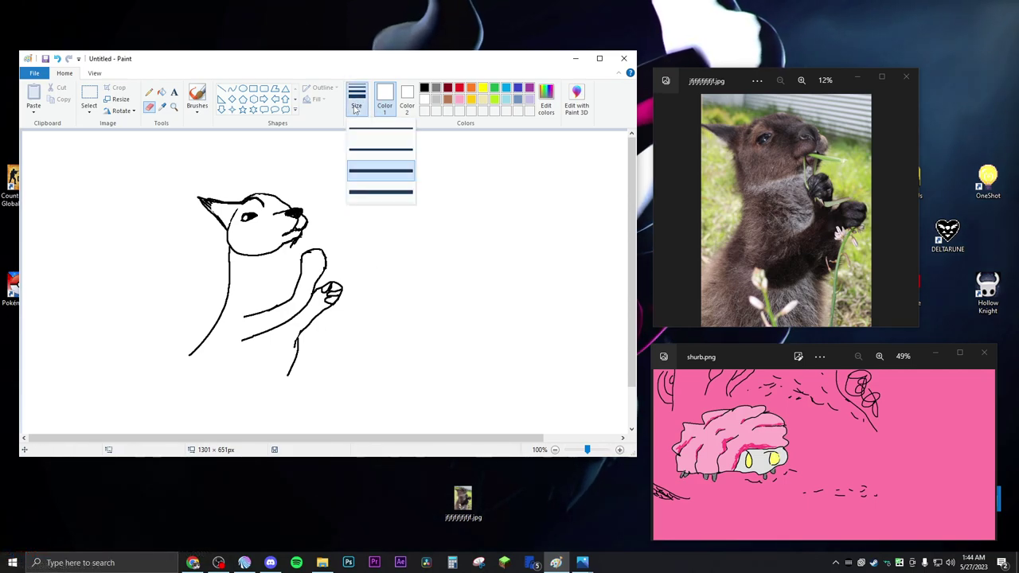
{"action": "left_click", "coordinate": [380, 191]}
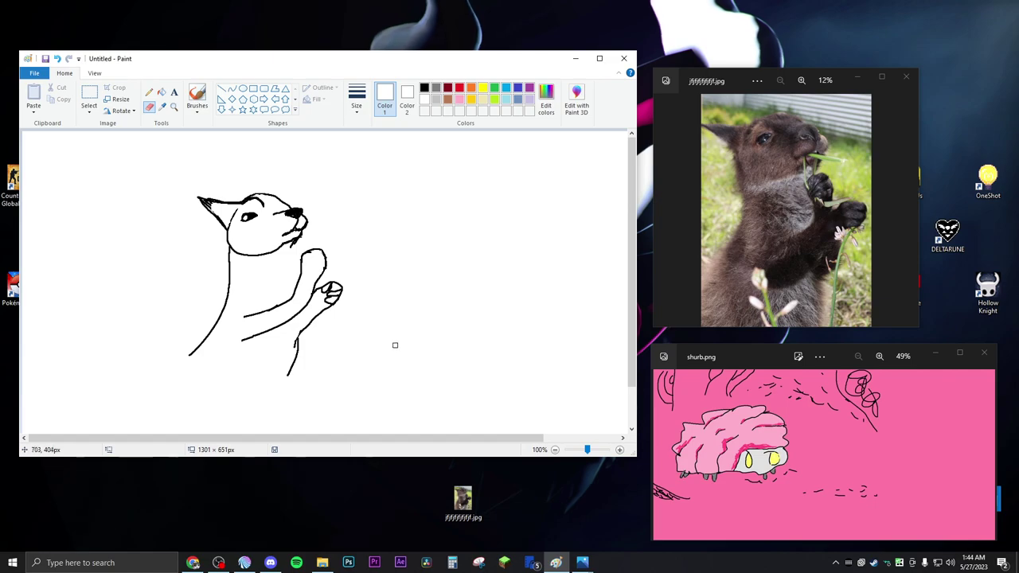
{"action": "mouse_move", "coordinate": [319, 312]}
{"action": "left_mouse_down"}
{"action": "mouse_move", "coordinate": [327, 291]}
{"action": "mouse_move", "coordinate": [341, 298]}
{"action": "mouse_move", "coordinate": [325, 319]}
{"action": "mouse_move", "coordinate": [332, 282]}
{"action": "mouse_move", "coordinate": [318, 290]}
{"action": "left_mouse_up"}
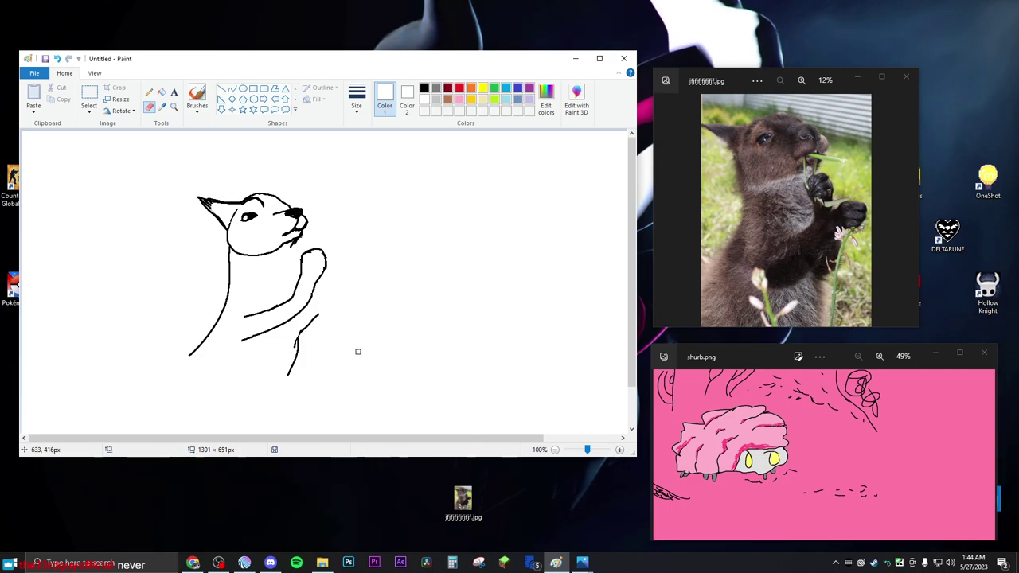
{"action": "left_click_drag", "start_coordinate": [322, 333], "coordinate": [308, 329]}
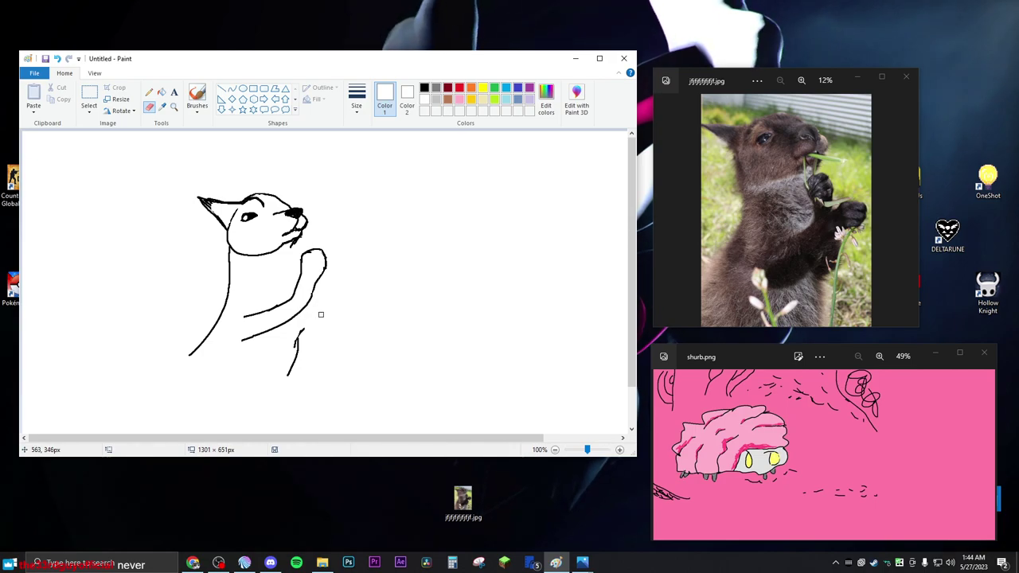
{"action": "mouse_move", "coordinate": [293, 271]}
{"action": "left_mouse_down"}
{"action": "mouse_move", "coordinate": [324, 244]}
{"action": "mouse_move", "coordinate": [320, 262]}
{"action": "mouse_move", "coordinate": [332, 270]}
{"action": "mouse_move", "coordinate": [320, 285]}
{"action": "mouse_move", "coordinate": [307, 264]}
{"action": "mouse_move", "coordinate": [289, 276]}
{"action": "mouse_move", "coordinate": [297, 287]}
{"action": "mouse_move", "coordinate": [321, 284]}
{"action": "left_mouse_up"}
- Draw two smaller paws at the ends of the arm lines with the black brush
{"action": "left_click", "coordinate": [197, 110]}
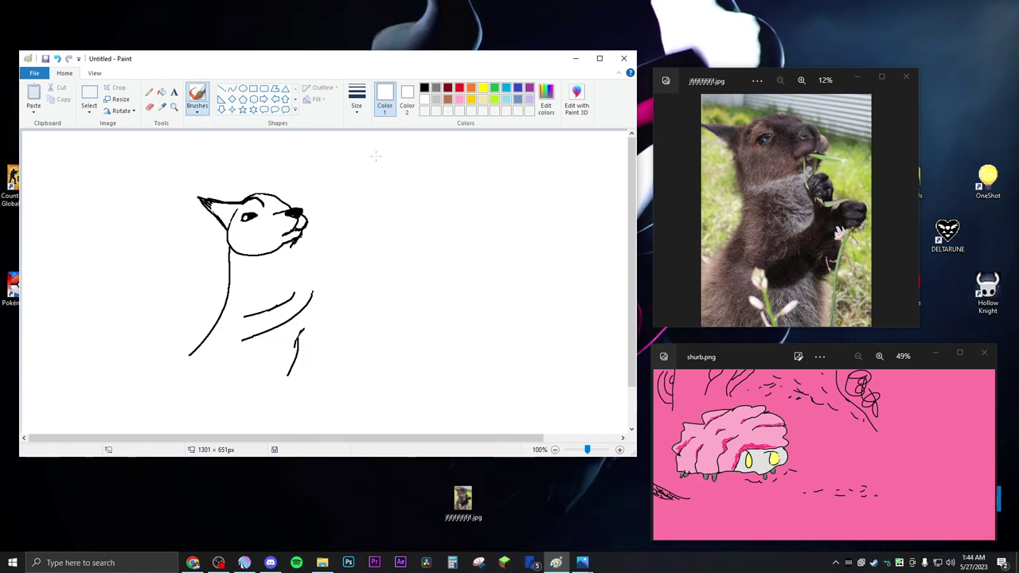
{"action": "left_click", "coordinate": [424, 88]}
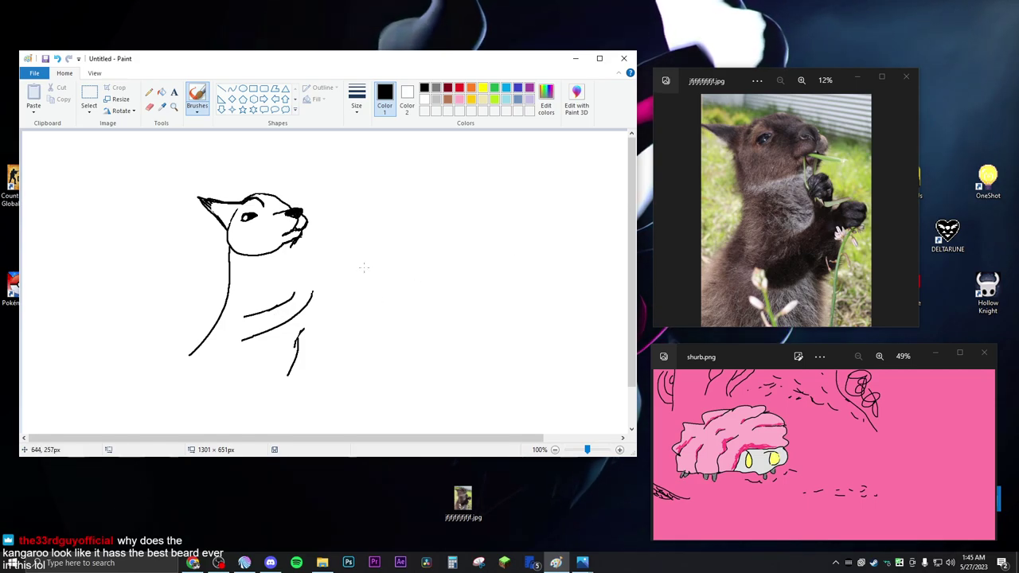
{"action": "mouse_move", "coordinate": [284, 272]}
{"action": "left_mouse_down"}
{"action": "mouse_move", "coordinate": [277, 306]}
{"action": "mouse_move", "coordinate": [283, 271]}
{"action": "mouse_move", "coordinate": [297, 268]}
{"action": "mouse_move", "coordinate": [293, 297]}
{"action": "mouse_move", "coordinate": [323, 292]}
{"action": "mouse_move", "coordinate": [290, 319]}
{"action": "left_mouse_up"}
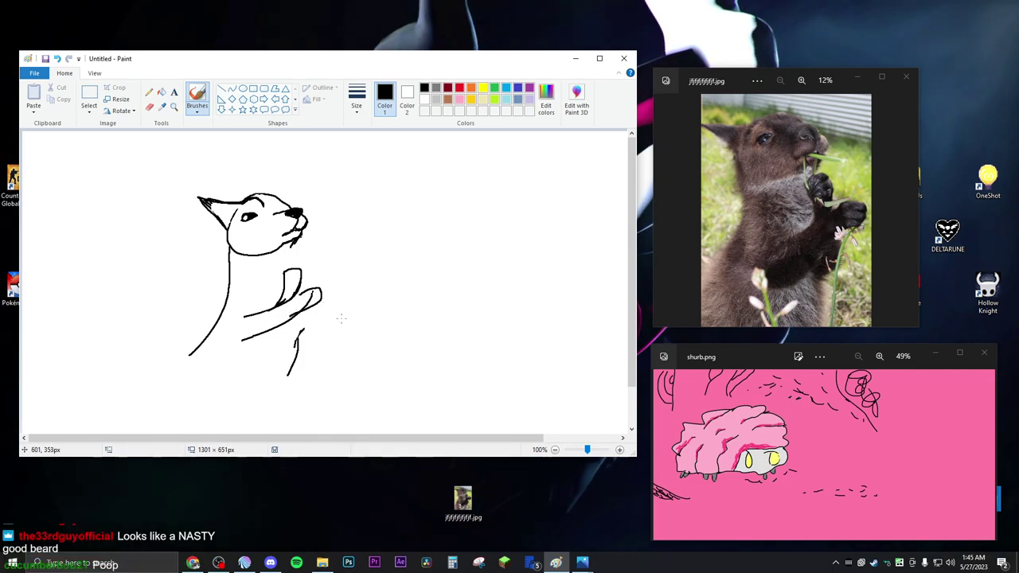
{"action": "key", "text": "ctrl+z"}
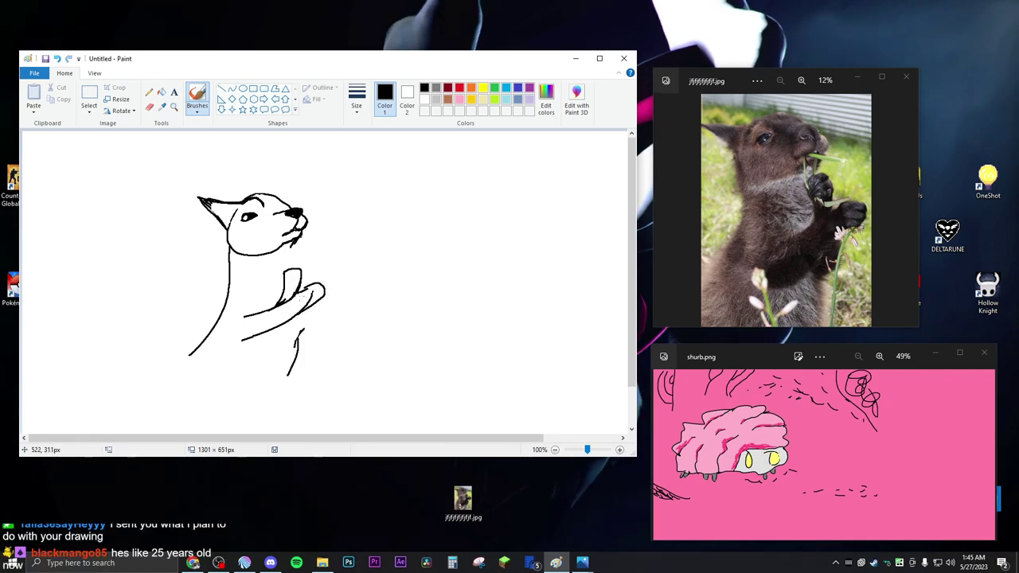
{"action": "left_click_drag", "start_coordinate": [296, 295], "coordinate": [257, 335]}
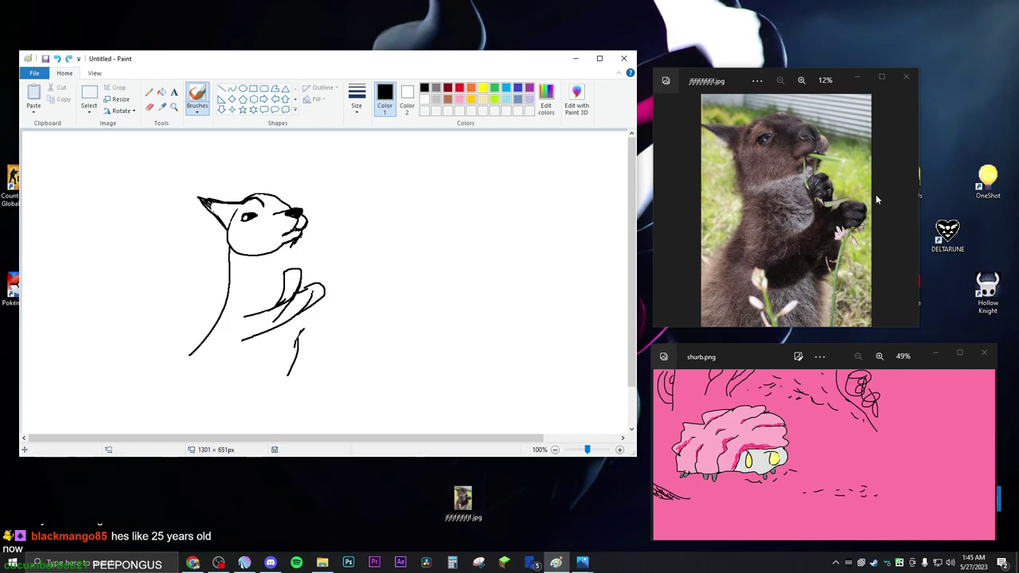
{"action": "key", "text": "alt+Tab"}
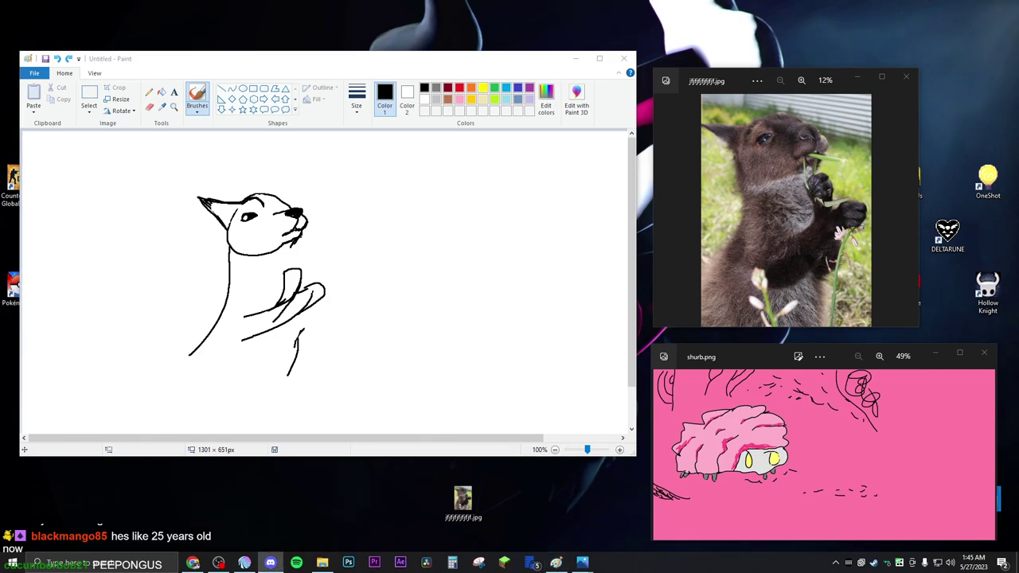
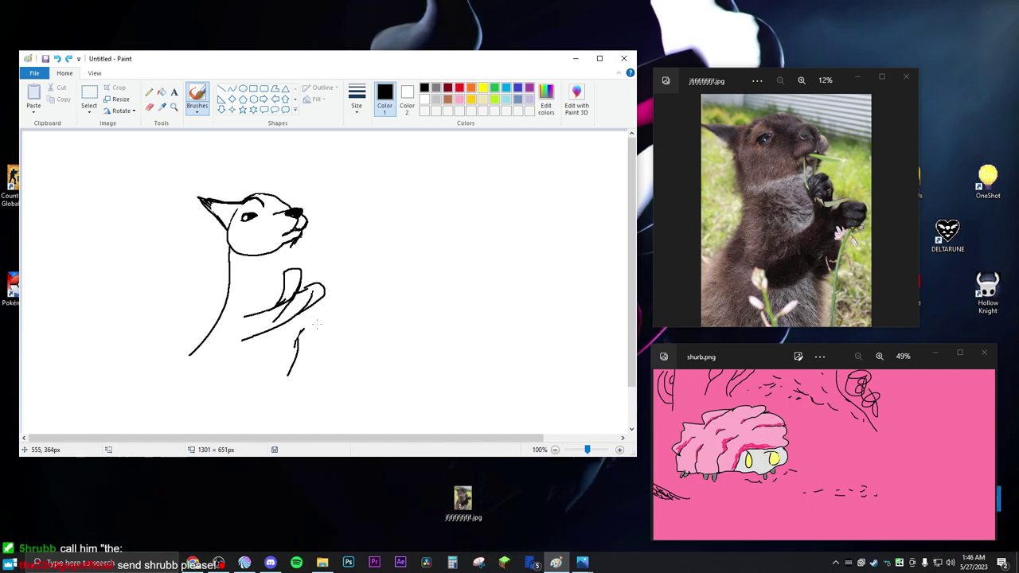
- Extend the belly line up to the lower arm, and erase the stray arm lines and the base of the upper paw
{"action": "mouse_move", "coordinate": [297, 333]}
{"action": "left_mouse_down"}
{"action": "mouse_move", "coordinate": [292, 344]}
{"action": "mouse_move", "coordinate": [304, 314]}
{"action": "left_mouse_up"}
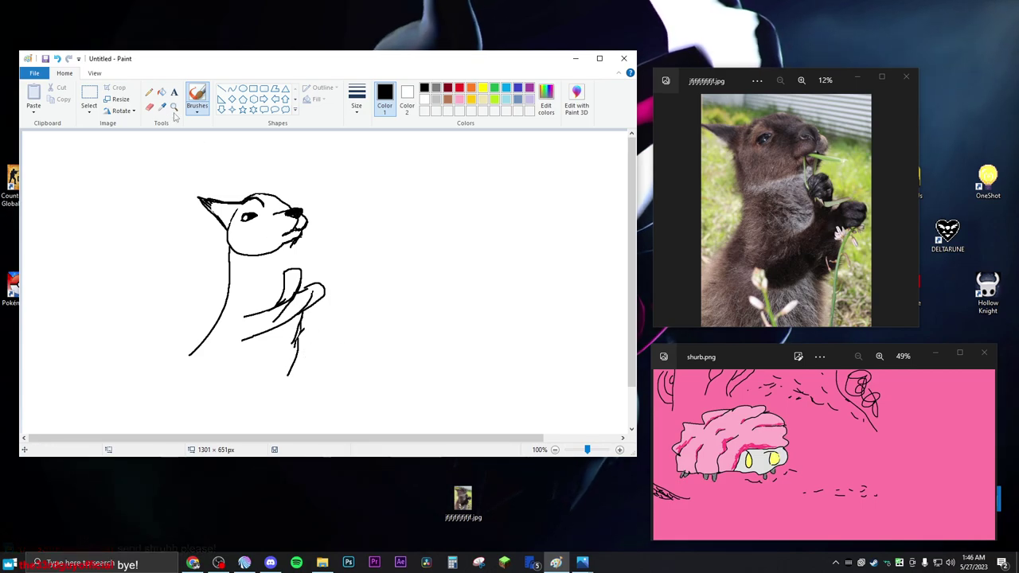
{"action": "left_click", "coordinate": [149, 107]}
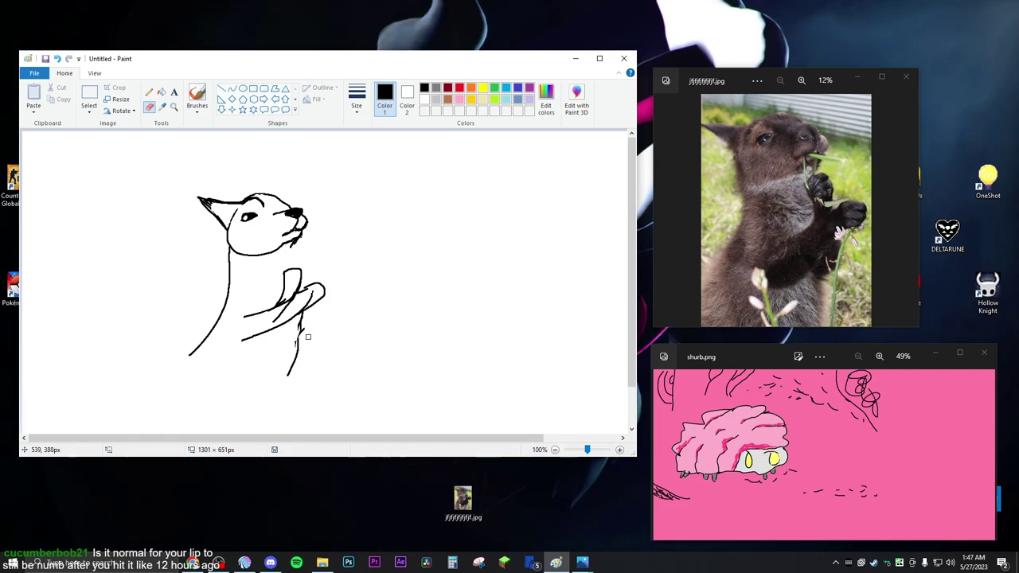
{"action": "left_click_drag", "start_coordinate": [298, 321], "coordinate": [295, 323]}
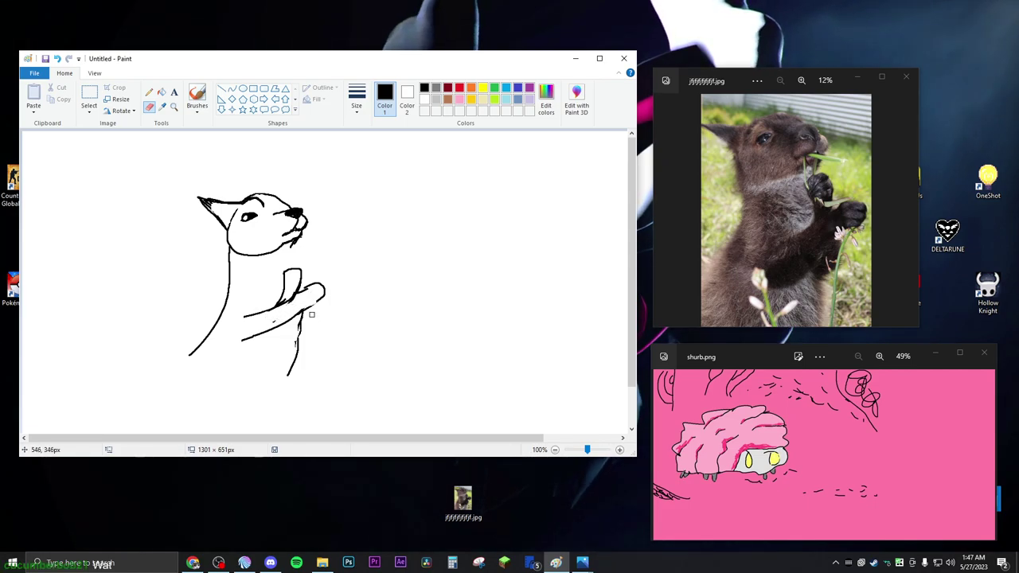
{"action": "mouse_move", "coordinate": [285, 292]}
{"action": "left_mouse_down"}
{"action": "mouse_move", "coordinate": [285, 270]}
{"action": "mouse_move", "coordinate": [288, 285]}
{"action": "left_mouse_up"}
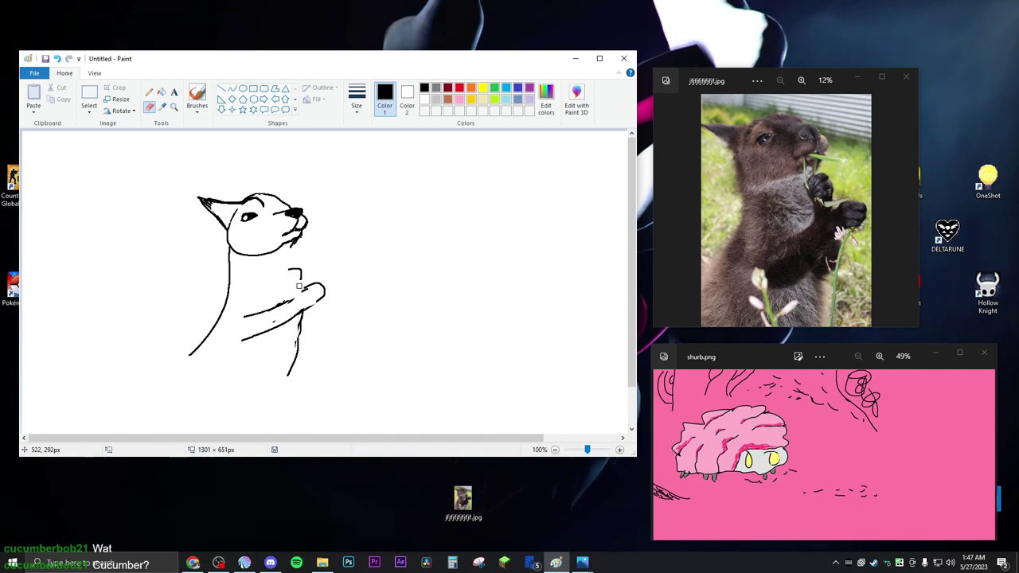
- Close the gap in the front arm's upper edge with the brush and join the raised paw's outer line to it
{"action": "left_click", "coordinate": [196, 97]}
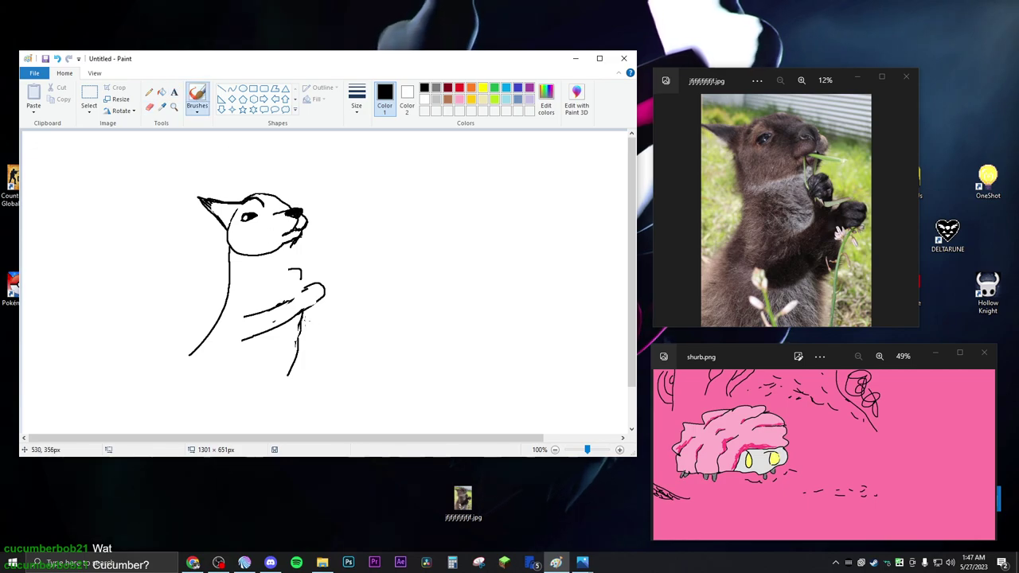
{"action": "left_click_drag", "start_coordinate": [286, 305], "coordinate": [306, 292]}
{"action": "key", "text": "ctrl+z"}
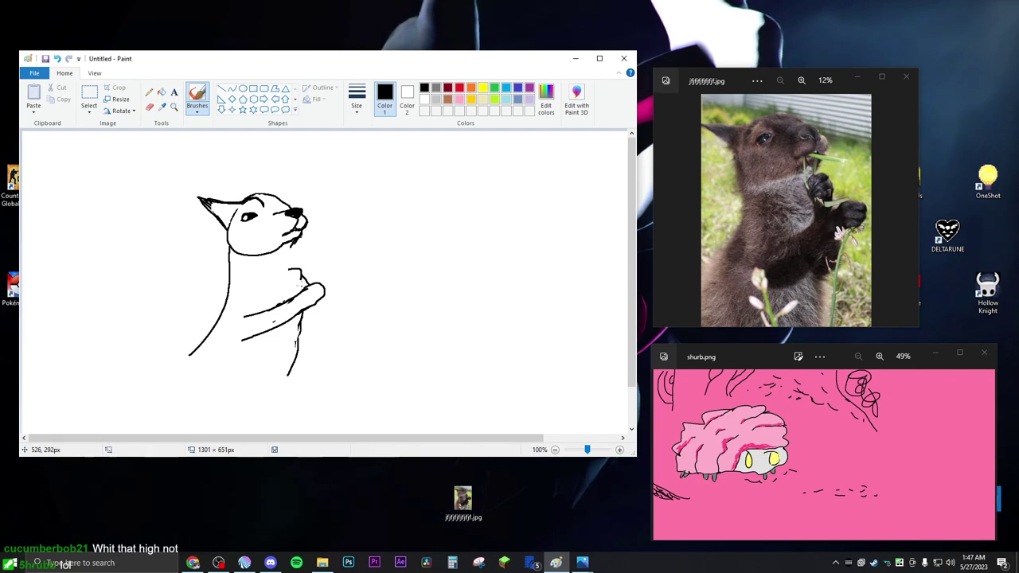
{"action": "left_click_drag", "start_coordinate": [300, 277], "coordinate": [301, 288]}
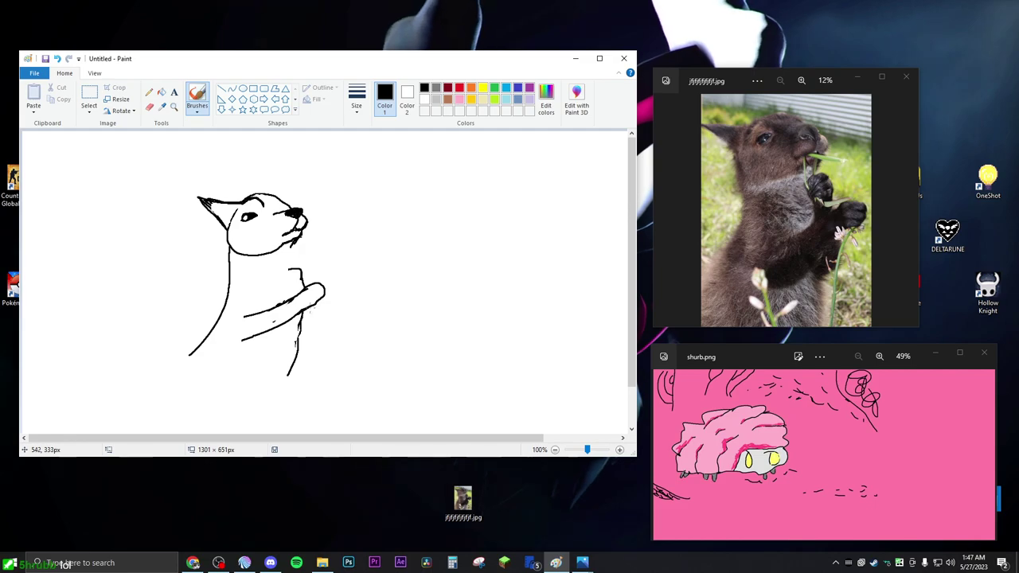
- Draw a curved shape beneath the front paw beside the belly line, and complete the raised paw with a rounded tip
{"action": "left_click_drag", "start_coordinate": [312, 309], "coordinate": [299, 336]}
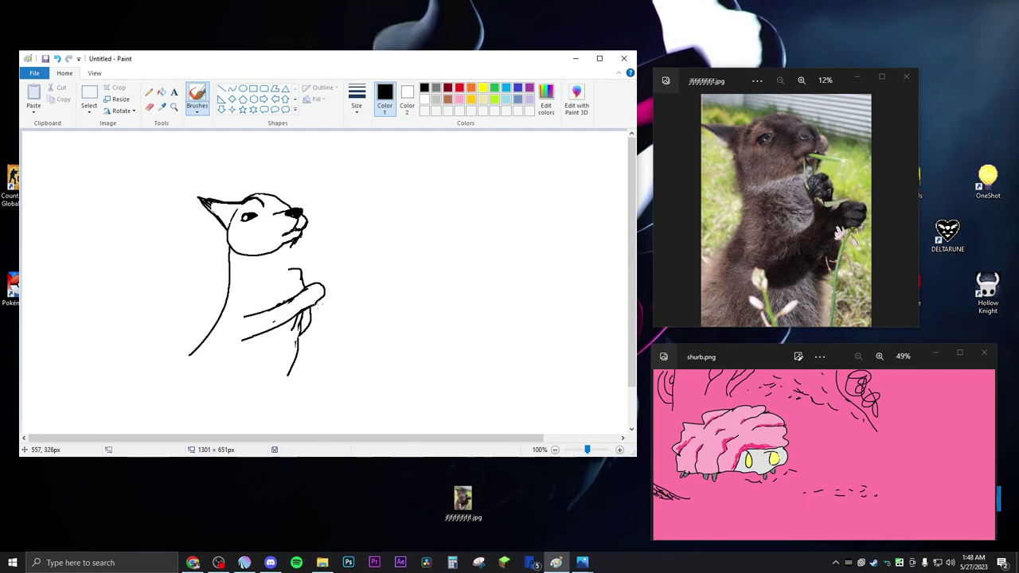
{"action": "mouse_move", "coordinate": [303, 275]}
{"action": "left_mouse_down"}
{"action": "mouse_move", "coordinate": [288, 260]}
{"action": "mouse_move", "coordinate": [278, 271]}
{"action": "mouse_move", "coordinate": [291, 294]}
{"action": "left_mouse_up"}
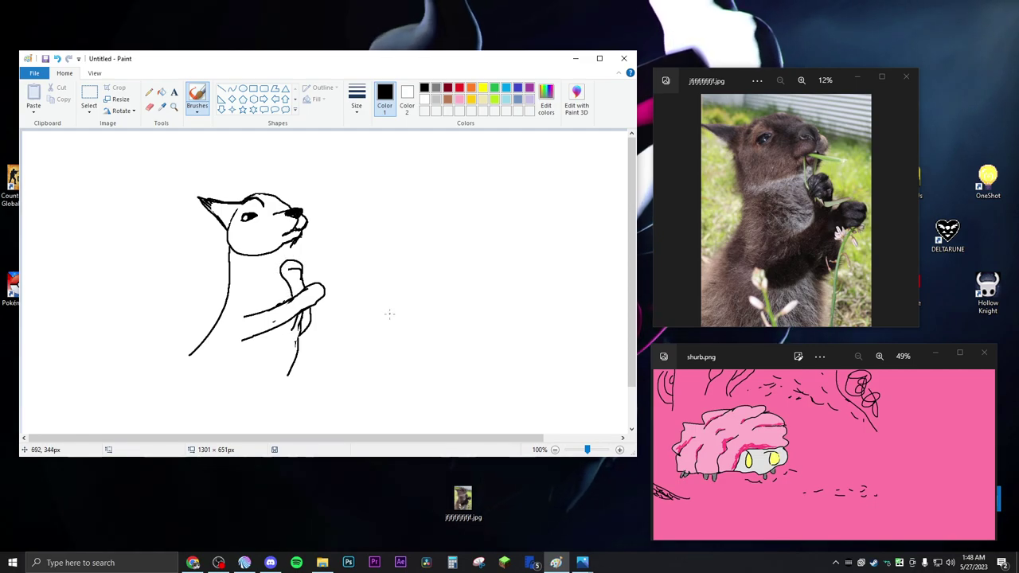
{"action": "key", "text": "ctrl+z"}
{"action": "key", "text": "ctrl+z"}
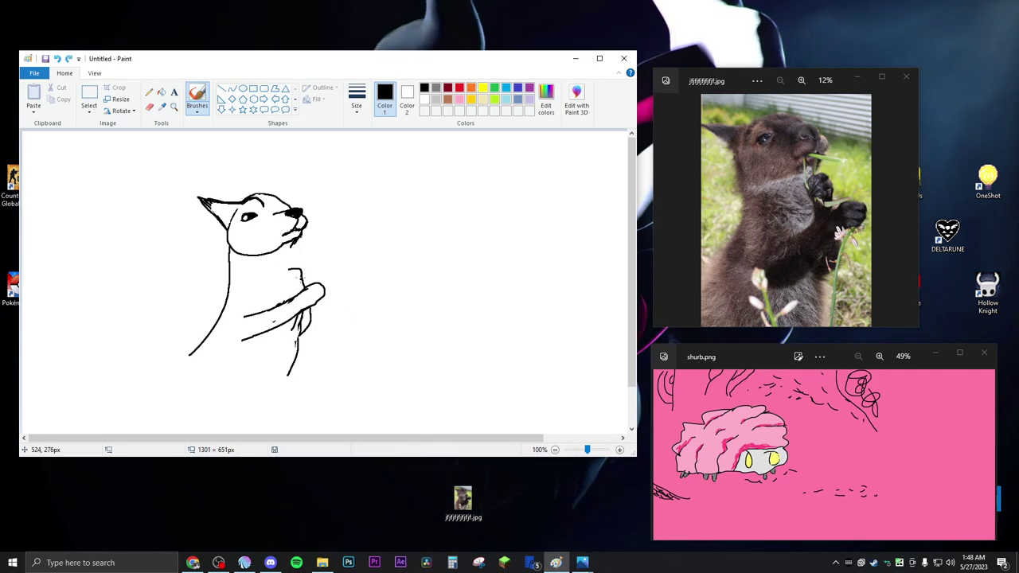
{"action": "left_click_drag", "start_coordinate": [287, 264], "coordinate": [289, 293]}
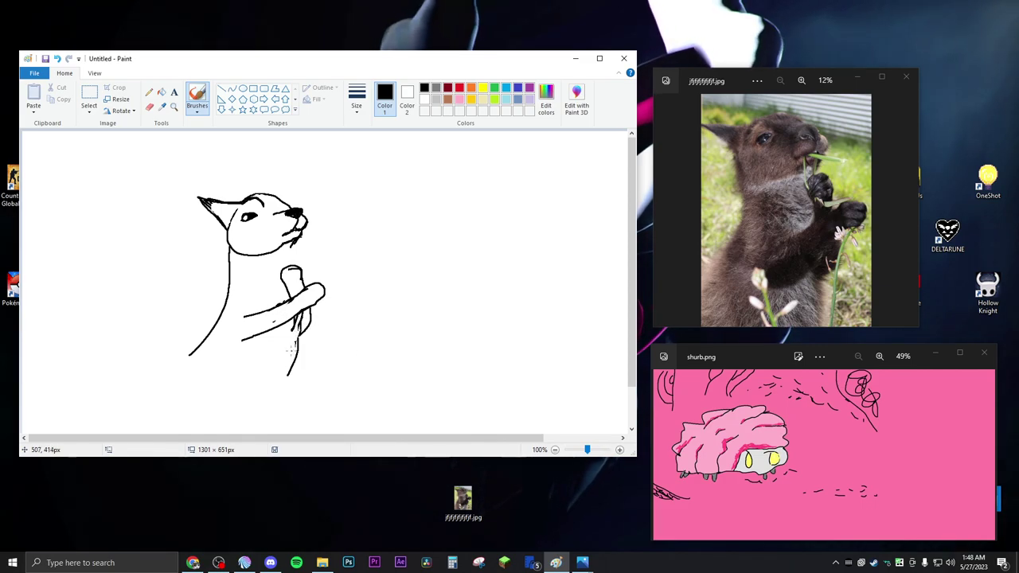
- Erase the stray strokes between the front arm and the belly line, and return to the brush
{"action": "left_click", "coordinate": [150, 107]}
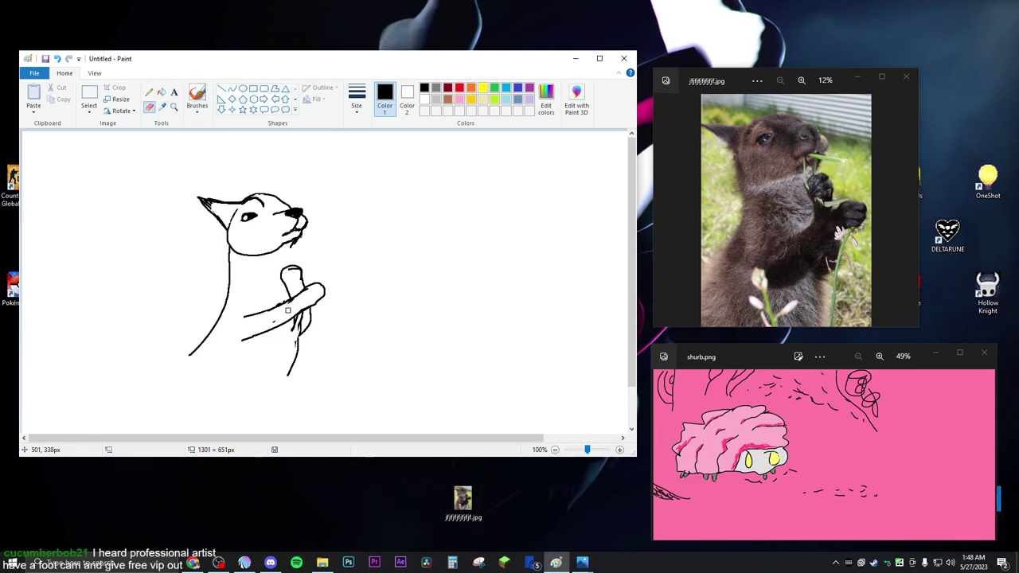
{"action": "left_click_drag", "start_coordinate": [296, 329], "coordinate": [305, 314]}
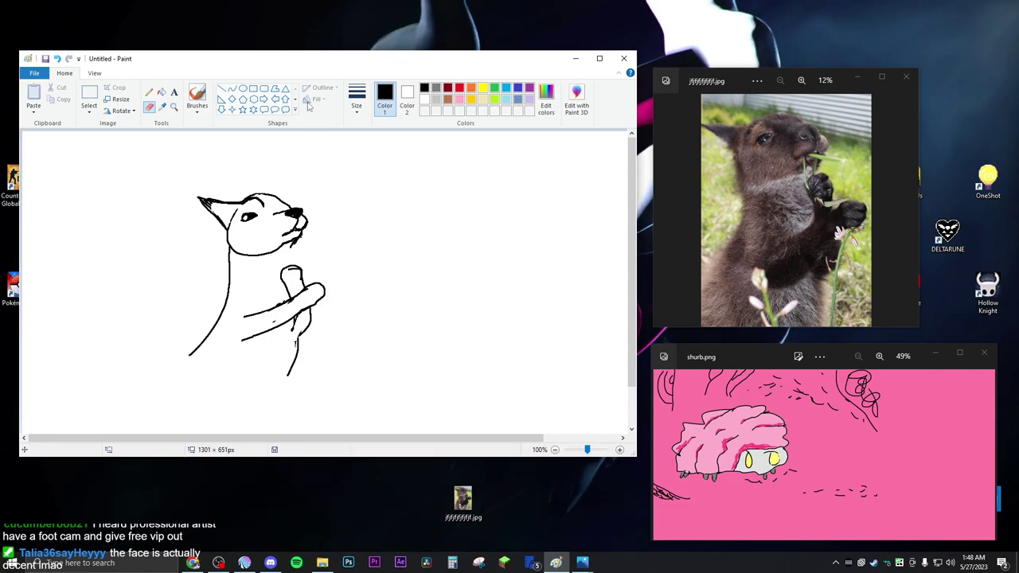
{"action": "left_click", "coordinate": [197, 99]}
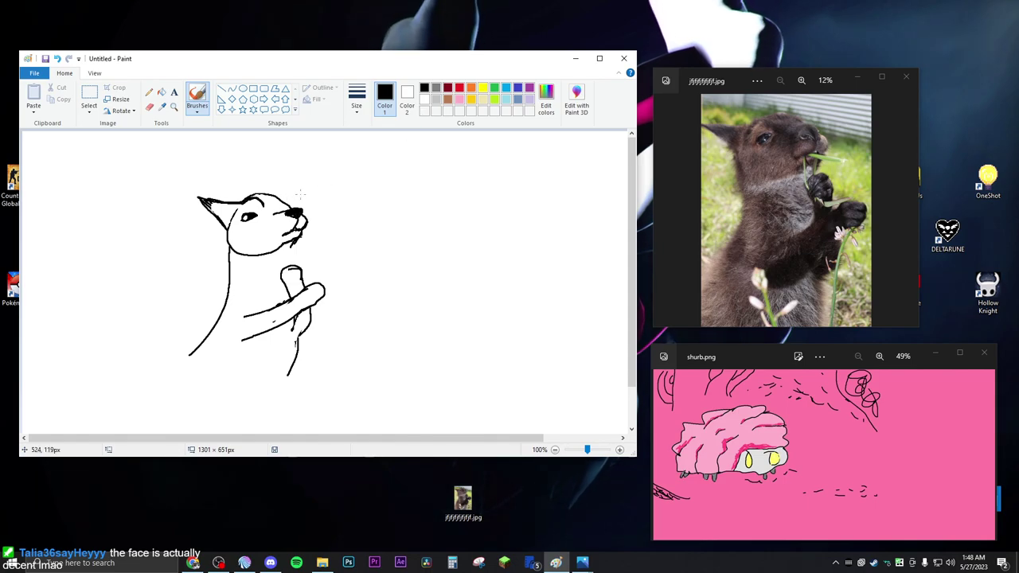
{"action": "left_click_drag", "start_coordinate": [253, 192], "coordinate": [270, 194]}
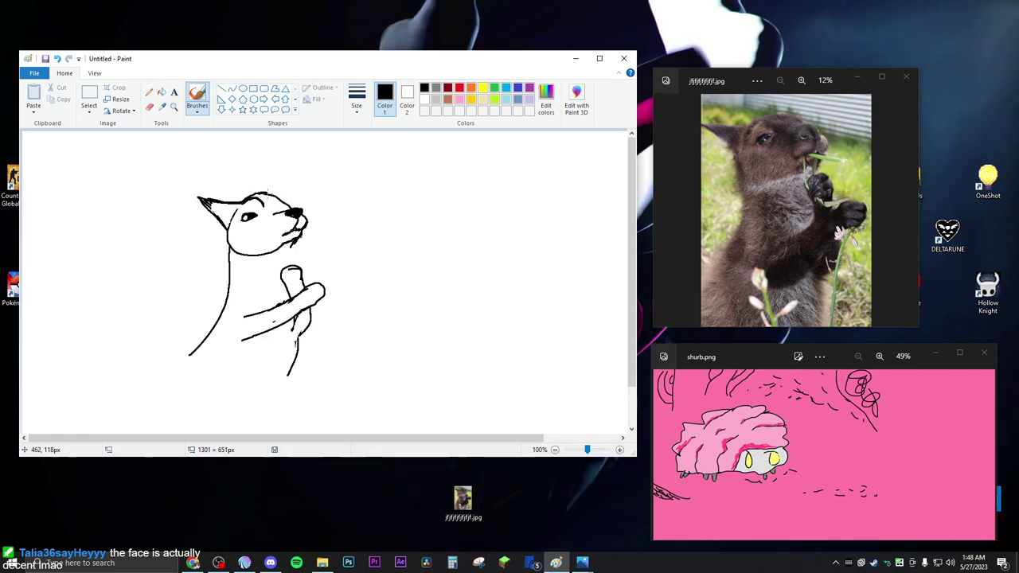
{"action": "key", "text": "ctrl+z"}
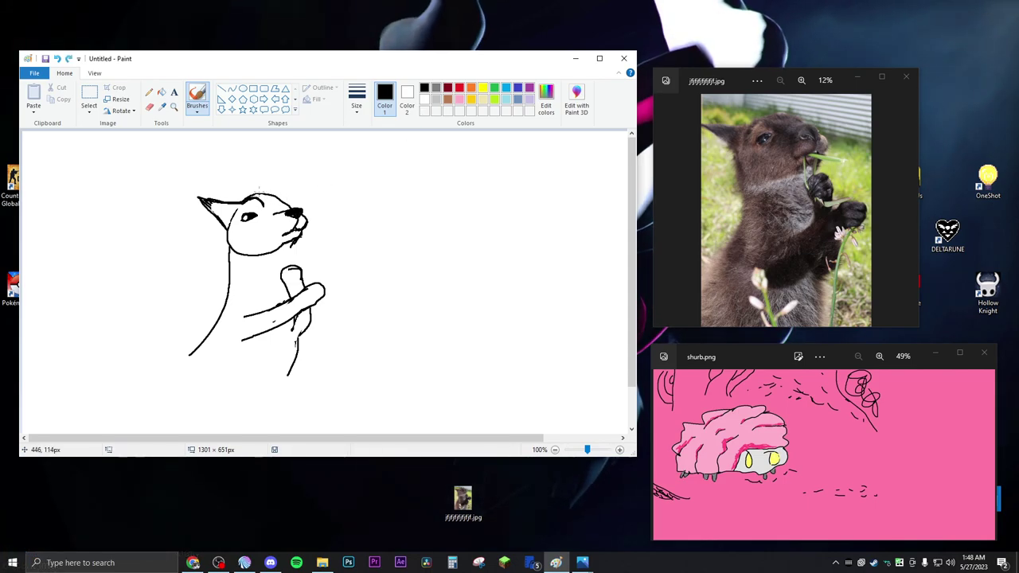
{"action": "left_click_drag", "start_coordinate": [255, 195], "coordinate": [272, 193]}
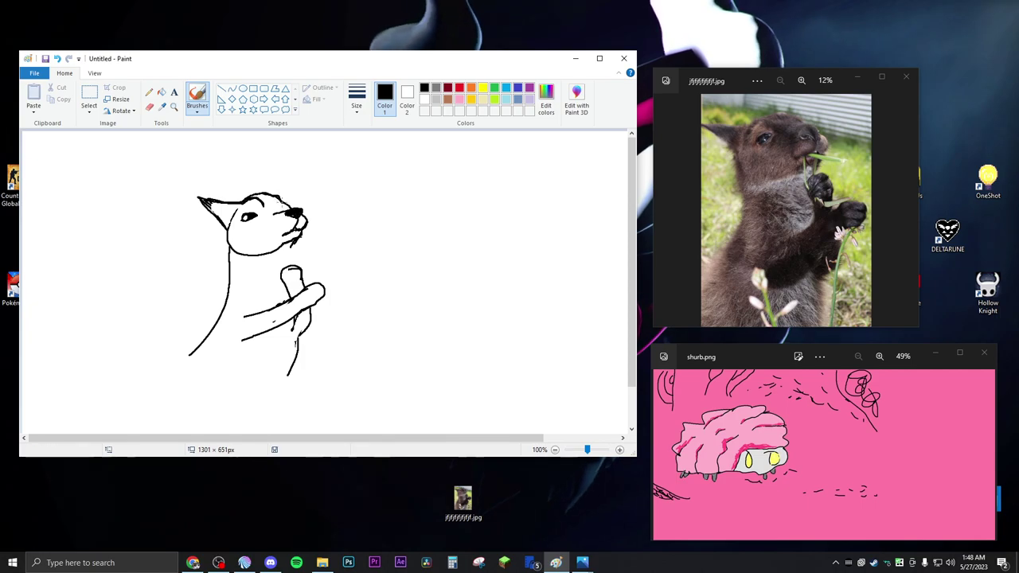
{"action": "left_click_drag", "start_coordinate": [273, 194], "coordinate": [282, 201]}
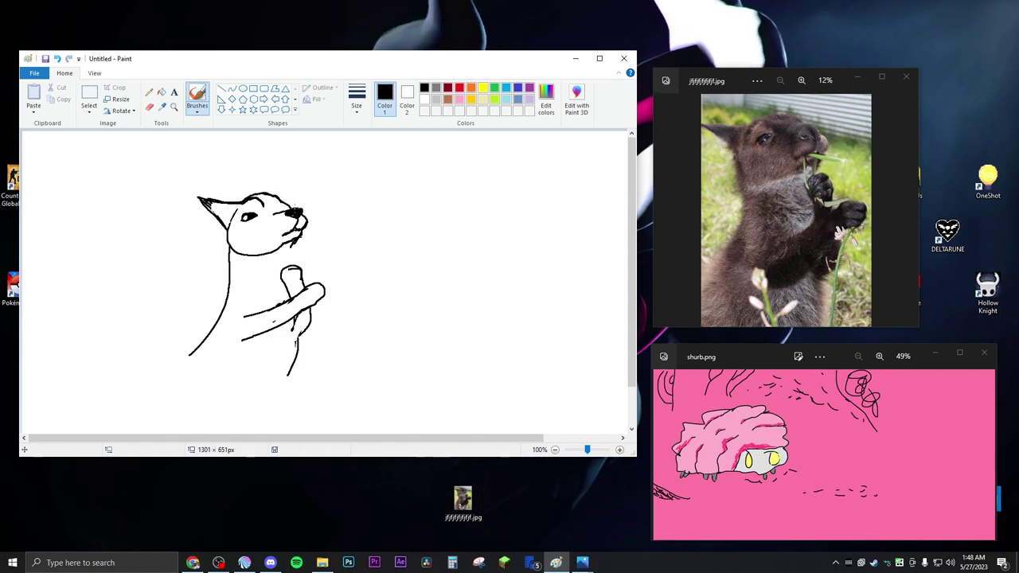
{"action": "key", "text": "ctrl+z"}
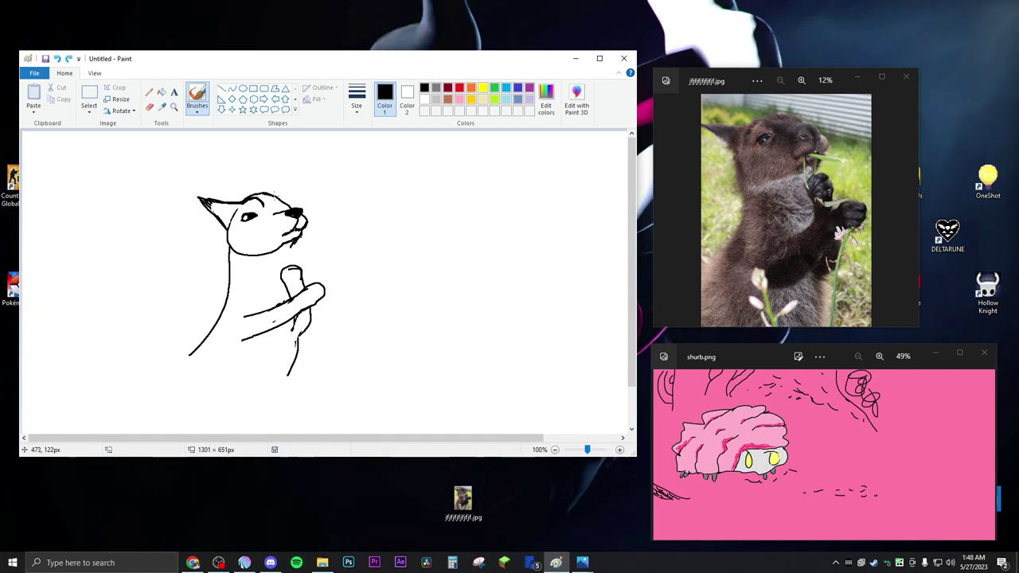
{"action": "left_click_drag", "start_coordinate": [285, 199], "coordinate": [272, 194]}
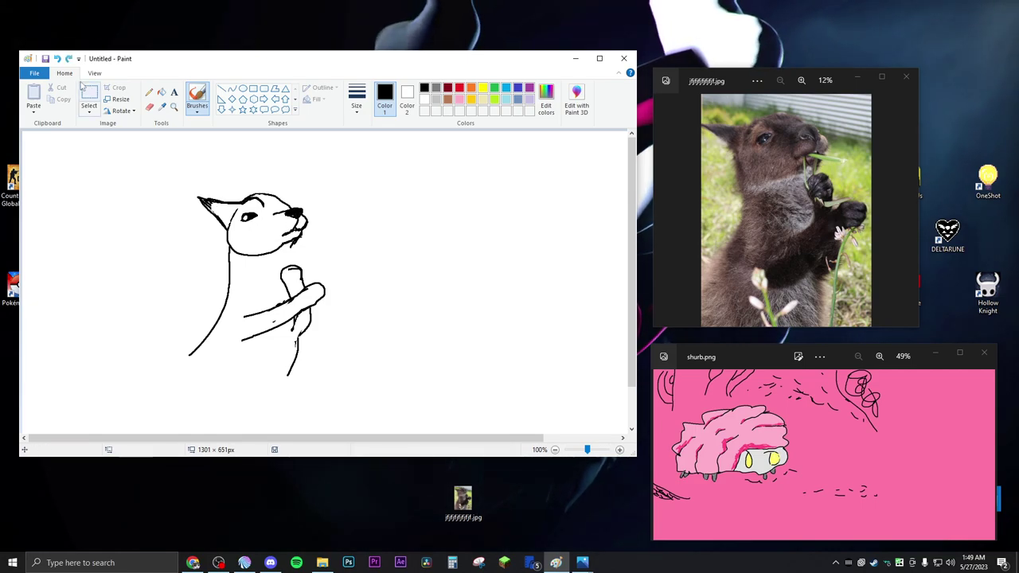
{"action": "left_click", "coordinate": [68, 60]}
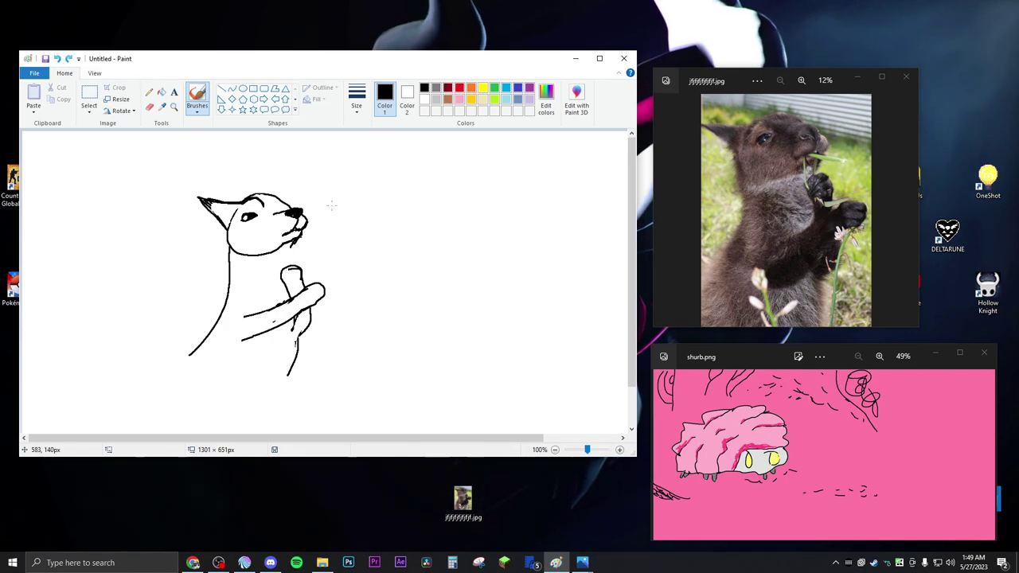
{"action": "left_click_drag", "start_coordinate": [262, 195], "coordinate": [271, 194]}
{"action": "key", "text": "ctrl+z"}
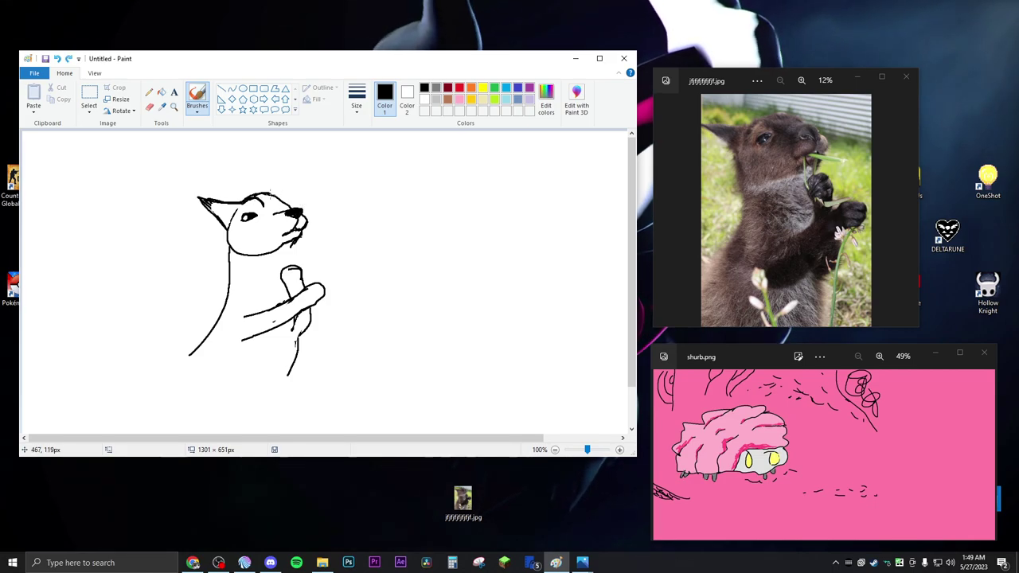
{"action": "key", "text": "ctrl+z"}
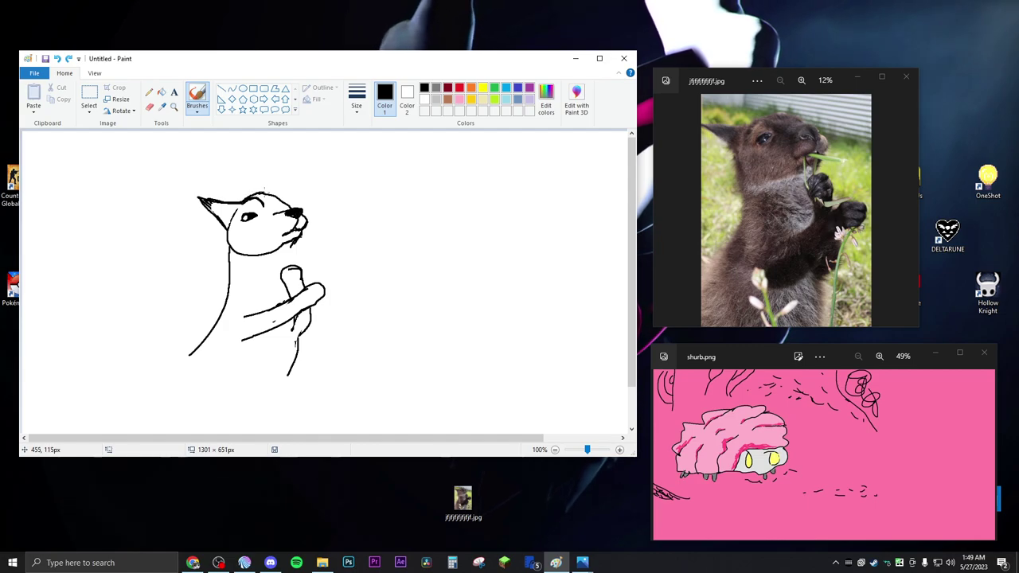
- Thicken the outline across the top of the head with a short black brush stroke
{"action": "left_click_drag", "start_coordinate": [267, 194], "coordinate": [276, 198]}
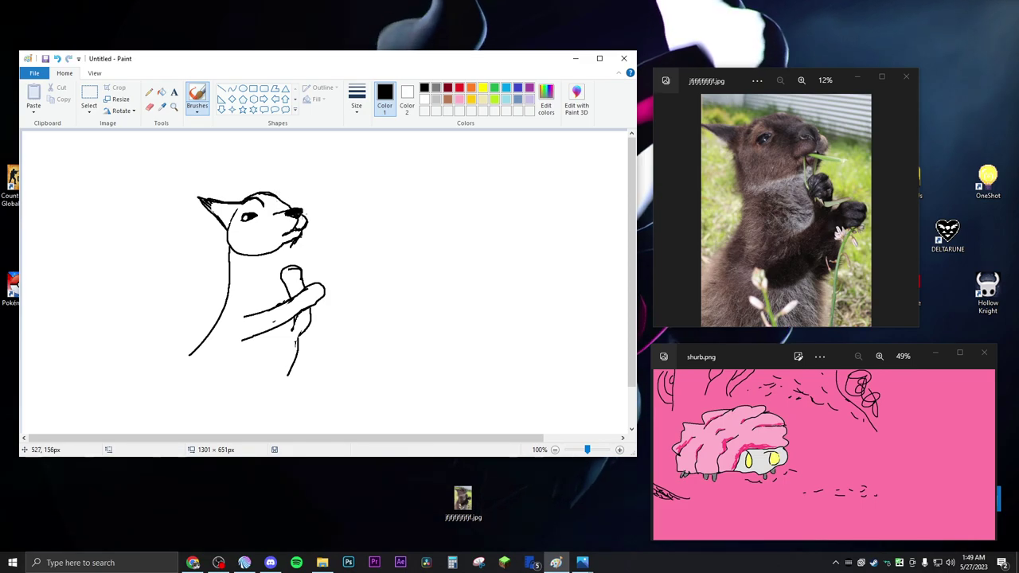
{"action": "left_click", "coordinate": [148, 106]}
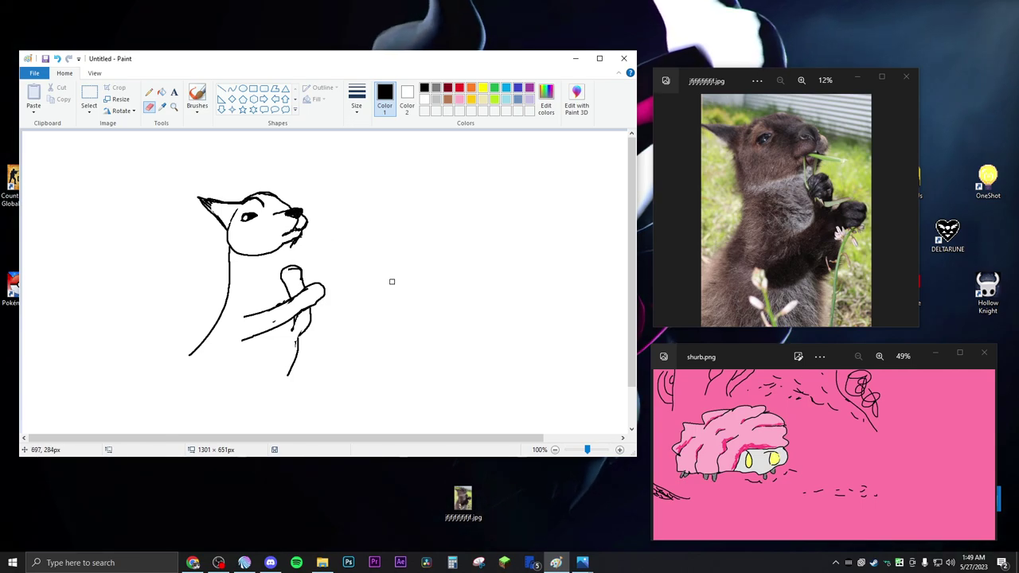
{"action": "left_click", "coordinate": [197, 94]}
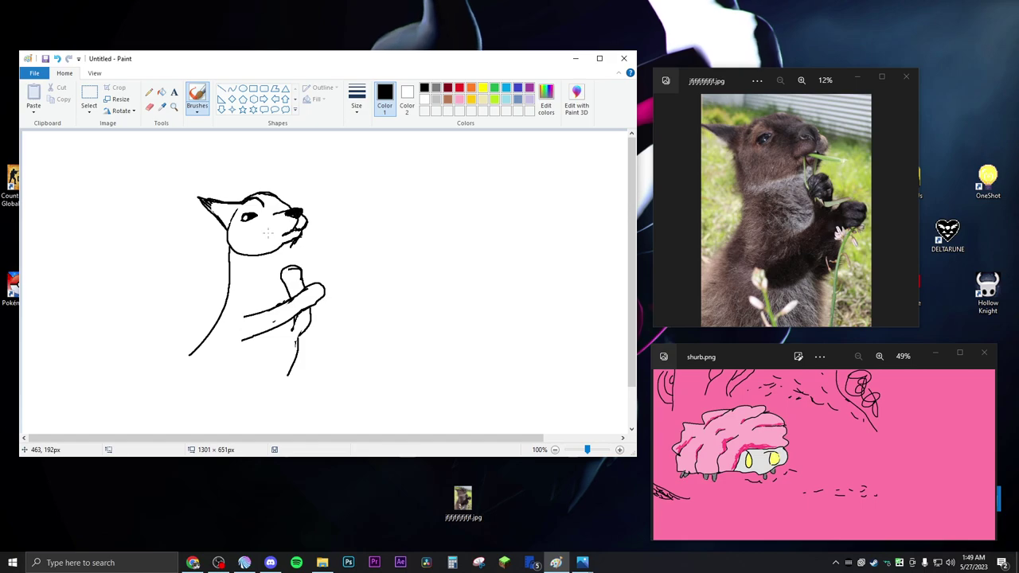
- Extend the ear outward to a longer point and fill its tip with black brush strokes
{"action": "left_click_drag", "start_coordinate": [193, 197], "coordinate": [212, 212]}
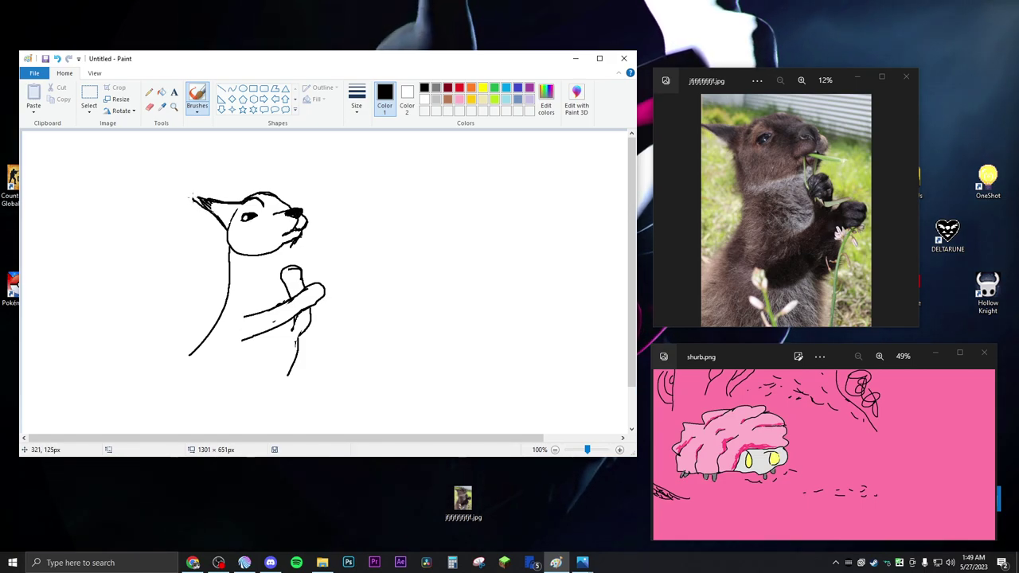
{"action": "left_click_drag", "start_coordinate": [199, 205], "coordinate": [199, 200]}
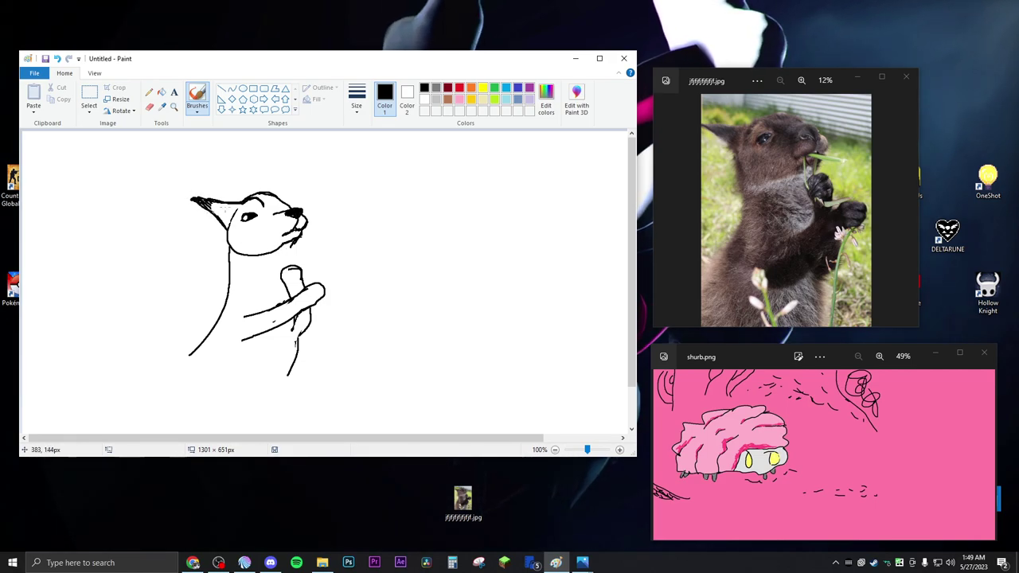
{"action": "left_click_drag", "start_coordinate": [187, 197], "coordinate": [188, 195]}
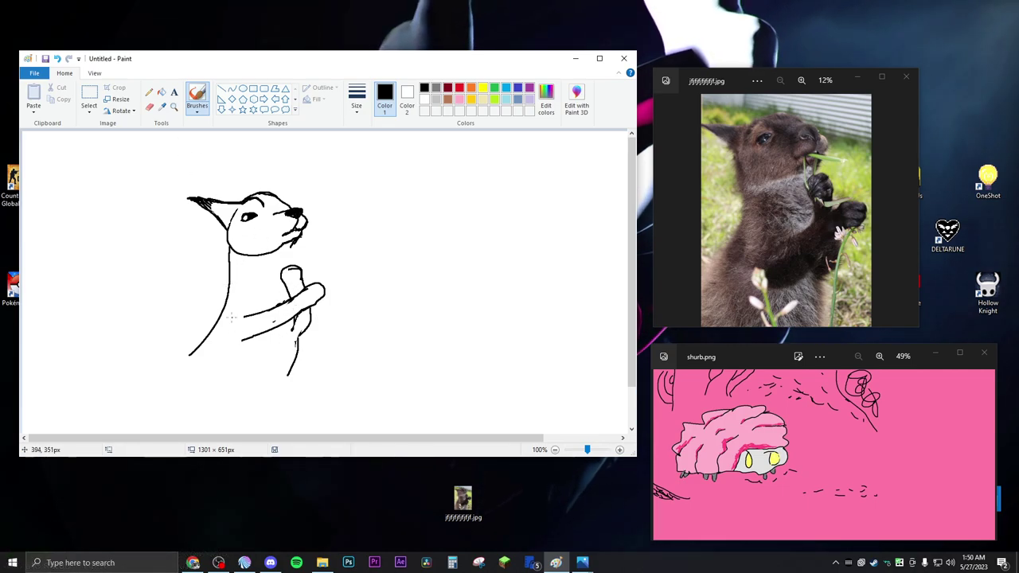
- Thicken the lower back line and extend it downward, and add black strokes along the front arm's upper and lower edges
{"action": "mouse_move", "coordinate": [224, 306]}
{"action": "left_mouse_down"}
{"action": "mouse_move", "coordinate": [186, 369]}
{"action": "mouse_move", "coordinate": [208, 333]}
{"action": "left_mouse_up"}
{"action": "key", "text": "ctrl+z"}
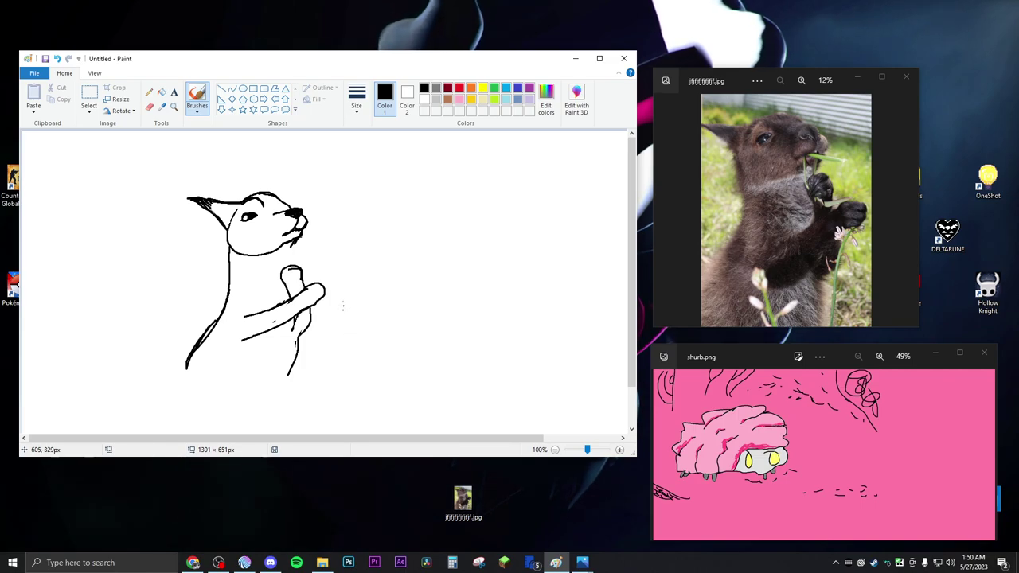
{"action": "left_click_drag", "start_coordinate": [244, 344], "coordinate": [292, 320]}
{"action": "left_click_drag", "start_coordinate": [246, 347], "coordinate": [286, 331]}
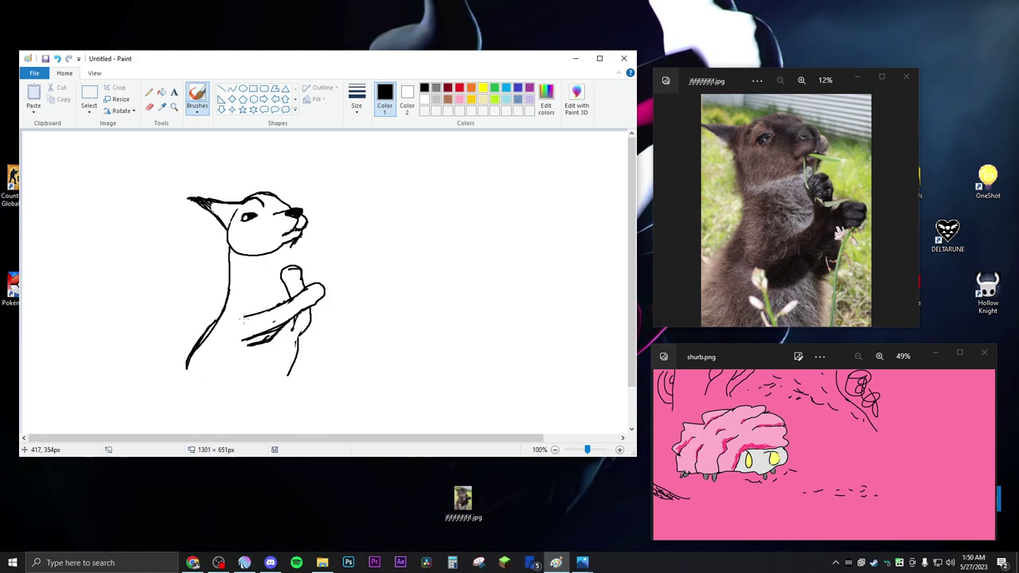
{"action": "left_click_drag", "start_coordinate": [247, 318], "coordinate": [271, 309]}
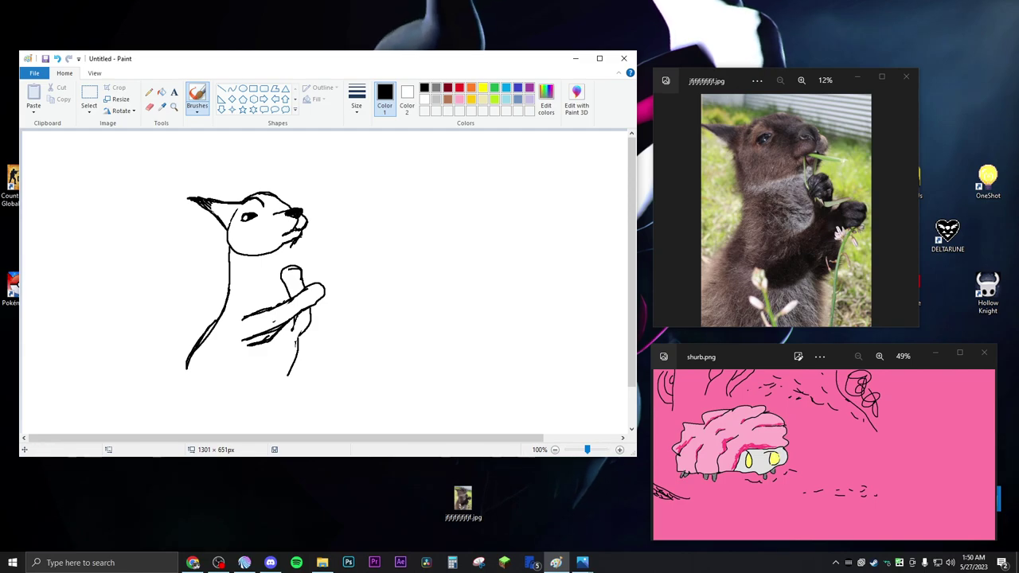
{"action": "left_click", "coordinate": [192, 563]}
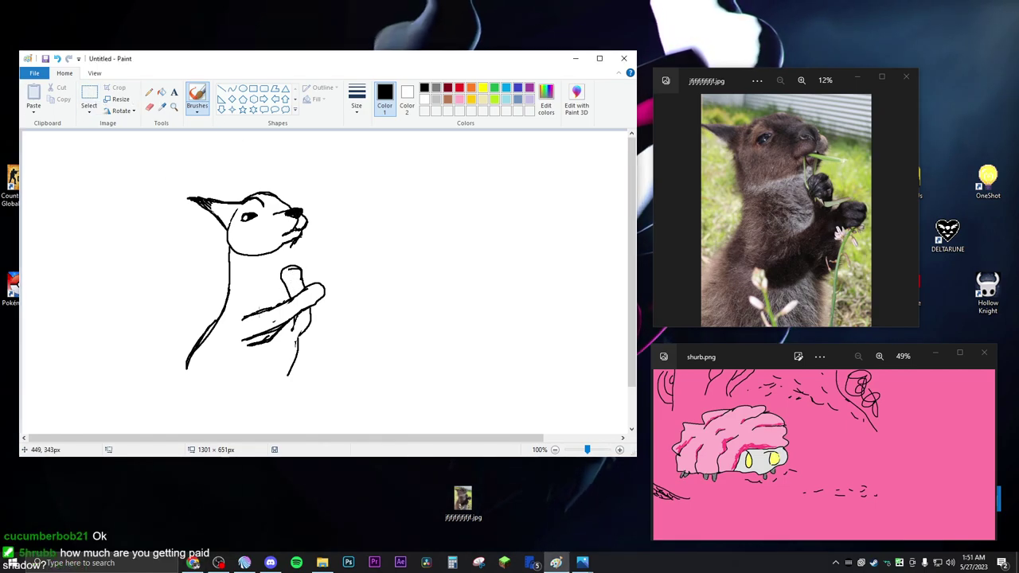
- Outline both arms and paws with a free-form selection and move them up to just beneath the chin
{"action": "left_click", "coordinate": [90, 98]}
{"action": "left_click", "coordinate": [89, 113]}
{"action": "left_click", "coordinate": [112, 149]}
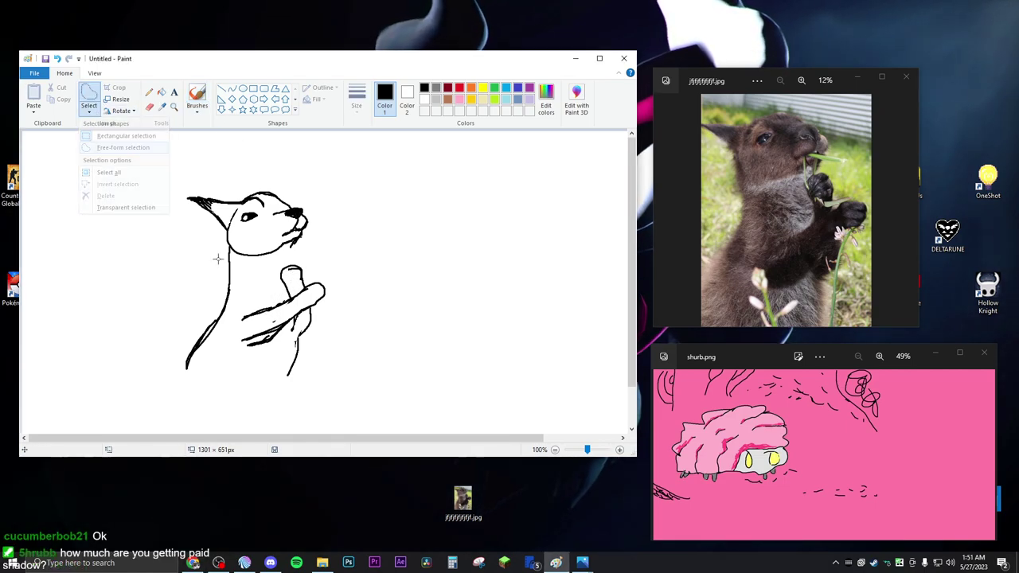
{"action": "mouse_move", "coordinate": [284, 264]}
{"action": "left_mouse_down"}
{"action": "mouse_move", "coordinate": [236, 323]}
{"action": "mouse_move", "coordinate": [239, 347]}
{"action": "mouse_move", "coordinate": [306, 338]}
{"action": "mouse_move", "coordinate": [327, 325]}
{"action": "mouse_move", "coordinate": [336, 291]}
{"action": "mouse_move", "coordinate": [320, 271]}
{"action": "mouse_move", "coordinate": [285, 264]}
{"action": "left_mouse_up"}
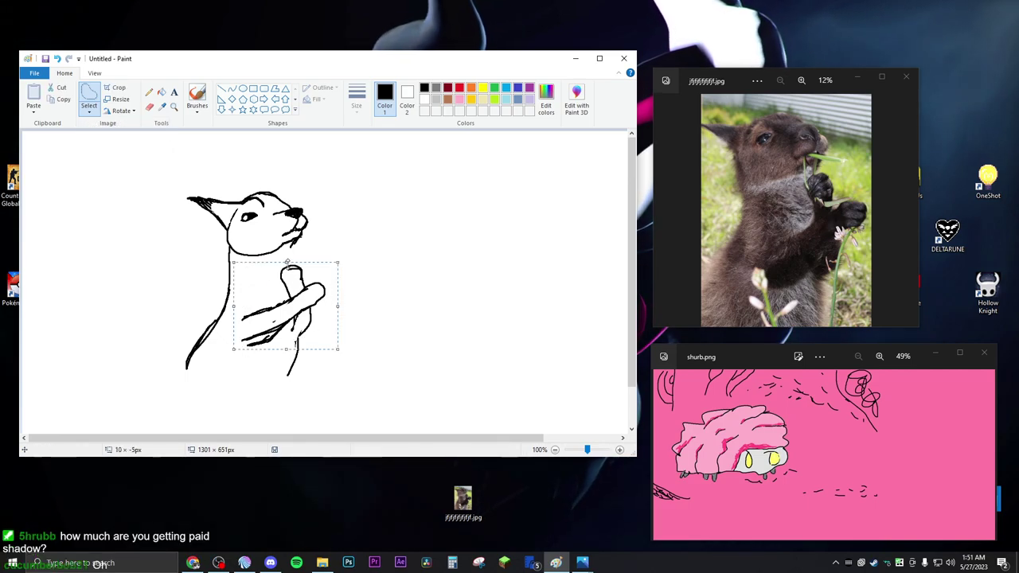
{"action": "left_click_drag", "start_coordinate": [318, 324], "coordinate": [304, 278]}
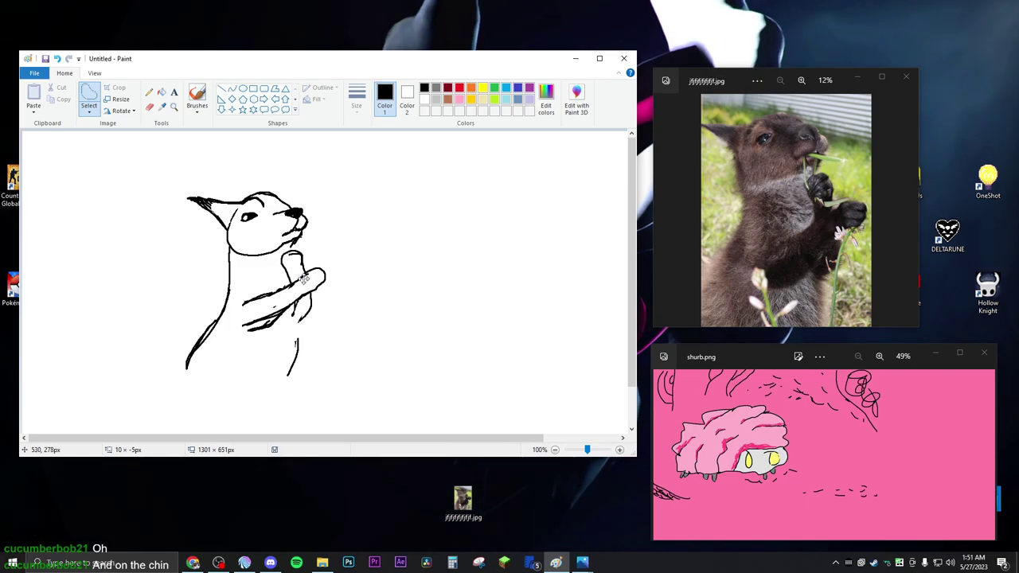
{"action": "left_click_drag", "start_coordinate": [304, 278], "coordinate": [305, 276]}
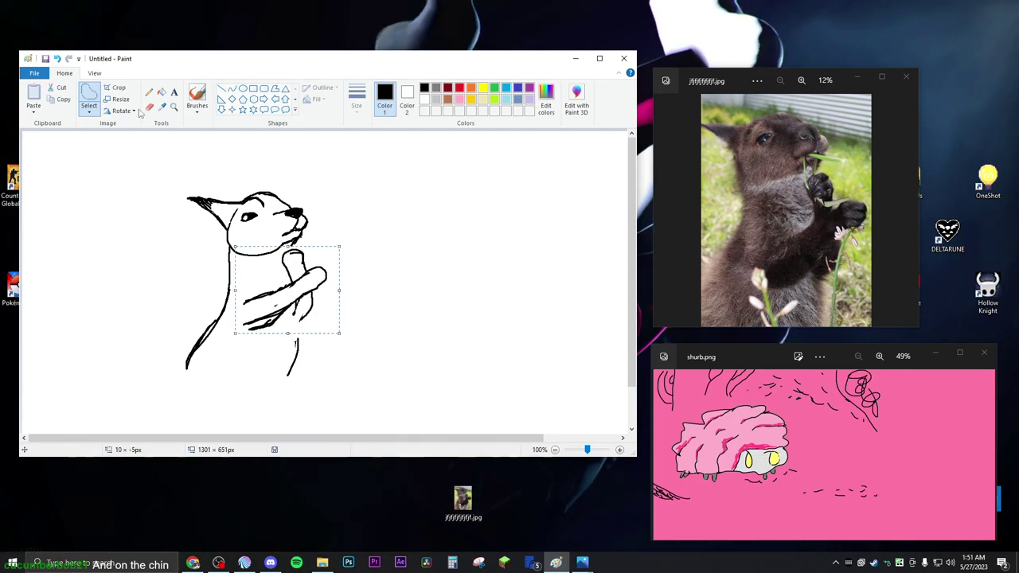
{"action": "left_click", "coordinate": [197, 96]}
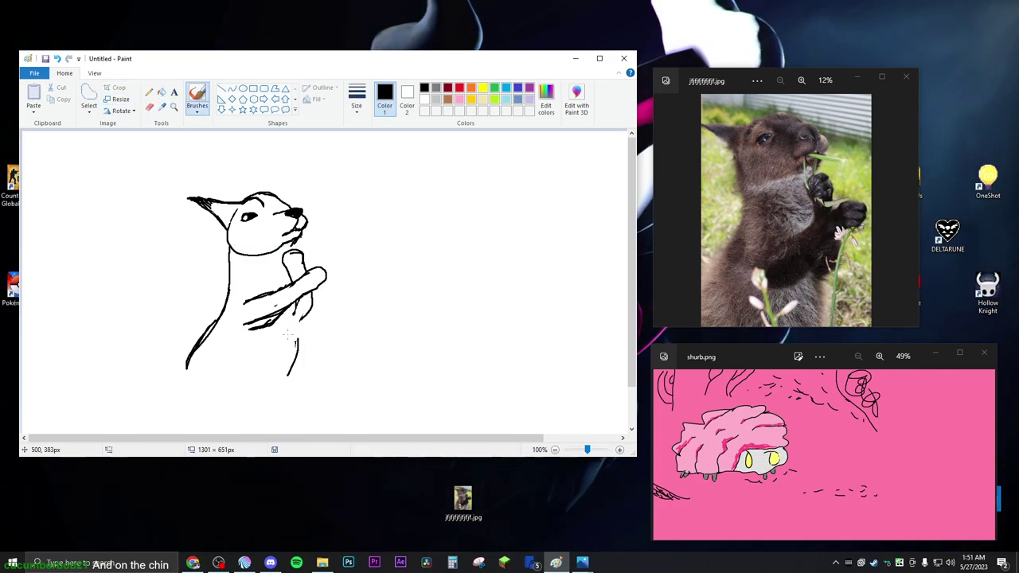
- Erase the stray inner line along the underside of the front arm
{"action": "left_click", "coordinate": [149, 107]}
{"action": "left_click_drag", "start_coordinate": [244, 325], "coordinate": [259, 319]}
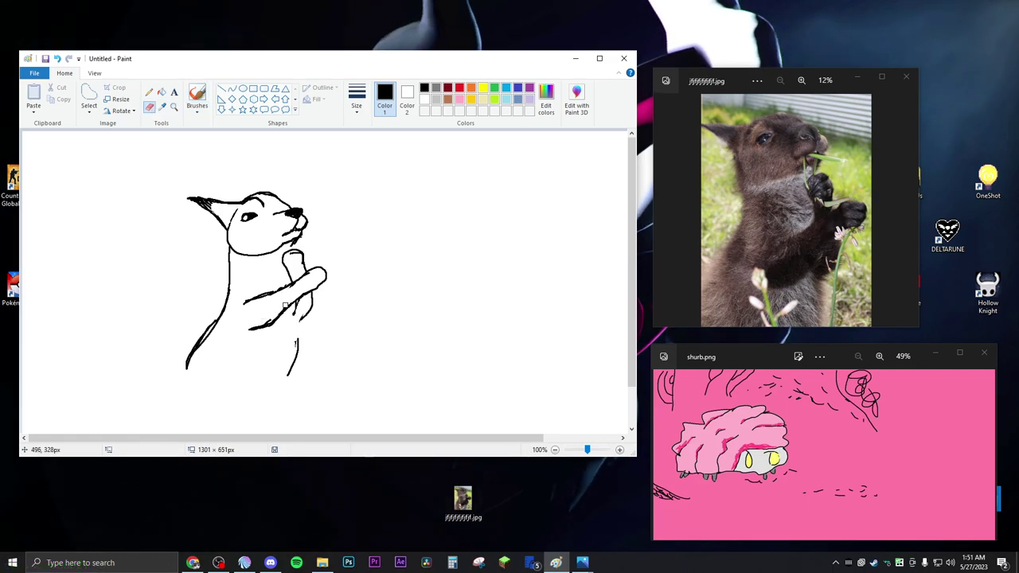
- Redraw the front paw with a larger, blockier black outline and erase the old paw line inside it
{"action": "left_click", "coordinate": [197, 99]}
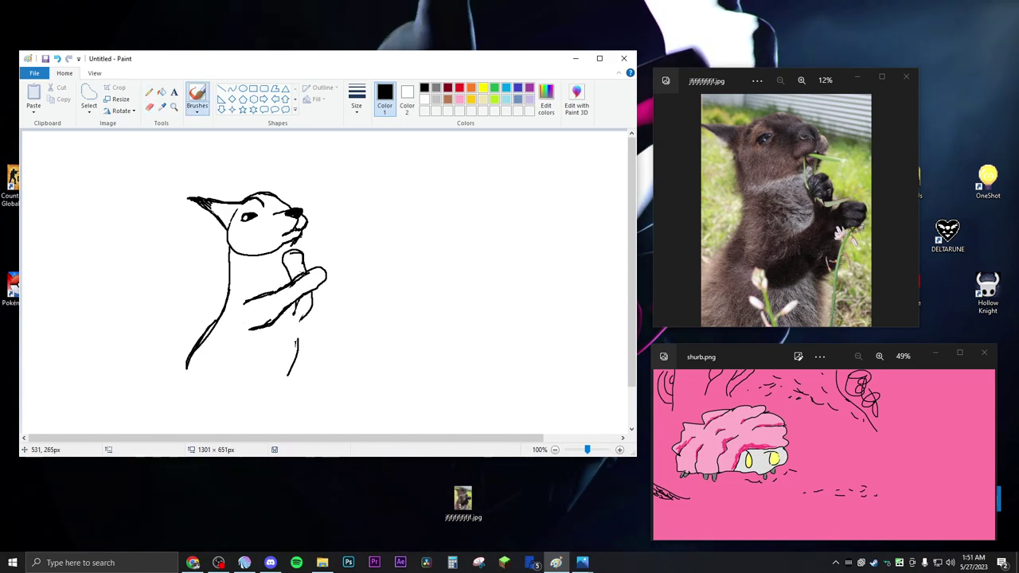
{"action": "mouse_move", "coordinate": [298, 270]}
{"action": "left_mouse_down"}
{"action": "mouse_move", "coordinate": [334, 274]}
{"action": "mouse_move", "coordinate": [315, 291]}
{"action": "mouse_move", "coordinate": [328, 290]}
{"action": "mouse_move", "coordinate": [330, 274]}
{"action": "left_mouse_up"}
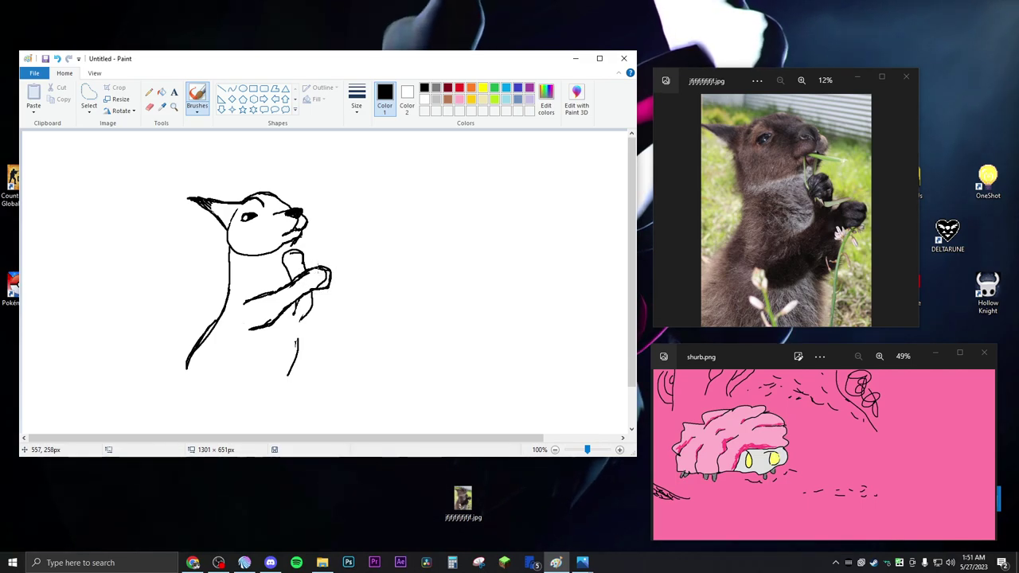
{"action": "left_click", "coordinate": [150, 107]}
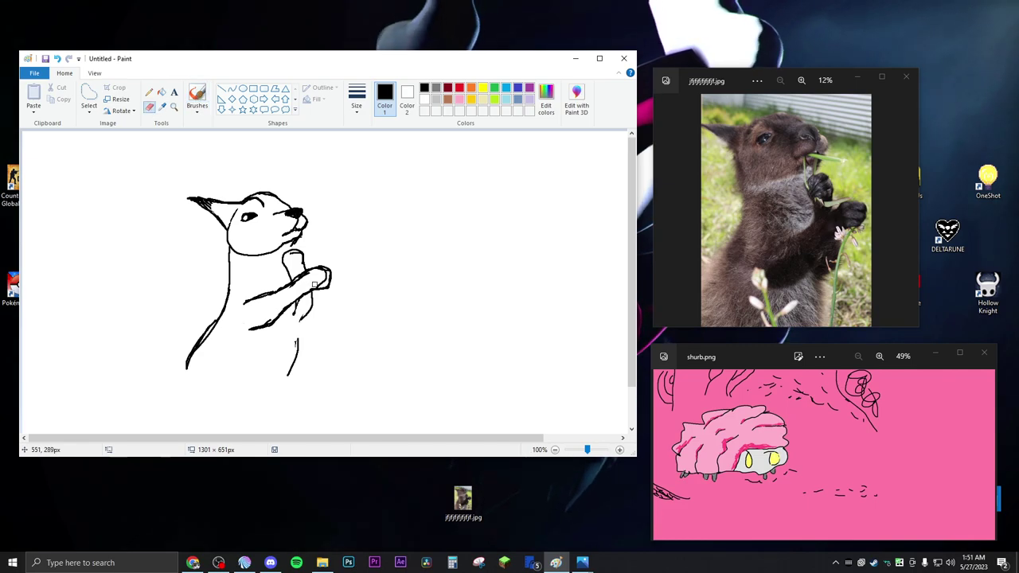
{"action": "mouse_move", "coordinate": [316, 285]}
{"action": "left_mouse_down"}
{"action": "mouse_move", "coordinate": [323, 274]}
{"action": "mouse_move", "coordinate": [289, 290]}
{"action": "mouse_move", "coordinate": [304, 312]}
{"action": "left_mouse_up"}
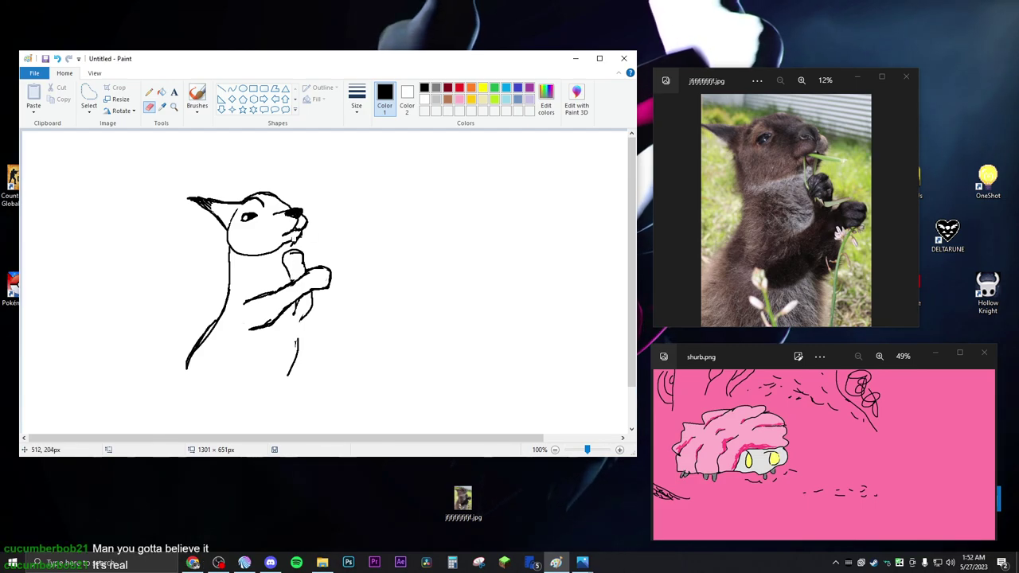
- Set the eraser to its thickest size and the brush to its second-thinnest line size
{"action": "left_click", "coordinate": [357, 100]}
{"action": "left_click", "coordinate": [380, 192]}
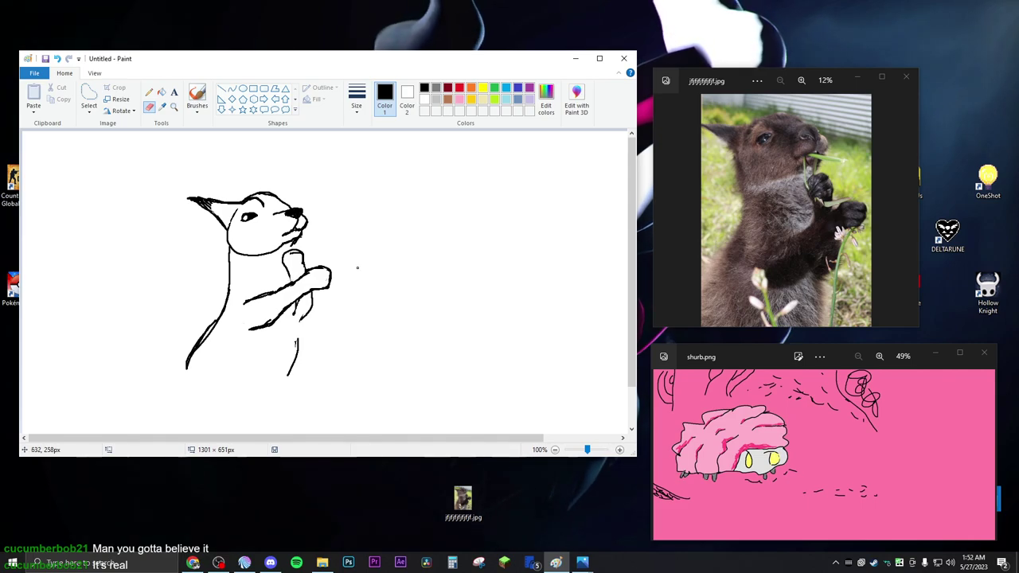
{"action": "left_click", "coordinate": [197, 96]}
{"action": "left_click", "coordinate": [357, 100]}
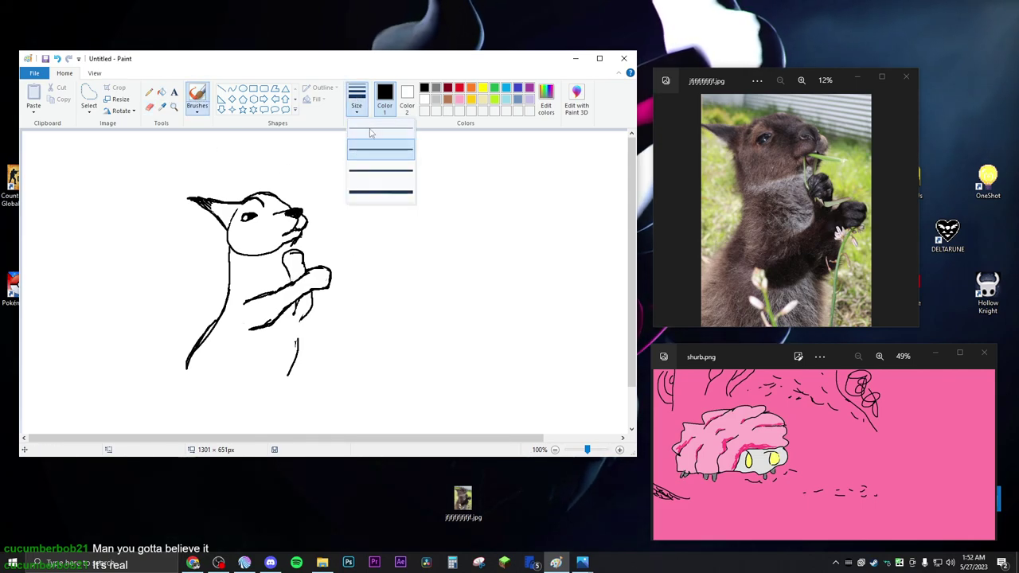
{"action": "left_click", "coordinate": [375, 153]}
{"action": "left_click", "coordinate": [357, 100]}
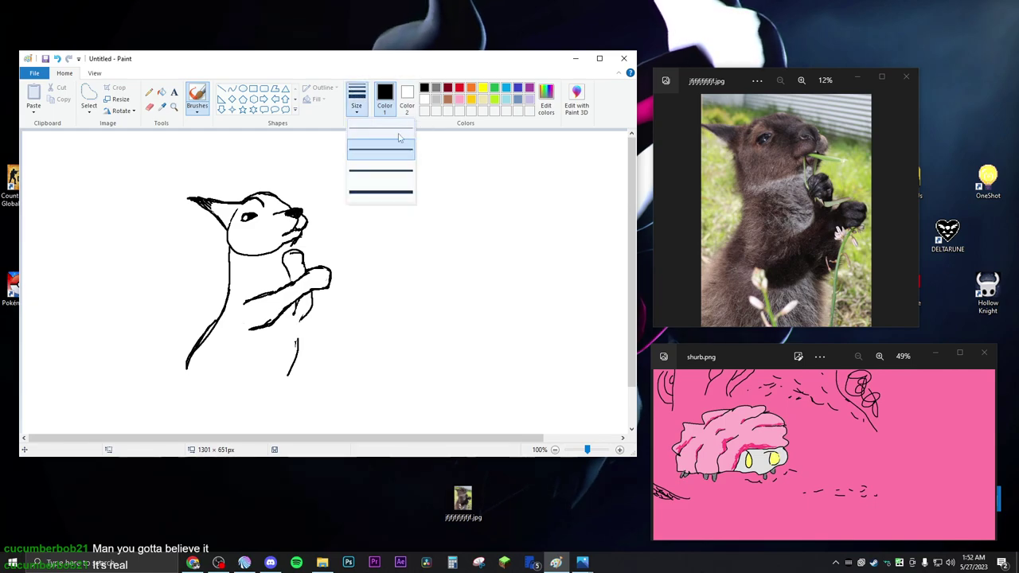
{"action": "left_click", "coordinate": [406, 145]}
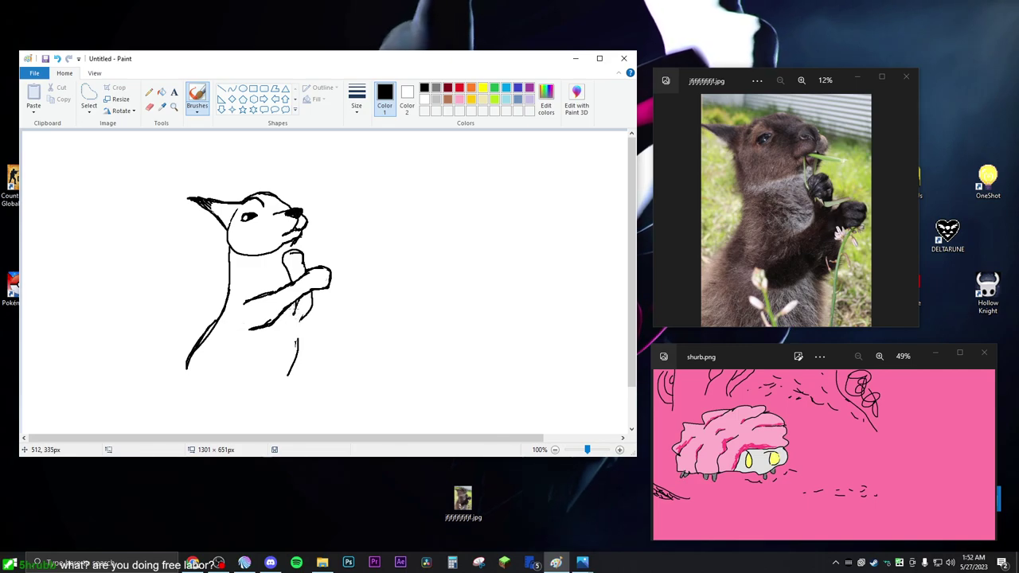
- Erase the stray short line beneath the front forearm and draw black finger lines inside both paws
{"action": "left_click", "coordinate": [148, 106]}
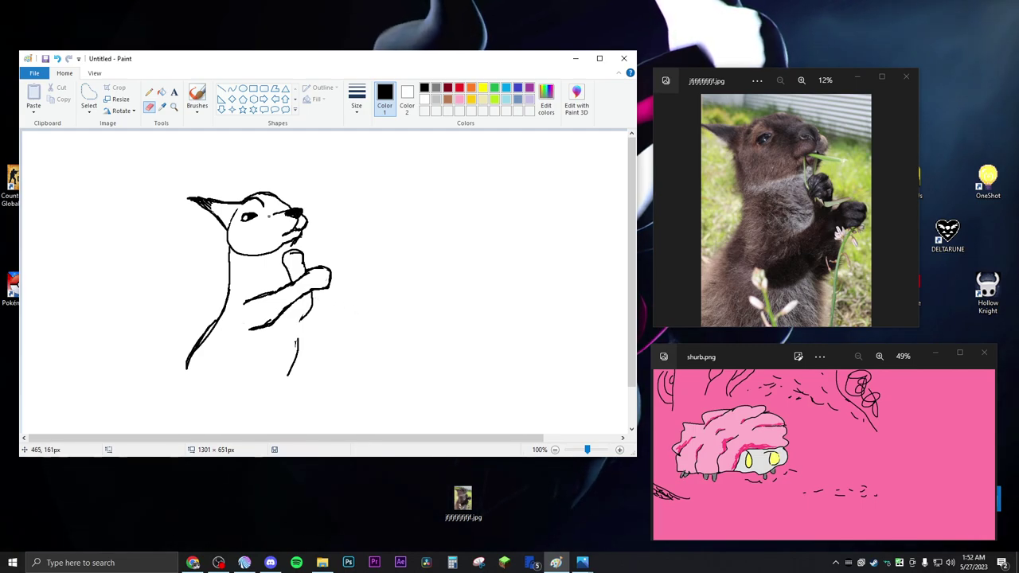
{"action": "left_click", "coordinate": [202, 95]}
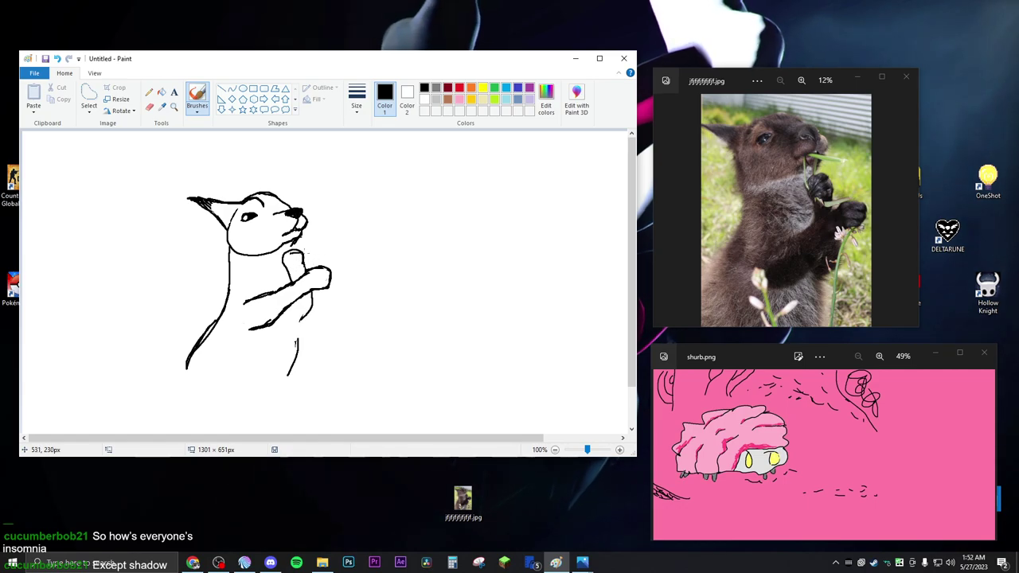
{"action": "left_click_drag", "start_coordinate": [301, 250], "coordinate": [295, 253]}
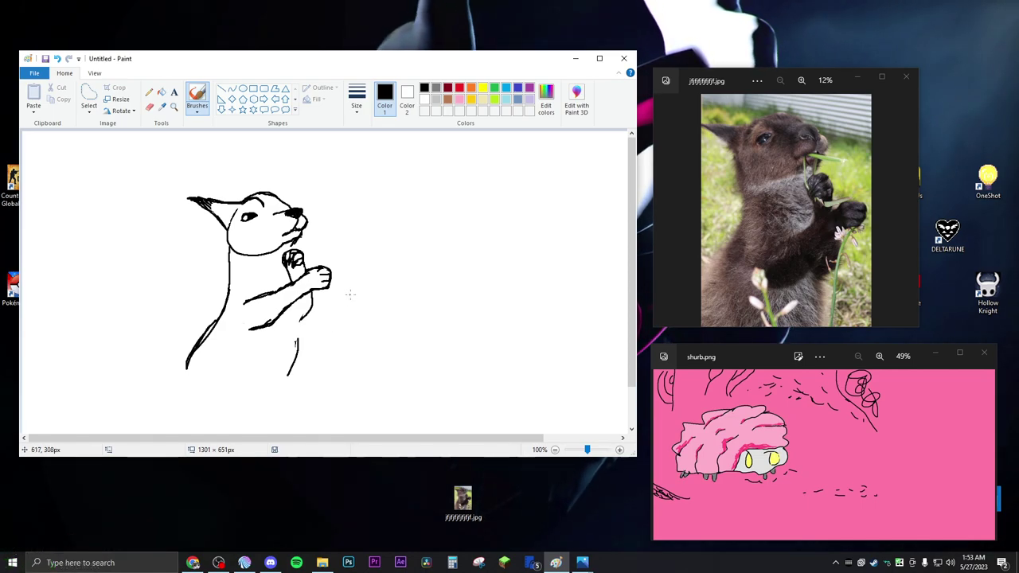
- Erase the finger line sticking out past the front paw and trim the paw's outer edge
{"action": "left_click", "coordinate": [149, 105]}
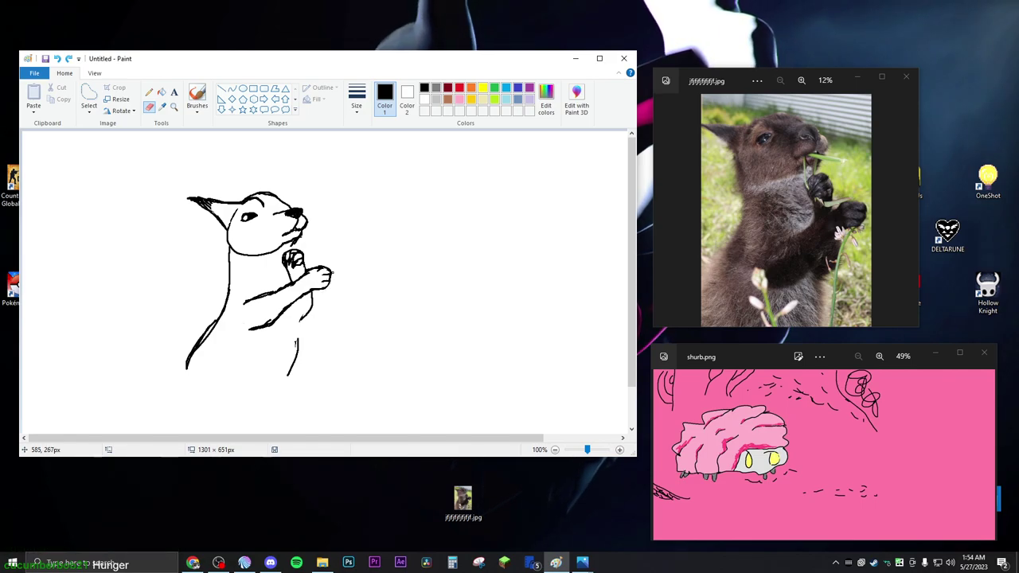
{"action": "left_click_drag", "start_coordinate": [333, 273], "coordinate": [330, 265]}
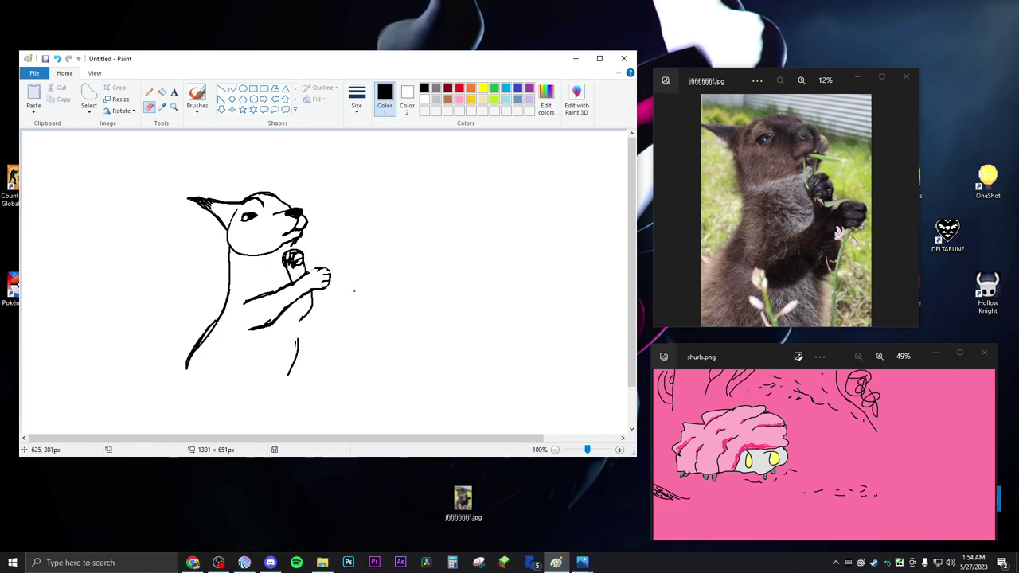
{"action": "left_click", "coordinate": [149, 91]}
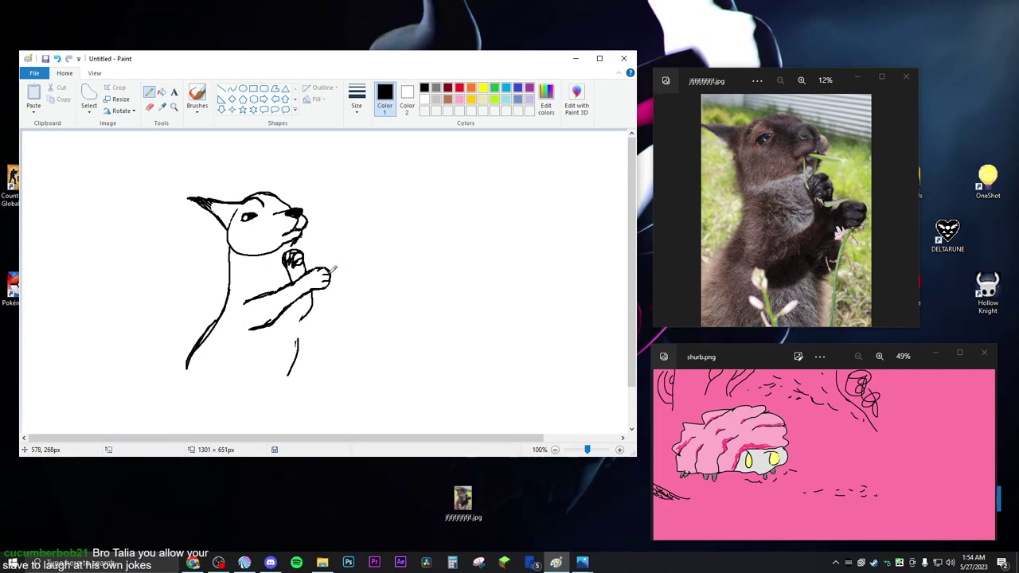
{"action": "left_click", "coordinate": [149, 105]}
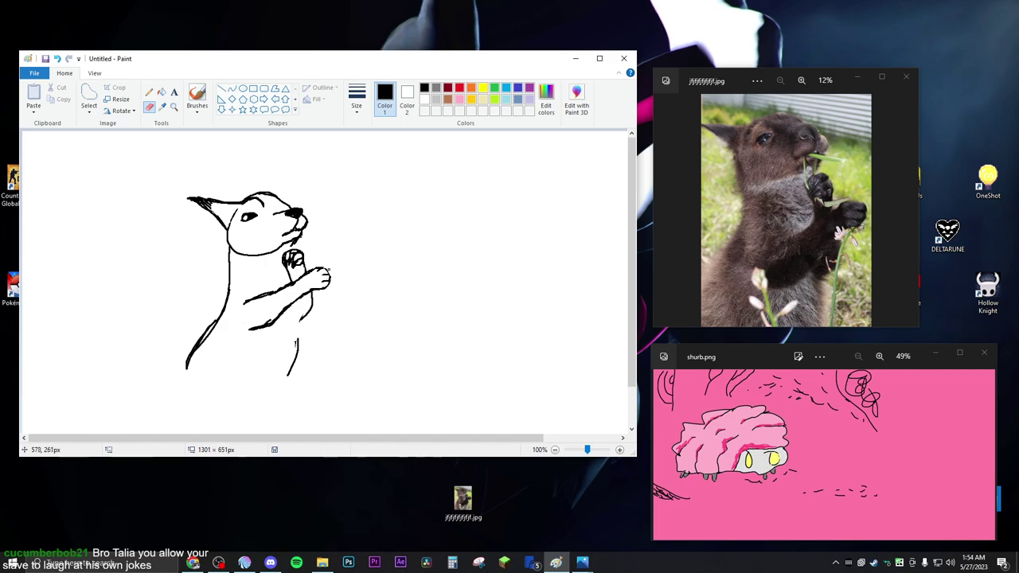
{"action": "left_click_drag", "start_coordinate": [328, 271], "coordinate": [332, 279]}
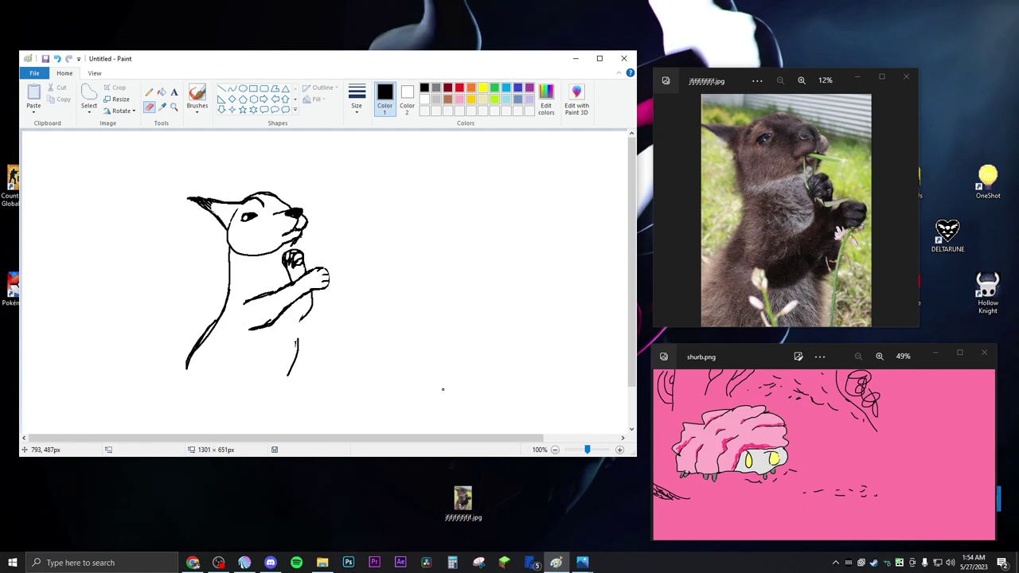
- Try a new rounded stroke along the outer edge of the front paw's fingers
{"action": "key", "text": "b"}
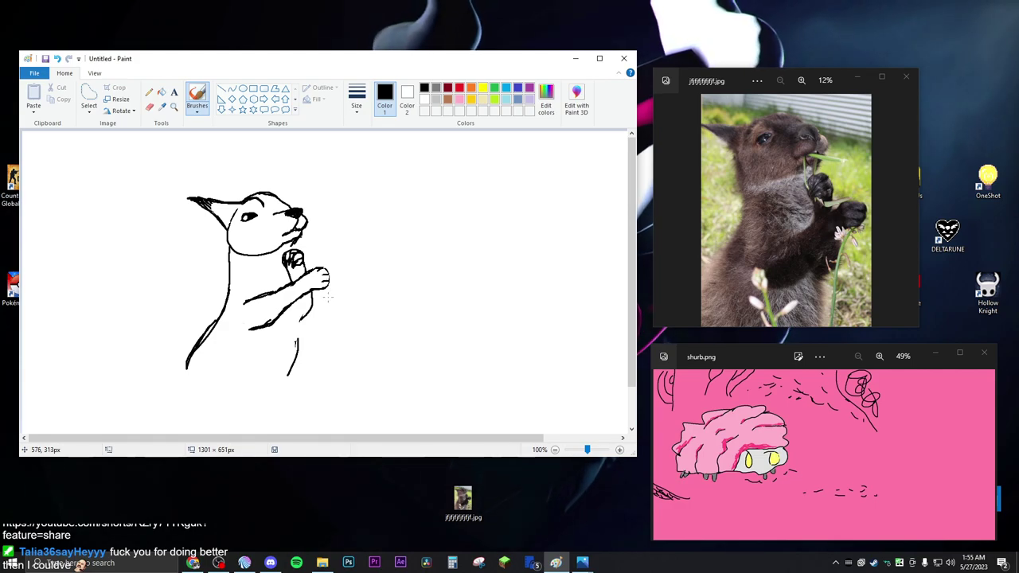
{"action": "left_click", "coordinate": [590, 449]}
{"action": "scroll", "coordinate": [409, 358], "scroll_direction": "down", "scroll_amount": 5}
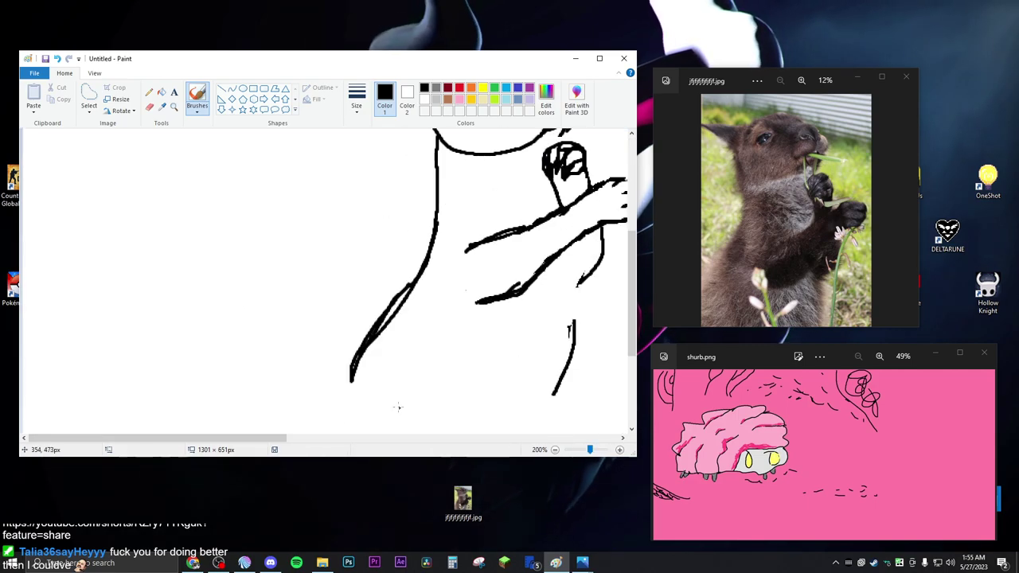
{"action": "left_click_drag", "start_coordinate": [199, 438], "coordinate": [265, 437]}
{"action": "left_click_drag", "start_coordinate": [632, 321], "coordinate": [631, 280]}
{"action": "mouse_move", "coordinate": [476, 277]}
{"action": "left_mouse_down"}
{"action": "mouse_move", "coordinate": [494, 302]}
{"action": "mouse_move", "coordinate": [489, 317]}
{"action": "left_mouse_up"}
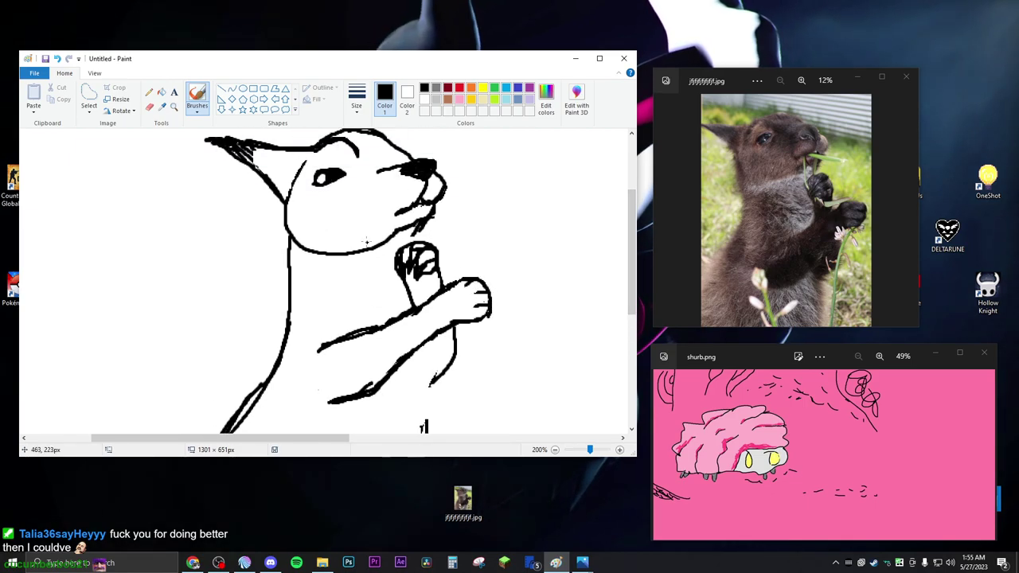
{"action": "key", "text": "ctrl+z"}
- Draw a short black line with the brush joining the mouth to the raised rear paw
{"action": "left_click", "coordinate": [149, 92]}
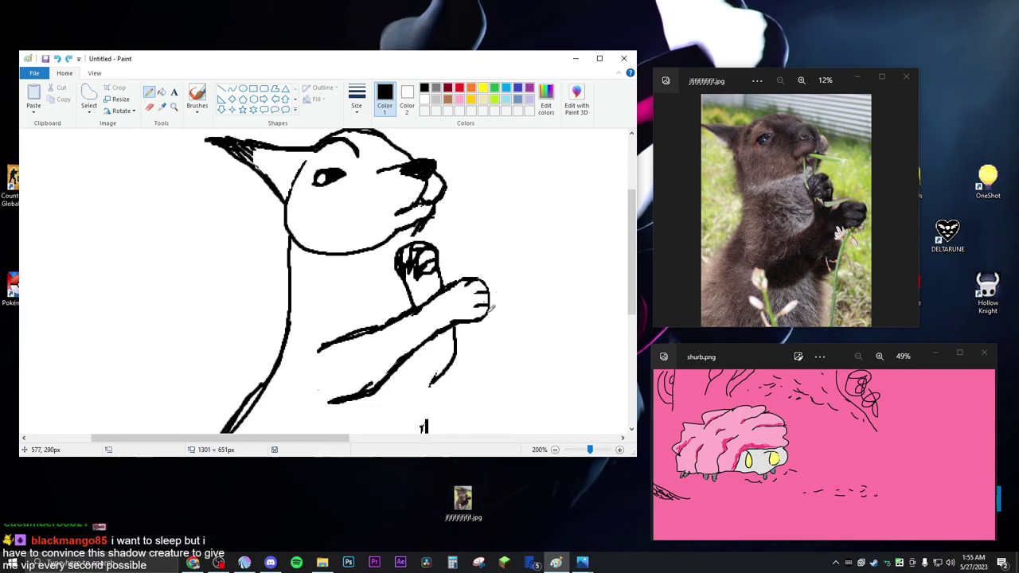
{"action": "left_click", "coordinate": [148, 106]}
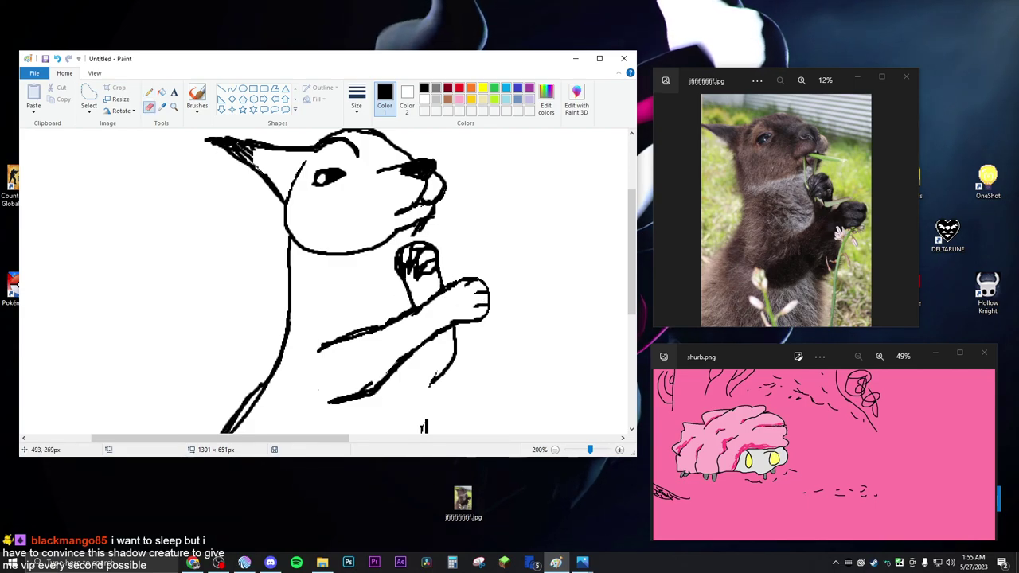
{"action": "left_click", "coordinate": [151, 92]}
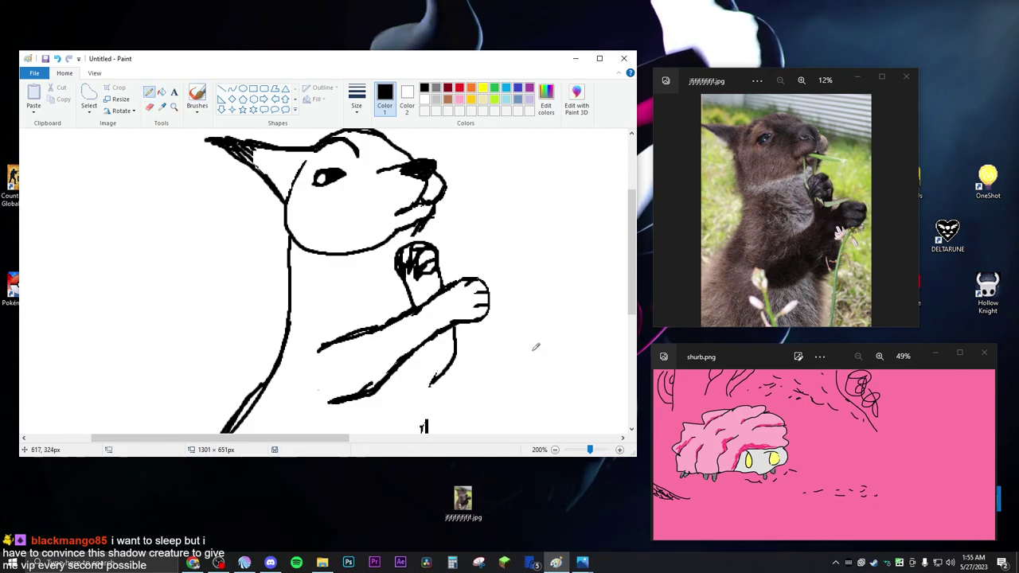
{"action": "left_click", "coordinate": [198, 93]}
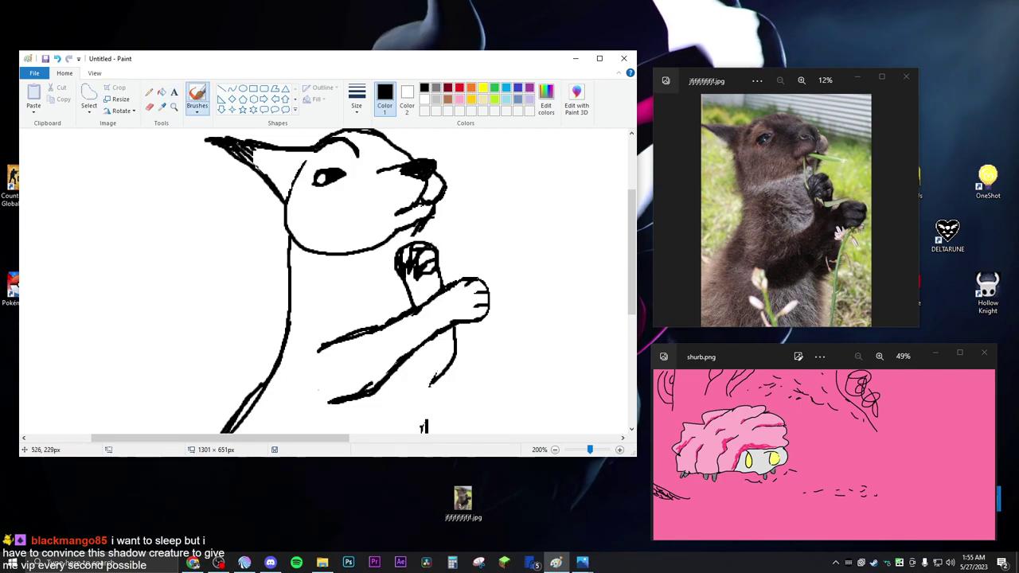
{"action": "mouse_move", "coordinate": [415, 248]}
{"action": "left_mouse_down"}
{"action": "mouse_move", "coordinate": [411, 237]}
{"action": "mouse_move", "coordinate": [429, 227]}
{"action": "left_mouse_up"}
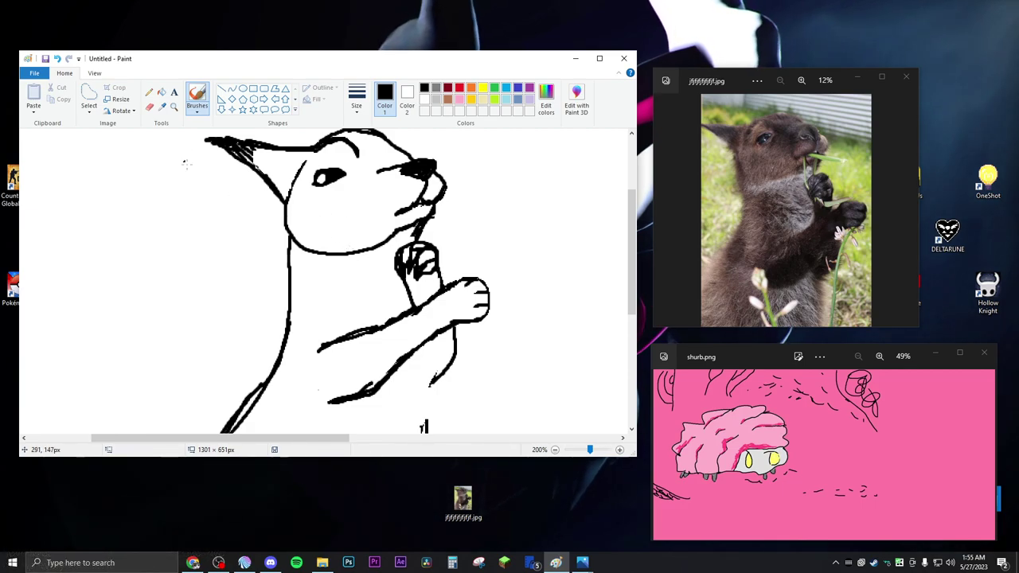
- Erase the rear part of the jaw curve back to mid-jaw and redraw its end with a short stroke
{"action": "key", "text": "e"}
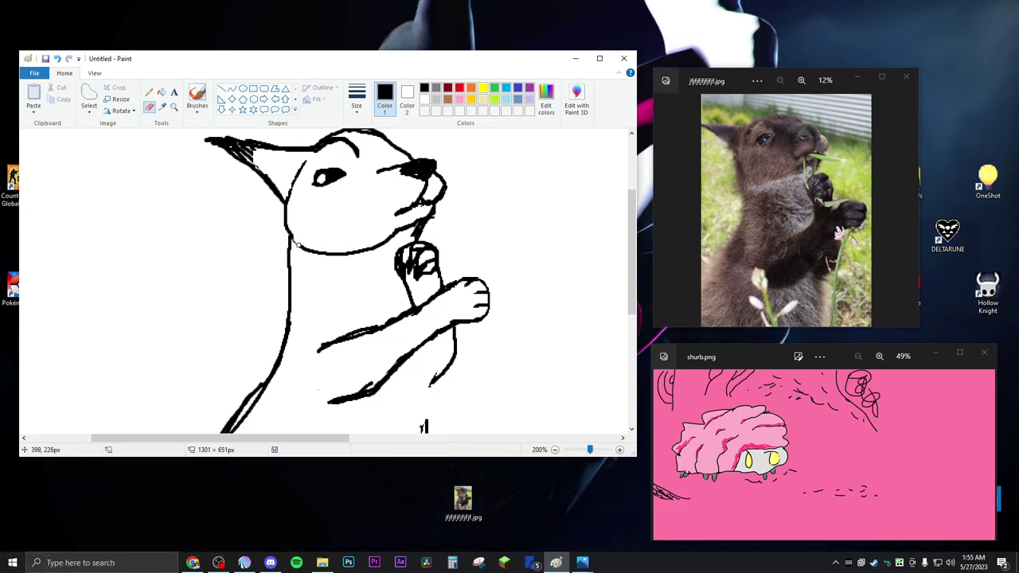
{"action": "mouse_move", "coordinate": [305, 246]}
{"action": "left_mouse_down"}
{"action": "mouse_move", "coordinate": [303, 237]}
{"action": "mouse_move", "coordinate": [333, 256]}
{"action": "left_mouse_up"}
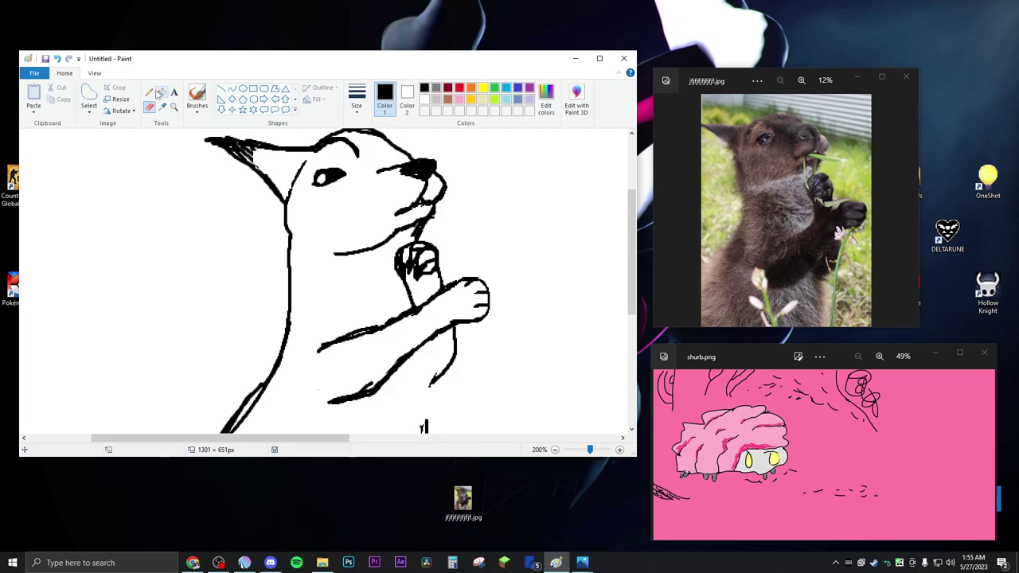
{"action": "left_click", "coordinate": [197, 94]}
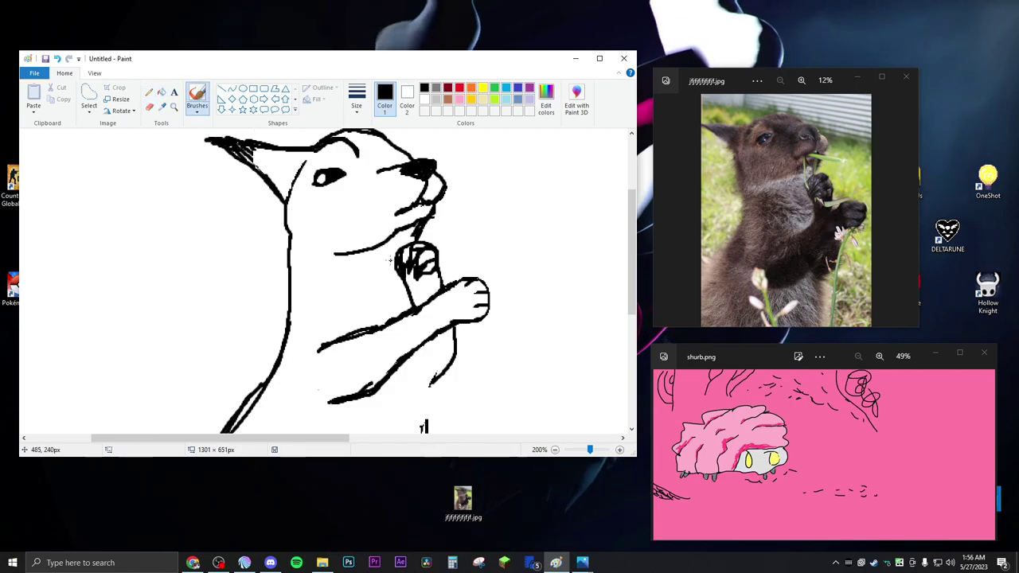
{"action": "left_click_drag", "start_coordinate": [335, 255], "coordinate": [329, 257]}
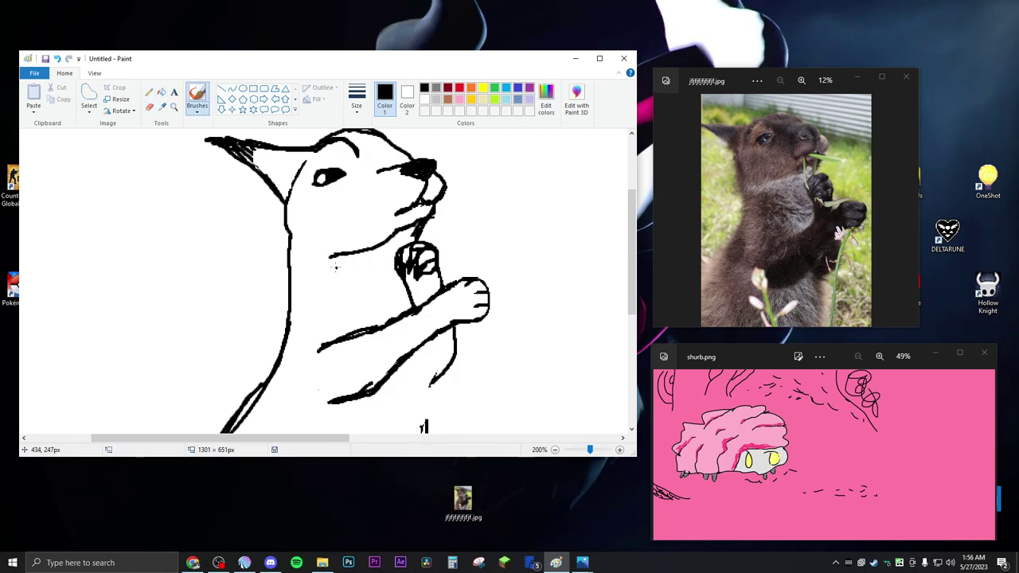
- Draw a curved line on the chest, from below the jaw down toward the front arm
{"action": "left_click_drag", "start_coordinate": [308, 273], "coordinate": [366, 323]}
{"action": "key", "text": "ctrl+z"}
{"action": "left_click_drag", "start_coordinate": [306, 271], "coordinate": [354, 319]}
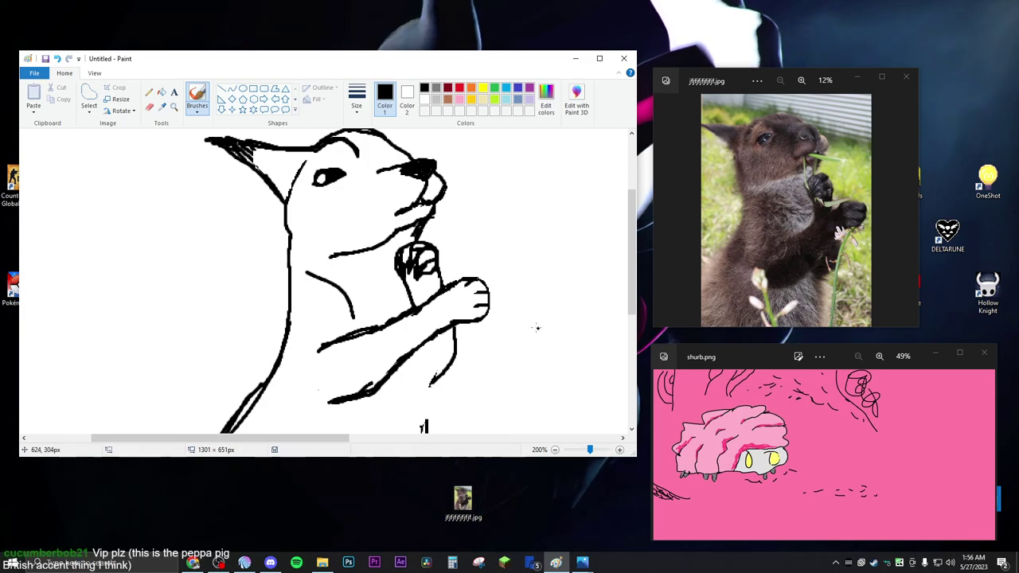
- Draw a body line from beneath the front arm's elbow, curving down and back toward the lower body
{"action": "scroll", "coordinate": [484, 318], "scroll_direction": "up", "scroll_amount": 1}
{"action": "scroll", "coordinate": [490, 318], "scroll_direction": "down", "scroll_amount": 2}
{"action": "scroll", "coordinate": [490, 317], "scroll_direction": "down", "scroll_amount": 2}
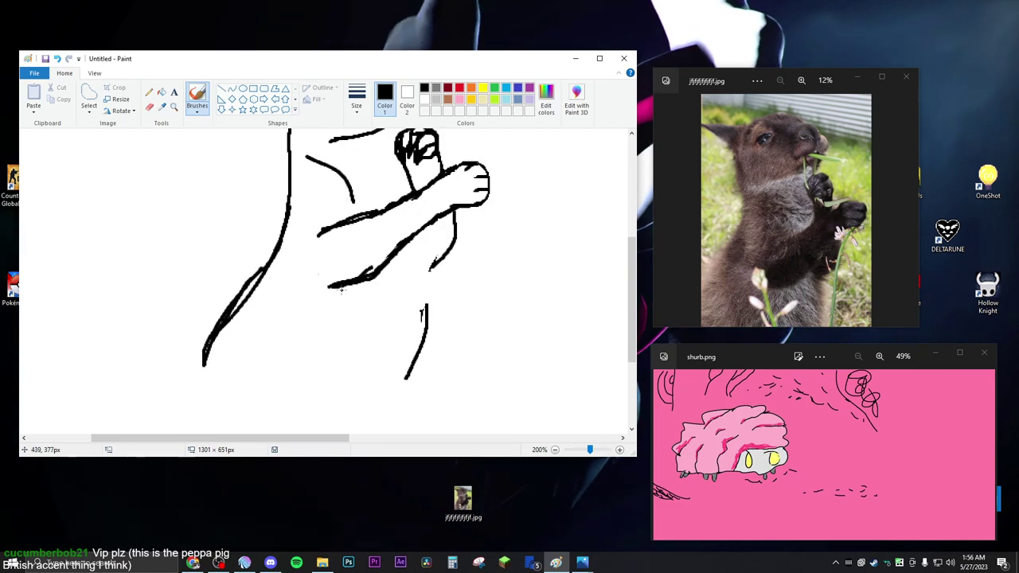
{"action": "mouse_move", "coordinate": [344, 289]}
{"action": "left_mouse_down"}
{"action": "mouse_move", "coordinate": [336, 348]}
{"action": "mouse_move", "coordinate": [361, 378]}
{"action": "left_mouse_up"}
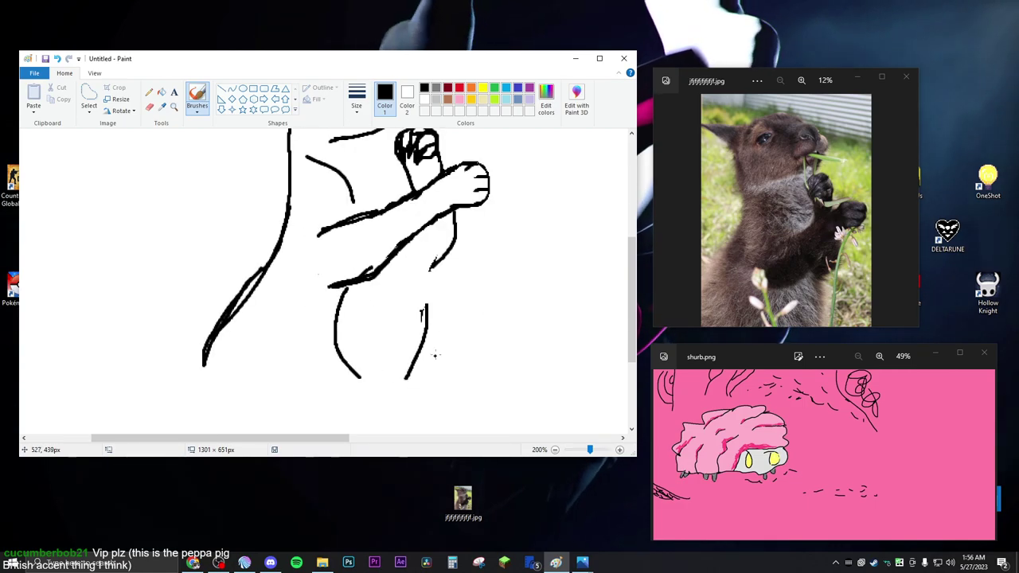
{"action": "key", "text": "ctrl+z"}
{"action": "left_click_drag", "start_coordinate": [345, 288], "coordinate": [350, 381]}
{"action": "key", "text": "ctrl+z"}
{"action": "left_click_drag", "start_coordinate": [345, 289], "coordinate": [321, 374]}
- Look over the figure from head to lower body and return the zoom to 100%
{"action": "scroll", "coordinate": [429, 347], "scroll_direction": "up", "scroll_amount": 3}
{"action": "scroll", "coordinate": [446, 348], "scroll_direction": "down", "scroll_amount": 2}
{"action": "scroll", "coordinate": [469, 350], "scroll_direction": "up", "scroll_amount": 2}
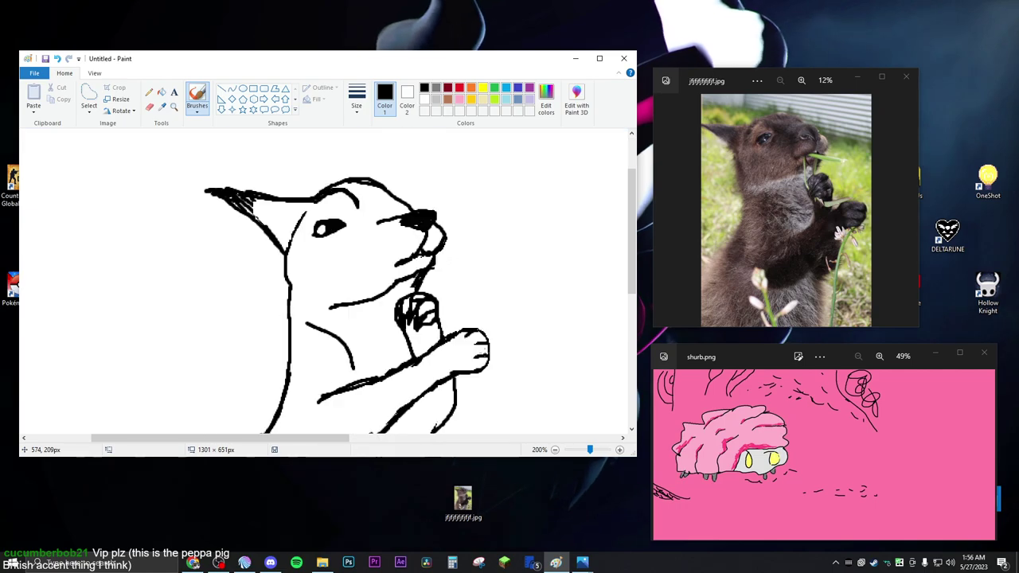
{"action": "scroll", "coordinate": [484, 353], "scroll_direction": "down", "scroll_amount": 3}
{"action": "scroll", "coordinate": [484, 350], "scroll_direction": "up", "scroll_amount": 3}
{"action": "scroll", "coordinate": [485, 353], "scroll_direction": "down", "scroll_amount": 3}
{"action": "scroll", "coordinate": [484, 356], "scroll_direction": "up", "scroll_amount": 3}
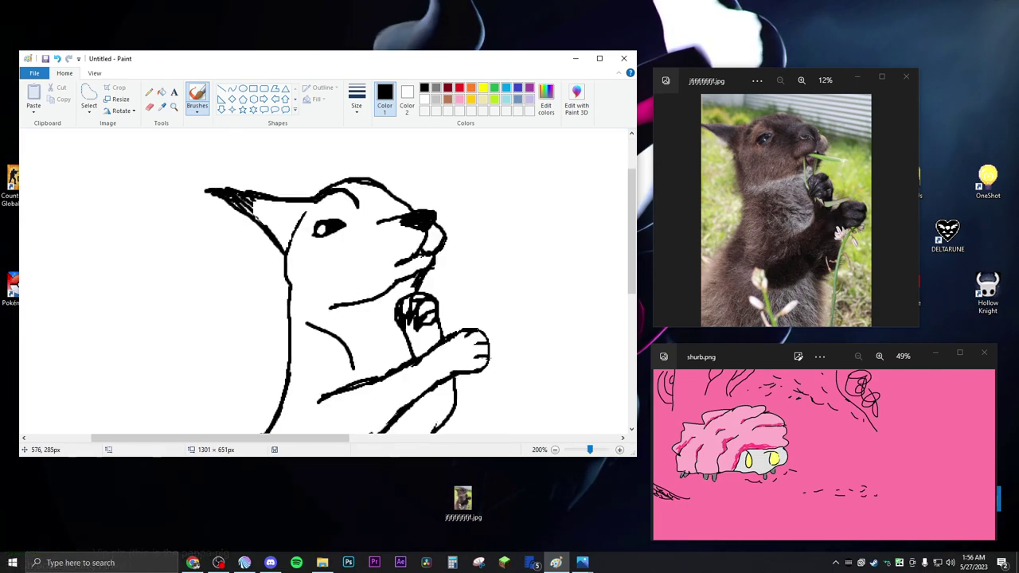
{"action": "mouse_move", "coordinate": [590, 451]}
{"action": "left_mouse_down"}
{"action": "mouse_move", "coordinate": [576, 451]}
{"action": "mouse_move", "coordinate": [586, 451]}
{"action": "left_mouse_up"}
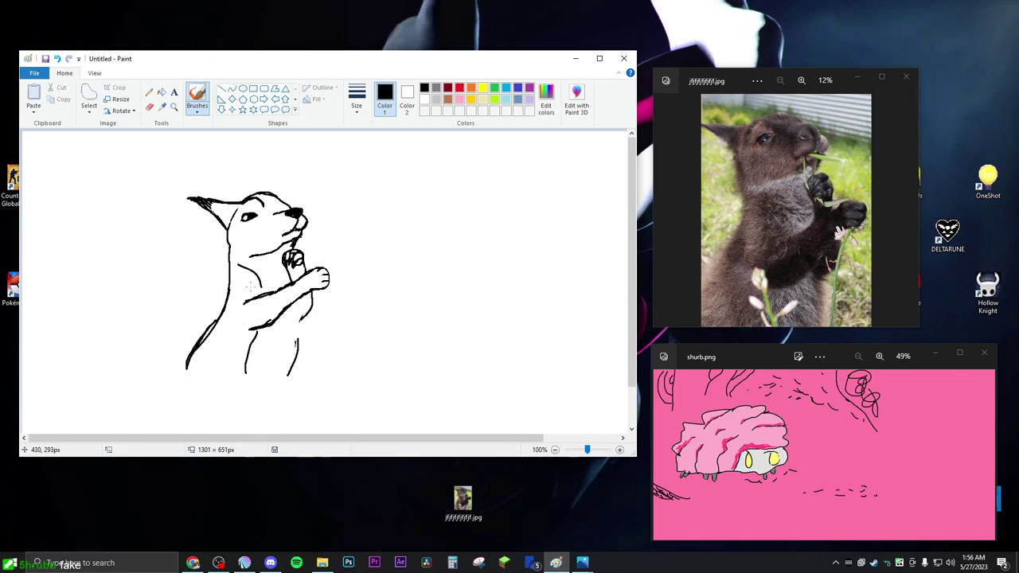
- Erase the rear end of the front arm's upper line and set the eraser to its thickest size
{"action": "left_click", "coordinate": [149, 107]}
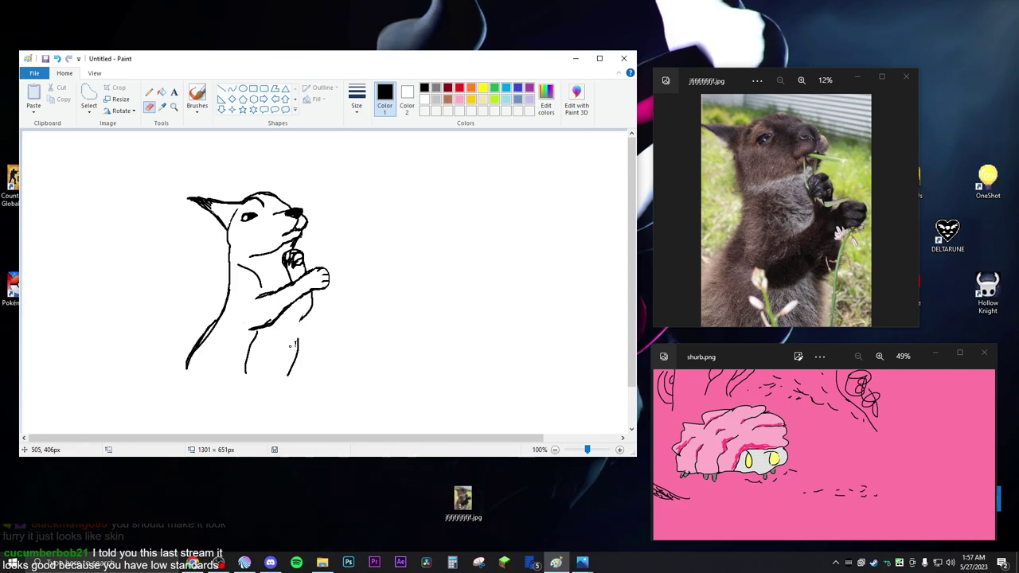
{"action": "left_click", "coordinate": [291, 345]}
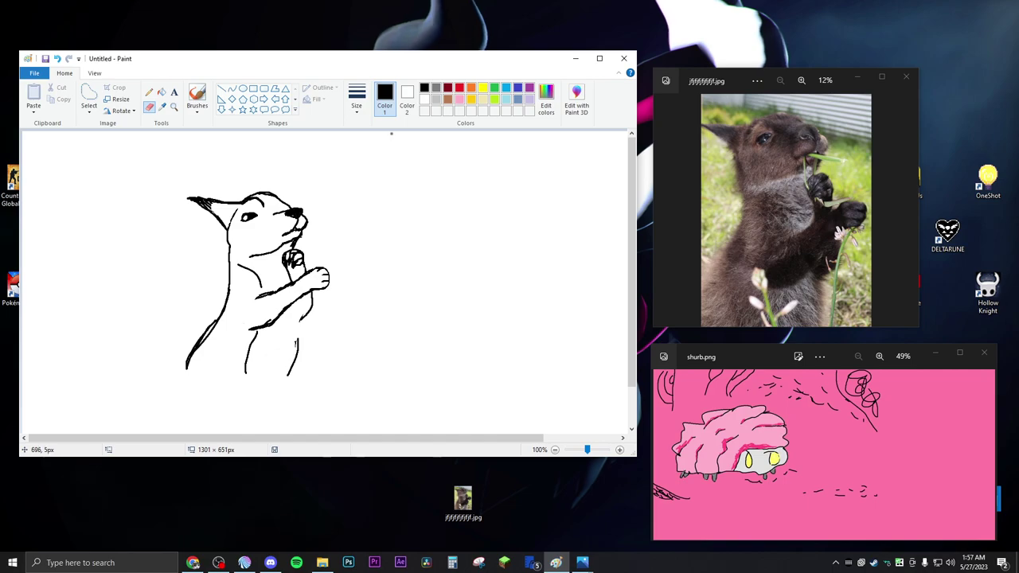
{"action": "left_click", "coordinate": [356, 101]}
{"action": "left_click", "coordinate": [381, 192]}
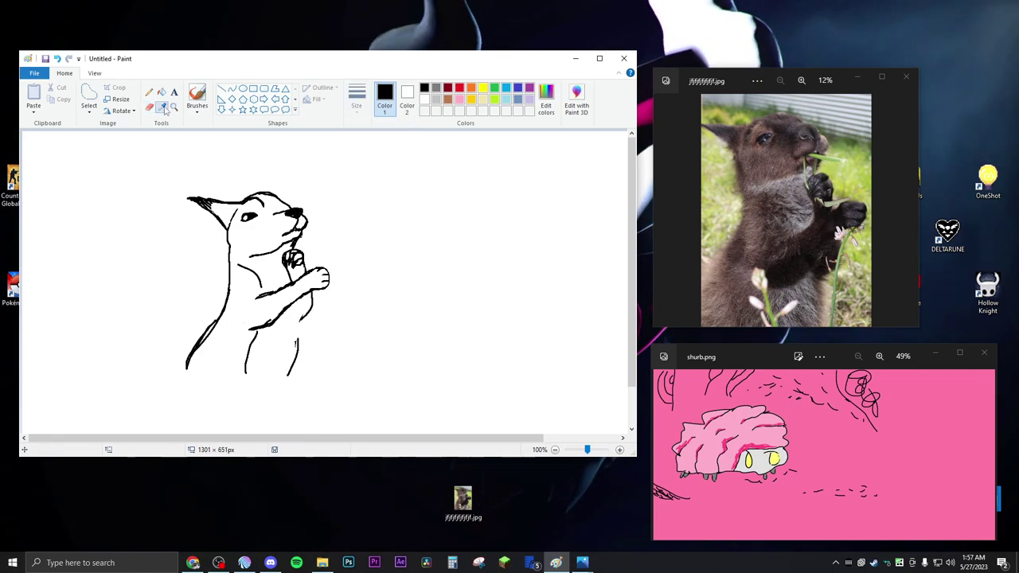
{"action": "left_click", "coordinate": [357, 102]}
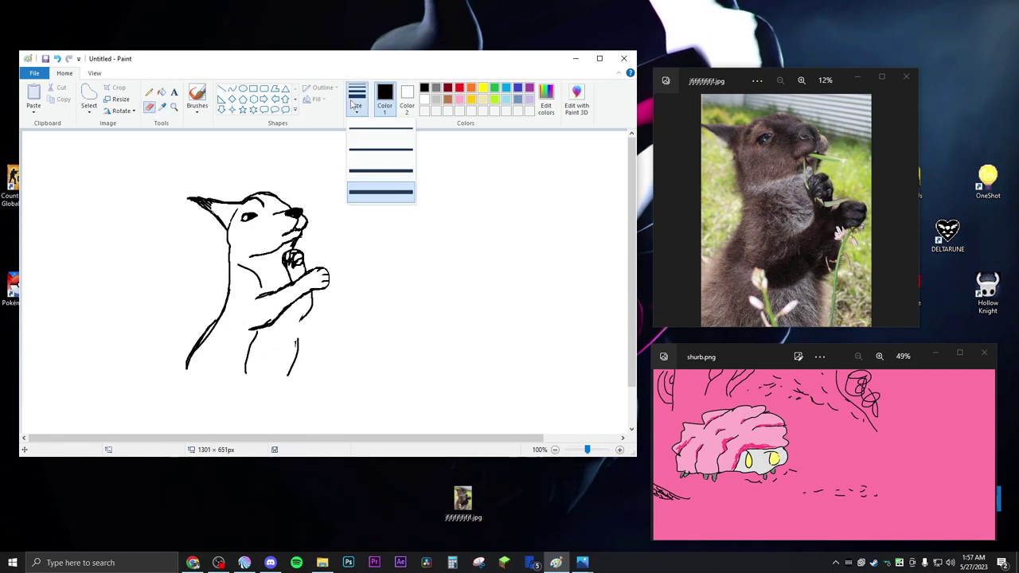
{"action": "left_click", "coordinate": [368, 199]}
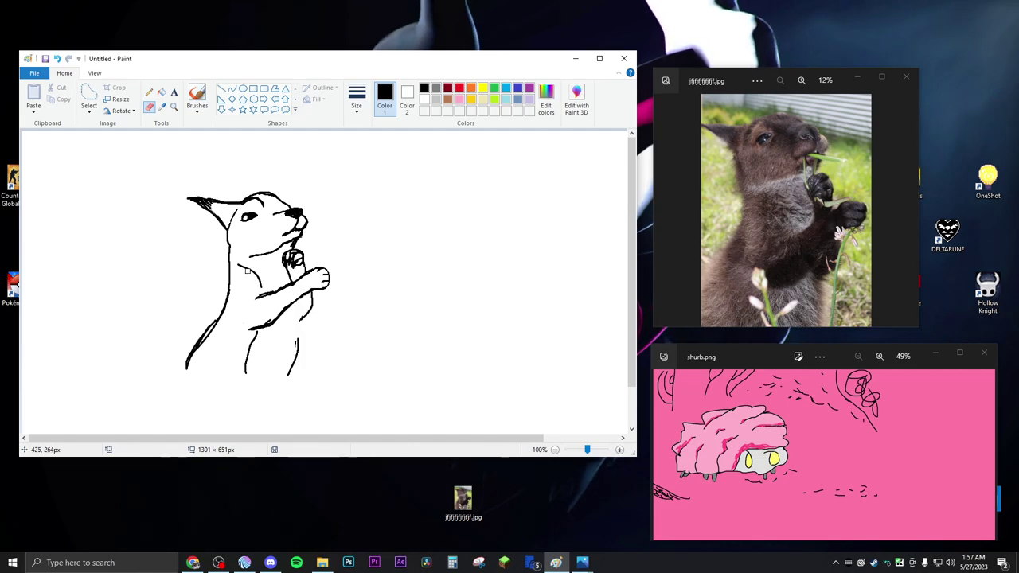
- Erase the thick chest line and redraw it as a thin pencil curve from below the jaw toward the front arm
{"action": "left_click_drag", "start_coordinate": [247, 269], "coordinate": [258, 278]}
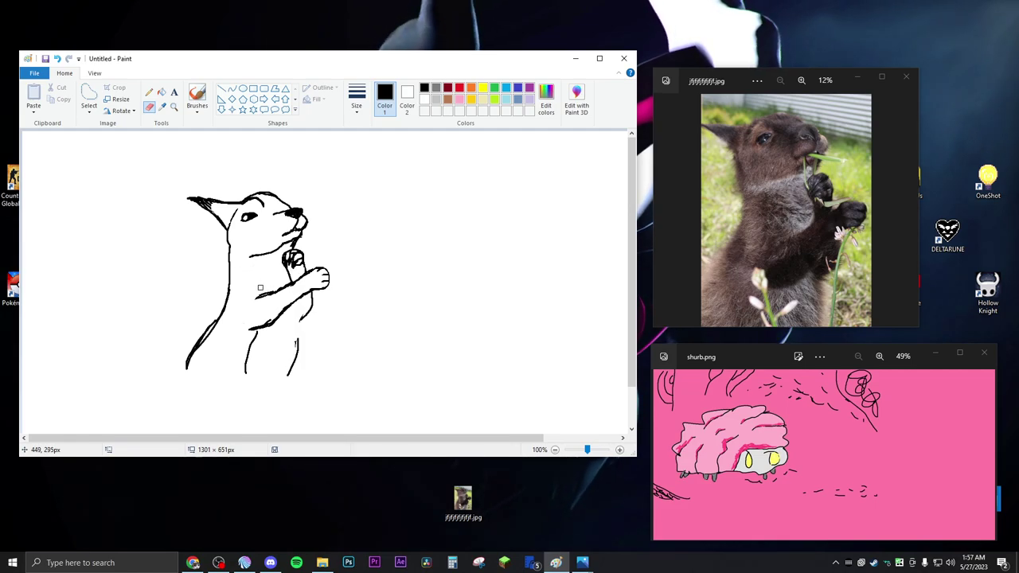
{"action": "left_click", "coordinate": [149, 91]}
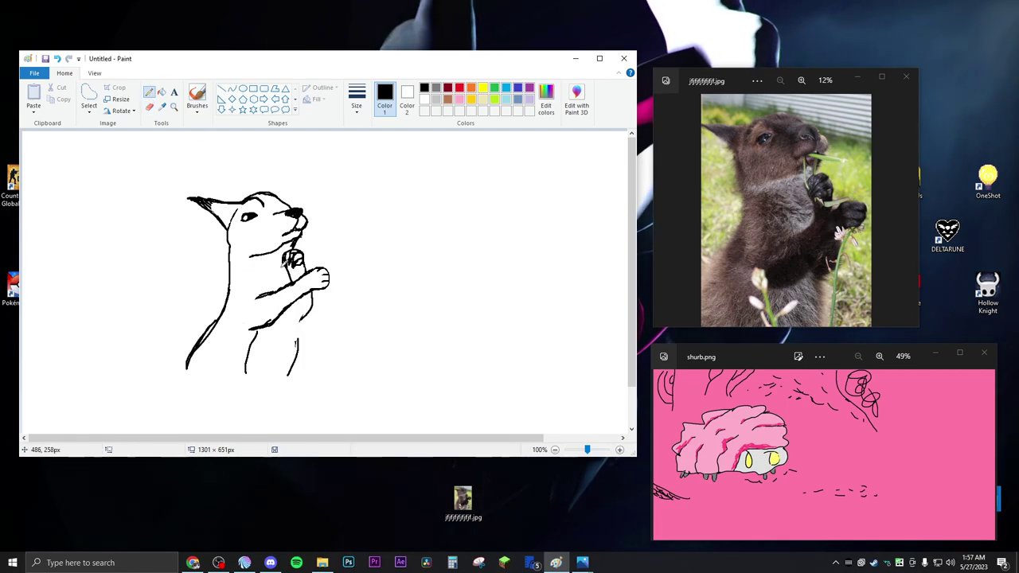
{"action": "left_click_drag", "start_coordinate": [250, 256], "coordinate": [234, 261]}
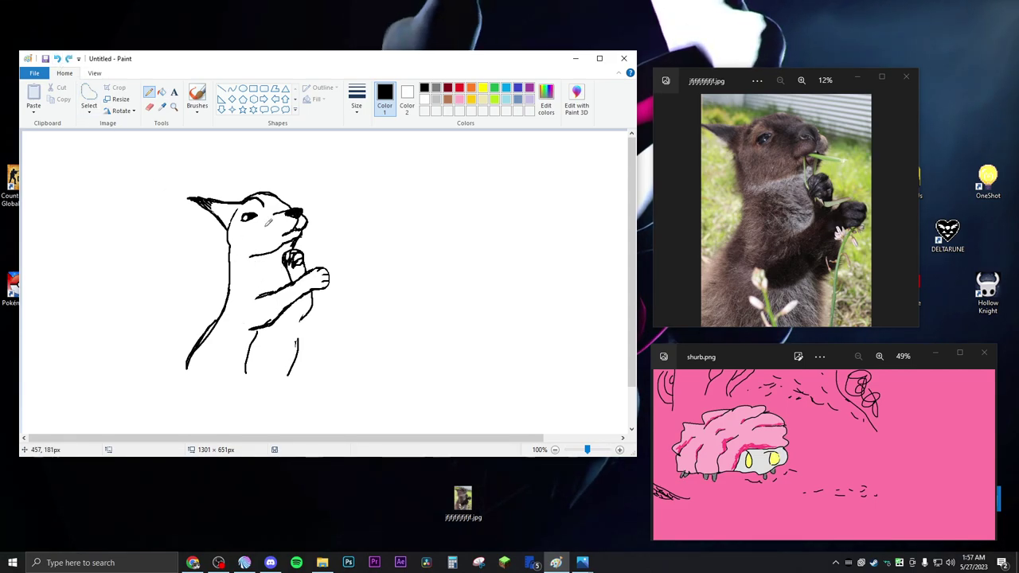
{"action": "mouse_move", "coordinate": [241, 264]}
{"action": "left_mouse_down"}
{"action": "mouse_move", "coordinate": [269, 274]}
{"action": "mouse_move", "coordinate": [260, 293]}
{"action": "mouse_move", "coordinate": [271, 277]}
{"action": "mouse_move", "coordinate": [258, 290]}
{"action": "mouse_move", "coordinate": [262, 281]}
{"action": "left_mouse_up"}
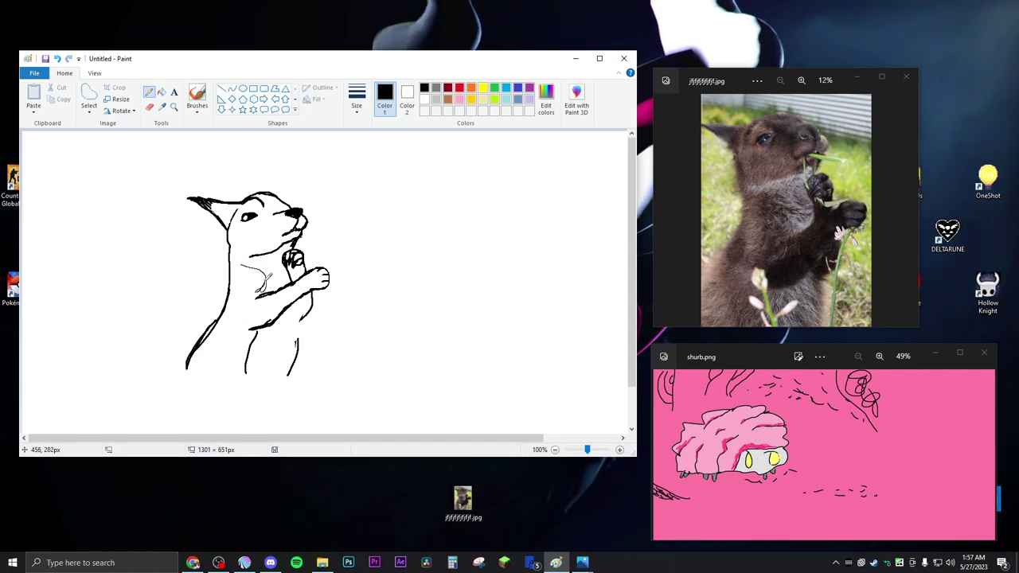
- Clean up the lower end of the thin chest curve with a resized eraser and pencil it down to the front arm
{"action": "left_click", "coordinate": [149, 106]}
{"action": "left_click_drag", "start_coordinate": [266, 292], "coordinate": [263, 293]}
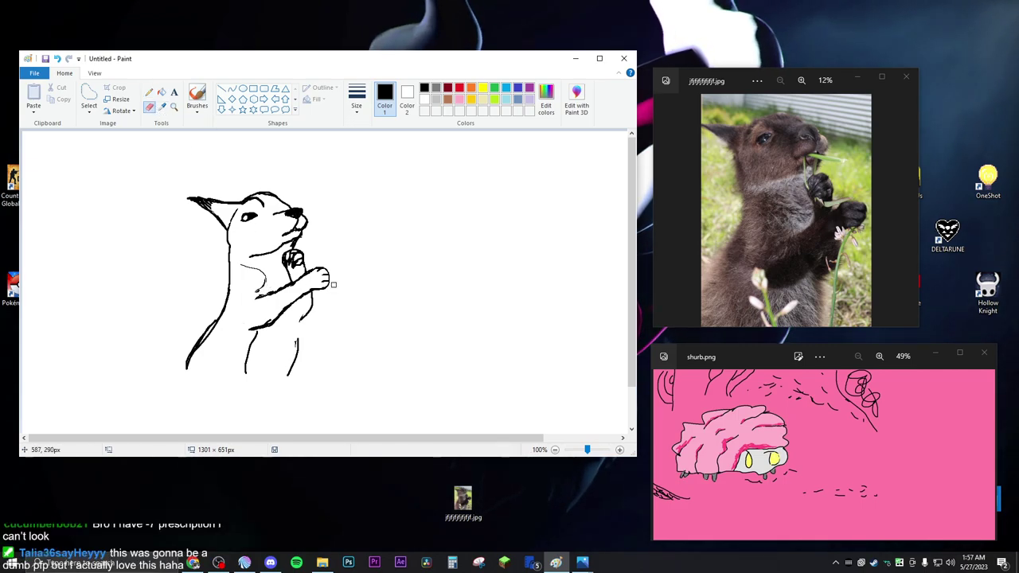
{"action": "left_click", "coordinate": [56, 58]}
{"action": "left_click", "coordinate": [357, 97]}
{"action": "left_click", "coordinate": [380, 137]}
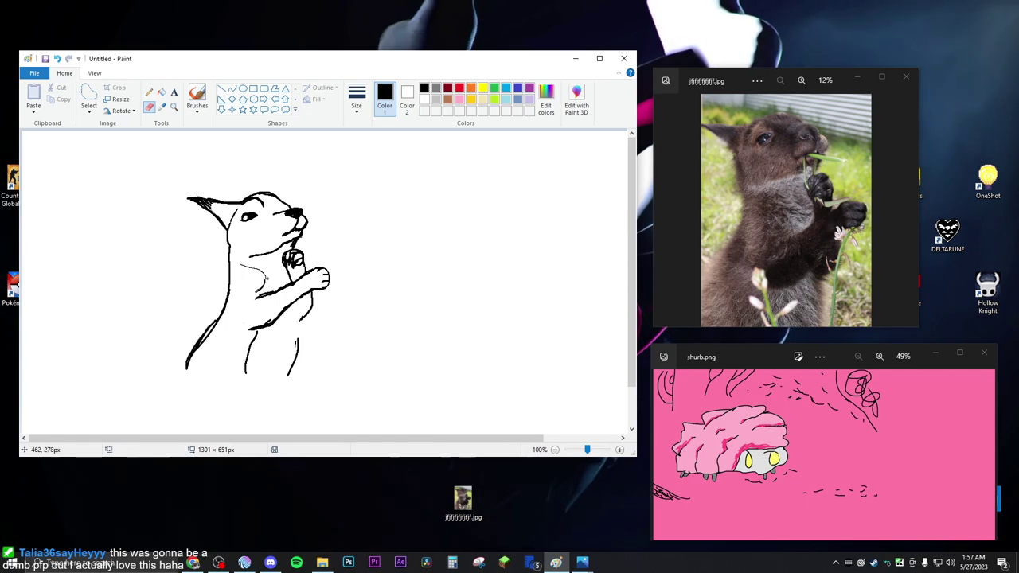
{"action": "left_click", "coordinate": [149, 92]}
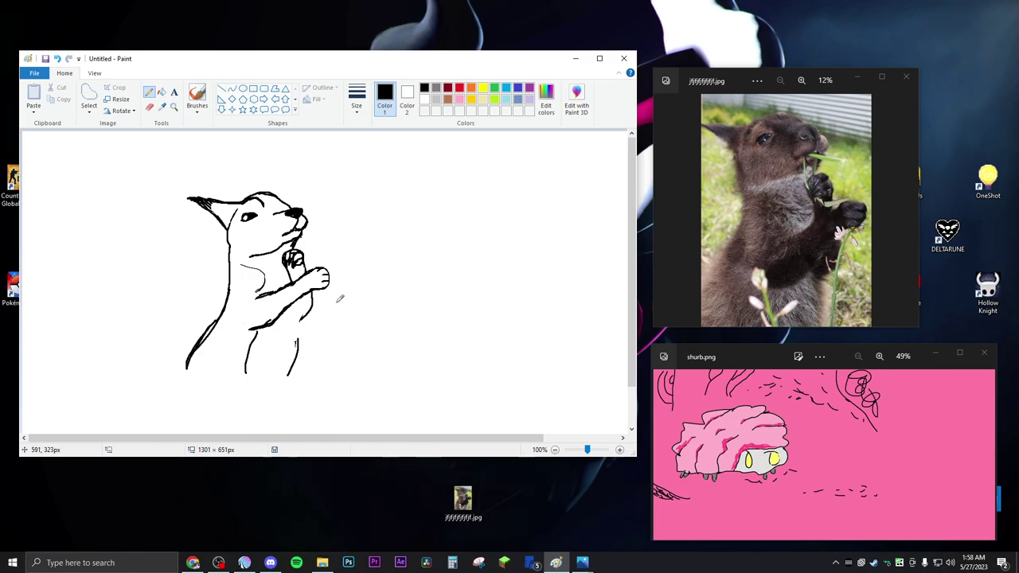
{"action": "left_click", "coordinate": [150, 106]}
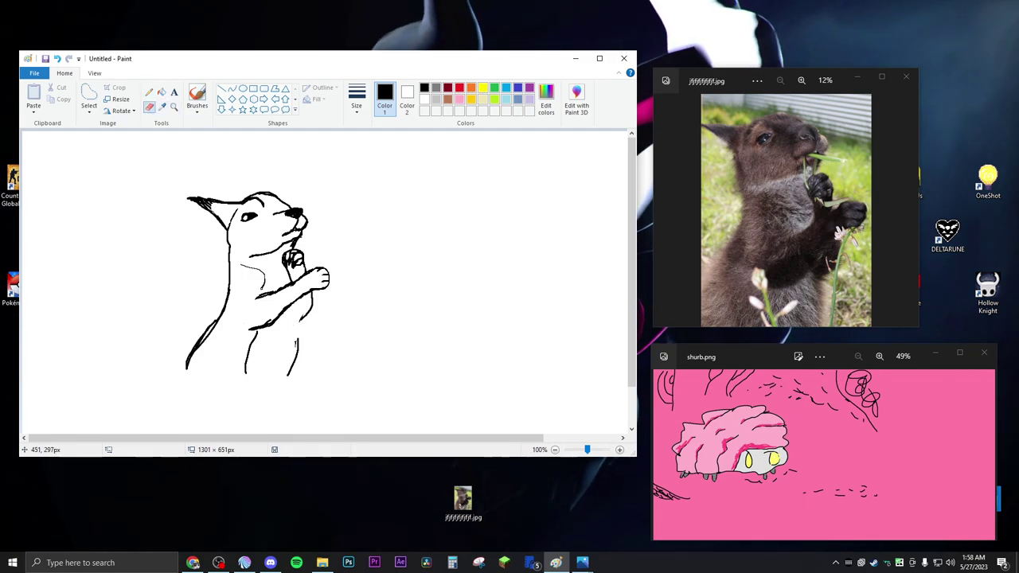
{"action": "left_click", "coordinate": [149, 92]}
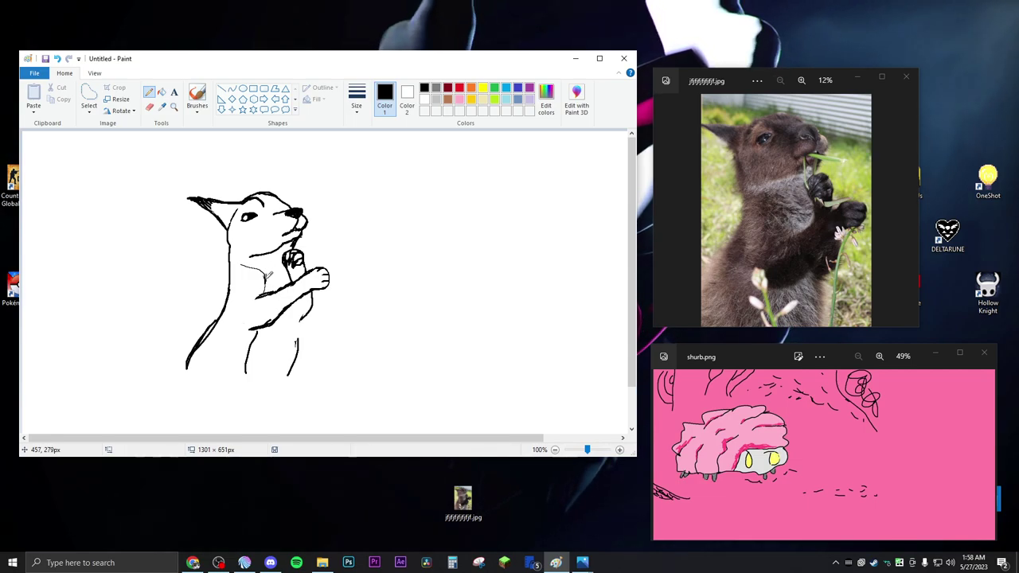
- Thin the belly line beneath the front arm's elbow with the eraser and touch it up with the pencil
{"action": "left_click", "coordinate": [149, 107]}
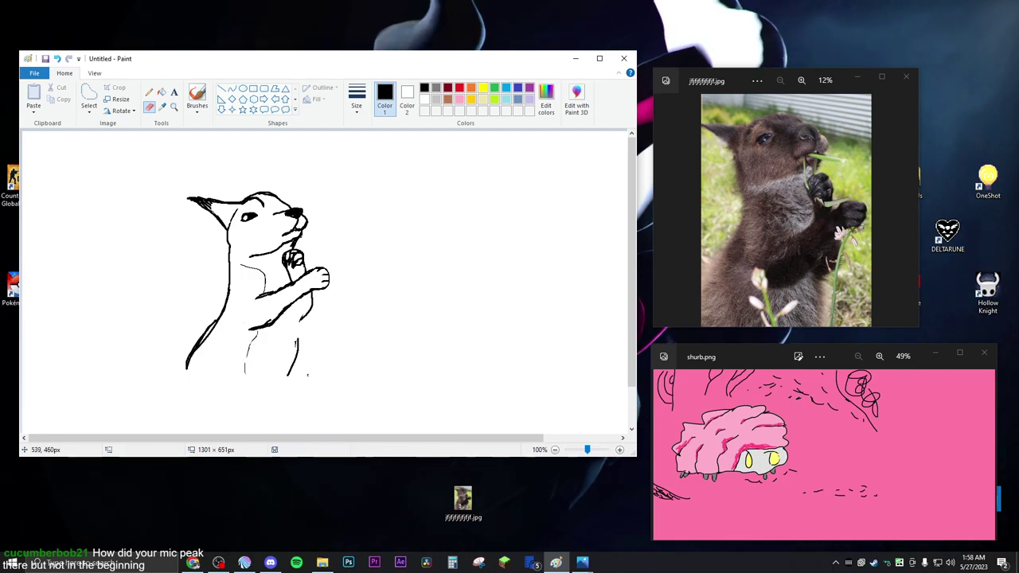
{"action": "left_click", "coordinate": [149, 92]}
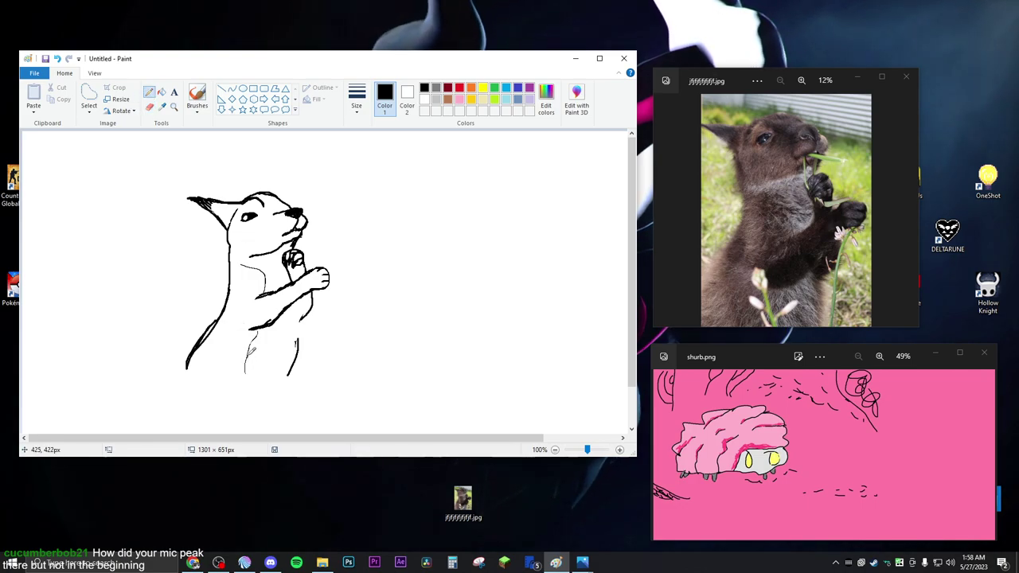
{"action": "left_click", "coordinate": [56, 59]}
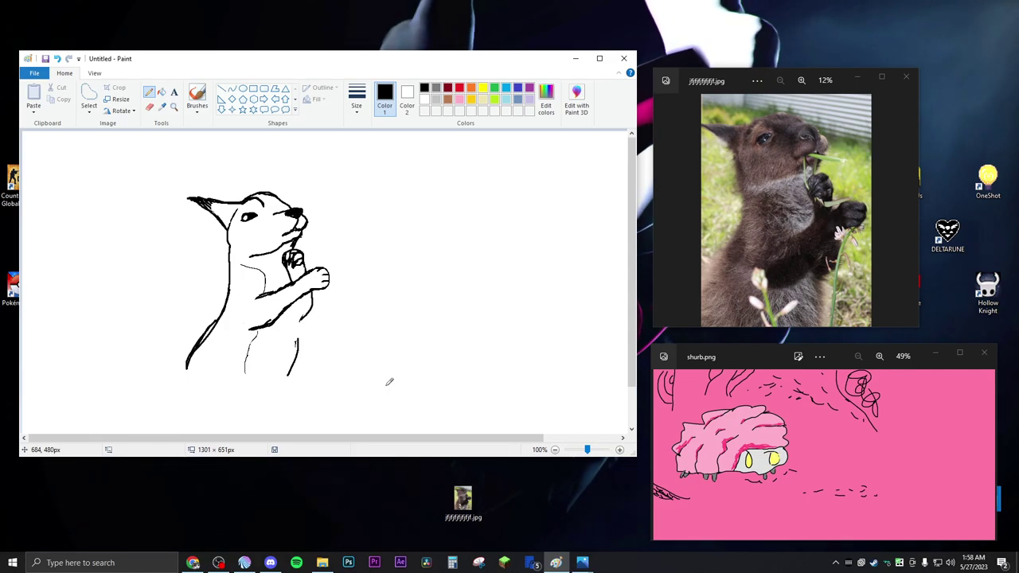
{"action": "left_click", "coordinate": [149, 106]}
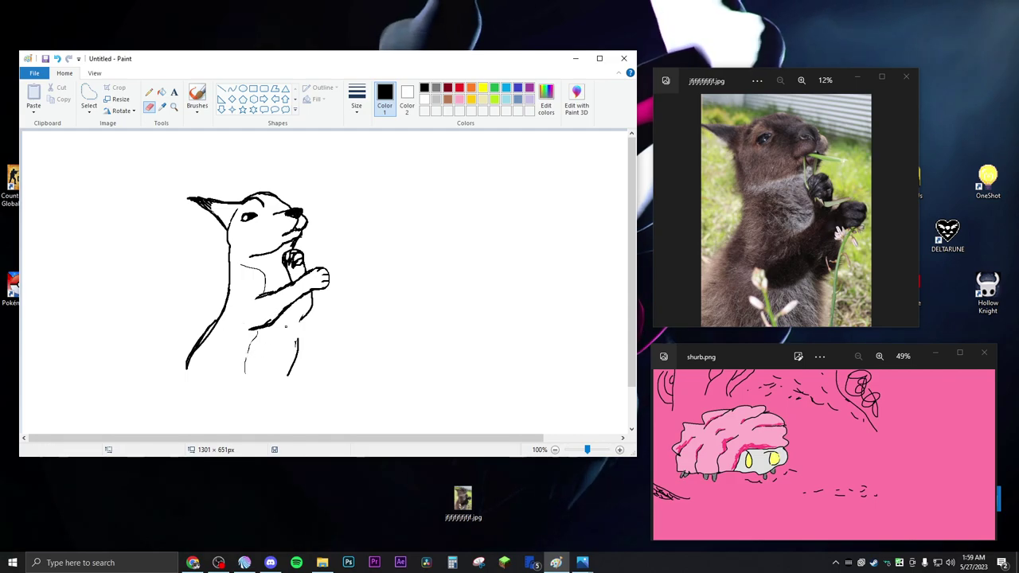
{"action": "left_click", "coordinate": [149, 92]}
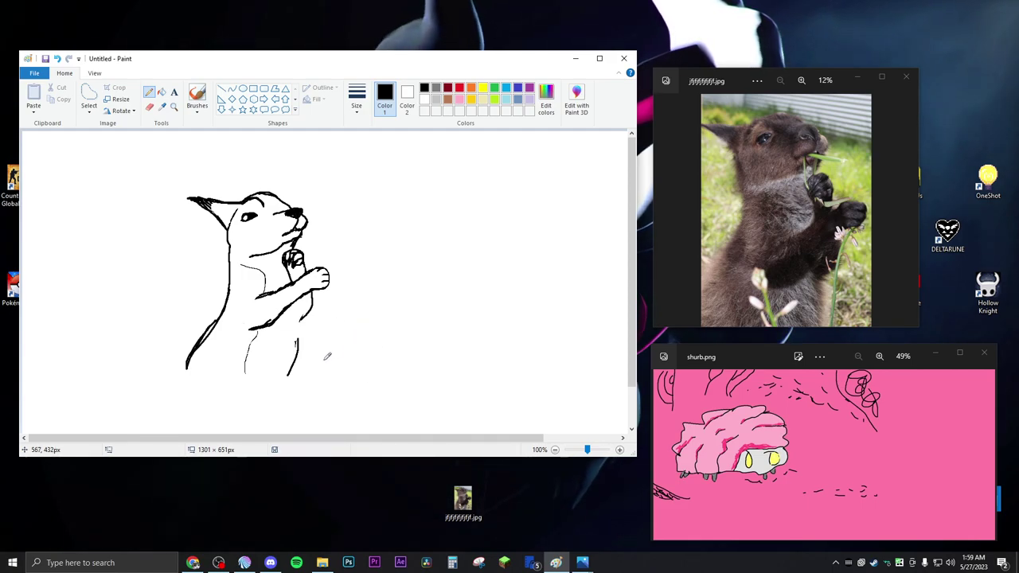
- Try a thin pencil line for the front of the body, undo it, and erase the old thick line there
{"action": "mouse_move", "coordinate": [315, 354]}
{"action": "left_mouse_down"}
{"action": "mouse_move", "coordinate": [291, 332]}
{"action": "mouse_move", "coordinate": [302, 320]}
{"action": "mouse_move", "coordinate": [300, 377]}
{"action": "left_mouse_up"}
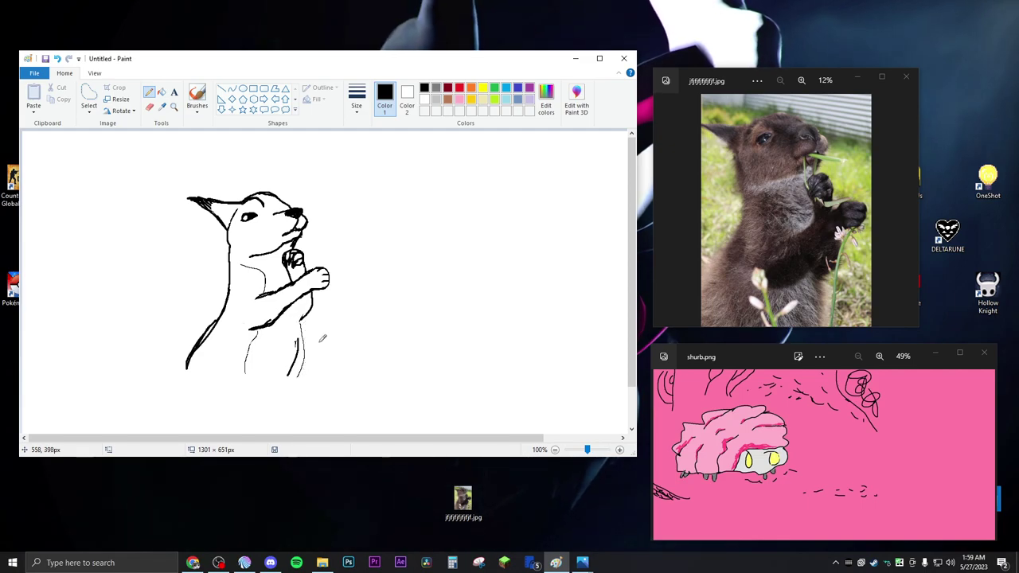
{"action": "left_click", "coordinate": [57, 59]}
{"action": "left_click", "coordinate": [149, 107]}
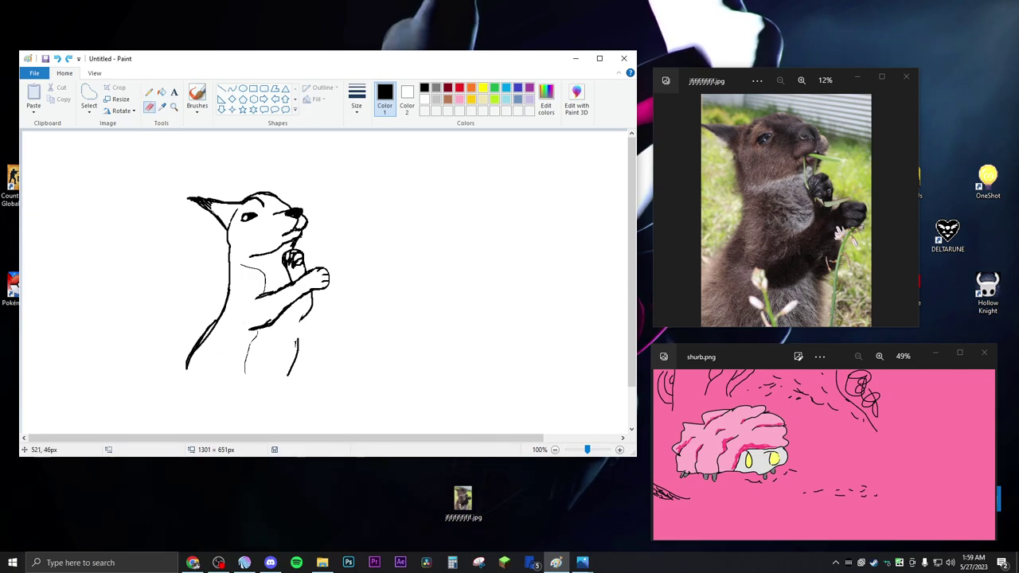
{"action": "left_click", "coordinate": [357, 100]}
{"action": "left_click", "coordinate": [380, 145]}
{"action": "mouse_move", "coordinate": [296, 360]}
{"action": "left_mouse_down"}
{"action": "mouse_move", "coordinate": [295, 340]}
{"action": "mouse_move", "coordinate": [289, 375]}
{"action": "left_mouse_up"}
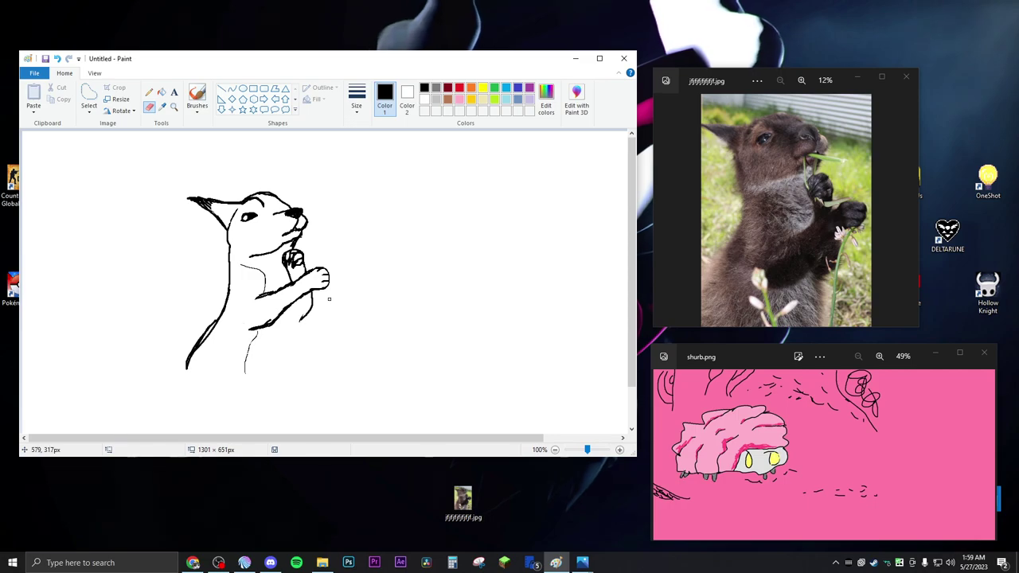
- Draw the front body line with the brush from the rear arm down to the lower body, undoing and redrawing strokes to refine its curve
{"action": "left_click", "coordinate": [197, 96]}
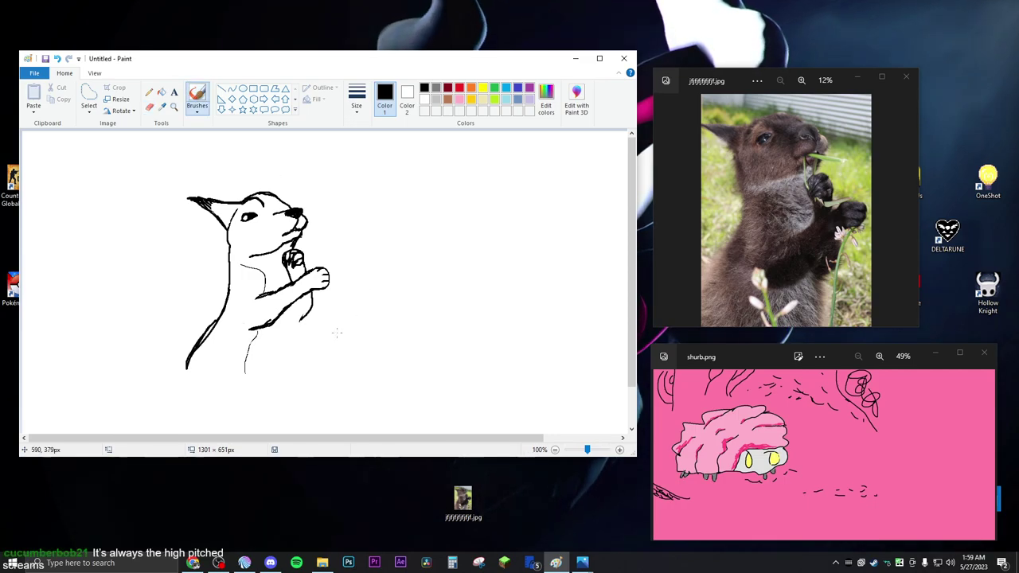
{"action": "left_click_drag", "start_coordinate": [298, 327], "coordinate": [294, 381]}
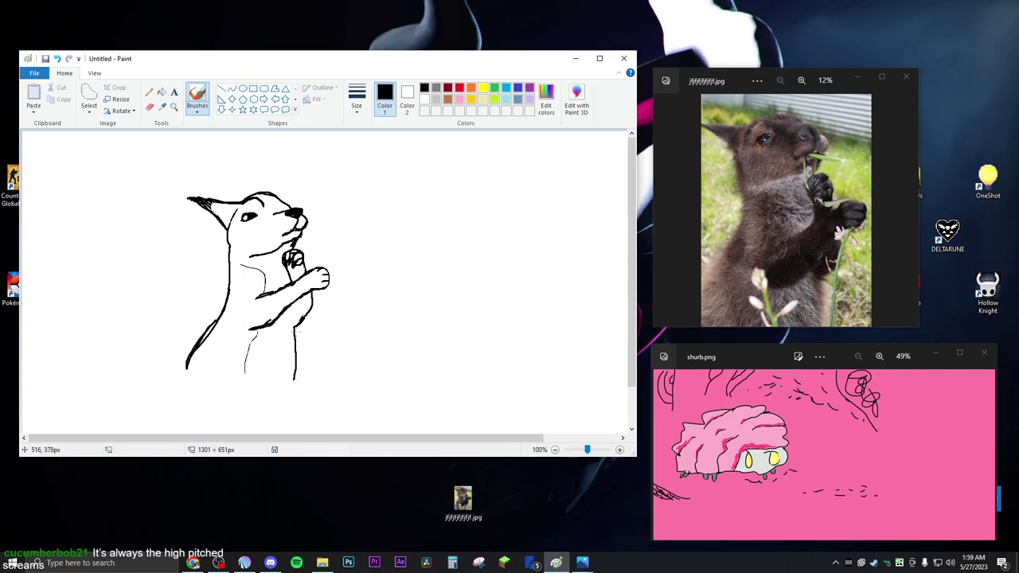
{"action": "left_click", "coordinate": [57, 58]}
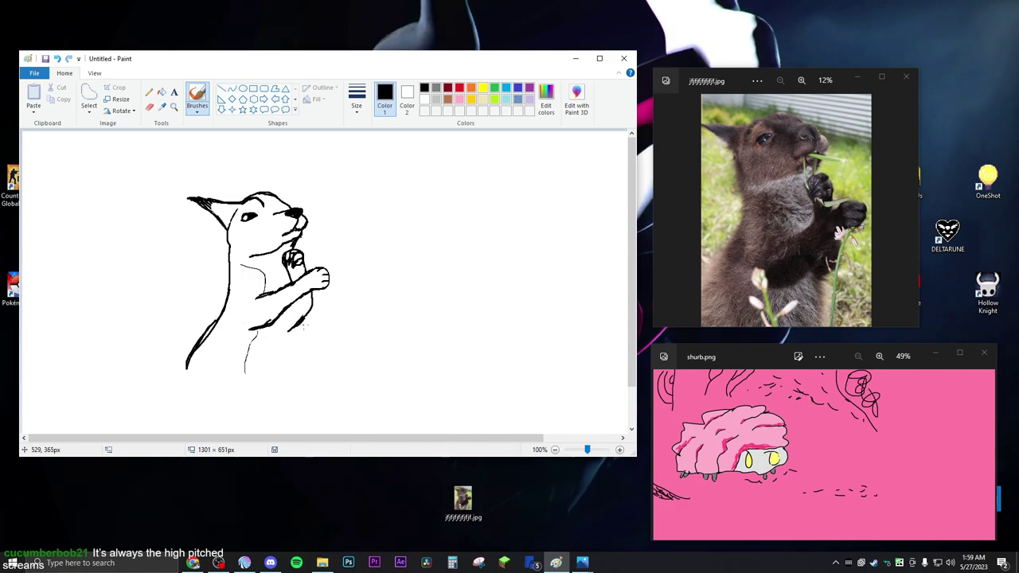
{"action": "left_click_drag", "start_coordinate": [291, 333], "coordinate": [291, 382]}
{"action": "left_click", "coordinate": [57, 58]}
{"action": "left_click_drag", "start_coordinate": [292, 330], "coordinate": [295, 382]}
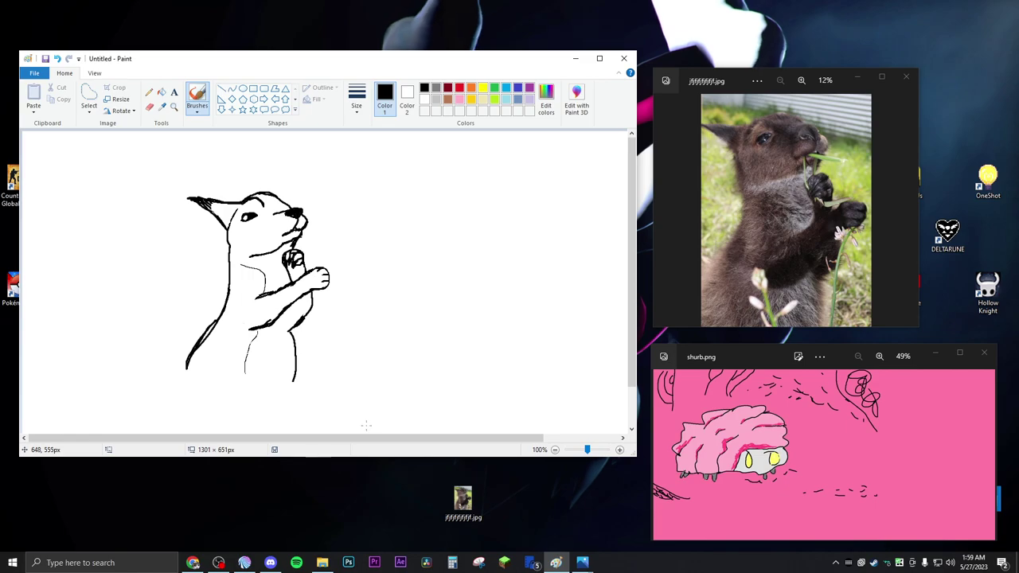
- Try a horizontal base line under the figure, undo it, and trim the lower end of the front body line
{"action": "left_click_drag", "start_coordinate": [182, 371], "coordinate": [356, 371]}
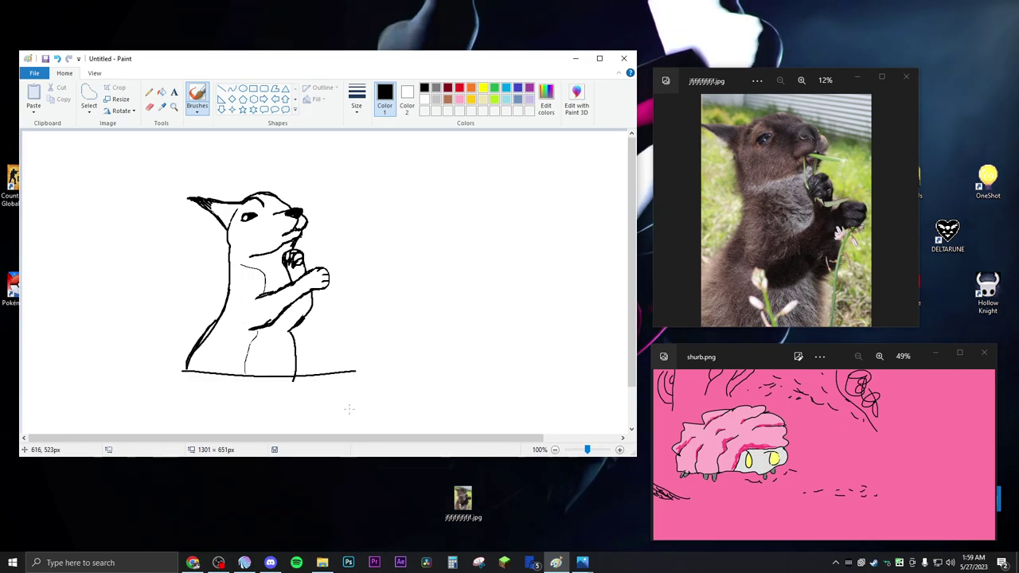
{"action": "left_click", "coordinate": [57, 59]}
{"action": "left_click", "coordinate": [148, 109]}
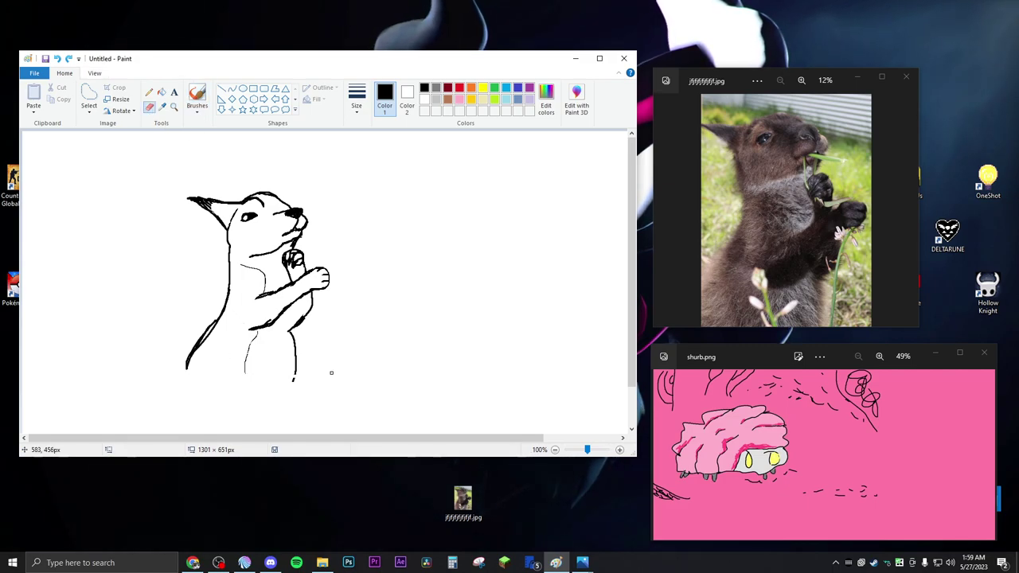
{"action": "left_click_drag", "start_coordinate": [295, 372], "coordinate": [281, 380]}
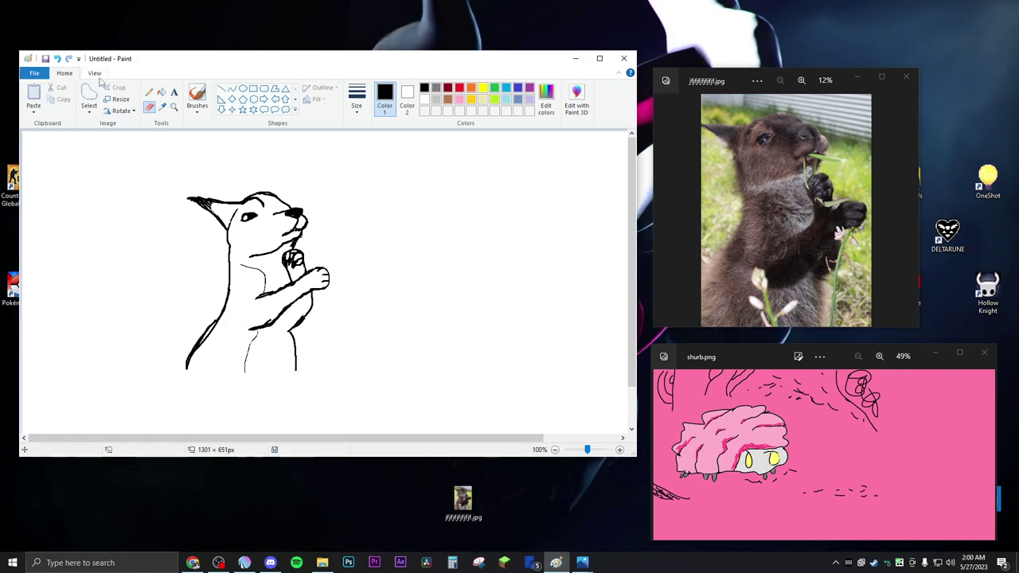
- Thicken the front body line with the brush and clean up its junction with the rear arm using the eraser
{"action": "left_click", "coordinate": [197, 98]}
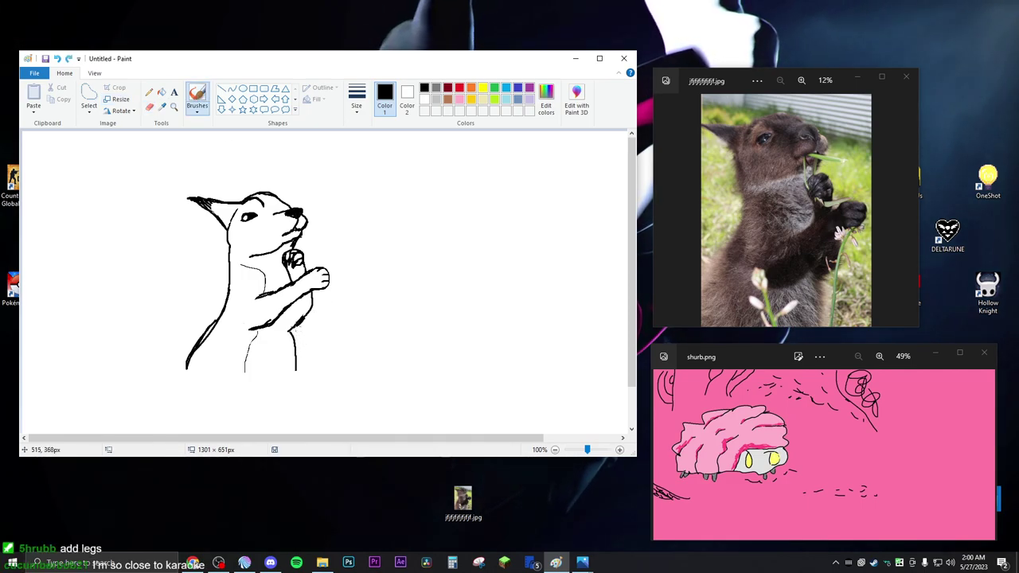
{"action": "left_click", "coordinate": [148, 106]}
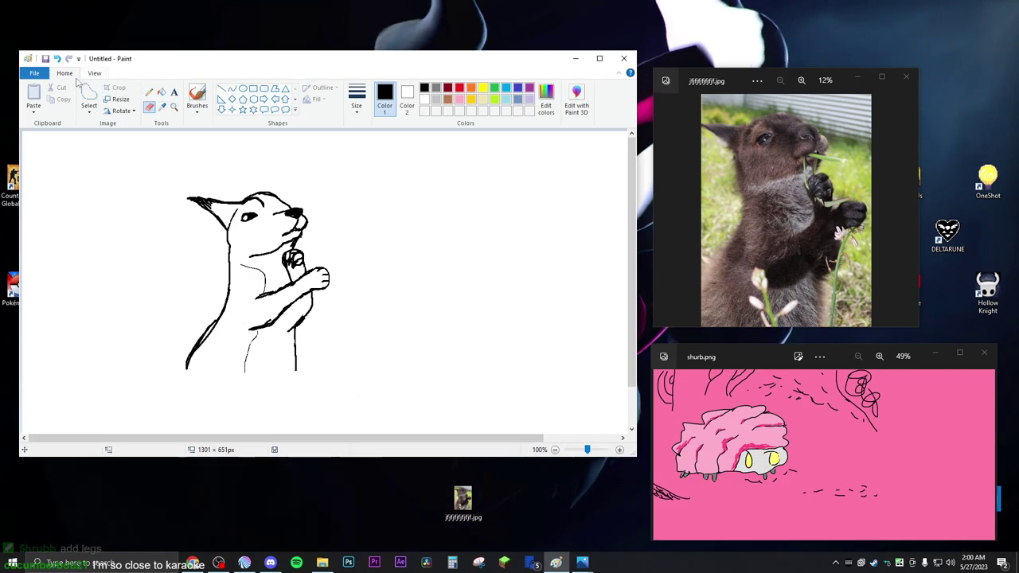
{"action": "left_click", "coordinate": [196, 96]}
{"action": "mouse_move", "coordinate": [293, 330]}
{"action": "left_mouse_down"}
{"action": "mouse_move", "coordinate": [297, 372]}
{"action": "mouse_move", "coordinate": [297, 323]}
{"action": "mouse_move", "coordinate": [297, 372]}
{"action": "mouse_move", "coordinate": [298, 337]}
{"action": "left_mouse_up"}
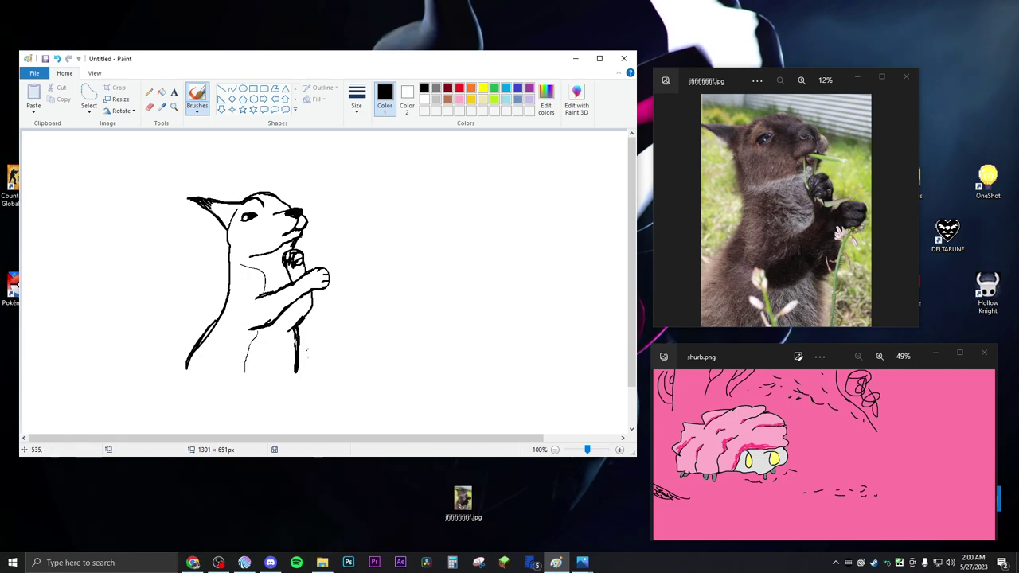
{"action": "left_click", "coordinate": [149, 106]}
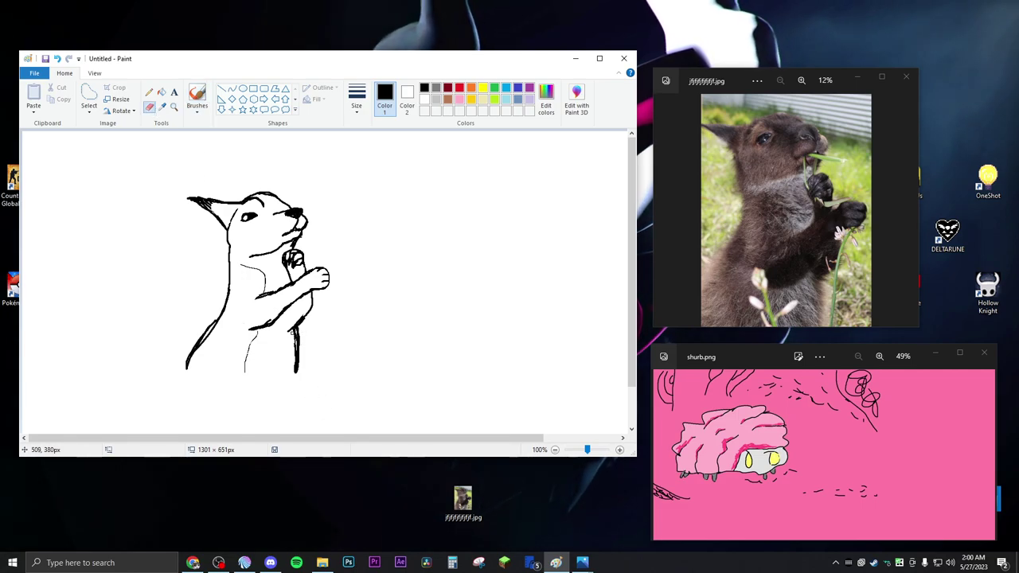
{"action": "mouse_move", "coordinate": [295, 314]}
{"action": "left_mouse_down"}
{"action": "mouse_move", "coordinate": [293, 374]}
{"action": "mouse_move", "coordinate": [295, 360]}
{"action": "left_mouse_up"}
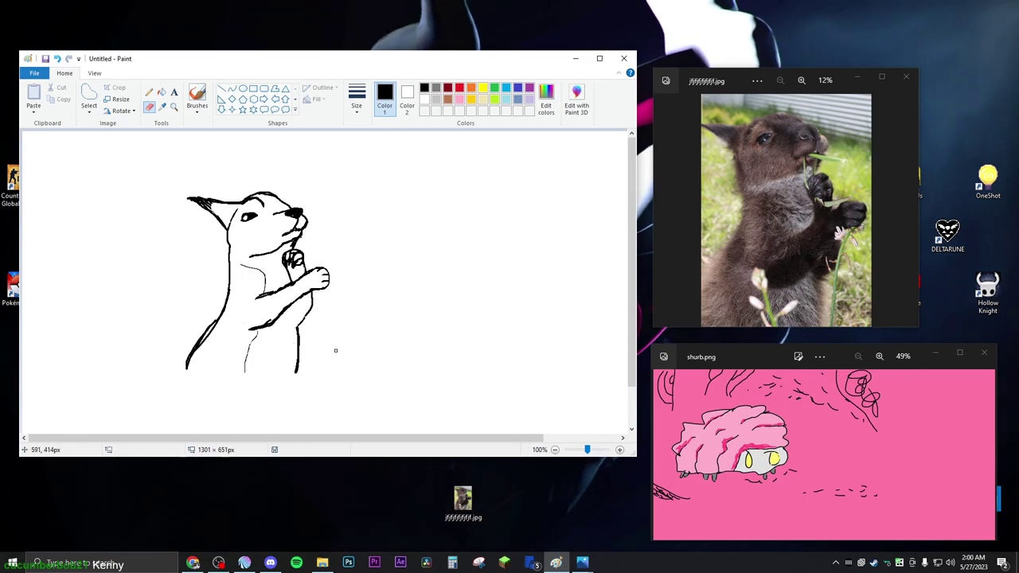
- Strengthen the rear arm's lower line with the brush, curving it down to the top of the front body line
{"action": "left_click", "coordinate": [197, 96]}
{"action": "left_click_drag", "start_coordinate": [293, 339], "coordinate": [306, 320]}
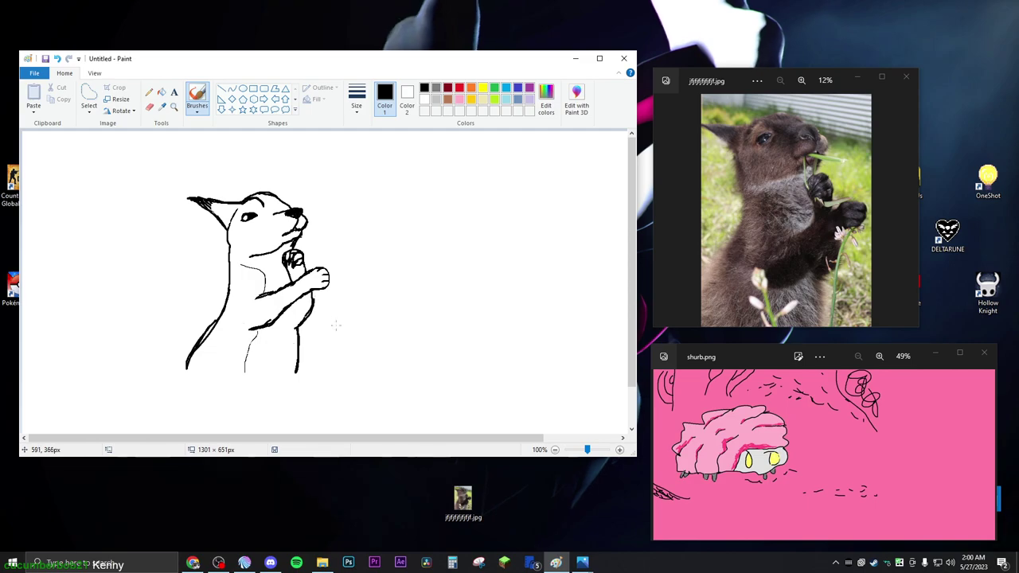
{"action": "left_click", "coordinate": [149, 106]}
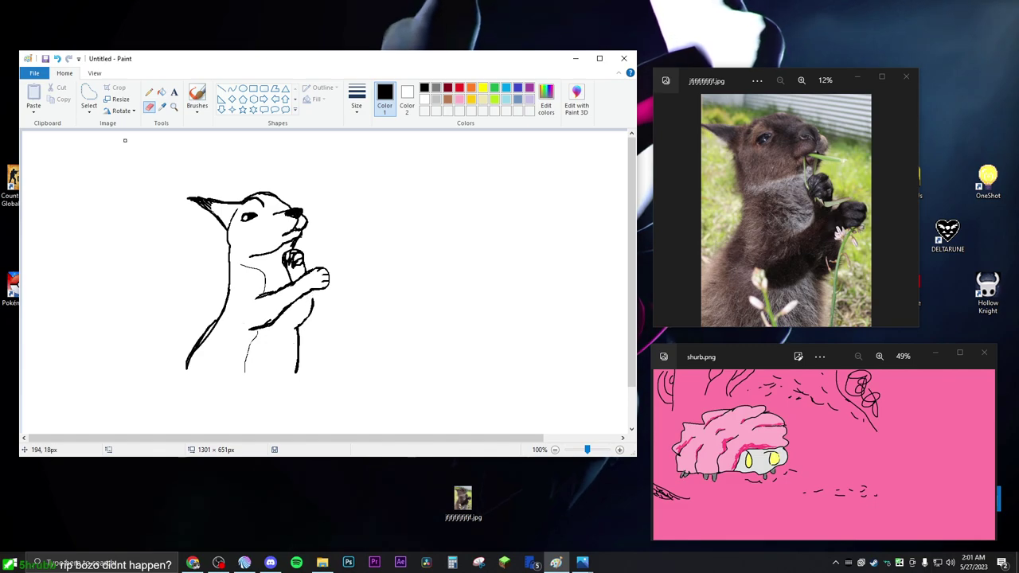
- Select the rear arm's lower line and shift it slightly closer to the front arm, leaving the brush active
{"action": "left_click", "coordinate": [88, 94]}
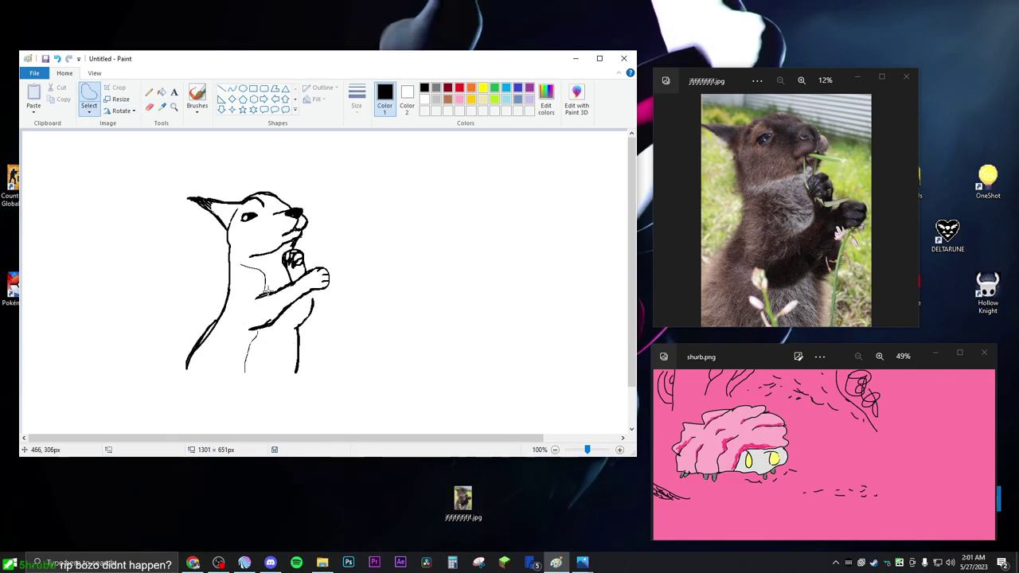
{"action": "mouse_move", "coordinate": [287, 323]}
{"action": "left_mouse_down"}
{"action": "mouse_move", "coordinate": [313, 318]}
{"action": "mouse_move", "coordinate": [323, 290]}
{"action": "mouse_move", "coordinate": [303, 312]}
{"action": "left_mouse_up"}
{"action": "left_click", "coordinate": [303, 313]}
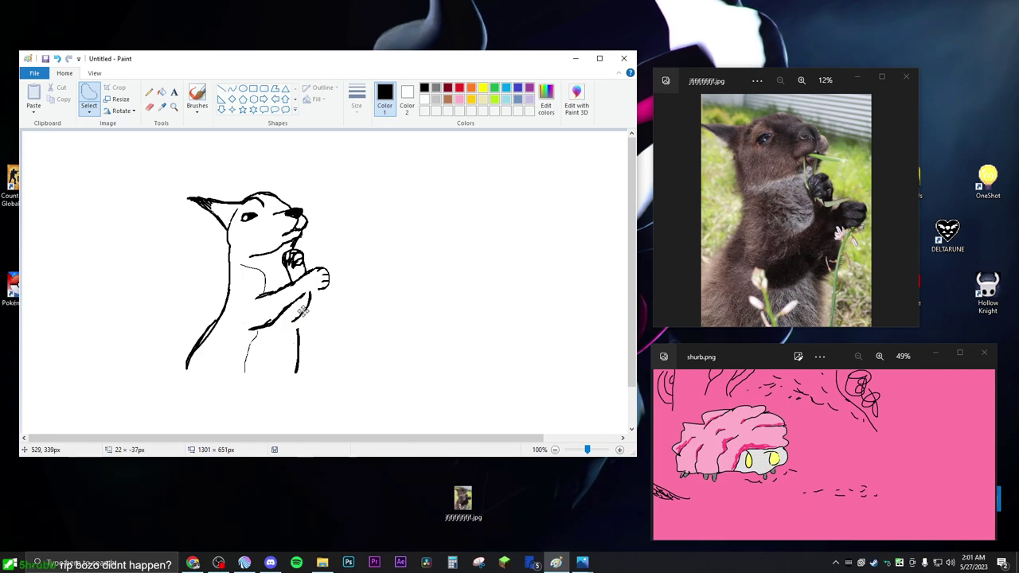
{"action": "key", "text": "ctrl+z"}
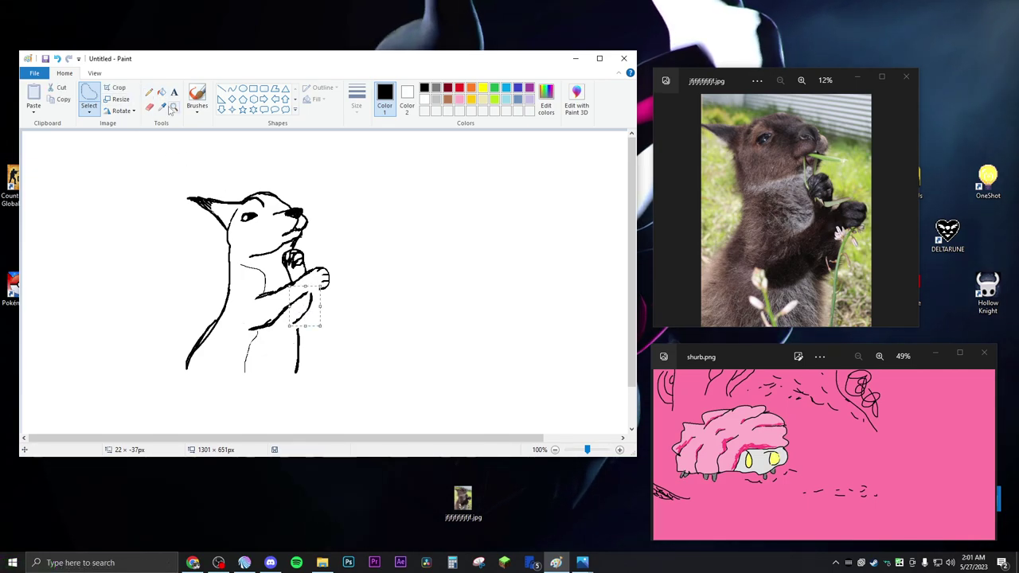
{"action": "left_click", "coordinate": [197, 97]}
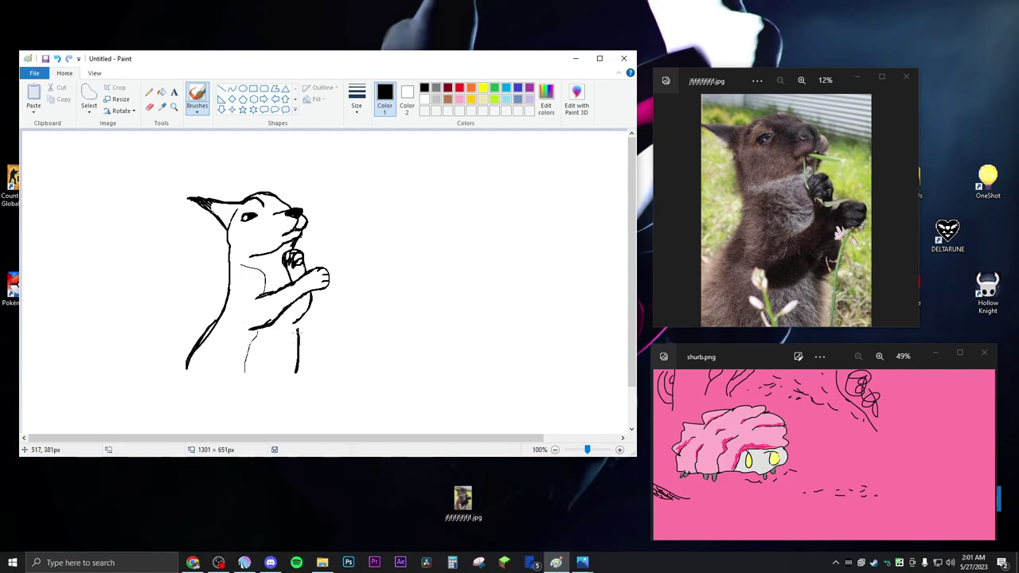
- Connect the top of the front body line to the rear arm with a short black brush stroke
{"action": "left_click_drag", "start_coordinate": [297, 321], "coordinate": [300, 331]}
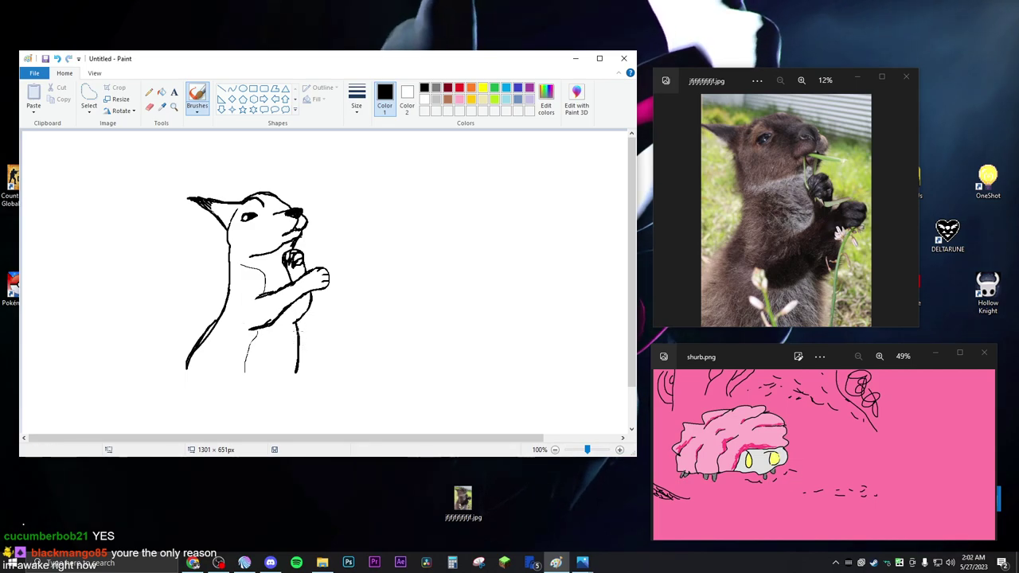
{"action": "left_click", "coordinate": [148, 109]}
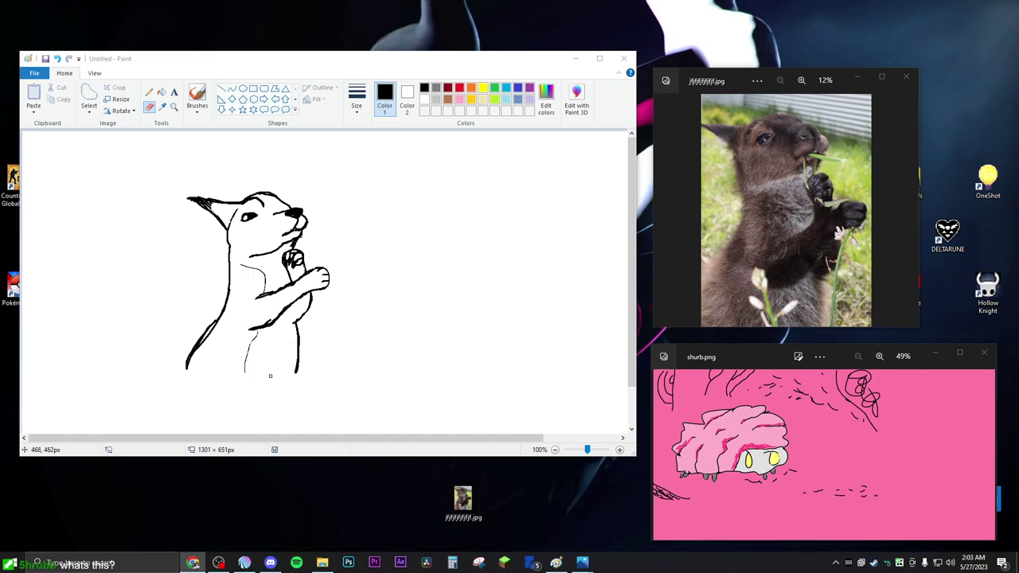
{"action": "left_click", "coordinate": [197, 96]}
{"action": "left_click", "coordinate": [197, 96]}
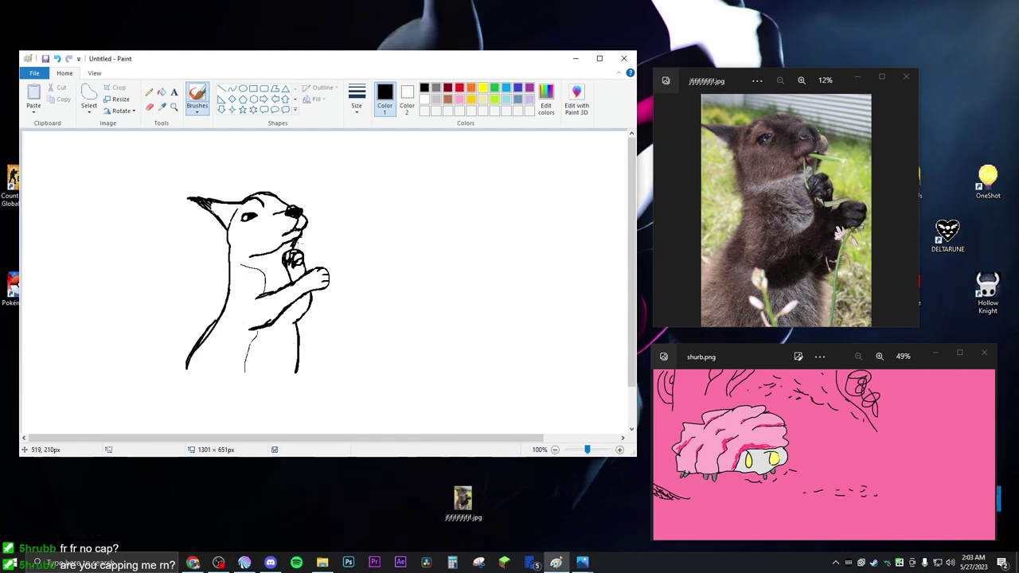
- Fill out the nose into a rounder black shape with the brush, undoing and redoing strokes to compare
{"action": "key", "text": "ctrl+z"}
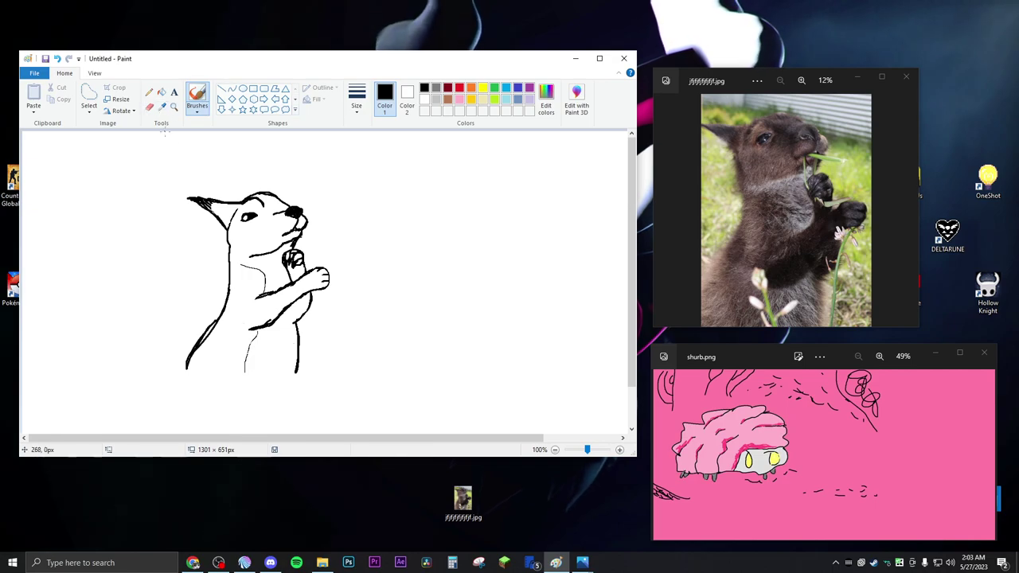
{"action": "left_click", "coordinate": [149, 106]}
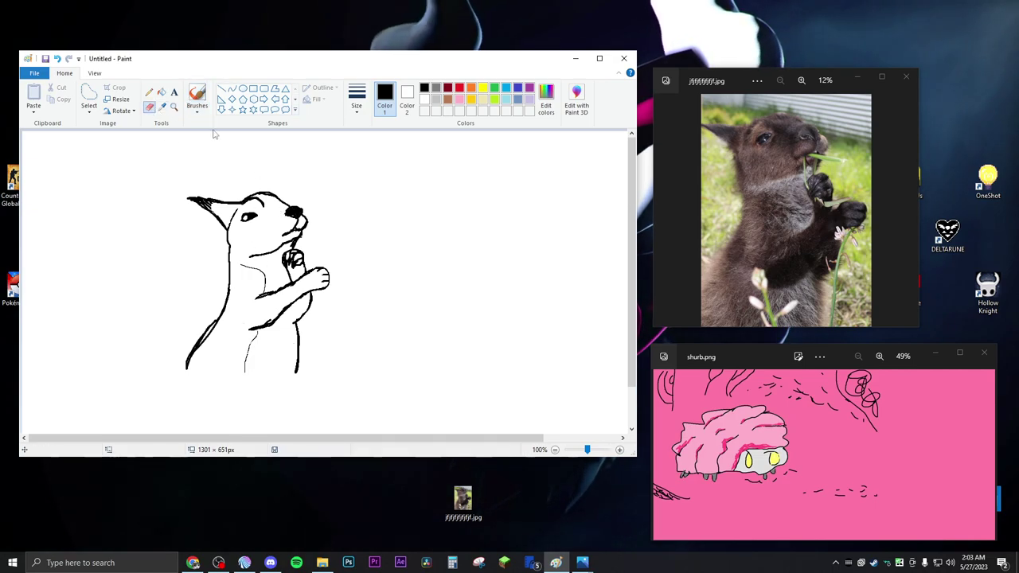
{"action": "left_click", "coordinate": [196, 97]}
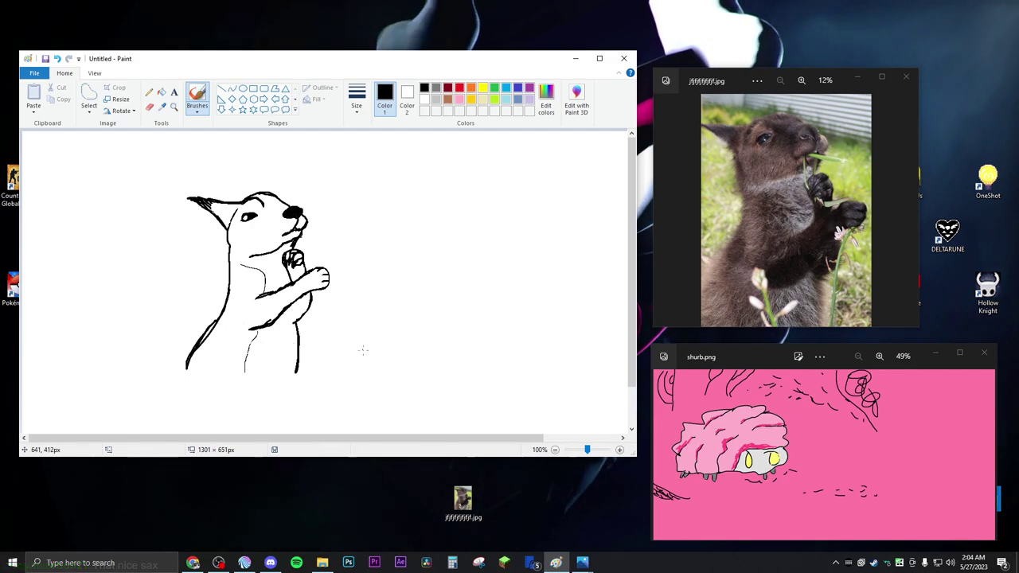
{"action": "left_click", "coordinate": [60, 61]}
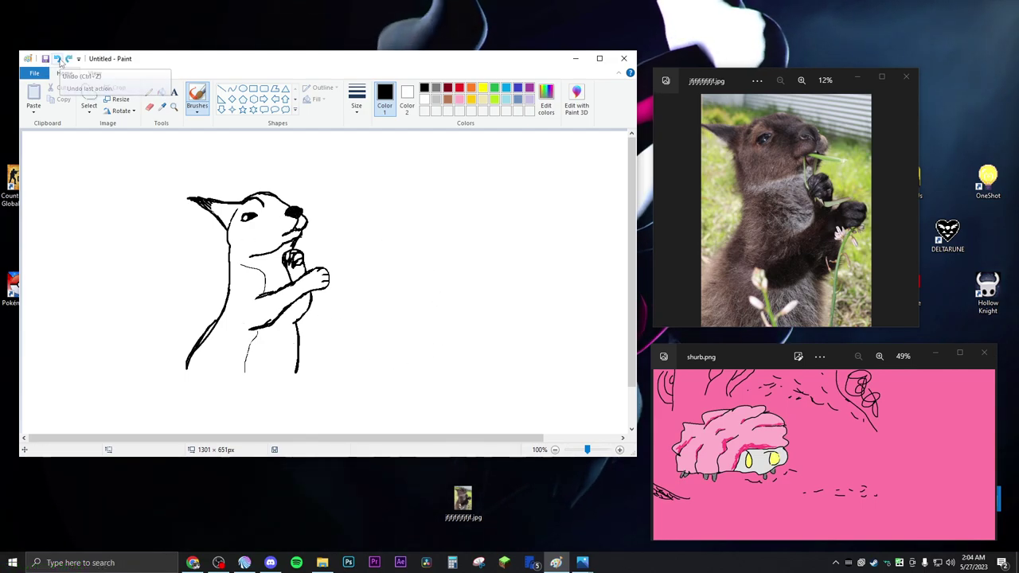
{"action": "left_click", "coordinate": [60, 62]}
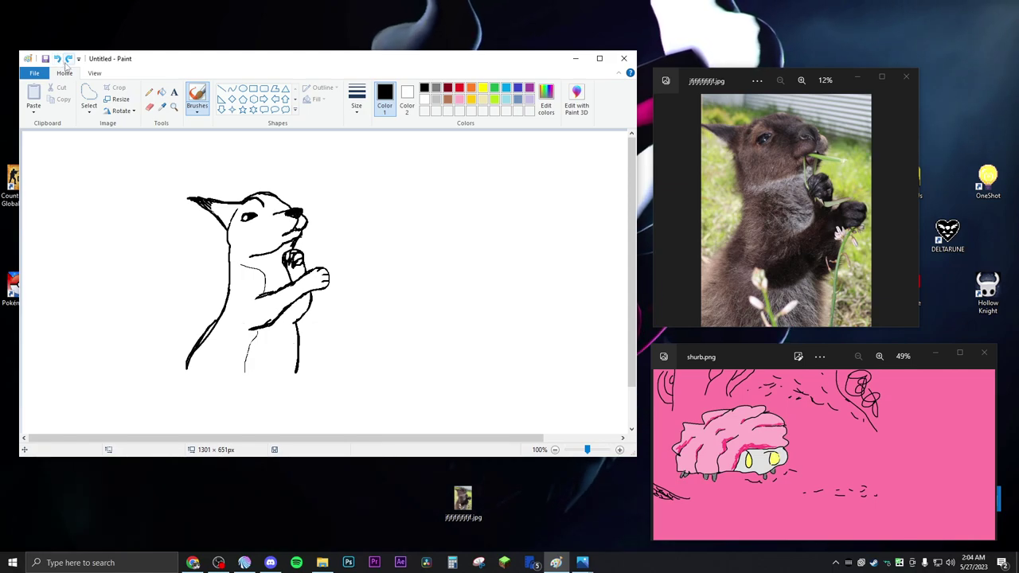
{"action": "left_click", "coordinate": [70, 61]}
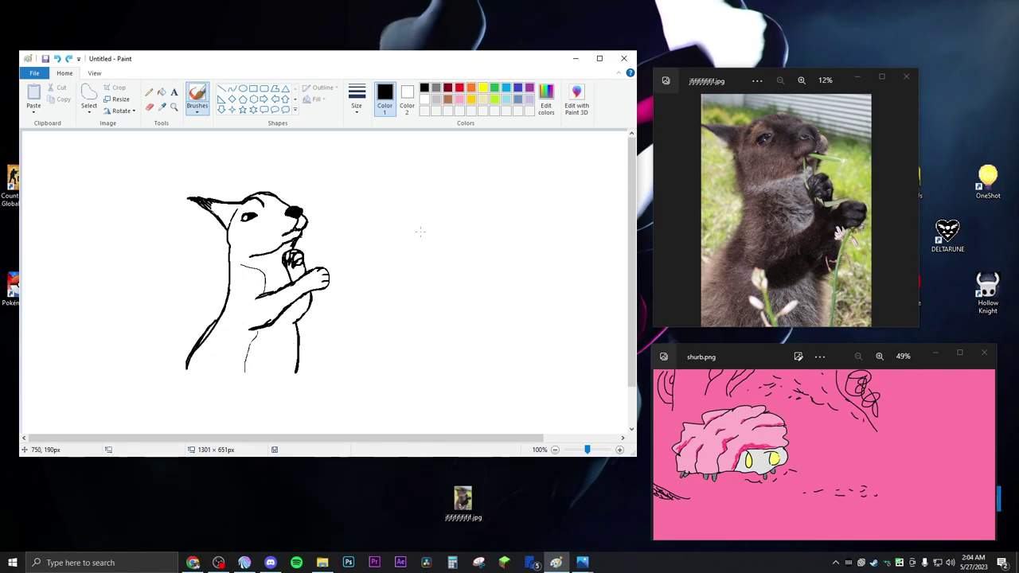
- Mix a brighter green (red 44, green 216, blue 96) as the brush colour and check it with a discarded test stroke
{"action": "left_click", "coordinate": [496, 94]}
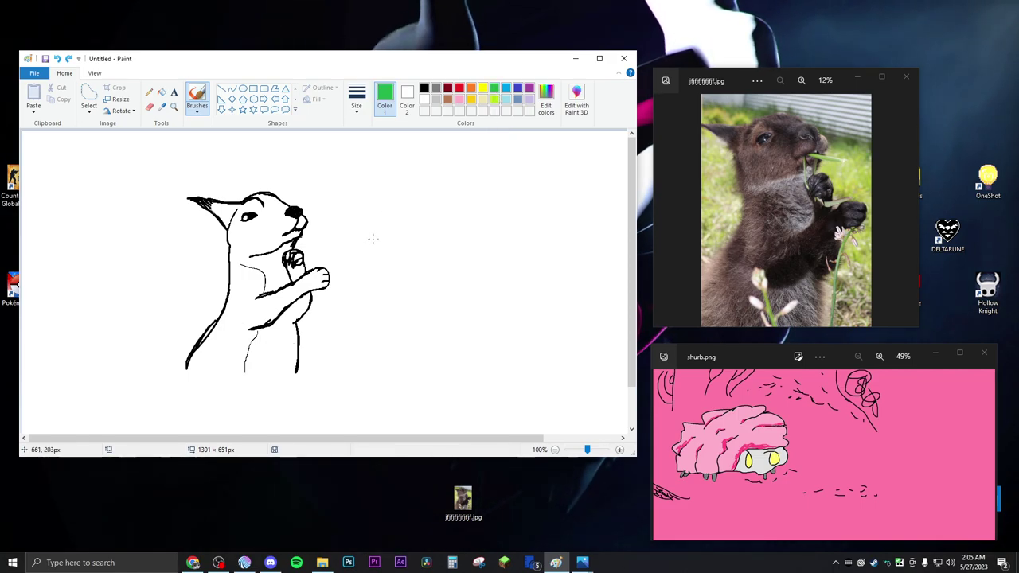
{"action": "left_click", "coordinate": [546, 98]}
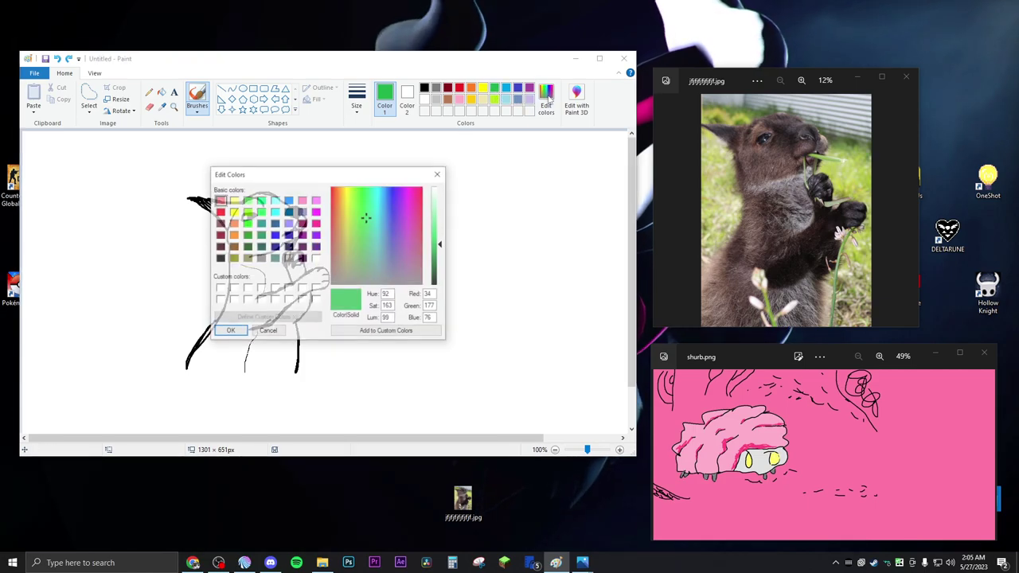
{"action": "left_click", "coordinate": [443, 239]}
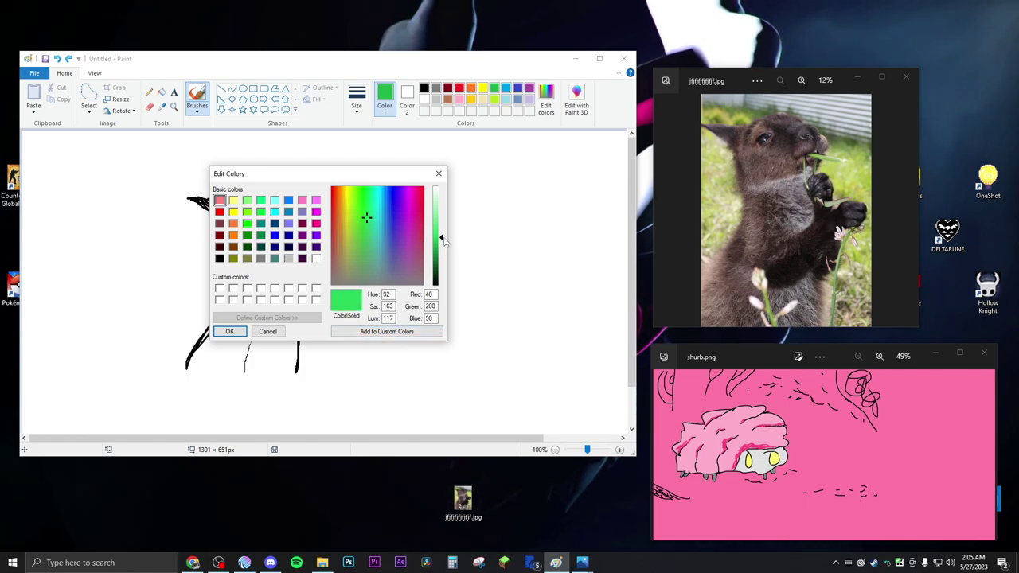
{"action": "left_click", "coordinate": [443, 236]}
{"action": "left_click", "coordinate": [225, 332]}
{"action": "left_click_drag", "start_coordinate": [375, 222], "coordinate": [458, 299]}
{"action": "key", "text": "ctrl+z"}
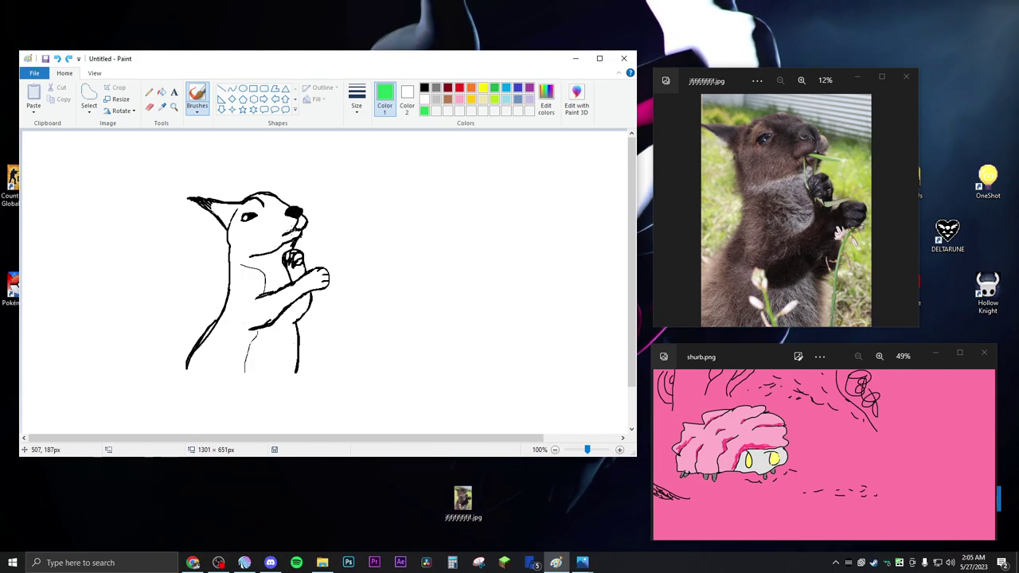
- Paint a bright green grass blade sticking out of the mouth and a darker green one running down to the upper paw
{"action": "mouse_move", "coordinate": [293, 232]}
{"action": "left_mouse_down"}
{"action": "mouse_move", "coordinate": [313, 237]}
{"action": "mouse_move", "coordinate": [300, 233]}
{"action": "left_mouse_up"}
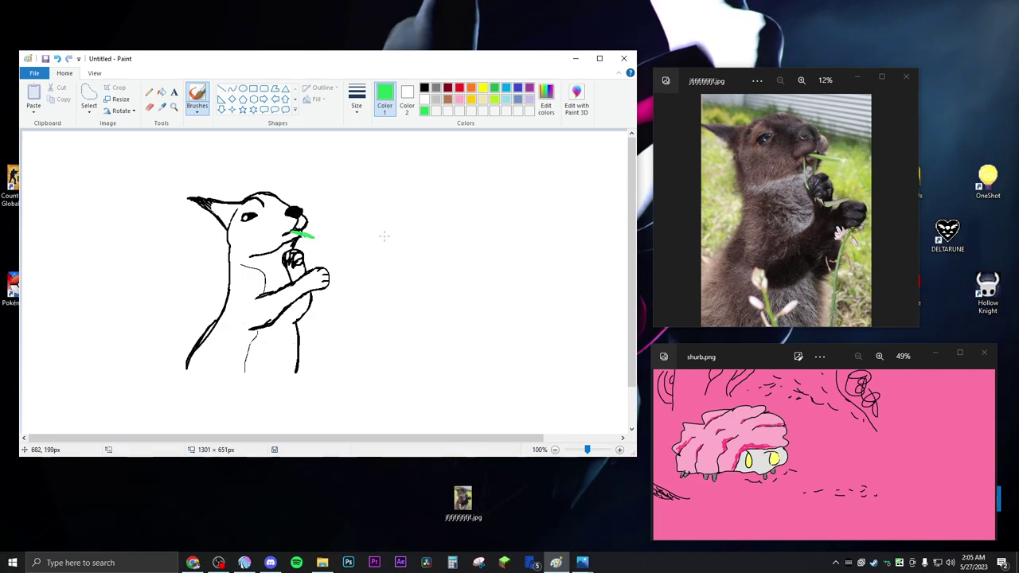
{"action": "left_click_drag", "start_coordinate": [296, 236], "coordinate": [298, 236]}
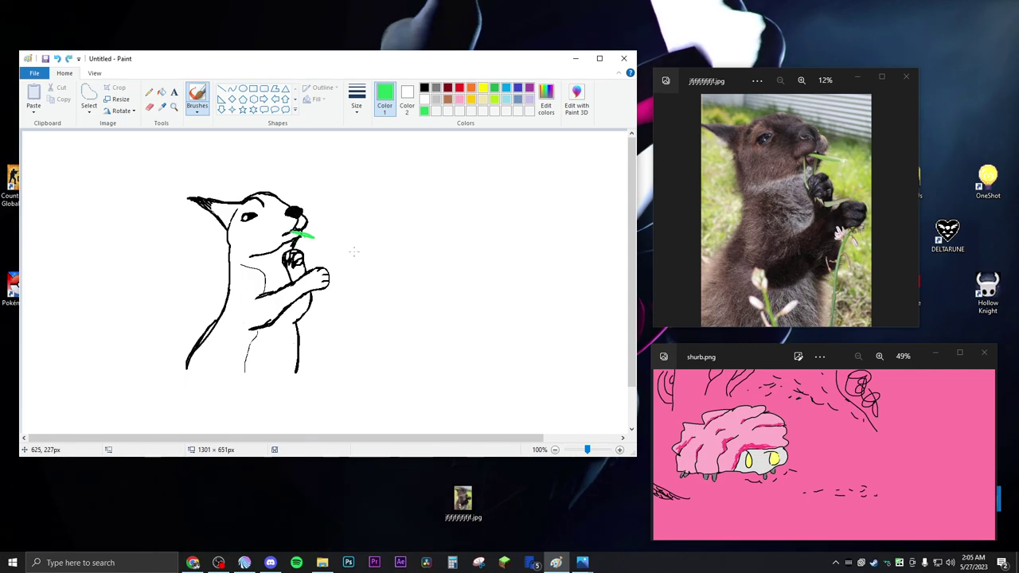
{"action": "left_click", "coordinate": [546, 99]}
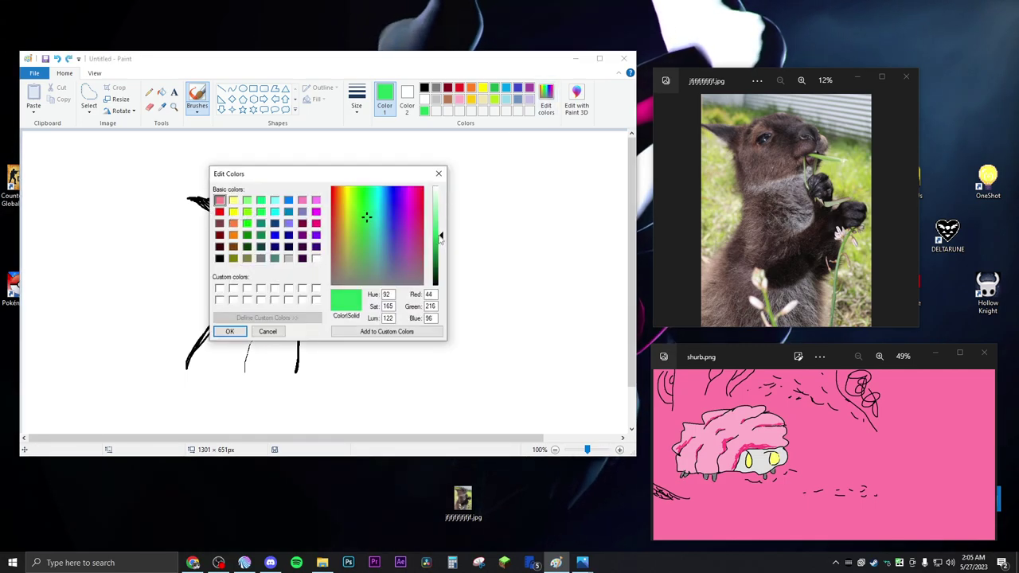
{"action": "left_click_drag", "start_coordinate": [441, 236], "coordinate": [441, 245]}
{"action": "left_click", "coordinate": [230, 331]}
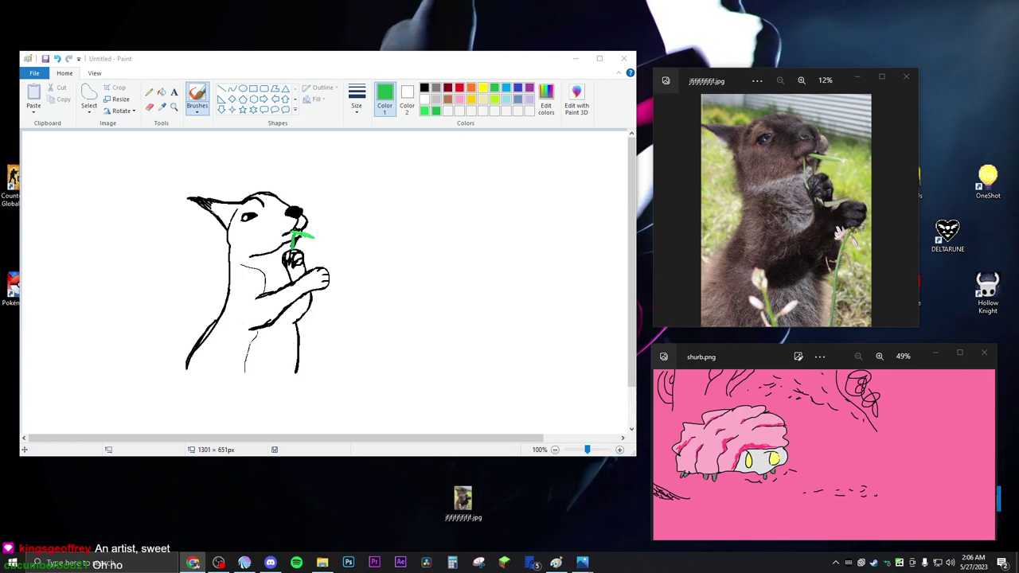
- Mix a pale green and paint a thin blade from under the mouth down to the back of the upper paw
{"action": "left_click", "coordinate": [545, 103]}
{"action": "left_click_drag", "start_coordinate": [427, 251], "coordinate": [431, 217]}
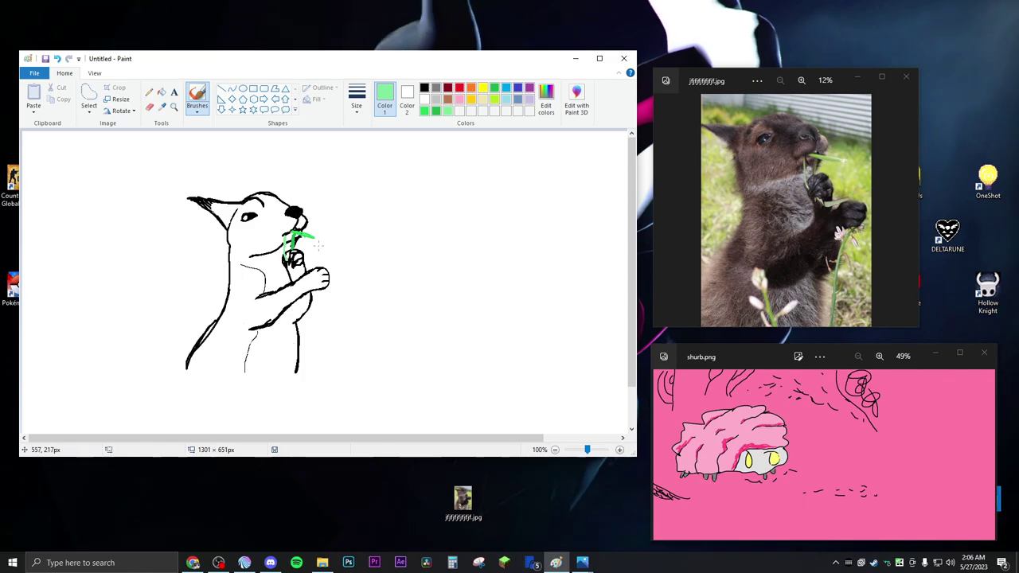
{"action": "left_click", "coordinate": [57, 59]}
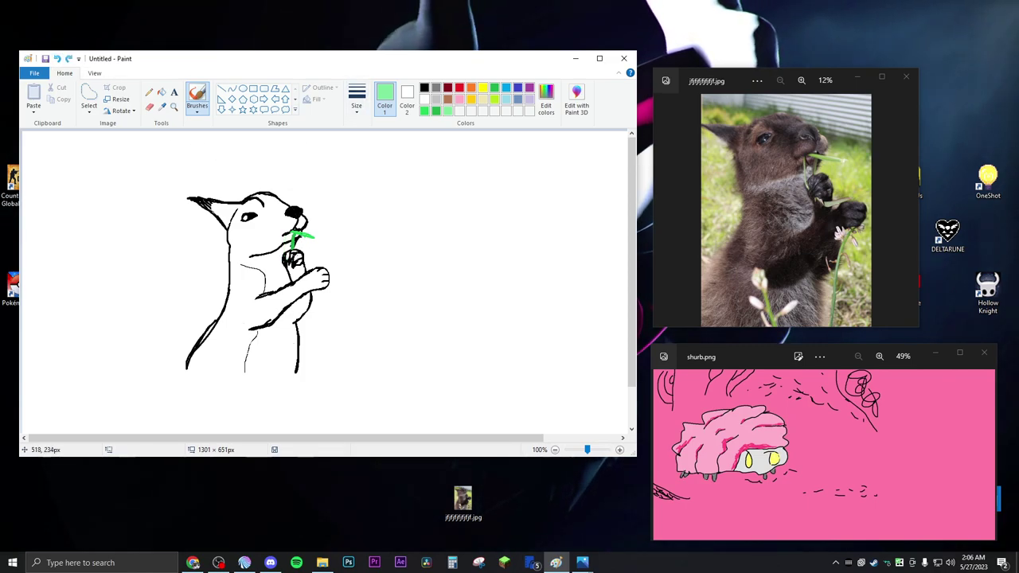
{"action": "left_click_drag", "start_coordinate": [288, 232], "coordinate": [282, 256]}
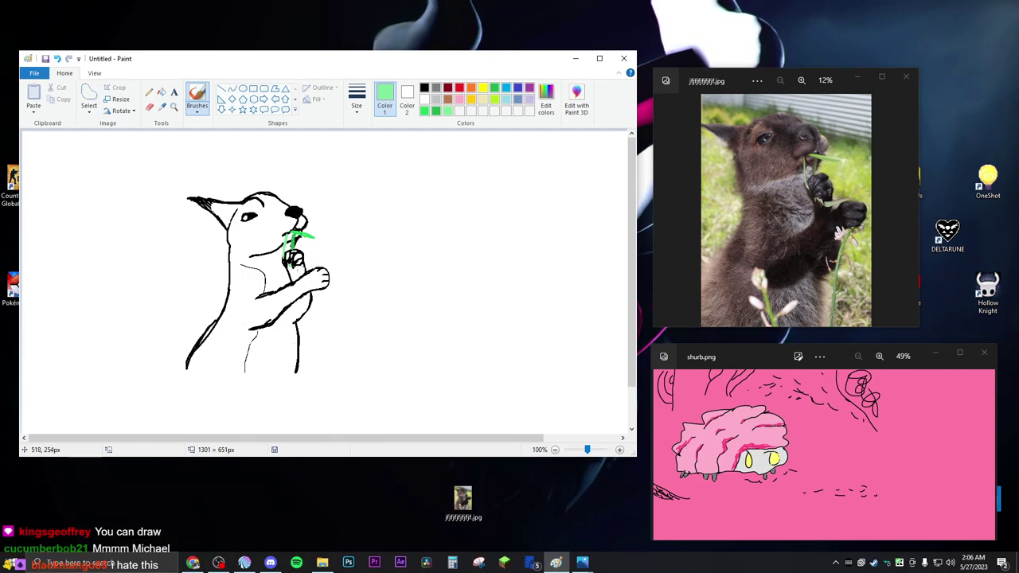
- Paint a pale green blade running from the upper paw to the outstretched paw, undoing and redrawing it until it fits
{"action": "left_click_drag", "start_coordinate": [291, 263], "coordinate": [312, 267]}
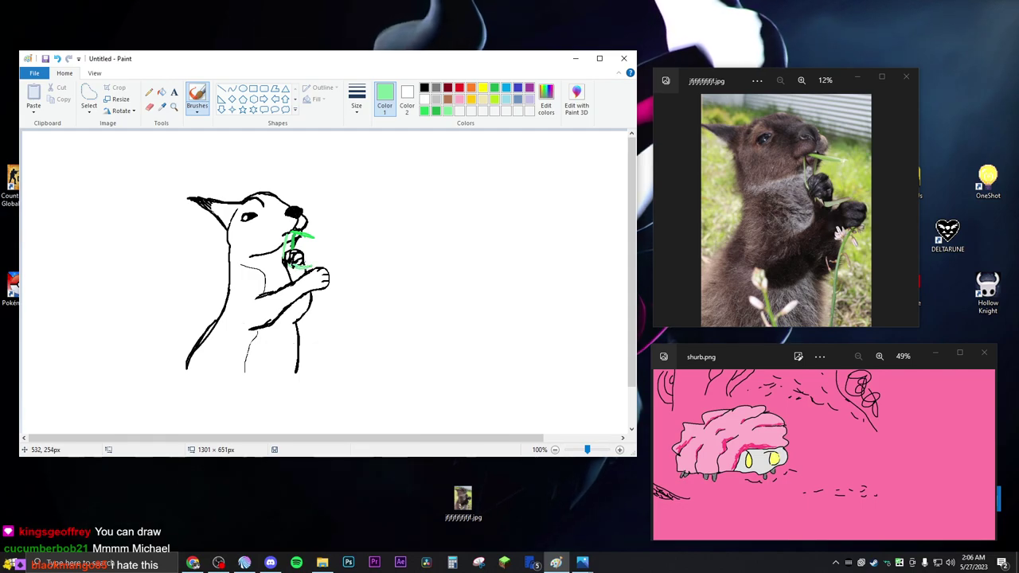
{"action": "left_click", "coordinate": [57, 59]}
{"action": "left_click", "coordinate": [57, 59]}
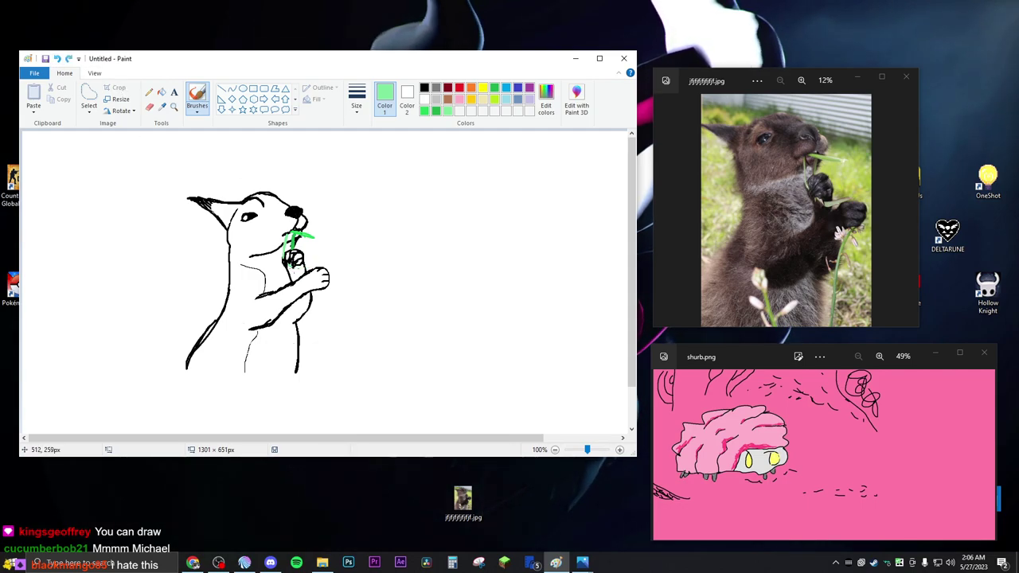
{"action": "left_click", "coordinate": [69, 58]}
{"action": "left_click", "coordinate": [68, 59]}
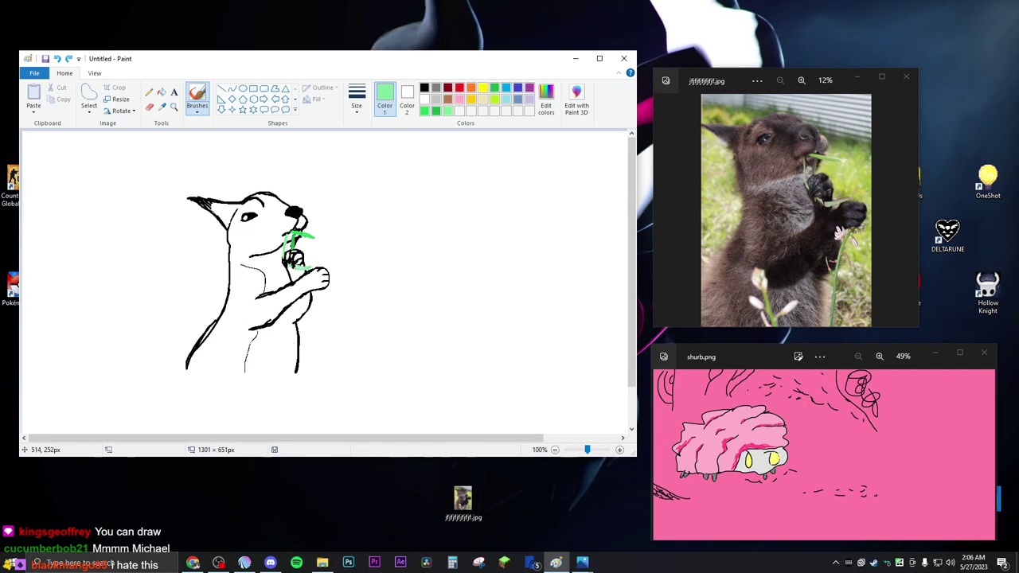
{"action": "left_click", "coordinate": [57, 59]}
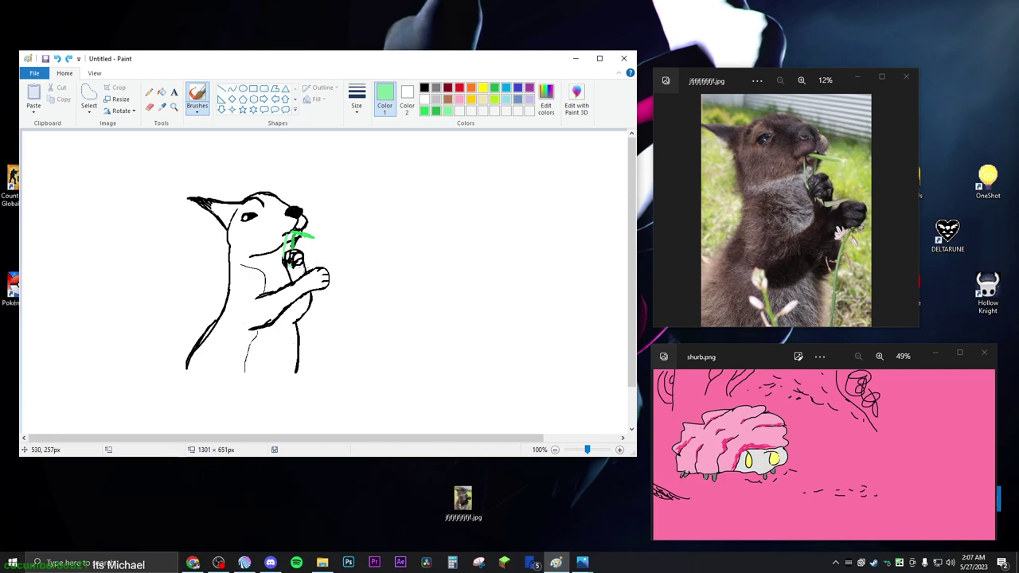
{"action": "left_click_drag", "start_coordinate": [298, 270], "coordinate": [314, 267]}
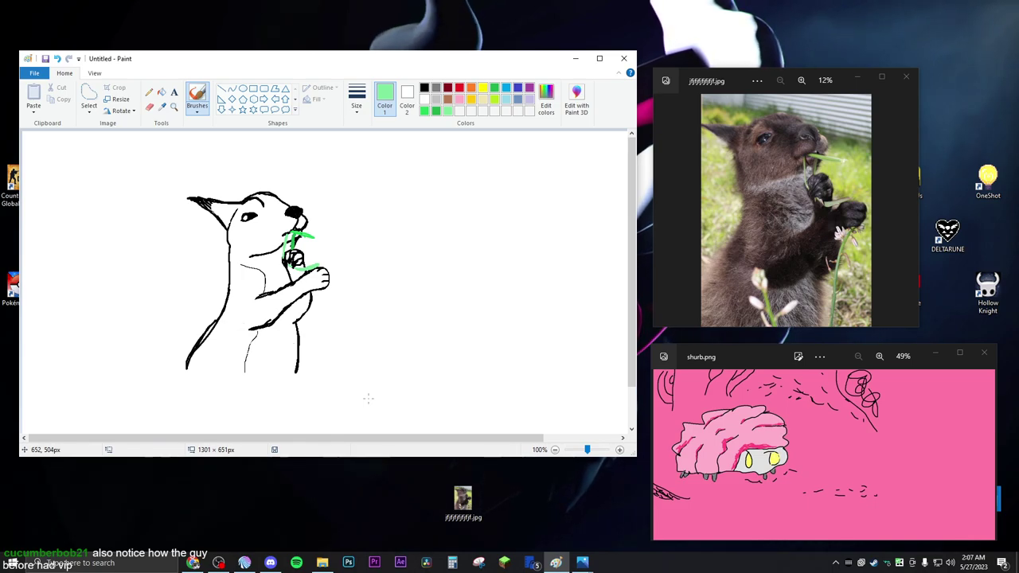
- Set the brush colour back to black and save the drawing as tarla.png in the Downloads folder
{"action": "key", "text": "alt+Tab"}
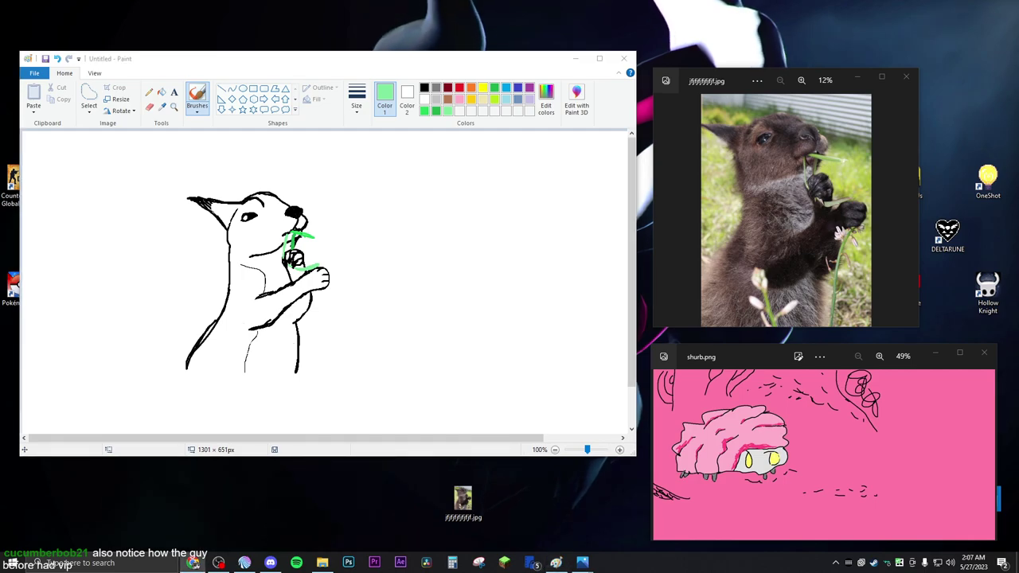
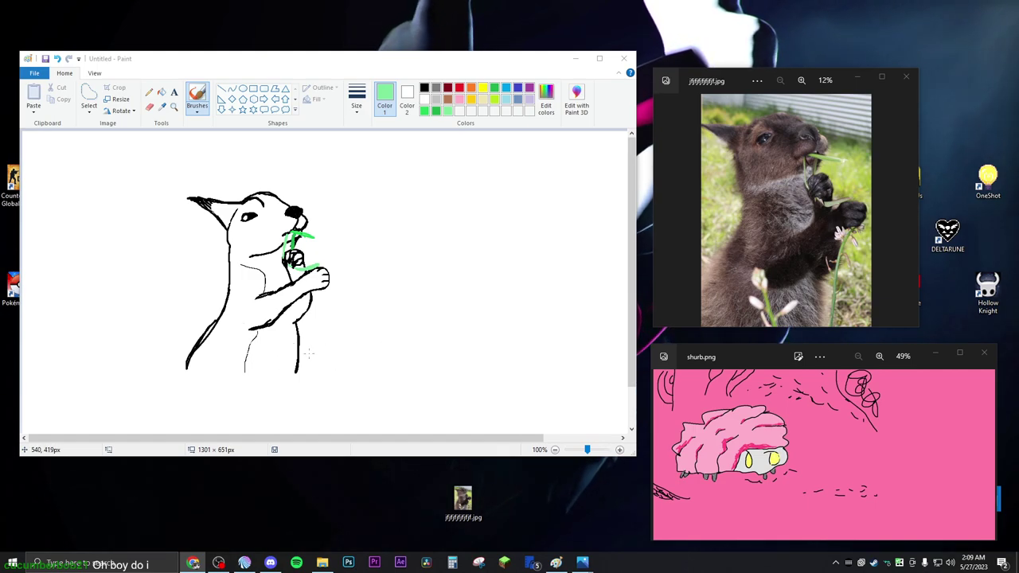
{"action": "left_click", "coordinate": [199, 97]}
{"action": "left_click", "coordinate": [424, 88]}
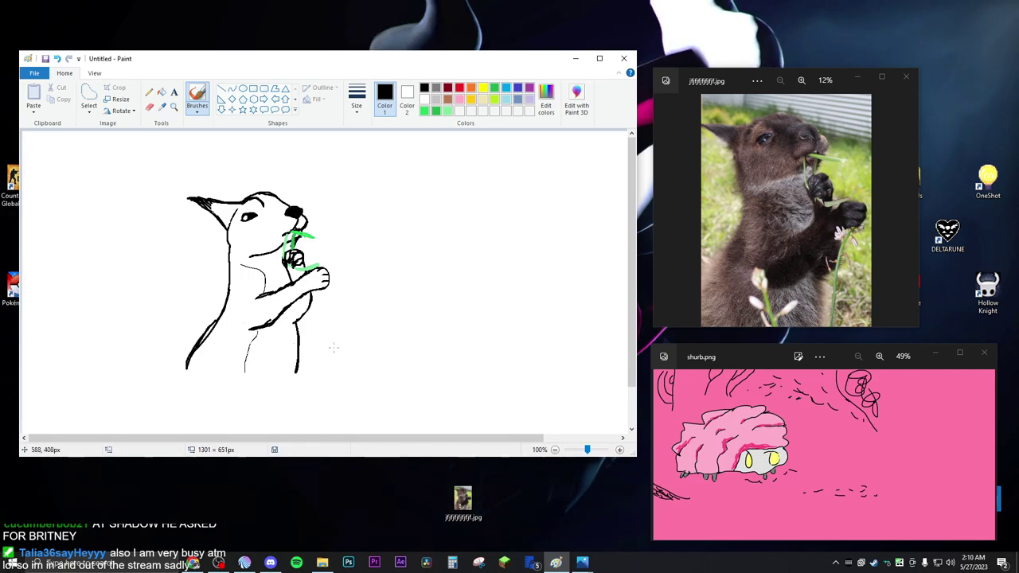
{"action": "left_click", "coordinate": [45, 59]}
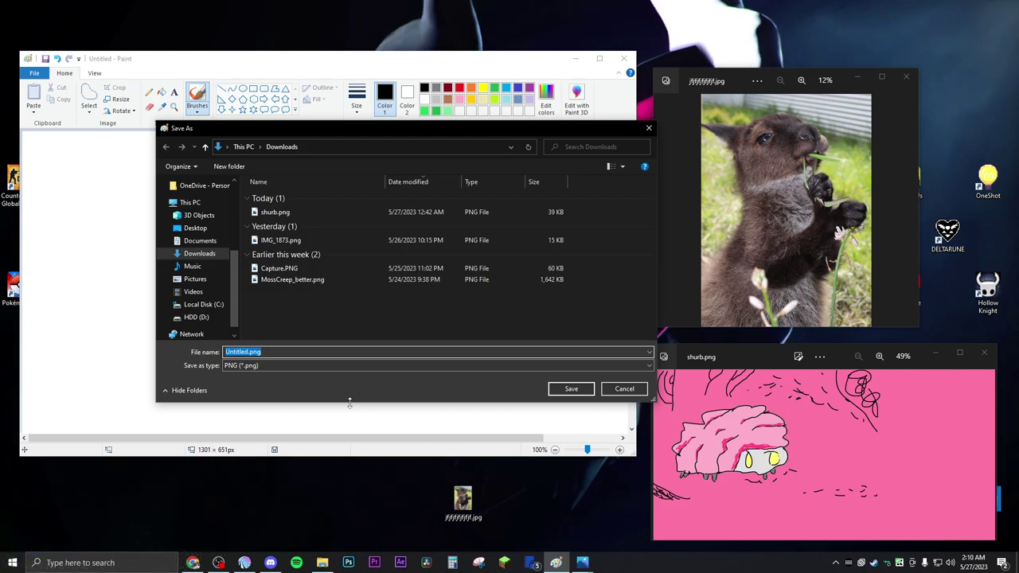
{"action": "type", "text": "tarla"}
{"action": "key", "text": "Return"}
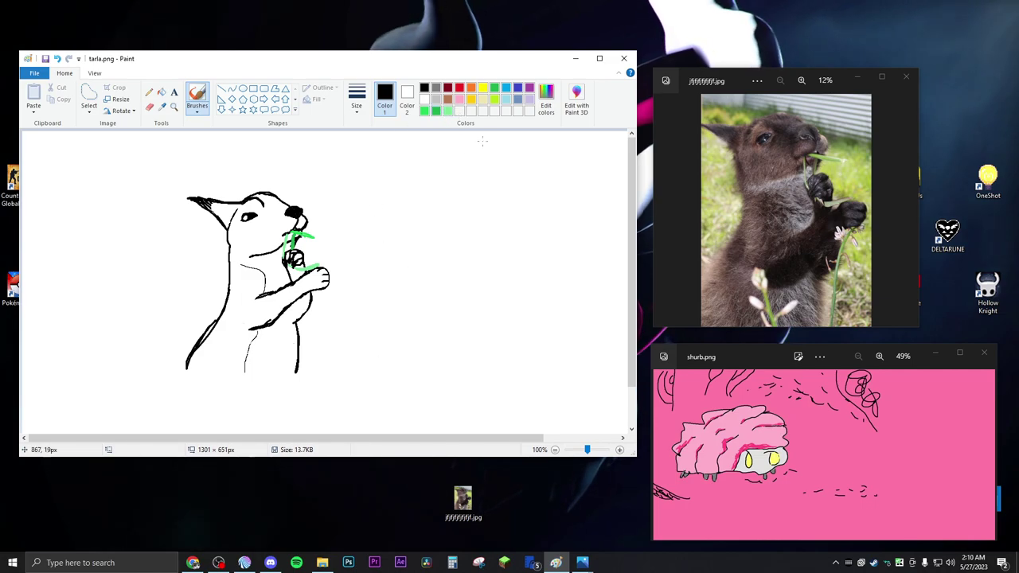
- Try a pale green stem hanging down from the outstretched paw, and undo it
{"action": "left_click", "coordinate": [436, 112]}
{"action": "left_click", "coordinate": [425, 111]}
{"action": "left_click", "coordinate": [448, 111]}
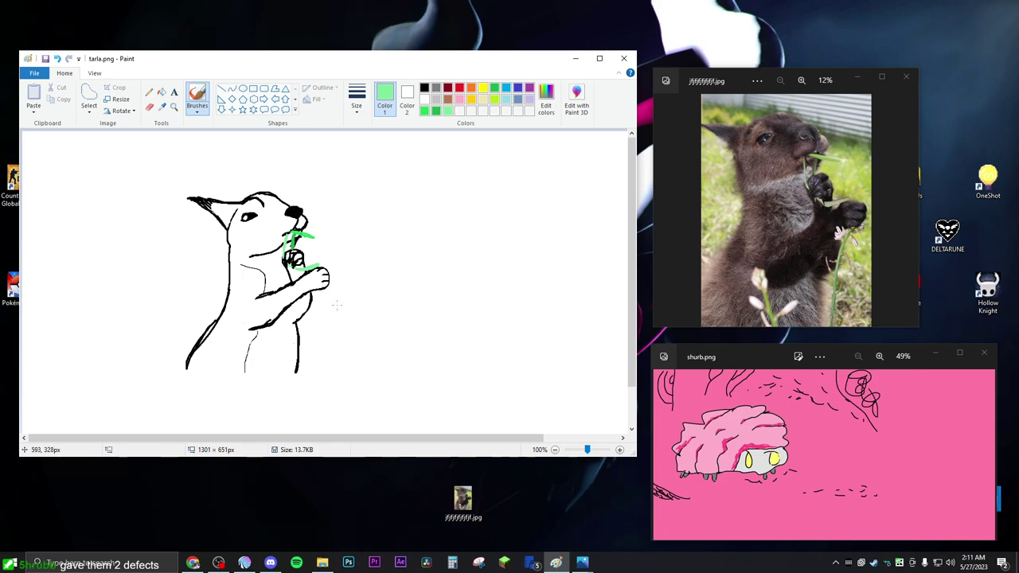
{"action": "left_click_drag", "start_coordinate": [319, 291], "coordinate": [312, 360]}
{"action": "key", "text": "ctrl+z"}
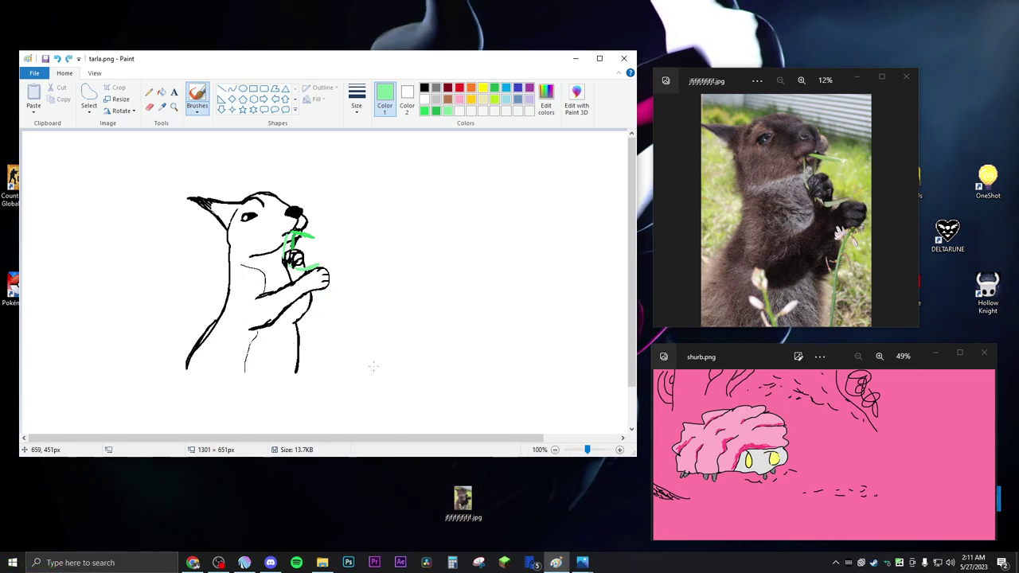
- Mix a deeper green and paint a long stem from the outstretched paw down to the front body line's lower end, with small side shoots
{"action": "left_click", "coordinate": [546, 100]}
{"action": "left_click_drag", "start_coordinate": [440, 234], "coordinate": [440, 246]}
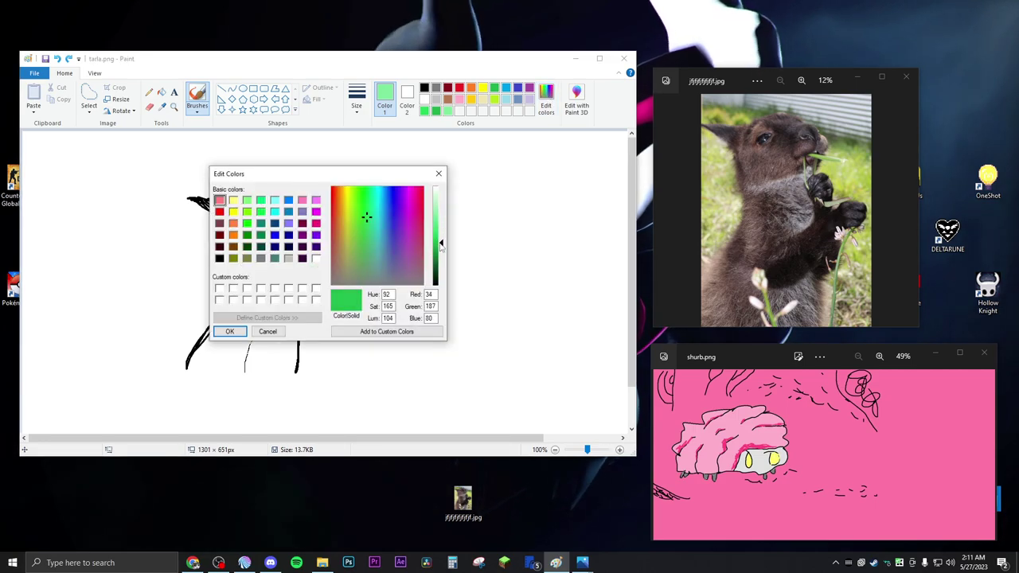
{"action": "left_click", "coordinate": [229, 331]}
{"action": "left_click_drag", "start_coordinate": [386, 307], "coordinate": [375, 370]}
{"action": "key", "text": "ctrl+z"}
{"action": "left_click_drag", "start_coordinate": [320, 292], "coordinate": [297, 376]}
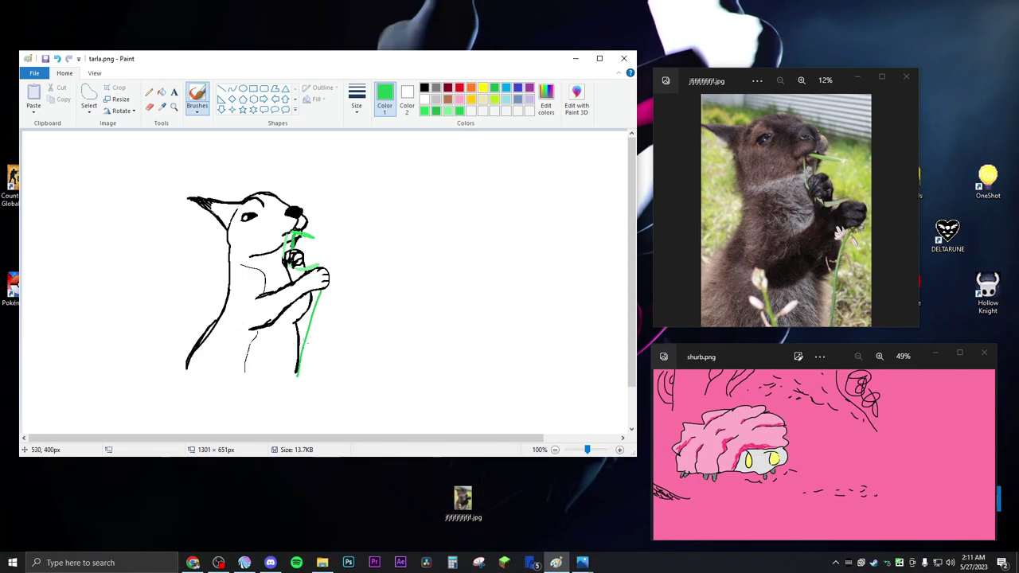
{"action": "left_click_drag", "start_coordinate": [314, 336], "coordinate": [307, 347]}
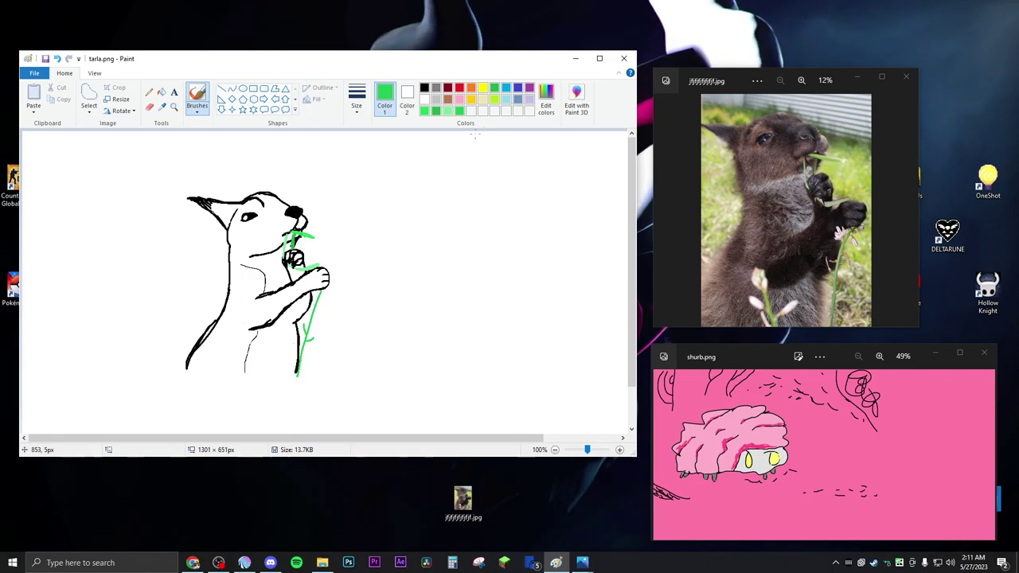
- Paint small light pink petals along the long green stem below the outstretched paw, undoing strokes that do not fit
{"action": "left_click", "coordinate": [460, 99]}
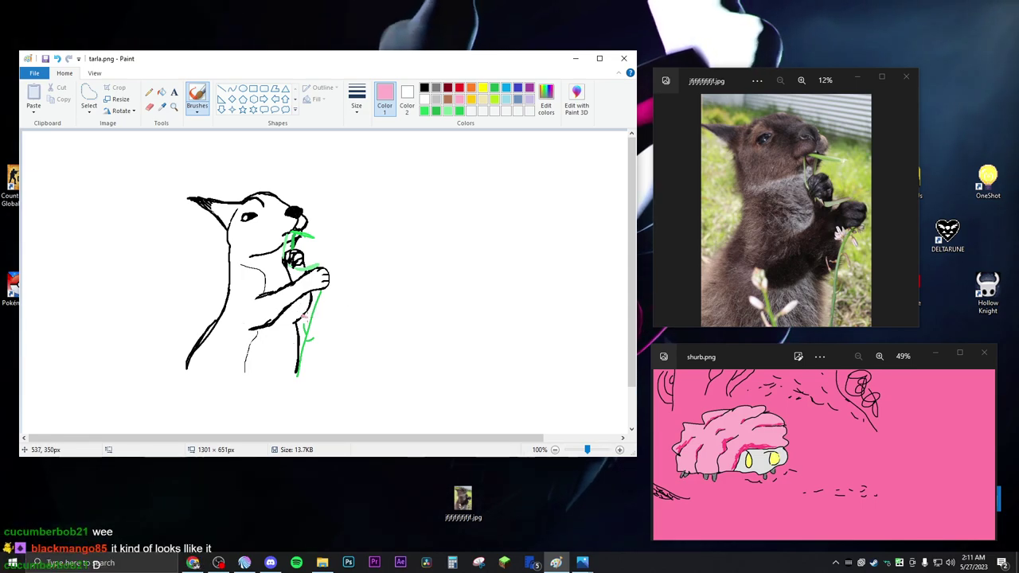
{"action": "key", "text": "ctrl+z"}
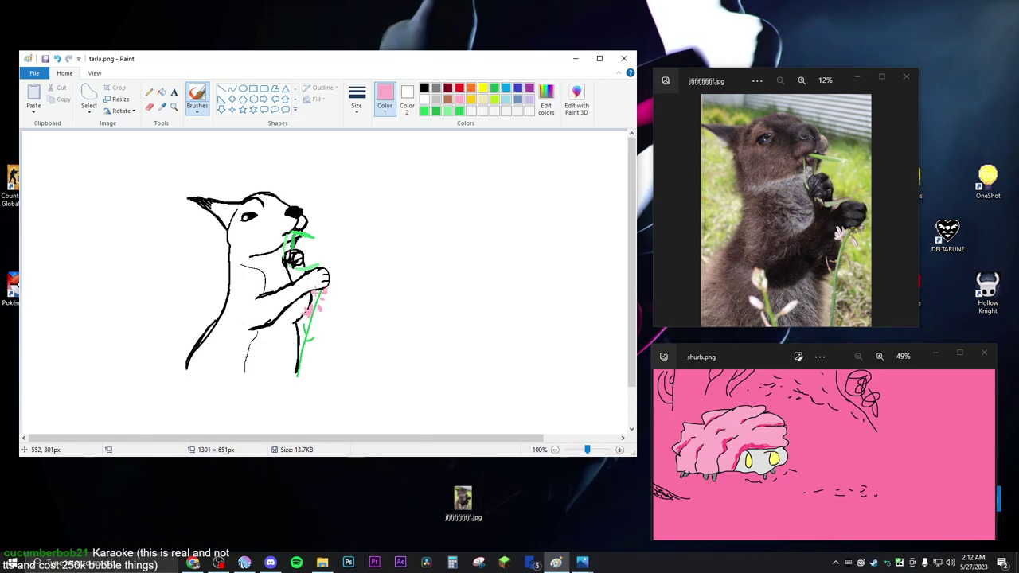
{"action": "left_click", "coordinate": [58, 62]}
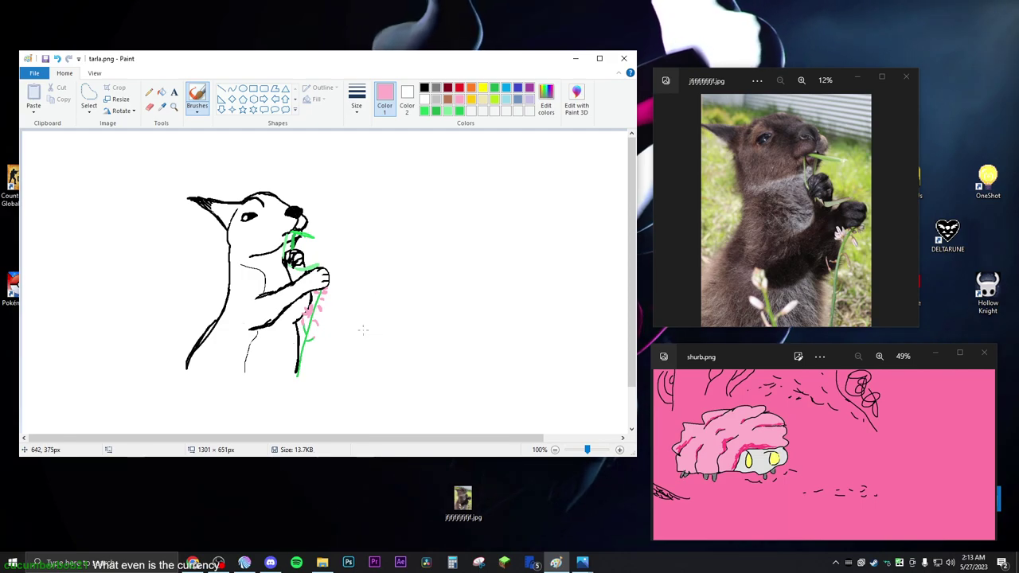
- Set the brush colour to white and save the drawing
{"action": "left_click", "coordinate": [423, 99]}
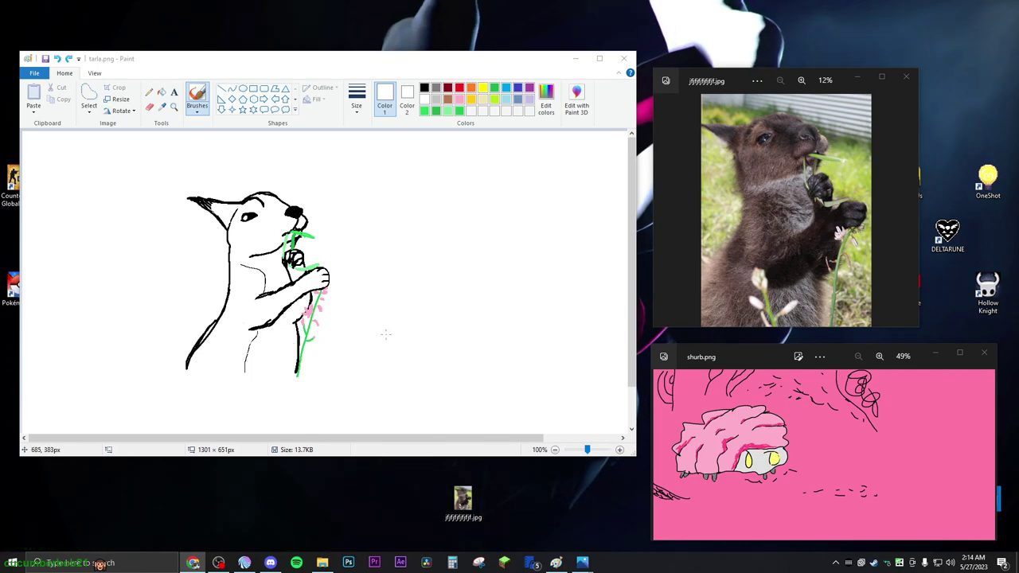
{"action": "left_click", "coordinate": [456, 169]}
{"action": "key", "text": "ctrl+s"}
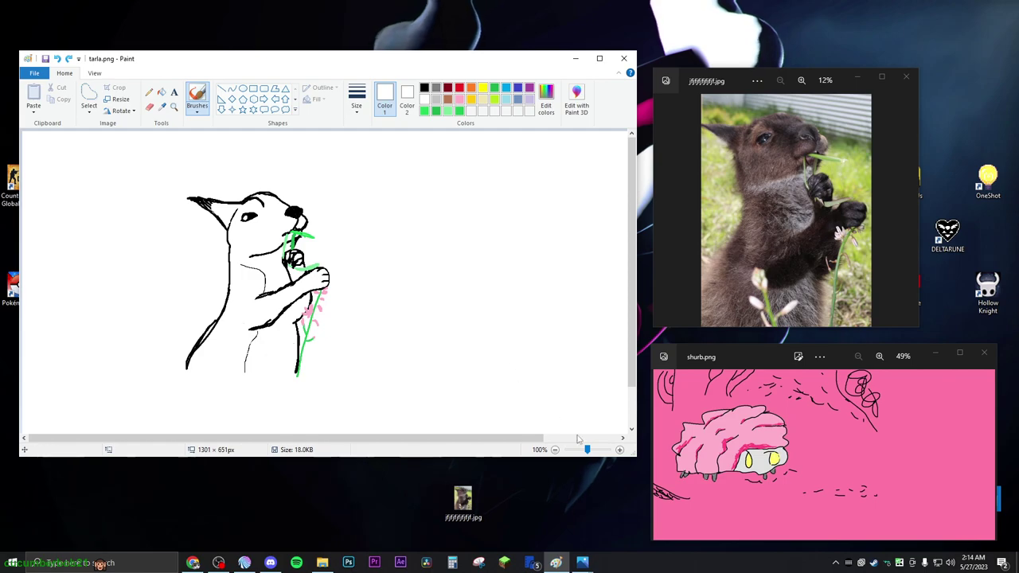
- Enlarge the Paint window and trim the blank canvas beside and below the animal to 677 × 498 px
{"action": "scroll", "coordinate": [525, 362], "scroll_direction": "down", "scroll_amount": 1}
{"action": "scroll", "coordinate": [526, 362], "scroll_direction": "up", "scroll_amount": 1}
{"action": "scroll", "coordinate": [525, 363], "scroll_direction": "down", "scroll_amount": 1}
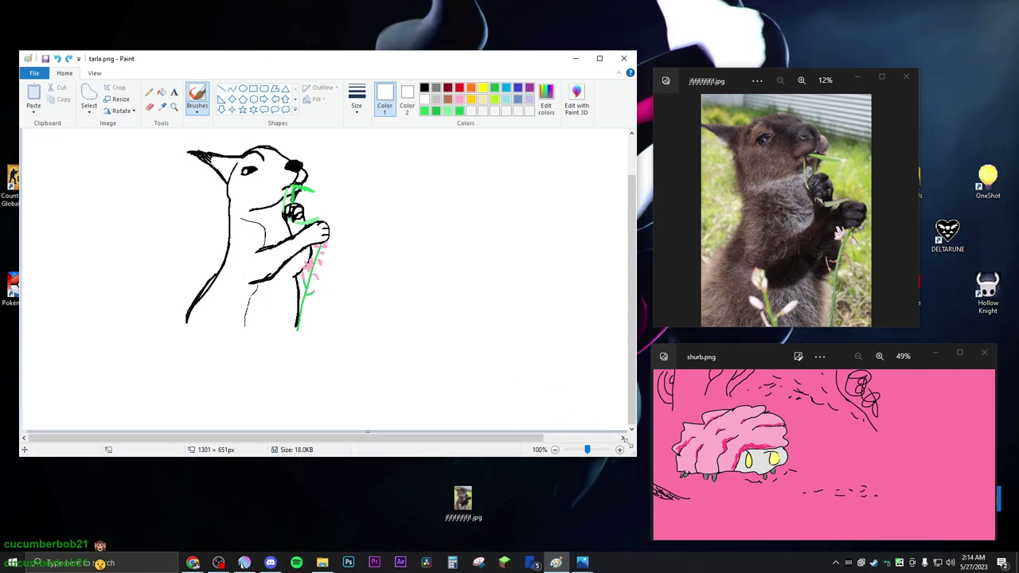
{"action": "mouse_move", "coordinate": [636, 455]}
{"action": "left_mouse_down"}
{"action": "mouse_move", "coordinate": [699, 476]}
{"action": "mouse_move", "coordinate": [806, 420]}
{"action": "mouse_move", "coordinate": [795, 517]}
{"action": "left_mouse_up"}
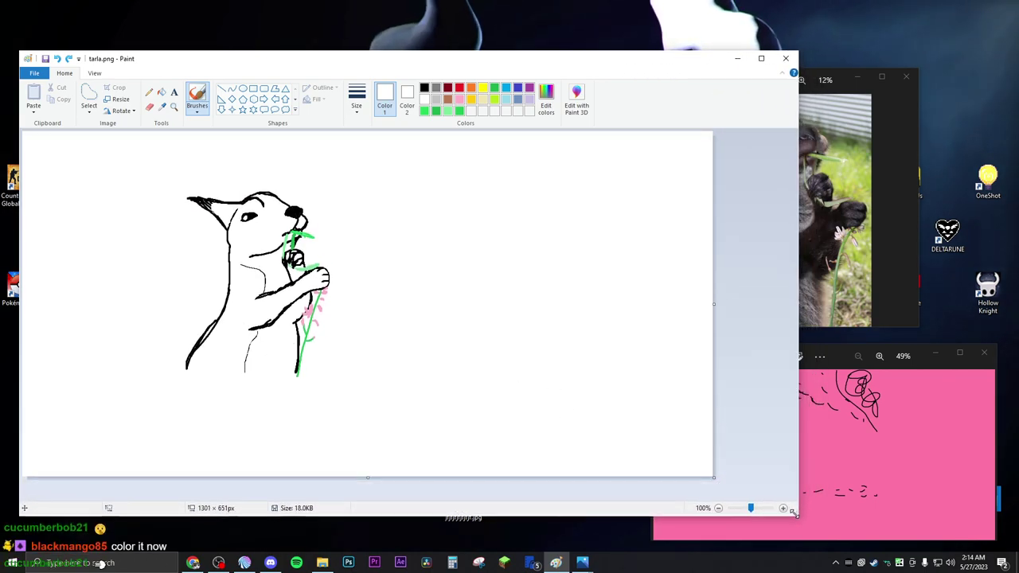
{"action": "left_click_drag", "start_coordinate": [714, 478], "coordinate": [382, 396]}
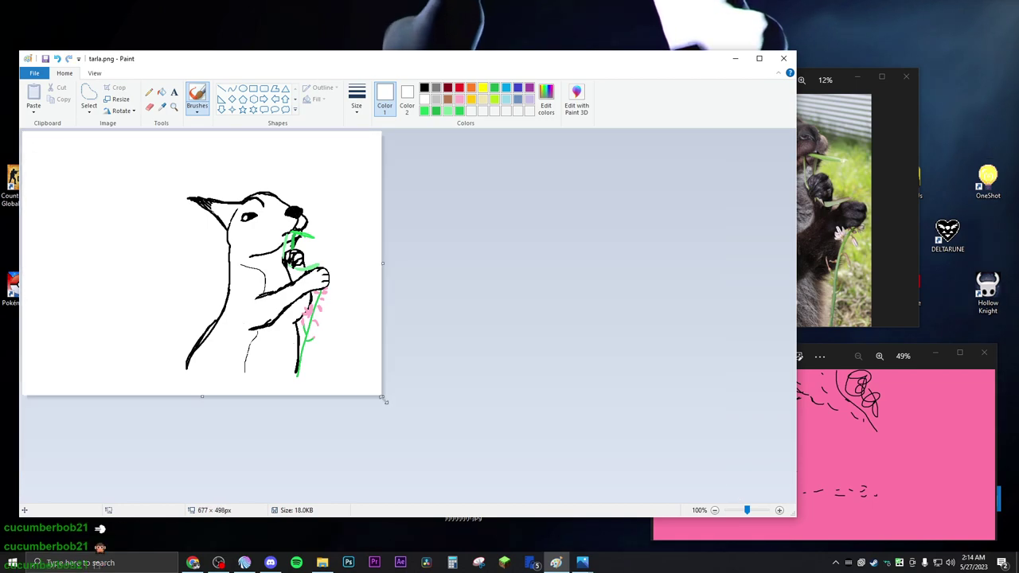
- Move the whole animal toward the canvas's upper-left corner, trim the canvas to 448 × 446 px, and shrink the window
{"action": "left_click", "coordinate": [88, 108]}
{"action": "left_click", "coordinate": [115, 136]}
{"action": "mouse_move", "coordinate": [157, 173]}
{"action": "left_mouse_down"}
{"action": "mouse_move", "coordinate": [372, 382]}
{"action": "mouse_move", "coordinate": [359, 382]}
{"action": "left_mouse_up"}
{"action": "mouse_move", "coordinate": [312, 300]}
{"action": "left_mouse_down"}
{"action": "mouse_move", "coordinate": [248, 267]}
{"action": "mouse_move", "coordinate": [188, 267]}
{"action": "left_mouse_up"}
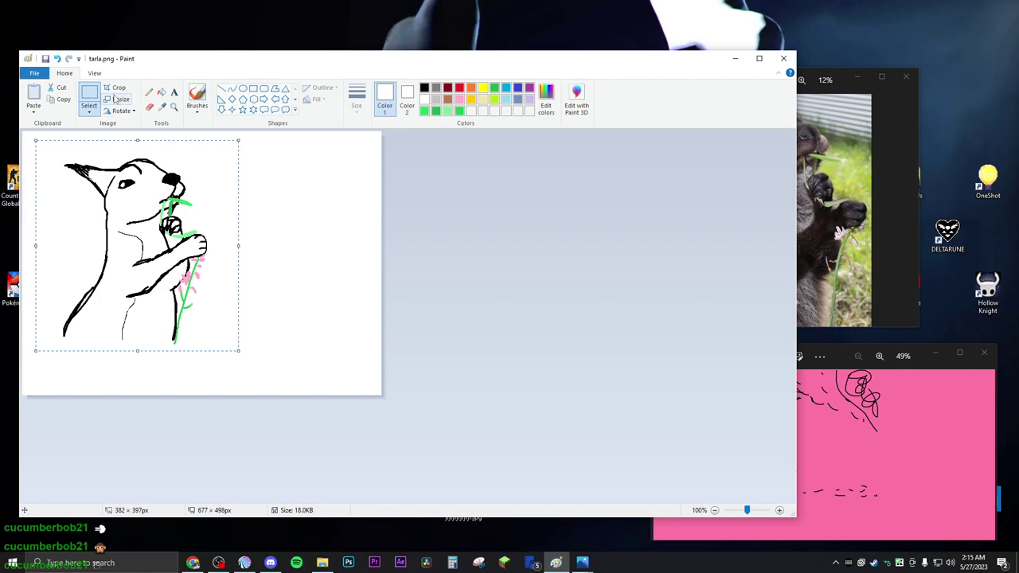
{"action": "left_click", "coordinate": [150, 92]}
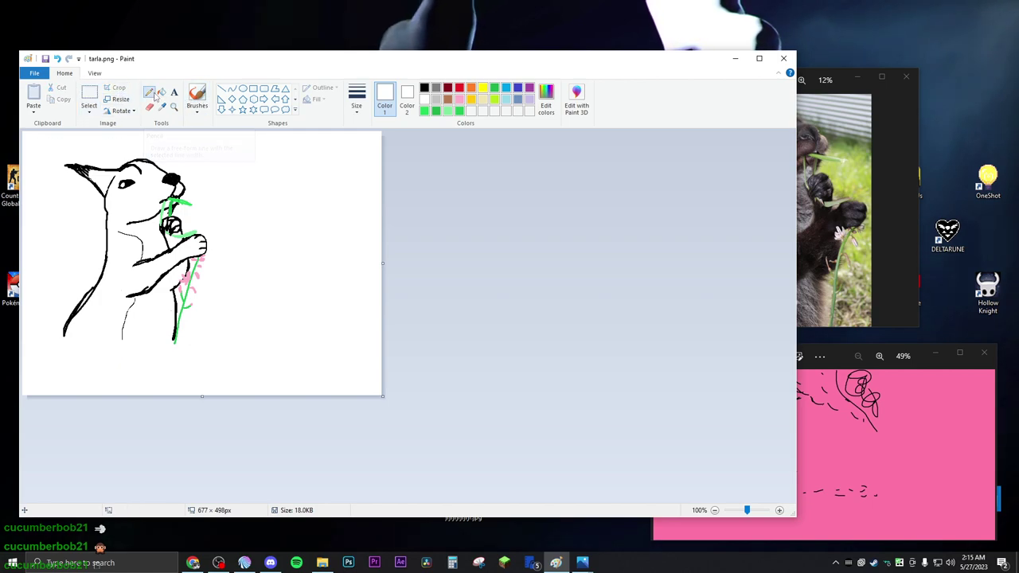
{"action": "mouse_move", "coordinate": [383, 396]}
{"action": "left_mouse_down"}
{"action": "mouse_move", "coordinate": [227, 360]}
{"action": "mouse_move", "coordinate": [262, 369]}
{"action": "left_mouse_up"}
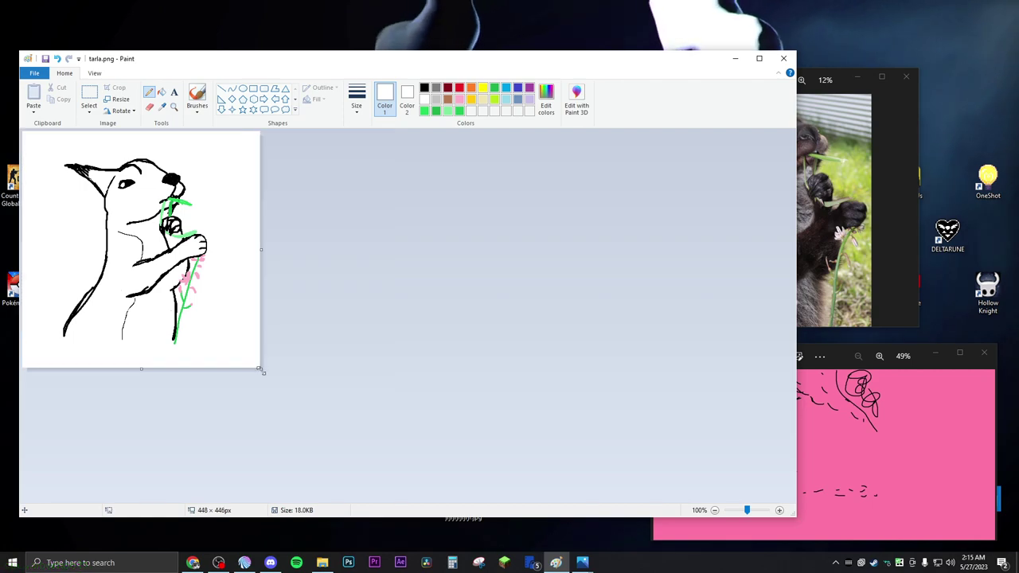
{"action": "mouse_move", "coordinate": [794, 512]}
{"action": "left_mouse_down"}
{"action": "mouse_move", "coordinate": [633, 458]}
{"action": "mouse_move", "coordinate": [285, 394]}
{"action": "mouse_move", "coordinate": [481, 422]}
{"action": "mouse_move", "coordinate": [489, 437]}
{"action": "mouse_move", "coordinate": [591, 469]}
{"action": "left_mouse_up"}
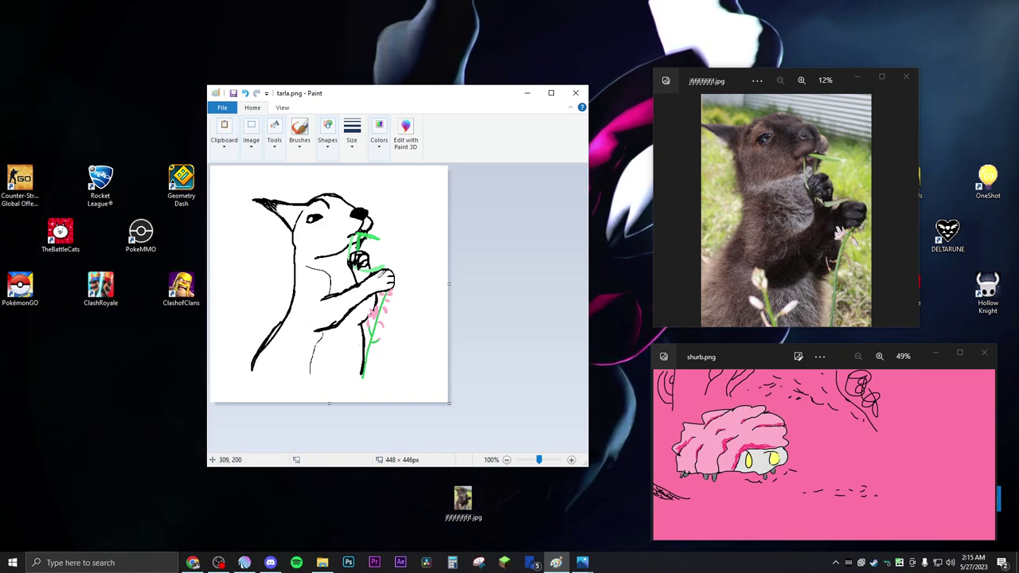
- Switch back to the brush and widen the window until the full colour palette is available
{"action": "left_click", "coordinate": [299, 128]}
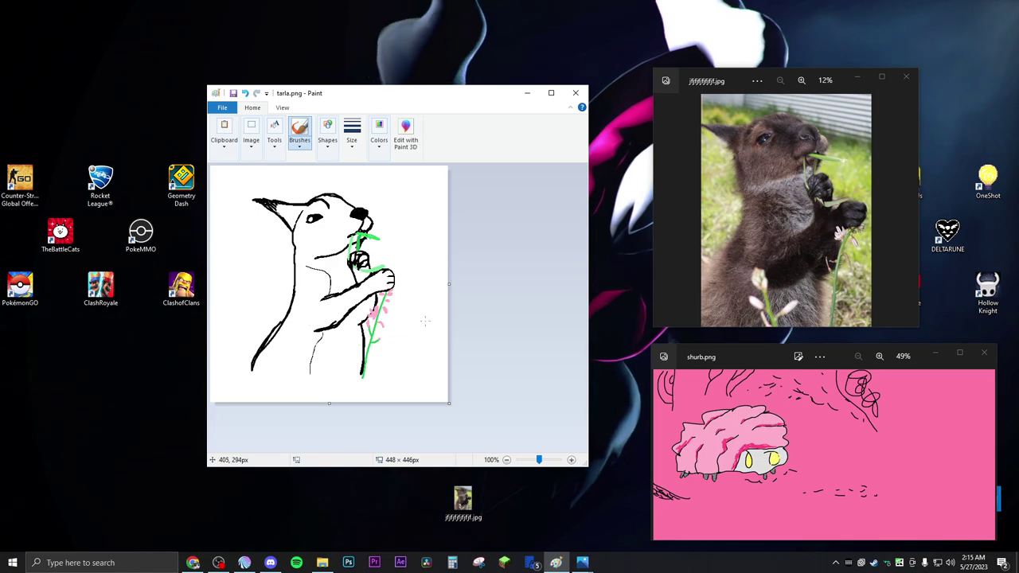
{"action": "mouse_move", "coordinate": [579, 469]}
{"action": "left_mouse_down"}
{"action": "mouse_move", "coordinate": [645, 484]}
{"action": "mouse_move", "coordinate": [800, 487]}
{"action": "mouse_move", "coordinate": [745, 481]}
{"action": "left_mouse_up"}
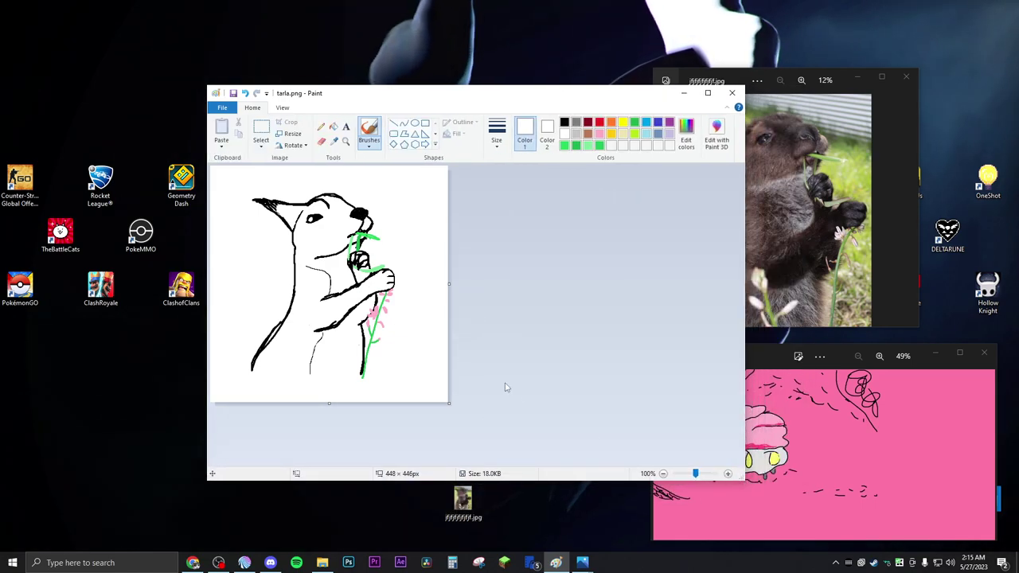
{"action": "left_click", "coordinate": [699, 473]}
{"action": "scroll", "coordinate": [713, 310], "scroll_direction": "down", "scroll_amount": 3}
{"action": "scroll", "coordinate": [713, 311], "scroll_direction": "up", "scroll_amount": 3}
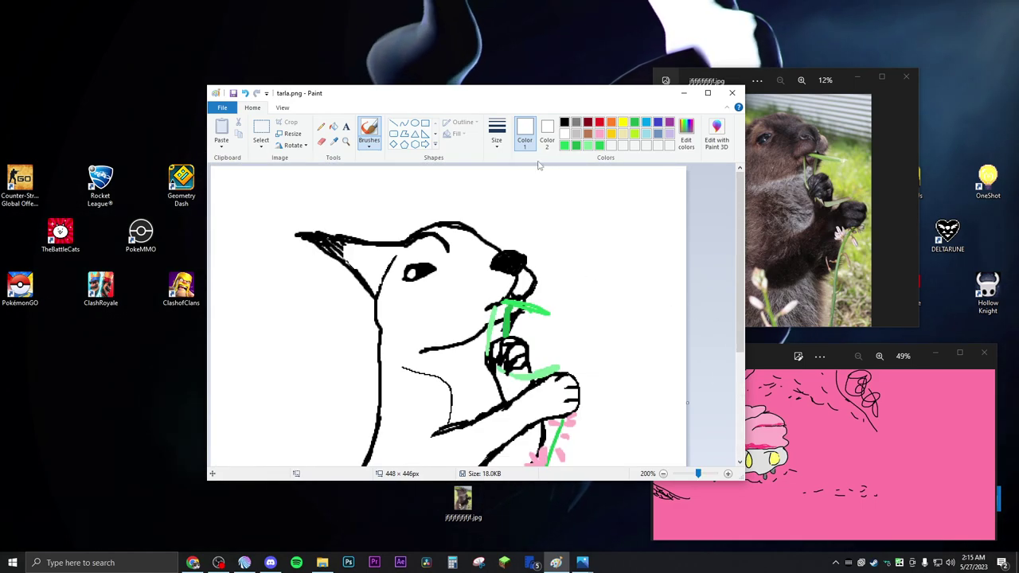
- Shade the inside of the ear solid black, undoing the first stroke and choosing another brush size
{"action": "left_click", "coordinate": [565, 122]}
{"action": "left_click_drag", "start_coordinate": [346, 249], "coordinate": [360, 256]}
{"action": "key", "text": "ctrl+z"}
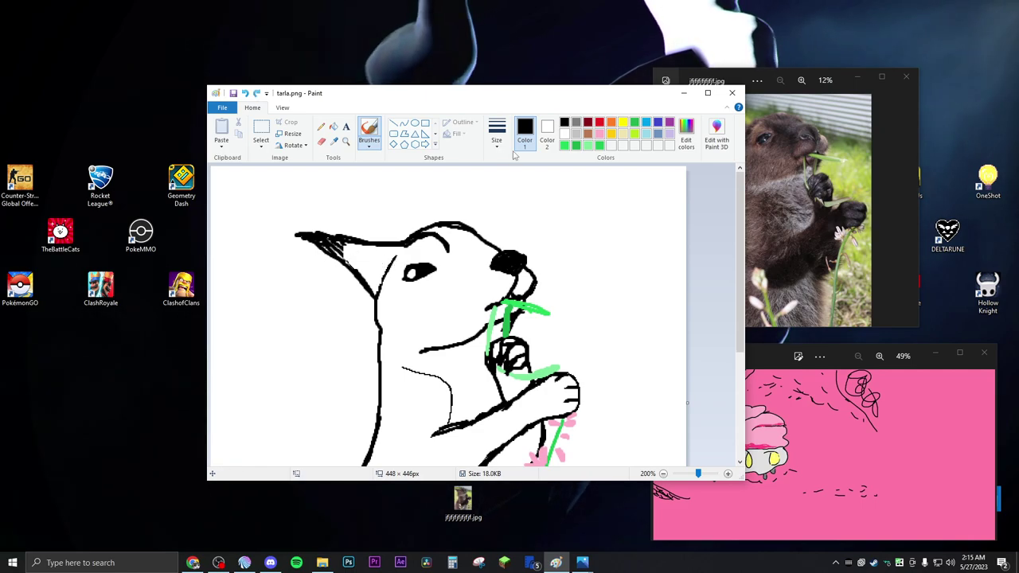
{"action": "left_click", "coordinate": [497, 136]}
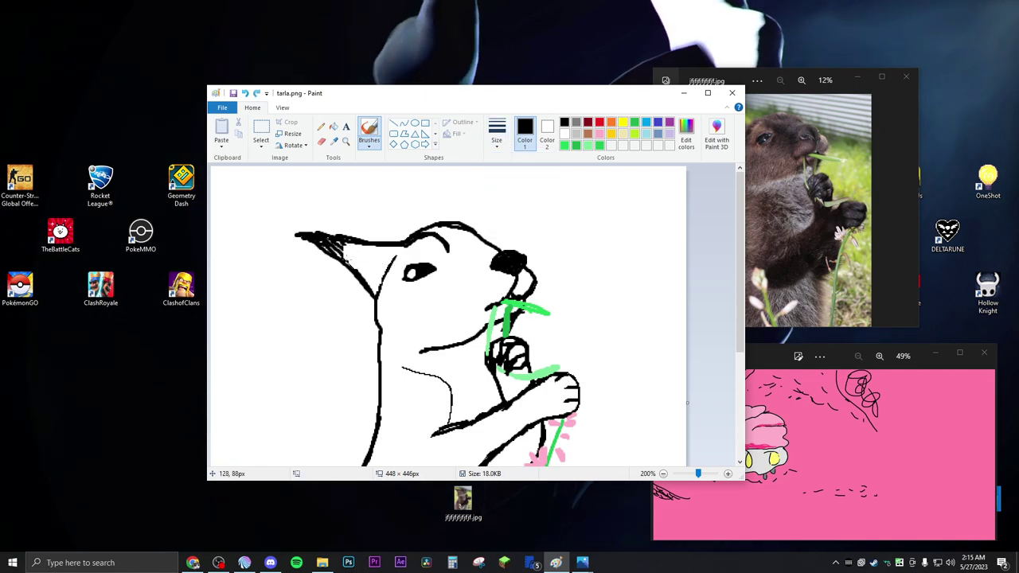
{"action": "left_click", "coordinate": [497, 136]}
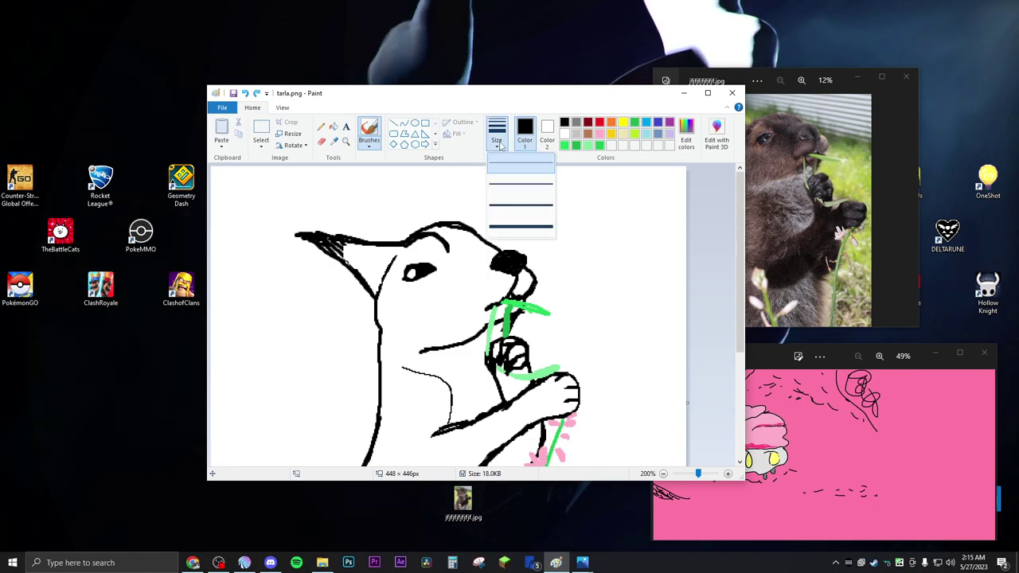
{"action": "left_click", "coordinate": [522, 176]}
{"action": "mouse_move", "coordinate": [352, 255]}
{"action": "left_mouse_down"}
{"action": "mouse_move", "coordinate": [369, 249]}
{"action": "mouse_move", "coordinate": [349, 257]}
{"action": "mouse_move", "coordinate": [363, 271]}
{"action": "mouse_move", "coordinate": [373, 250]}
{"action": "mouse_move", "coordinate": [386, 251]}
{"action": "left_mouse_up"}
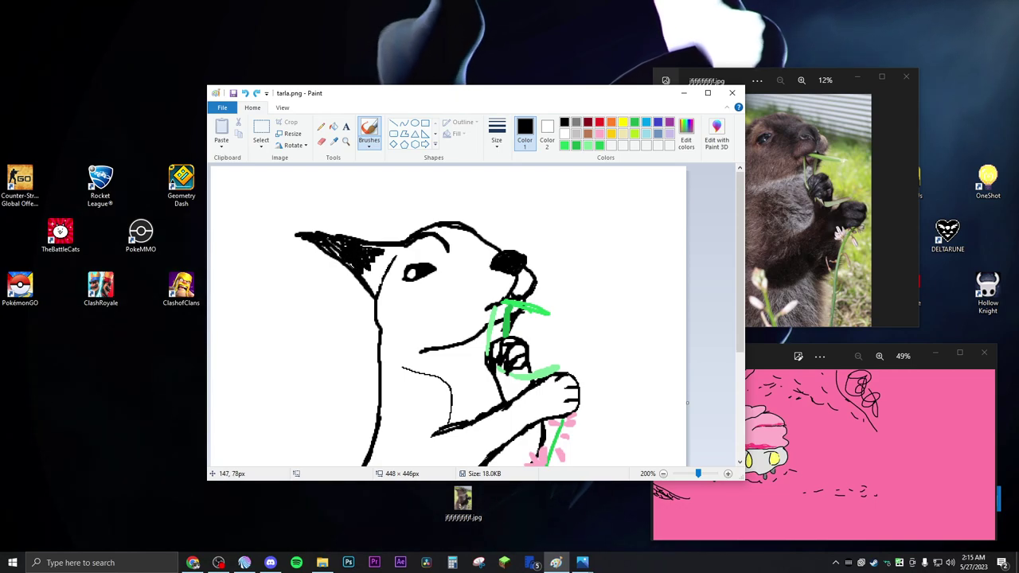
{"action": "mouse_move", "coordinate": [623, 104]}
{"action": "left_mouse_down"}
{"action": "mouse_move", "coordinate": [492, 70]}
{"action": "mouse_move", "coordinate": [501, 72]}
{"action": "left_mouse_up"}
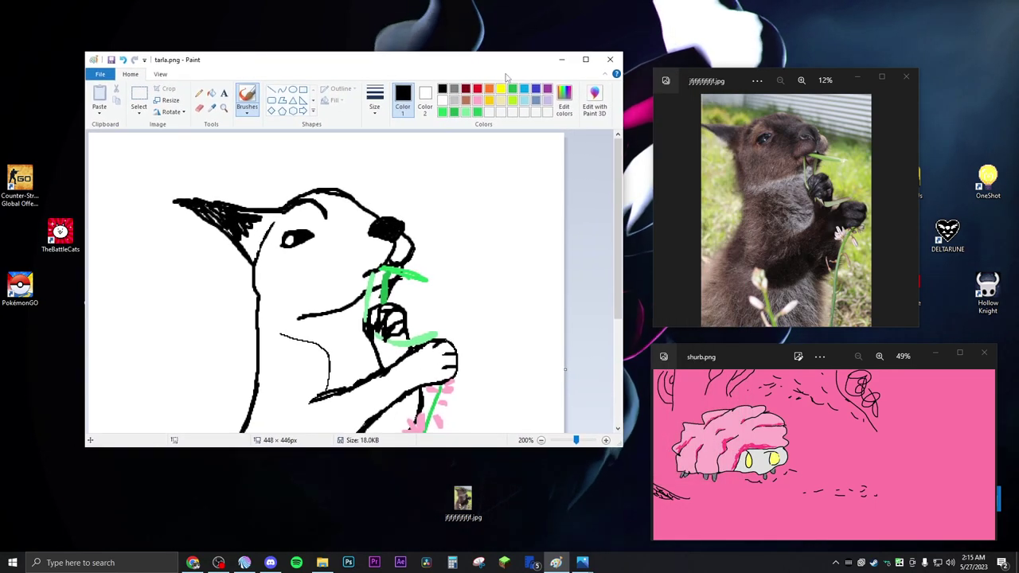
{"action": "mouse_move", "coordinate": [263, 221]}
{"action": "left_mouse_down"}
{"action": "mouse_move", "coordinate": [238, 226]}
{"action": "mouse_move", "coordinate": [255, 241]}
{"action": "left_mouse_up"}
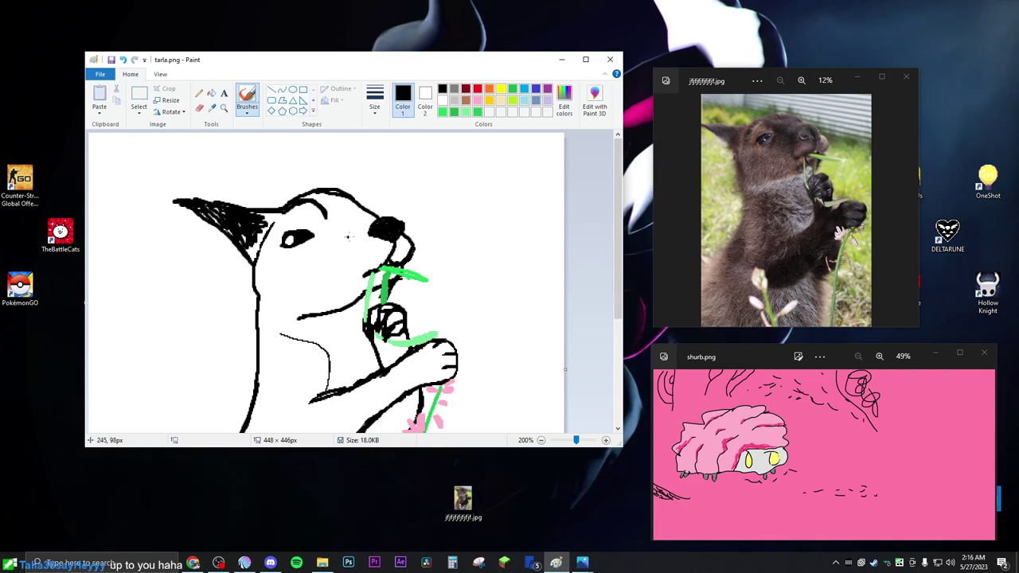
- Shade the area beneath the outstretched arm and the gap below the upper paw in black
{"action": "scroll", "coordinate": [318, 278], "scroll_direction": "down", "scroll_amount": 2}
{"action": "scroll", "coordinate": [319, 279], "scroll_direction": "up", "scroll_amount": 1}
{"action": "scroll", "coordinate": [318, 279], "scroll_direction": "down", "scroll_amount": 3}
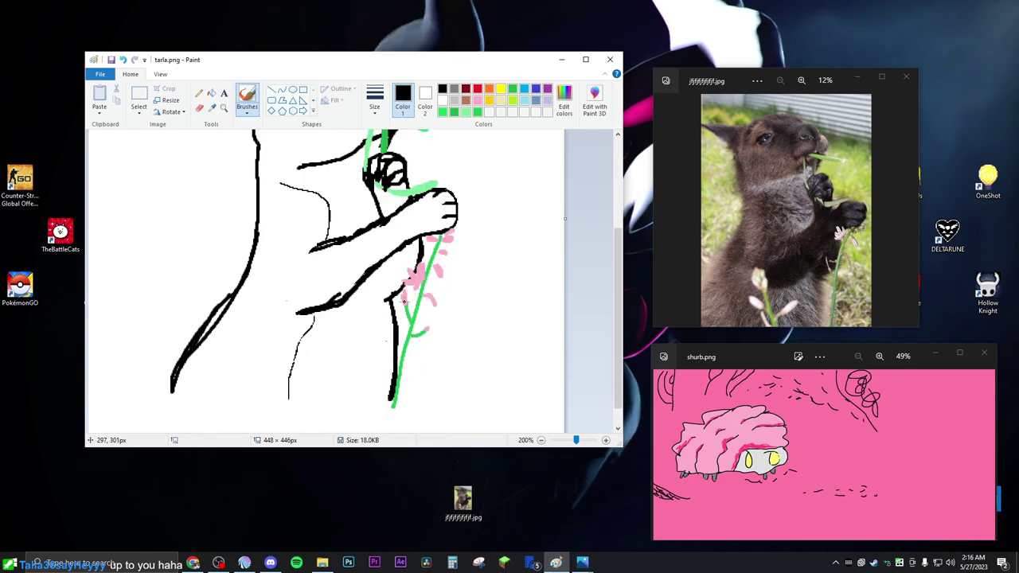
{"action": "mouse_move", "coordinate": [368, 293]}
{"action": "left_mouse_down"}
{"action": "mouse_move", "coordinate": [414, 242]}
{"action": "mouse_move", "coordinate": [395, 267]}
{"action": "mouse_move", "coordinate": [411, 277]}
{"action": "mouse_move", "coordinate": [360, 284]}
{"action": "mouse_move", "coordinate": [383, 299]}
{"action": "mouse_move", "coordinate": [417, 253]}
{"action": "left_mouse_up"}
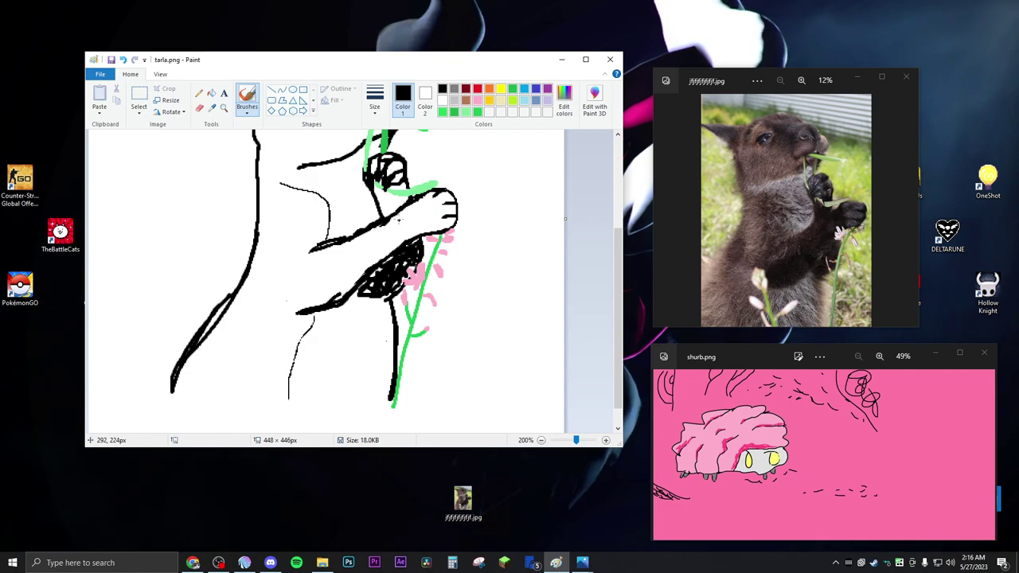
{"action": "mouse_move", "coordinate": [379, 199]}
{"action": "left_mouse_down"}
{"action": "mouse_move", "coordinate": [402, 195]}
{"action": "mouse_move", "coordinate": [400, 187]}
{"action": "left_mouse_up"}
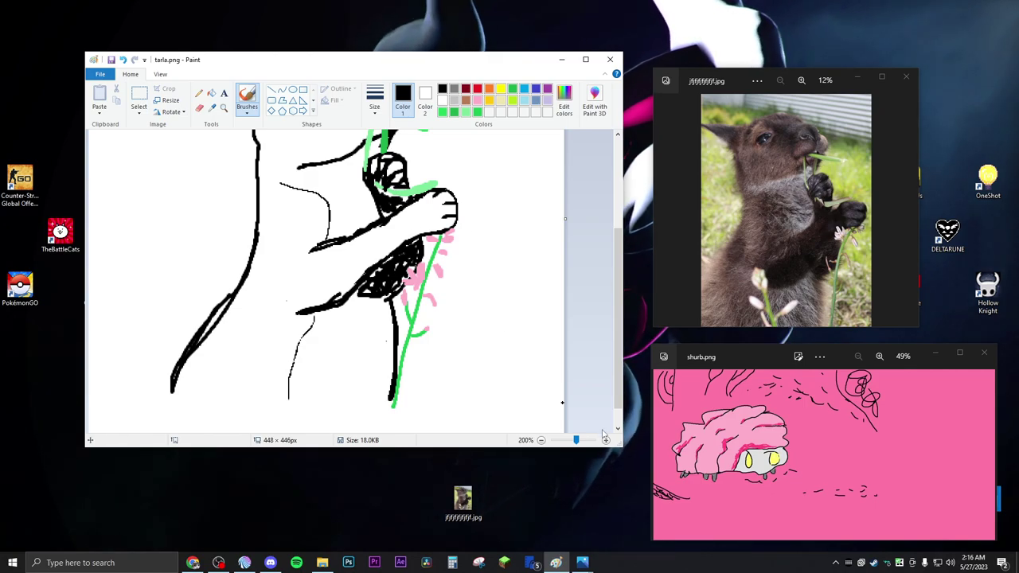
- Undo the black shading on the ear, beneath the arm and below the upper paw
{"action": "left_click", "coordinate": [570, 443]}
{"action": "left_click", "coordinate": [576, 443]}
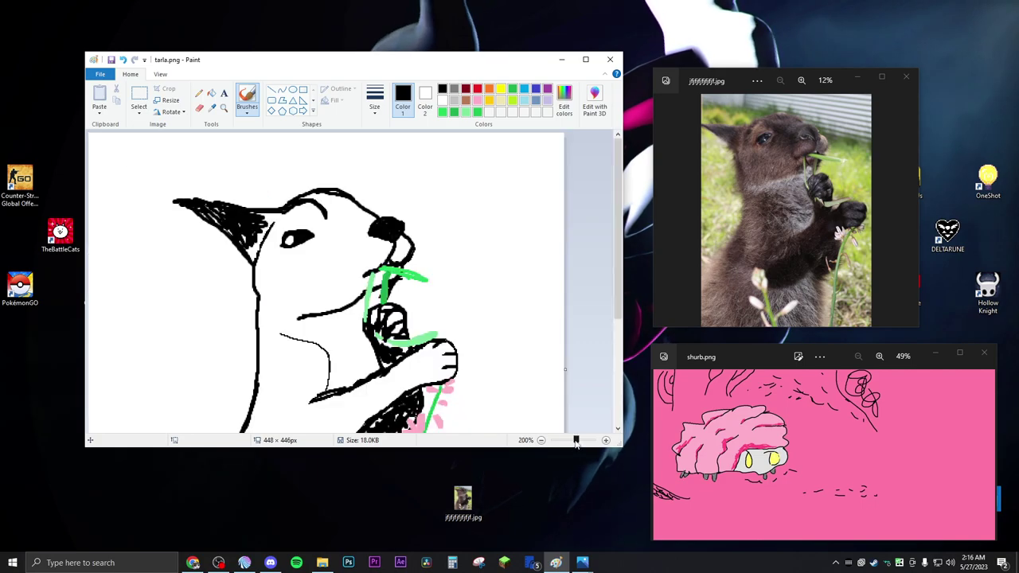
{"action": "scroll", "coordinate": [559, 316], "scroll_direction": "down", "scroll_amount": 3}
{"action": "left_click_drag", "start_coordinate": [580, 446], "coordinate": [575, 446]}
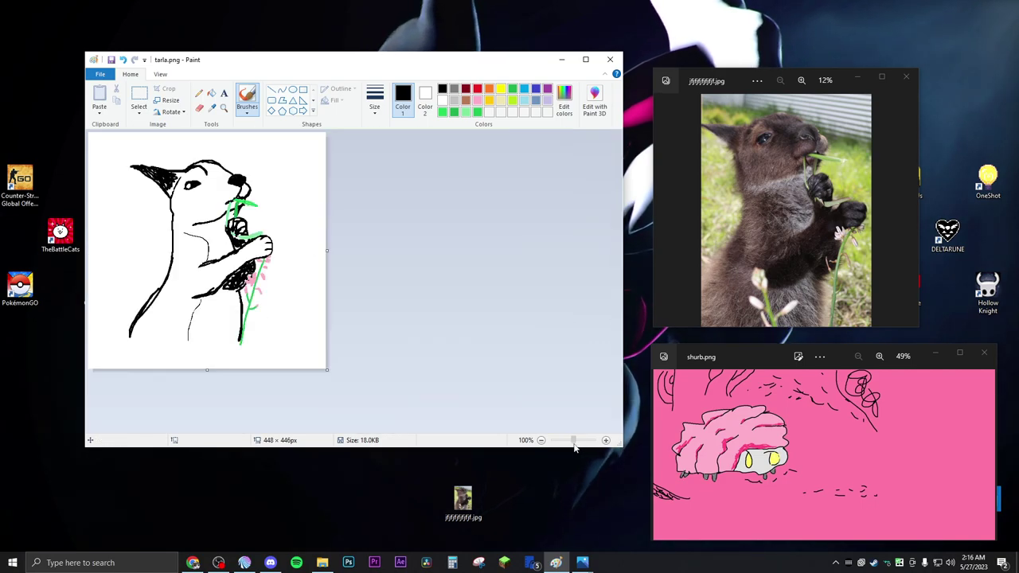
{"action": "key", "text": "ctrl+z"}
{"action": "key", "text": "ctrl+z"}
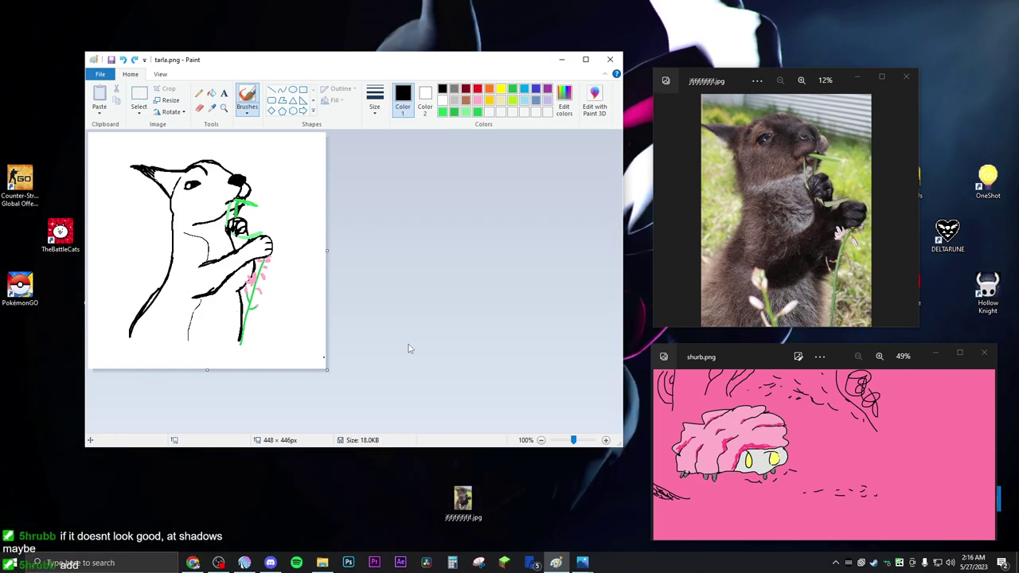
- Shade the area beneath the outstretched arm, beside the pink petals, in dark gray
{"action": "left_click", "coordinate": [454, 89]}
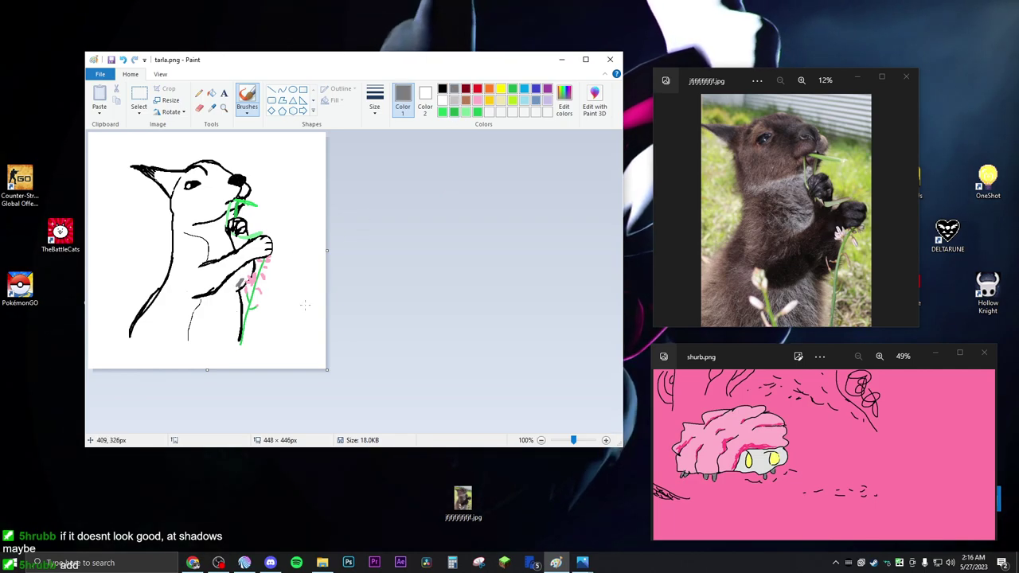
{"action": "left_click_drag", "start_coordinate": [574, 442], "coordinate": [577, 442]}
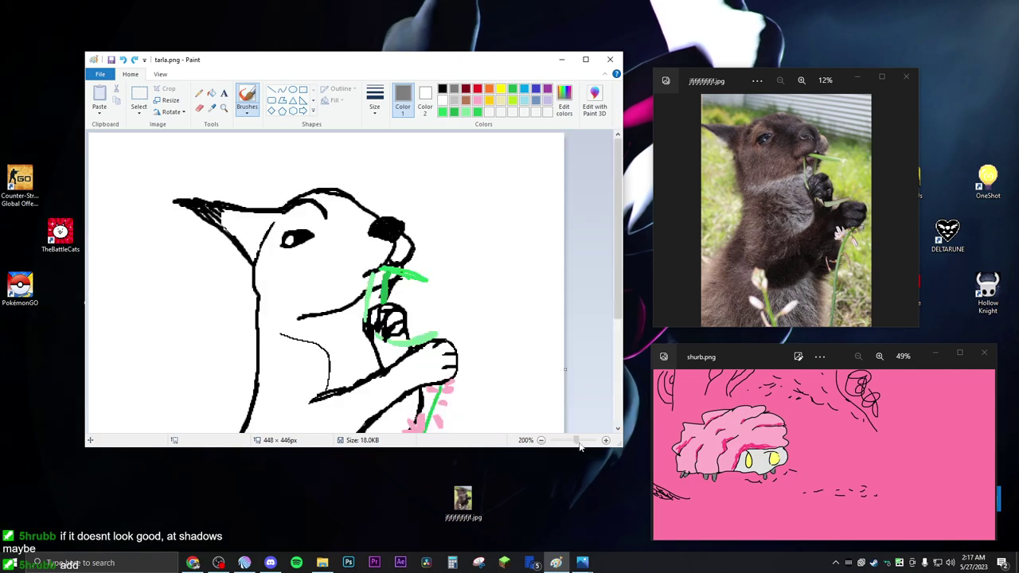
{"action": "scroll", "coordinate": [617, 301], "scroll_direction": "down", "scroll_amount": 3}
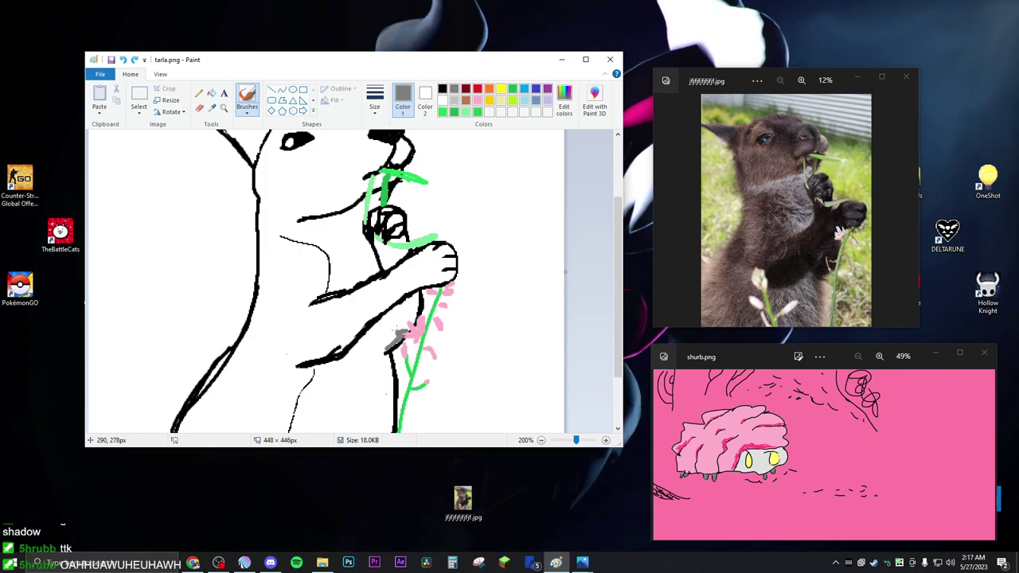
{"action": "left_click_drag", "start_coordinate": [403, 327], "coordinate": [405, 324]}
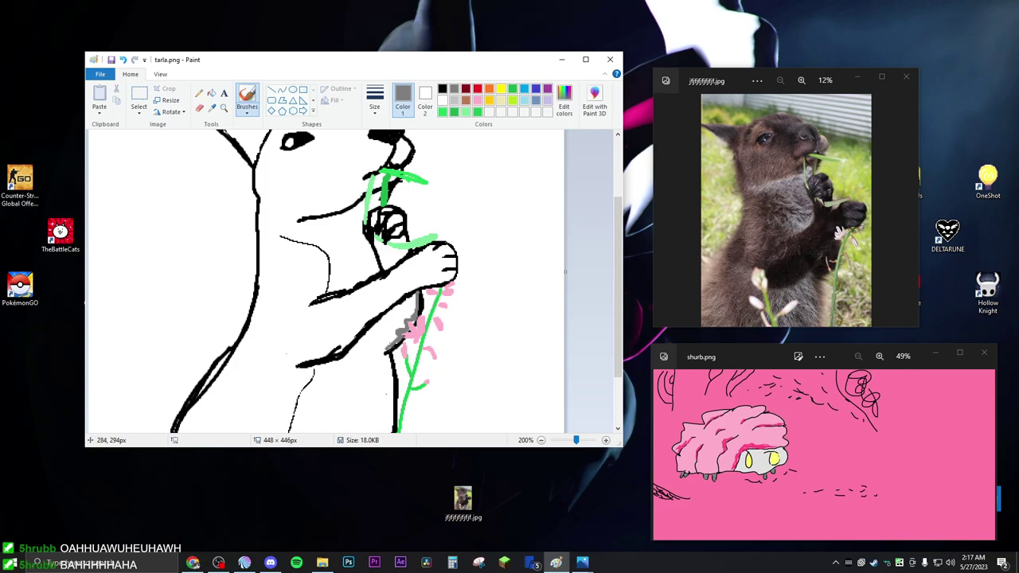
{"action": "left_click_drag", "start_coordinate": [385, 343], "coordinate": [415, 309]}
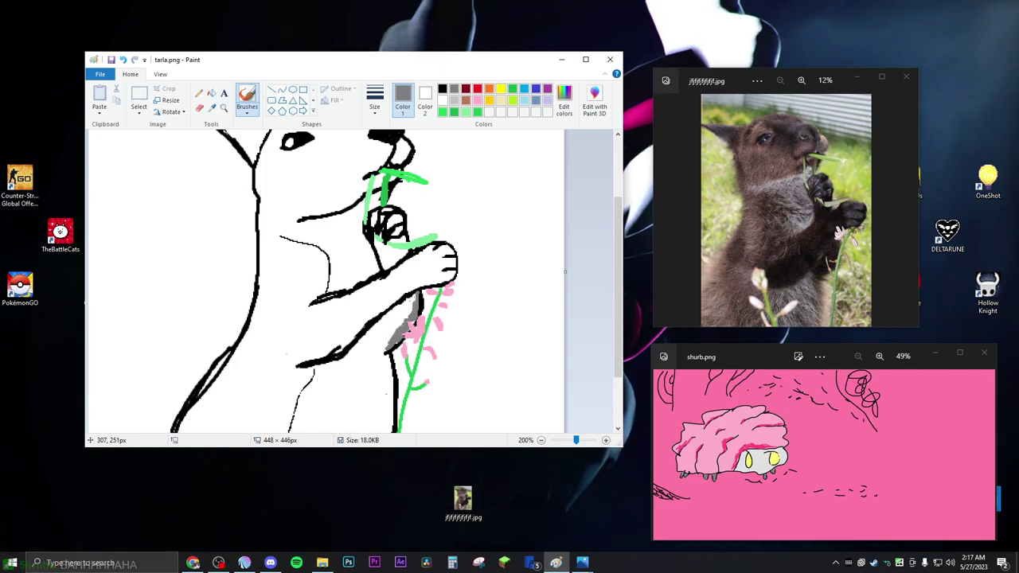
{"action": "scroll", "coordinate": [418, 262], "scroll_direction": "down", "scroll_amount": 3}
{"action": "scroll", "coordinate": [430, 318], "scroll_direction": "up", "scroll_amount": 5}
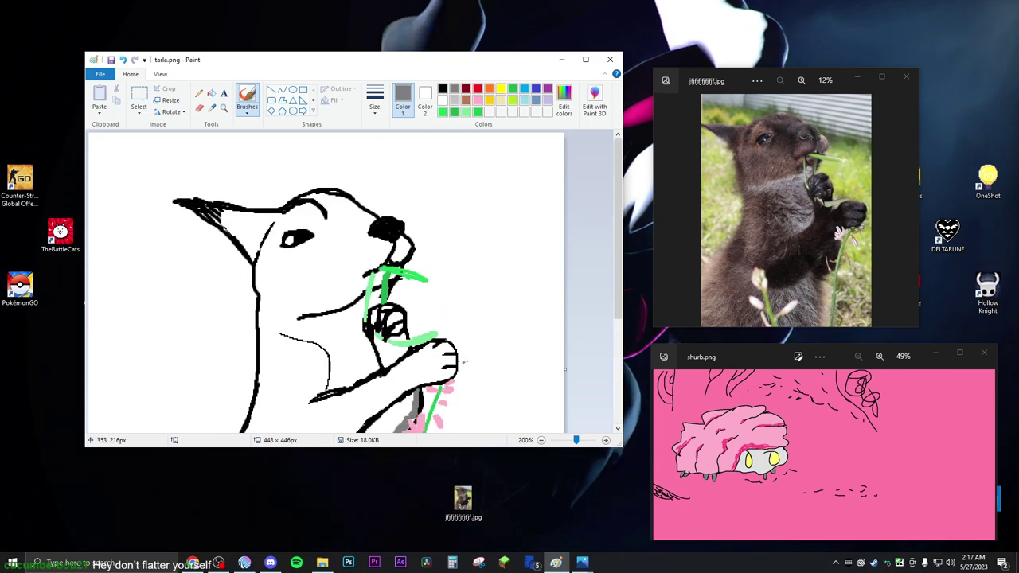
{"action": "scroll", "coordinate": [438, 369], "scroll_direction": "down", "scroll_amount": 2}
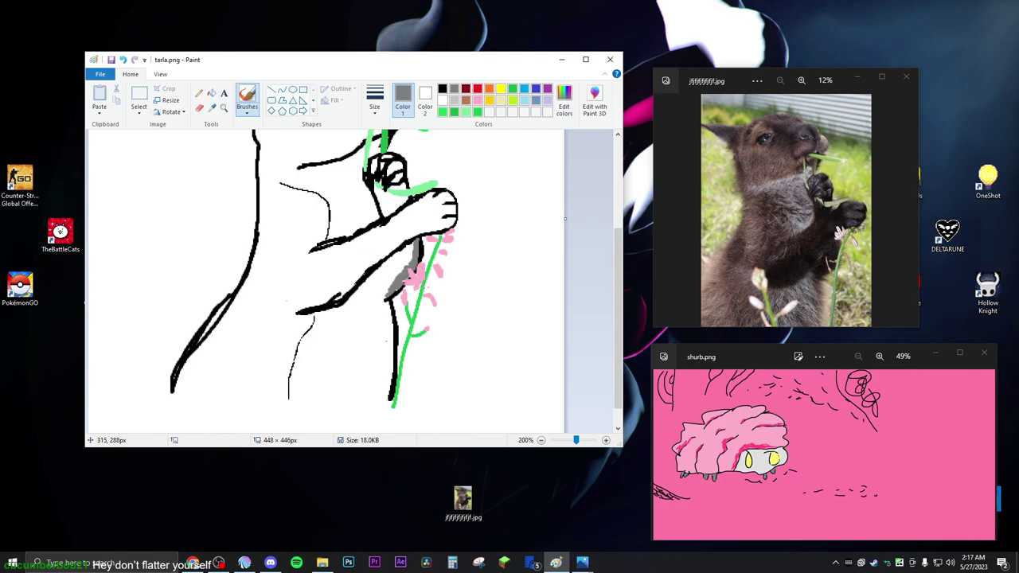
{"action": "scroll", "coordinate": [492, 293], "scroll_direction": "up", "scroll_amount": 4}
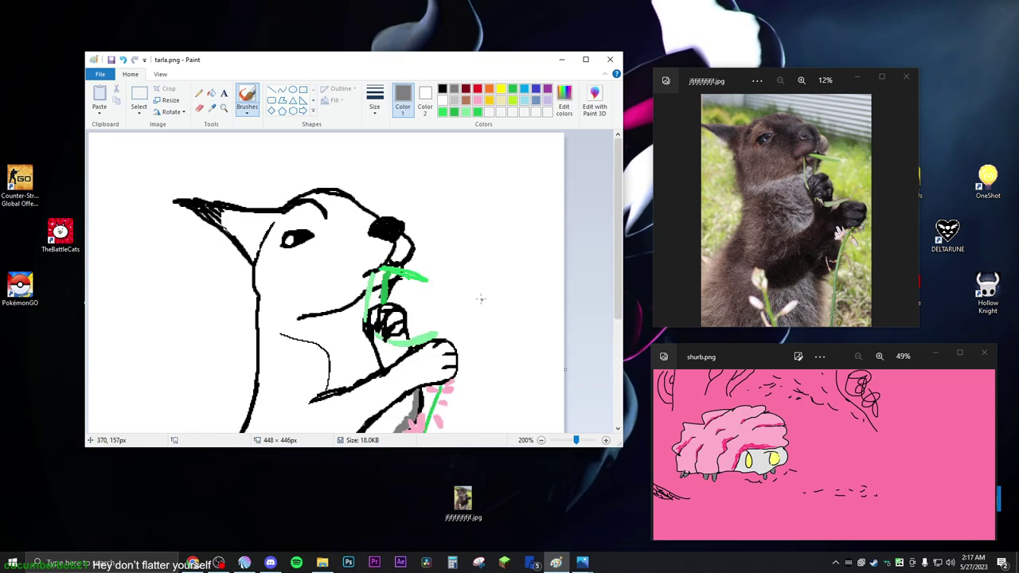
- Examine the whole drawing, from the head down to the lower body, both enlarged and at 100%
{"action": "scroll", "coordinate": [492, 294], "scroll_direction": "down", "scroll_amount": 2}
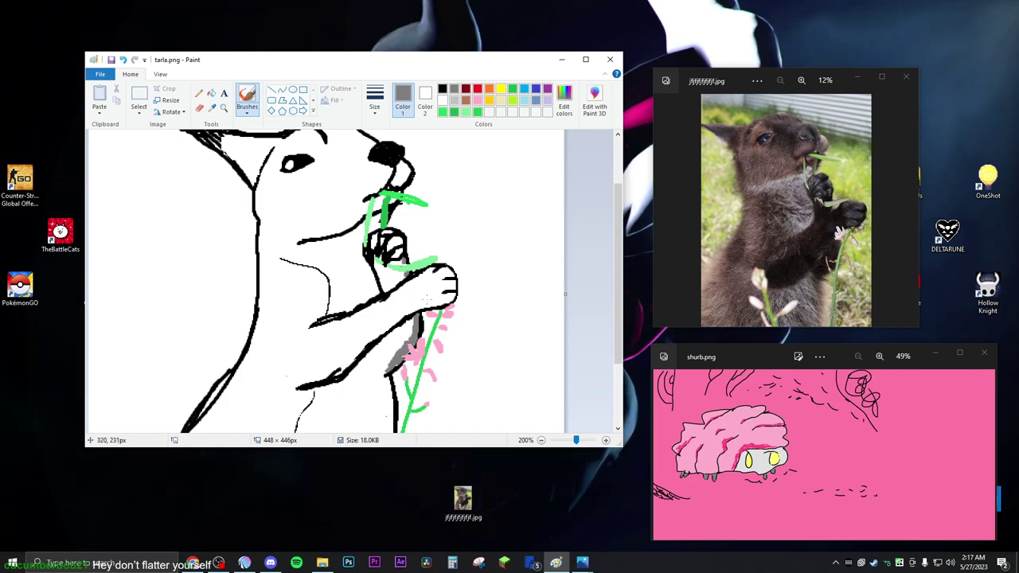
{"action": "scroll", "coordinate": [422, 294], "scroll_direction": "down", "scroll_amount": 3}
{"action": "scroll", "coordinate": [446, 335], "scroll_direction": "up", "scroll_amount": 4}
{"action": "scroll", "coordinate": [459, 362], "scroll_direction": "down", "scroll_amount": 2}
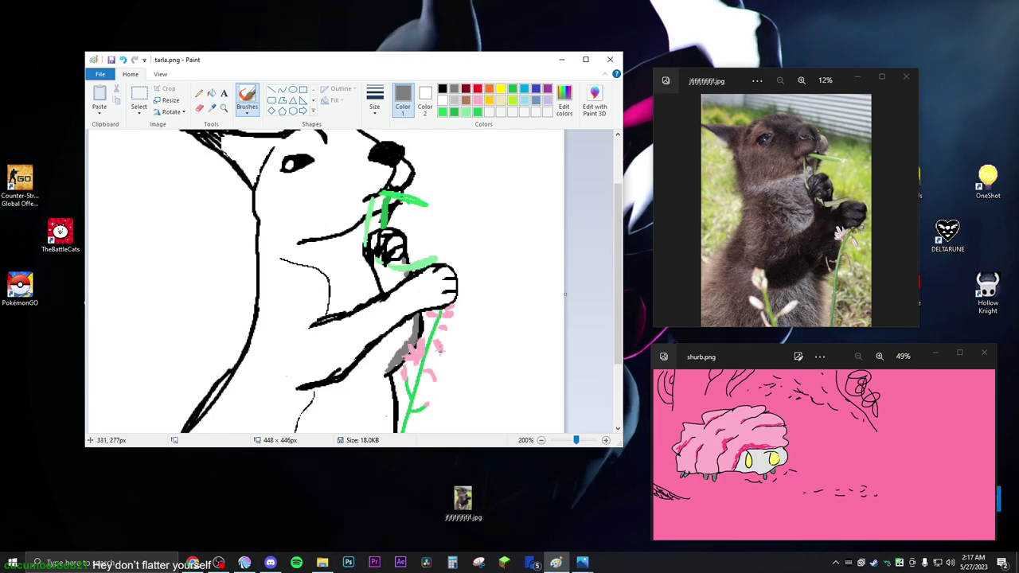
{"action": "scroll", "coordinate": [326, 281], "scroll_direction": "down", "scroll_amount": 2}
{"action": "scroll", "coordinate": [327, 281], "scroll_direction": "up", "scroll_amount": 4}
{"action": "scroll", "coordinate": [326, 281], "scroll_direction": "down", "scroll_amount": 2}
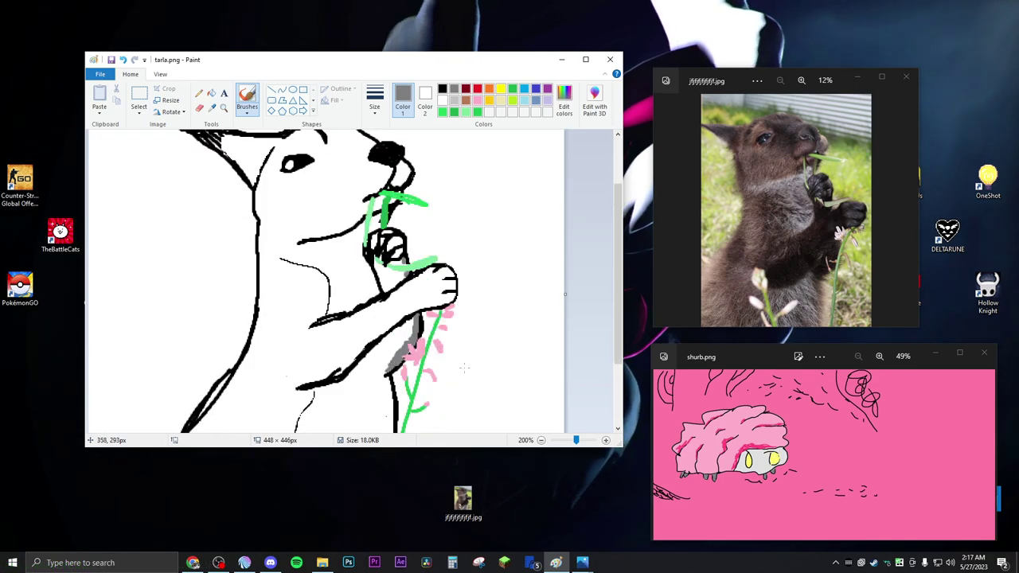
{"action": "left_click_drag", "start_coordinate": [576, 441], "coordinate": [574, 441]}
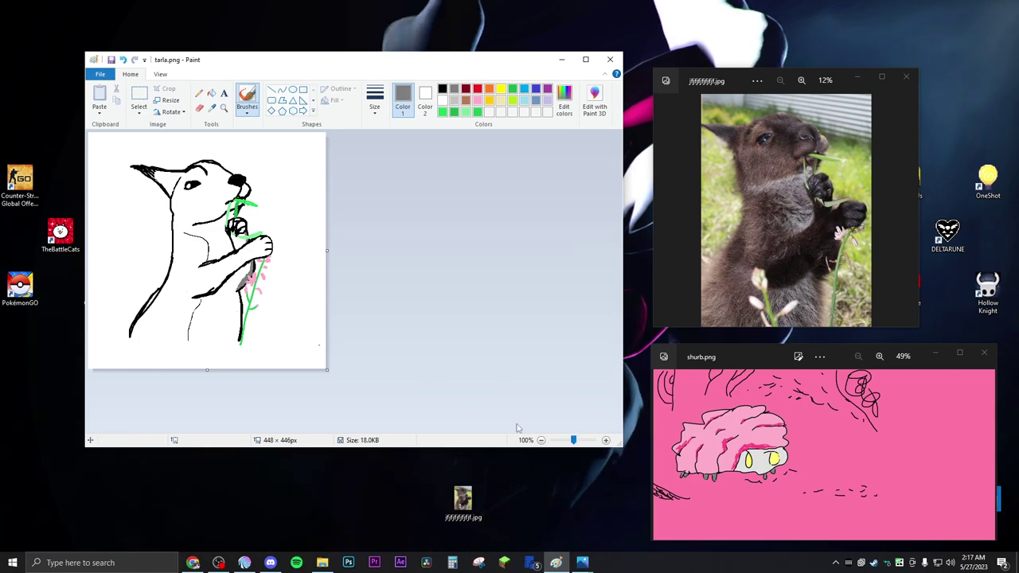
{"action": "left_click", "coordinate": [575, 442]}
{"action": "scroll", "coordinate": [485, 353], "scroll_direction": "down", "scroll_amount": 3}
{"action": "scroll", "coordinate": [485, 352], "scroll_direction": "up", "scroll_amount": 3}
{"action": "scroll", "coordinate": [459, 338], "scroll_direction": "down", "scroll_amount": 1}
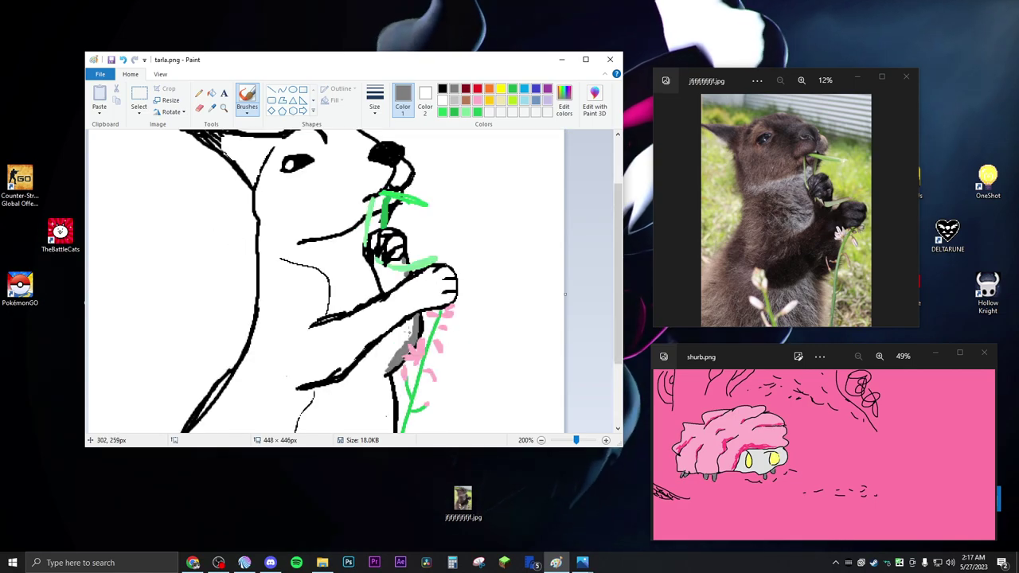
- Try shading the underside of the outstretched arm in gray, switch to a darker gray, and undo the strokes
{"action": "left_click_drag", "start_coordinate": [374, 353], "coordinate": [381, 344]}
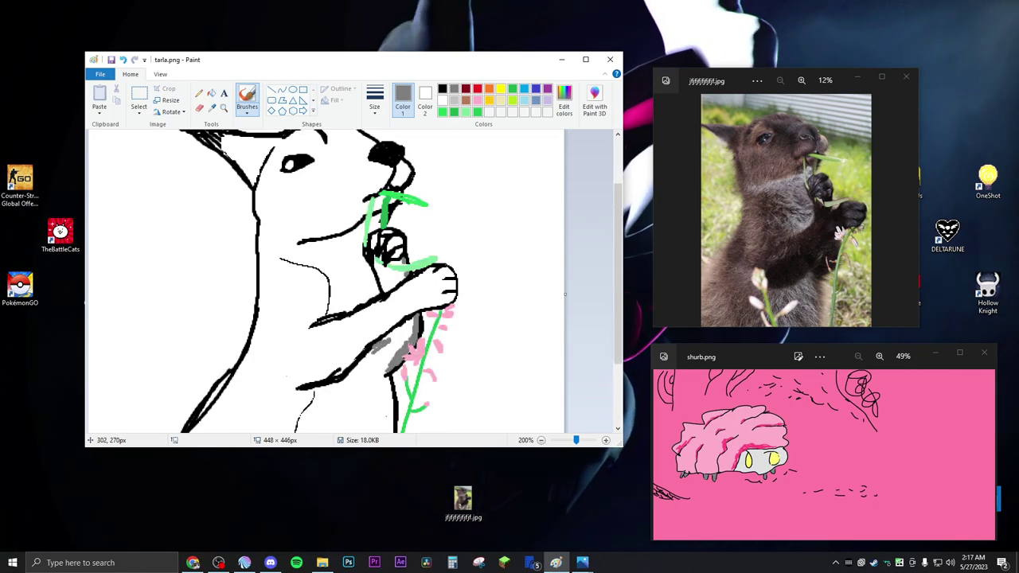
{"action": "left_click", "coordinate": [564, 102]}
{"action": "left_click_drag", "start_coordinate": [466, 237], "coordinate": [467, 250]}
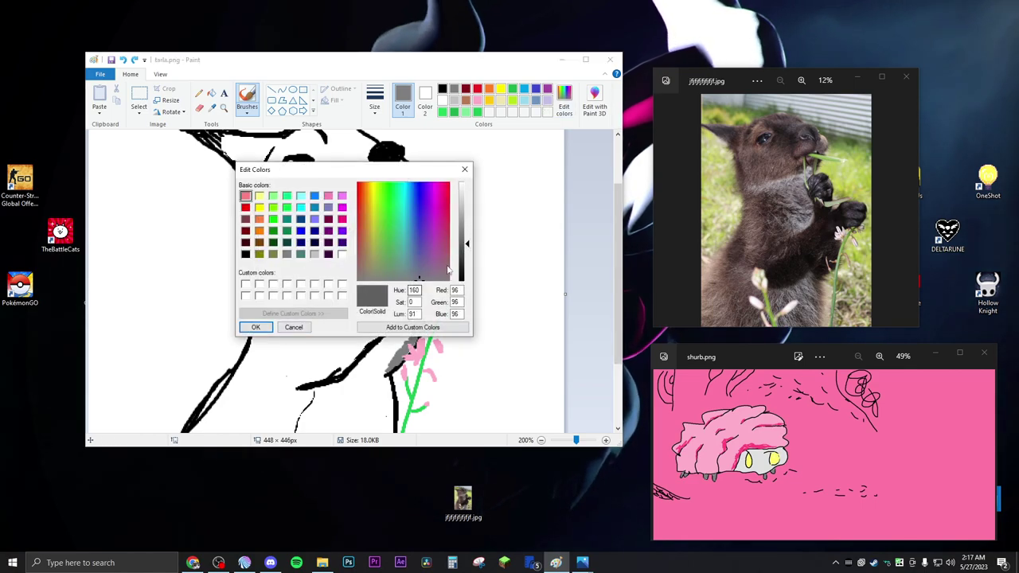
{"action": "left_click", "coordinate": [256, 327]}
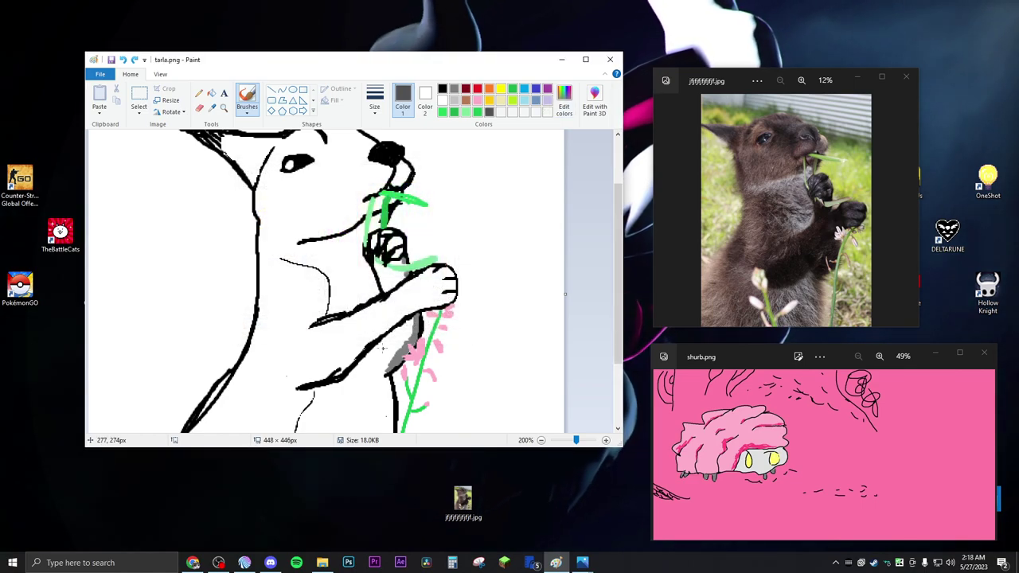
{"action": "left_click_drag", "start_coordinate": [380, 347], "coordinate": [413, 316]}
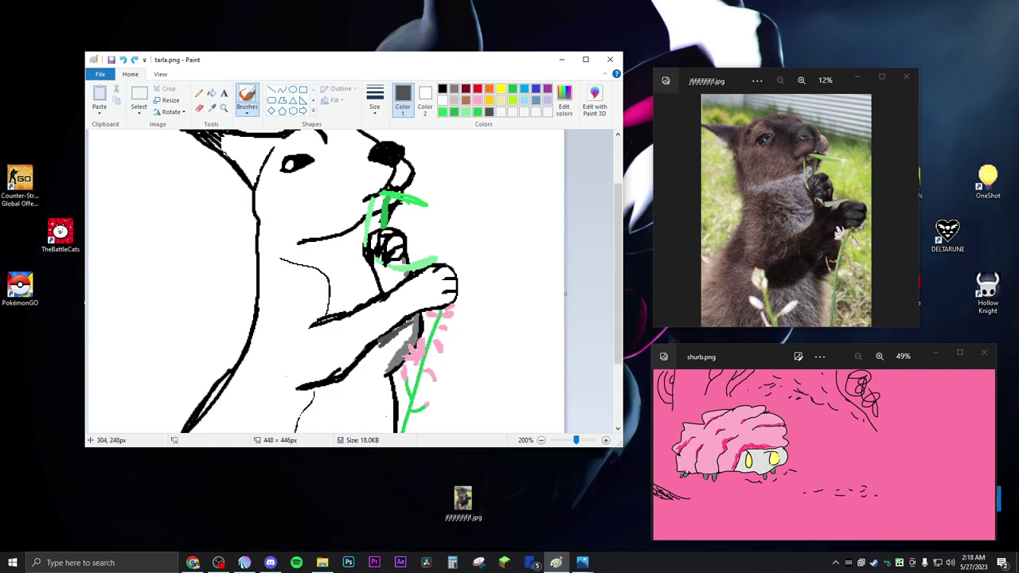
{"action": "key", "text": "ctrl+z"}
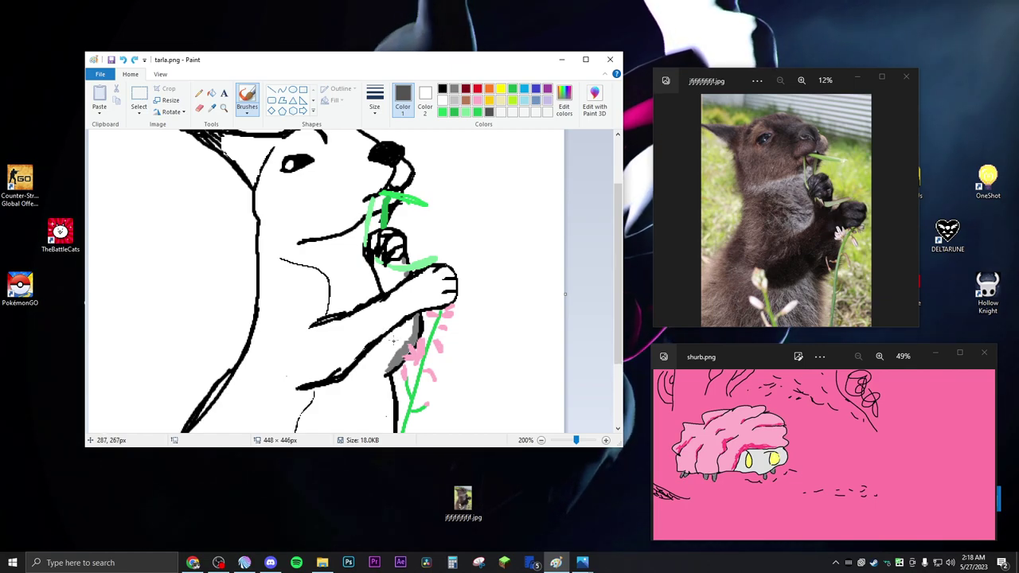
{"action": "left_click_drag", "start_coordinate": [376, 349], "coordinate": [400, 328]}
{"action": "key", "text": "ctrl+z"}
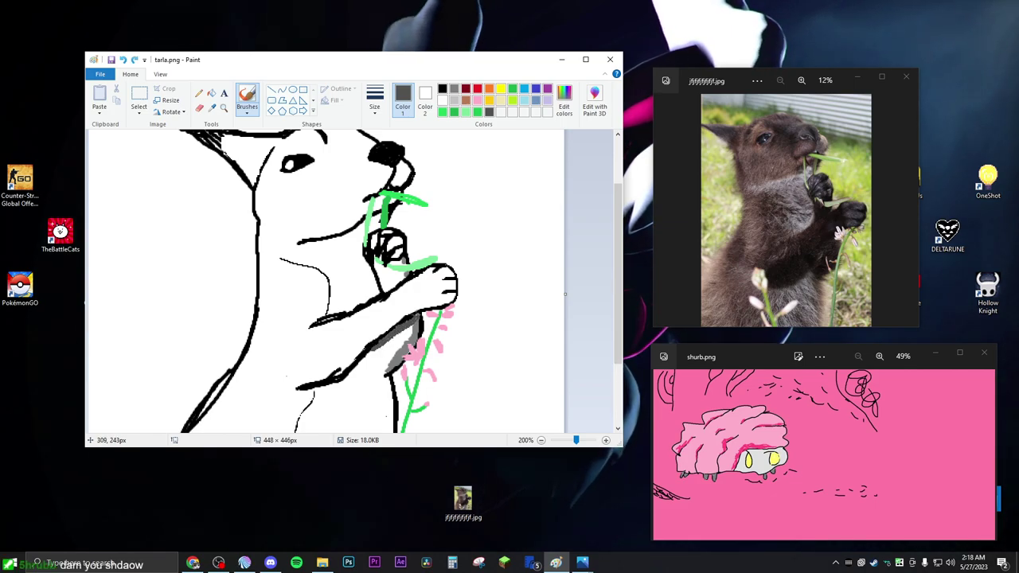
- Look over the drawing again, comparing the head with the arms and lower body
{"action": "scroll", "coordinate": [517, 419], "scroll_direction": "down", "scroll_amount": 2}
{"action": "scroll", "coordinate": [513, 398], "scroll_direction": "up", "scroll_amount": 5}
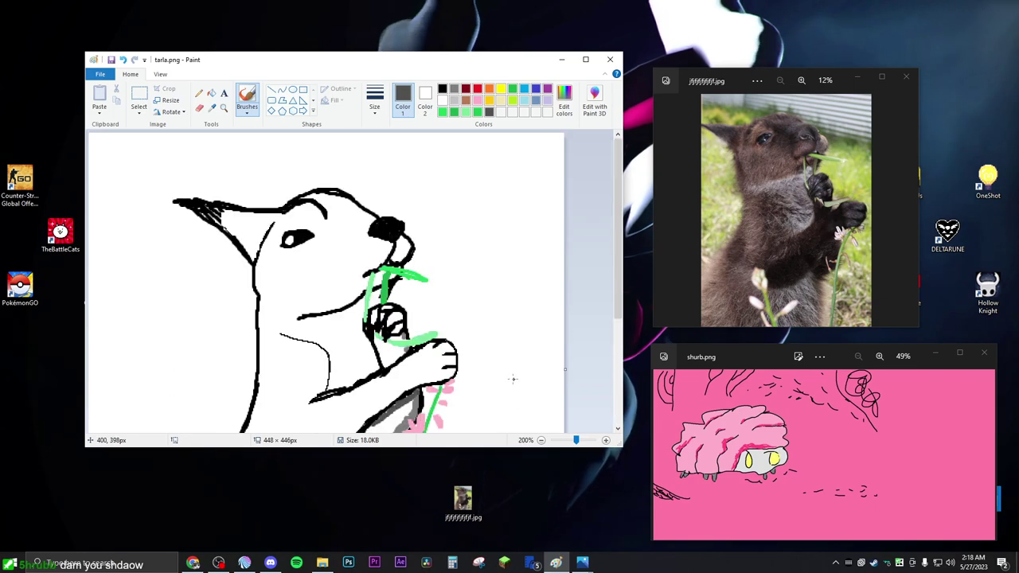
{"action": "scroll", "coordinate": [514, 379], "scroll_direction": "down", "scroll_amount": 3}
{"action": "scroll", "coordinate": [513, 379], "scroll_direction": "up", "scroll_amount": 3}
{"action": "scroll", "coordinate": [514, 376], "scroll_direction": "down", "scroll_amount": 3}
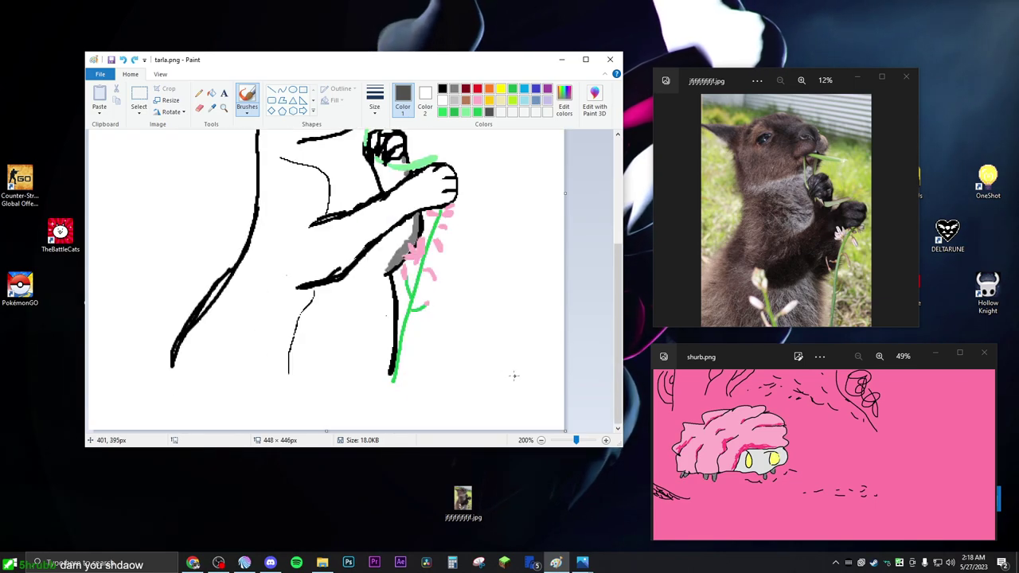
{"action": "scroll", "coordinate": [514, 376], "scroll_direction": "up", "scroll_amount": 3}
{"action": "scroll", "coordinate": [513, 375], "scroll_direction": "down", "scroll_amount": 3}
{"action": "scroll", "coordinate": [513, 376], "scroll_direction": "up", "scroll_amount": 3}
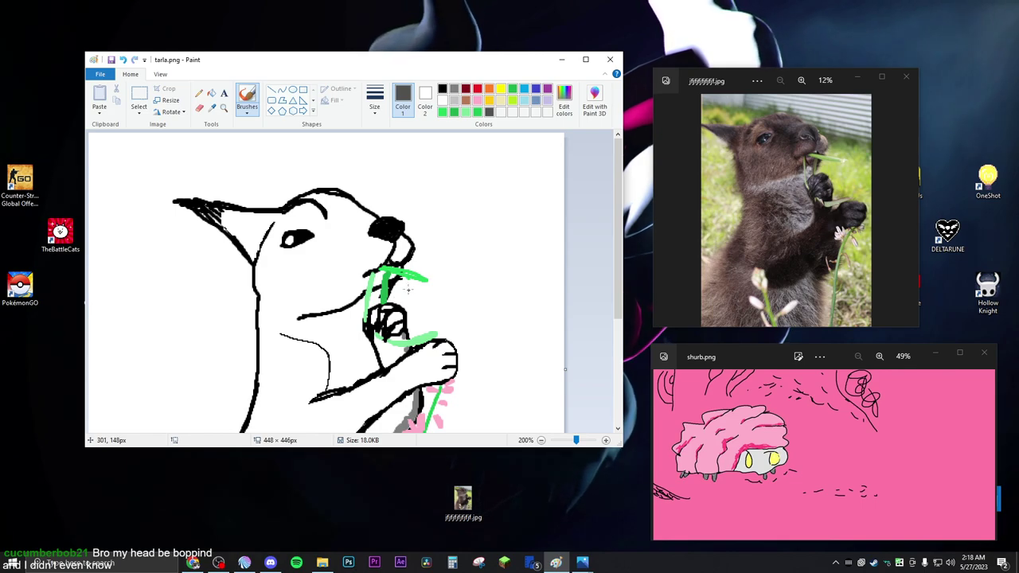
{"action": "scroll", "coordinate": [483, 345], "scroll_direction": "down", "scroll_amount": 5}
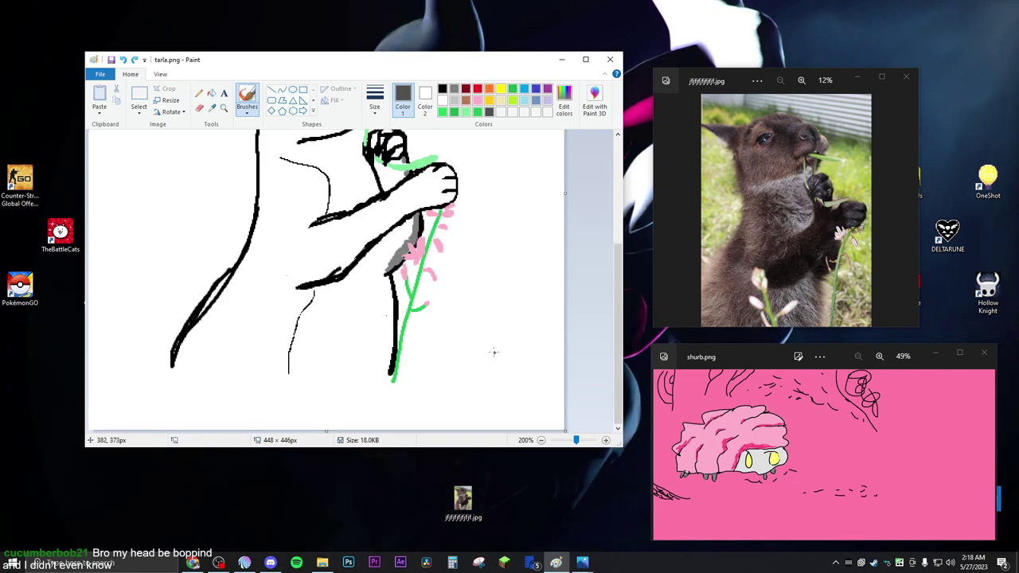
{"action": "scroll", "coordinate": [494, 351], "scroll_direction": "up", "scroll_amount": 2}
- Save tarla.png at 100% zoom, shrink the Paint window around the canvas and move it toward the middle of the desktop
{"action": "left_click", "coordinate": [199, 107]}
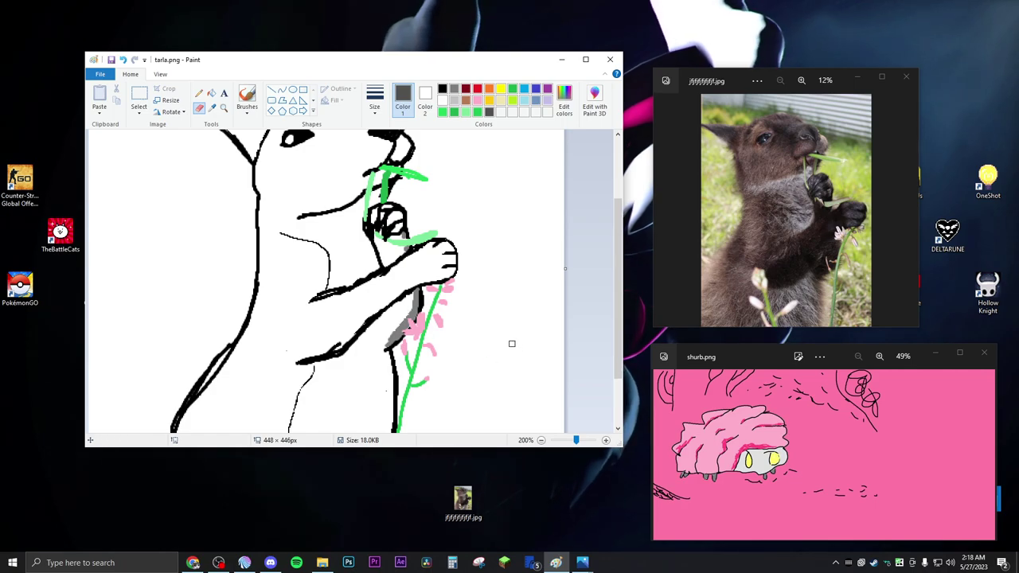
{"action": "left_click", "coordinate": [573, 442]}
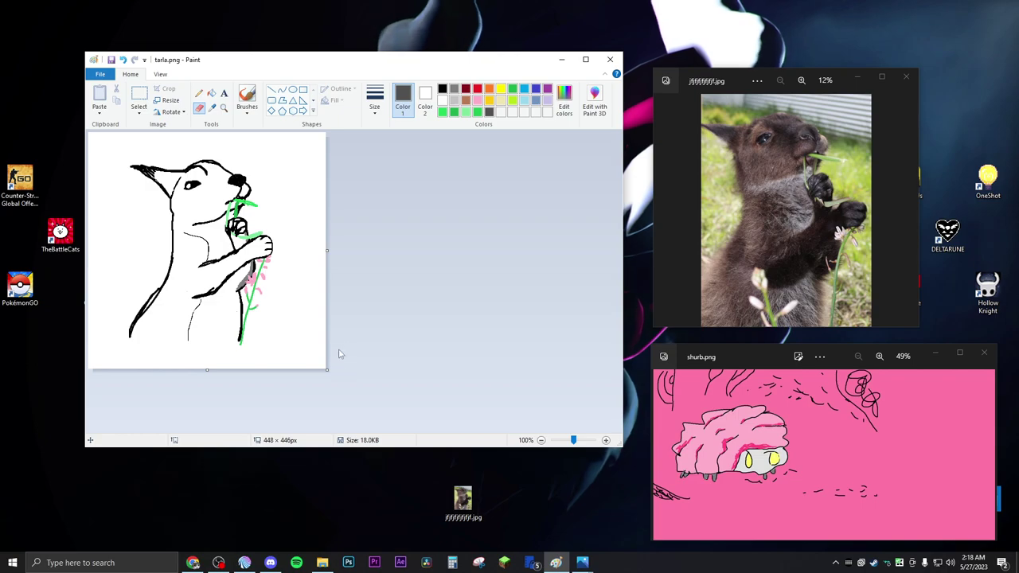
{"action": "key", "text": "ctrl+s"}
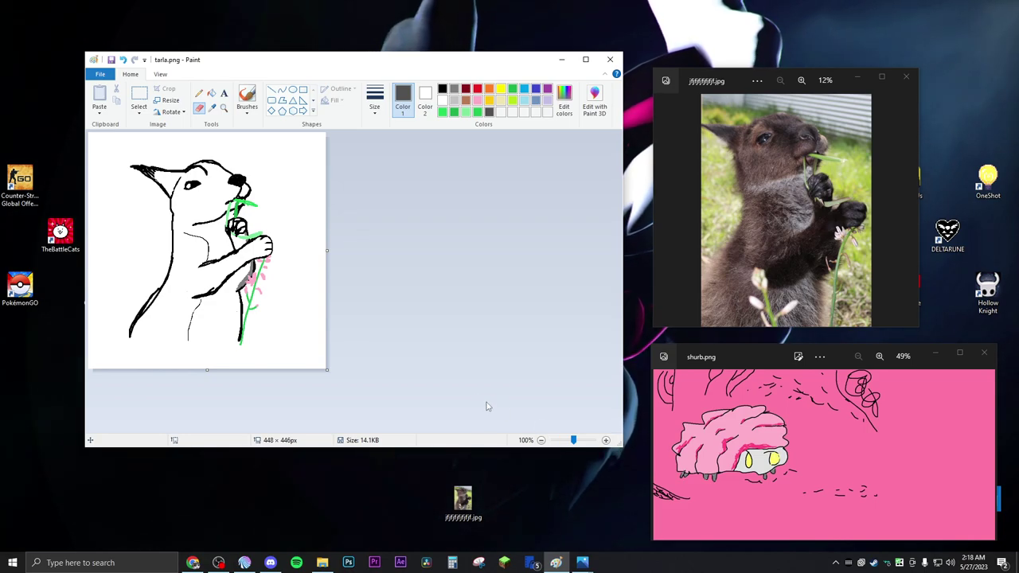
{"action": "mouse_move", "coordinate": [618, 442]}
{"action": "left_mouse_down"}
{"action": "mouse_move", "coordinate": [387, 371]}
{"action": "mouse_move", "coordinate": [384, 421]}
{"action": "left_mouse_up"}
{"action": "mouse_move", "coordinate": [277, 71]}
{"action": "left_mouse_down"}
{"action": "mouse_move", "coordinate": [510, 102]}
{"action": "mouse_move", "coordinate": [474, 122]}
{"action": "left_mouse_up"}
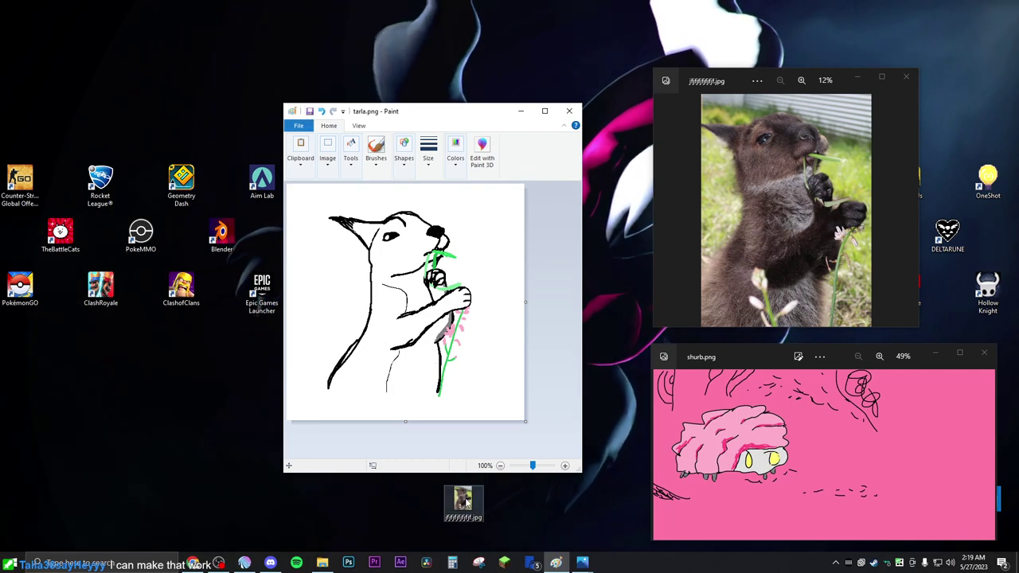
- Delete the animal reference photo from the desktop and close the viewer window that showed it
{"action": "right_click", "coordinate": [466, 498]}
{"action": "left_click", "coordinate": [493, 462]}
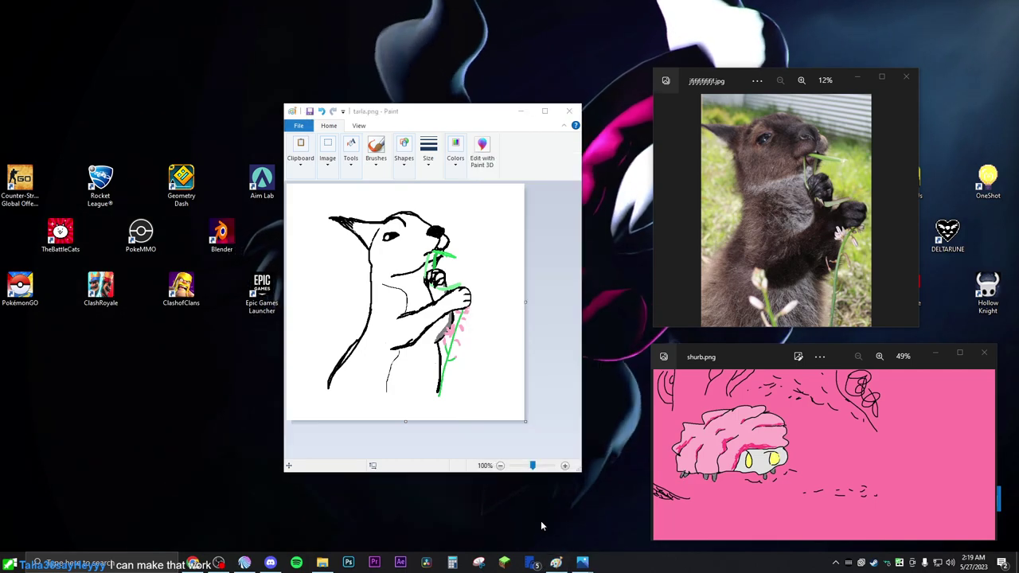
{"action": "left_click_drag", "start_coordinate": [413, 108], "coordinate": [344, 83]}
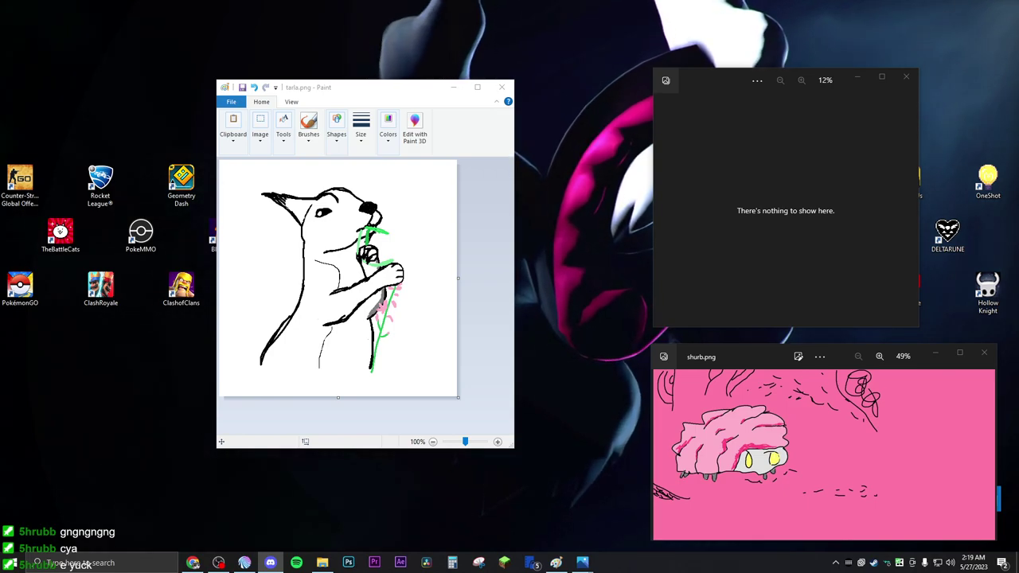
{"action": "key", "text": "alt+Tab"}
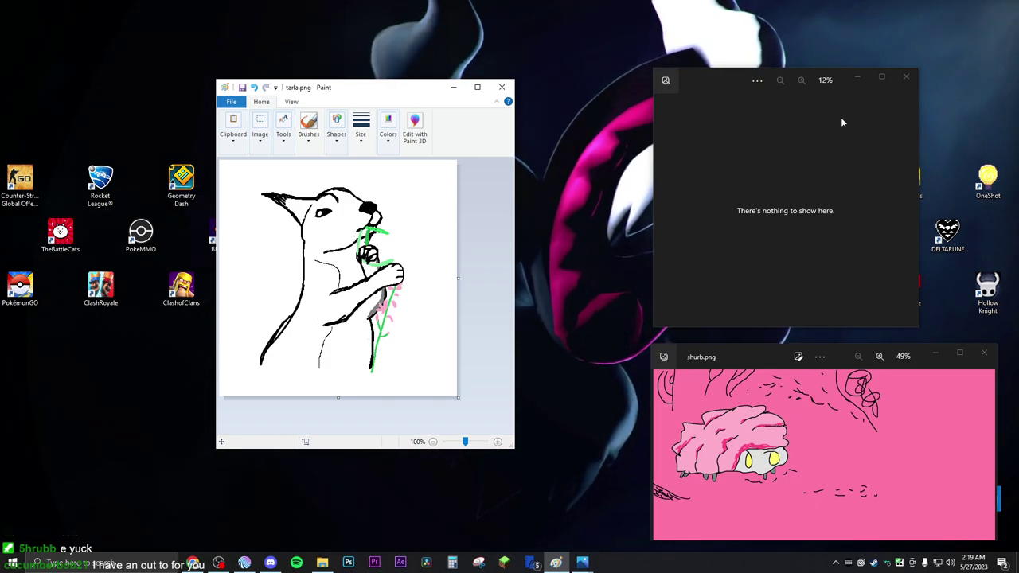
{"action": "left_click", "coordinate": [906, 77]}
- Move the shurb.png viewer up beside the Paint window and save tarla.png again
{"action": "left_click_drag", "start_coordinate": [767, 364], "coordinate": [675, 130]}
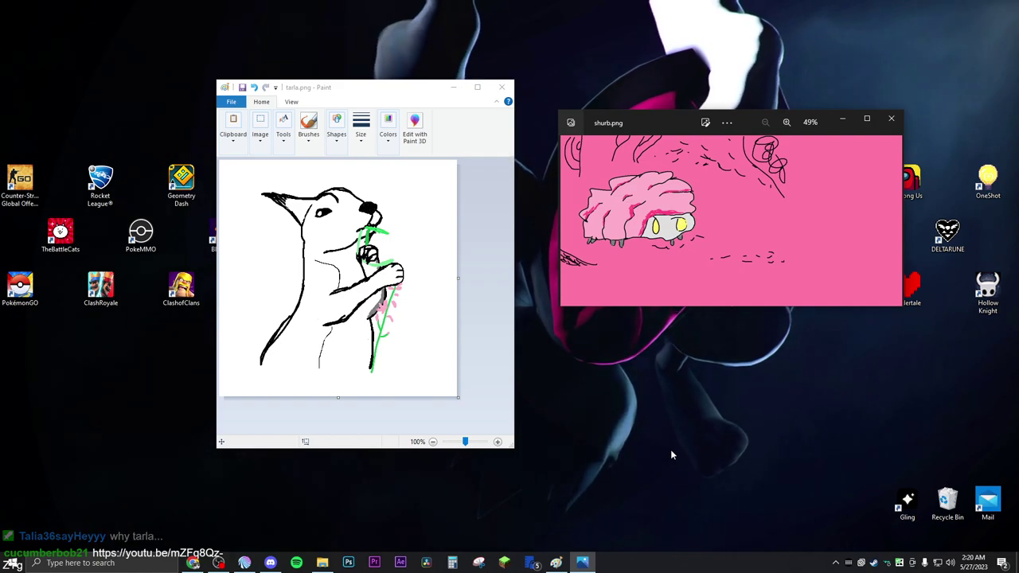
{"action": "left_click", "coordinate": [246, 90]}
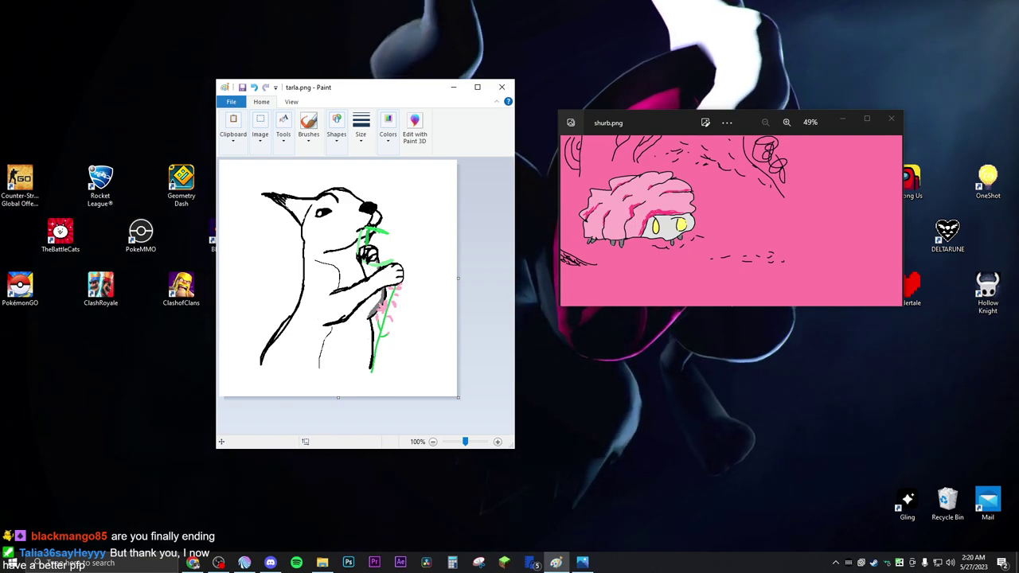
{"action": "key", "text": "alt+Tab"}
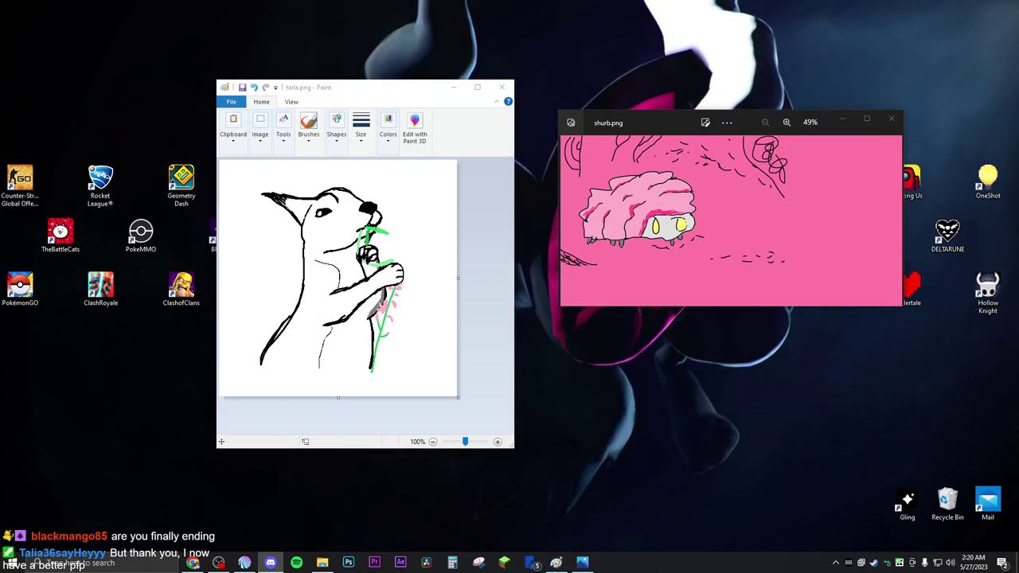
{"action": "key", "text": "alt+Tab"}
{"action": "key", "text": "alt+Tab"}
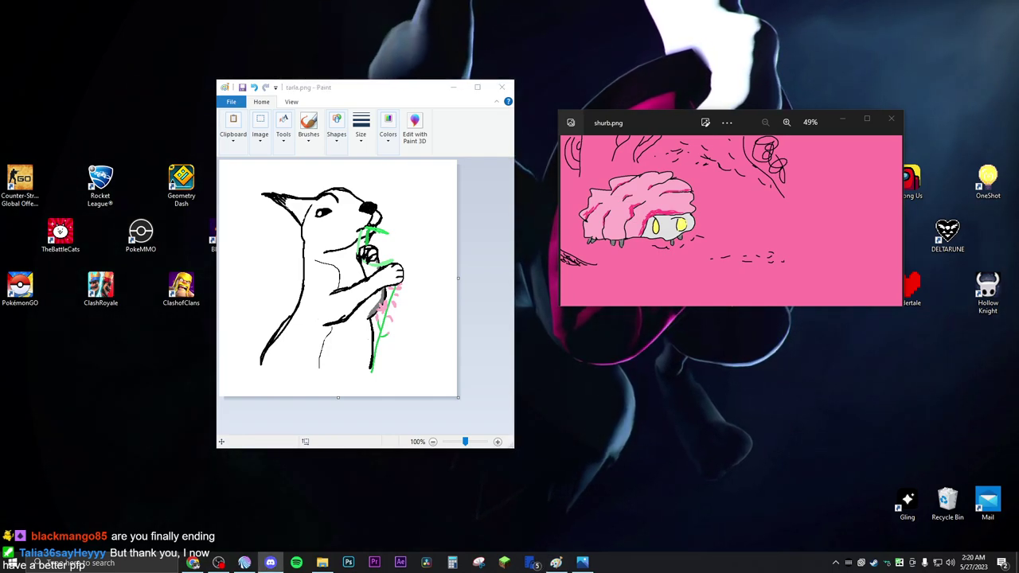
{"action": "key", "text": "alt+Tab"}
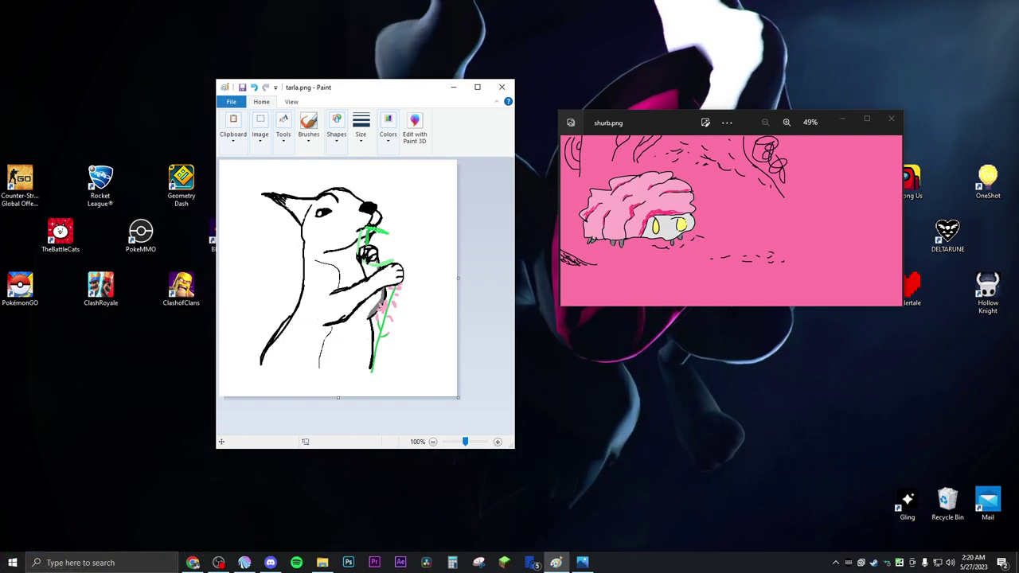
{"action": "key", "text": "alt+Tab"}
{"action": "key", "text": "alt+Tab"}
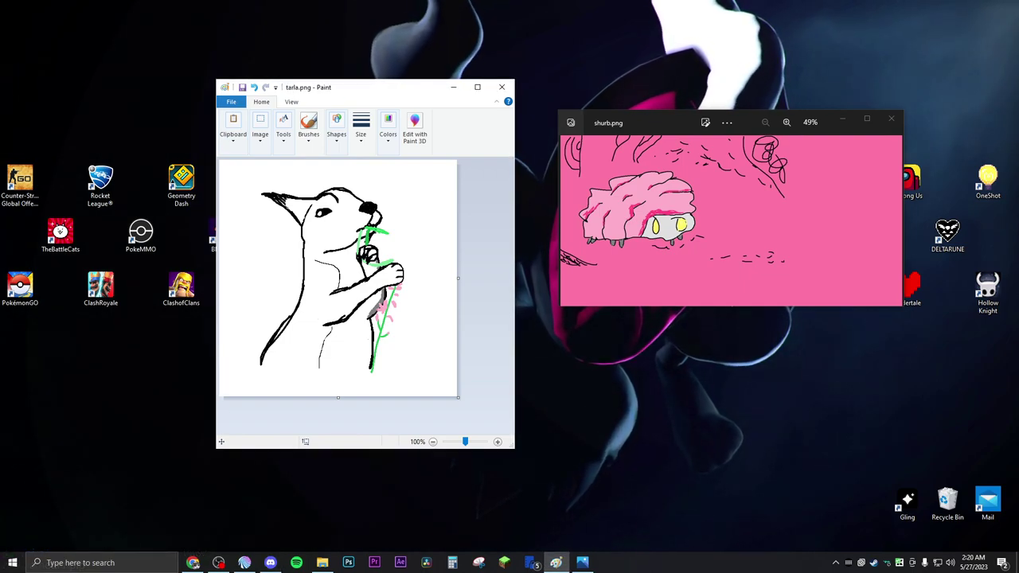
{"action": "key", "text": "alt+Tab"}
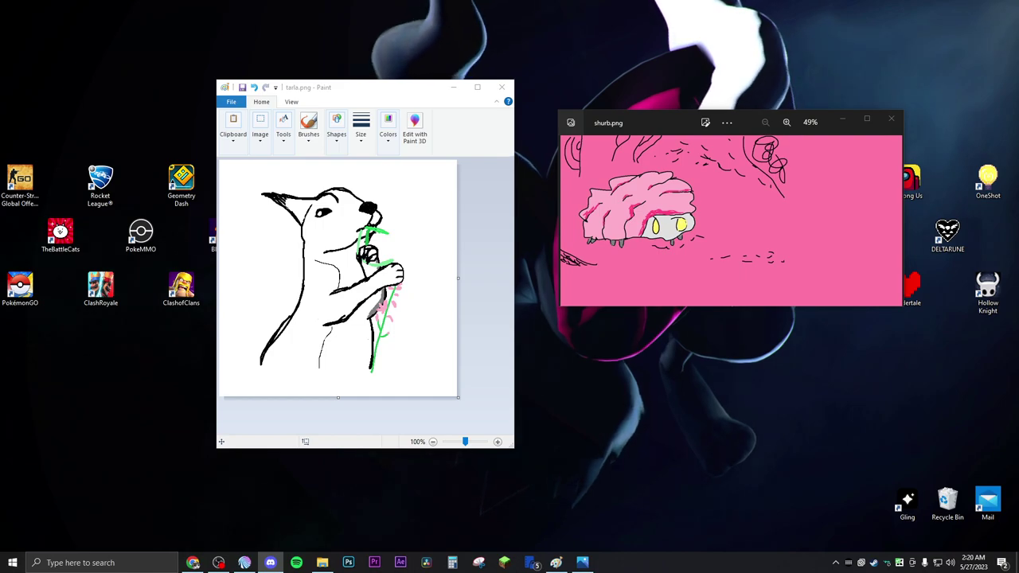
{"action": "key", "text": "alt+Tab"}
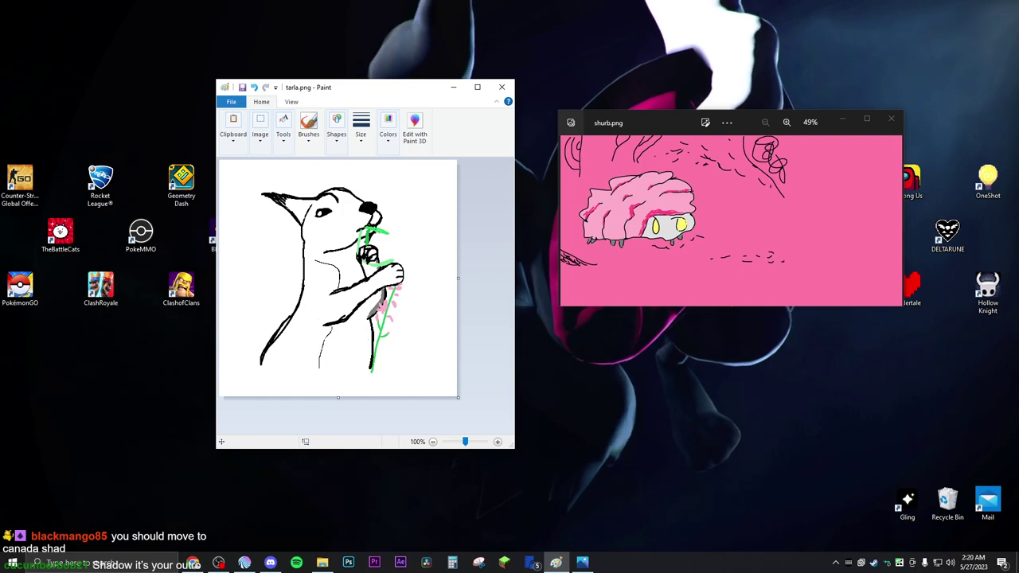
{"action": "key", "text": "alt+Tab"}
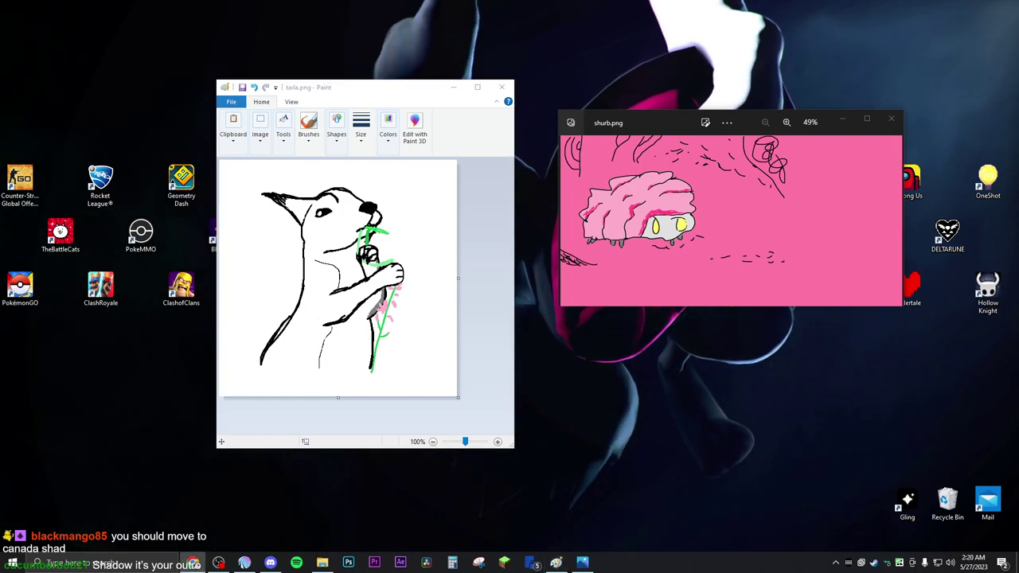